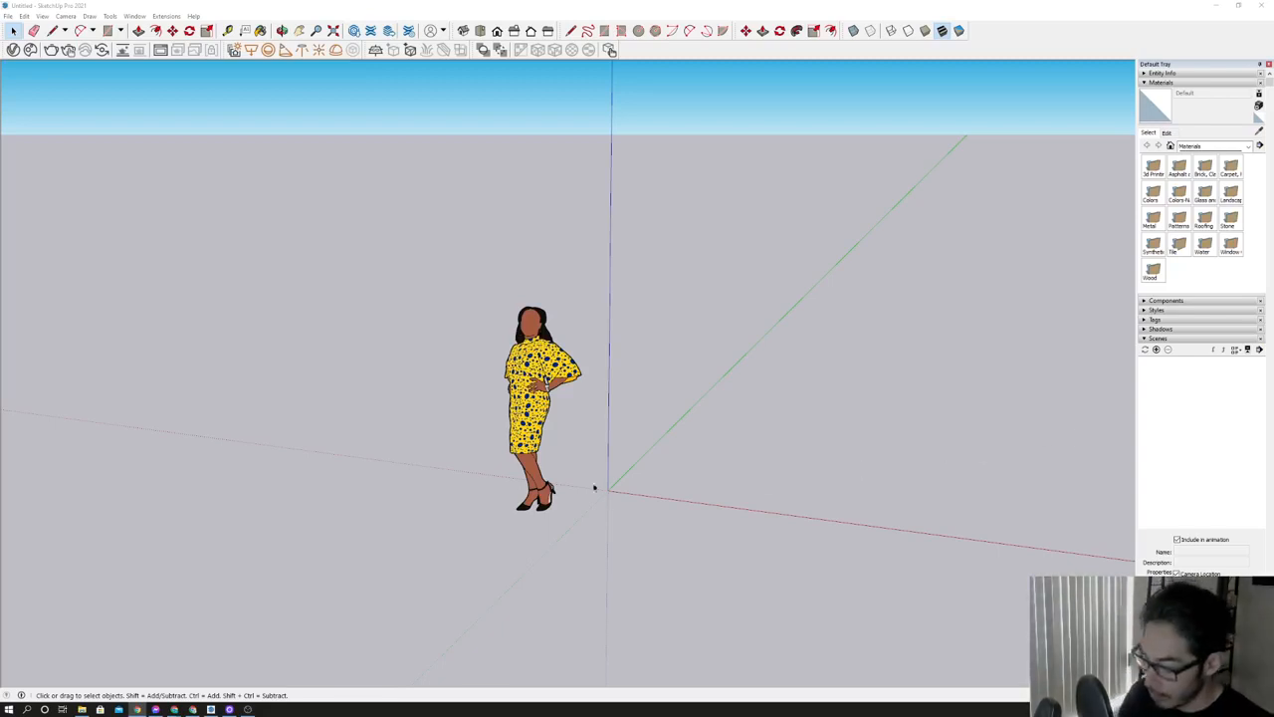
# Move the V-Ray Asset Editor window clear of the scale figure.
pyautogui.moveTo(605, 475); pyautogui.dragTo(658, 460, button='middle')
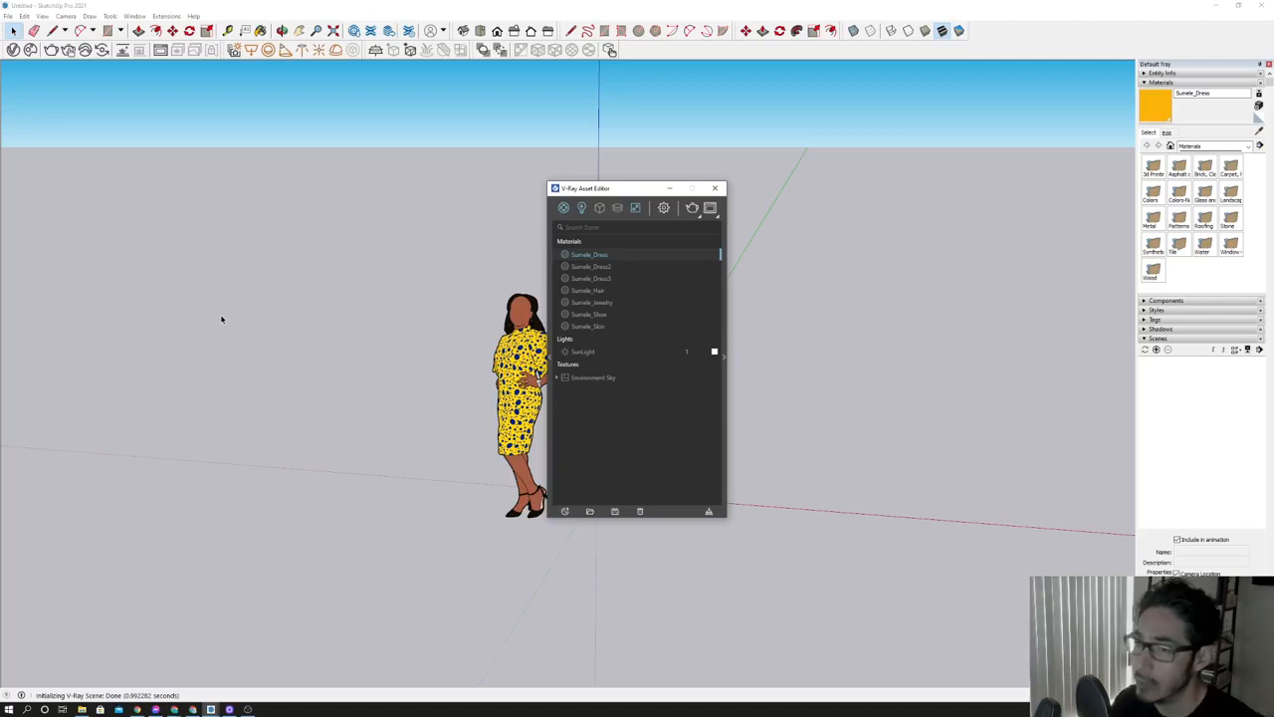
pyautogui.moveTo(622, 188); pyautogui.dragTo(324, 160)
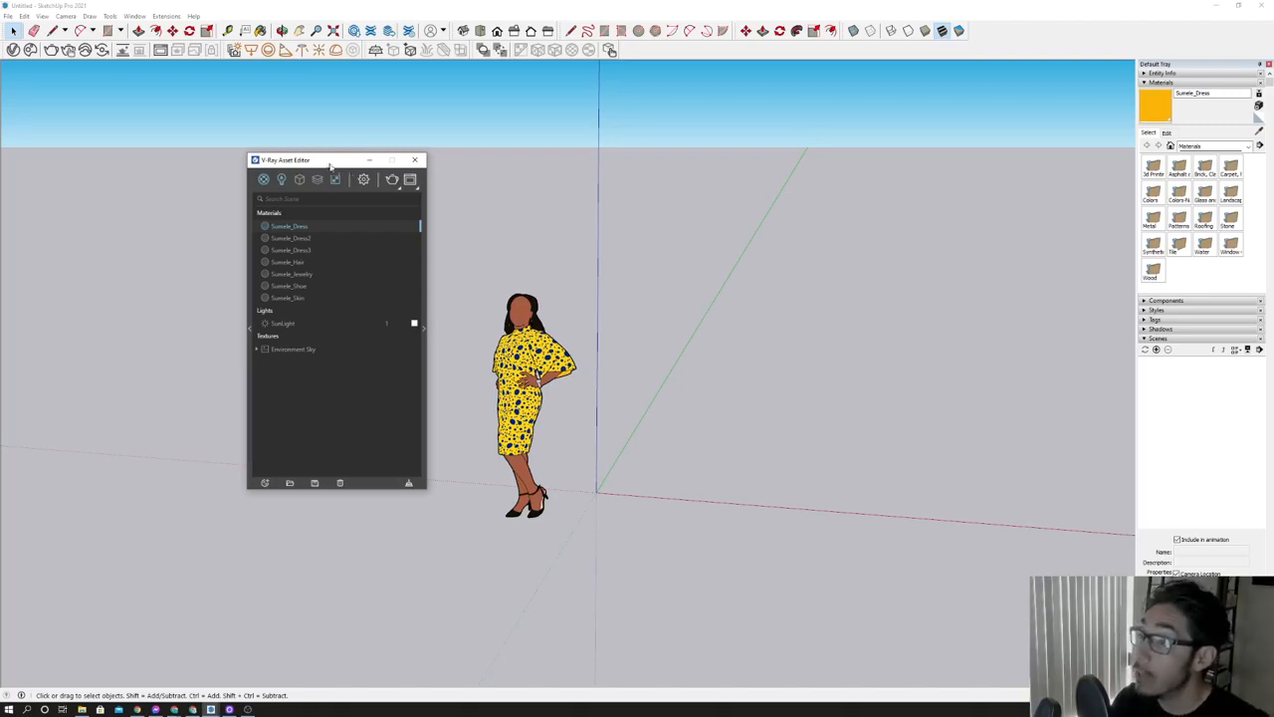
pyautogui.moveTo(347, 160); pyautogui.dragTo(205, 137)
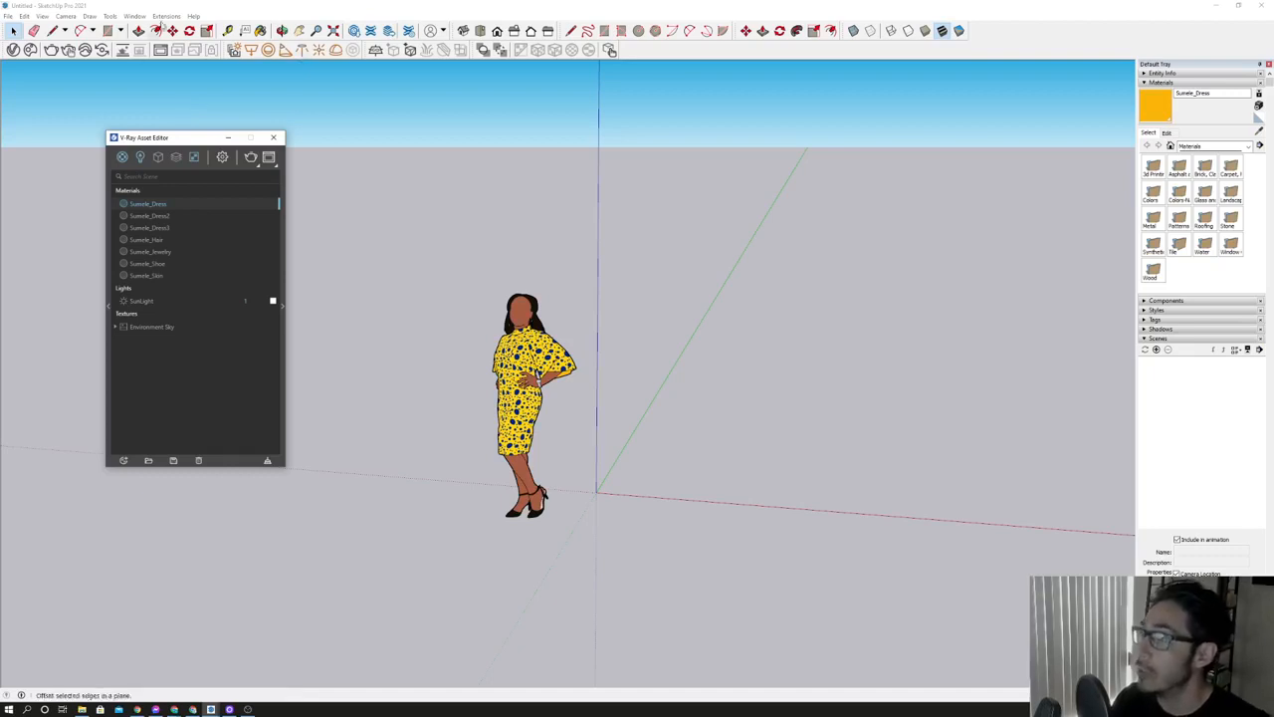
# Check the installed V-Ray for SketchUp version in its About window, and close that window.
pyautogui.click(167, 16)
pyautogui.moveTo(186, 28)
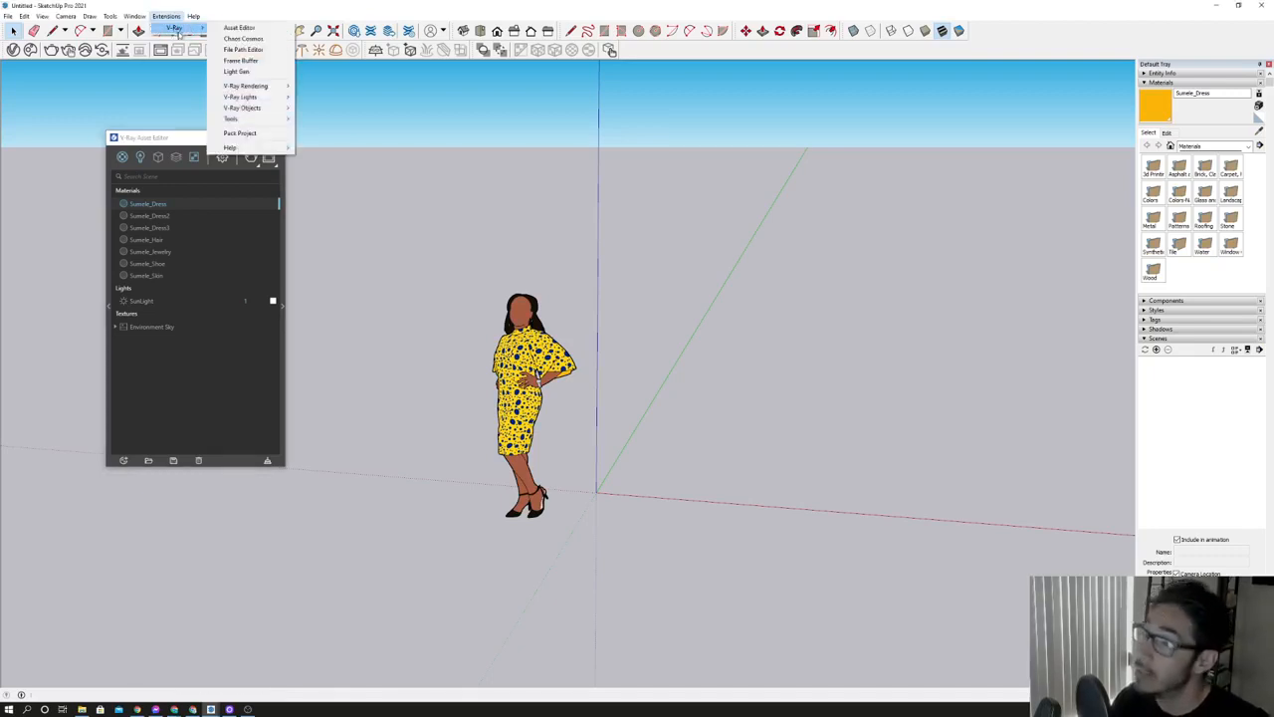
pyautogui.moveTo(277, 149)
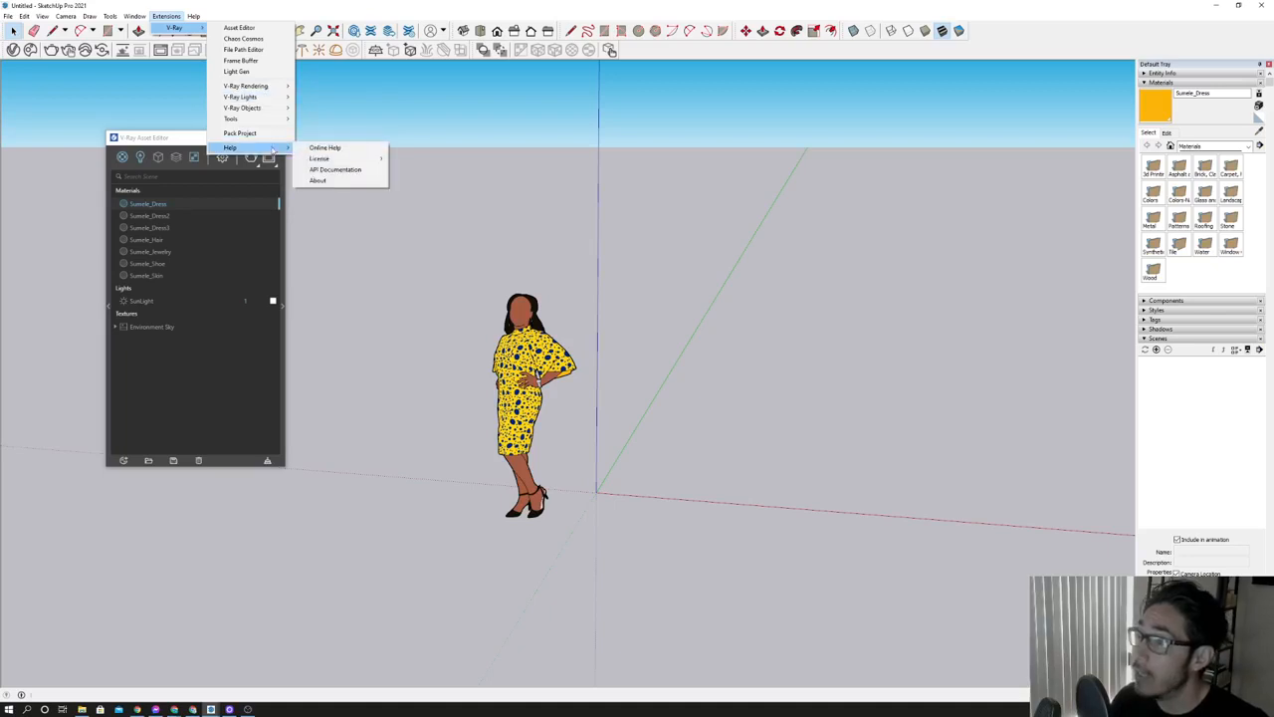
pyautogui.click(333, 181)
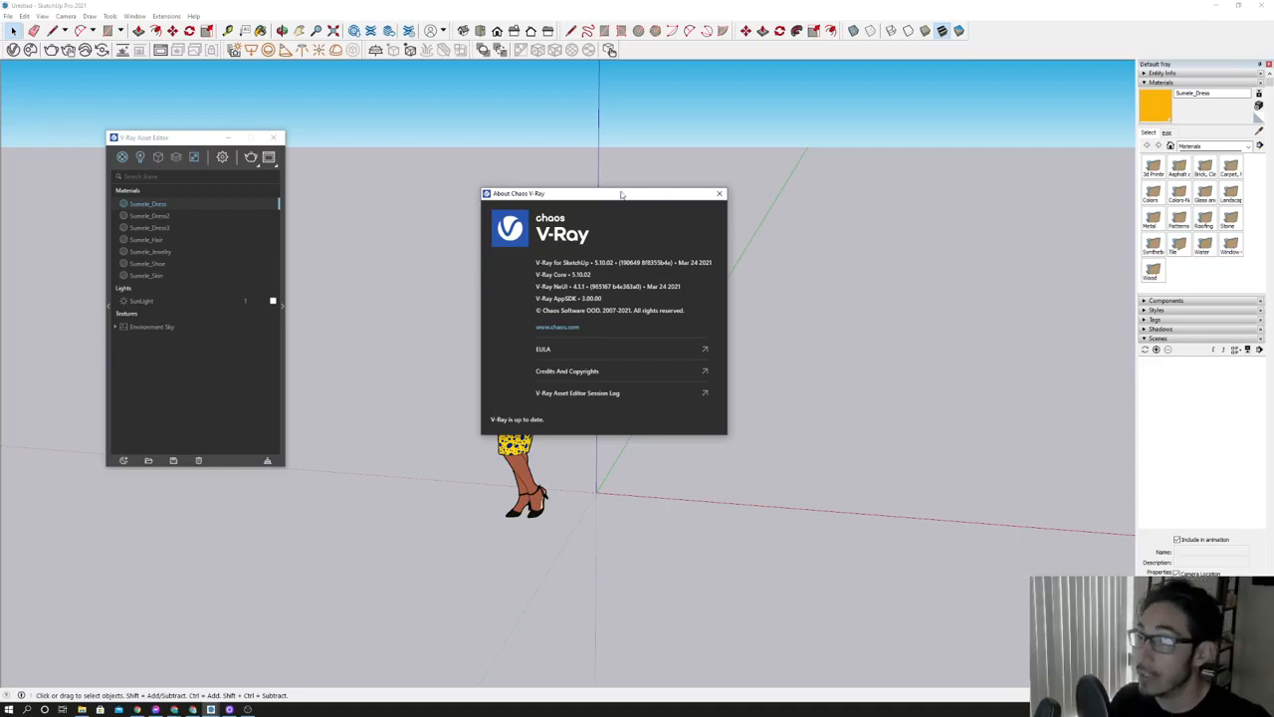
pyautogui.moveTo(612, 206); pyautogui.dragTo(771, 166)
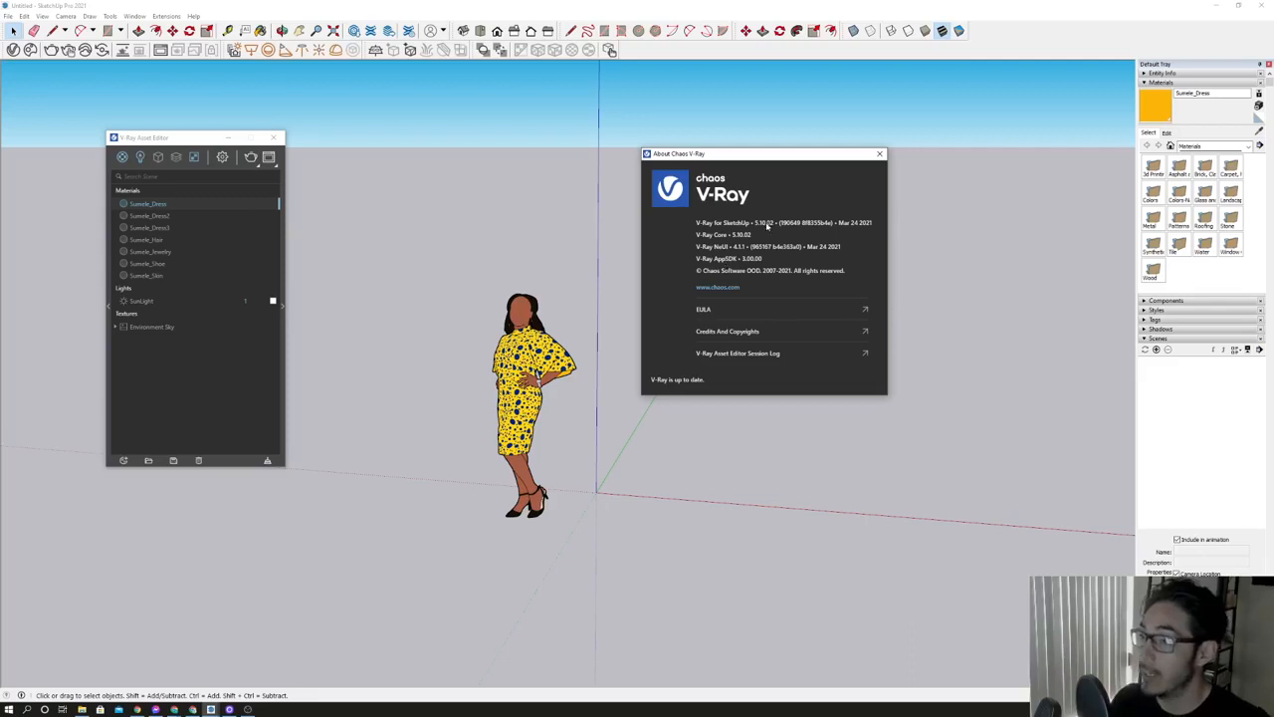
pyautogui.moveTo(819, 165); pyautogui.dragTo(762, 146)
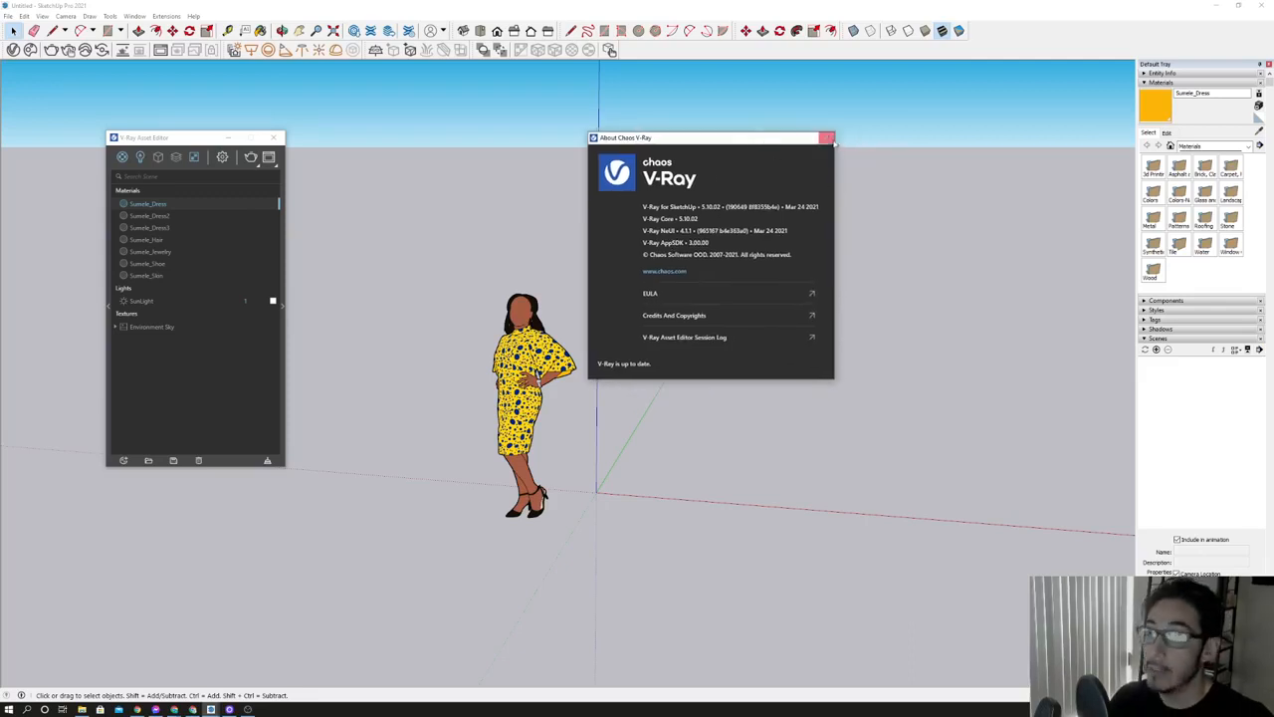
pyautogui.click(822, 133)
# Show the render settings in the V-Ray Asset Editor and place the editor beside the scale figure.
pyautogui.moveTo(193, 139); pyautogui.dragTo(280, 198)
pyautogui.click(302, 145)
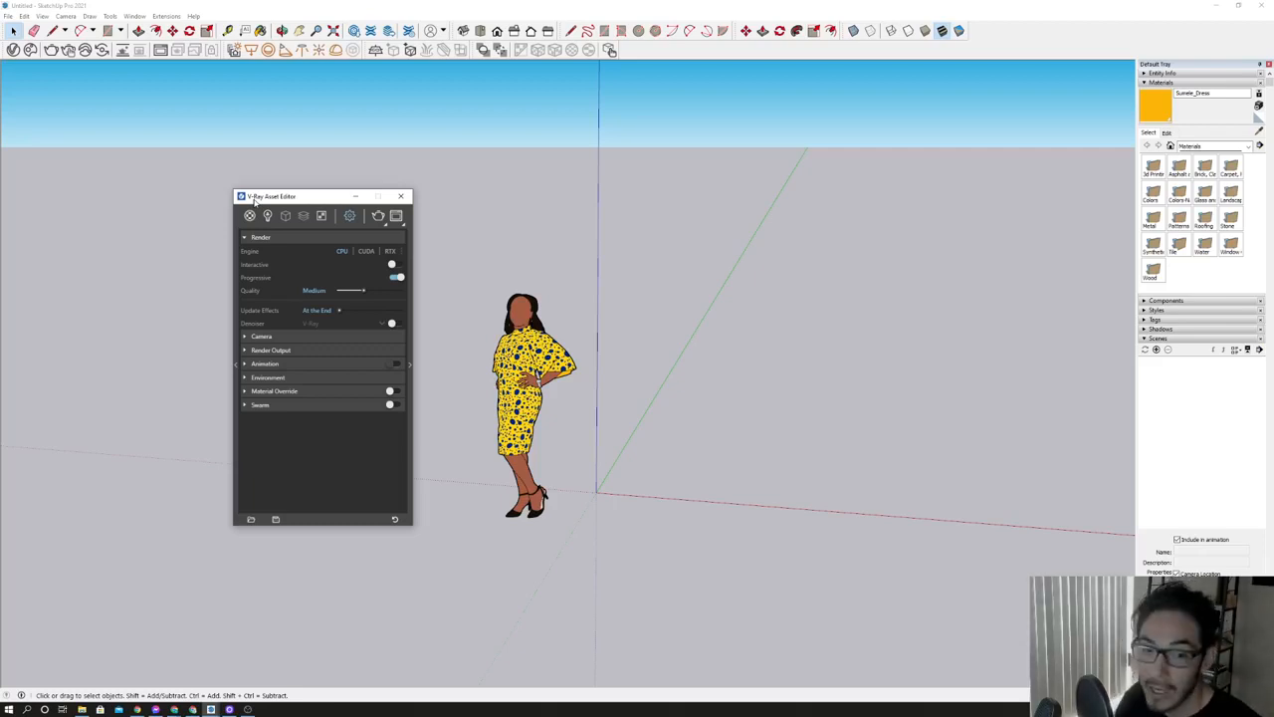
pyautogui.moveTo(254, 200); pyautogui.dragTo(268, 148)
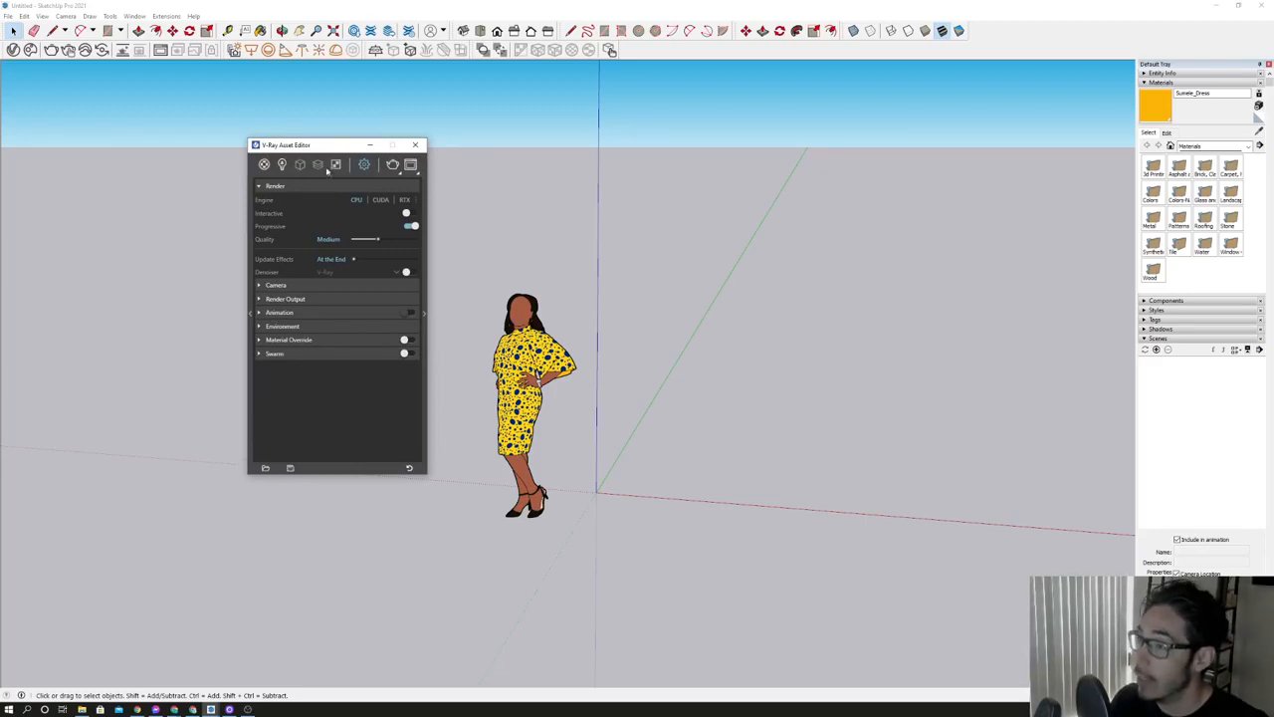
pyautogui.moveTo(280, 145); pyautogui.dragTo(243, 131)
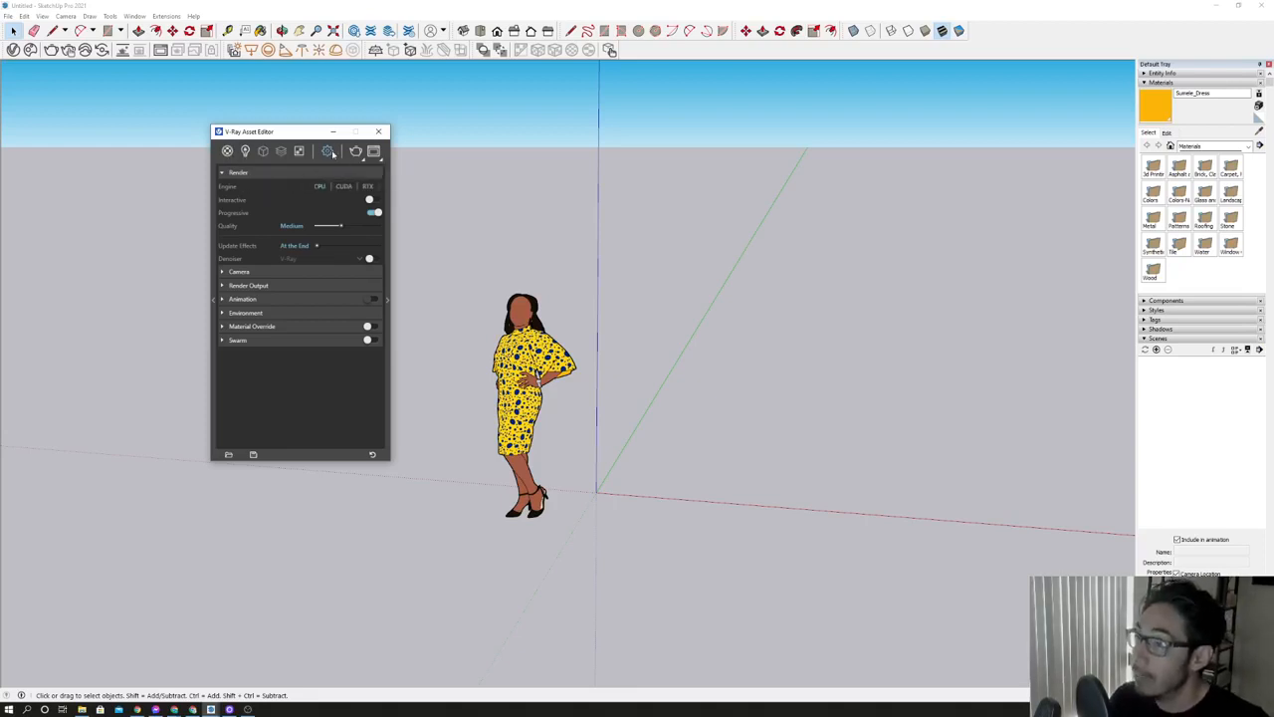
pyautogui.moveTo(309, 130); pyautogui.dragTo(253, 128)
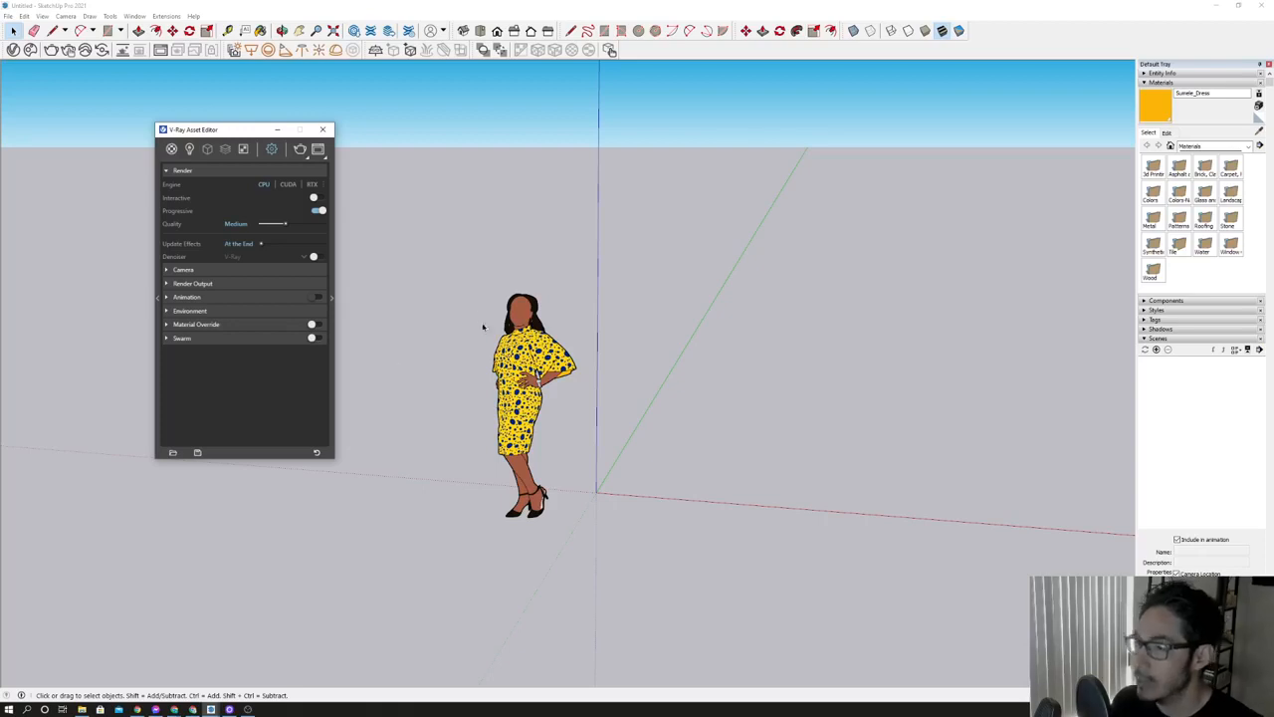
# Delete the scale figure standing near the origin.
pyautogui.moveTo(497, 237); pyautogui.dragTo(628, 572)
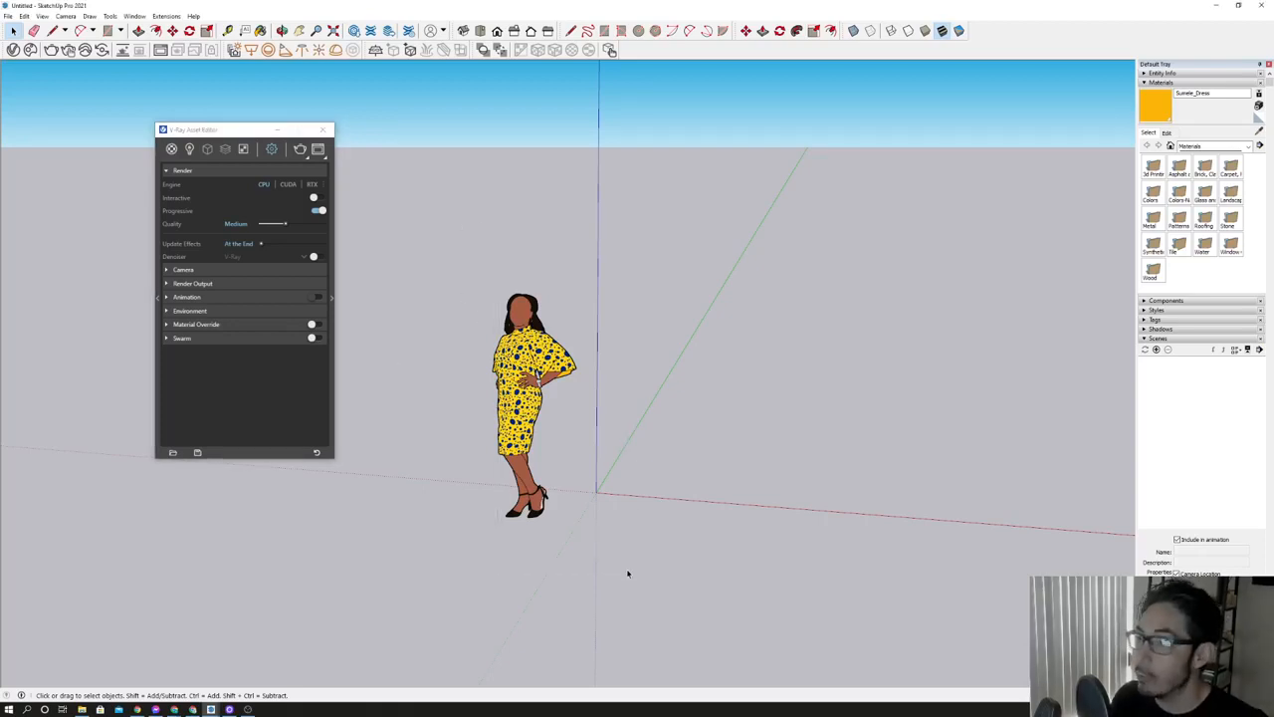
pyautogui.click(533, 468)
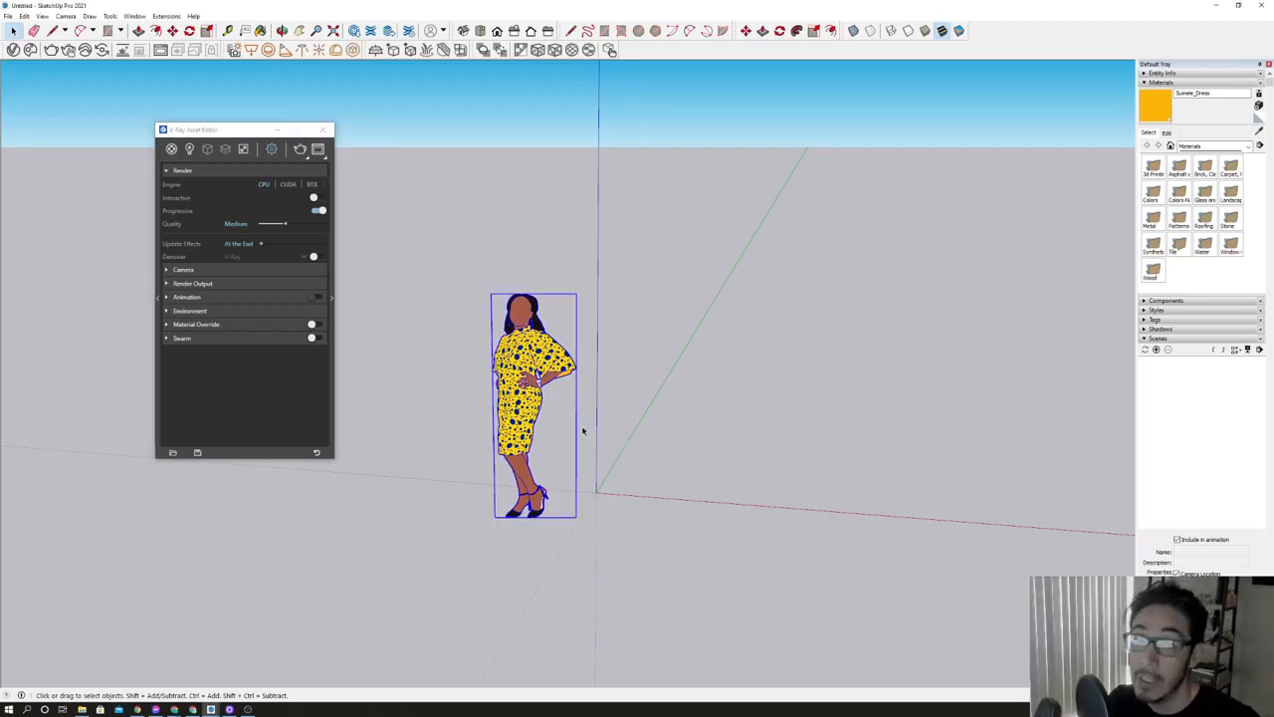
pyautogui.press('Delete')
# Delete all materials stored in the model and shift the V-Ray Asset Editor further aside.
pyautogui.click(1170, 146)
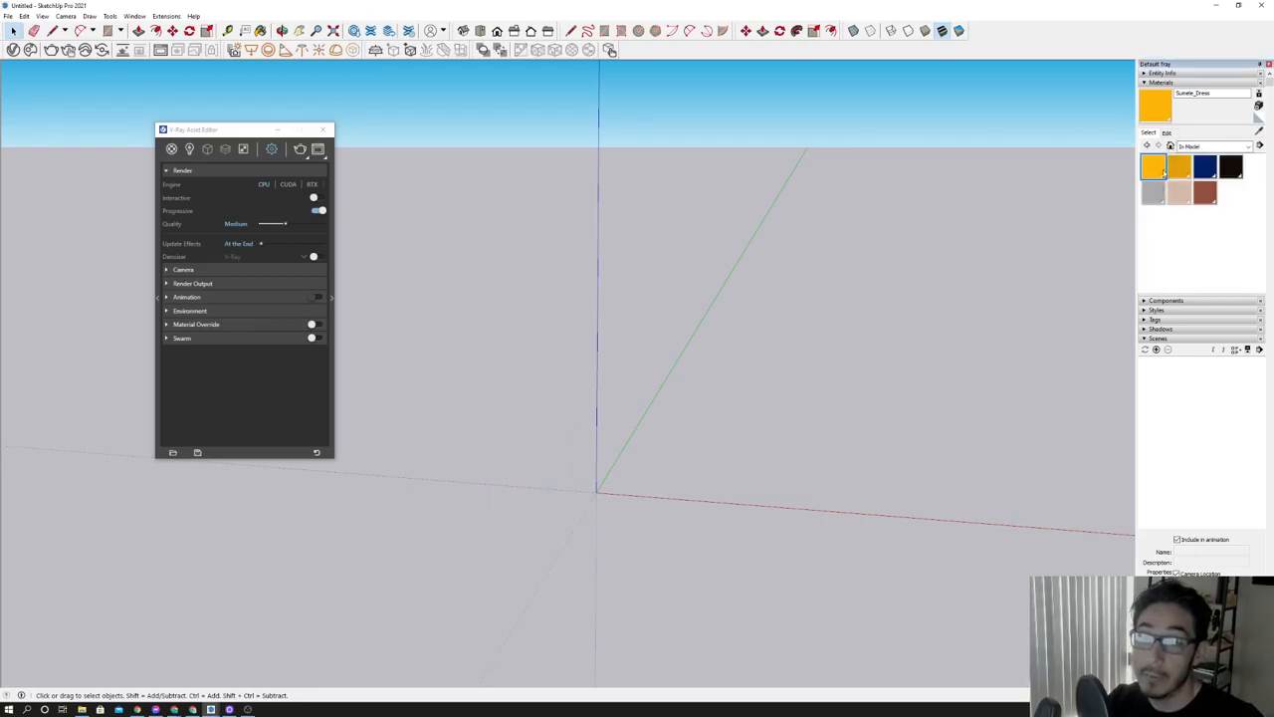
pyautogui.click(1259, 146)
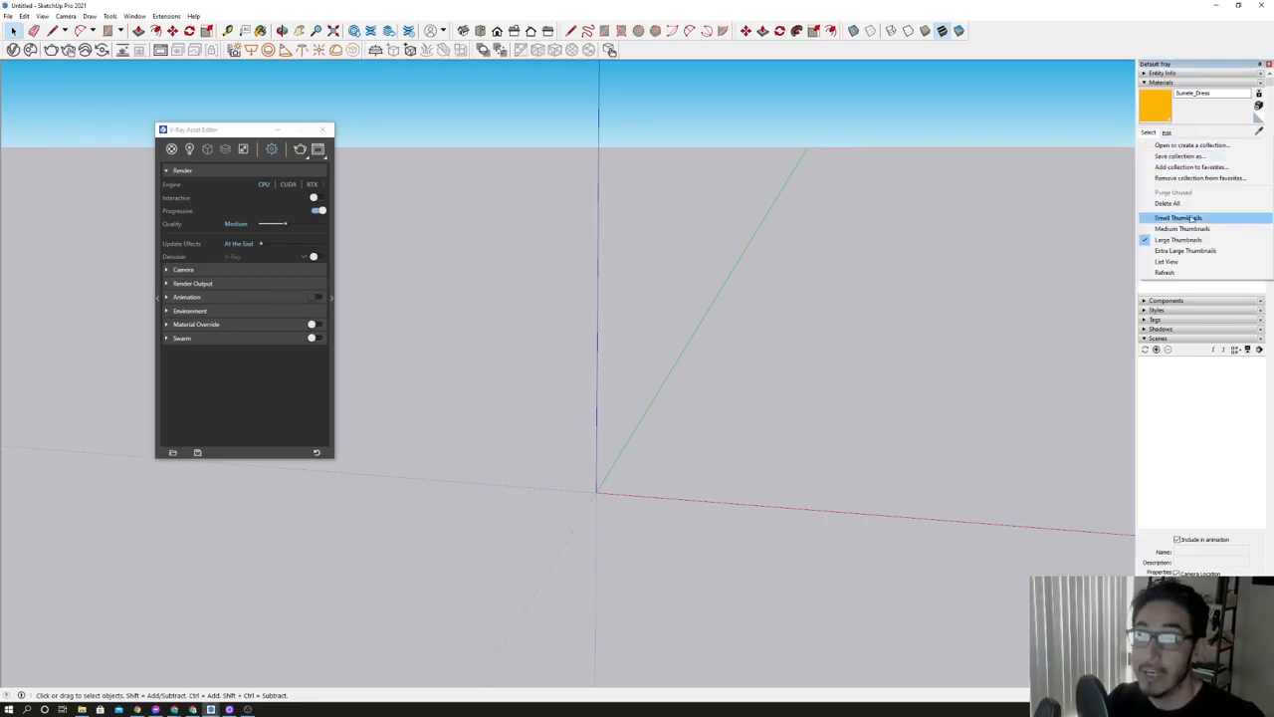
pyautogui.click(1168, 203)
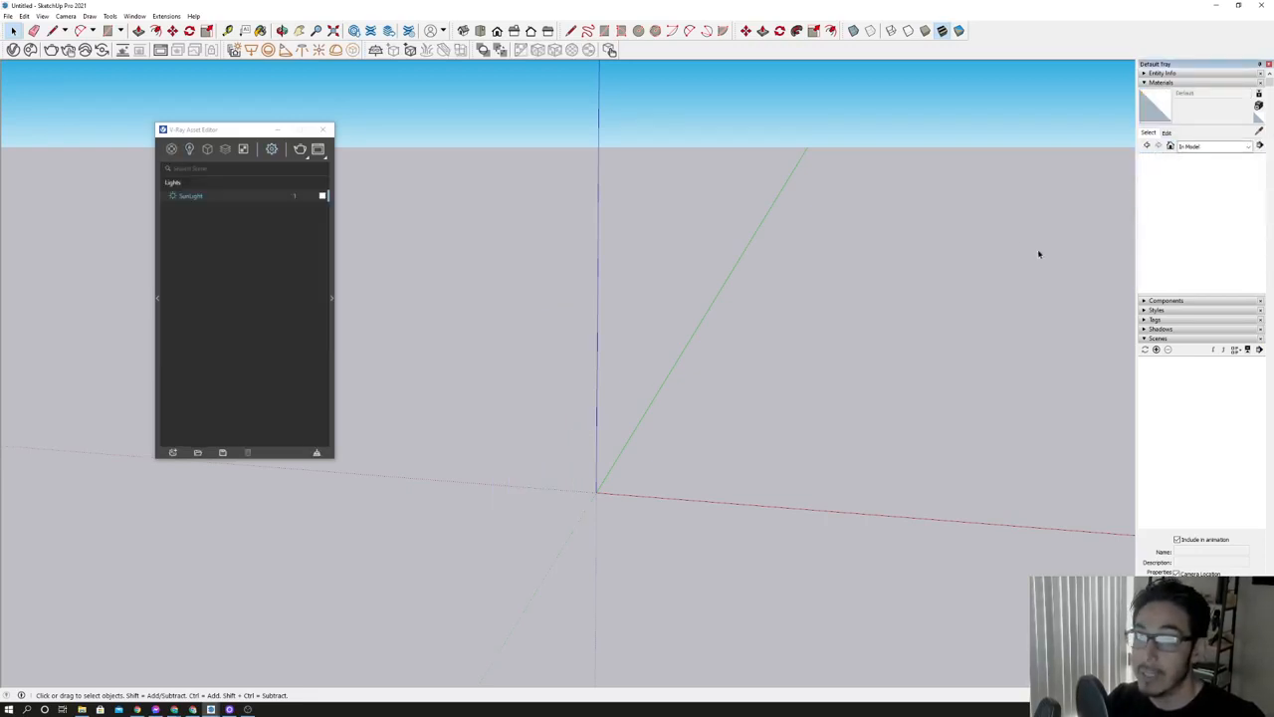
pyautogui.click(171, 149)
pyautogui.moveTo(233, 139); pyautogui.dragTo(181, 135)
# Draw a rectangle on the ground starting at the origin and extrude it upward into a box with Push/Pull.
pyautogui.moveTo(587, 475); pyautogui.dragTo(724, 461, button='middle')
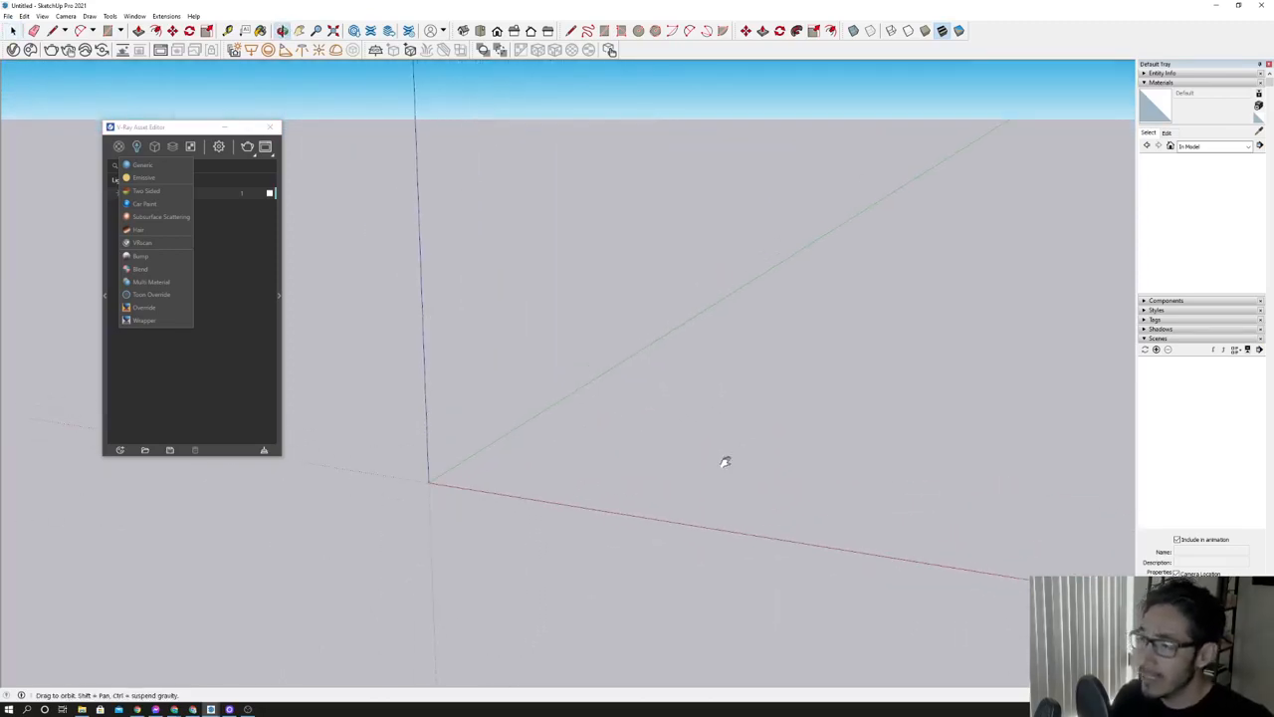
pyautogui.press('r')
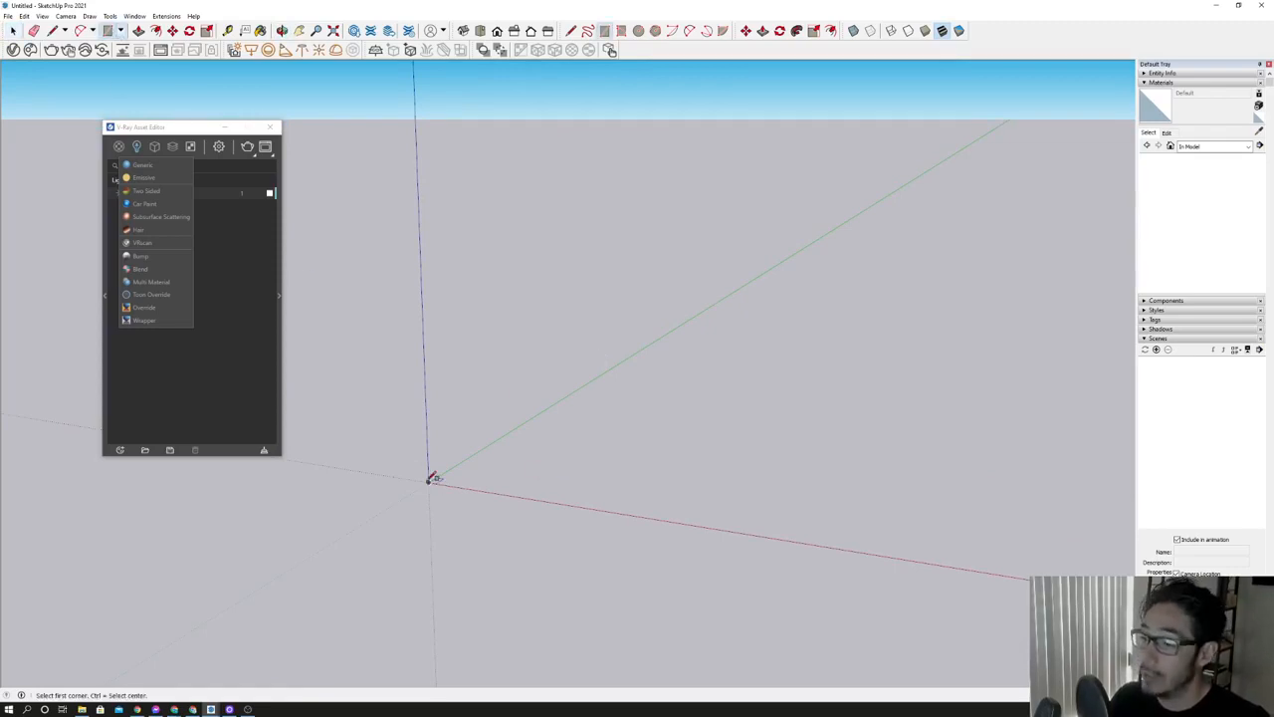
pyautogui.click(429, 482)
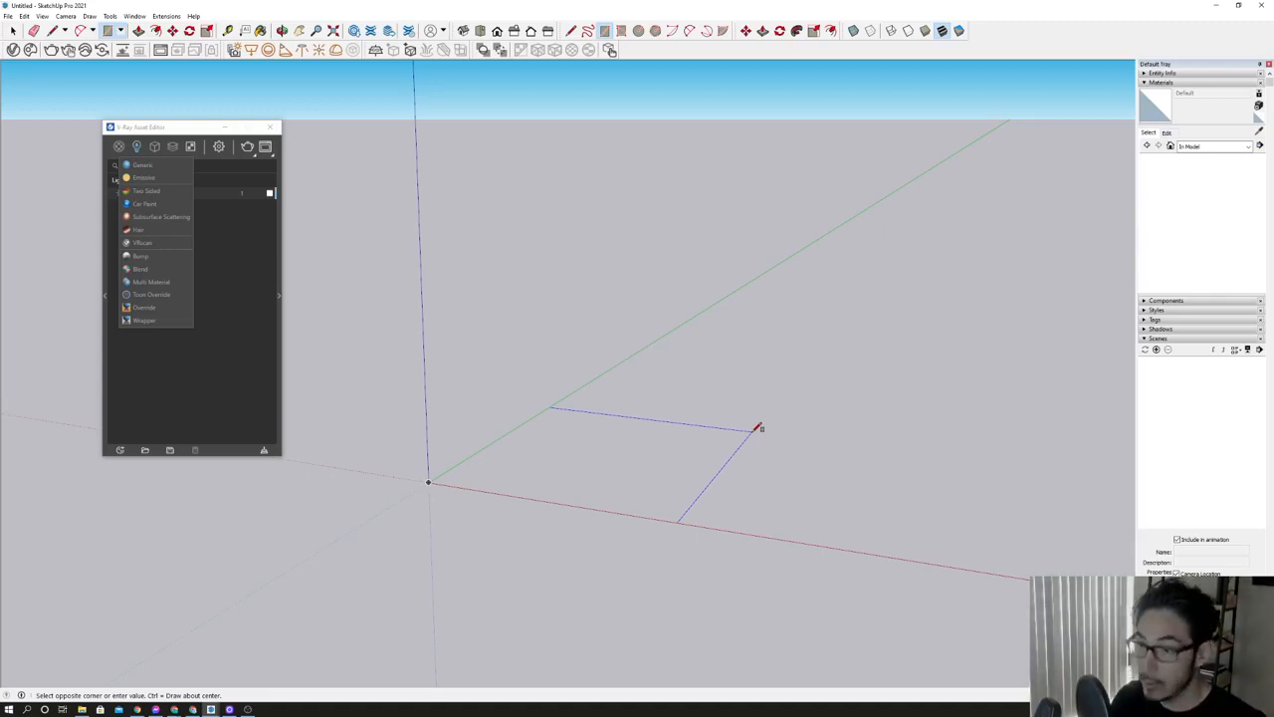
pyautogui.press('Return')
pyautogui.press('p')
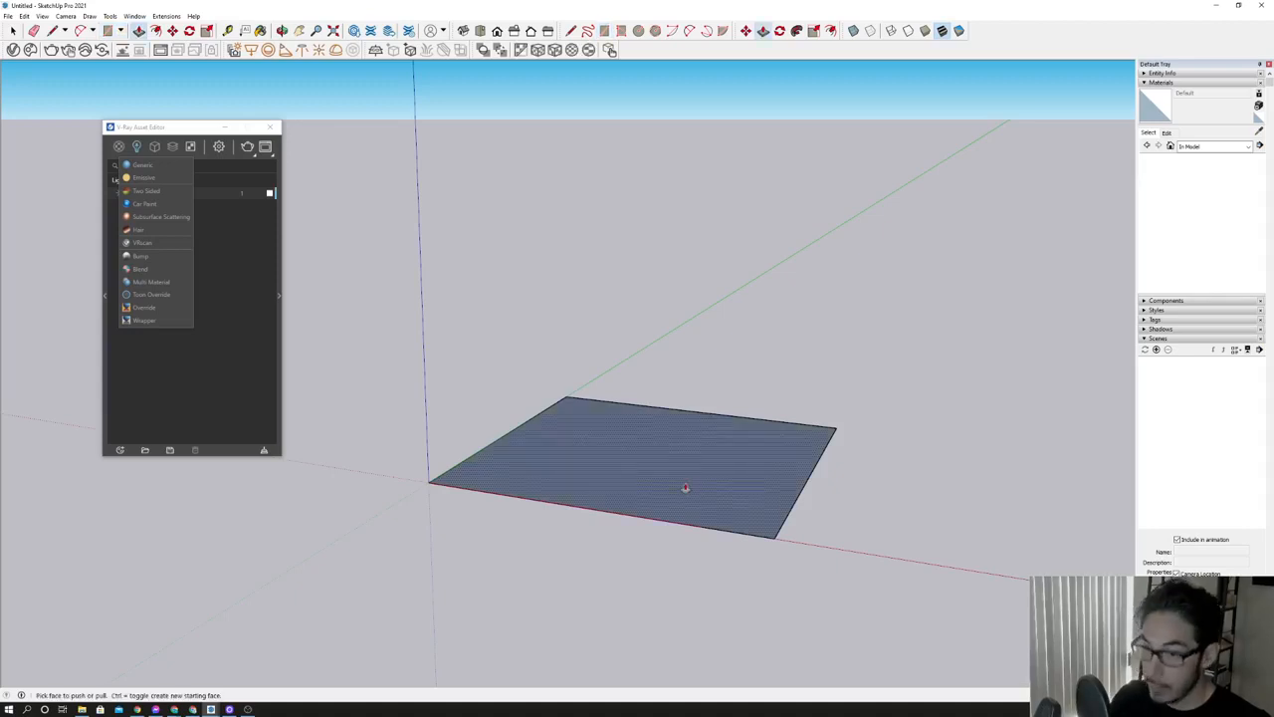
pyautogui.moveTo(682, 489); pyautogui.dragTo(688, 459)
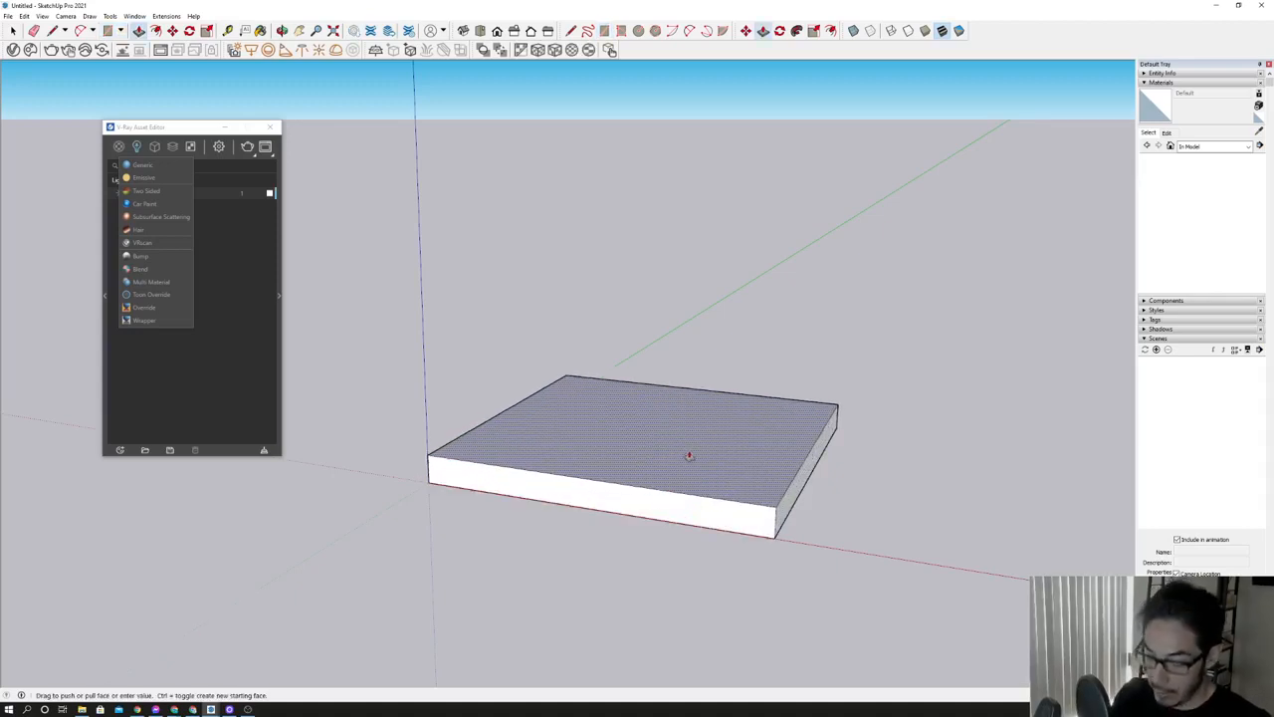
pyautogui.press('Return')
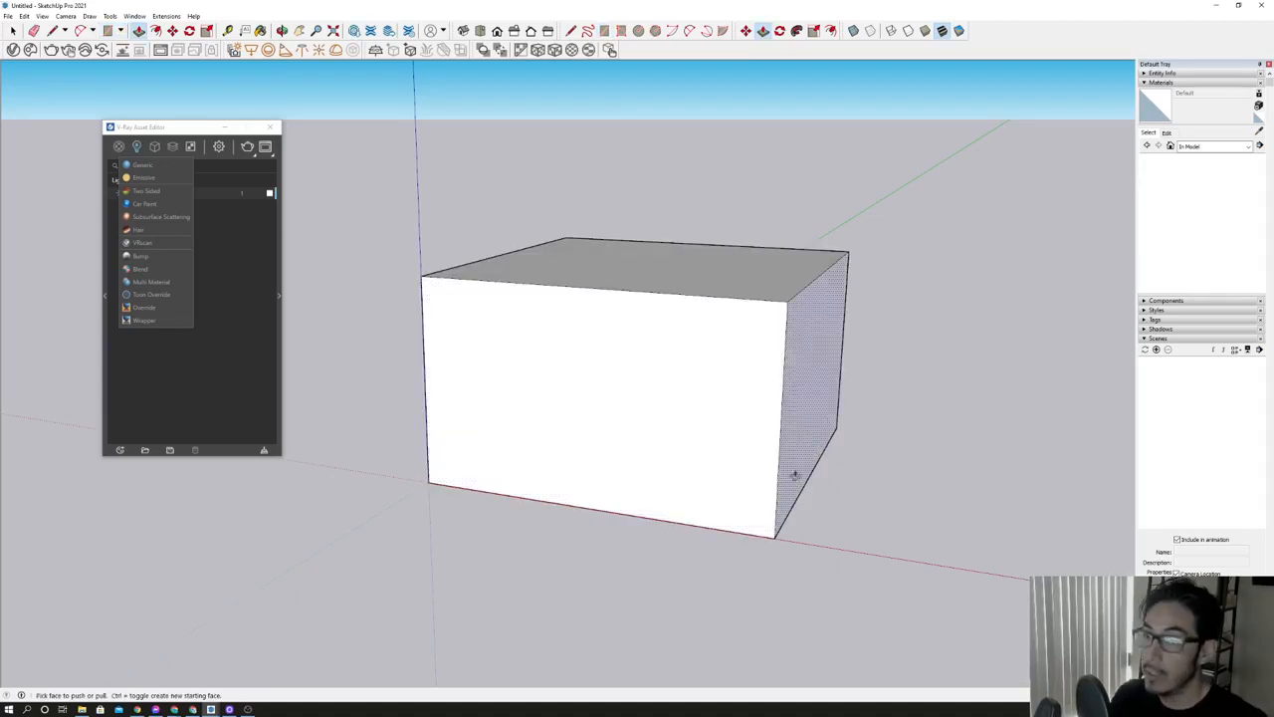
# Lengthen the box along the green axis by pulling out its end face.
pyautogui.moveTo(790, 475); pyautogui.dragTo(449, 530, button='middle')
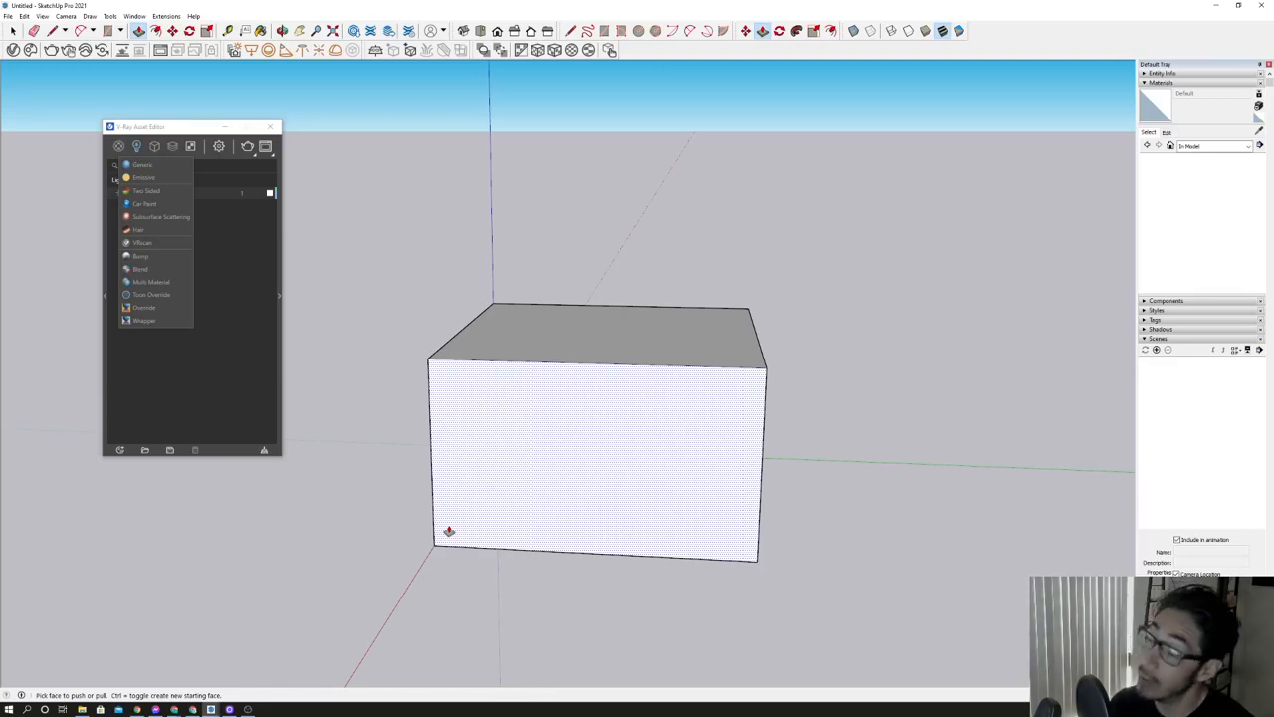
pyautogui.moveTo(506, 508); pyautogui.dragTo(594, 534, button='middle')
pyautogui.moveTo(802, 526); pyautogui.dragTo(760, 634, button='middle')
pyautogui.click(681, 430)
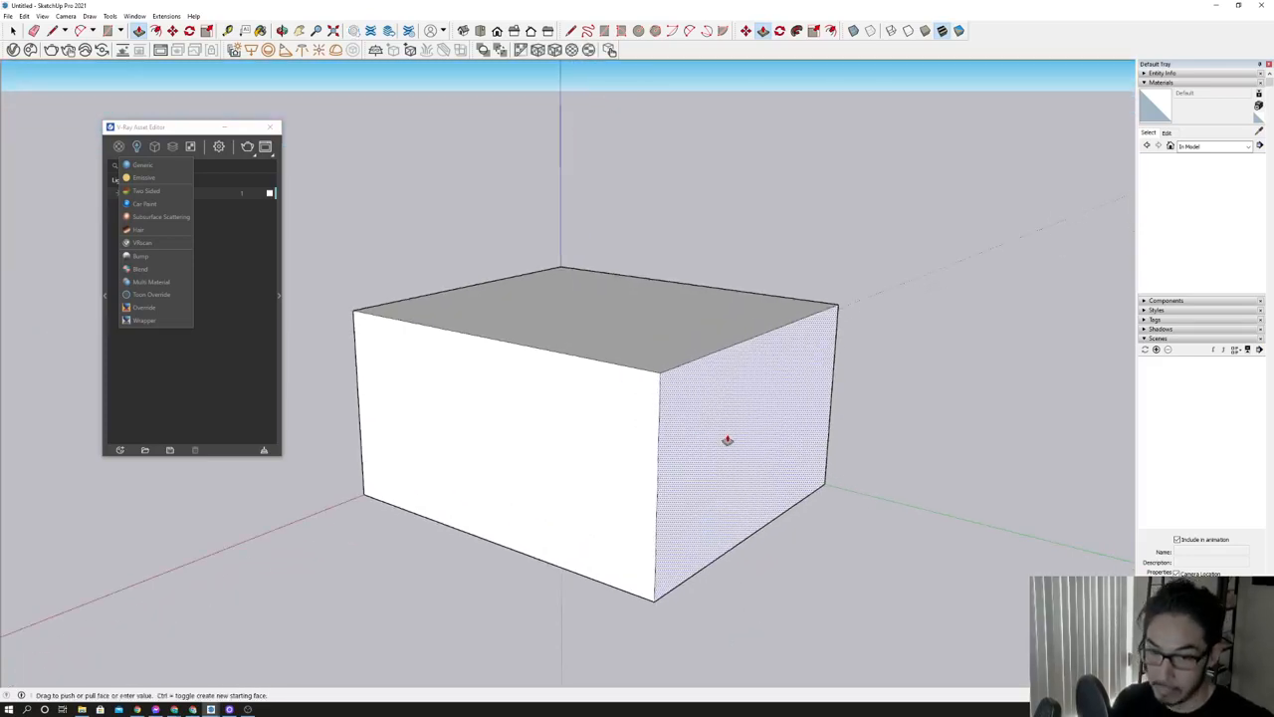
pyautogui.click(739, 580)
pyautogui.moveTo(740, 580); pyautogui.dragTo(988, 558, button='middle')
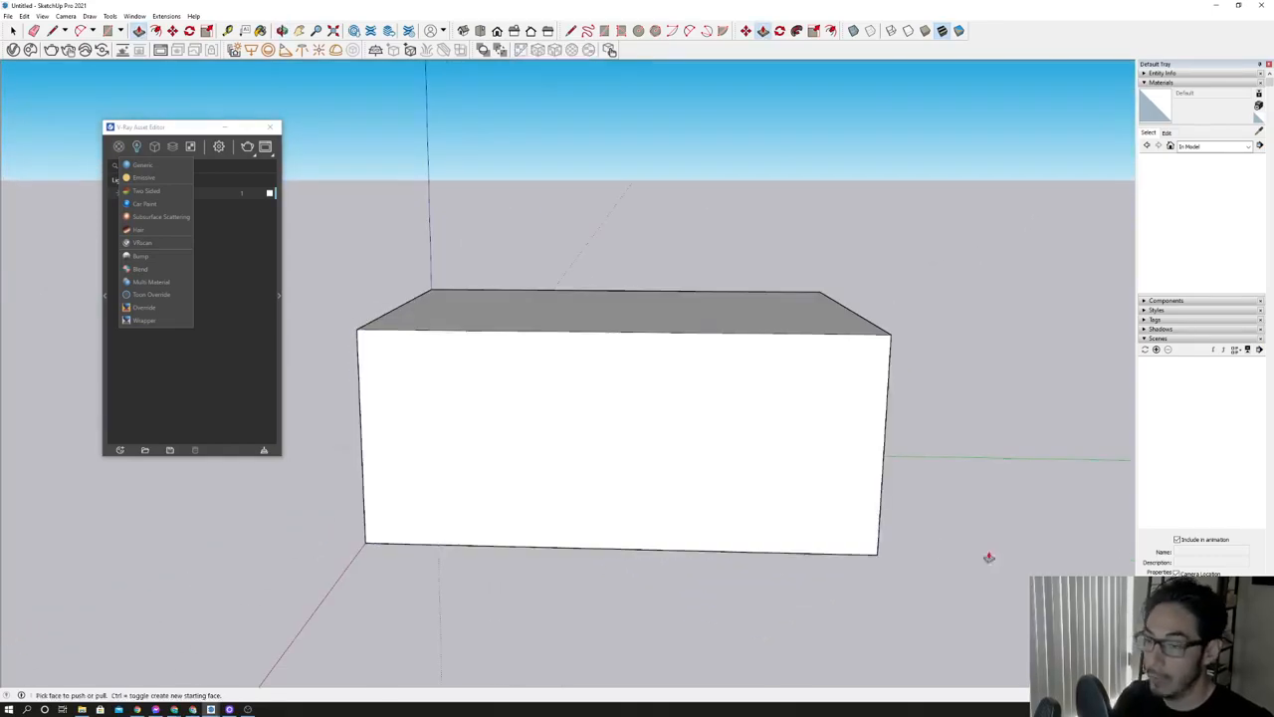
# Draw a large window rectangle on one half of the long wall that runs along the green axis.
pyautogui.moveTo(680, 534); pyautogui.dragTo(657, 361, button='middle')
pyautogui.click(107, 29)
pyautogui.moveTo(175, 127); pyautogui.dragTo(46, 105)
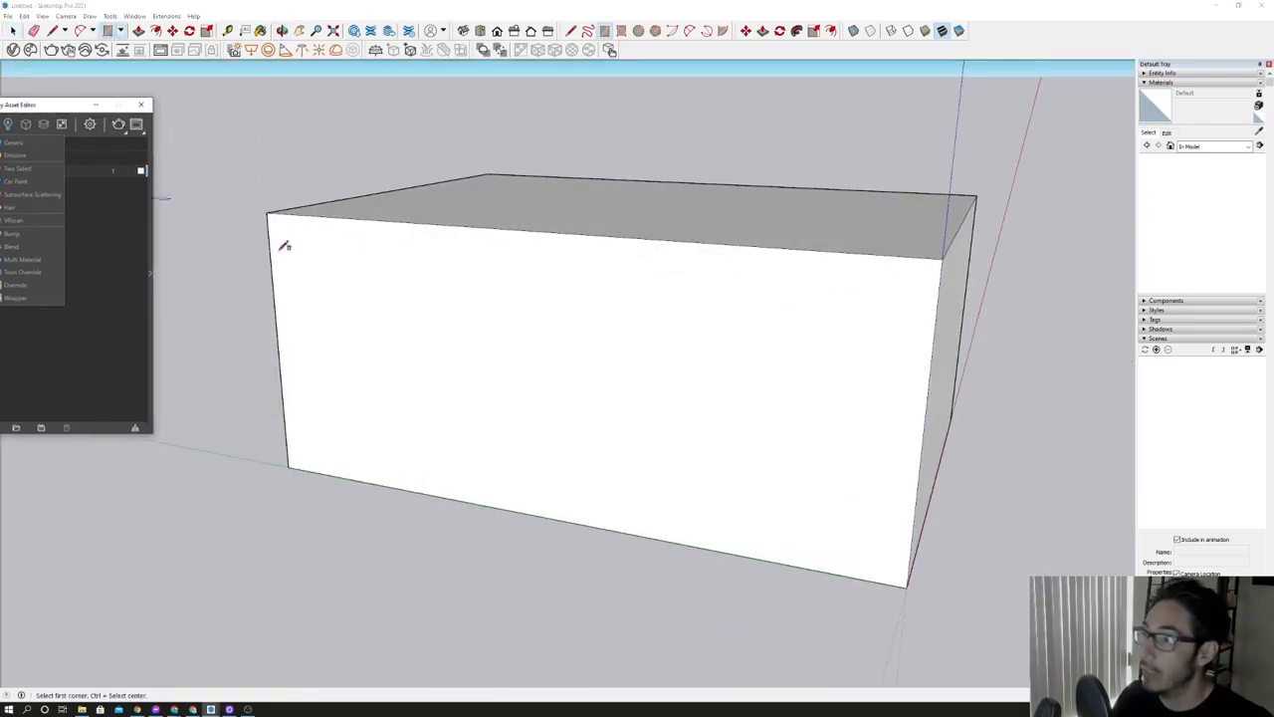
pyautogui.click(313, 253)
pyautogui.click(600, 463)
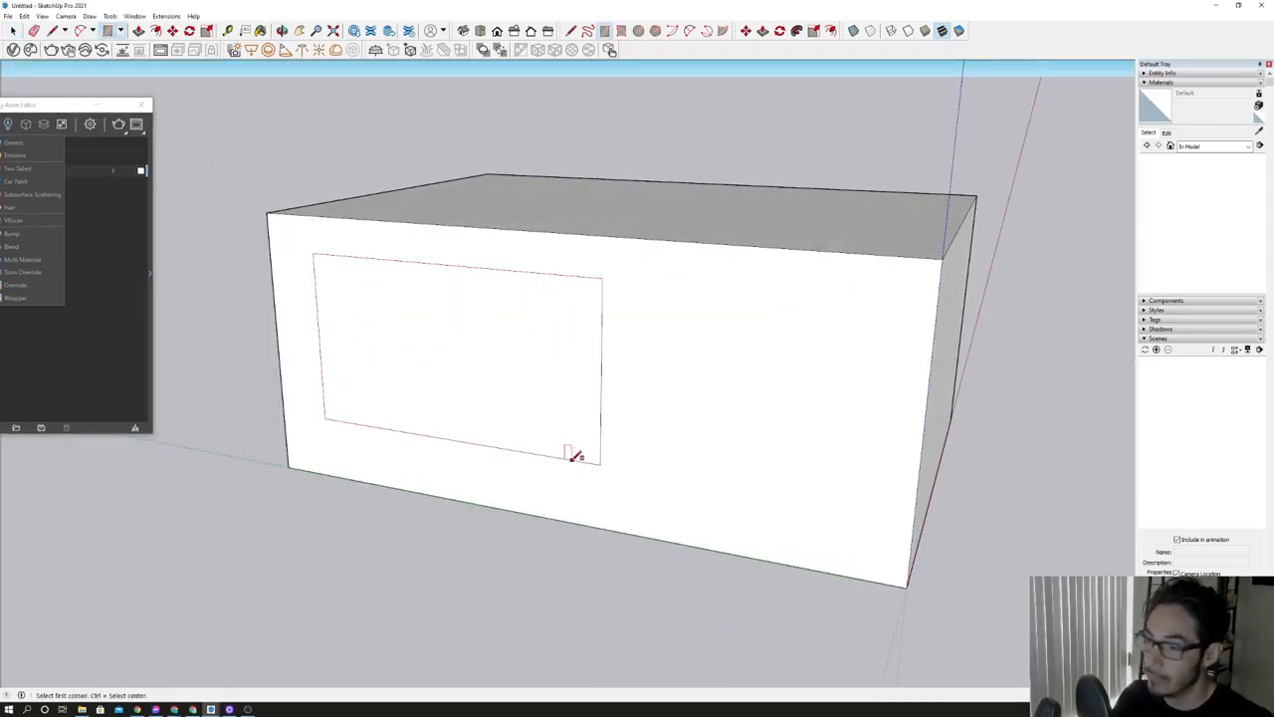
# Pull the window rectangle slightly outward from the wall with Push/Pull.
pyautogui.press('space')
pyautogui.click(490, 370)
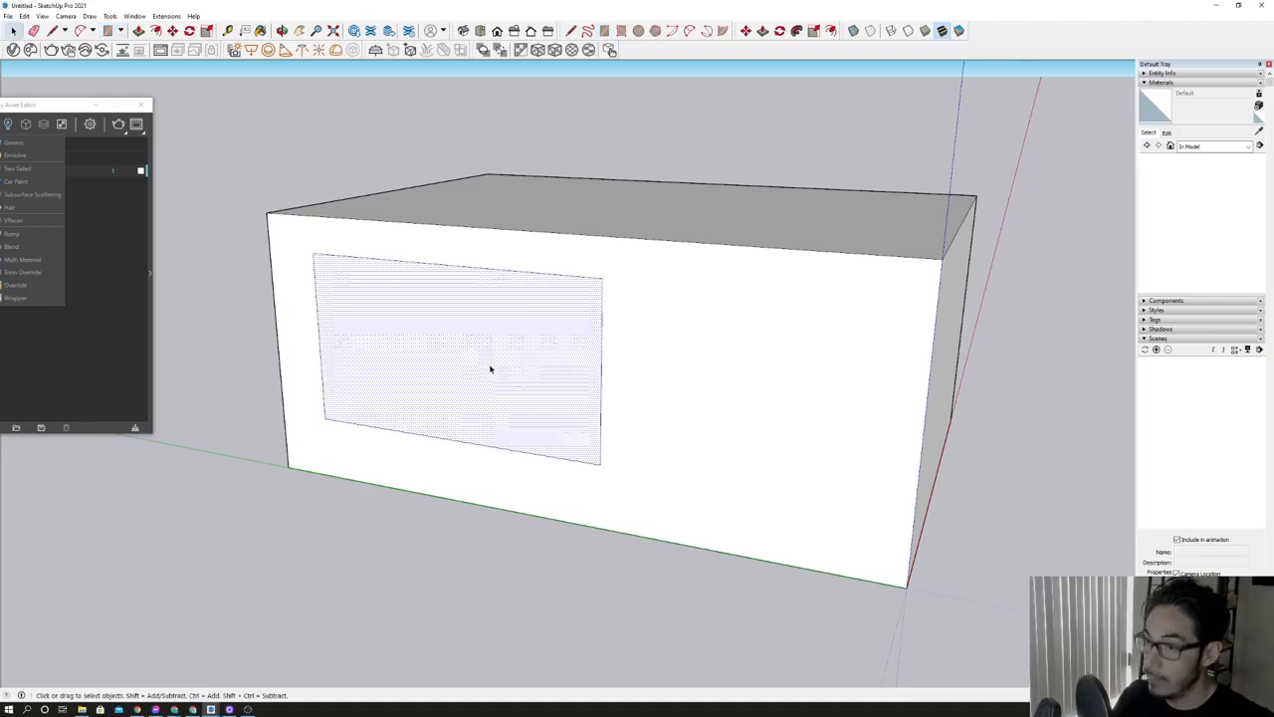
pyautogui.press('p')
pyautogui.click(489, 375)
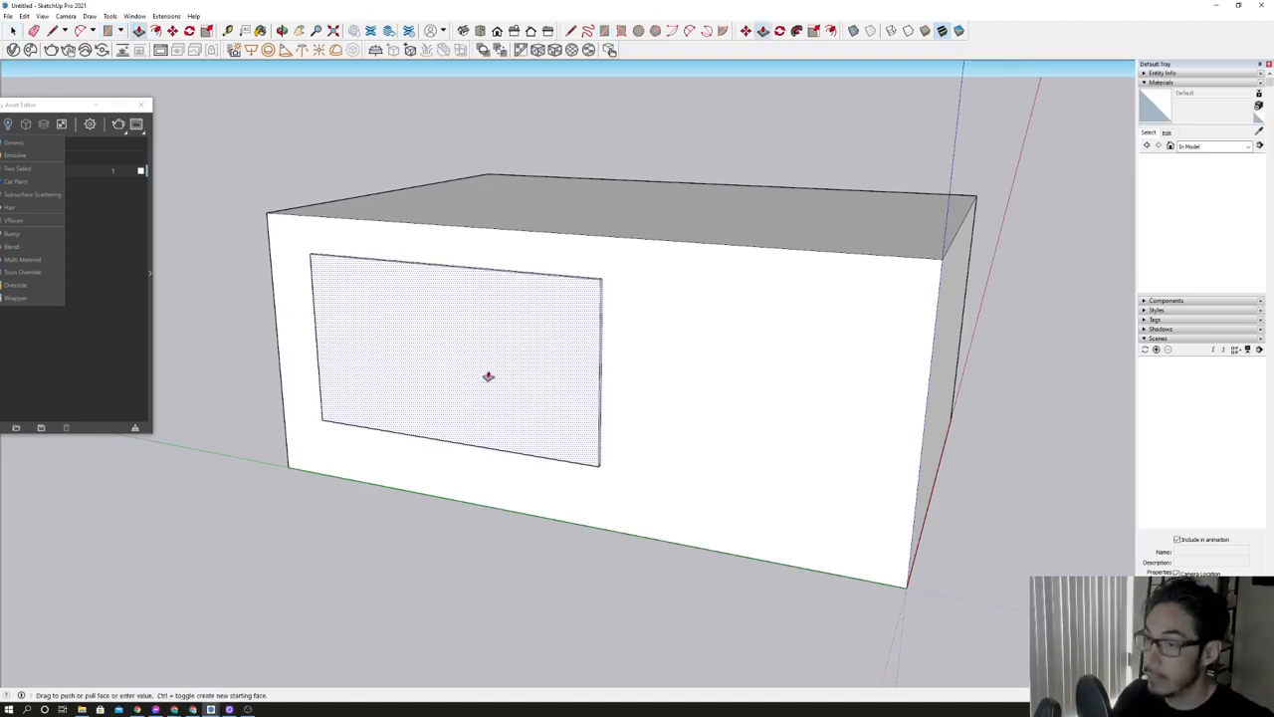
pyautogui.click(495, 407)
pyautogui.press('Delete')
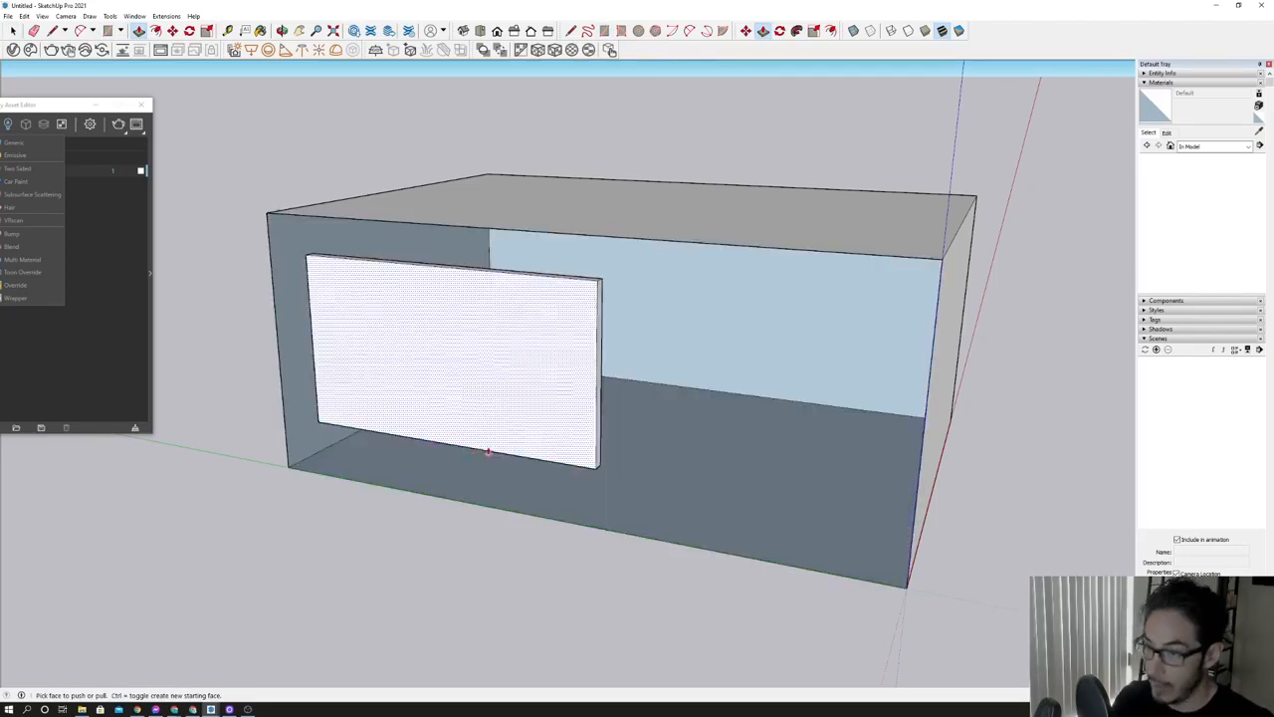
pyautogui.press('Delete')
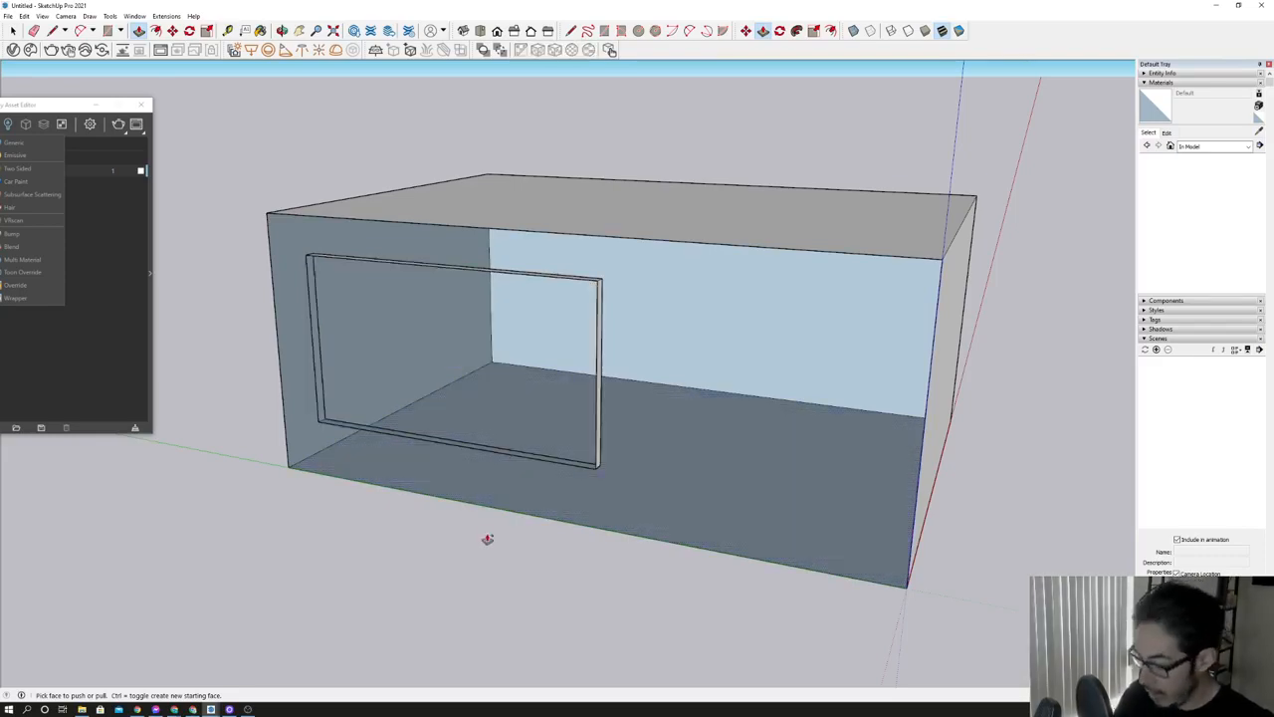
pyautogui.hotkey('ctrl', 'z')
pyautogui.hotkey('ctrl', 'z')
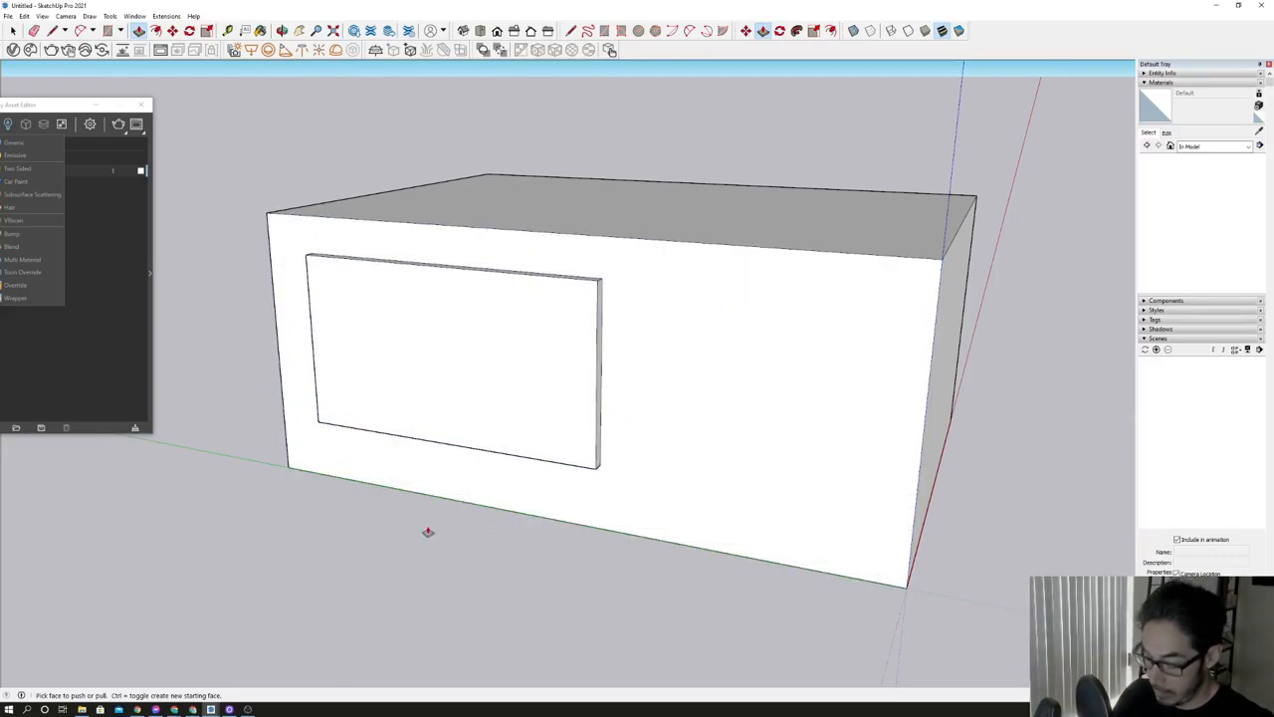
# Delete the front face of the raised rectangle to open a framed window into the box.
pyautogui.press('space')
pyautogui.click(450, 443)
pyautogui.press('Delete')
# Select the whole box with its window frame and reverse all its faces.
pyautogui.scroll(-3, 494, 484)
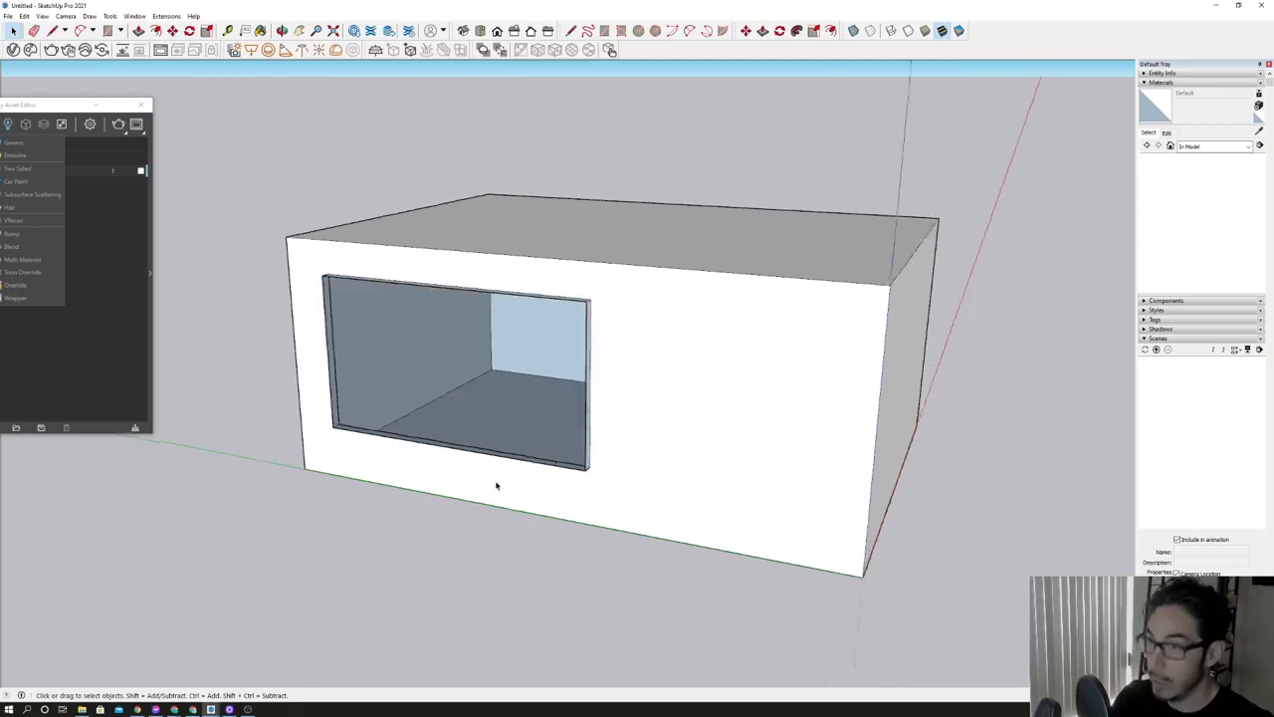
pyautogui.moveTo(308, 125); pyautogui.dragTo(934, 577)
pyautogui.rightClick(645, 395)
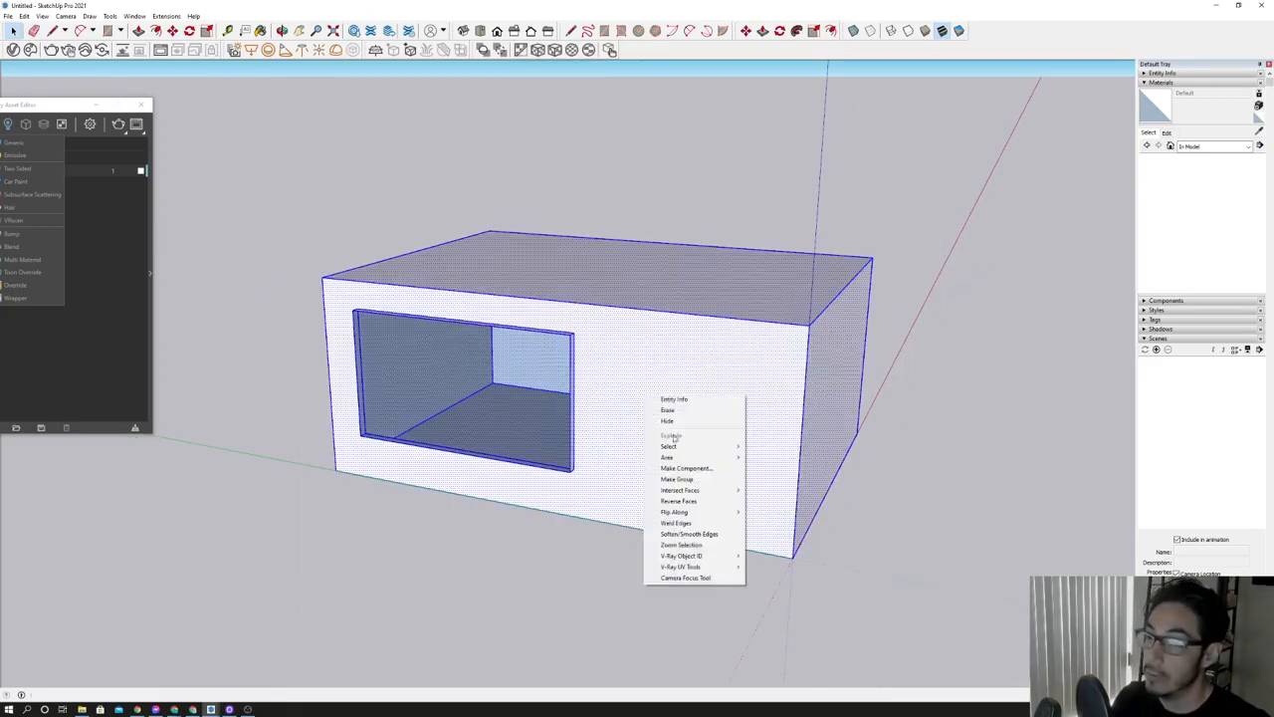
pyautogui.click(686, 503)
pyautogui.click(552, 554)
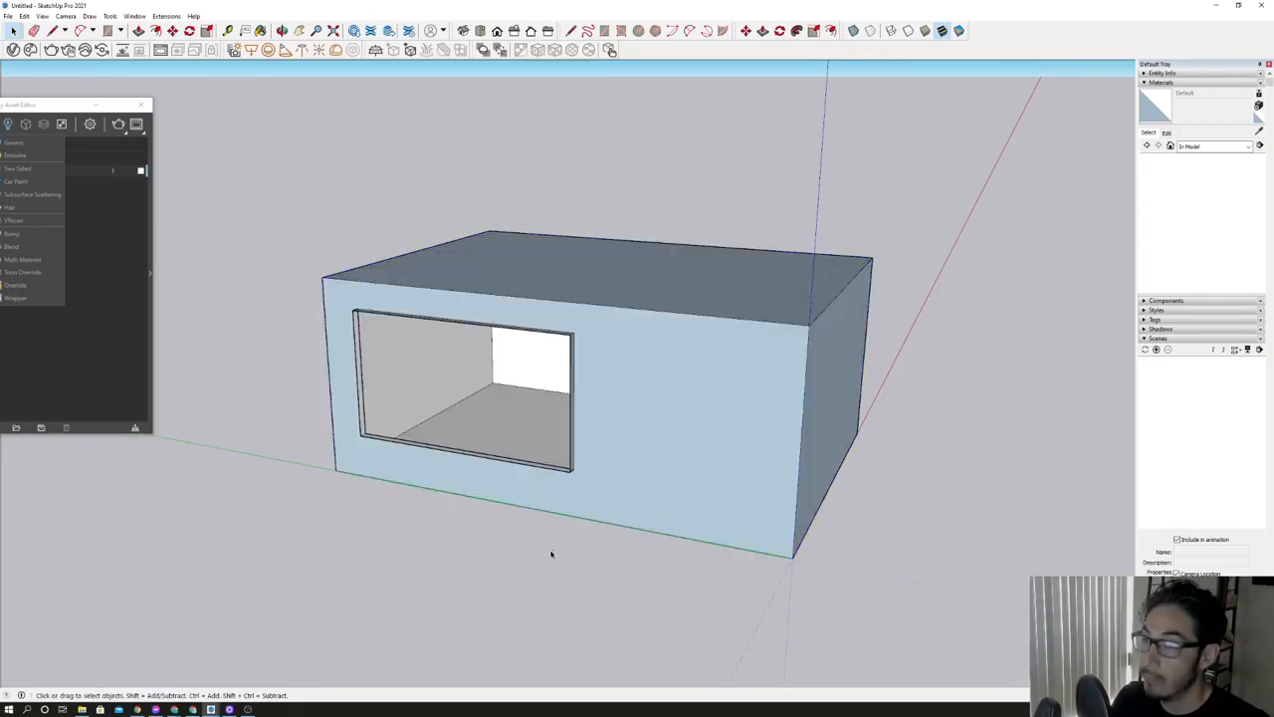
pyautogui.moveTo(552, 555); pyautogui.dragTo(568, 433, button='middle')
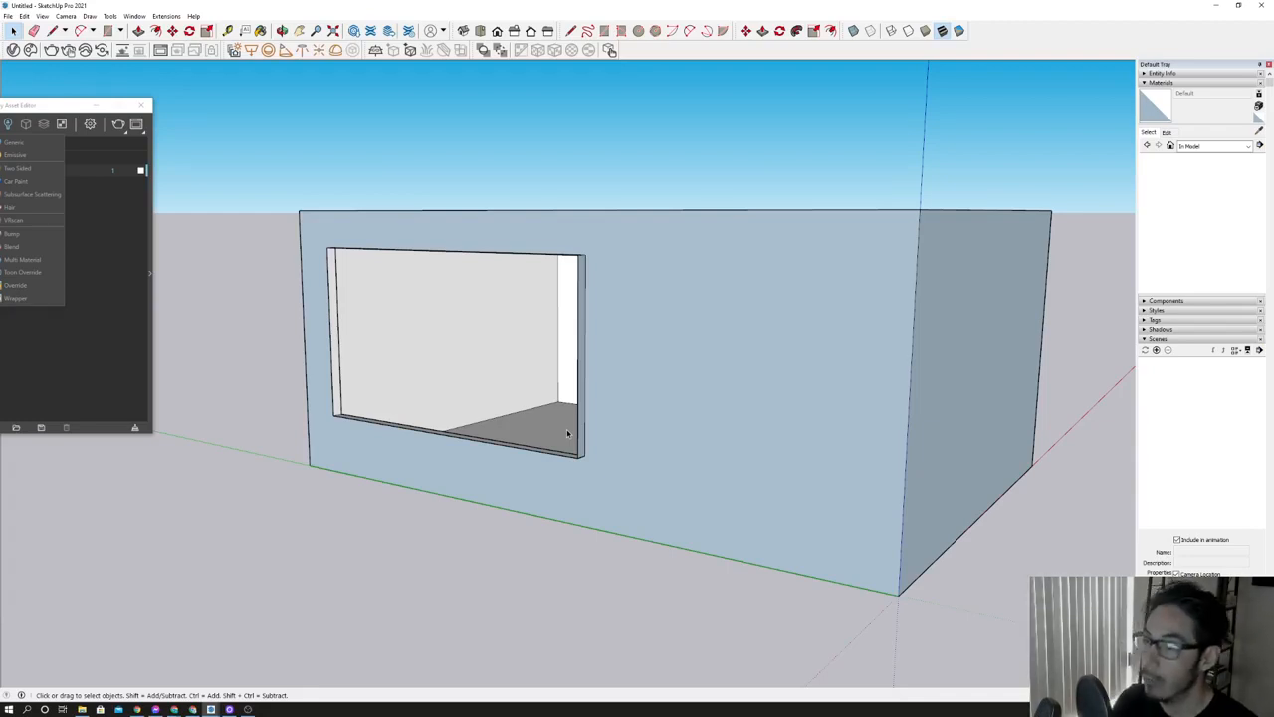
pyautogui.scroll(-2, 531, 473)
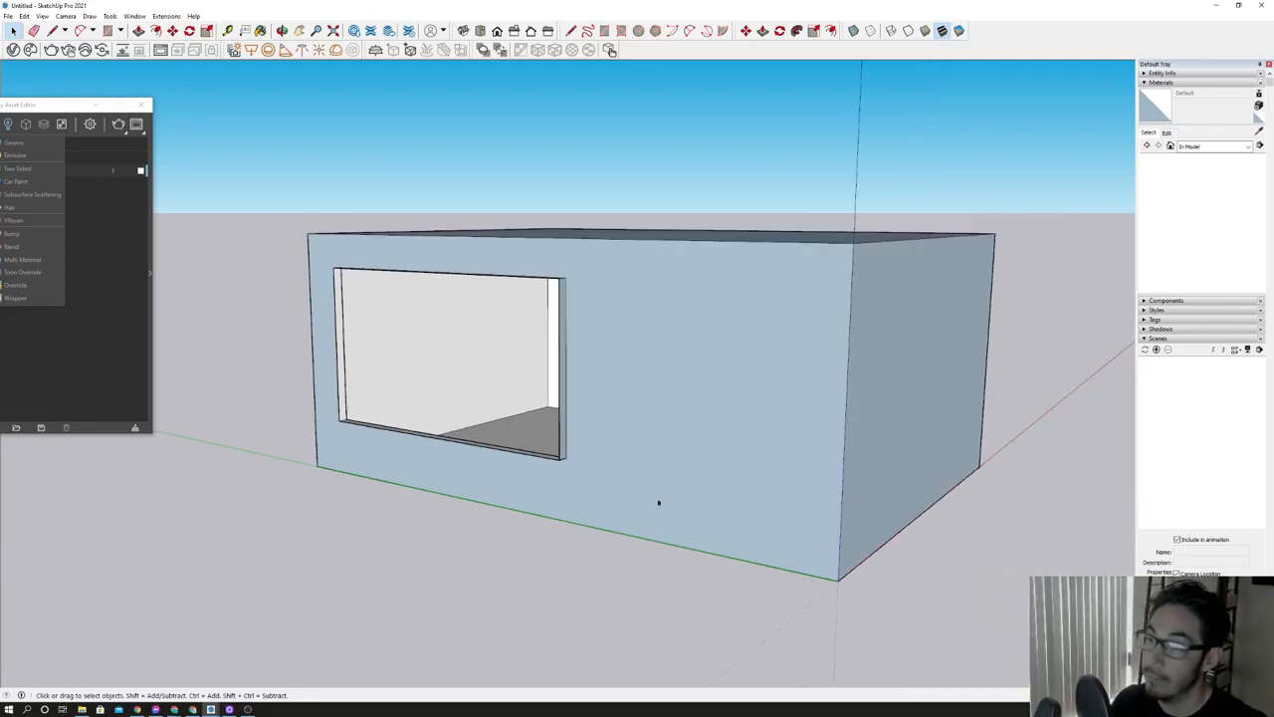
pyautogui.scroll(-1, 637, 503)
pyautogui.scroll(3, 746, 520)
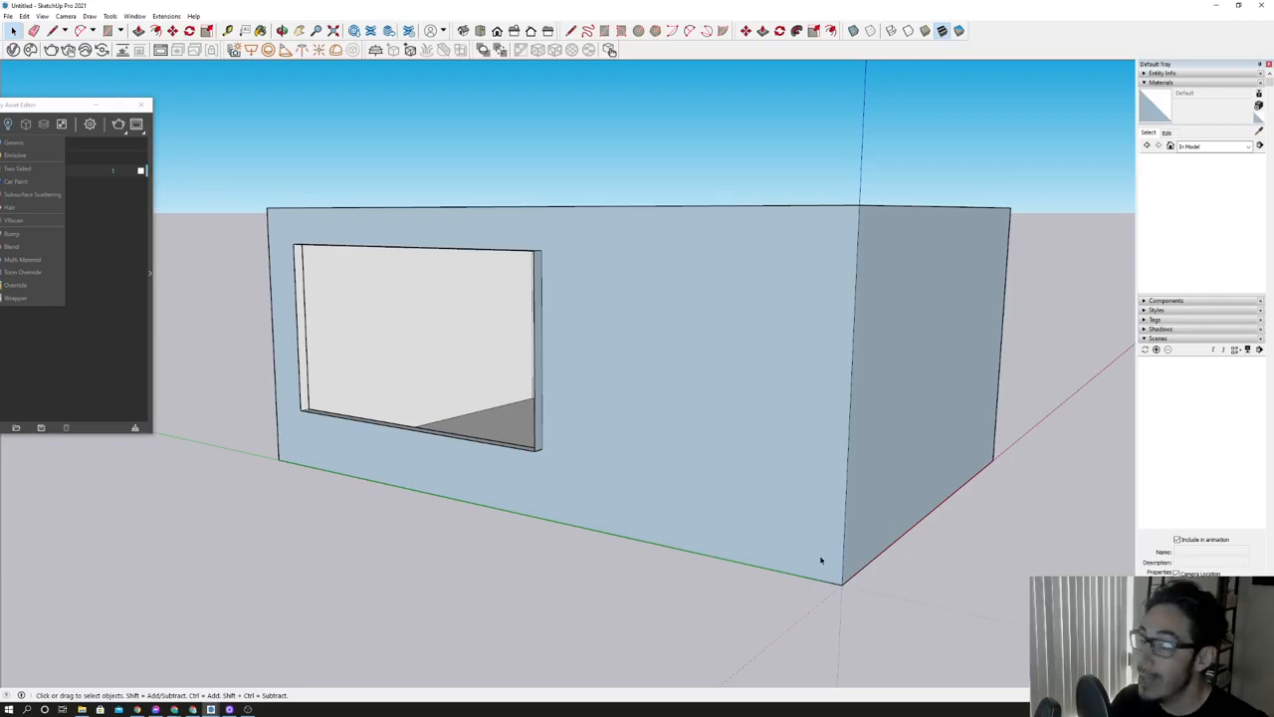
pyautogui.moveTo(602, 462); pyautogui.dragTo(703, 531, button='middle')
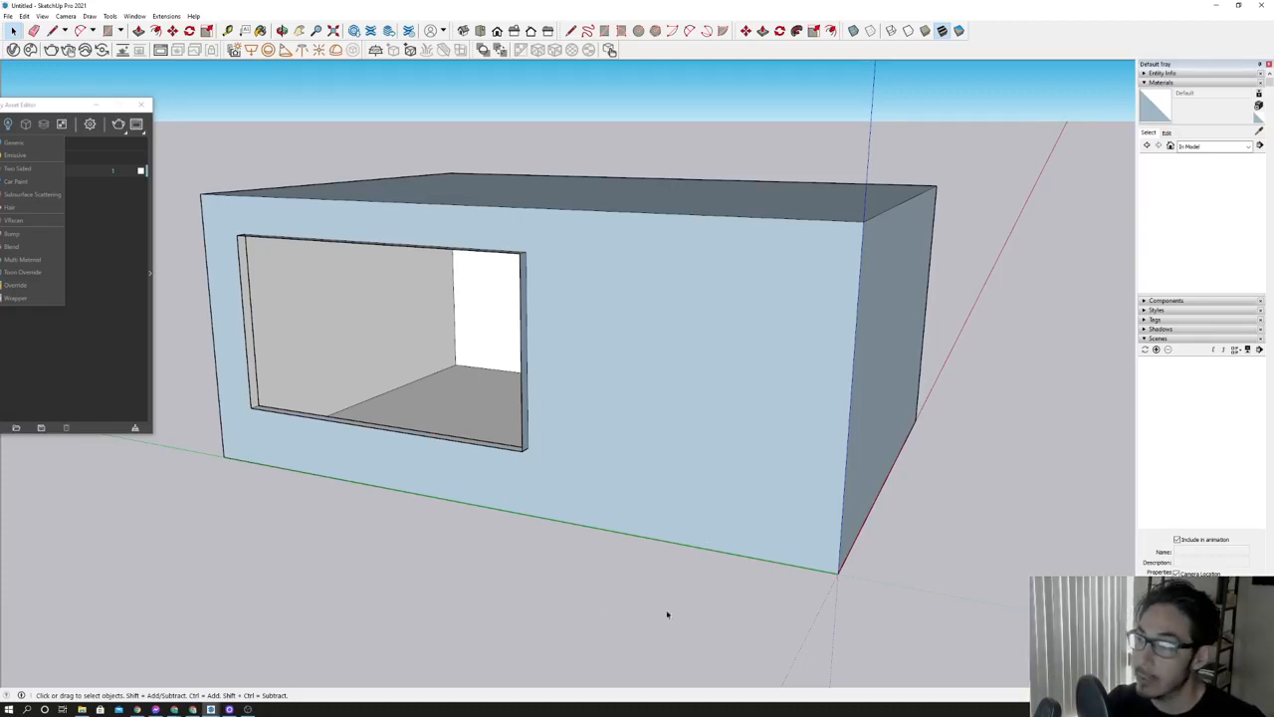
pyautogui.moveTo(666, 614); pyautogui.dragTo(638, 601, button='middle')
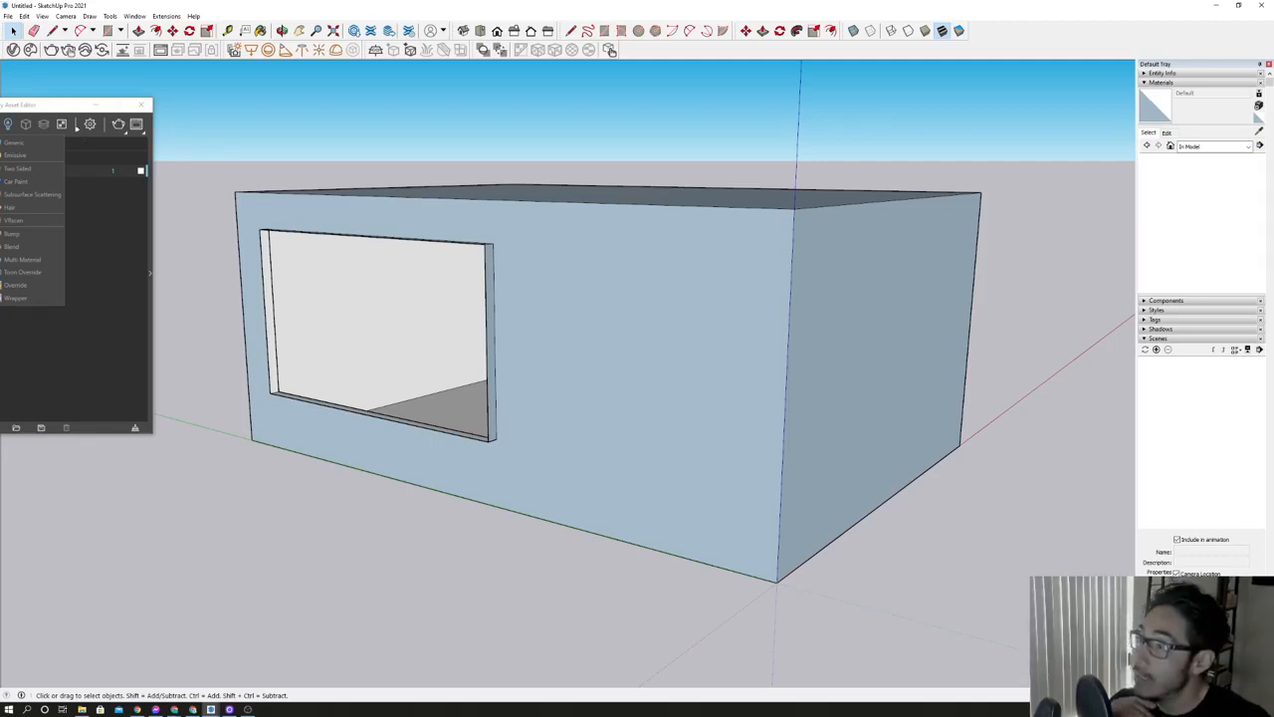
# Close the V-Ray Asset Editor window that floats over the model.
pyautogui.moveTo(54, 105); pyautogui.dragTo(201, 237)
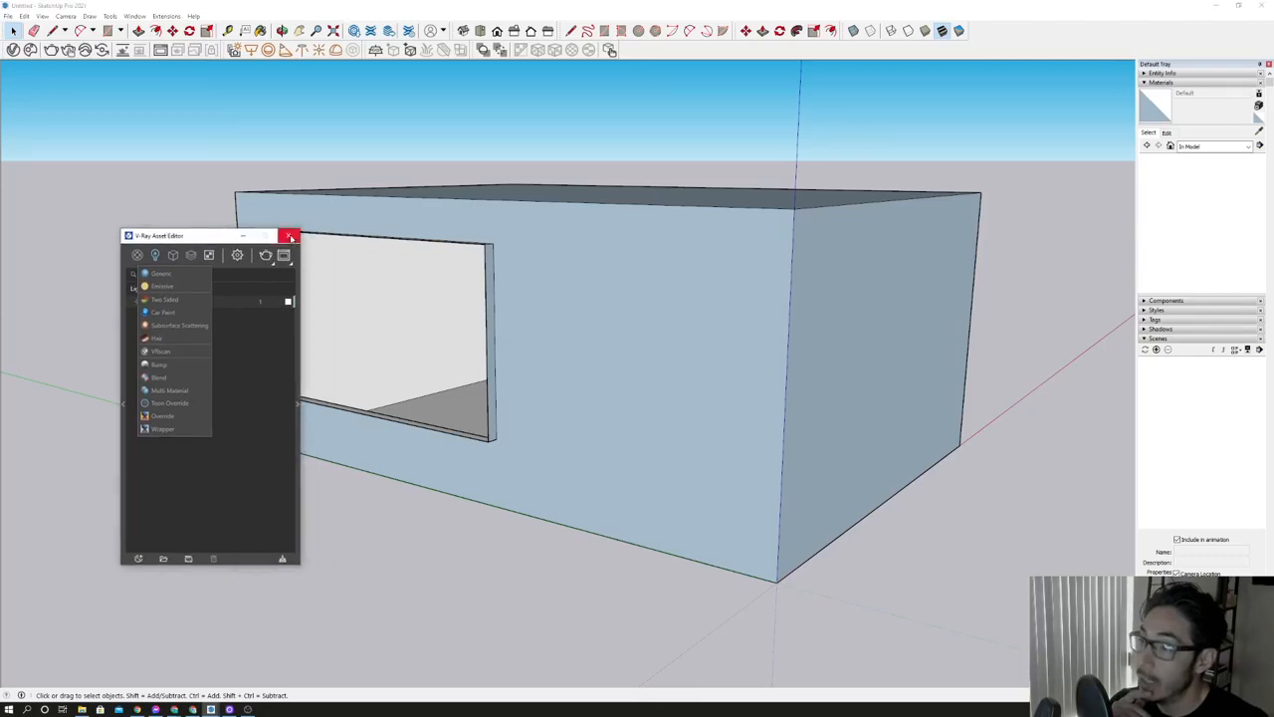
pyautogui.click(291, 236)
# Bring the camera through the end wall into the room and try Two-Point Perspective on the interior view.
pyautogui.moveTo(859, 435); pyautogui.dragTo(683, 424, button='middle')
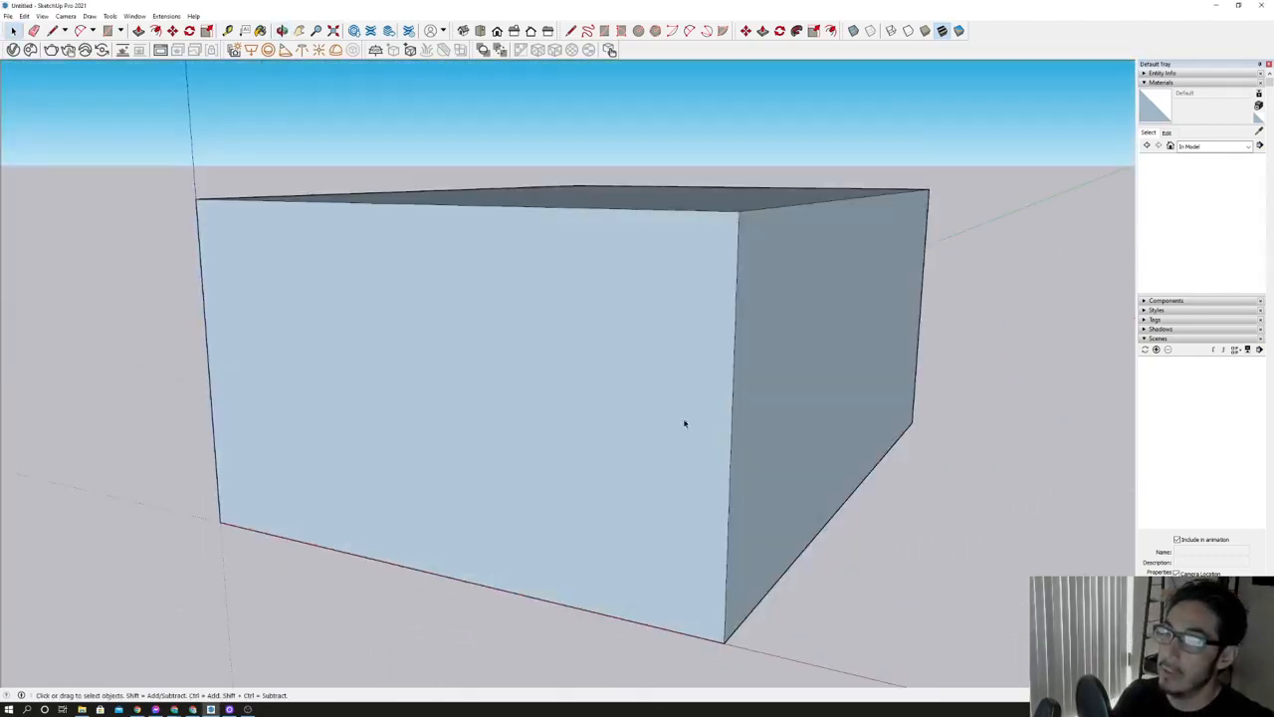
pyautogui.scroll(5, 643, 403)
pyautogui.scroll(4, 643, 403)
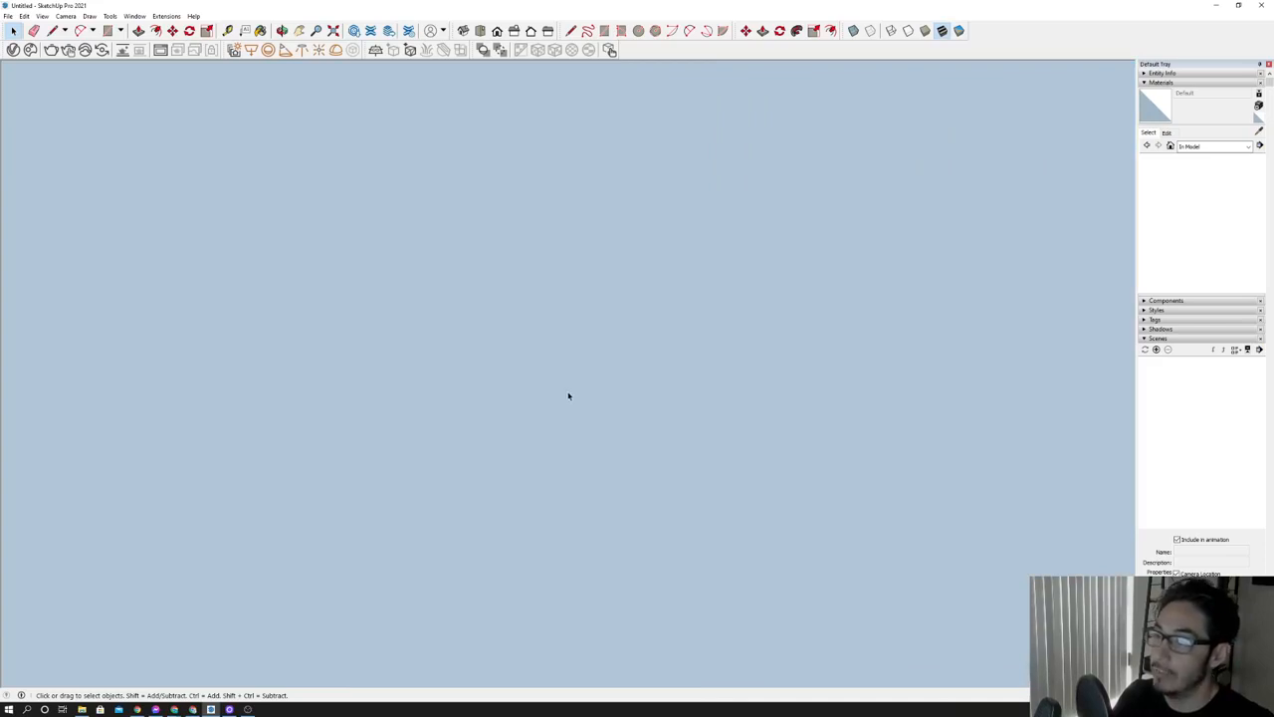
pyautogui.scroll(4, 578, 413)
pyautogui.moveTo(585, 425); pyautogui.dragTo(712, 418, button='middle')
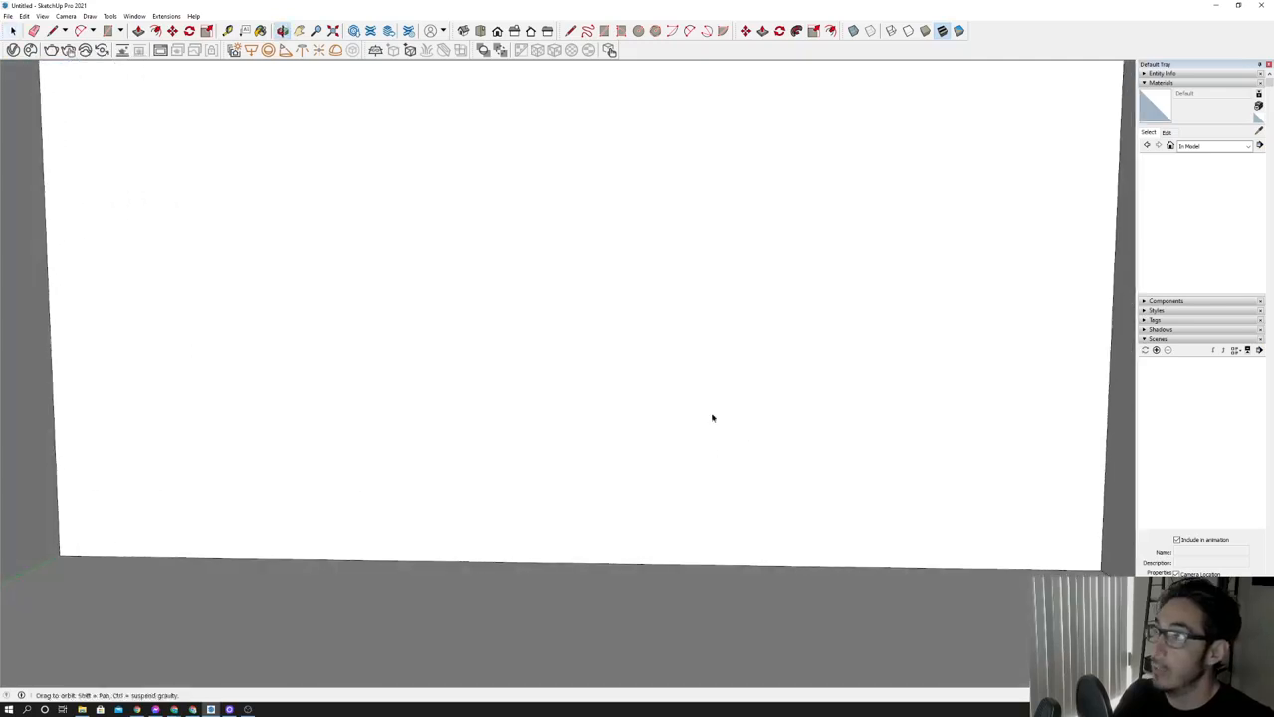
pyautogui.click(66, 16)
pyautogui.click(100, 84)
pyautogui.scroll(-5, 668, 385)
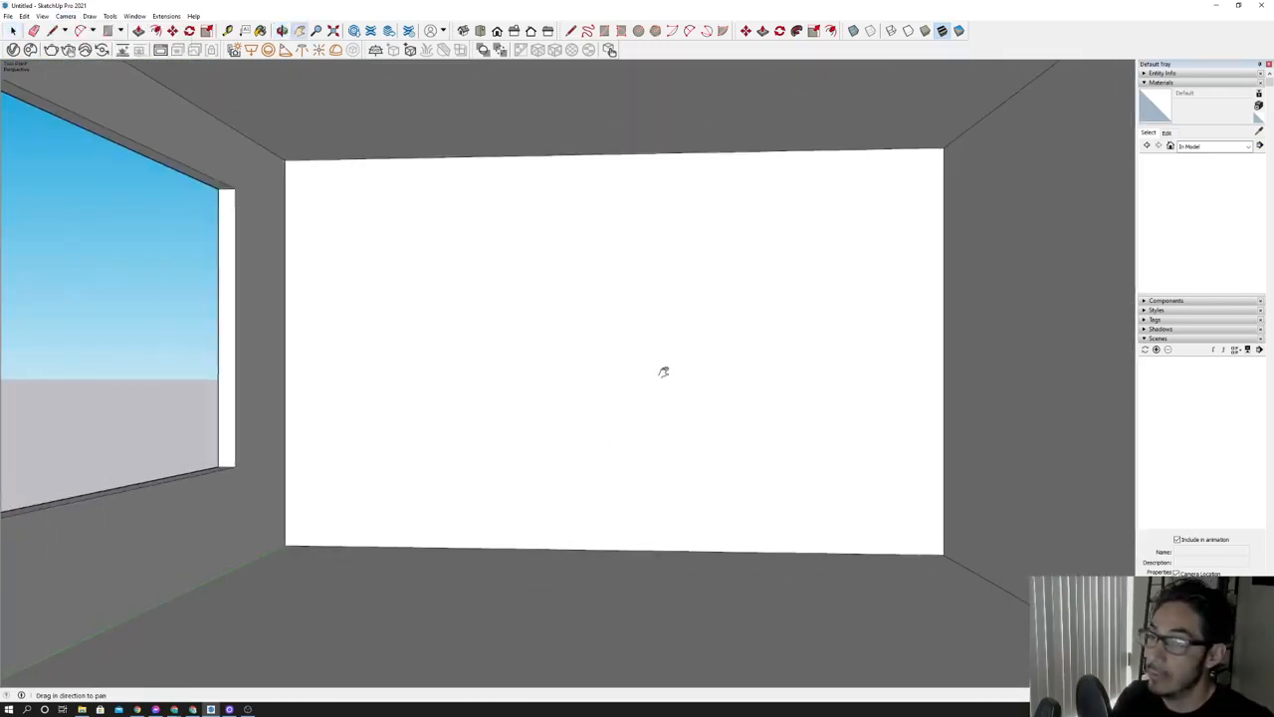
pyautogui.keyDown('shift'); pyautogui.moveTo(720, 423); pyautogui.dragTo(679, 380, button='middle'); pyautogui.keyUp('shift')
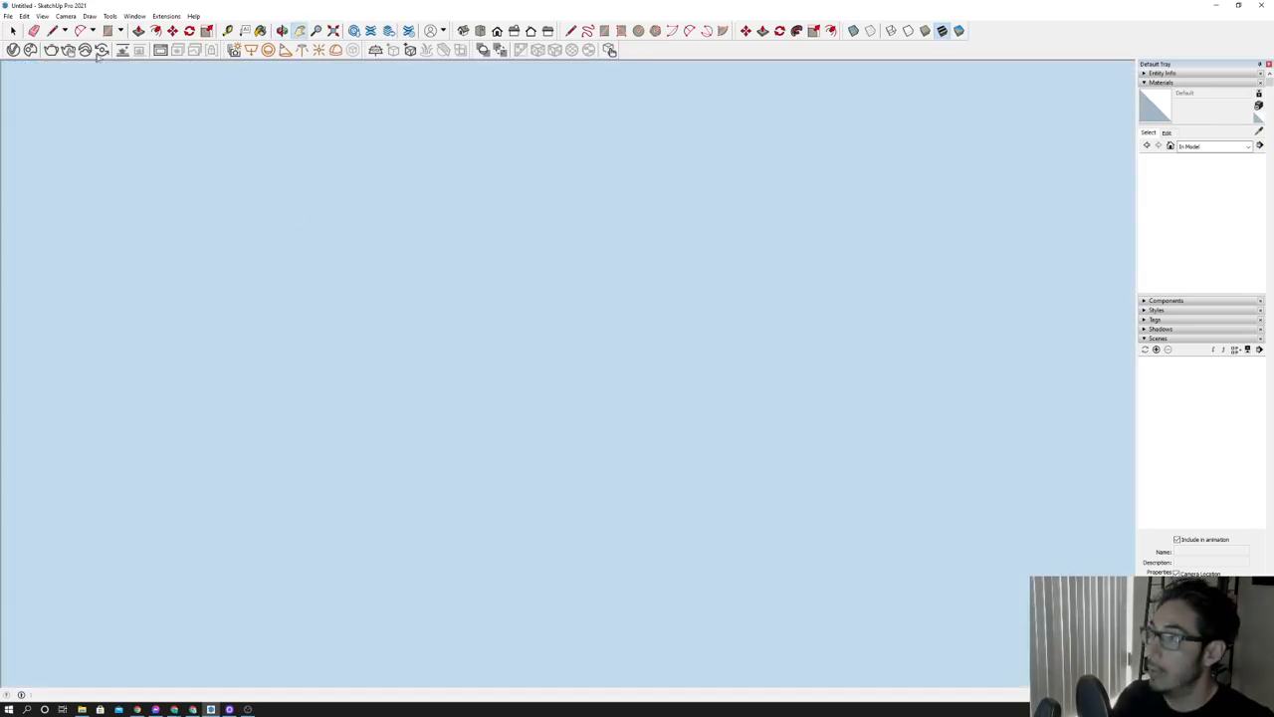
# Switch the camera to Parallel Projection and back to Perspective, and bring the whole box back into view.
pyautogui.click(65, 16)
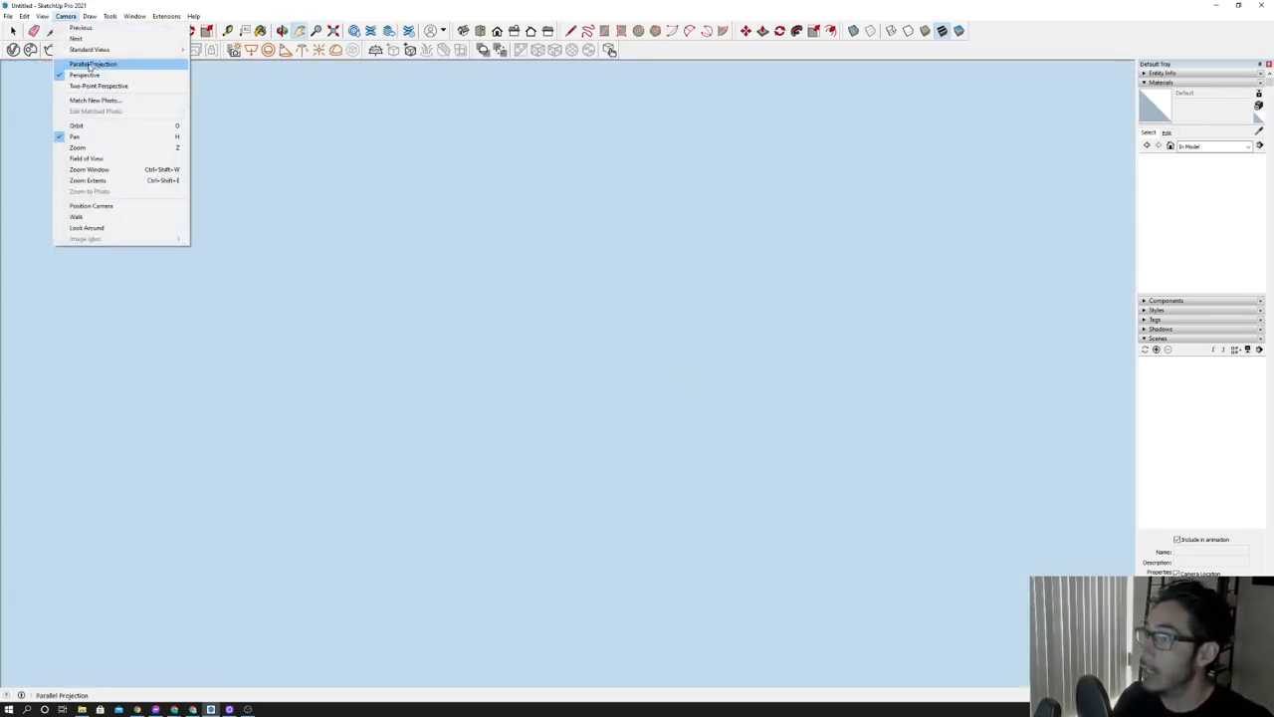
pyautogui.click(85, 75)
pyautogui.moveTo(307, 199); pyautogui.dragTo(513, 317, button='middle')
pyautogui.click(66, 16)
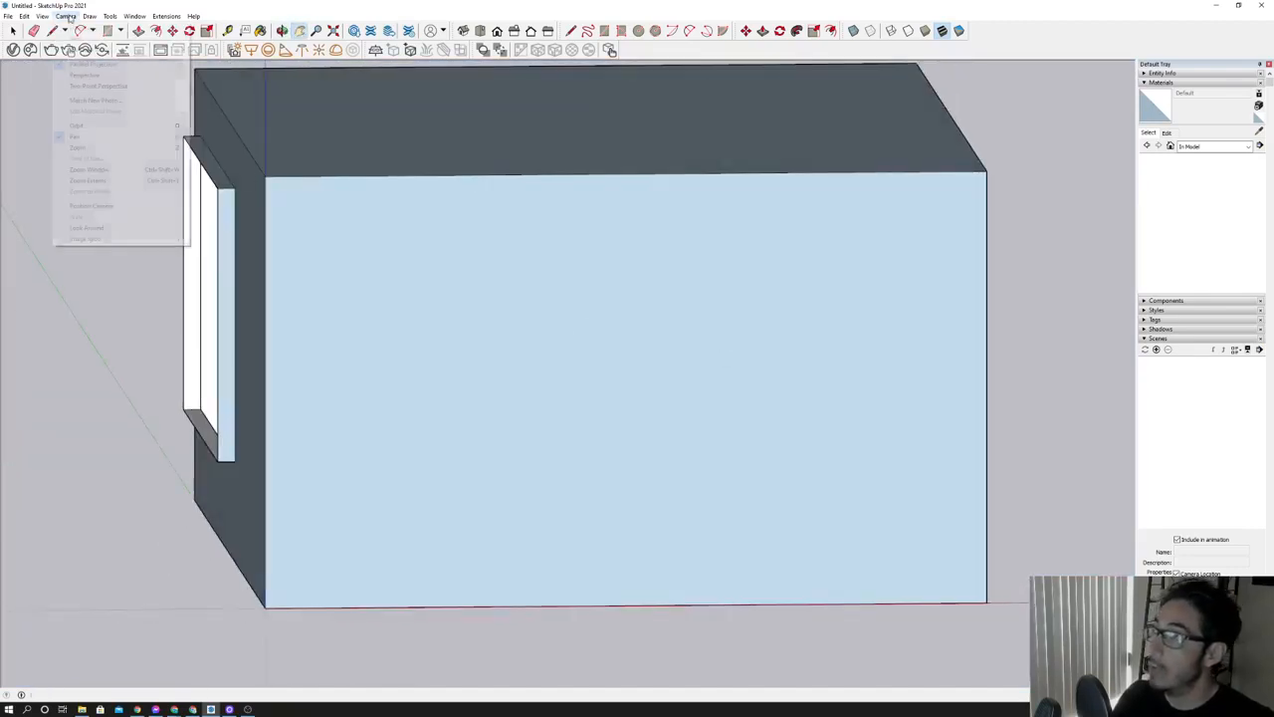
pyautogui.click(88, 75)
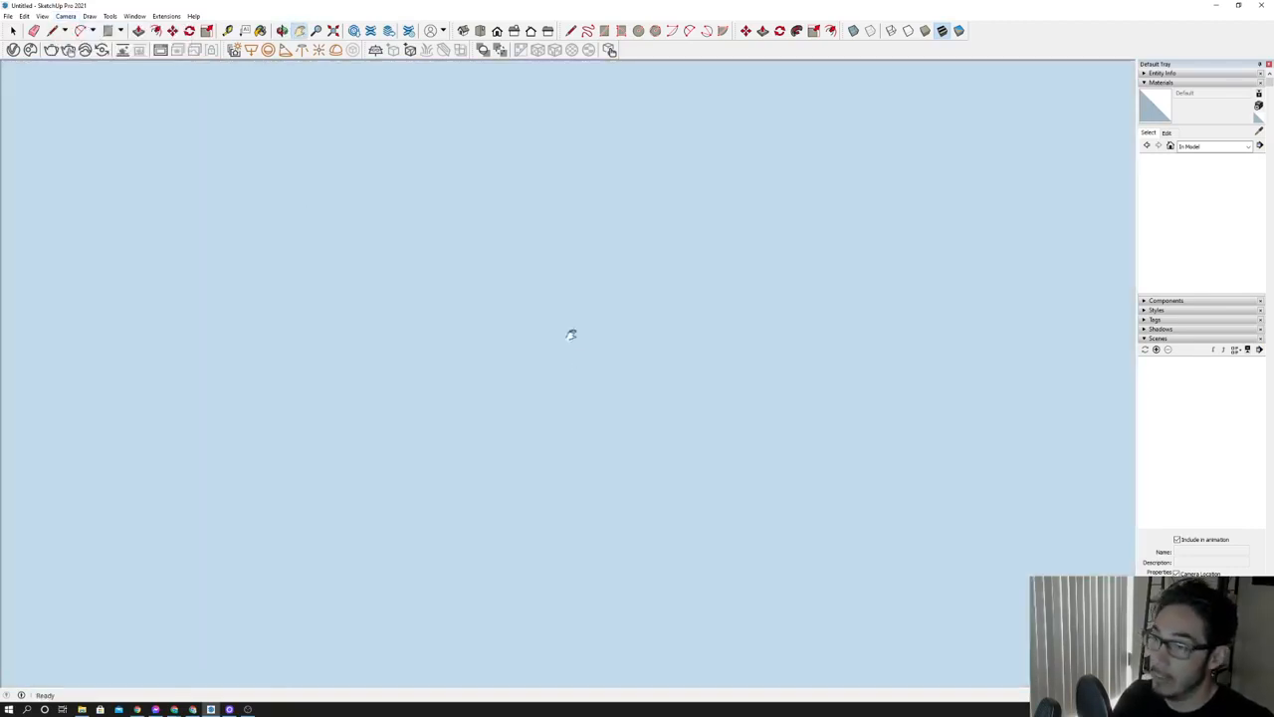
pyautogui.scroll(-5, 501, 297)
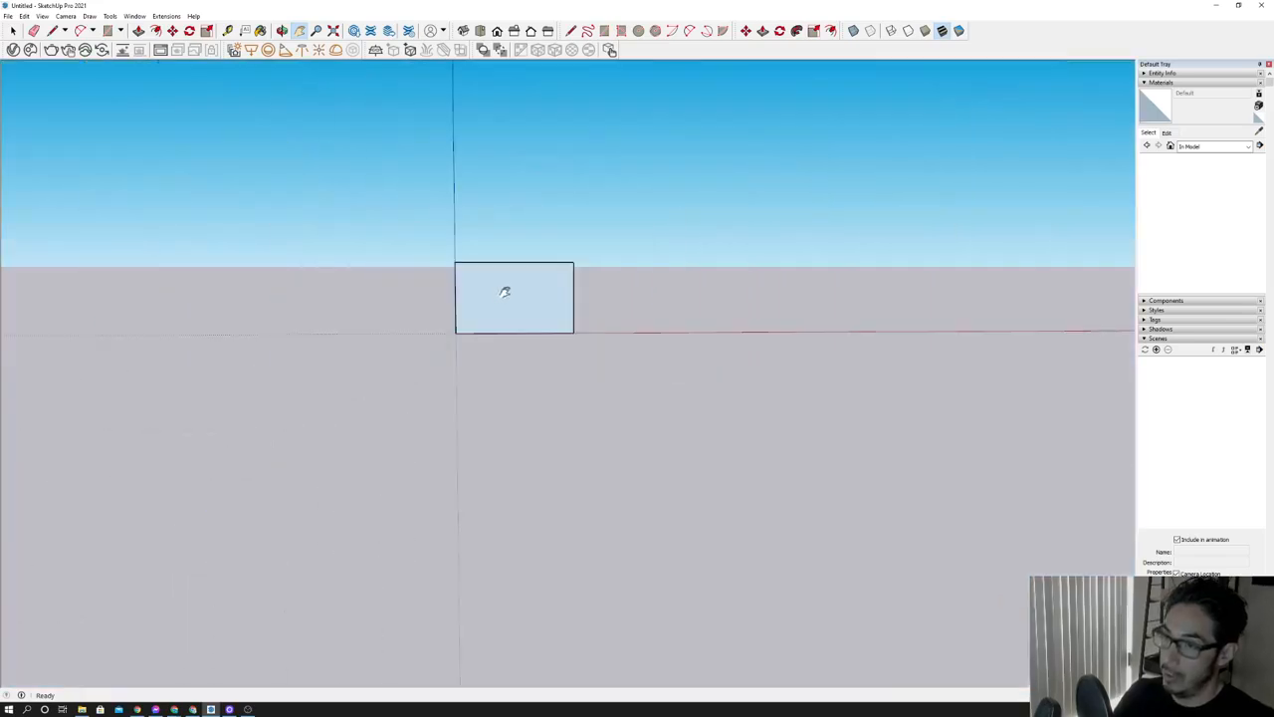
pyautogui.moveTo(719, 305); pyautogui.dragTo(571, 342, button='middle')
pyautogui.scroll(6, 511, 313)
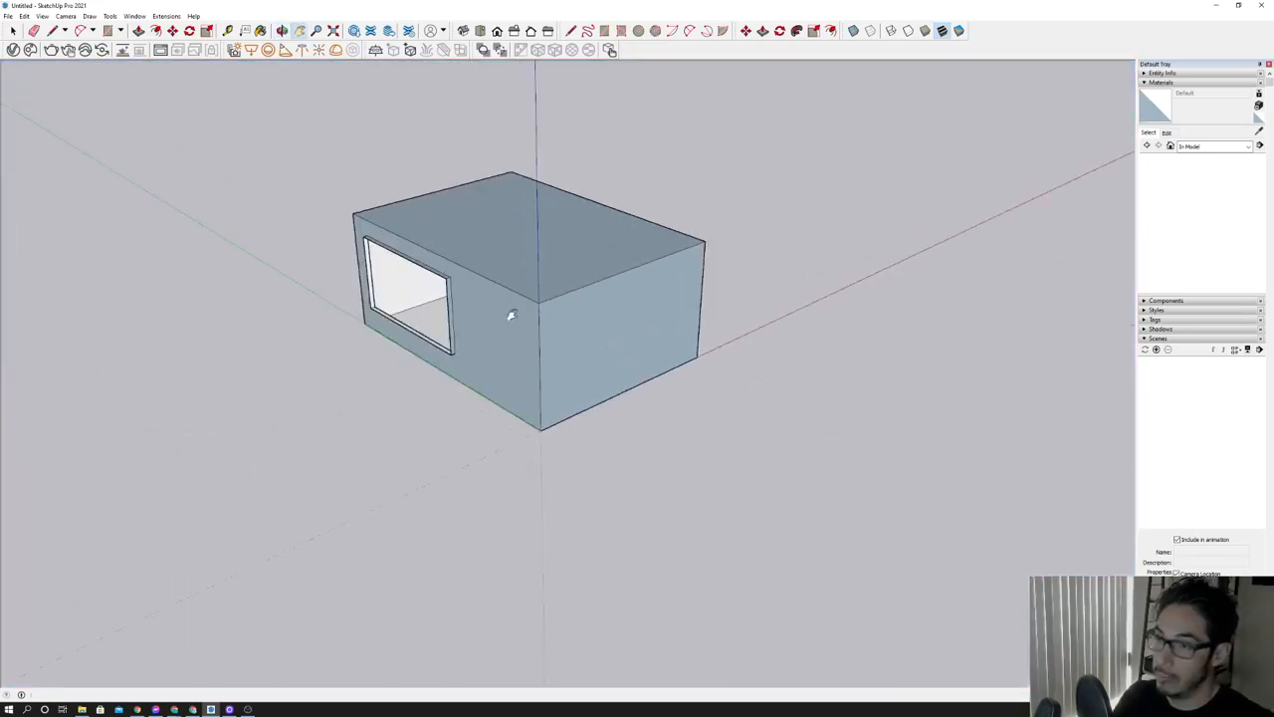
# Move the camera back inside the room and aim it straight at the inner end wall.
pyautogui.scroll(8, 561, 268)
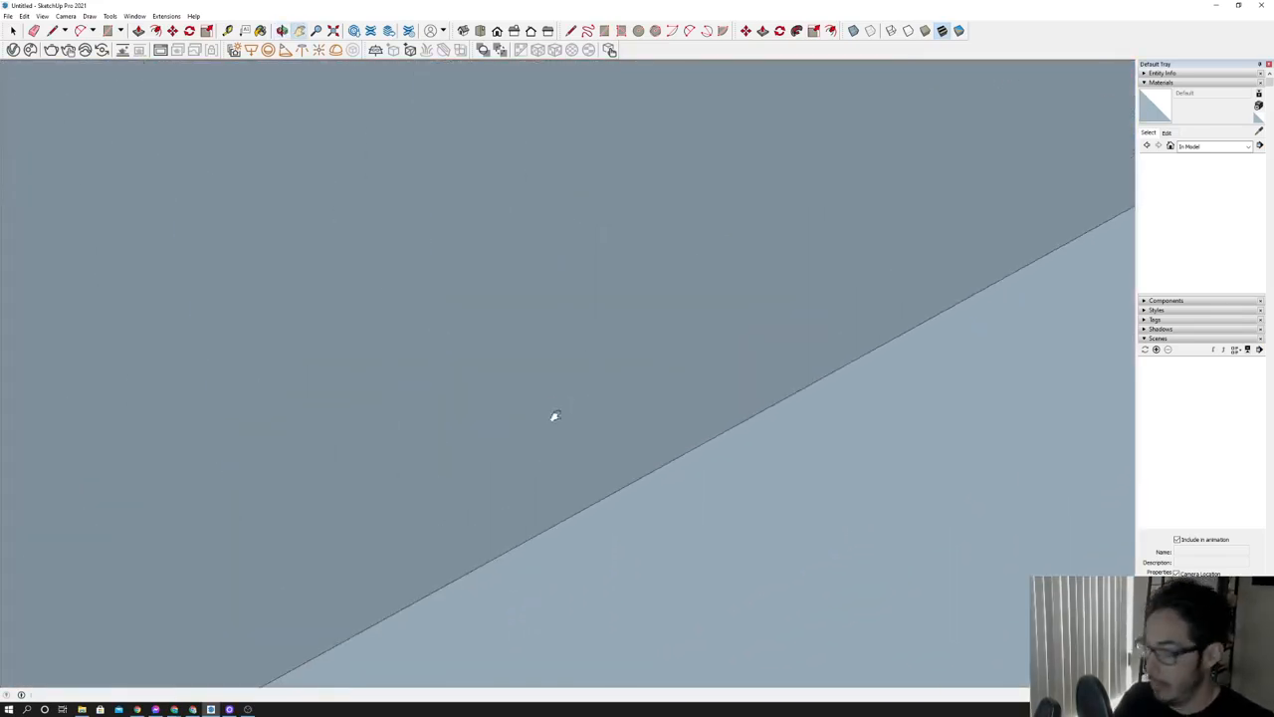
pyautogui.moveTo(555, 418); pyautogui.dragTo(637, 185, button='middle')
pyautogui.keyDown('shift'); pyautogui.moveTo(609, 261); pyautogui.dragTo(561, 381, button='middle'); pyautogui.keyUp('shift')
pyautogui.moveTo(588, 334); pyautogui.dragTo(555, 464, button='middle')
pyautogui.keyDown('shift'); pyautogui.moveTo(546, 466); pyautogui.dragTo(739, 100, button='middle'); pyautogui.keyUp('shift')
pyautogui.scroll(4, 687, 354)
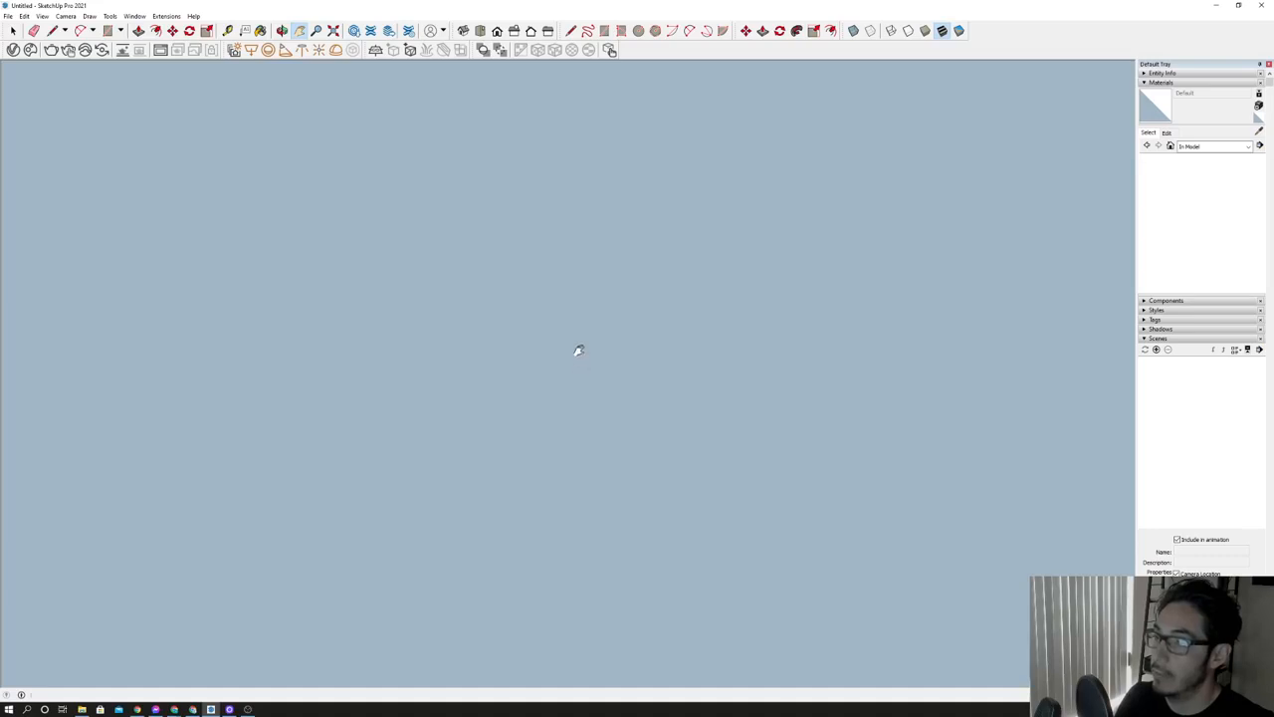
pyautogui.moveTo(578, 351); pyautogui.dragTo(496, 395, button='middle')
pyautogui.keyDown('shift'); pyautogui.moveTo(806, 413); pyautogui.dragTo(569, 359, button='middle'); pyautogui.keyUp('shift')
pyautogui.scroll(2, 728, 441)
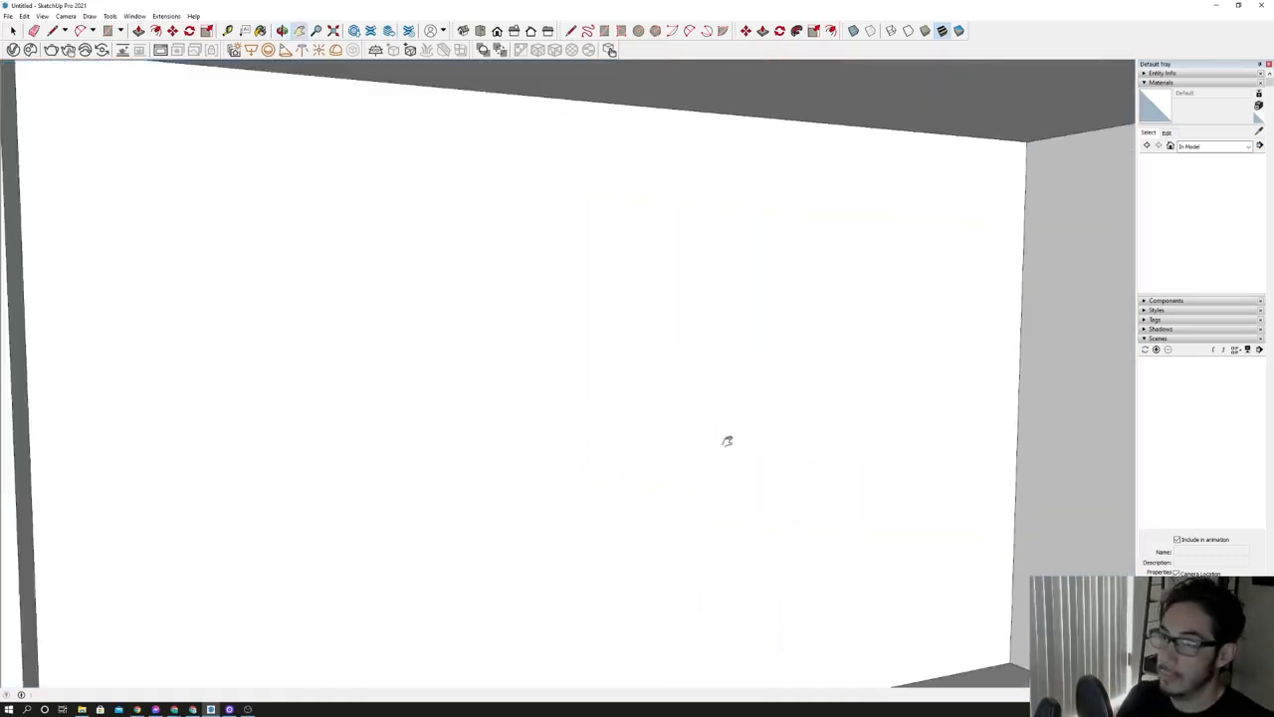
pyautogui.scroll(-1, 758, 471)
pyautogui.moveTo(759, 471); pyautogui.dragTo(728, 449, button='middle')
# Try Two-Point Perspective once more and widen the interior view to include the window.
pyautogui.click(66, 16)
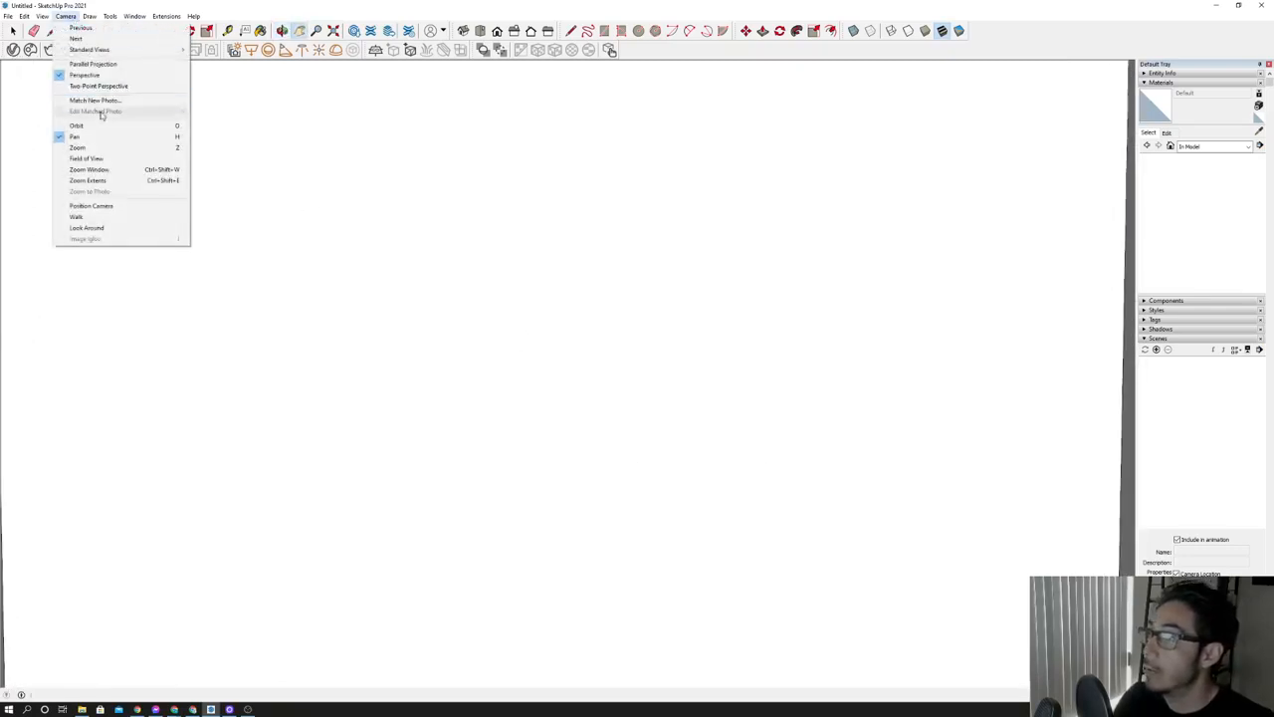
pyautogui.click(103, 89)
pyautogui.scroll(-2, 596, 361)
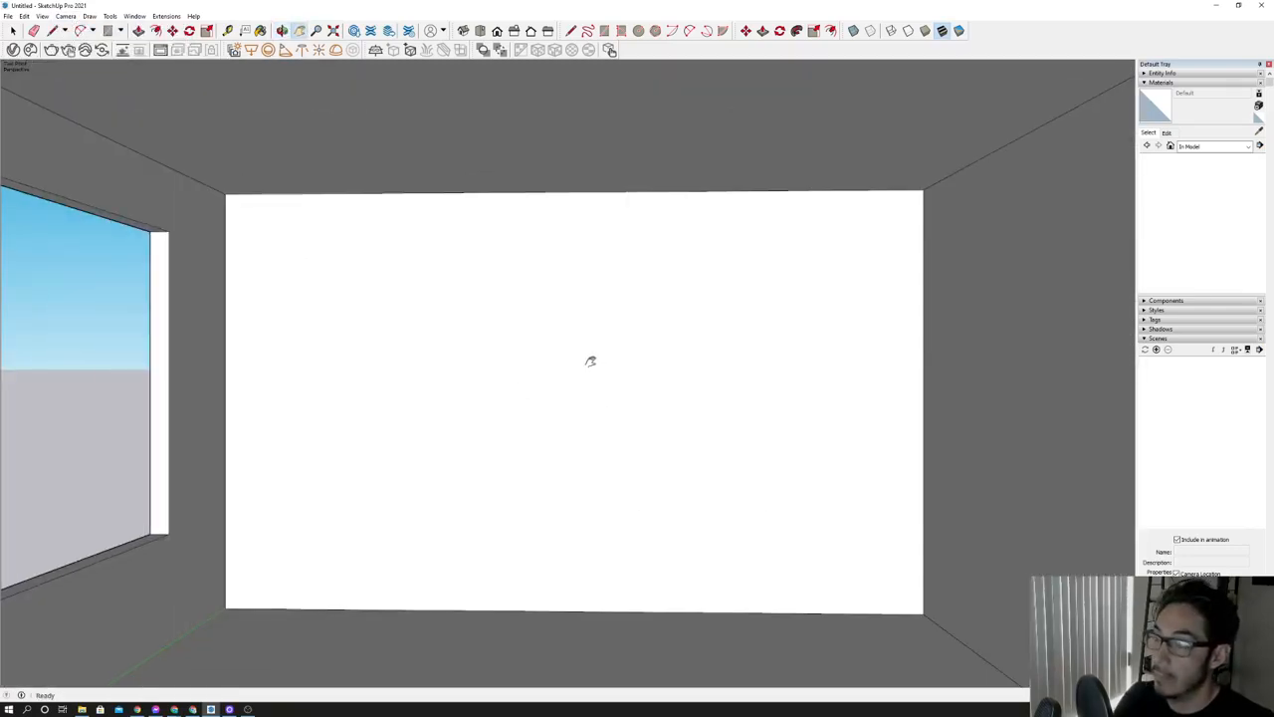
pyautogui.middleClick(607, 393)
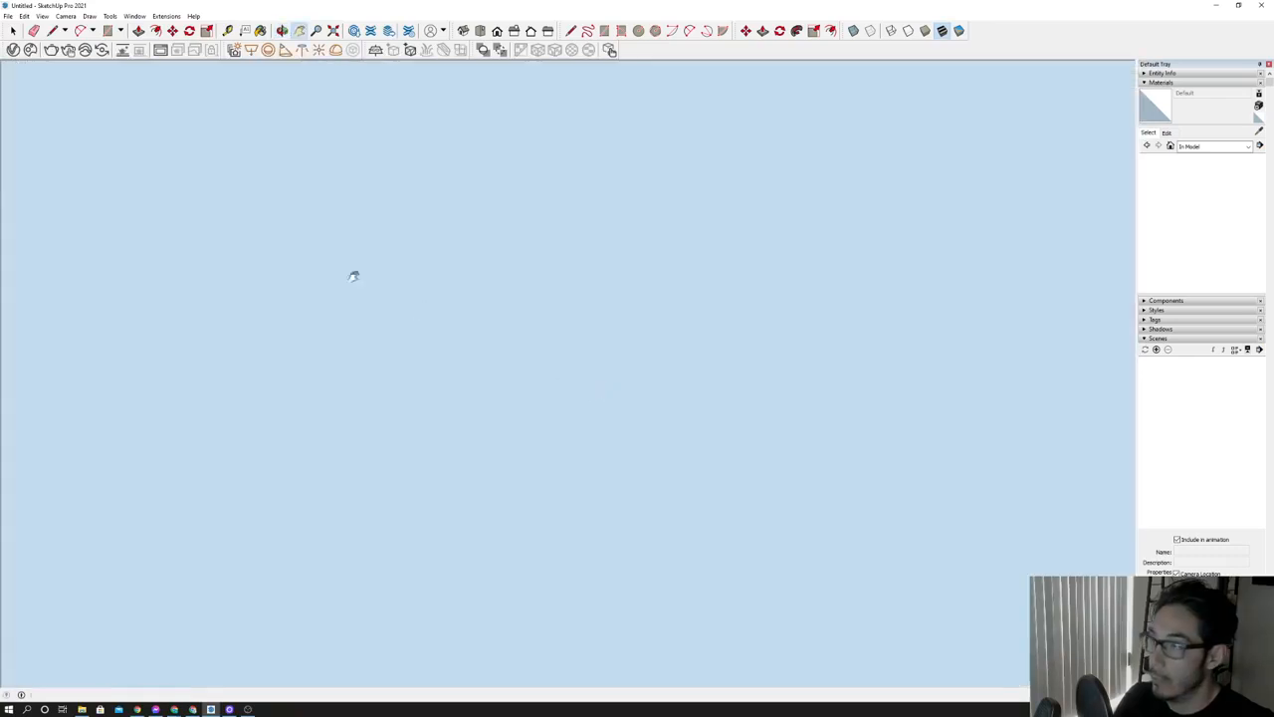
# Zoom to the model's extents to recover the exterior view of the box, and clear the end face selection.
pyautogui.press('space')
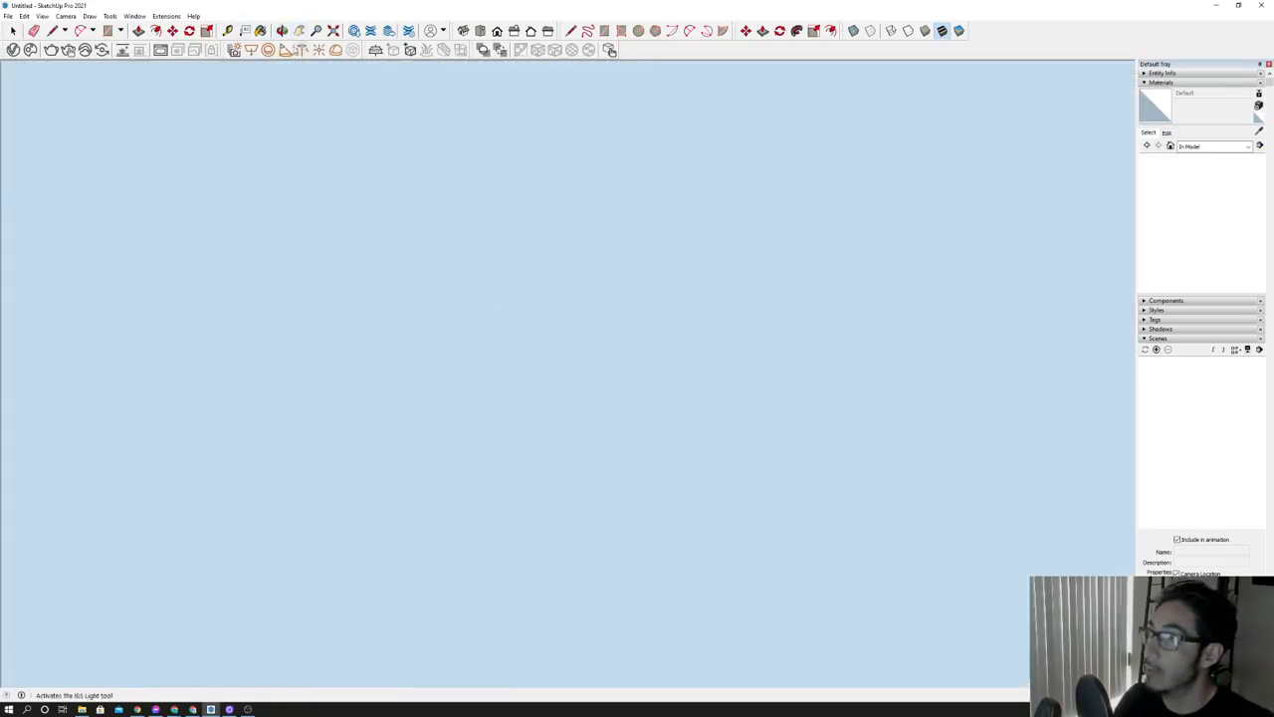
pyautogui.click(334, 32)
pyautogui.scroll(2, 529, 282)
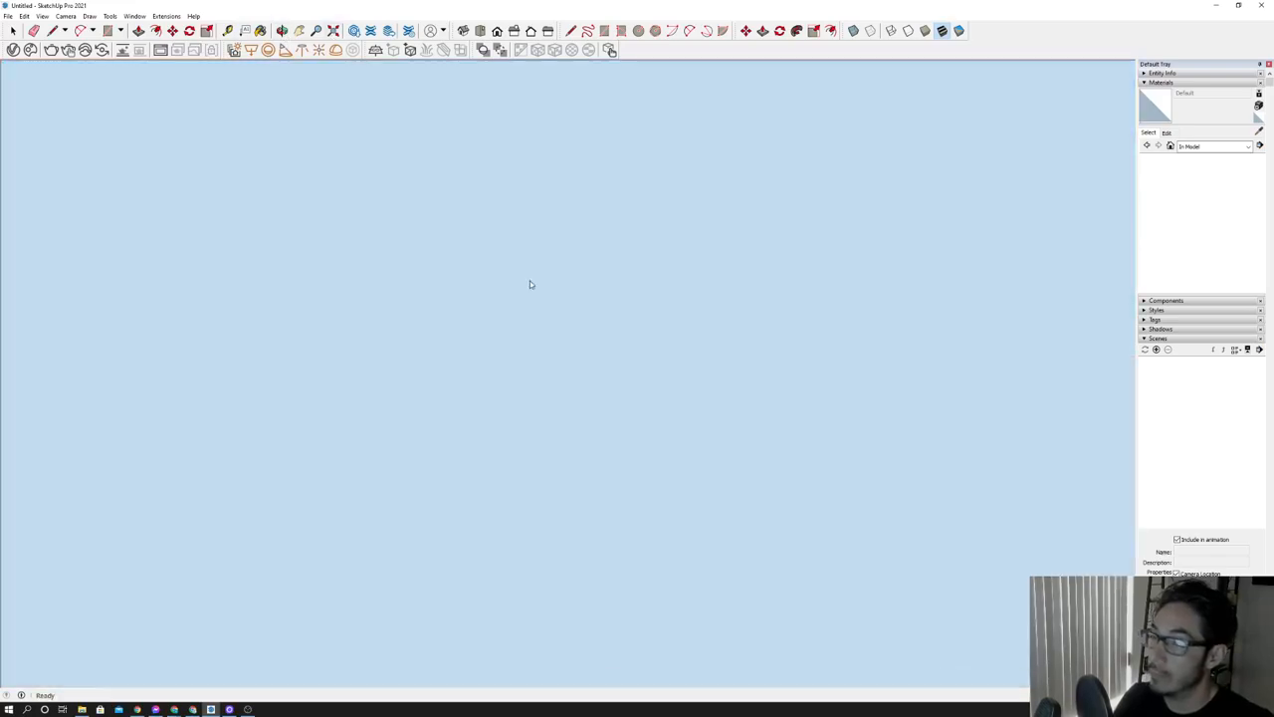
pyautogui.rightClick(489, 343)
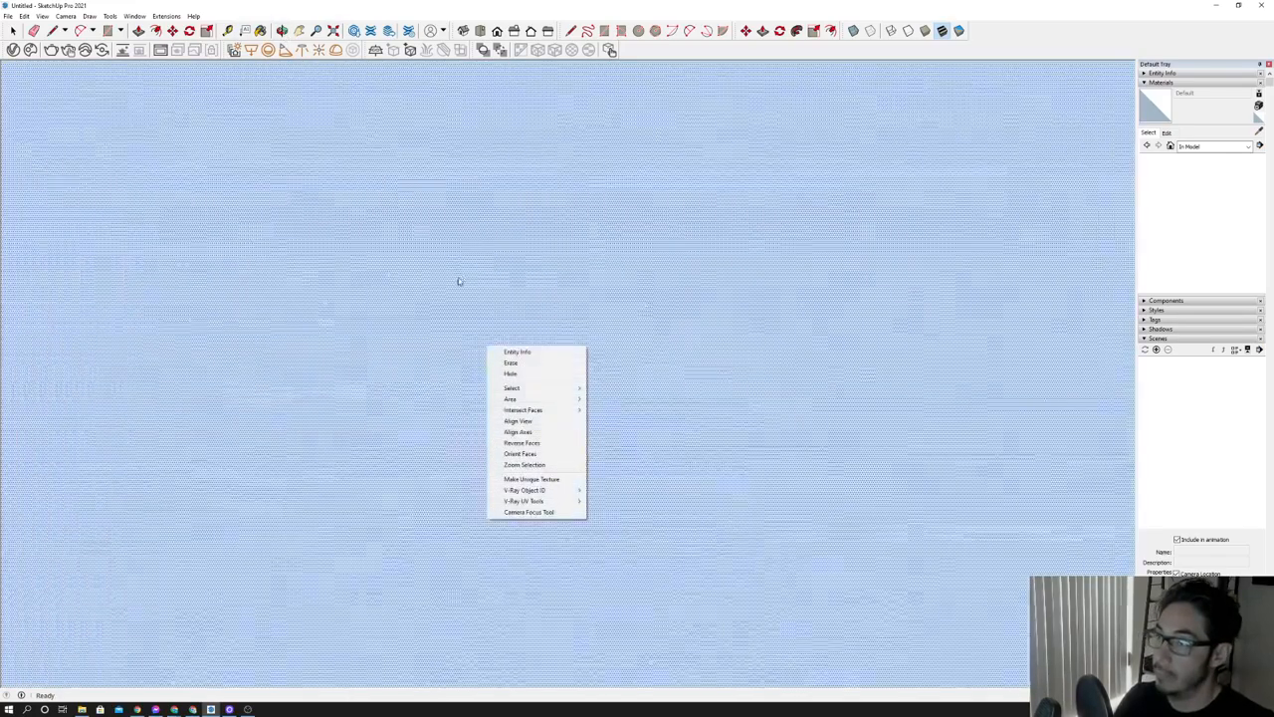
pyautogui.click(461, 325)
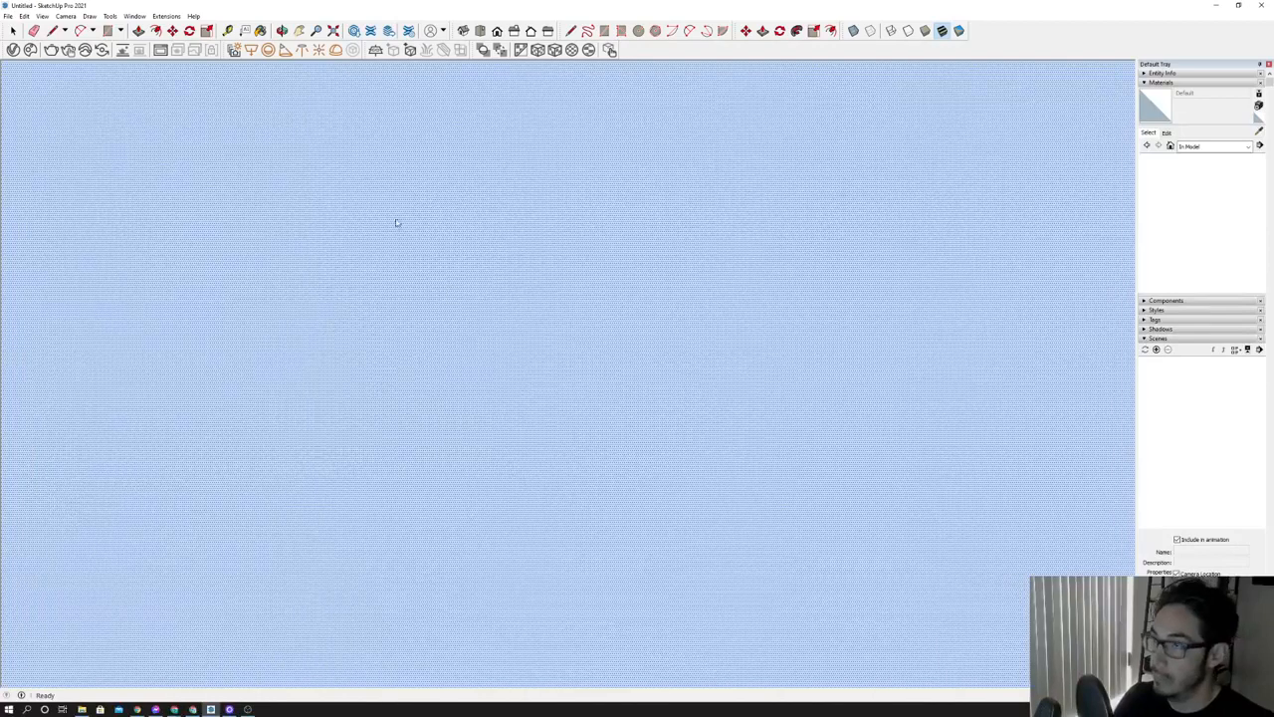
pyautogui.click(333, 32)
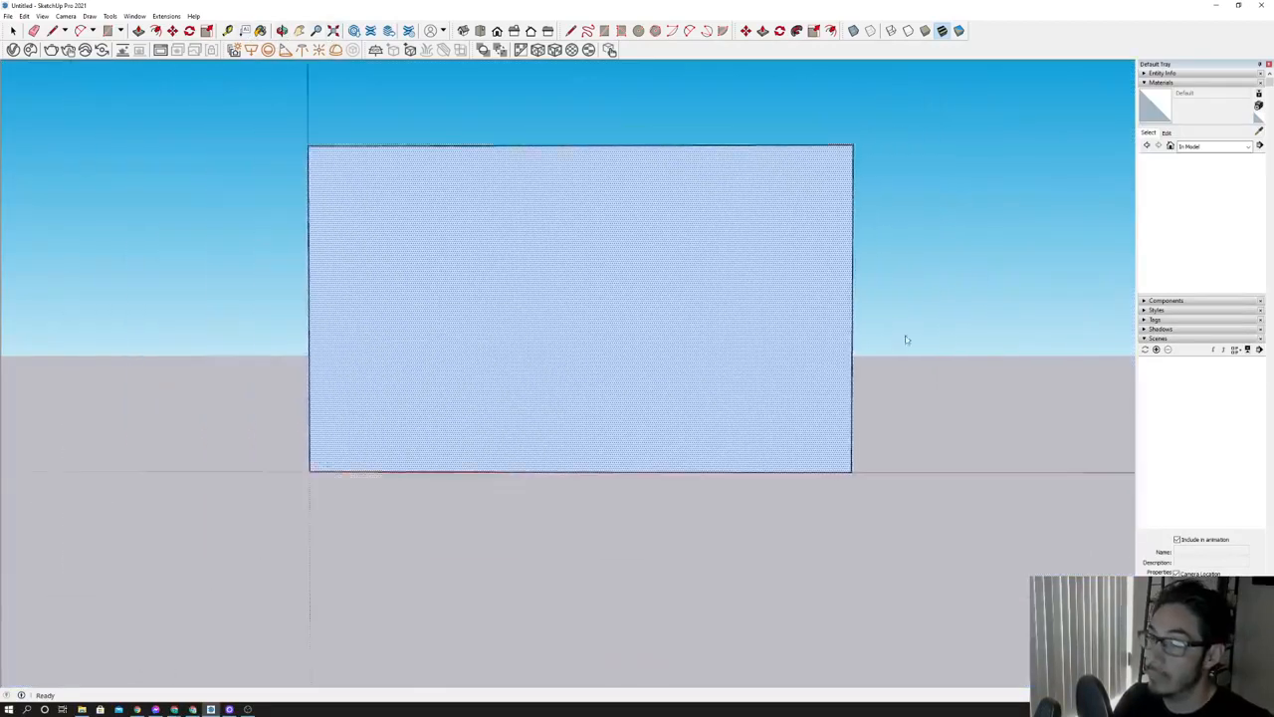
pyautogui.scroll(-2, 906, 339)
pyautogui.moveTo(890, 365); pyautogui.dragTo(1052, 341, button='middle')
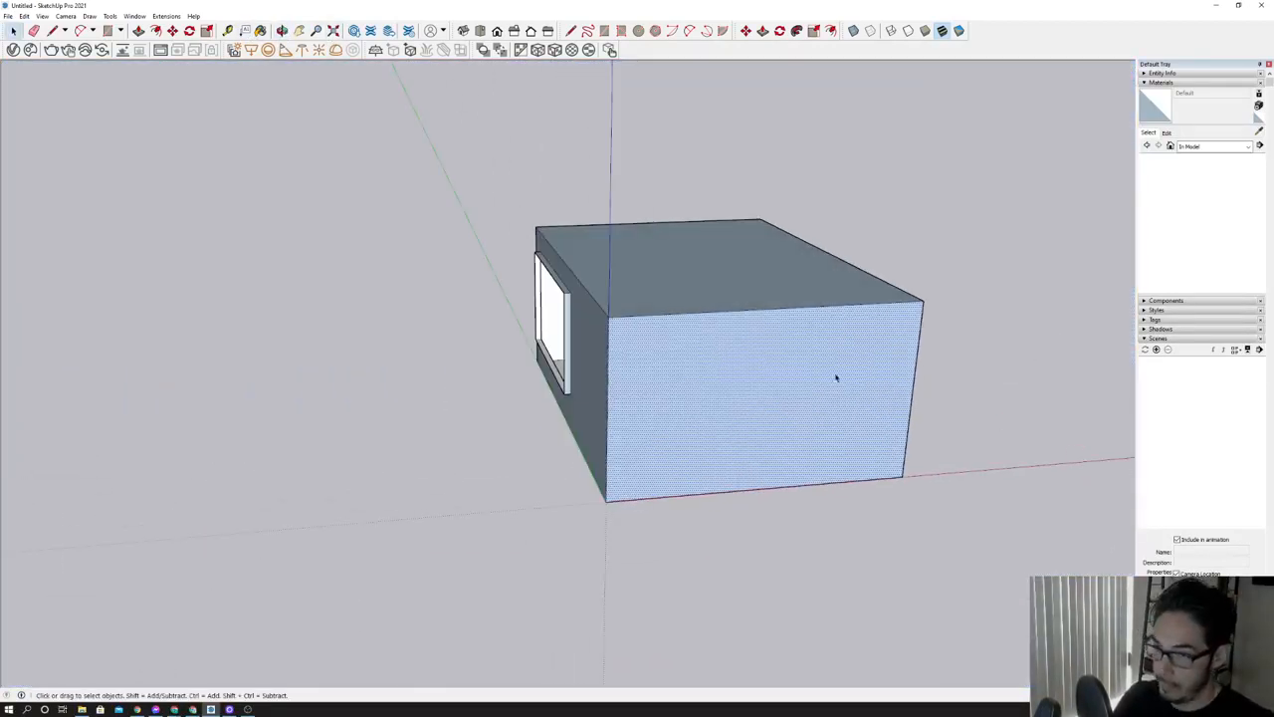
pyautogui.hotkey('ctrl', 't')
# Move the camera through the end wall into the box and aim it at the inner far wall with the window beside it.
pyautogui.scroll(3, 664, 426)
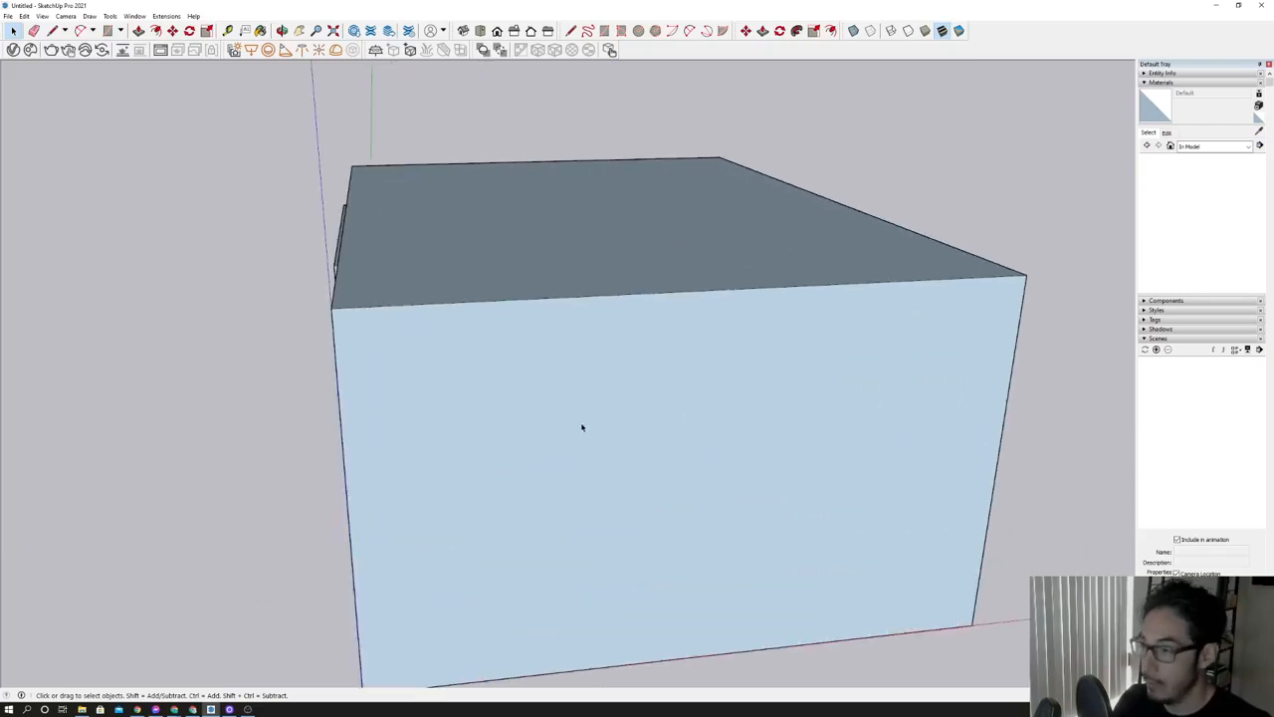
pyautogui.moveTo(582, 427); pyautogui.dragTo(700, 501, button='middle')
pyautogui.scroll(5, 696, 503)
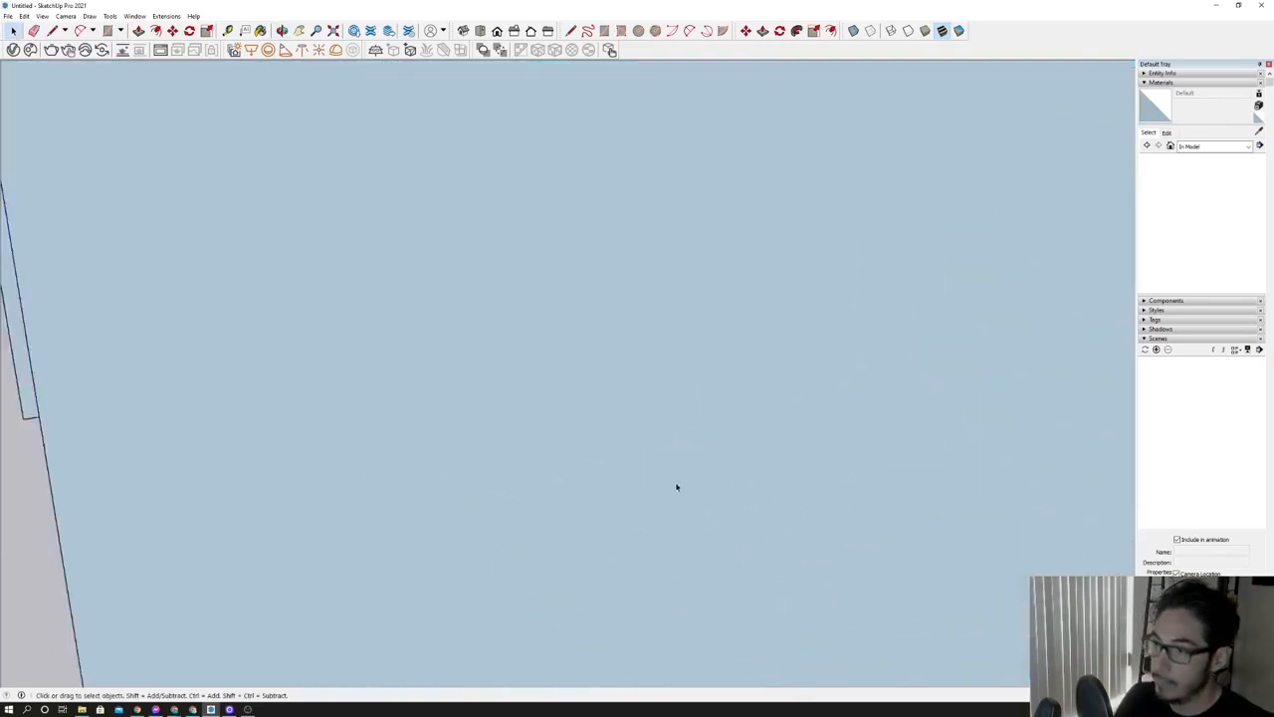
pyautogui.scroll(2, 676, 487)
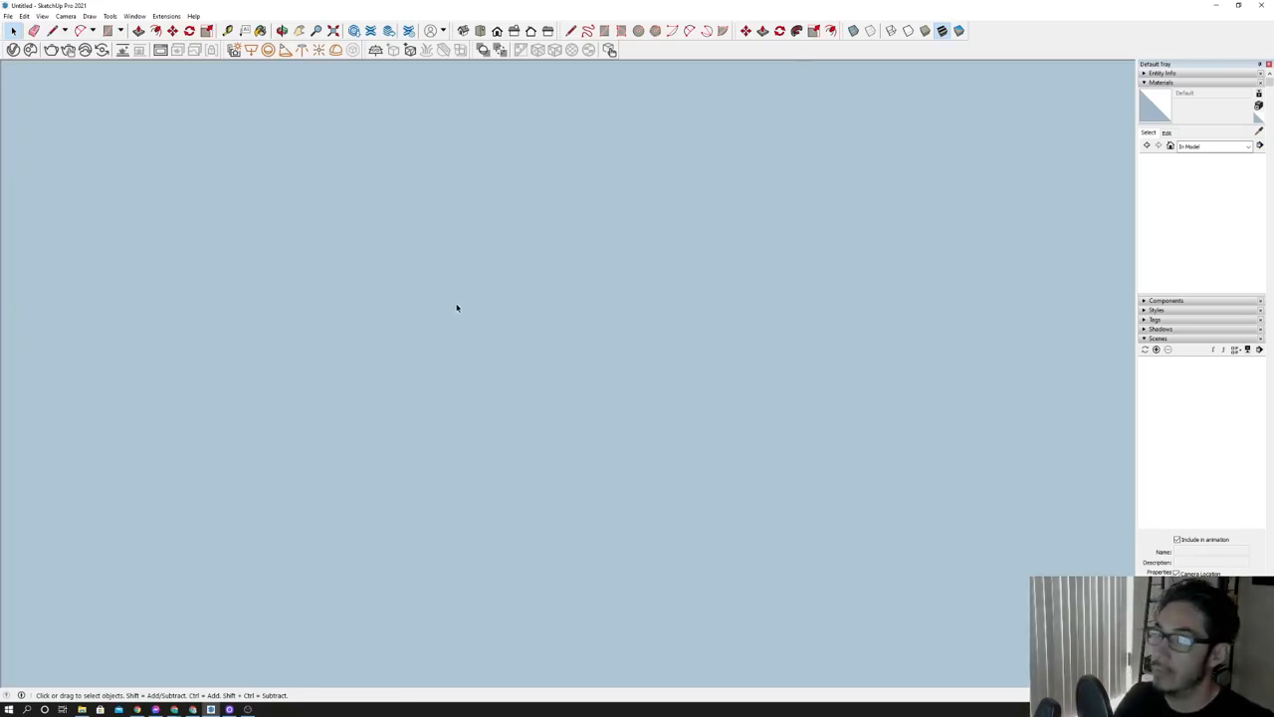
pyautogui.scroll(2, 457, 307)
pyautogui.moveTo(454, 308); pyautogui.dragTo(563, 414, button='middle')
# Switch the interior camera to Two-Point Perspective and pull it back until the far wall and window are well in frame.
pyautogui.click(66, 16)
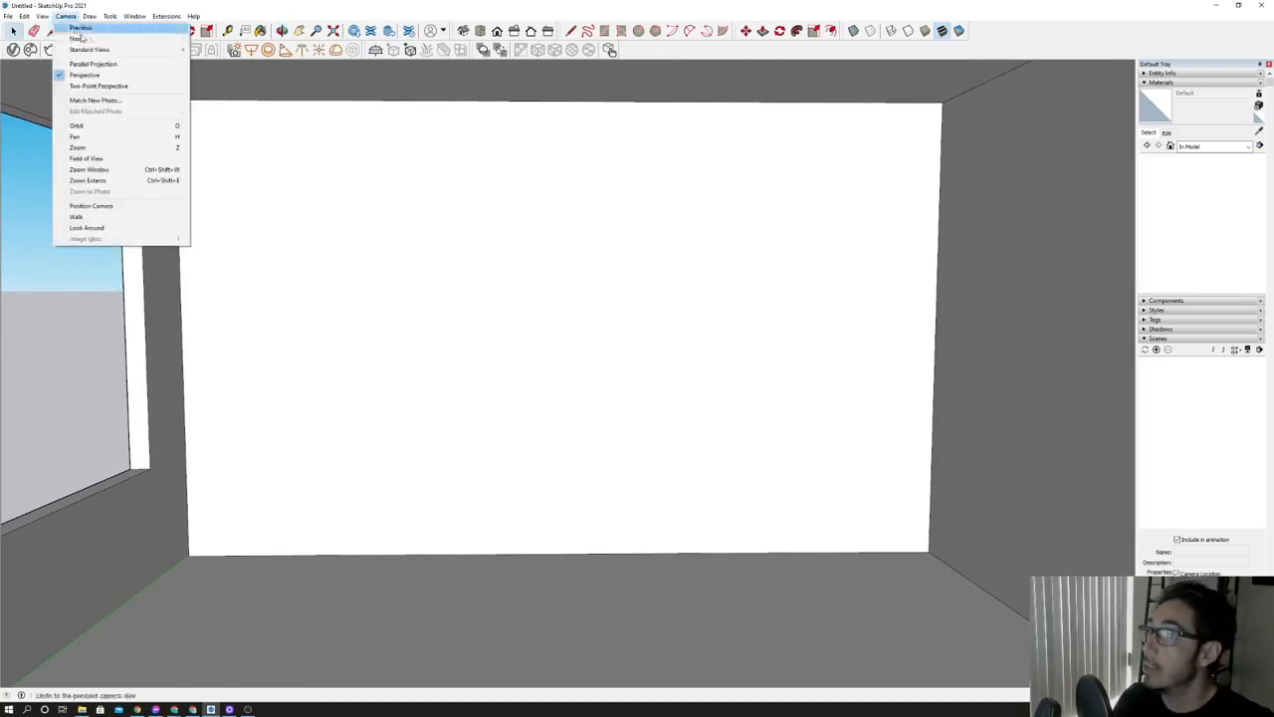
pyautogui.click(104, 88)
pyautogui.scroll(-2, 535, 296)
pyautogui.scroll(-3, 536, 297)
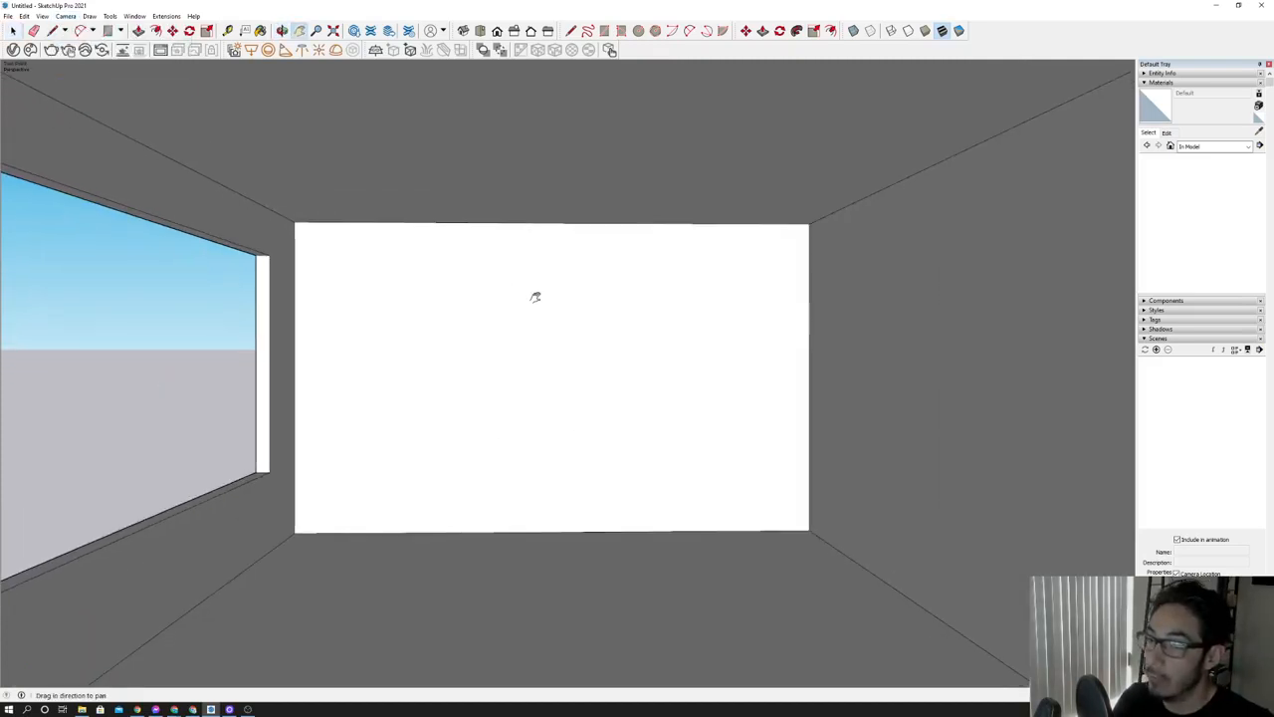
# Save the interior view as a new scene, rename it "Test", and update the scene.
pyautogui.click(42, 16)
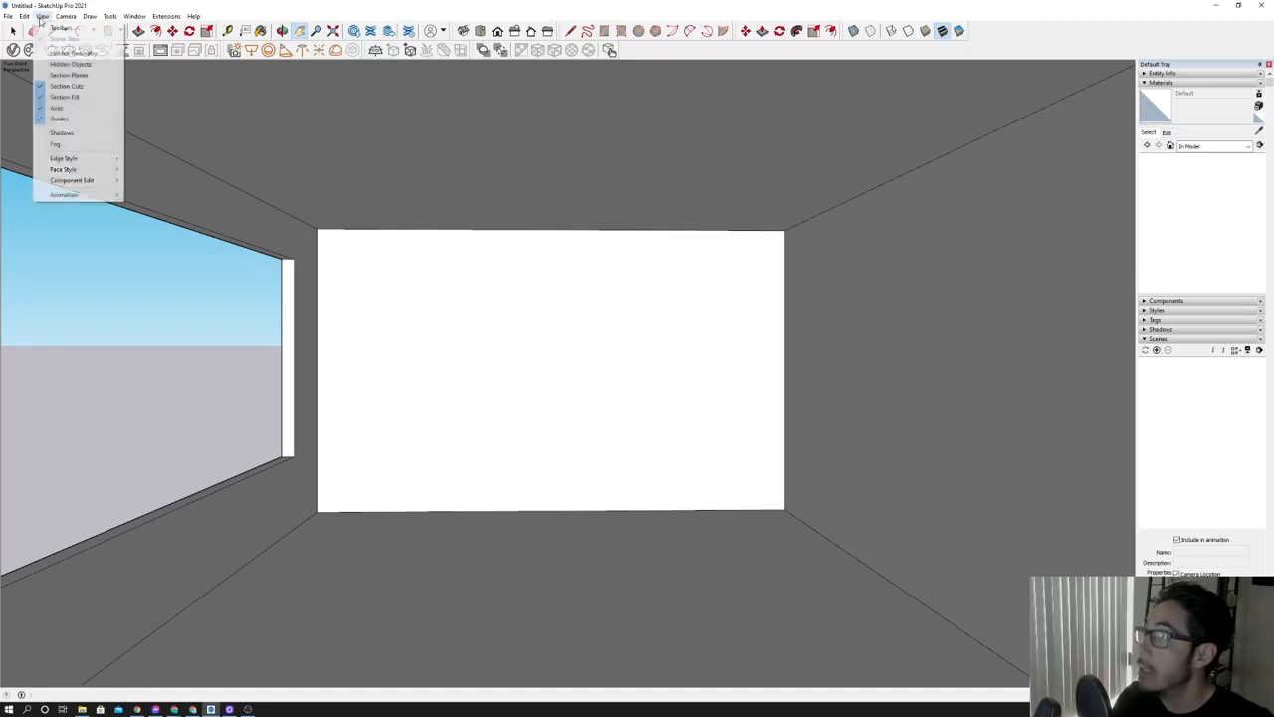
pyautogui.moveTo(70, 194)
pyautogui.click(152, 194)
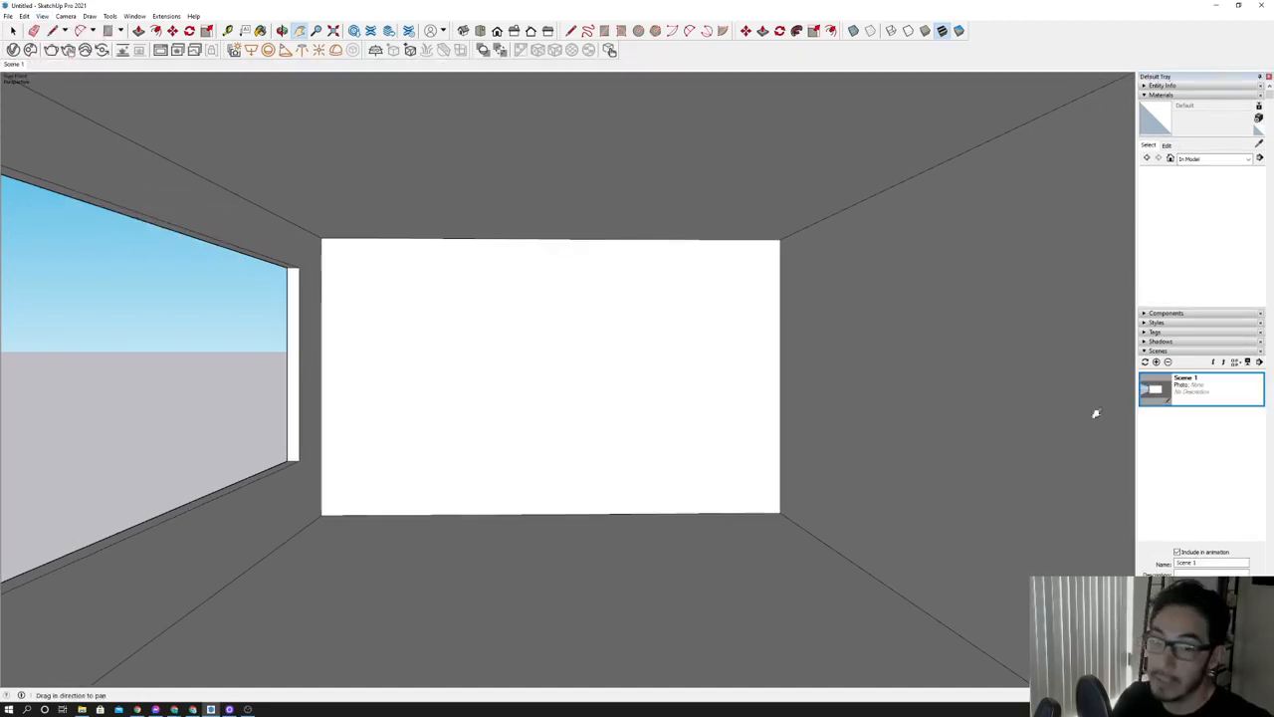
pyautogui.doubleClick(1197, 562)
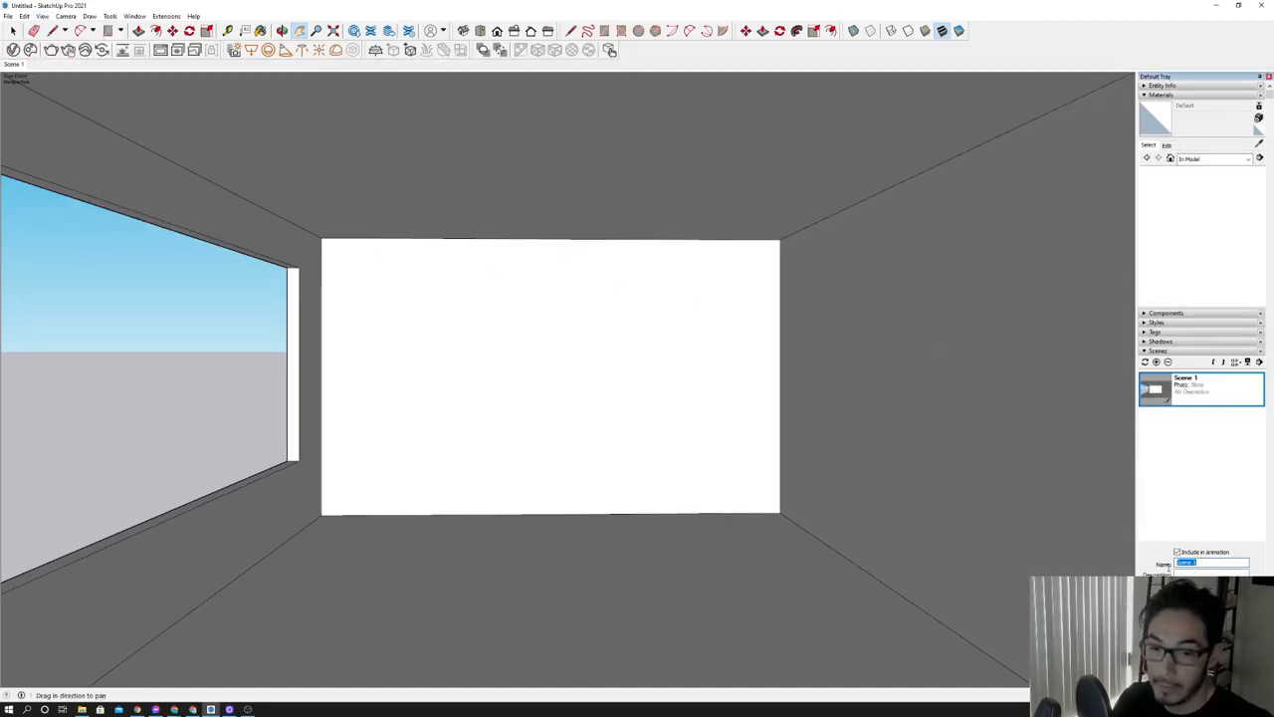
pyautogui.write('Test')
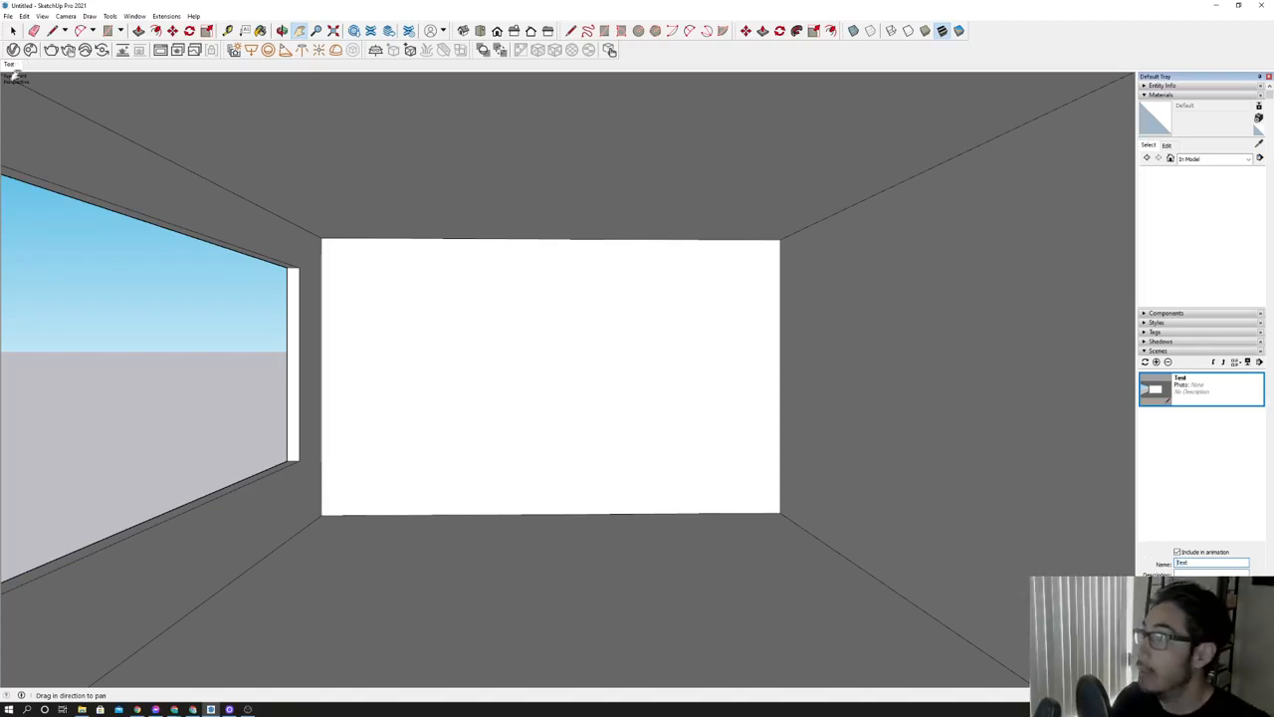
pyautogui.rightClick(8, 62)
pyautogui.click(55, 106)
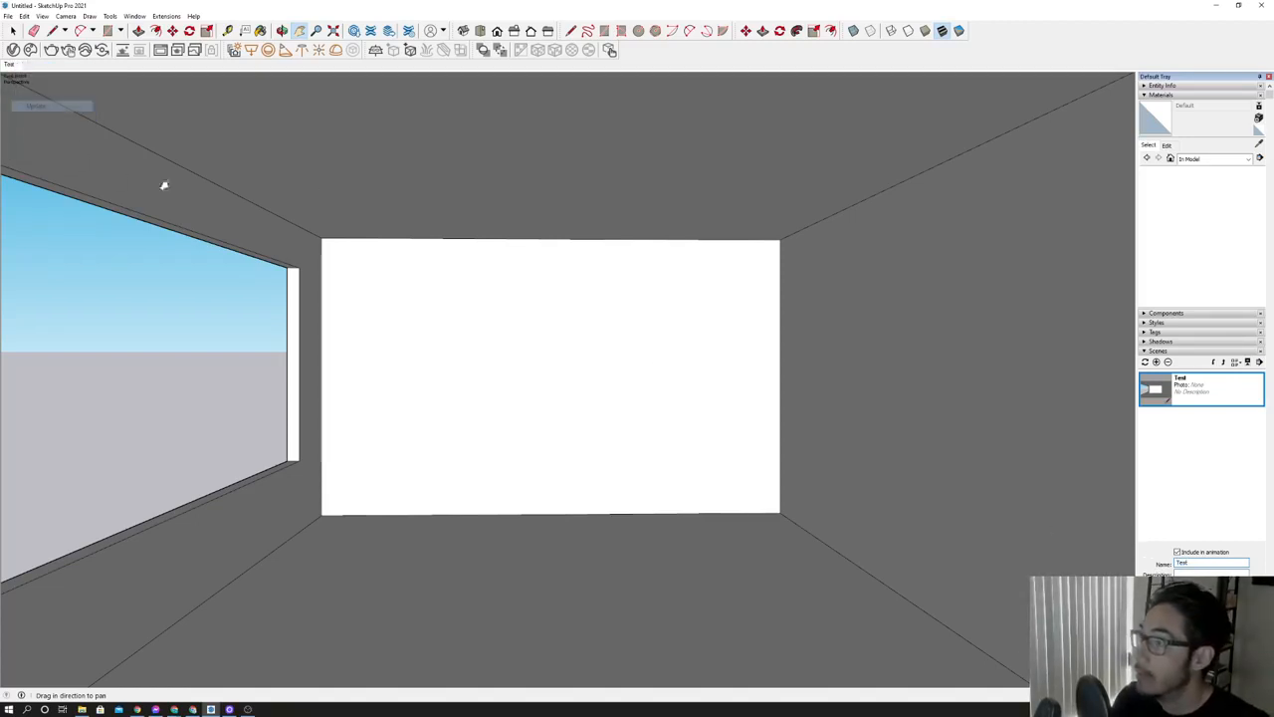
pyautogui.press('space')
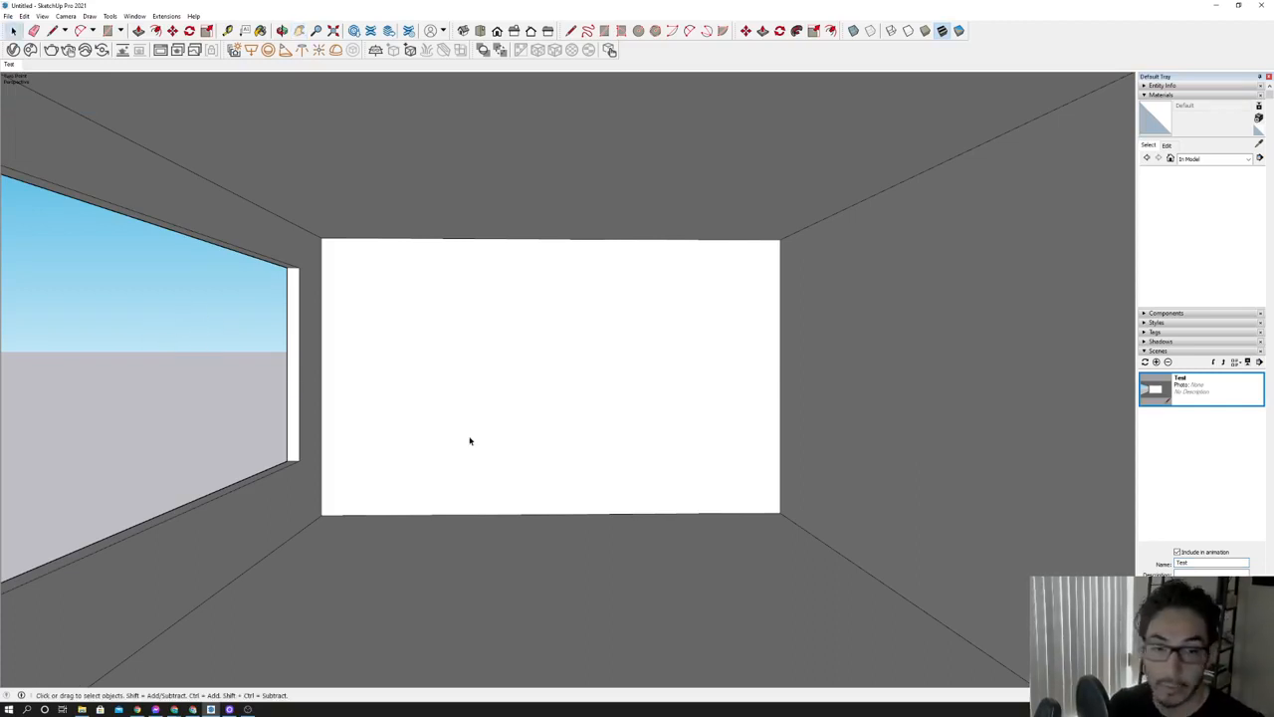
# Open the V-Ray Asset Editor with its lights listed and position it over the far wall.
pyautogui.click(13, 50)
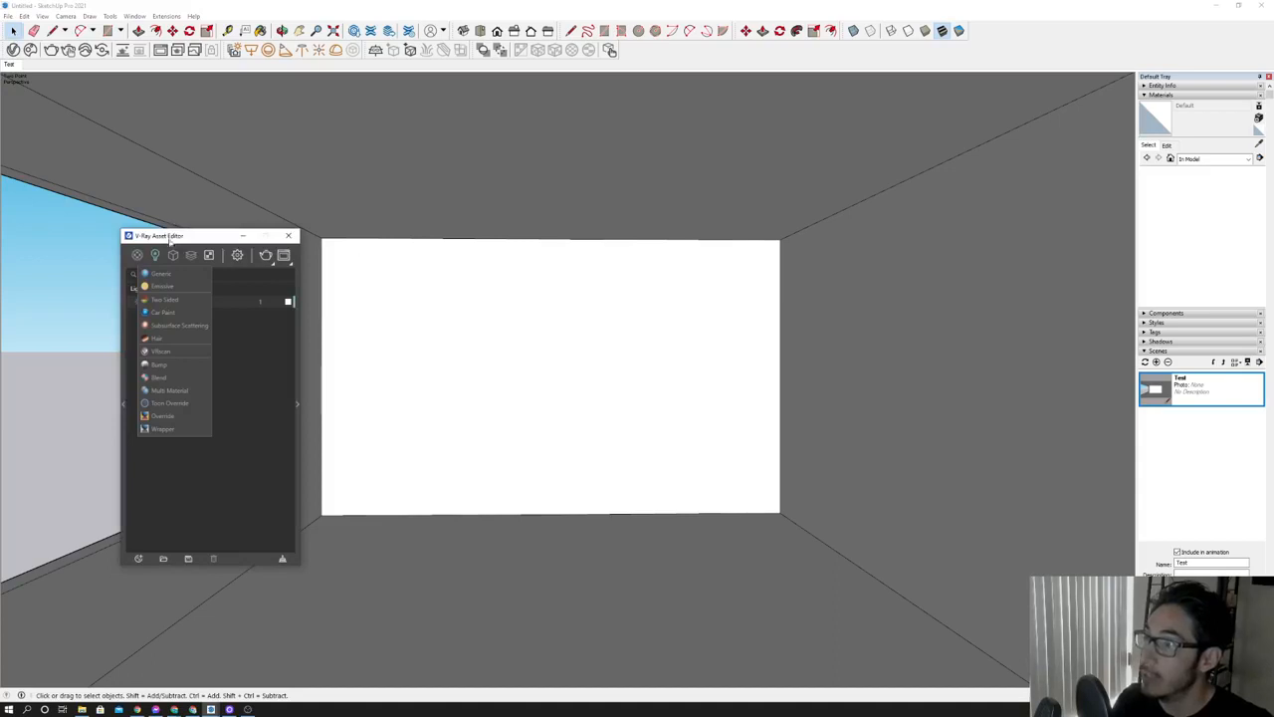
pyautogui.moveTo(169, 237); pyautogui.dragTo(564, 183)
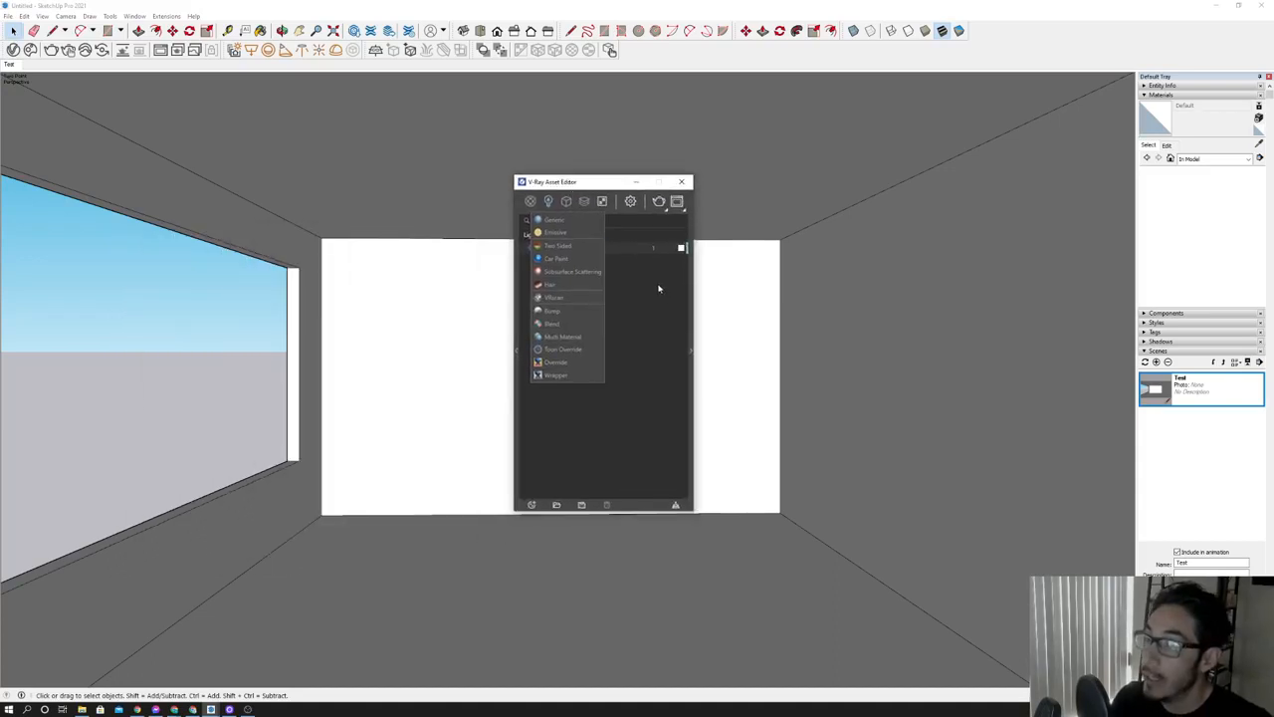
pyautogui.click(657, 350)
pyautogui.moveTo(594, 186); pyautogui.dragTo(482, 167)
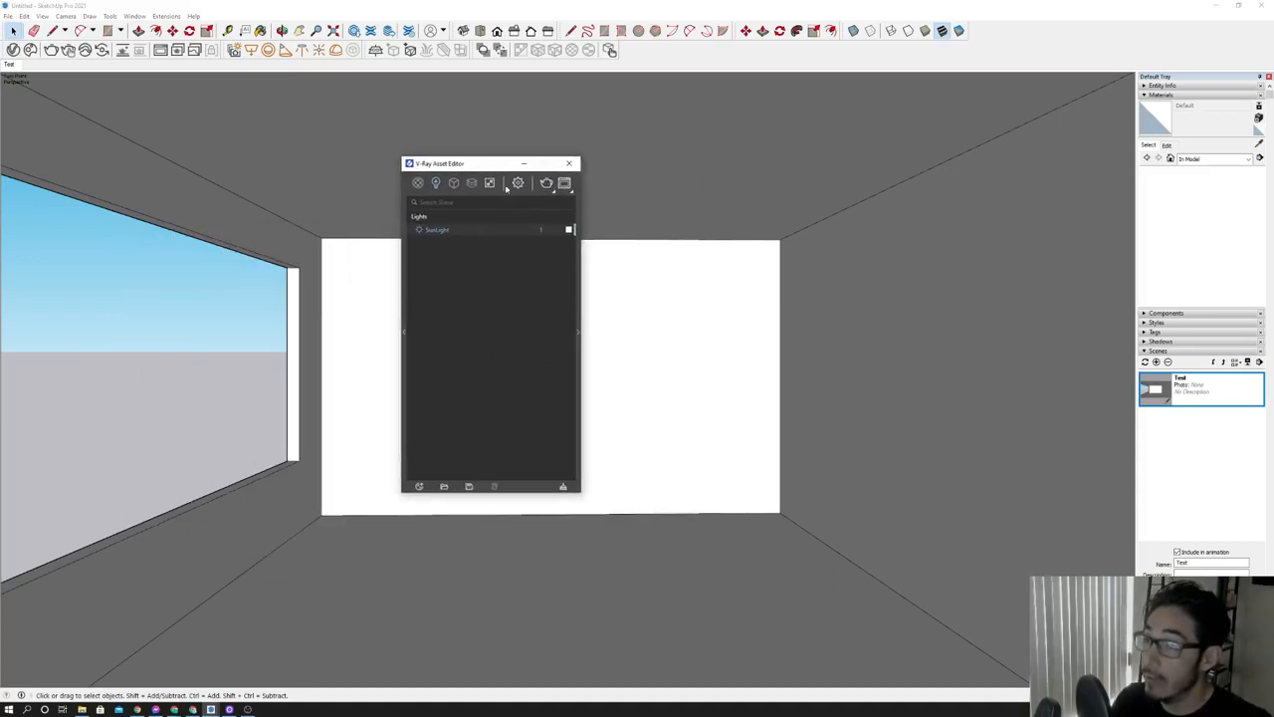
# Render the interior view and arrange the V-Ray Frame Buffer so the Asset Editor's render settings stay visible.
pyautogui.click(518, 183)
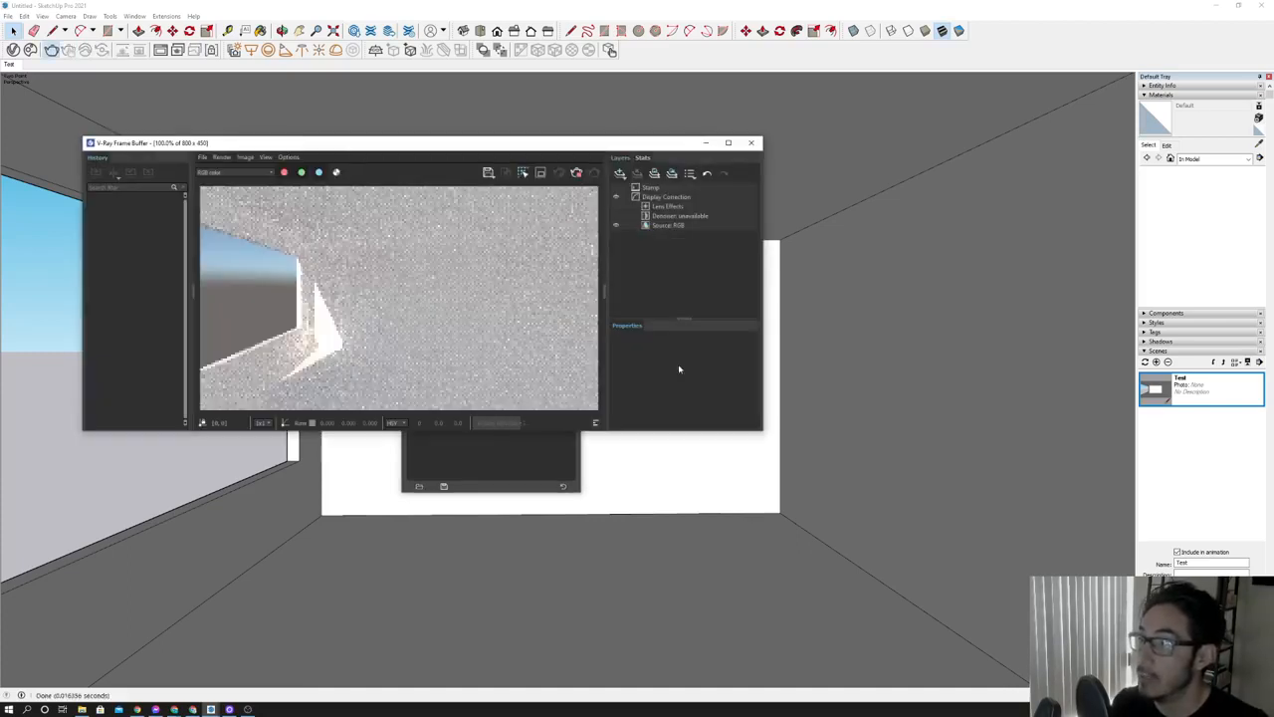
pyautogui.moveTo(434, 144); pyautogui.dragTo(752, 164)
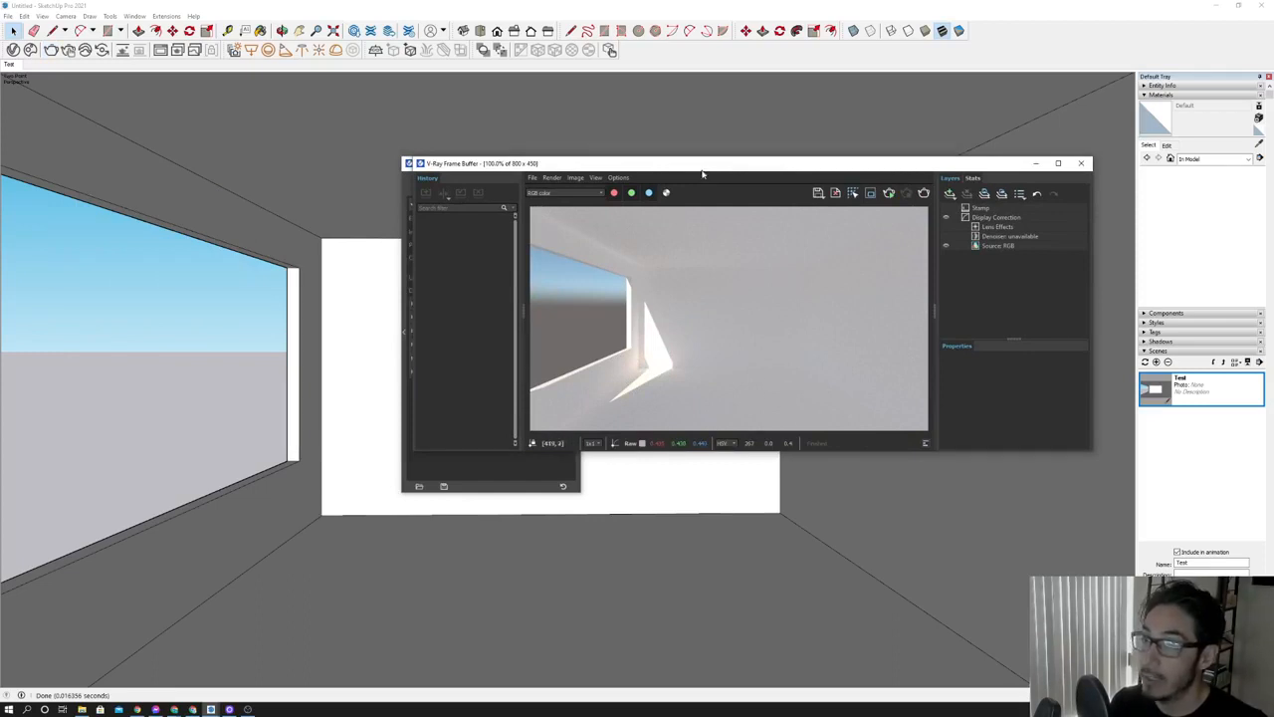
pyautogui.moveTo(699, 165); pyautogui.dragTo(627, 320)
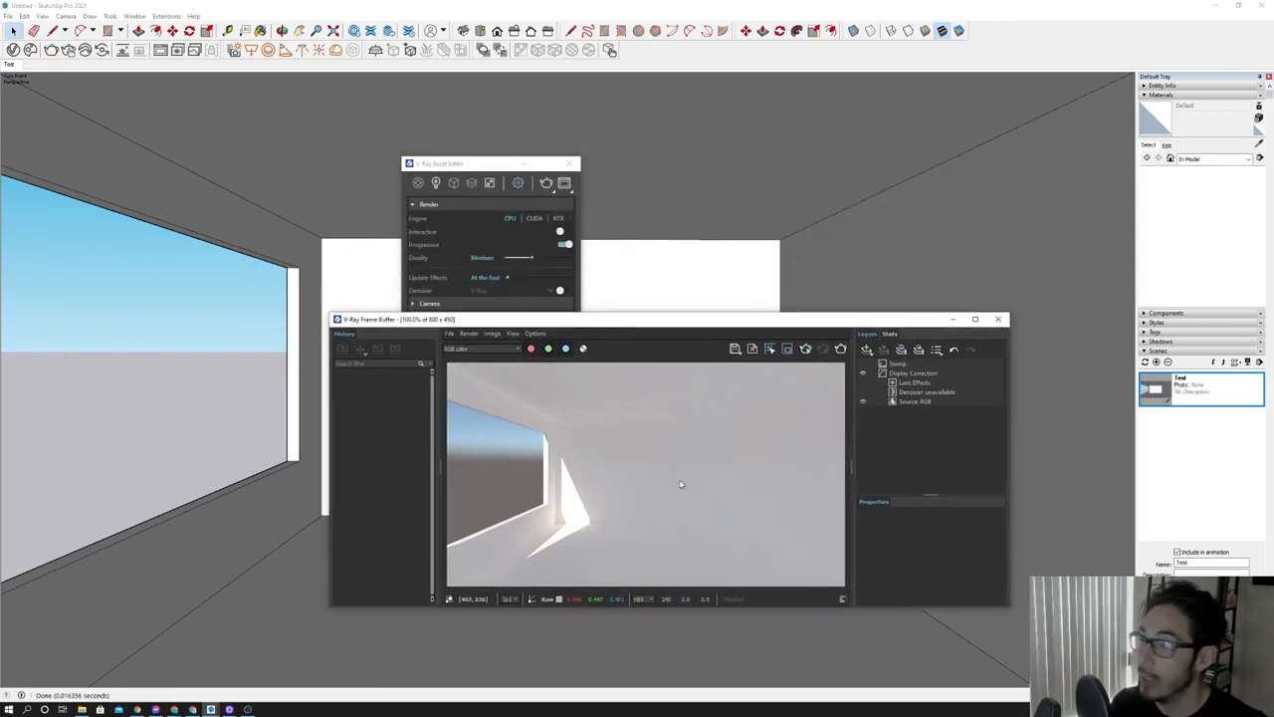
pyautogui.moveTo(584, 325); pyautogui.dragTo(695, 300)
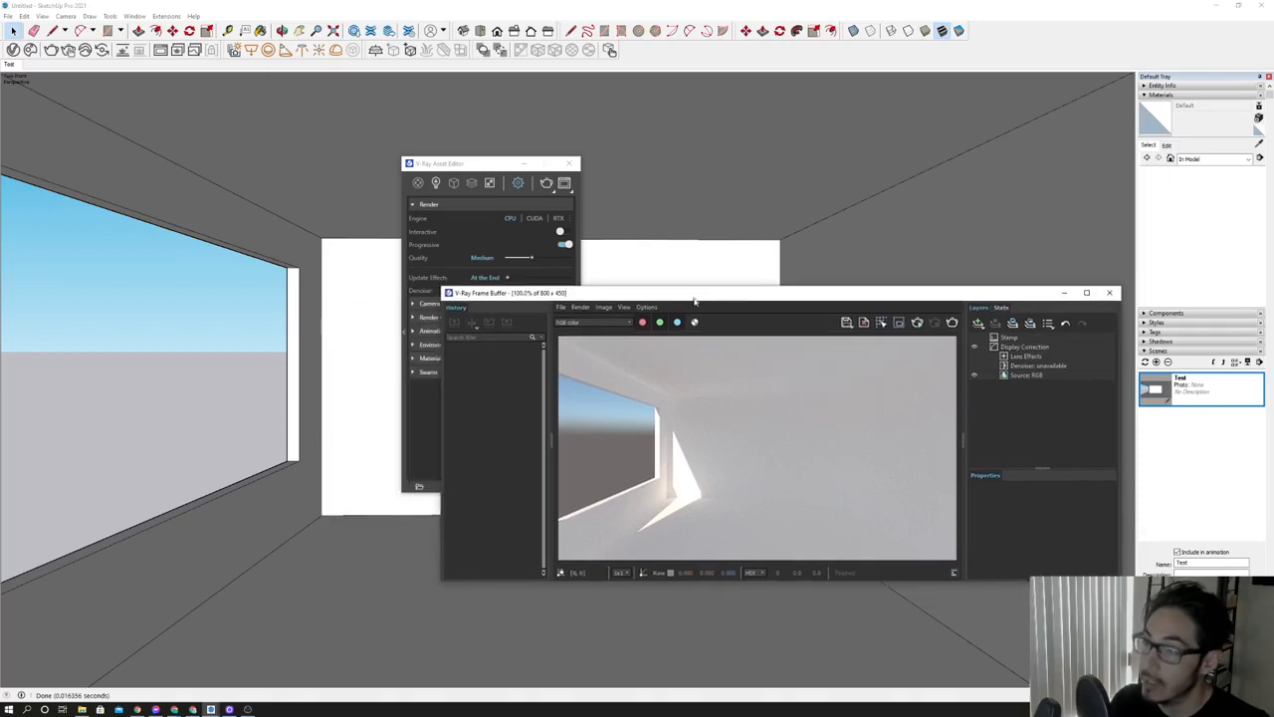
pyautogui.moveTo(418, 163); pyautogui.dragTo(353, 146)
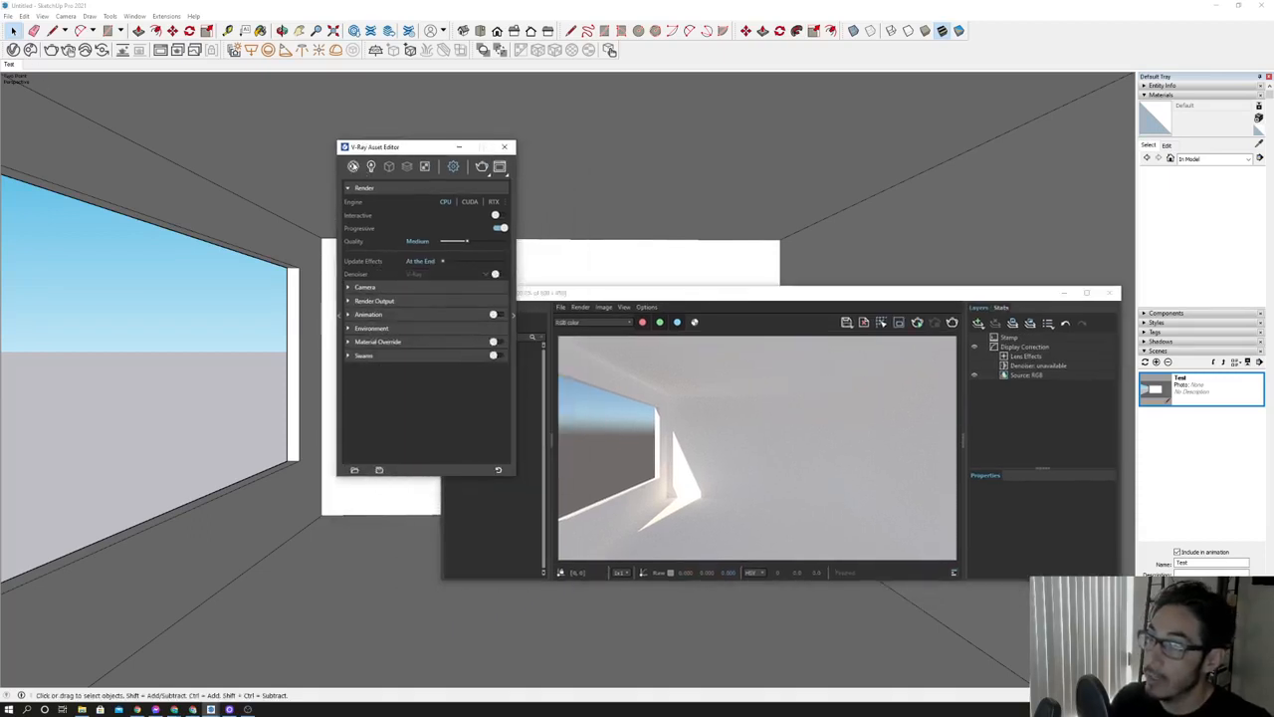
# Create a new Generic V-Ray material and keep its default name.
pyautogui.click(353, 166)
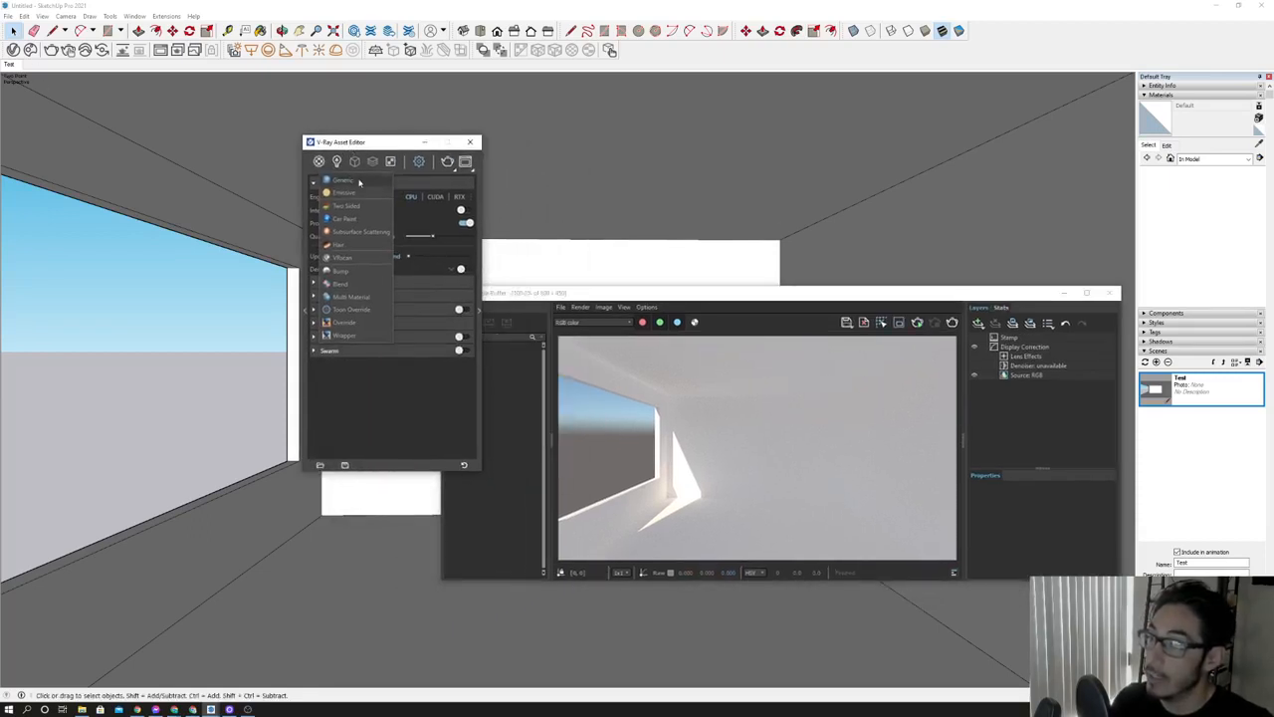
pyautogui.click(359, 181)
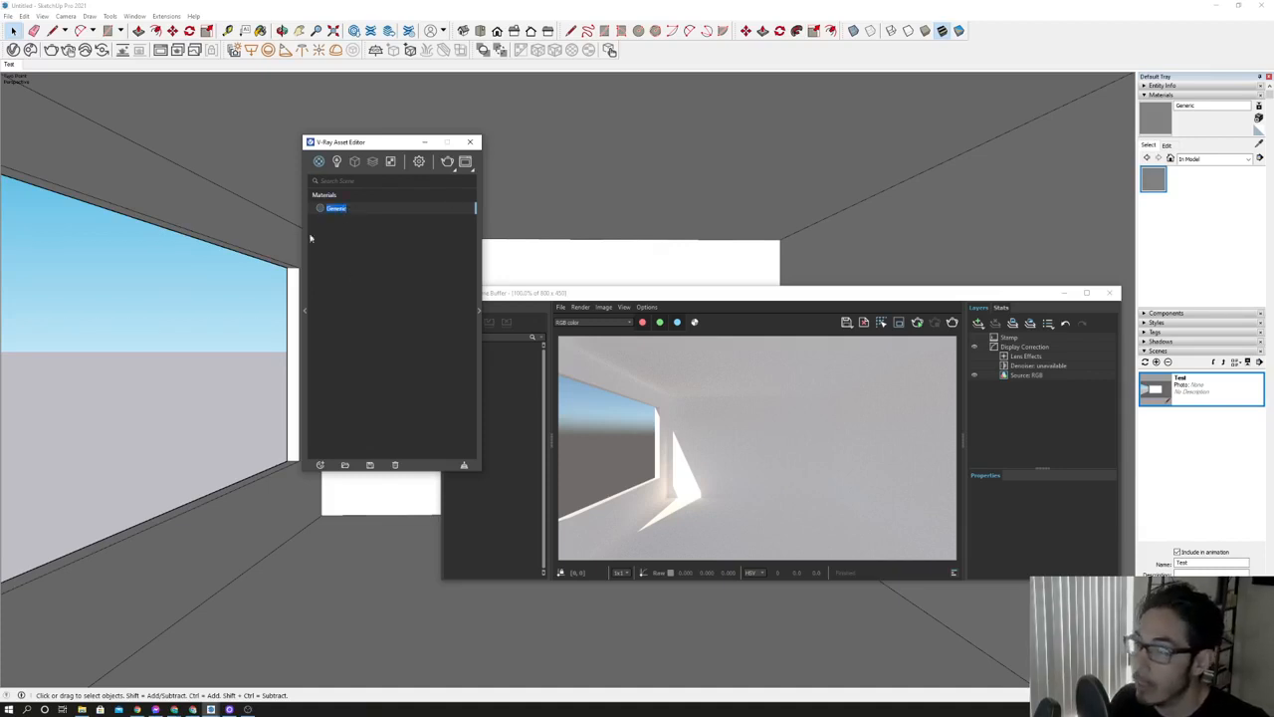
pyautogui.click(269, 203)
# Group the entire room geometry and apply the Generic material to the selected group.
pyautogui.click(180, 273)
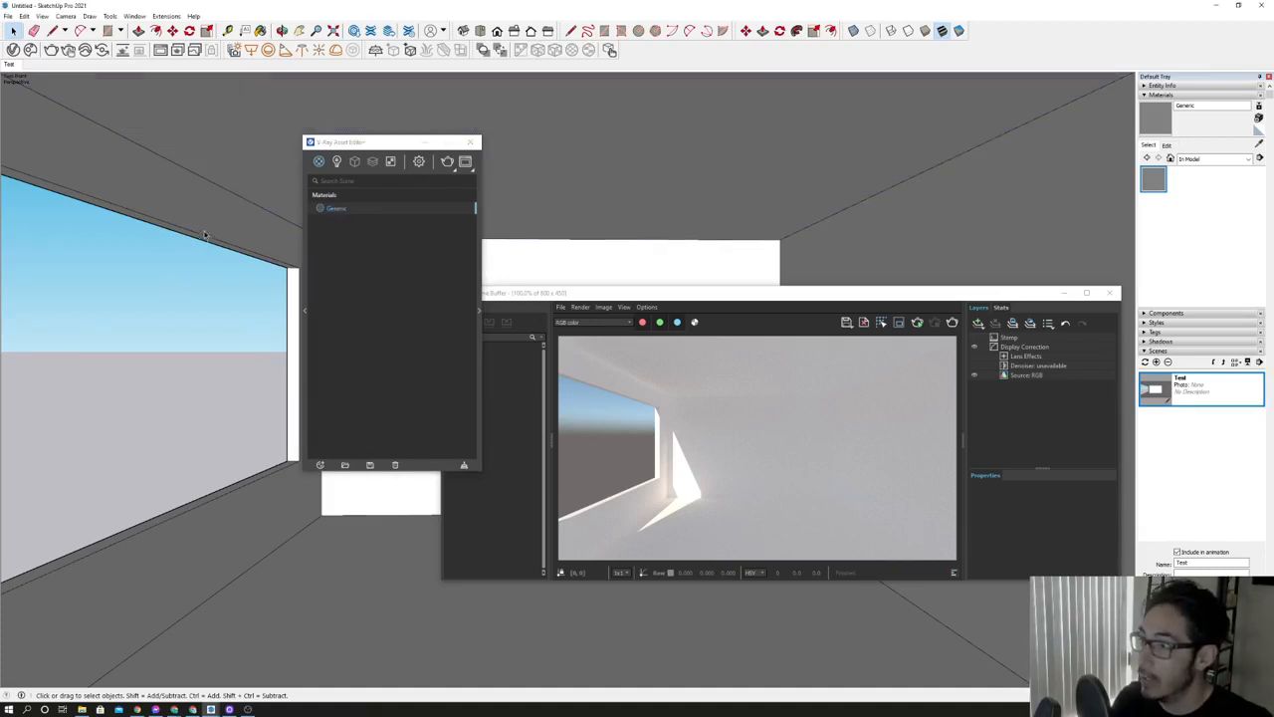
pyautogui.tripleClick(207, 229)
pyautogui.rightClick(209, 225)
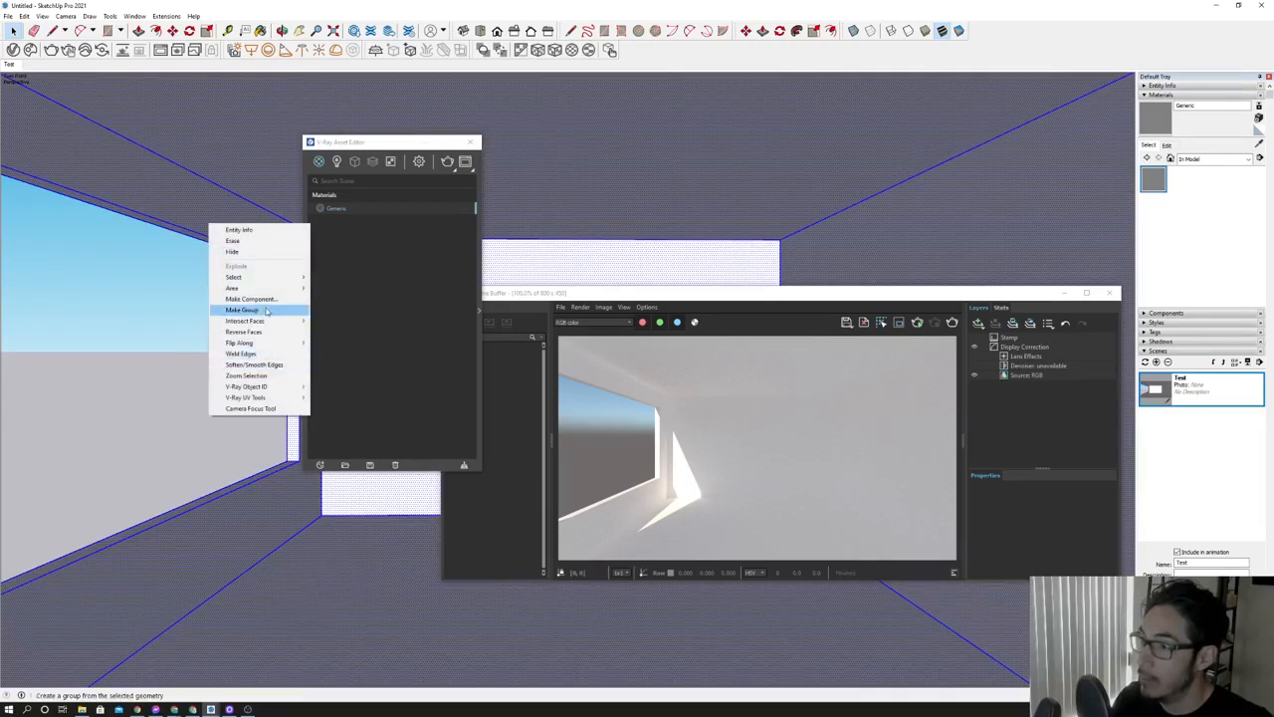
pyautogui.click(129, 307)
pyautogui.rightClick(366, 209)
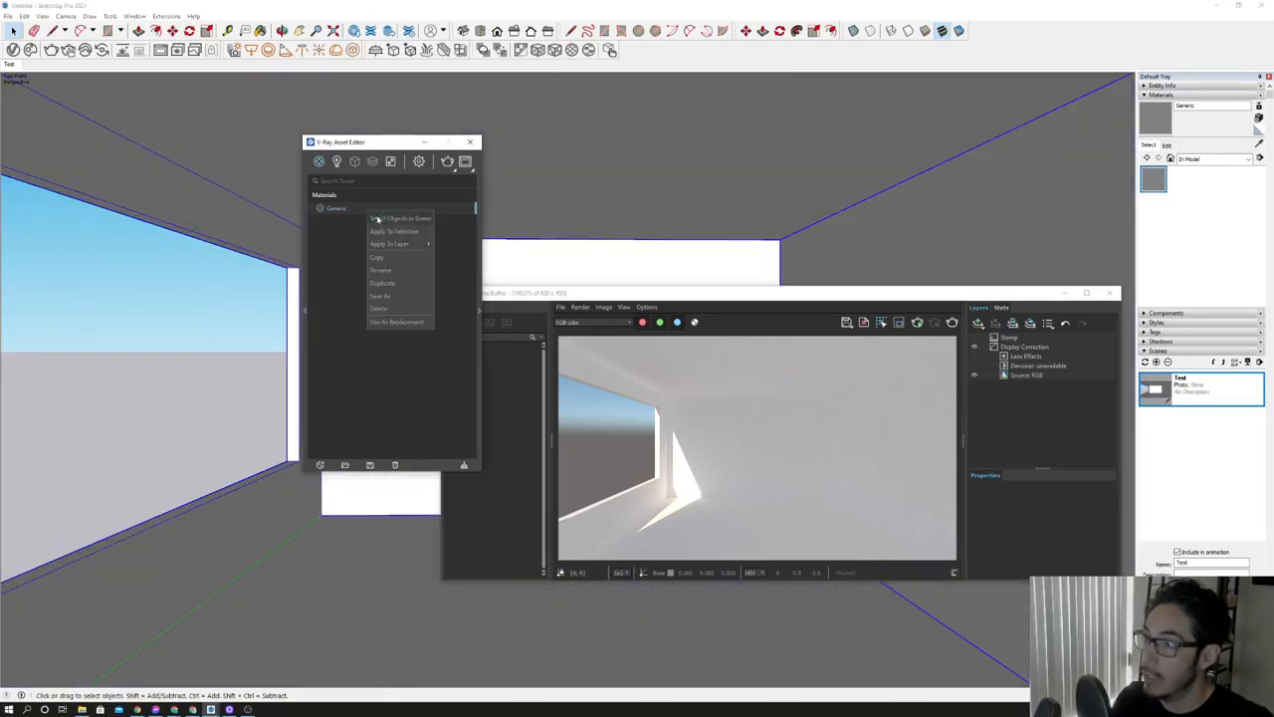
pyautogui.click(387, 231)
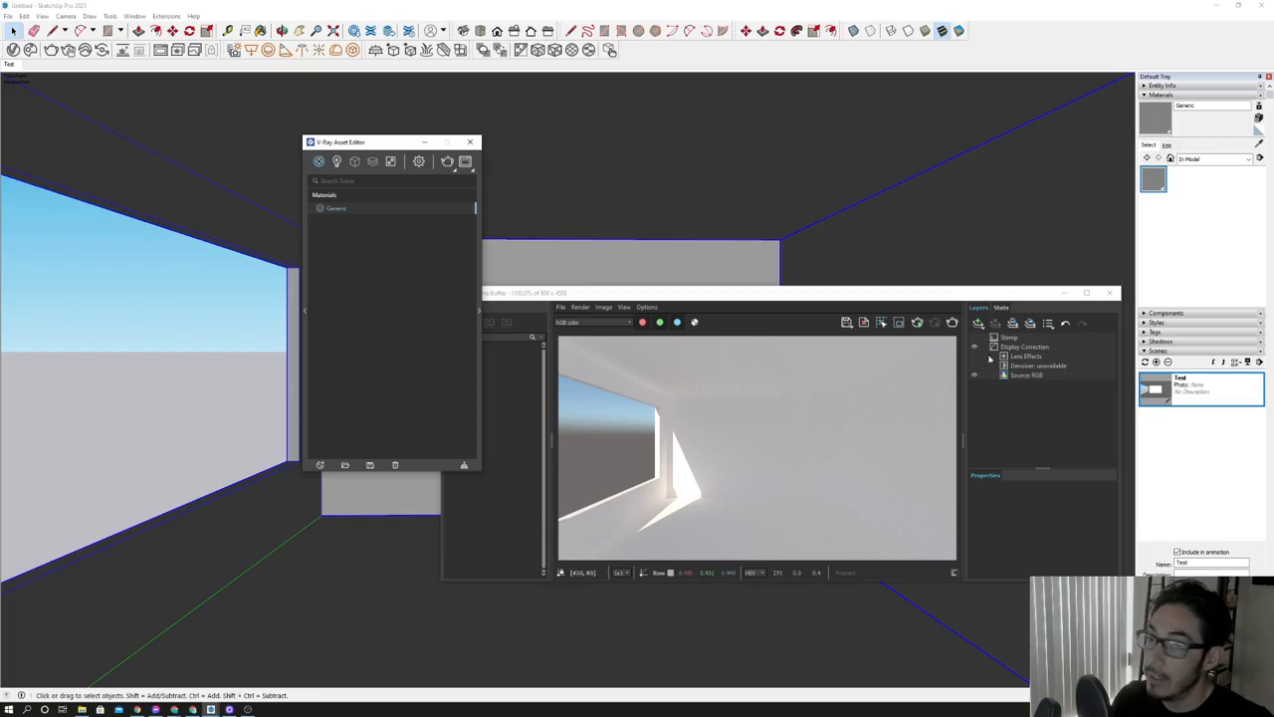
# Run an interactive render of the room with the Generic material, set the V-Ray windows side by side, and stop the render.
pyautogui.click(876, 340)
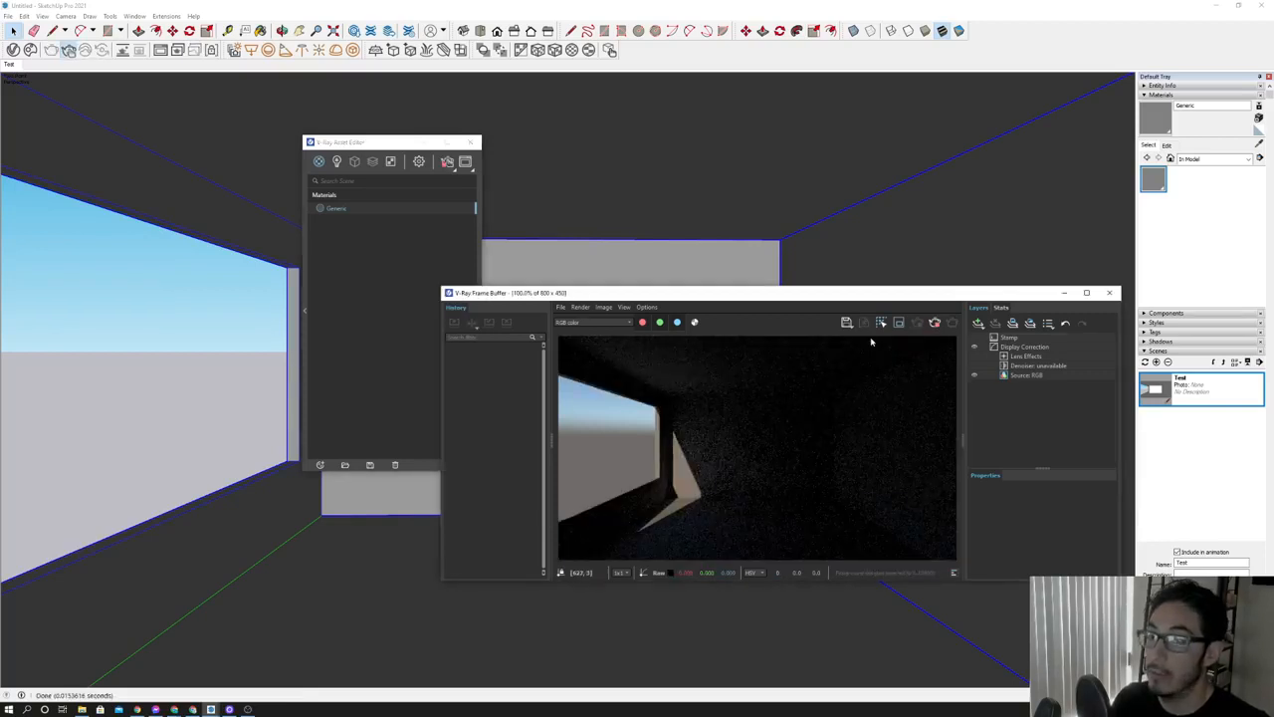
pyautogui.moveTo(817, 293); pyautogui.dragTo(740, 167)
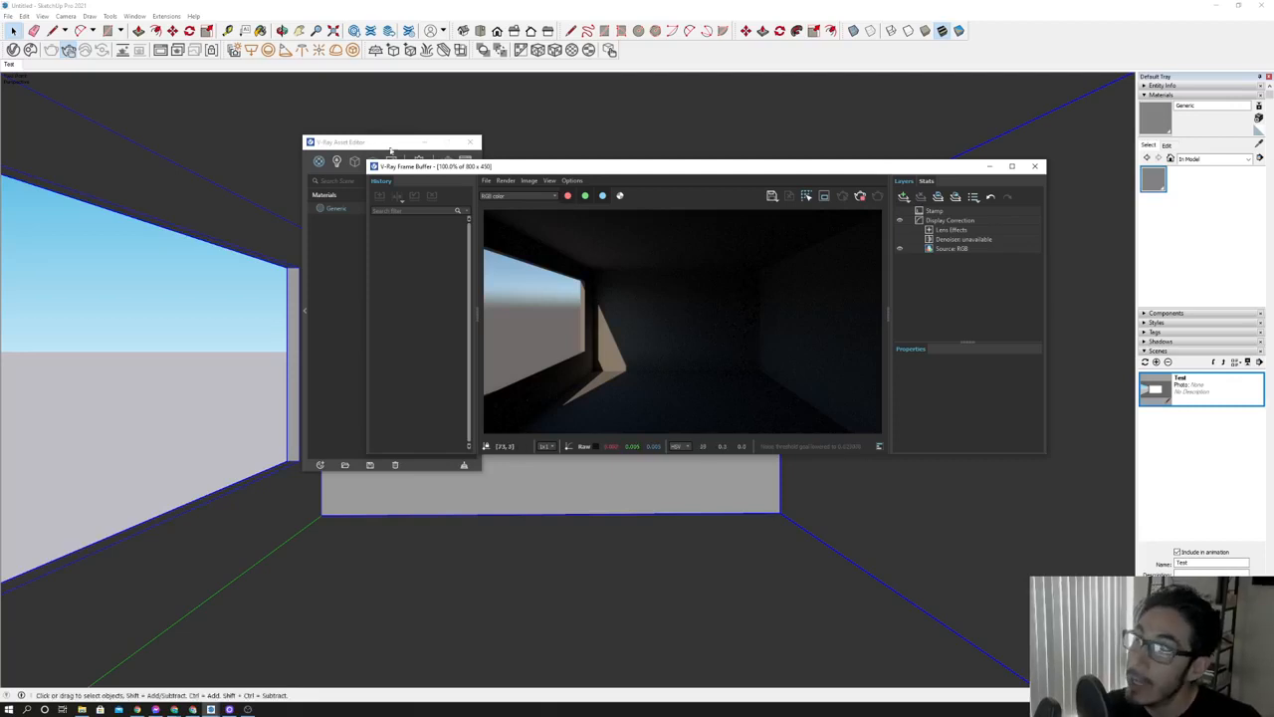
pyautogui.moveTo(381, 145); pyautogui.dragTo(200, 165)
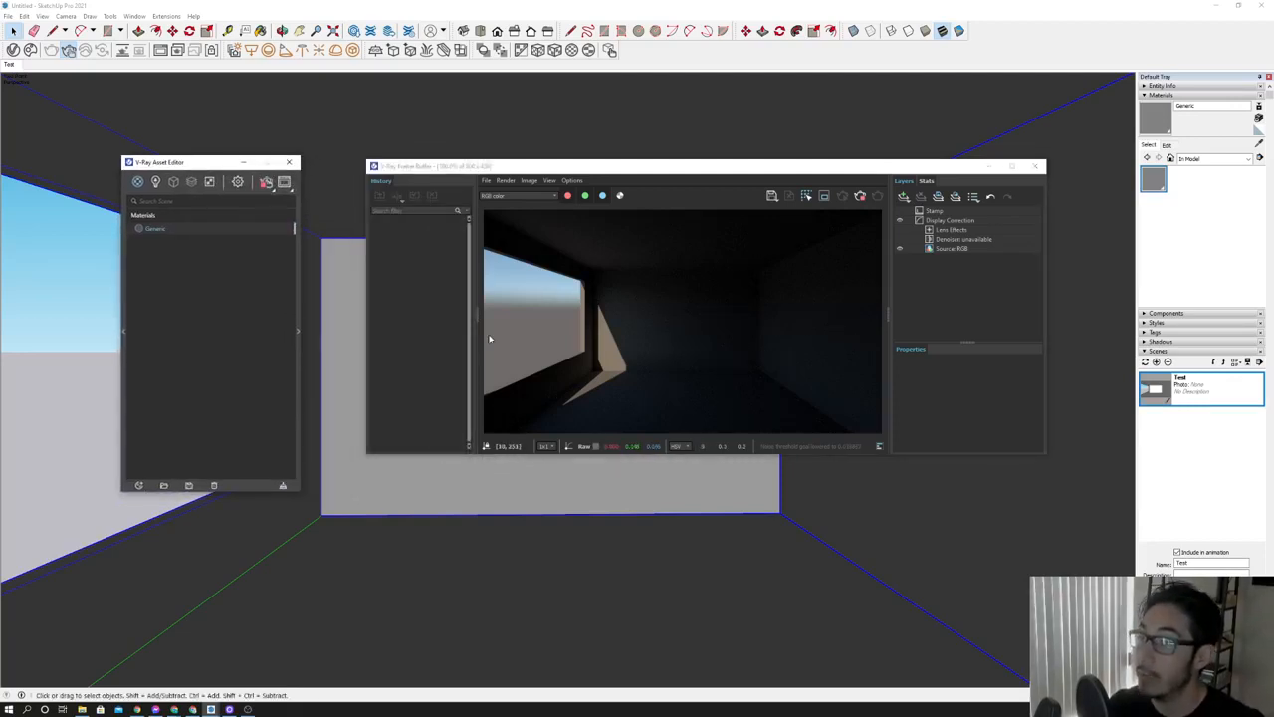
pyautogui.click(862, 199)
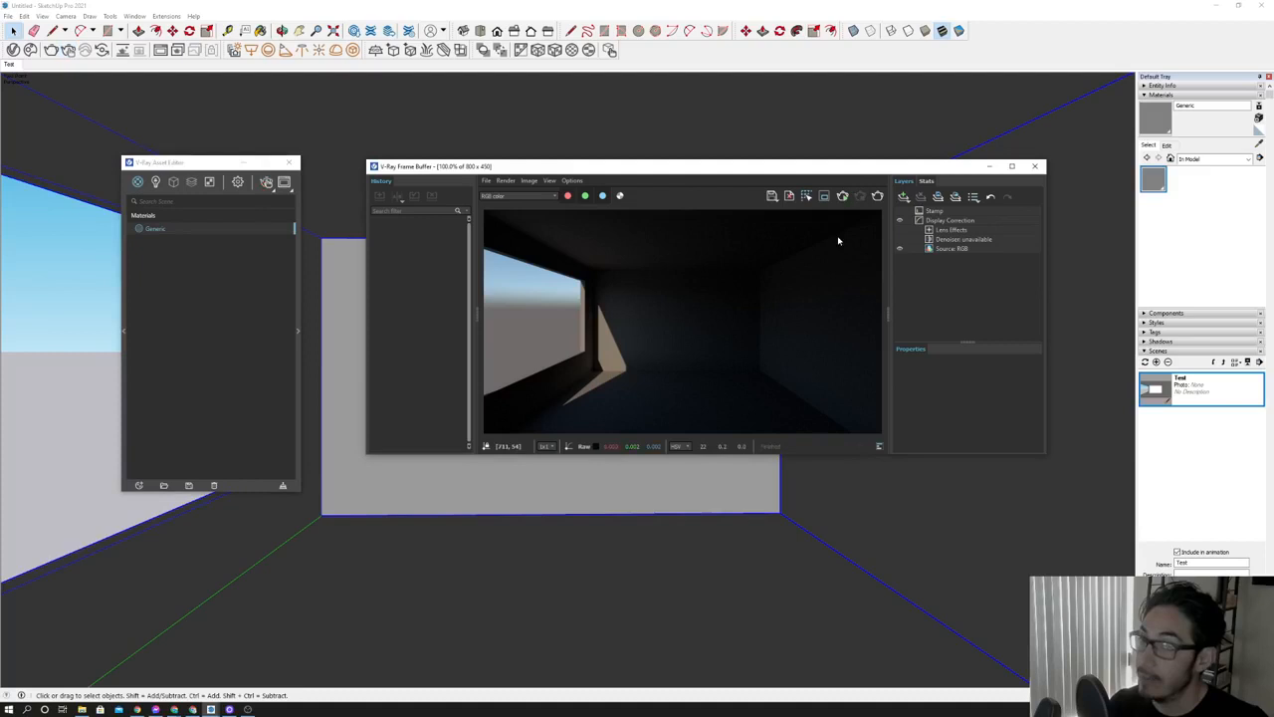
# Open the V-Ray render settings with the advanced parameters shown and expand Global Illumination to examine its ray settings.
pyautogui.click(295, 327)
pyautogui.click(237, 183)
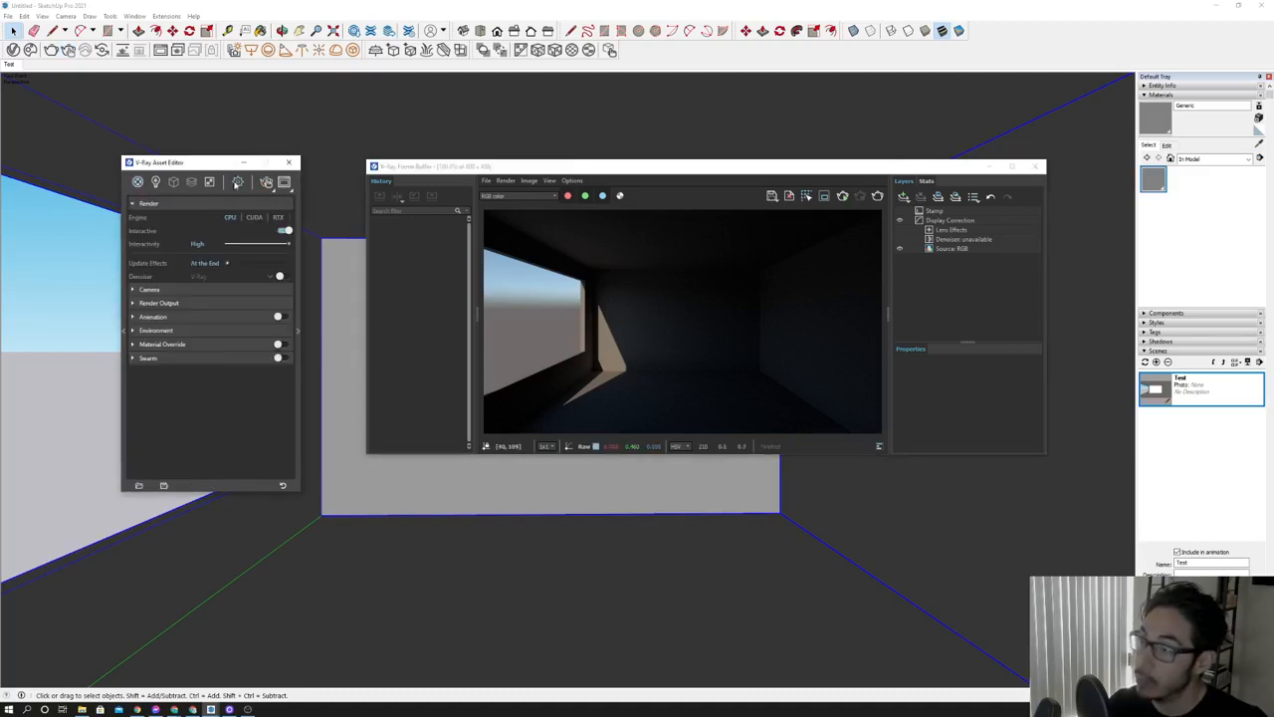
pyautogui.moveTo(227, 163); pyautogui.dragTo(188, 169)
pyautogui.click(258, 303)
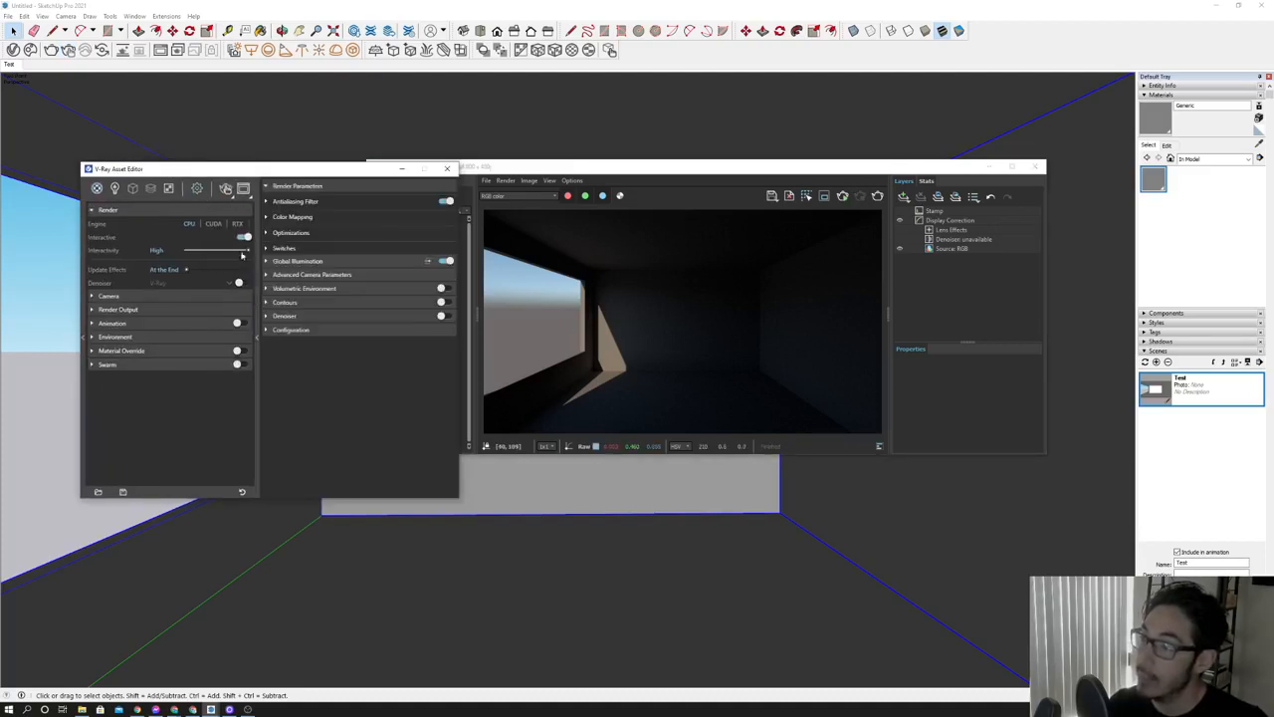
pyautogui.click(285, 261)
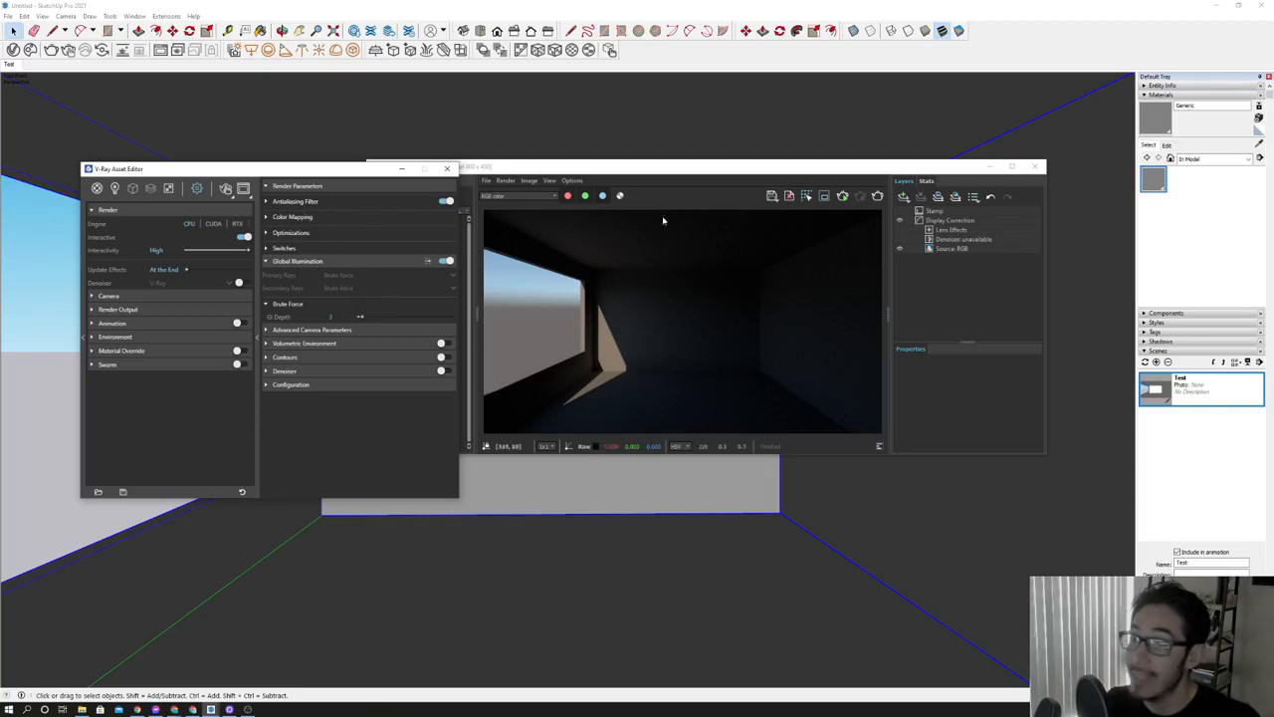
# Turn Interactive rendering off and back on to compare the Global Illumination ray engines in the two modes.
pyautogui.moveTo(657, 168); pyautogui.dragTo(715, 168)
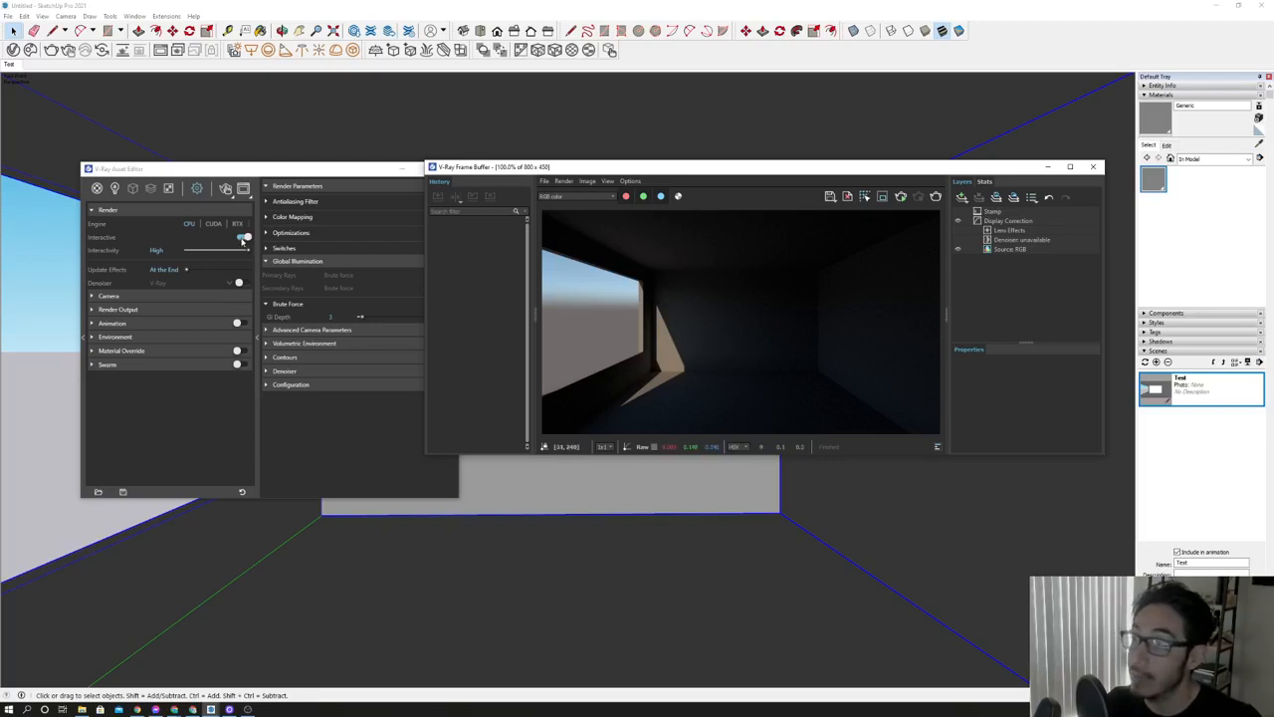
pyautogui.click(244, 239)
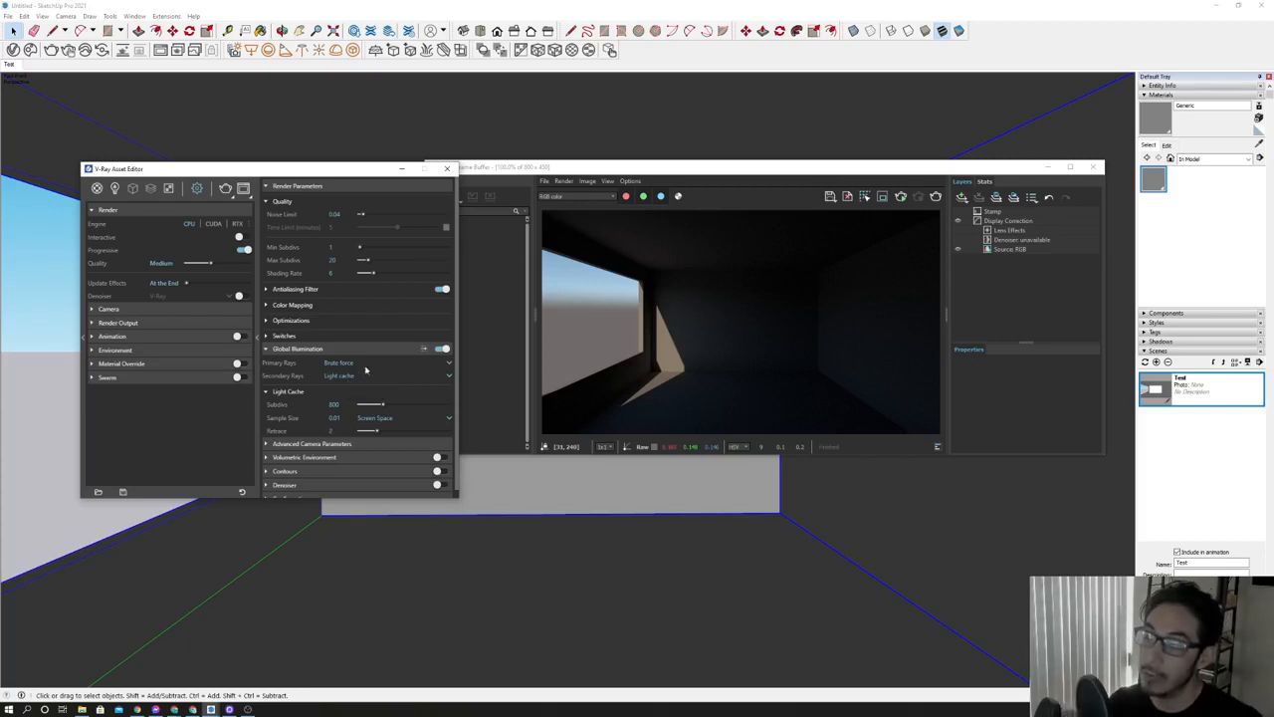
pyautogui.click(240, 237)
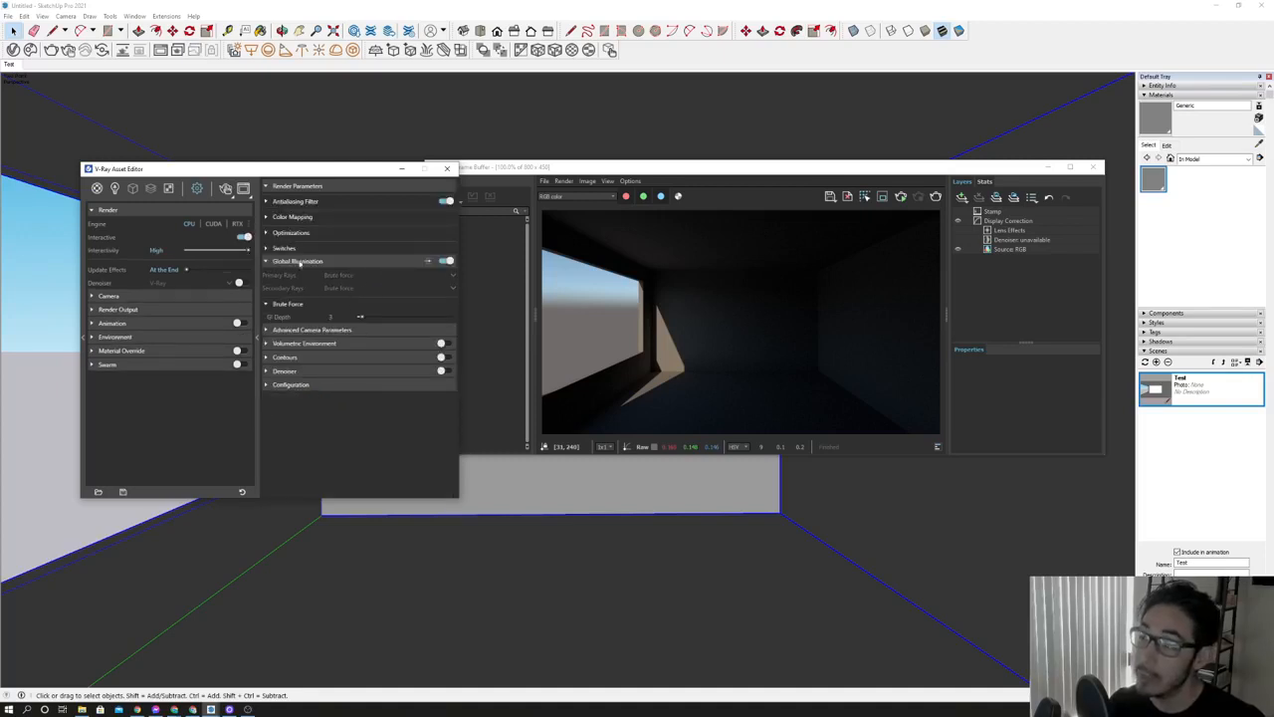
# Check the Primary and Secondary Rays once more with Interactive rendering off, and switch Interactive back on.
pyautogui.click(243, 237)
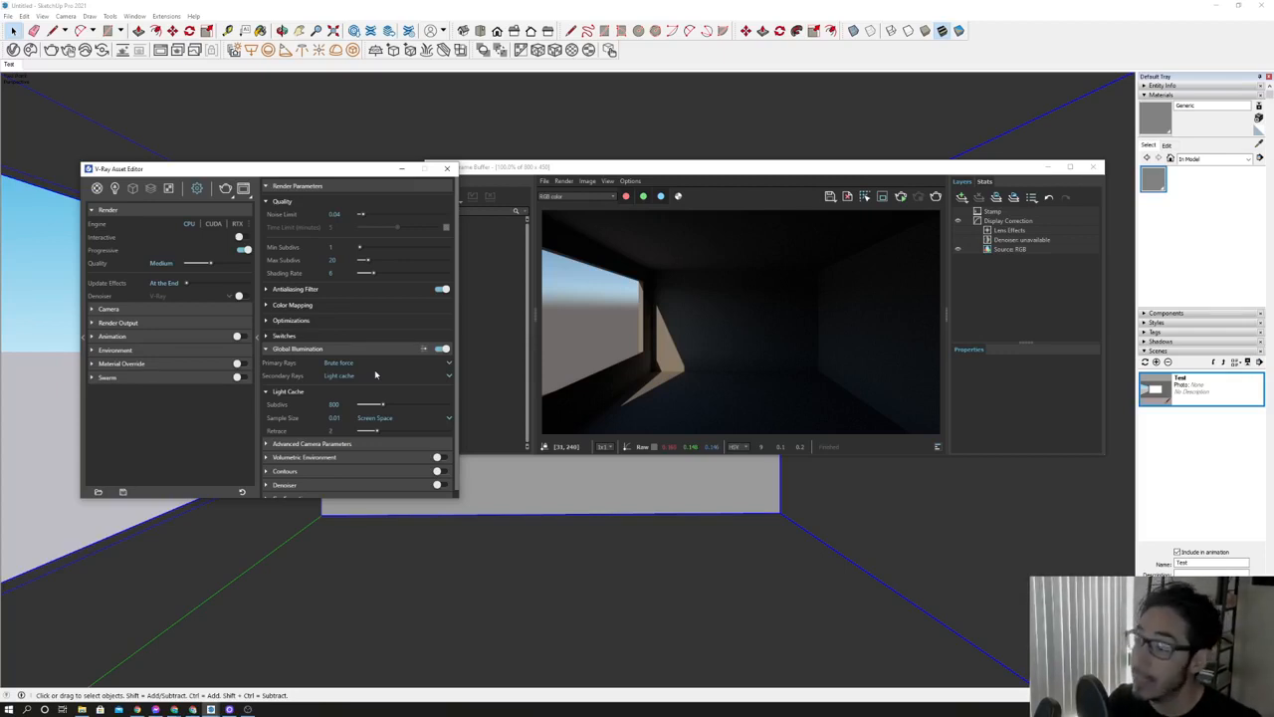
pyautogui.click(242, 237)
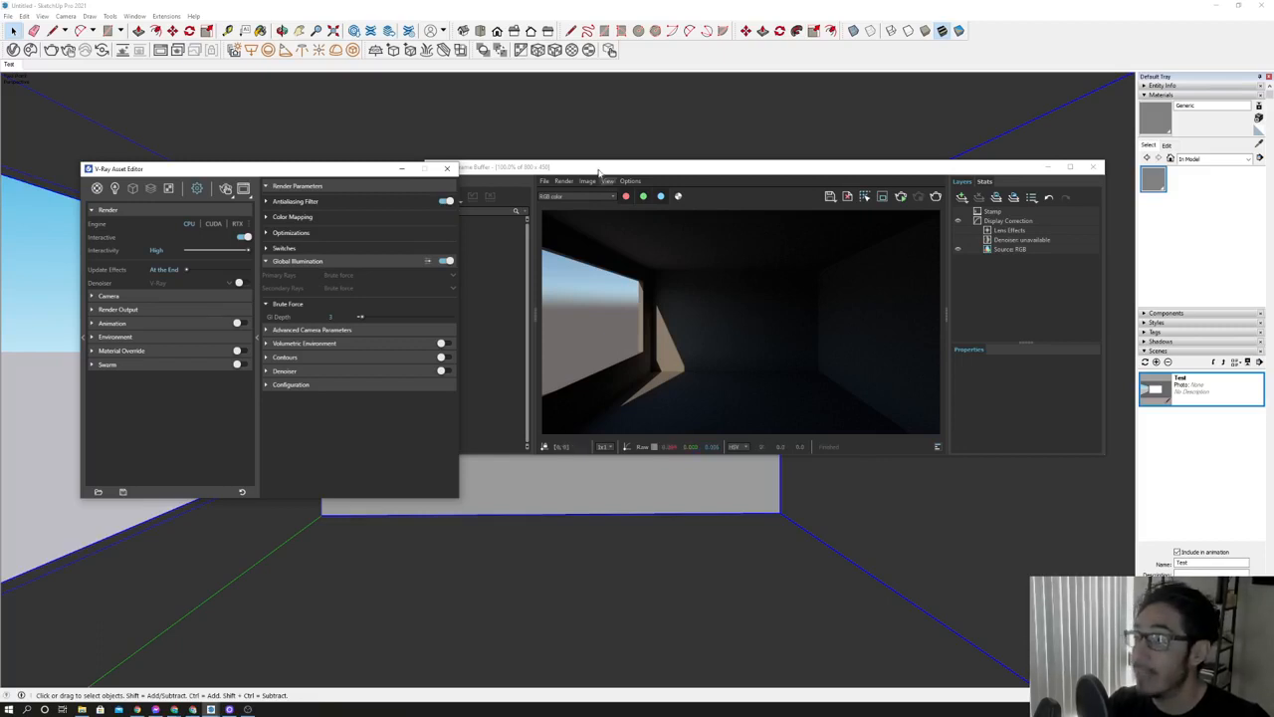
# Move the frame buffer clear of the Asset Editor and enable the render history in the VFB Settings.
pyautogui.moveTo(600, 170); pyautogui.dragTo(657, 184)
pyautogui.click(689, 197)
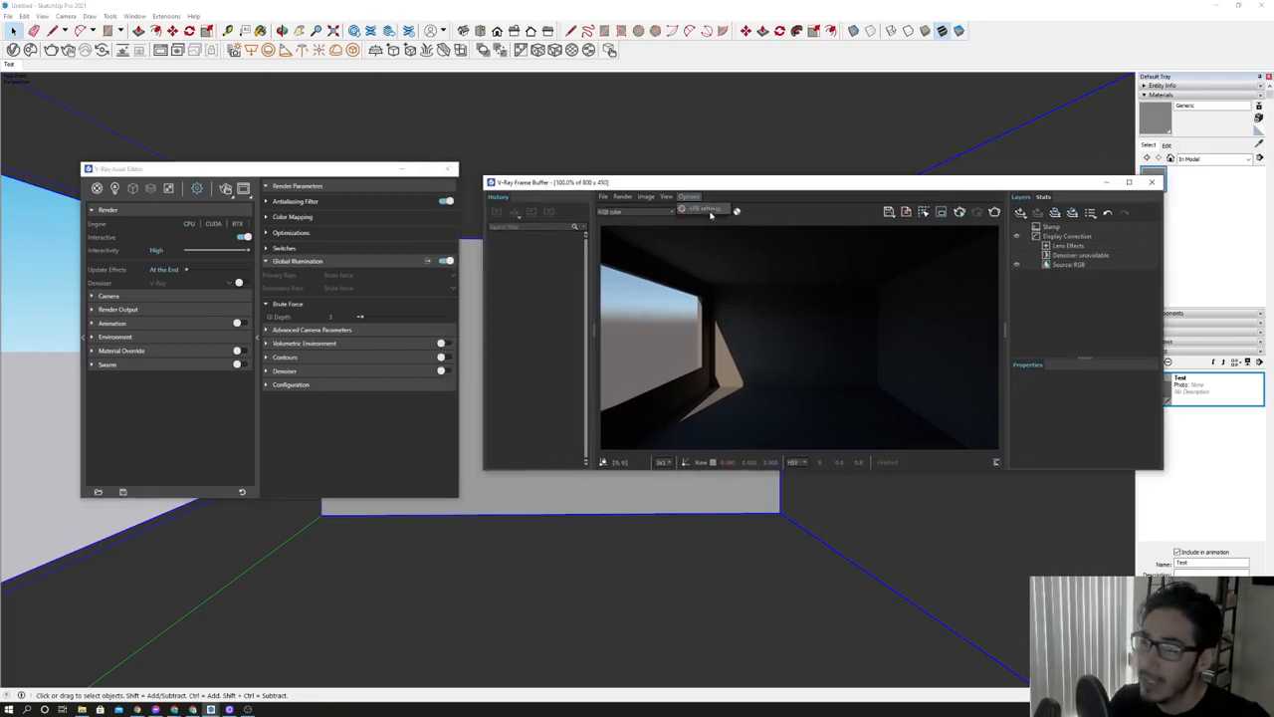
pyautogui.click(708, 211)
pyautogui.click(825, 200)
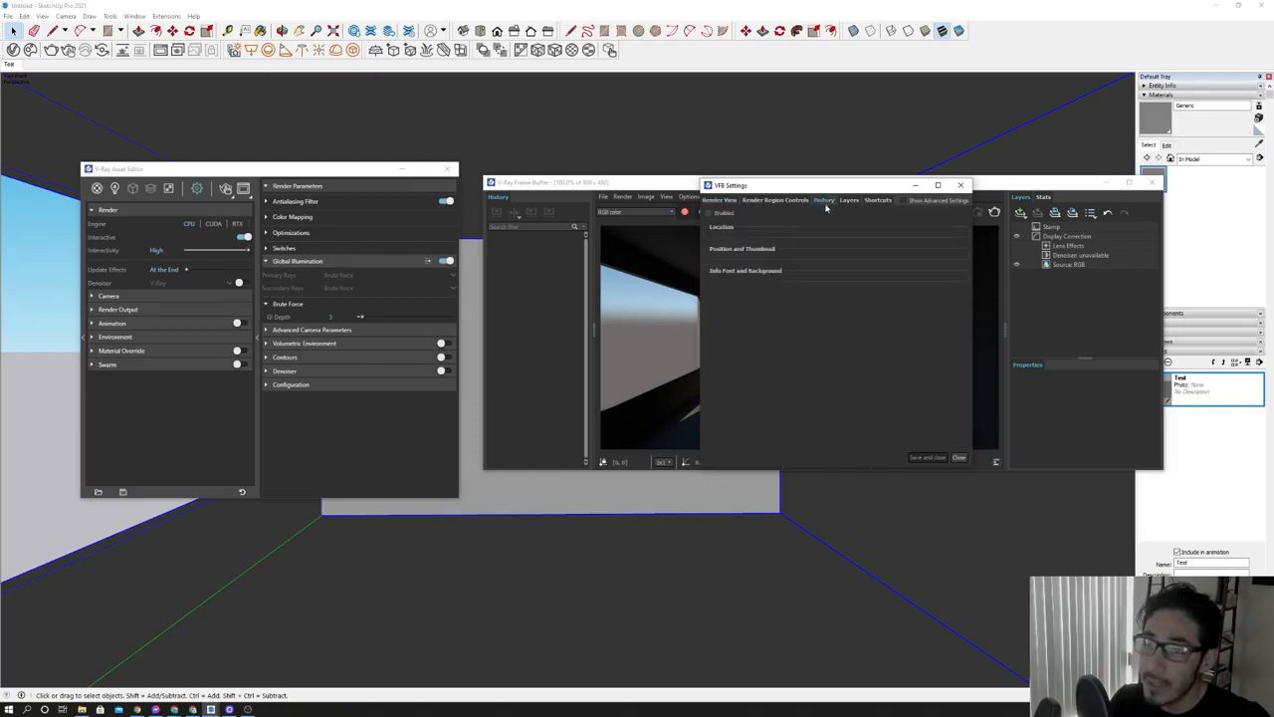
pyautogui.click(712, 213)
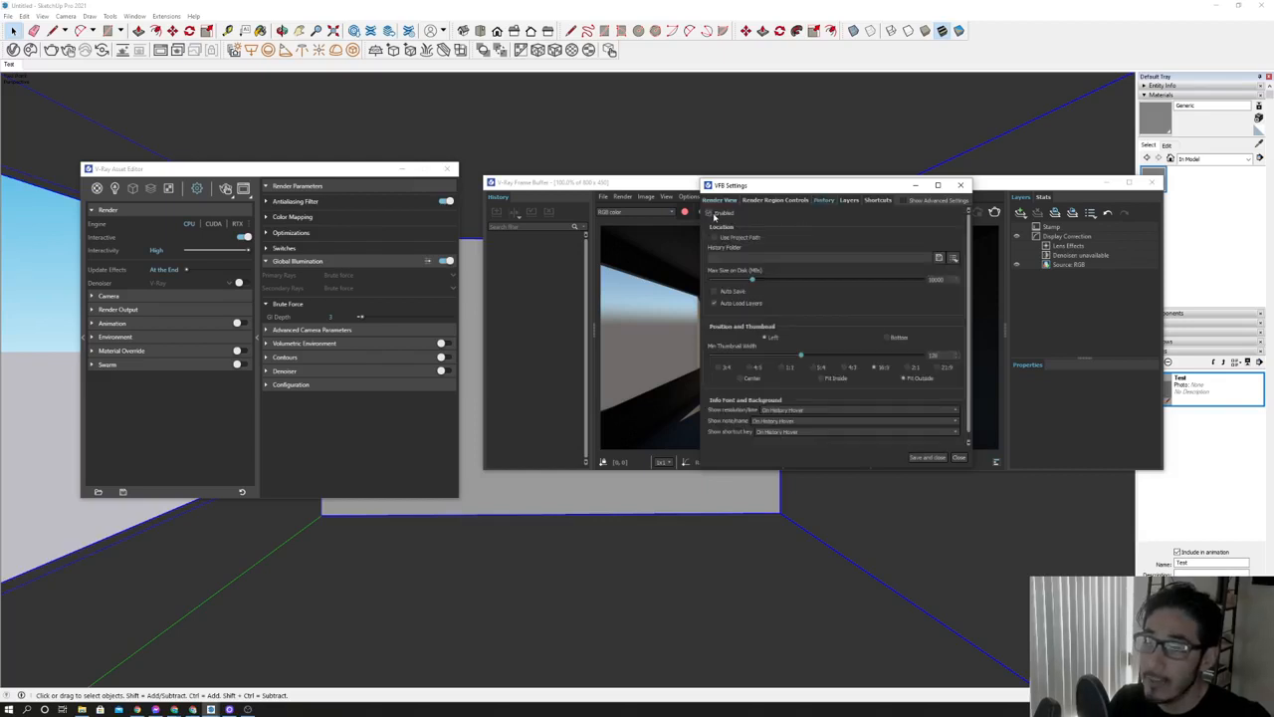
# Create a folder named "temp 1" inside Imágenes and select it as the frame buffer's History Folder.
pyautogui.click(953, 258)
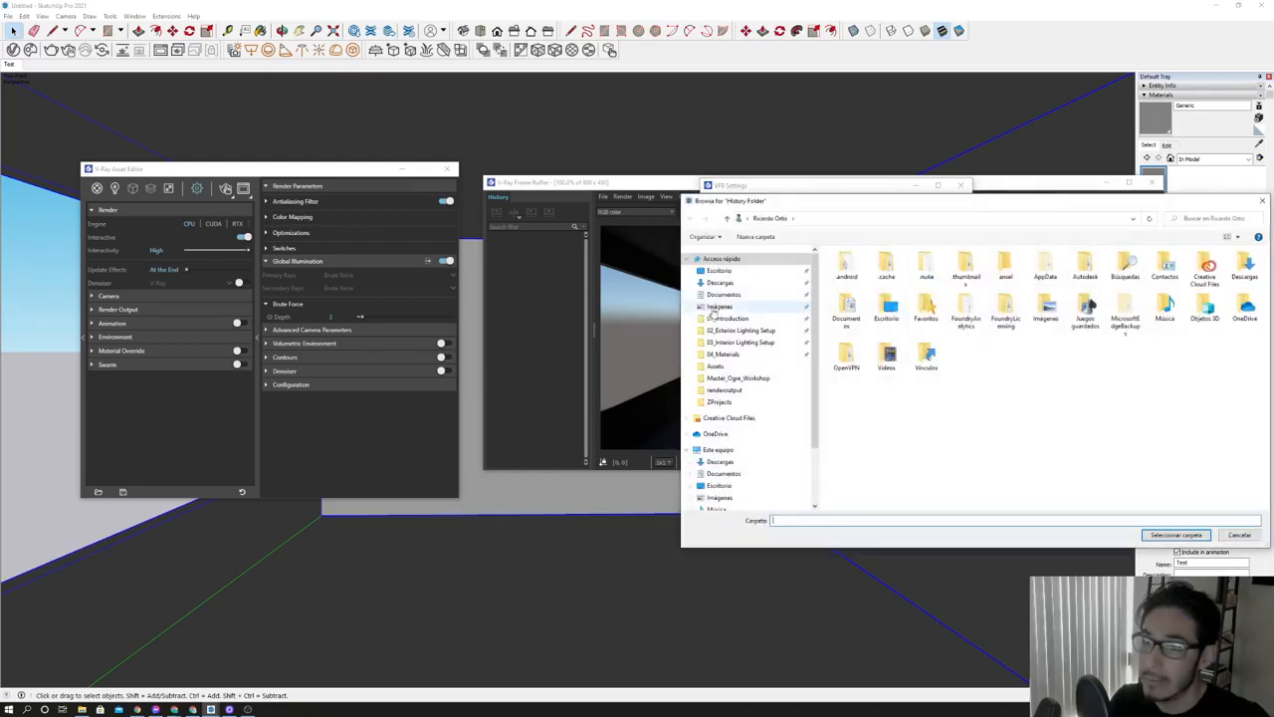
pyautogui.moveTo(849, 209); pyautogui.dragTo(581, 171)
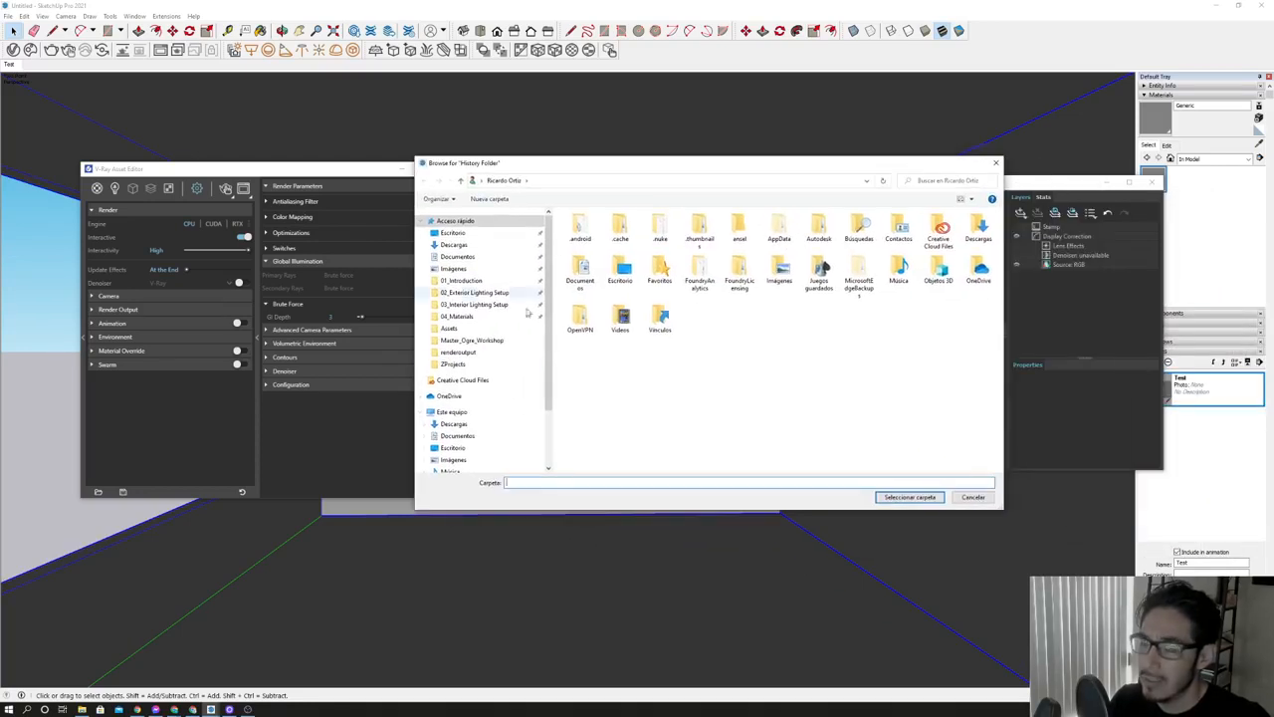
pyautogui.click(453, 269)
pyautogui.rightClick(664, 408)
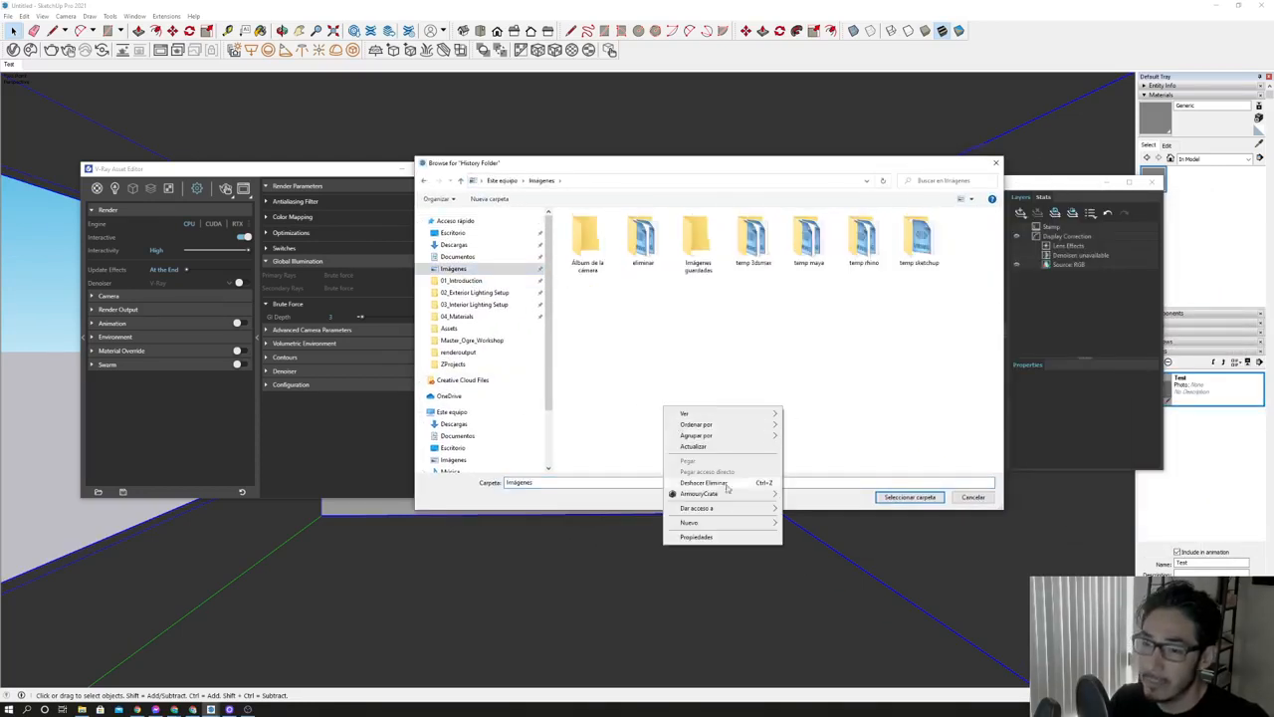
pyautogui.moveTo(731, 523)
pyautogui.click(797, 525)
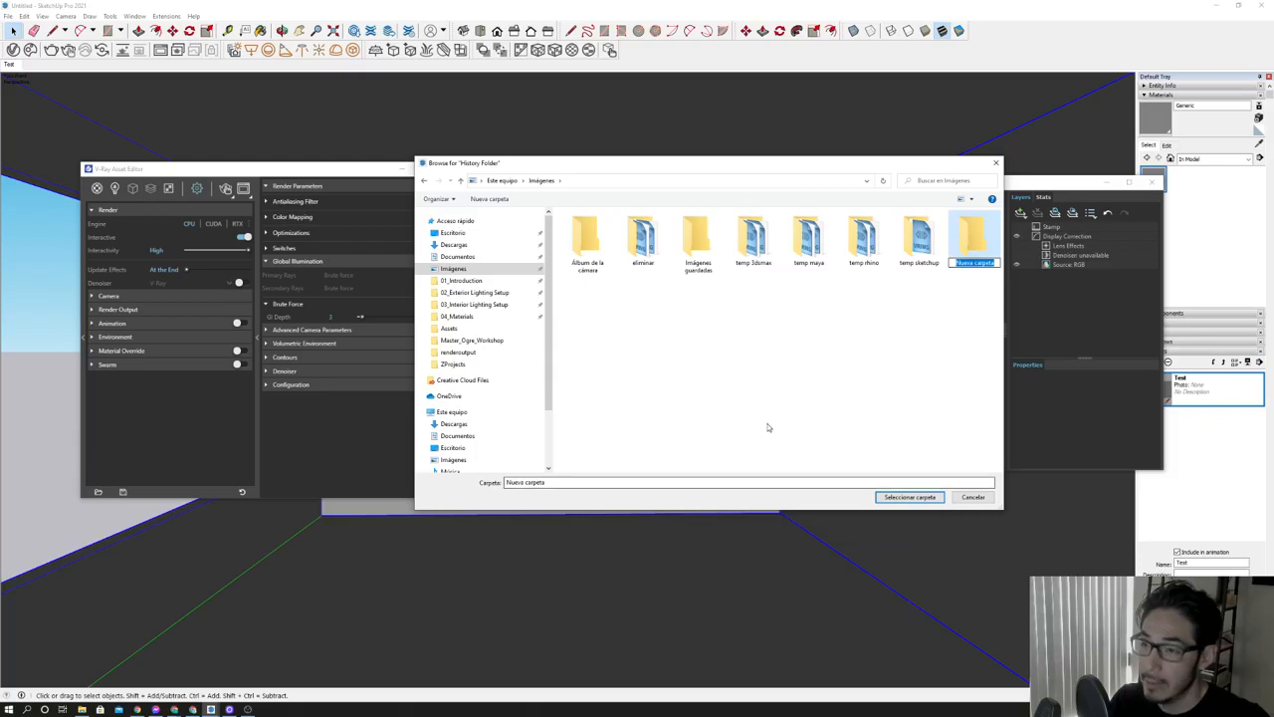
pyautogui.write('temp')
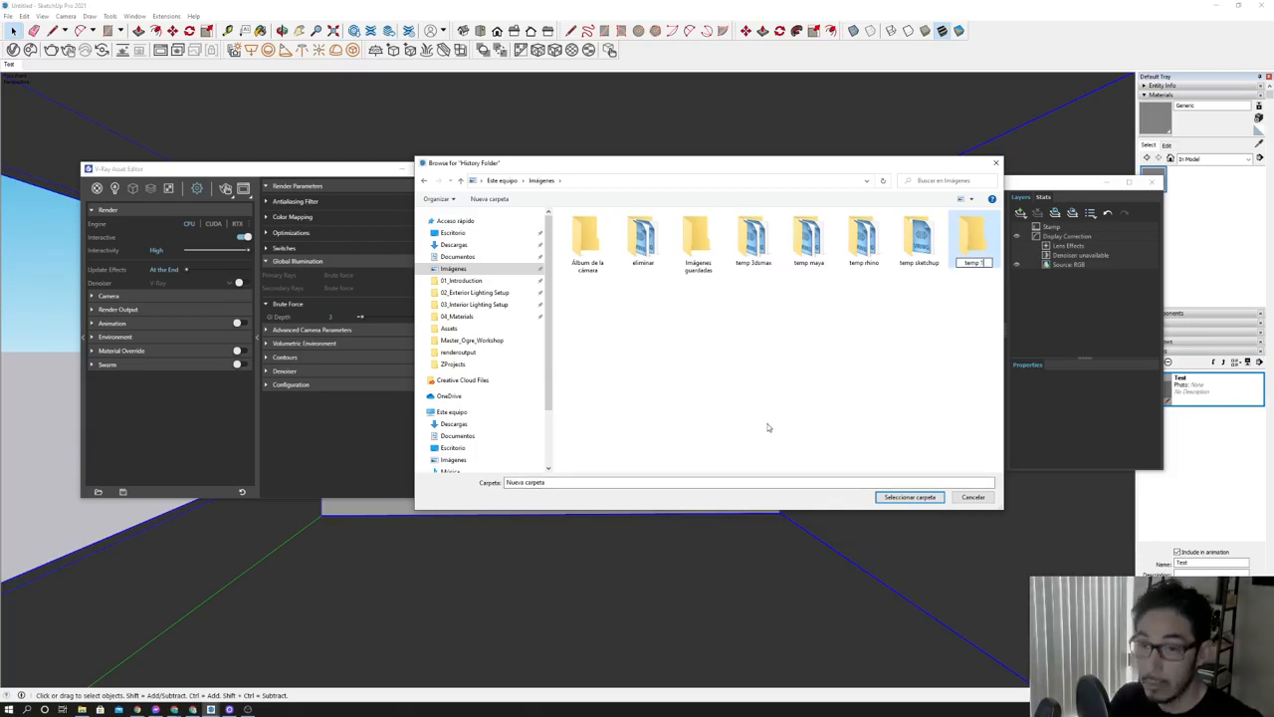
pyautogui.write(' 1')
pyautogui.press('Return')
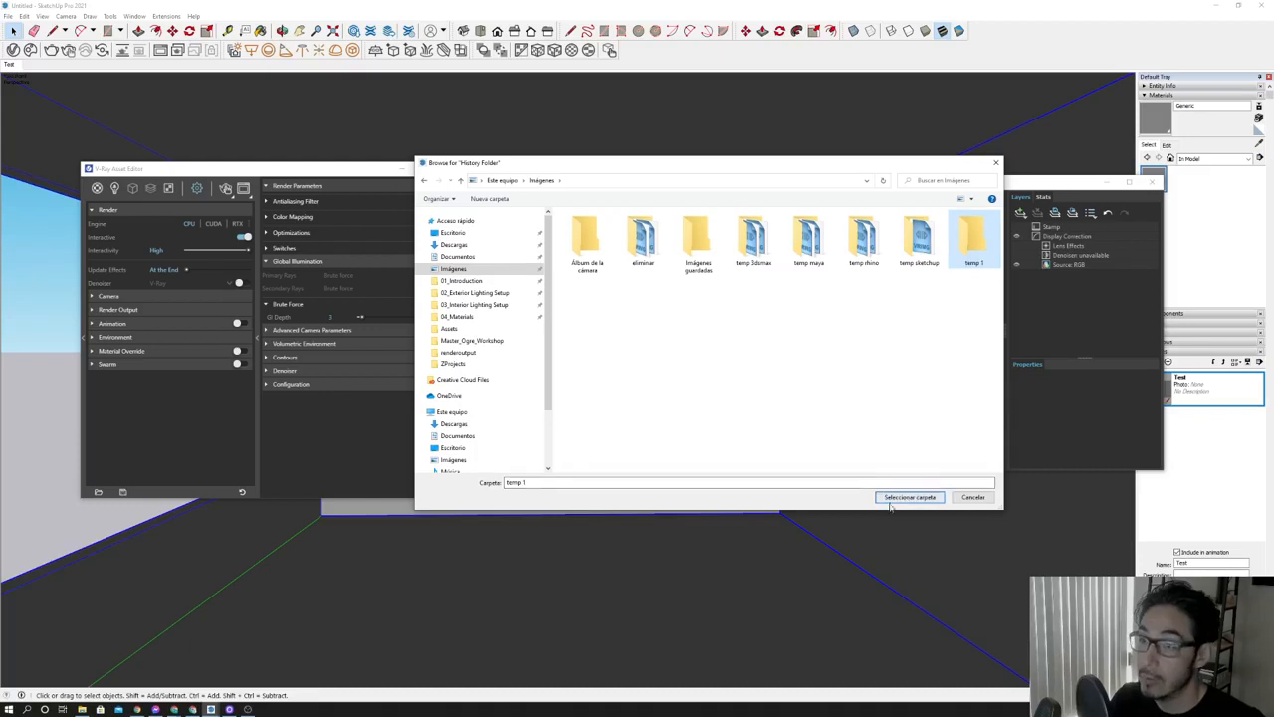
pyautogui.click(974, 299)
pyautogui.click(975, 255)
pyautogui.click(914, 498)
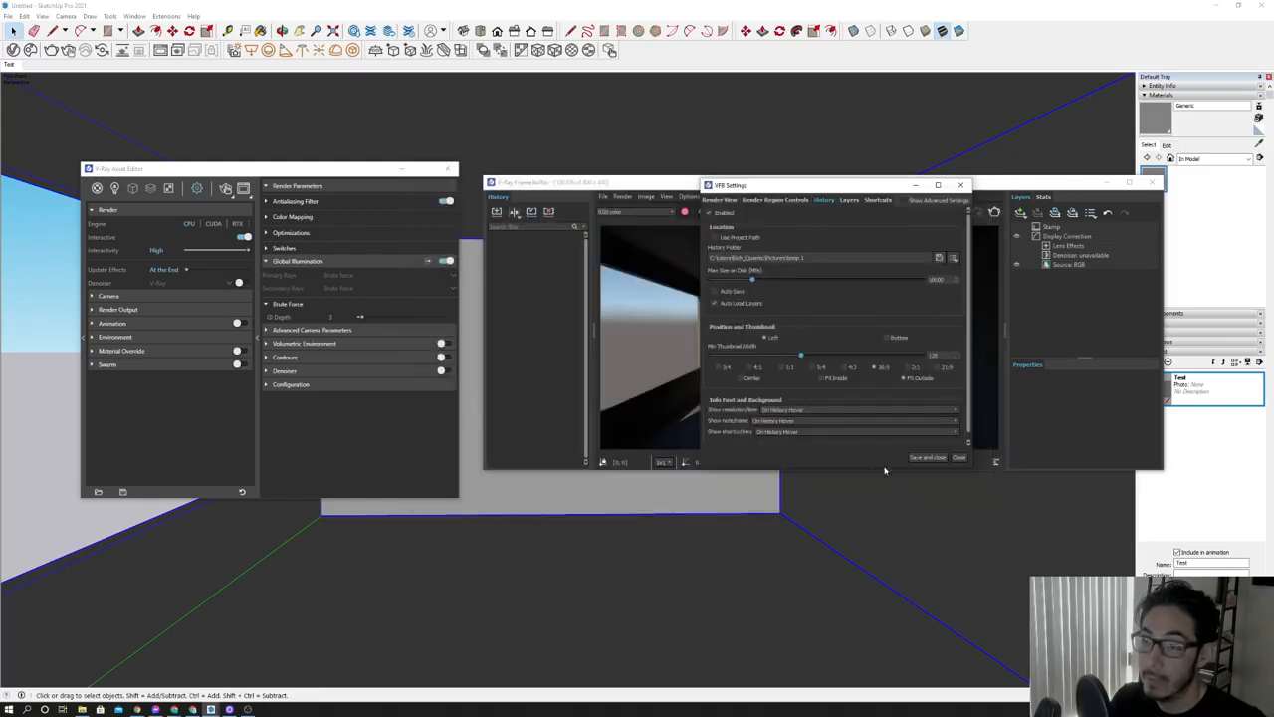
# Save the VFB settings and add the current interactive render to the history.
pyautogui.click(930, 462)
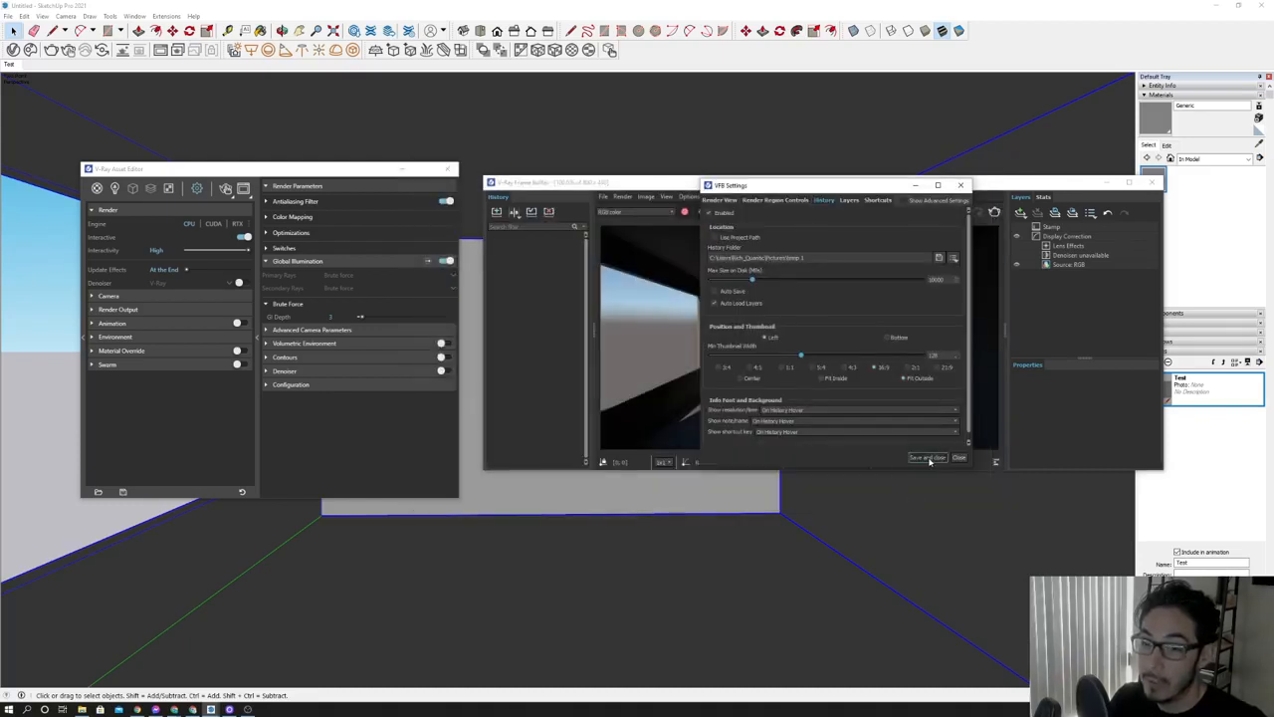
pyautogui.click(495, 211)
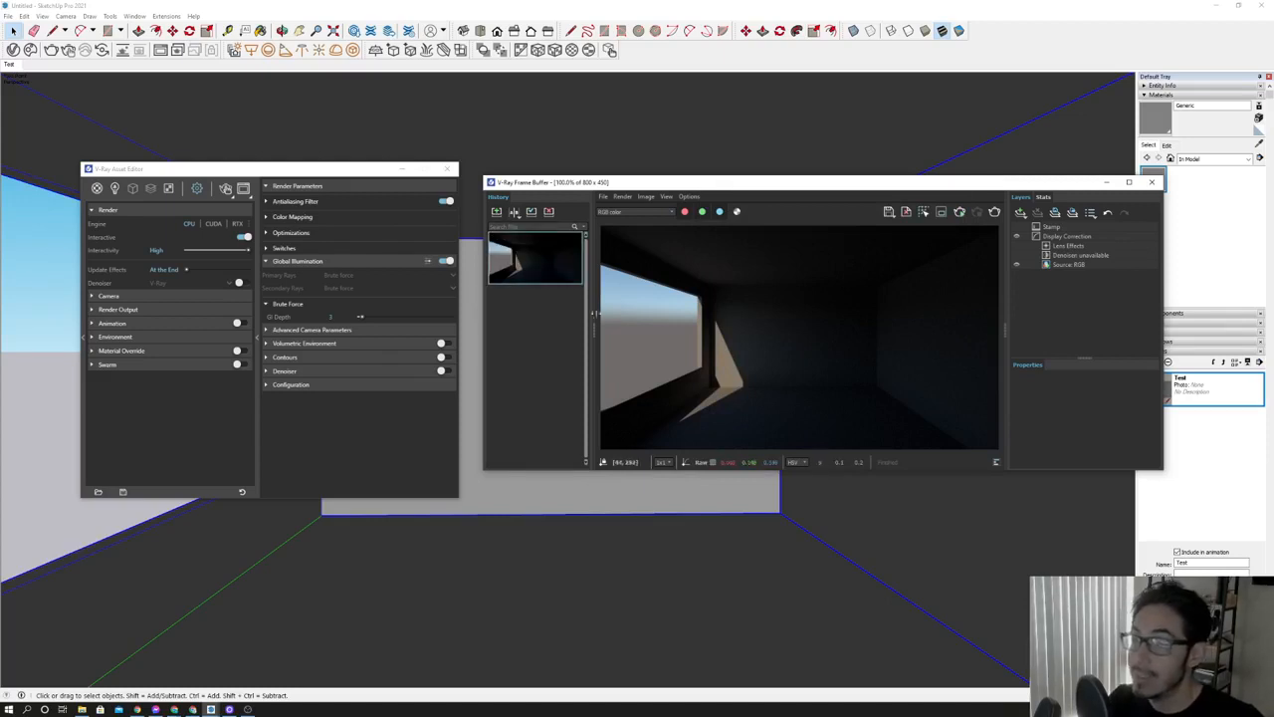
pyautogui.click(321, 177)
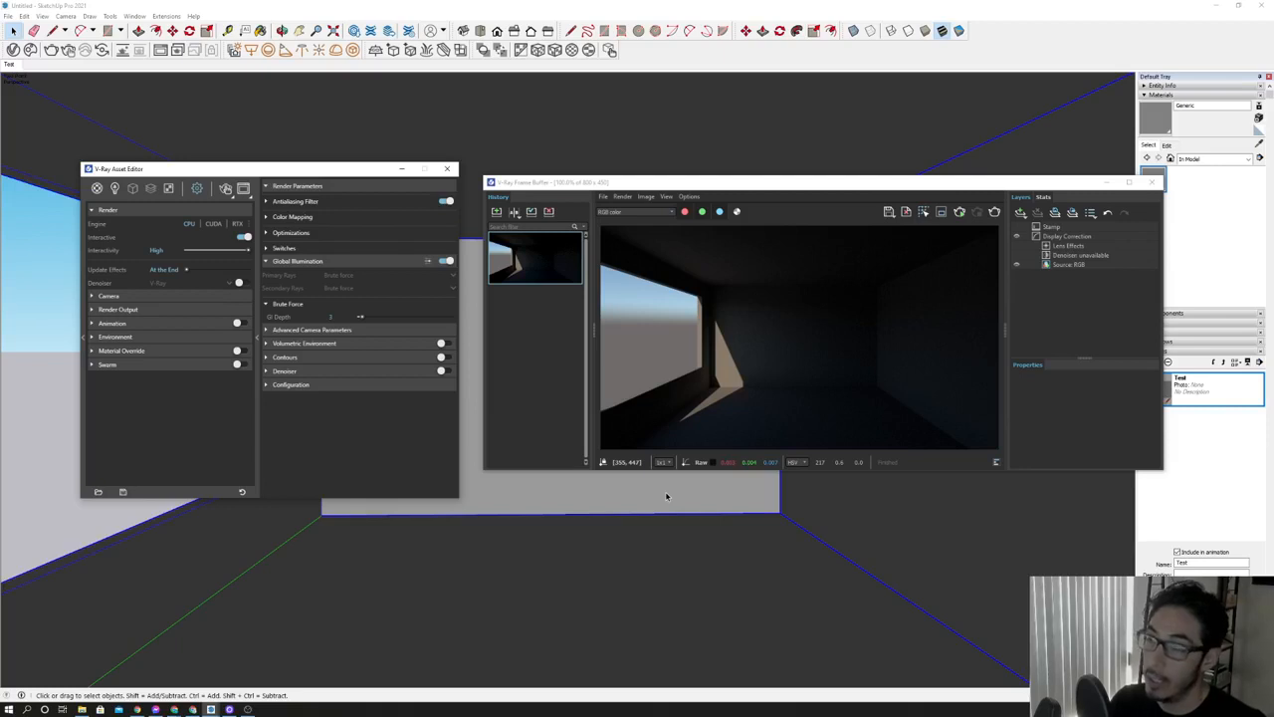
# Turn off Interactive rendering and expand the Camera settings.
pyautogui.click(244, 238)
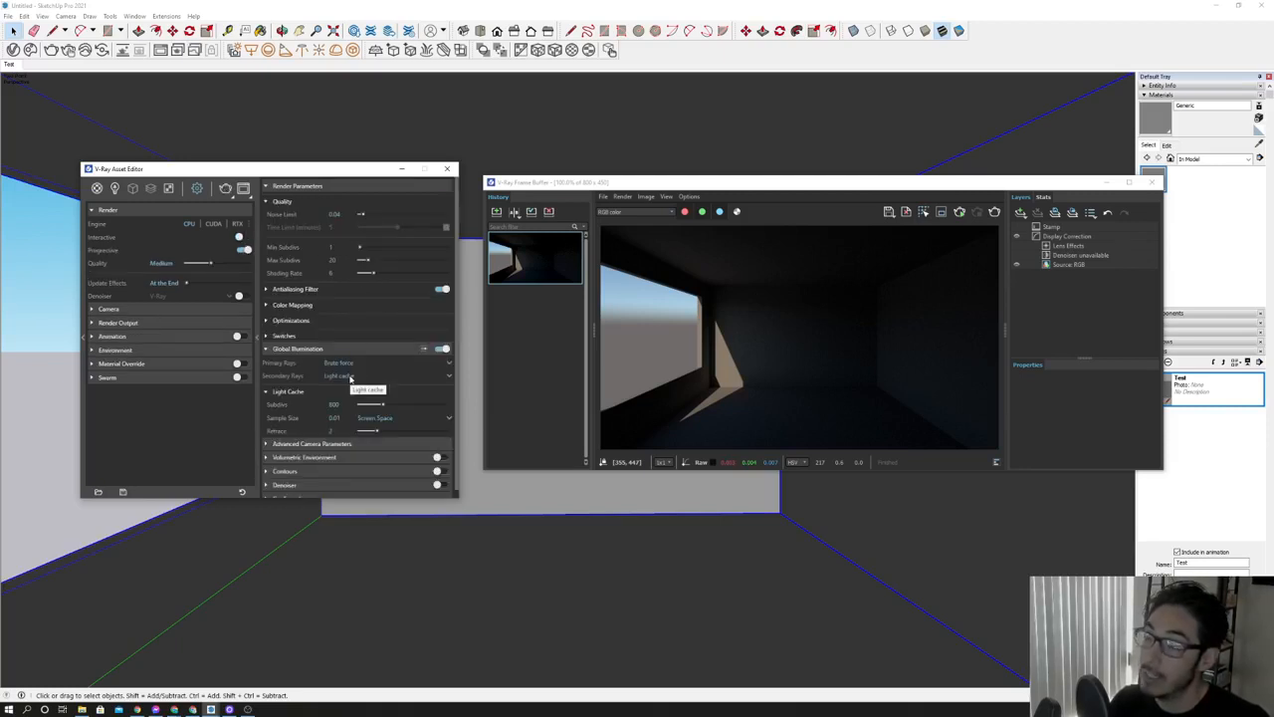
pyautogui.click(122, 311)
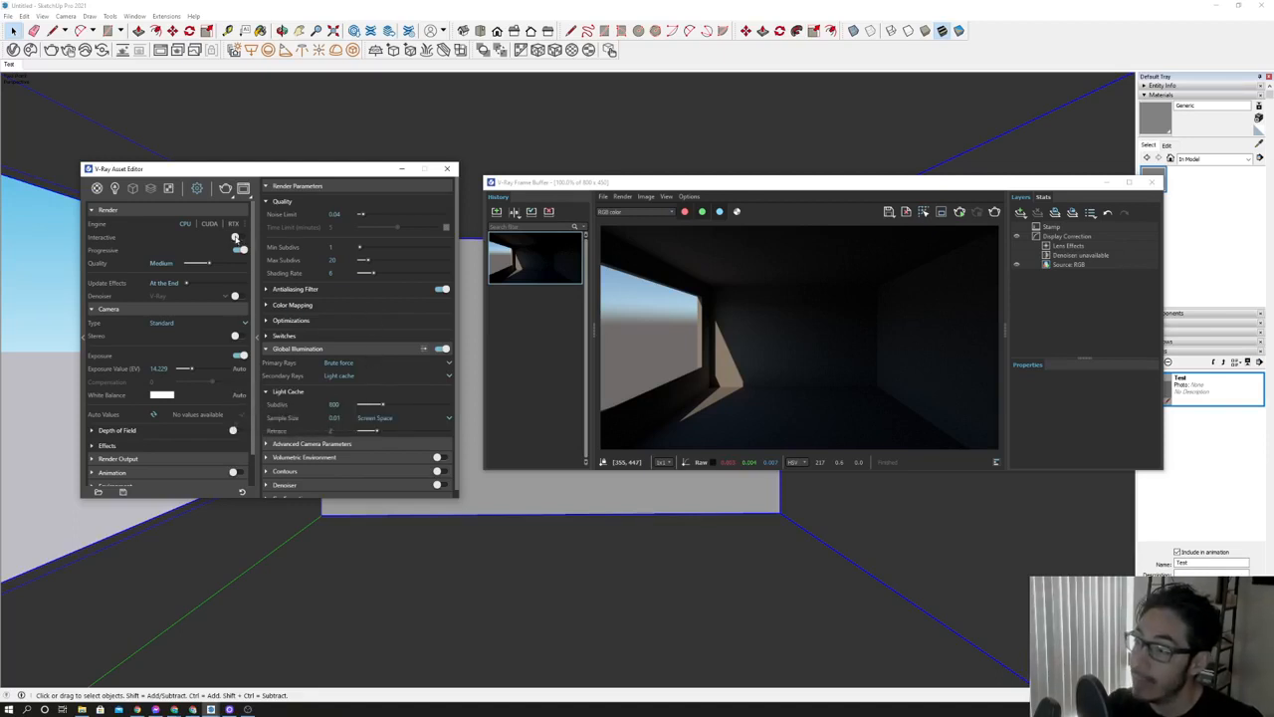
pyautogui.click(238, 238)
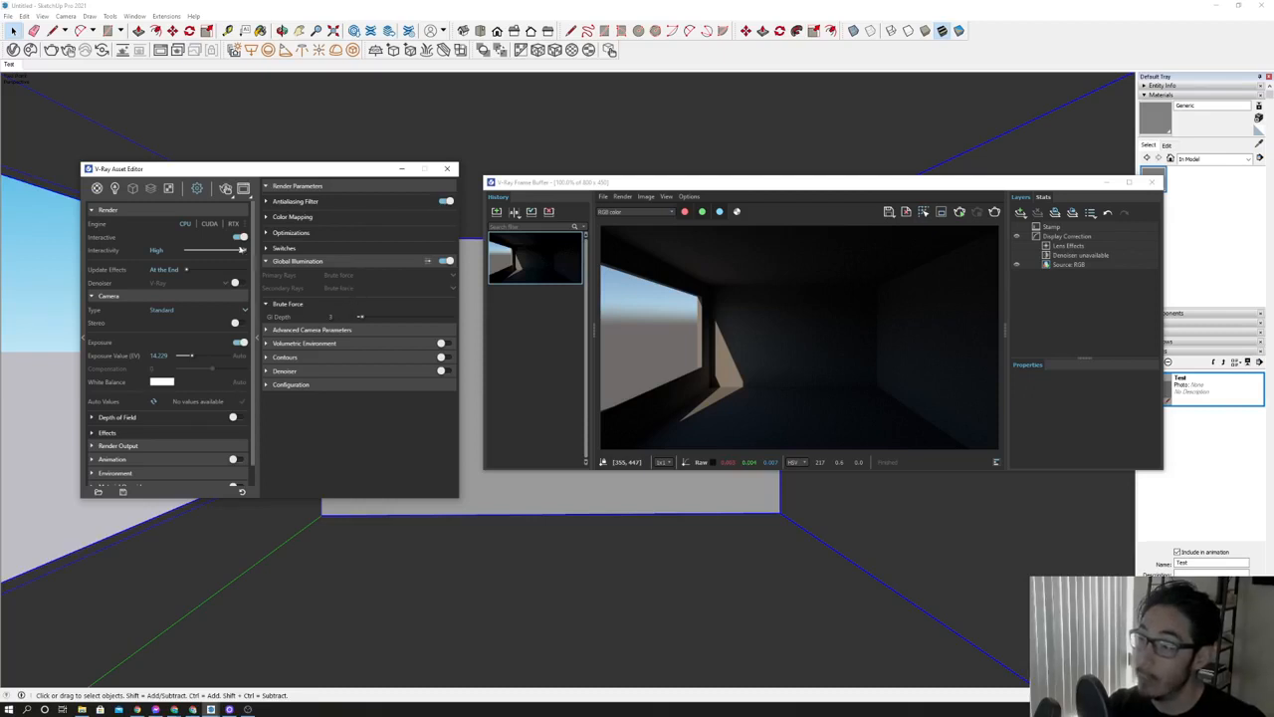
pyautogui.click(240, 238)
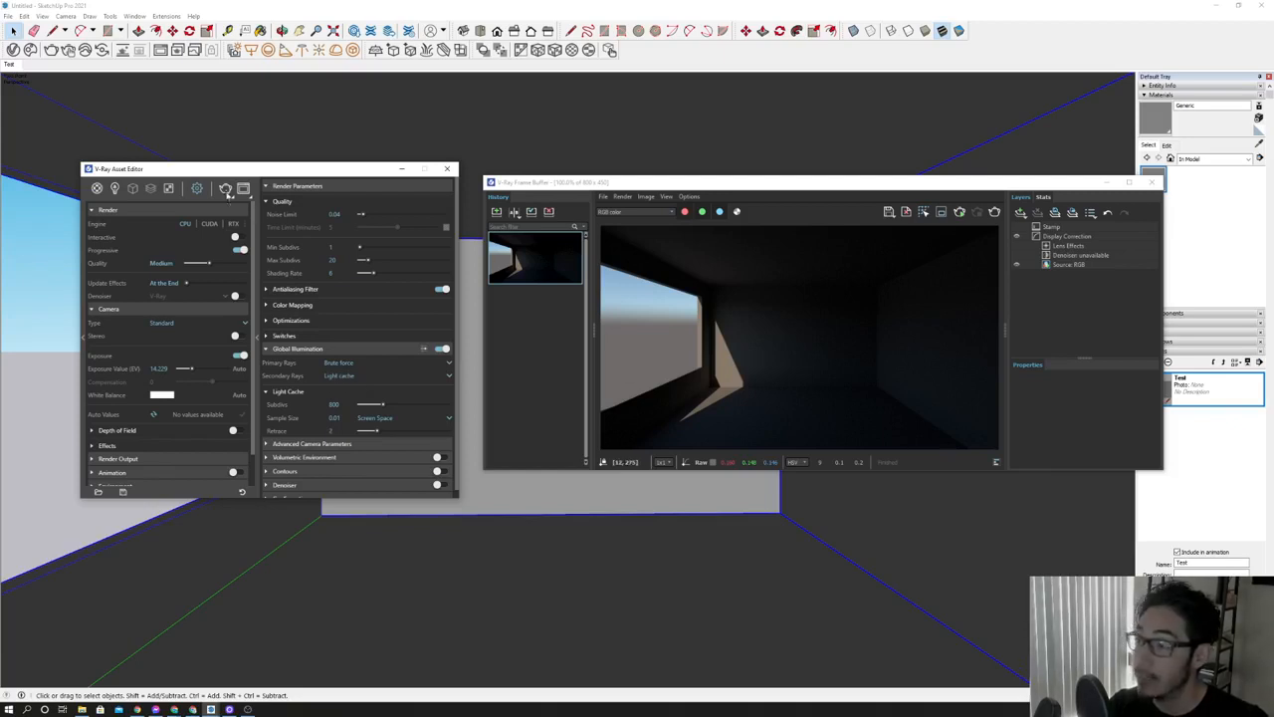
# Render the room with Brute force primary and Light cache secondary rays and save the result to the history.
pyautogui.click(226, 188)
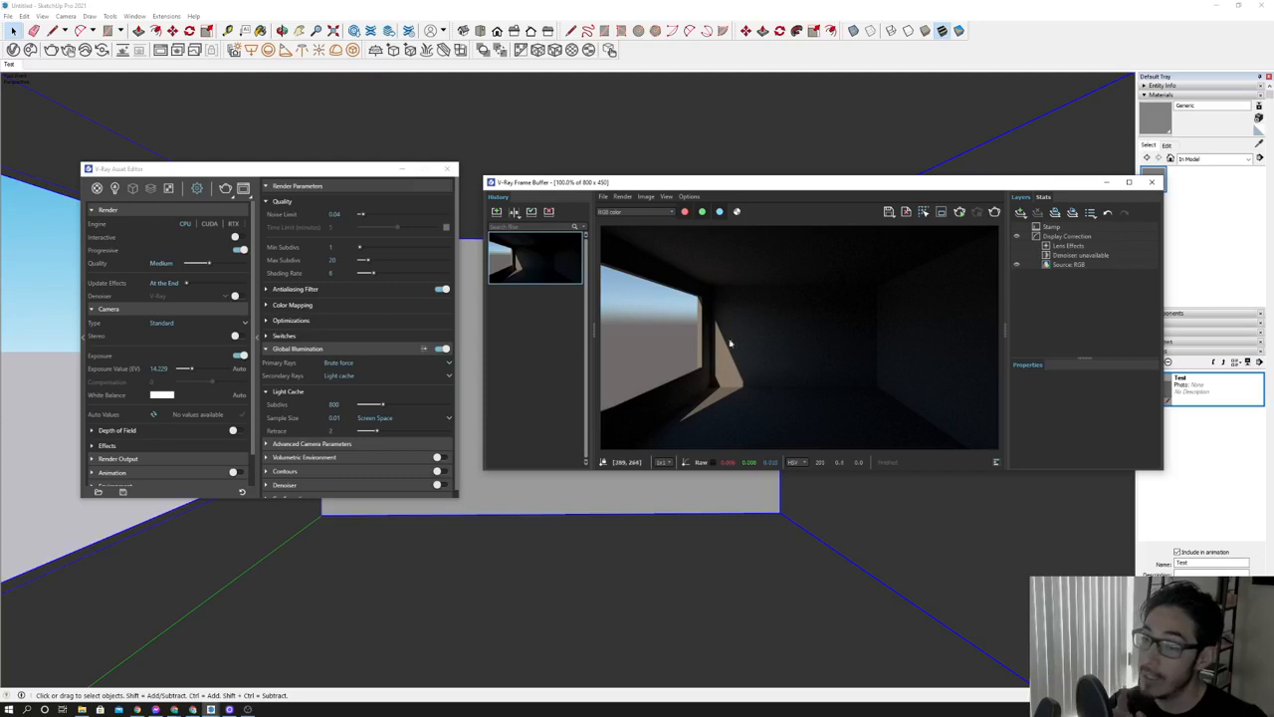
pyautogui.click(496, 211)
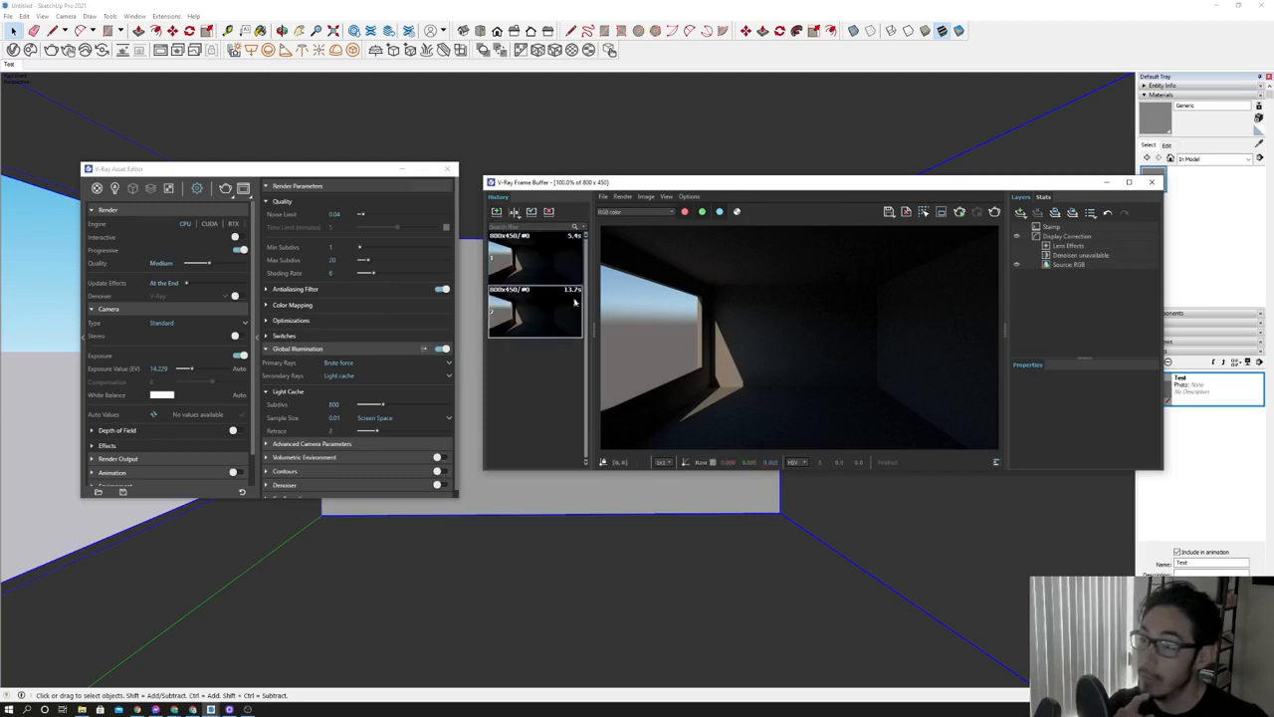
# Compare the two saved renders with the A/B divider and close the comparison.
pyautogui.click(514, 211)
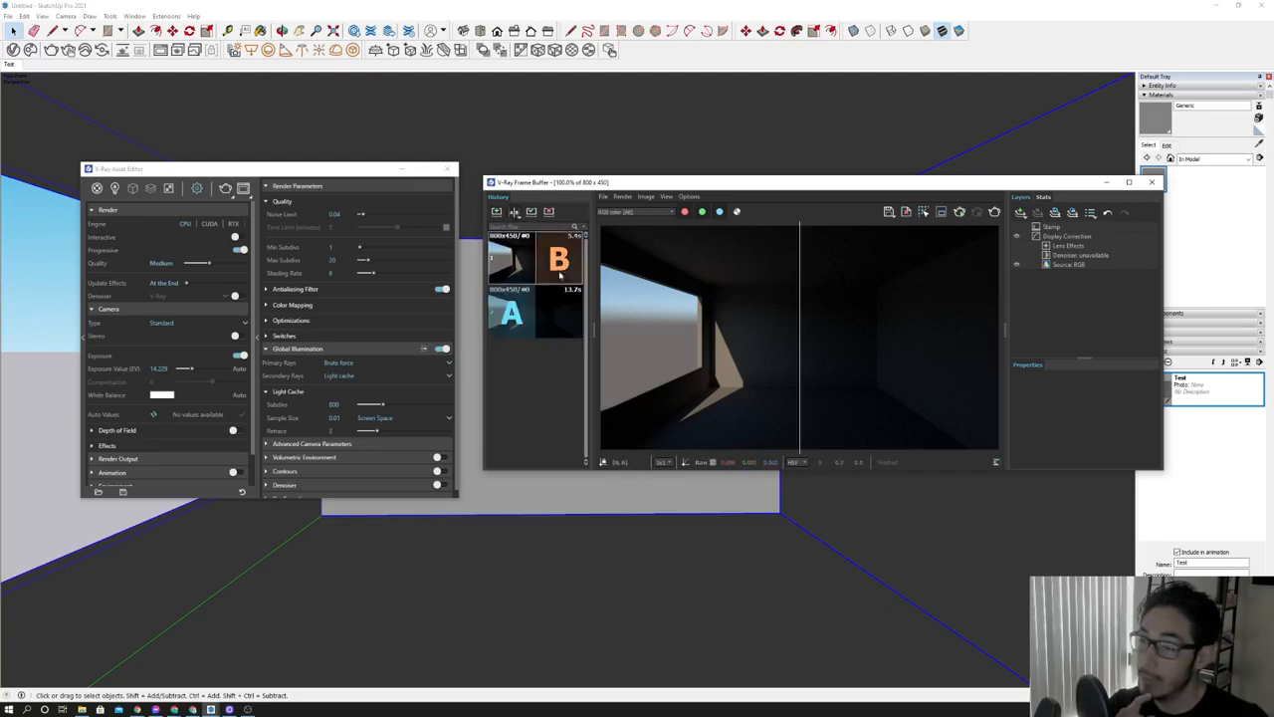
pyautogui.moveTo(799, 343); pyautogui.dragTo(789, 371)
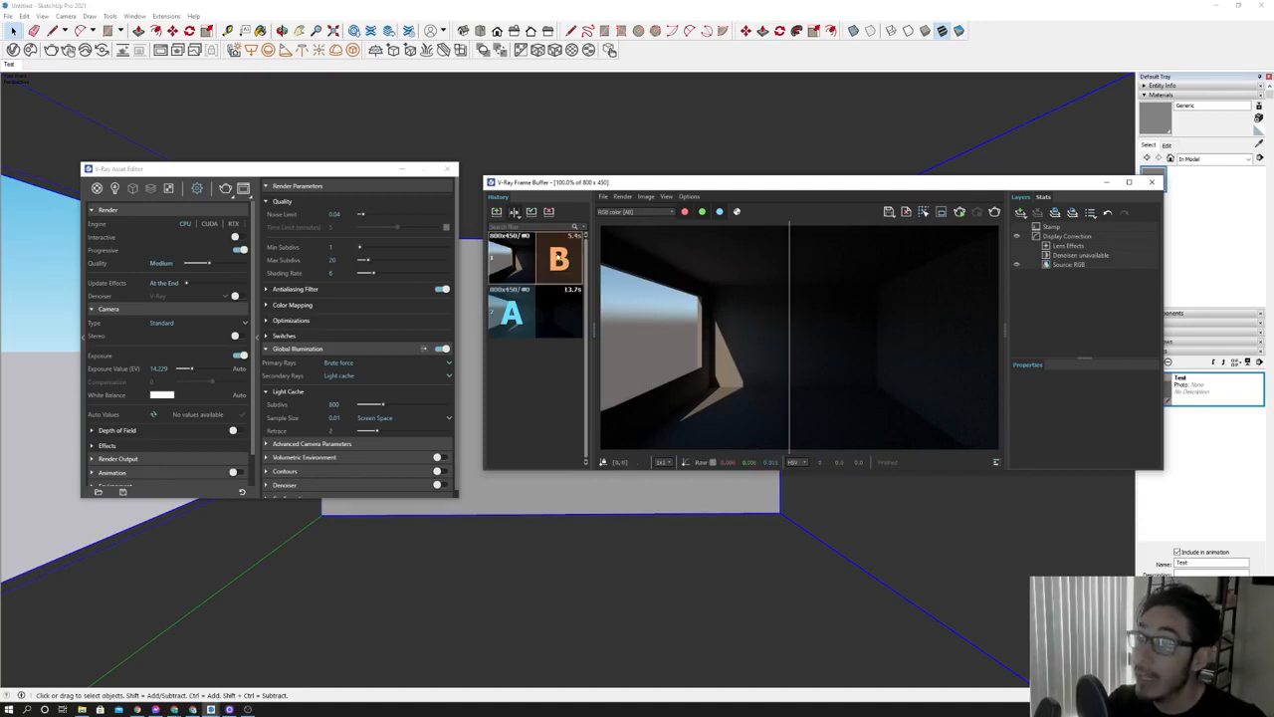
pyautogui.click(514, 211)
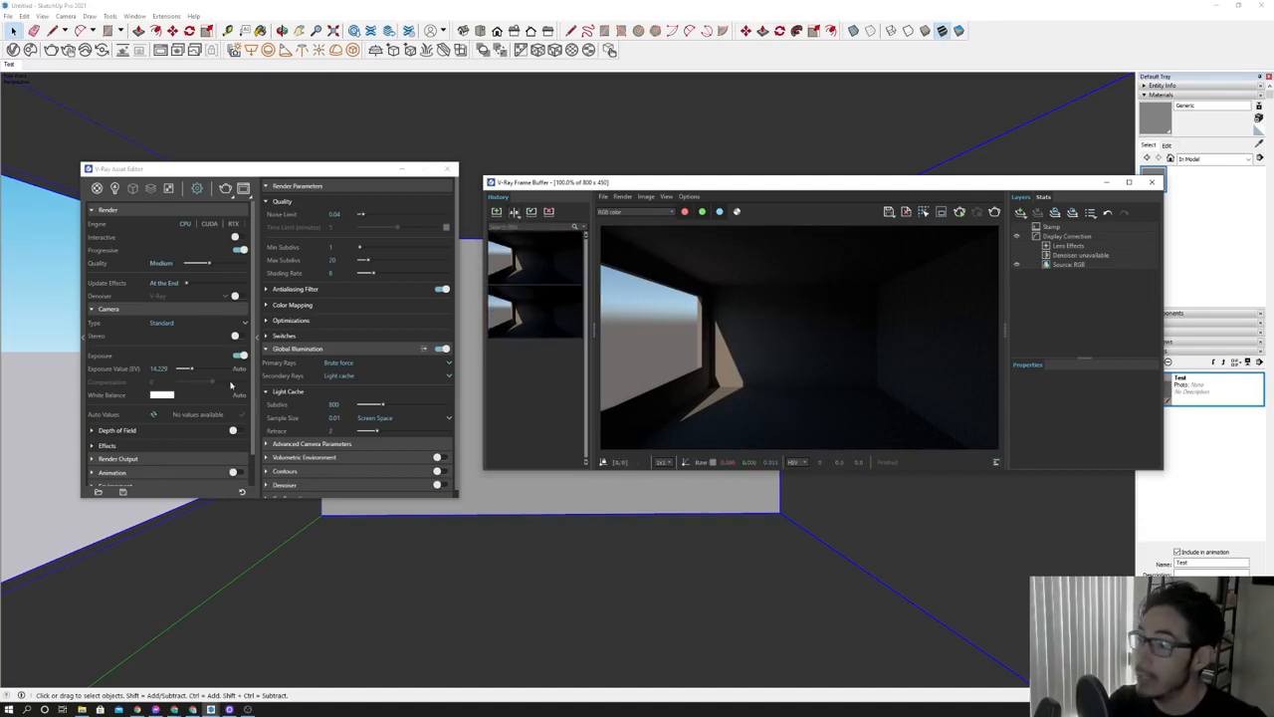
# Set the camera's Exposure Value and White Balance to Auto and render the room.
pyautogui.click(239, 369)
pyautogui.click(241, 395)
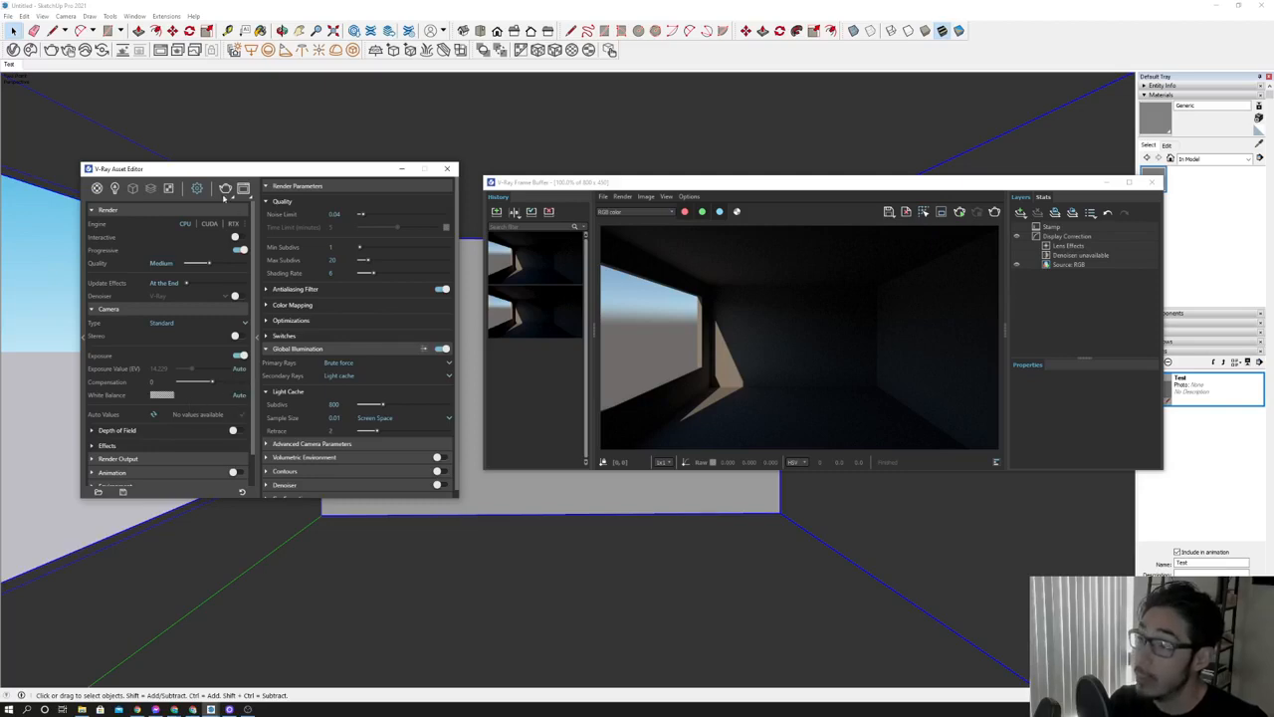
pyautogui.click(224, 189)
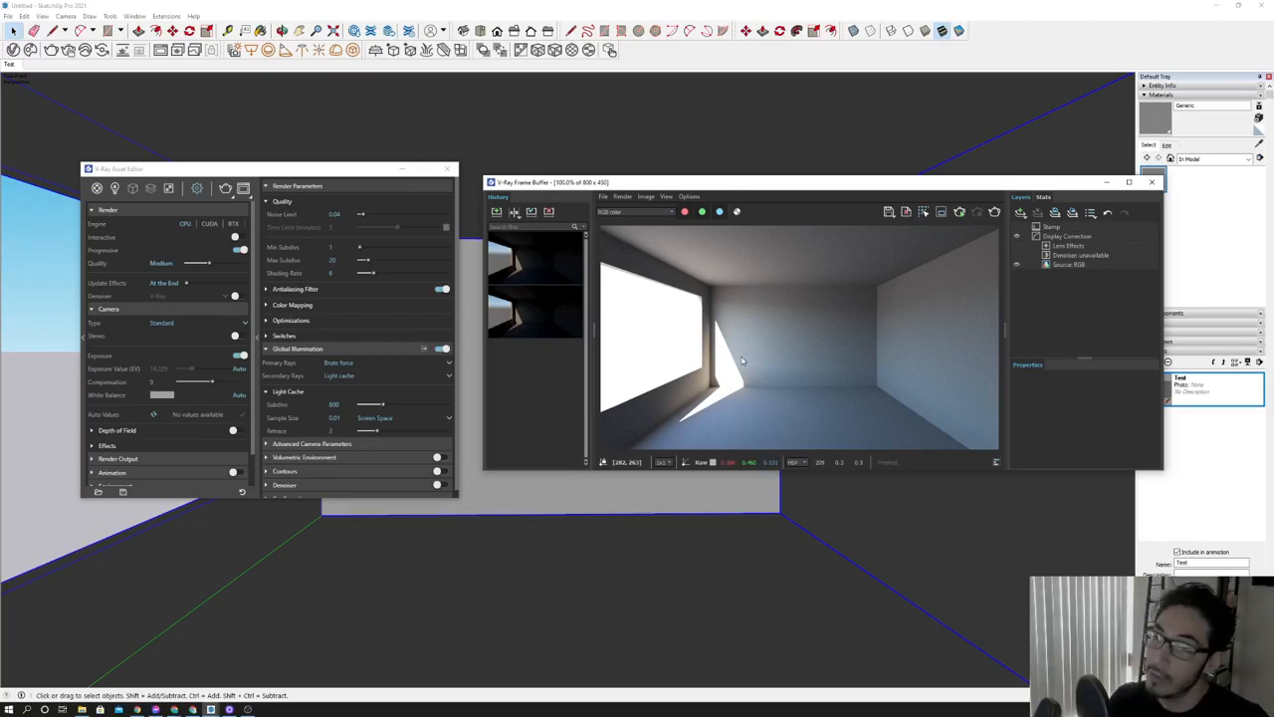
# Examine the window and sunlight patch in the new render up close, and expand the Color Mapping settings.
pyautogui.moveTo(826, 183); pyautogui.dragTo(758, 165)
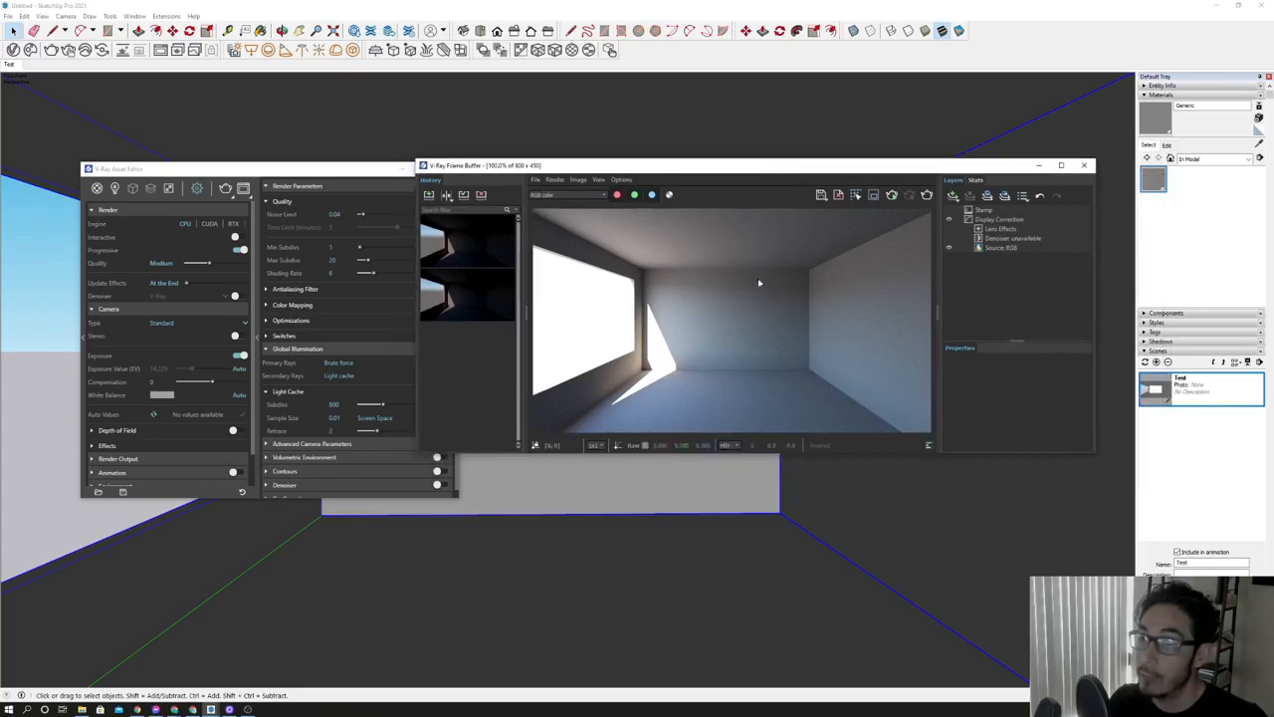
pyautogui.scroll(2, 755, 345)
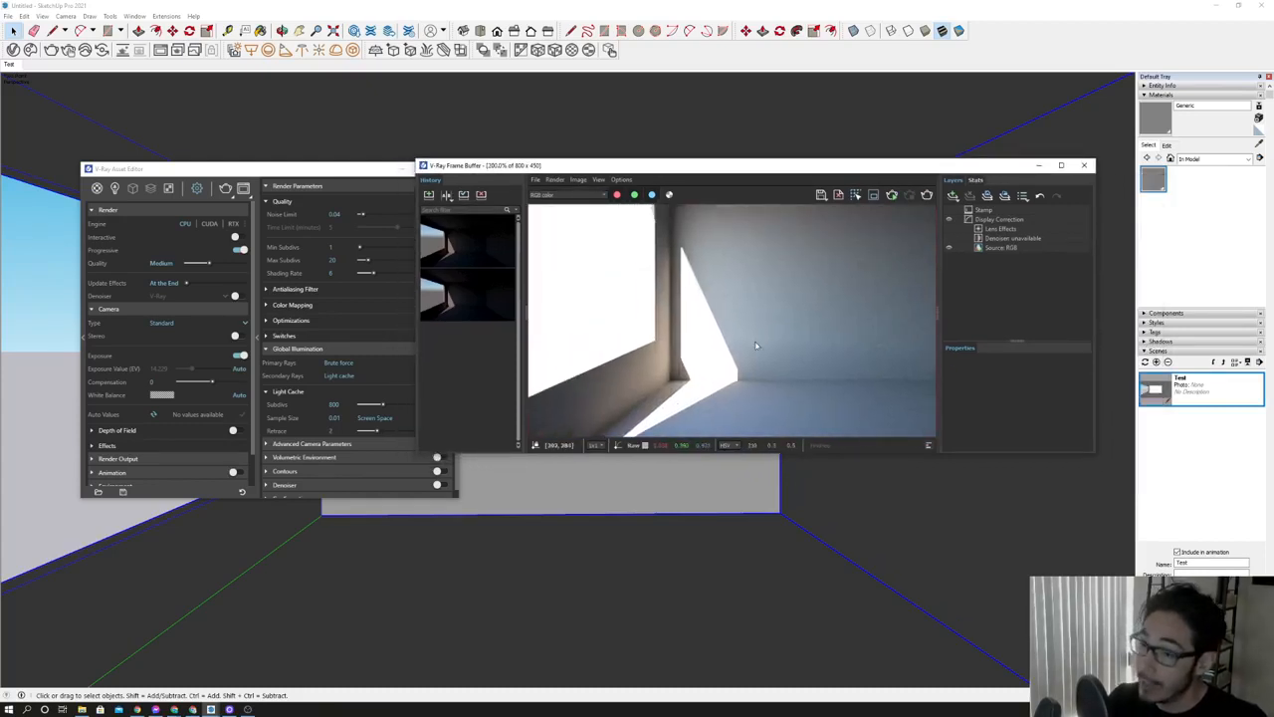
pyautogui.scroll(-2, 756, 336)
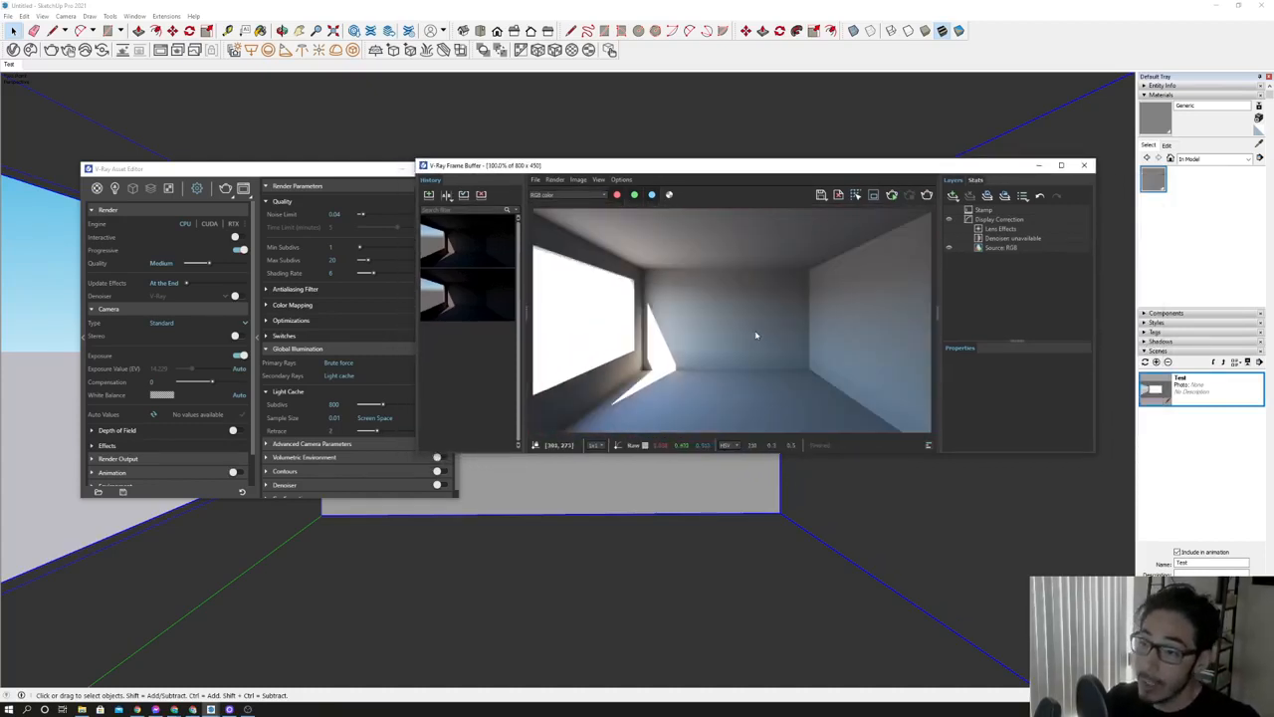
pyautogui.click(291, 304)
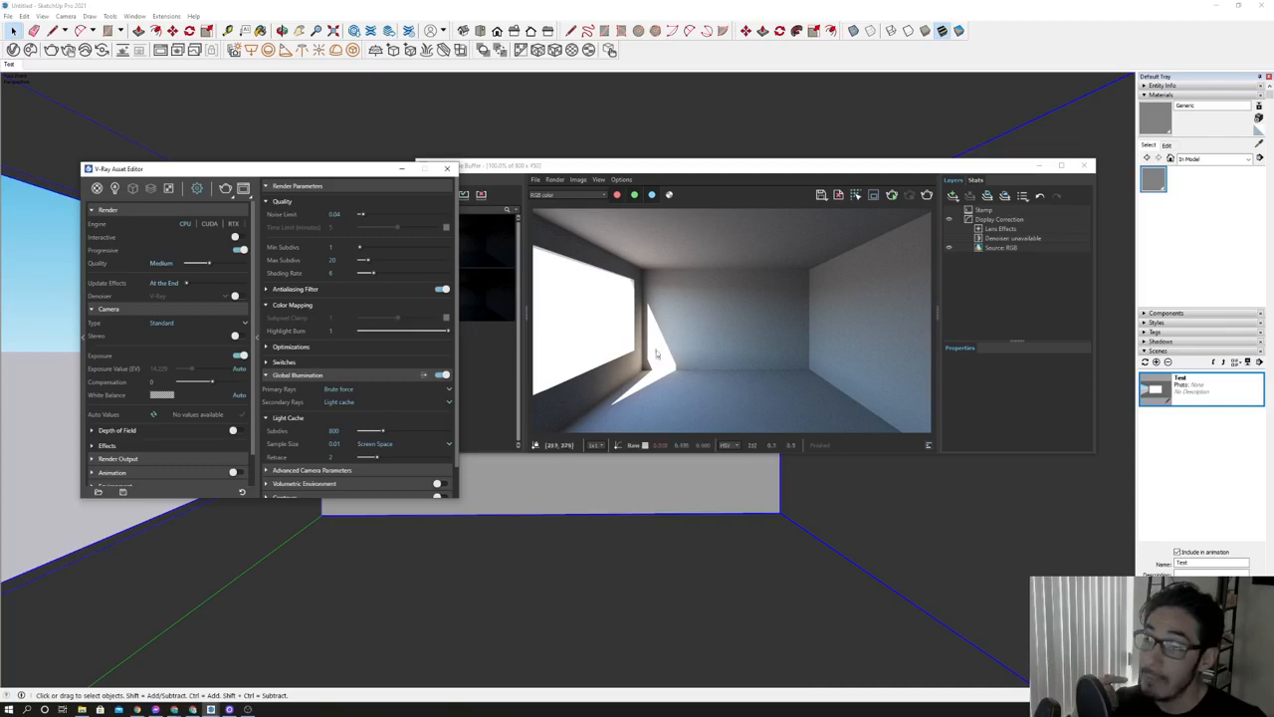
pyautogui.scroll(2, 651, 362)
pyautogui.scroll(1, 653, 365)
pyautogui.moveTo(754, 379); pyautogui.dragTo(781, 342, button='middle')
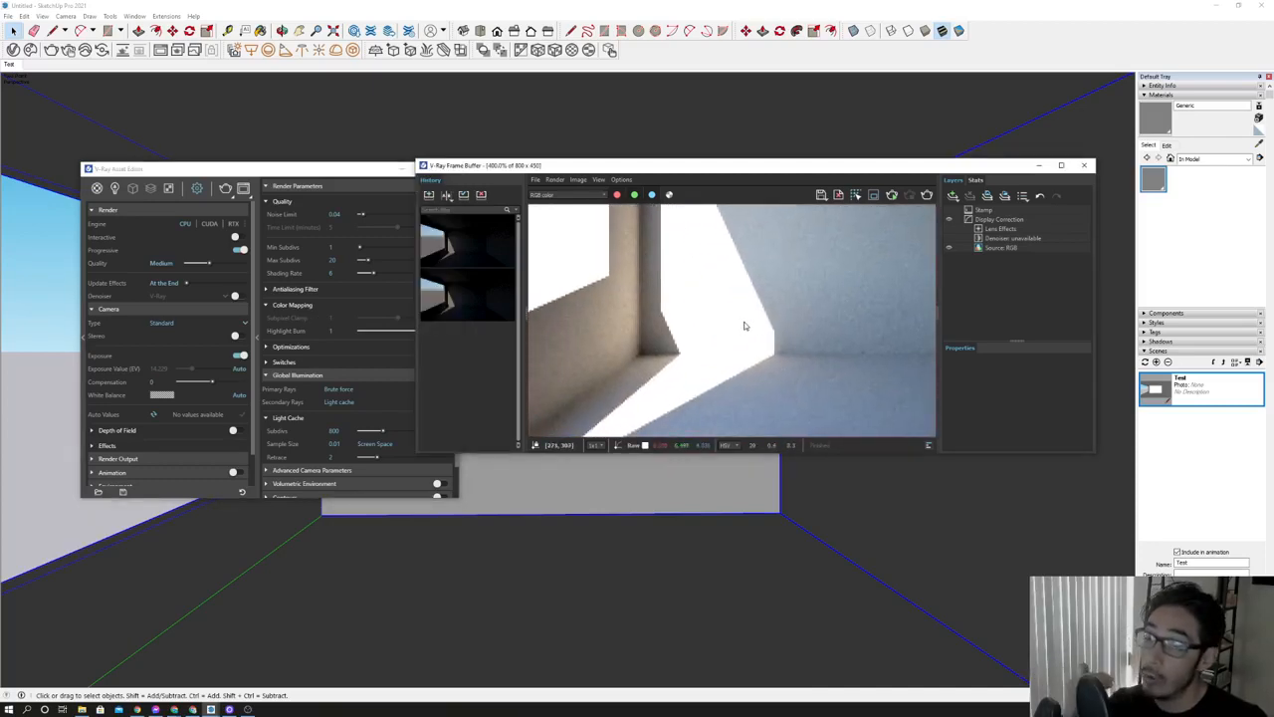
pyautogui.scroll(-1, 744, 325)
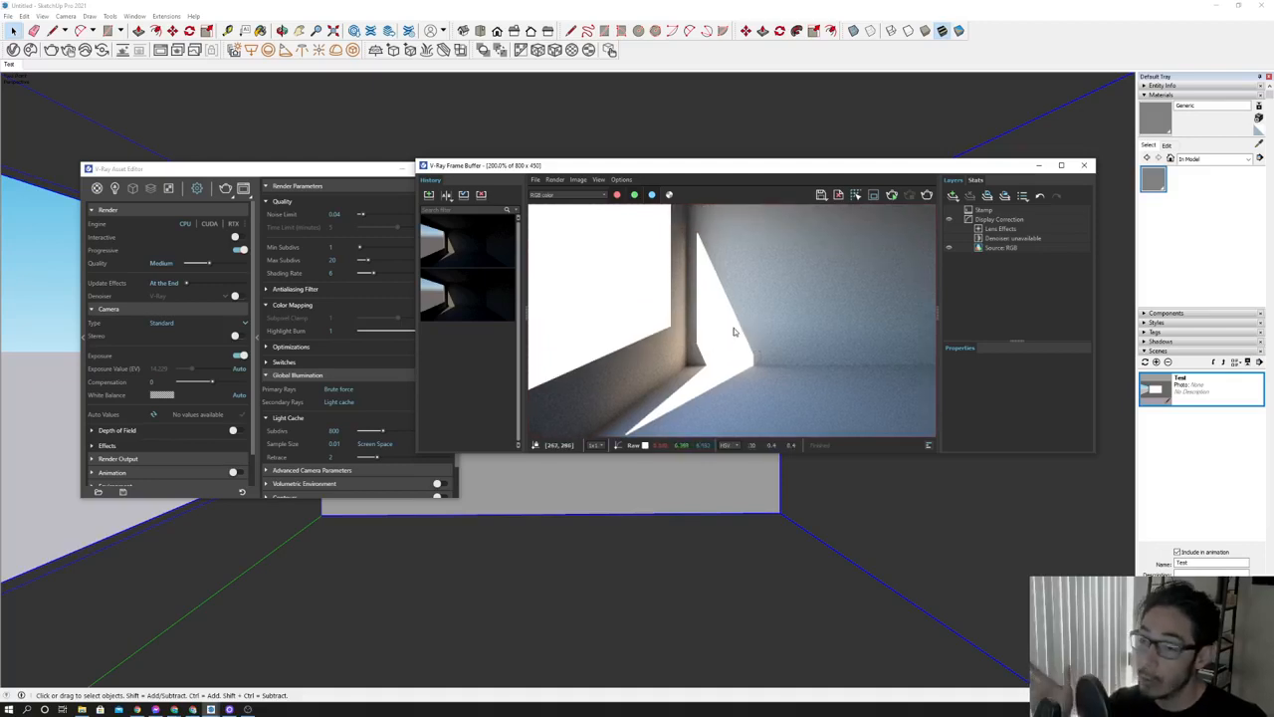
pyautogui.scroll(-1, 733, 332)
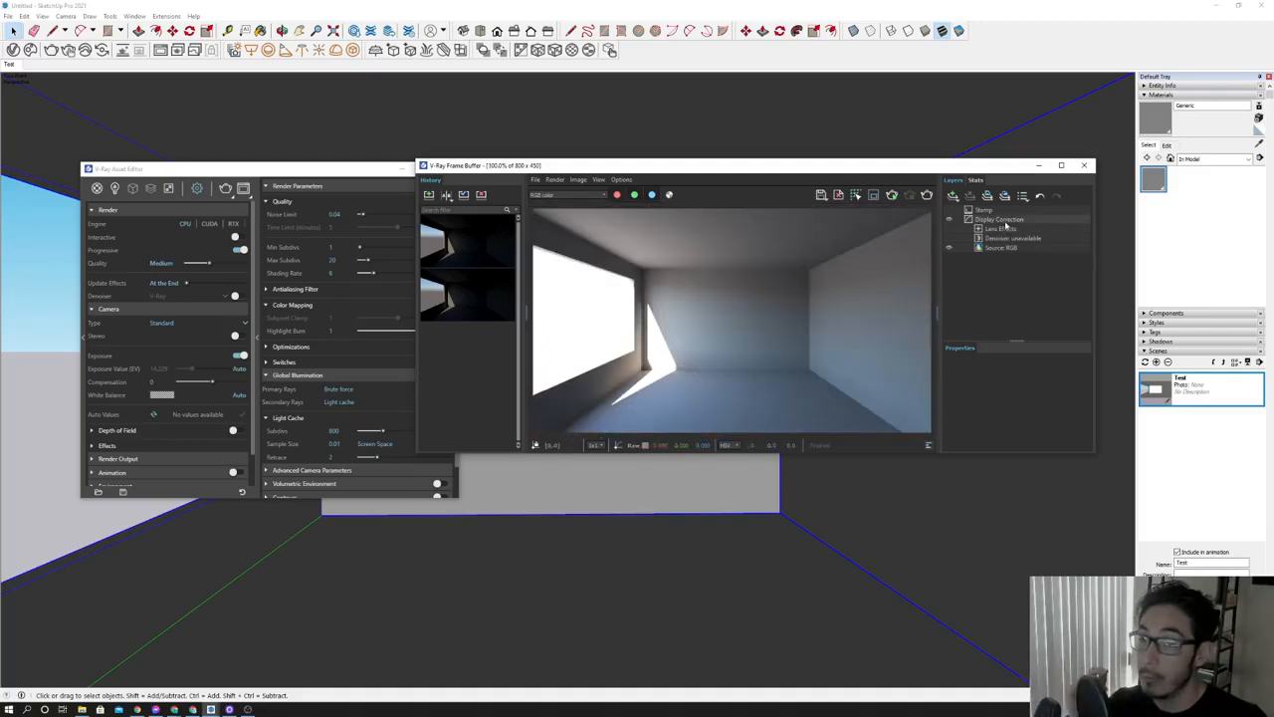
# Add an Exposure correction layer in the frame buffer, set its Highlight Burn to 0.25 and inspect the sunlight patch up close.
pyautogui.click(1003, 220)
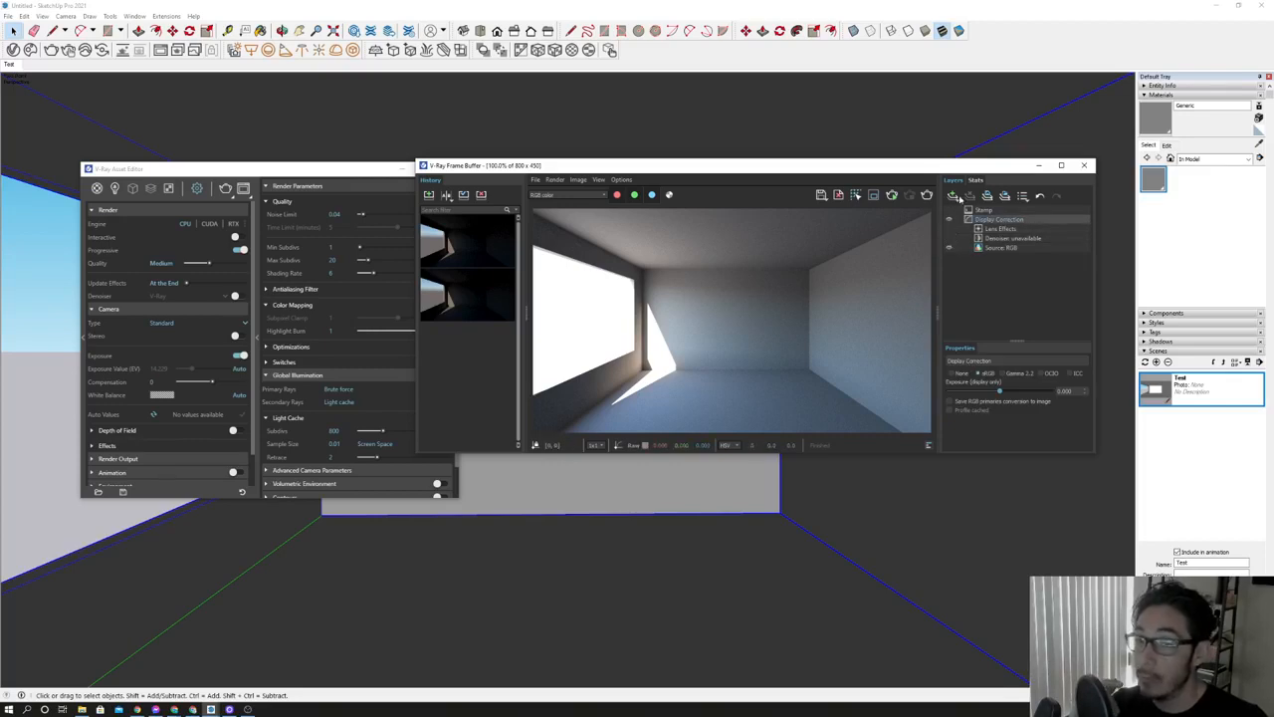
pyautogui.click(956, 197)
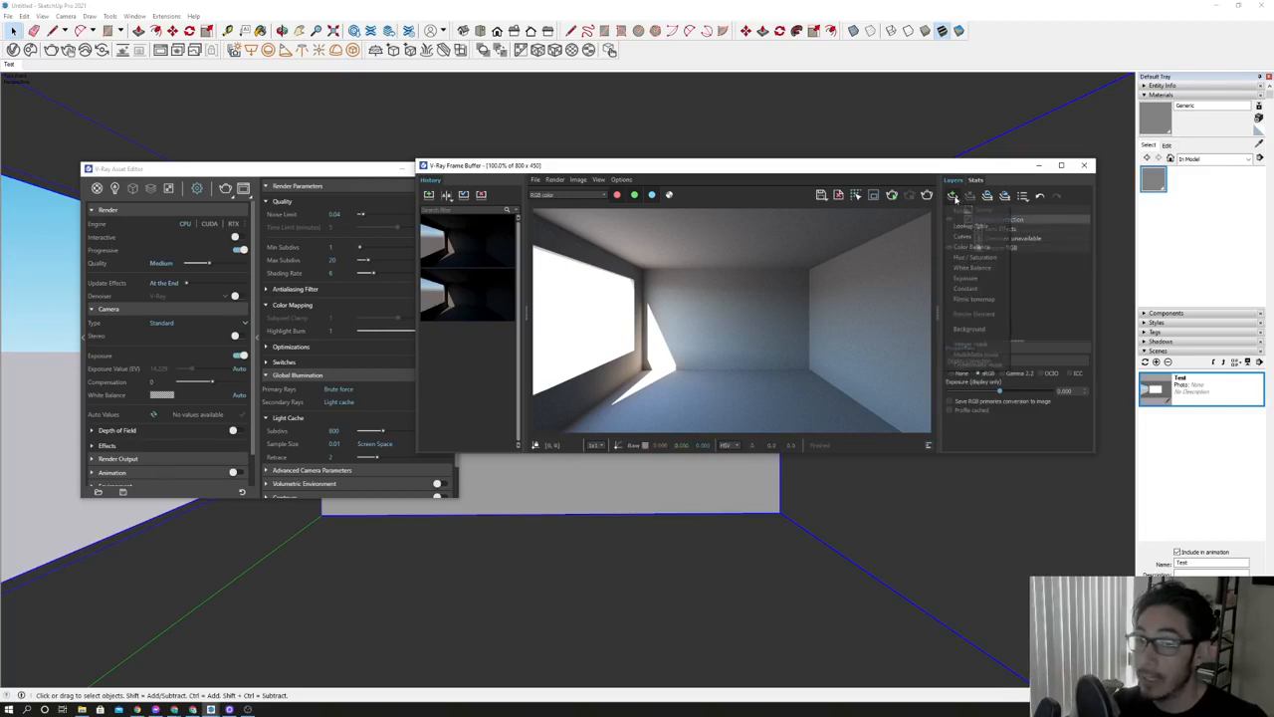
pyautogui.click(983, 277)
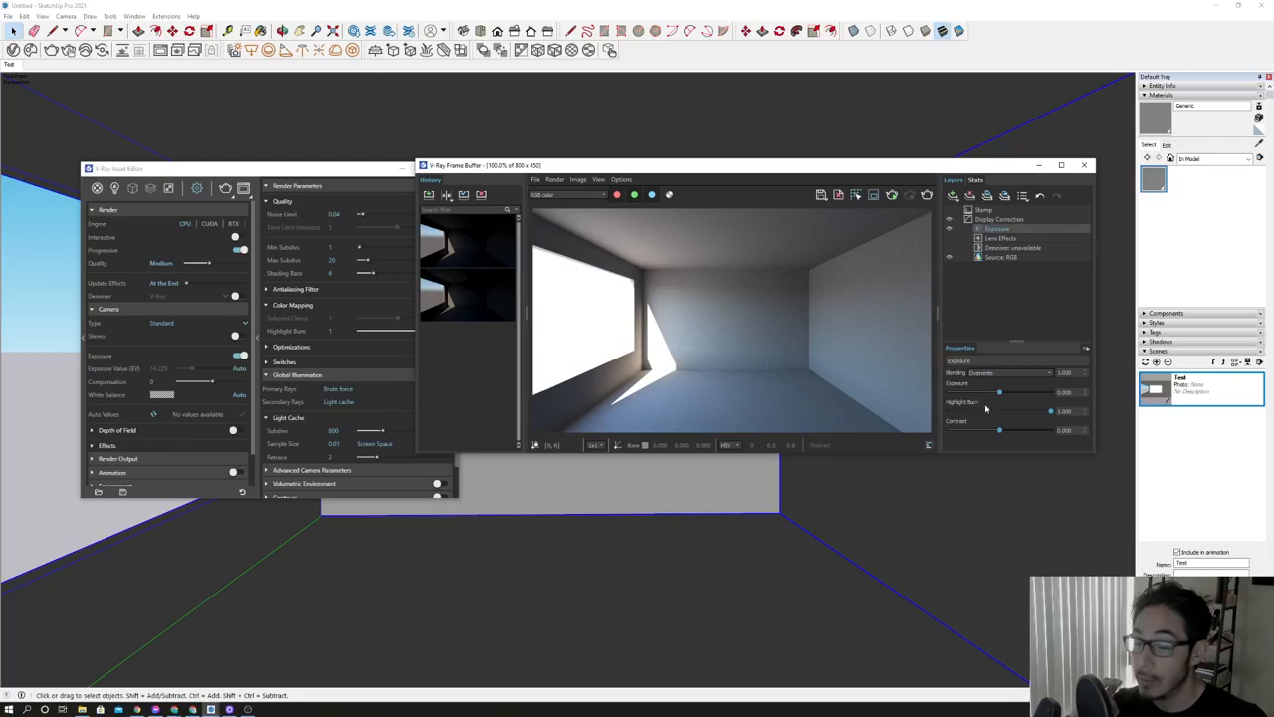
pyautogui.click(1065, 411)
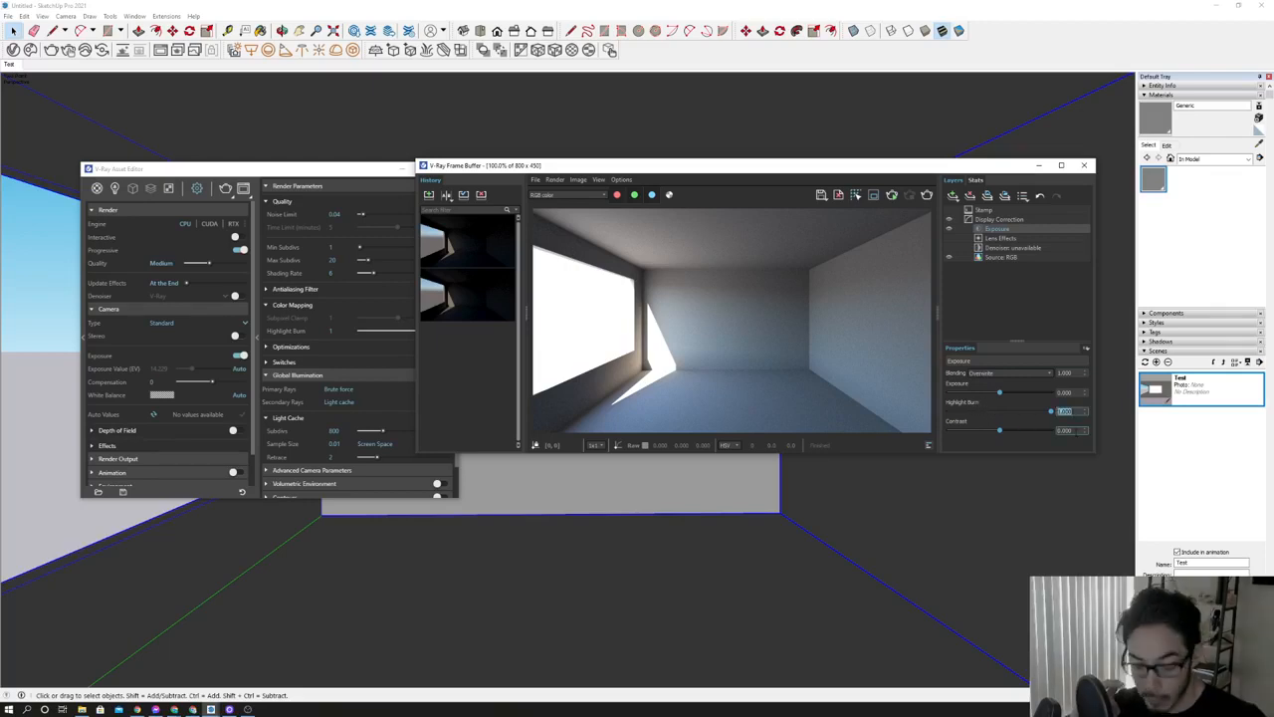
pyautogui.write('.25')
pyautogui.press('Return')
pyautogui.scroll(2, 660, 369)
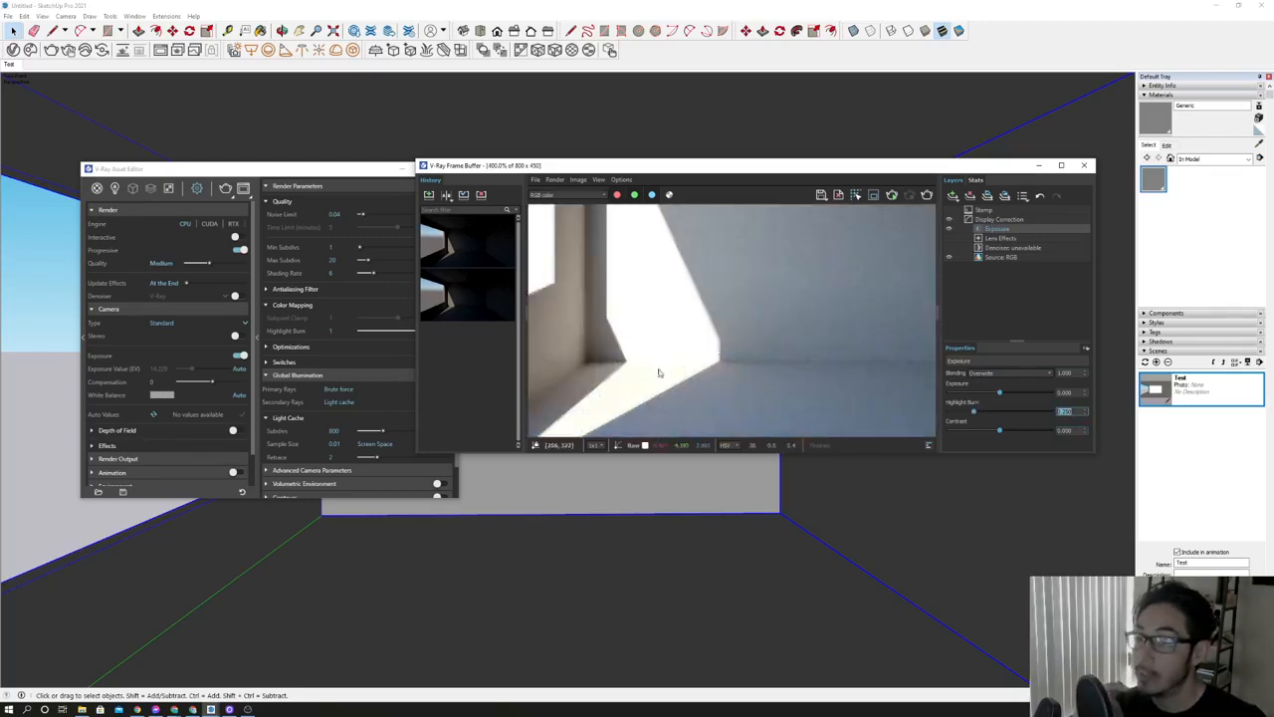
pyautogui.scroll(1, 683, 356)
pyautogui.scroll(-1, 683, 349)
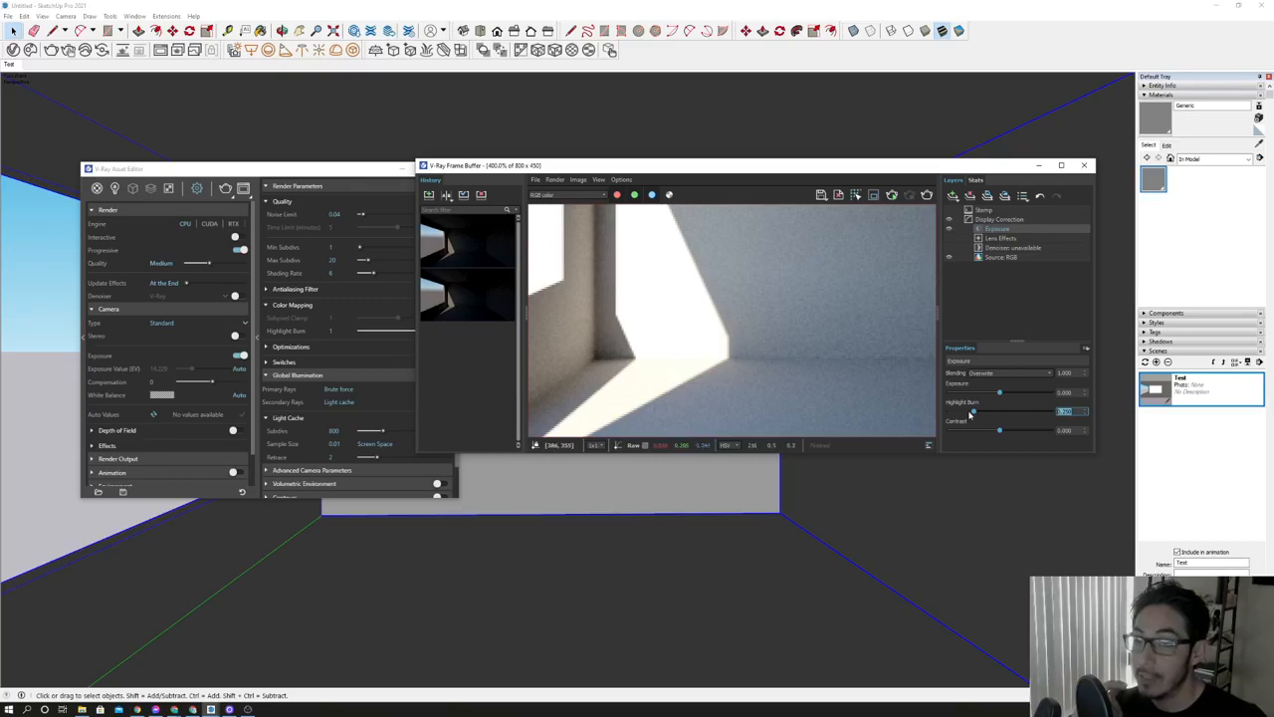
# Lower the Exposure layer's Highlight Burn to 0 and check the window and sunlight patch in the render.
pyautogui.moveTo(971, 413)
pyautogui.mouseDown()
pyautogui.moveTo(1045, 413)
pyautogui.moveTo(949, 413)
pyautogui.mouseUp()
pyautogui.scroll(-1, 771, 367)
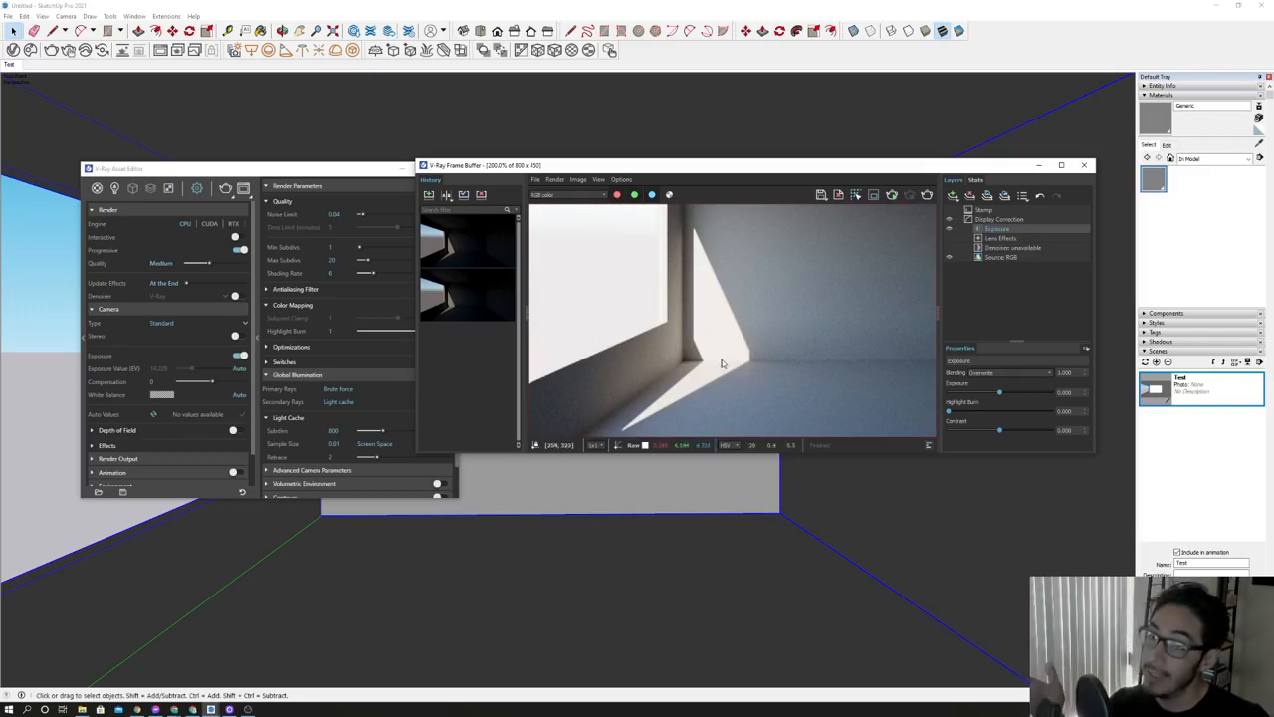
pyautogui.click(318, 332)
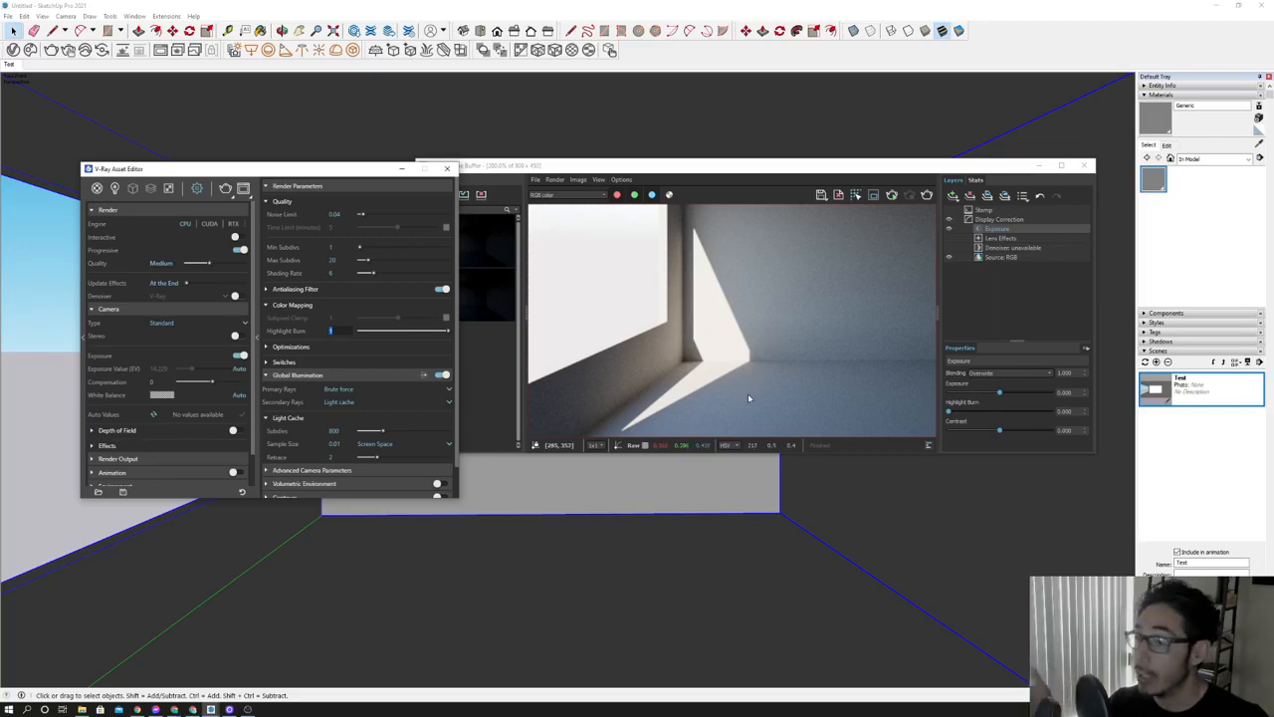
pyautogui.scroll(-2, 747, 395)
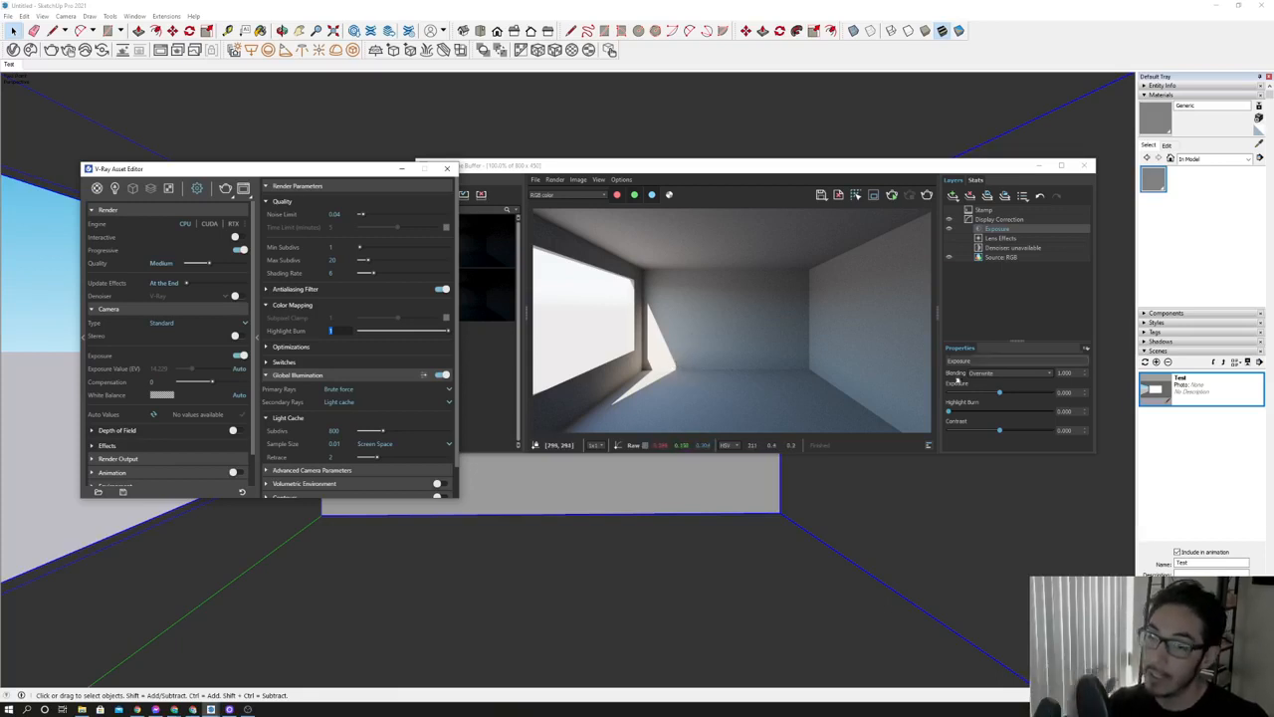
# Delete the Exposure layer from the frame buffer's corrections.
pyautogui.rightClick(1015, 230)
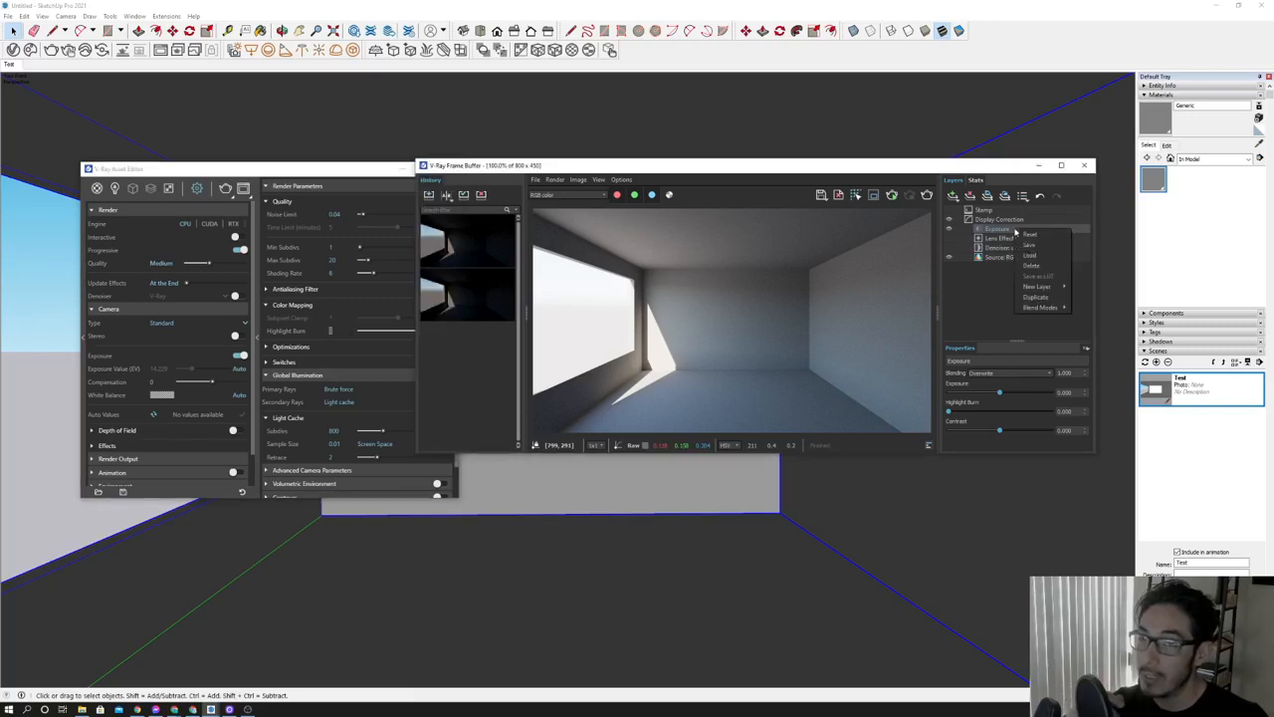
pyautogui.click(1031, 264)
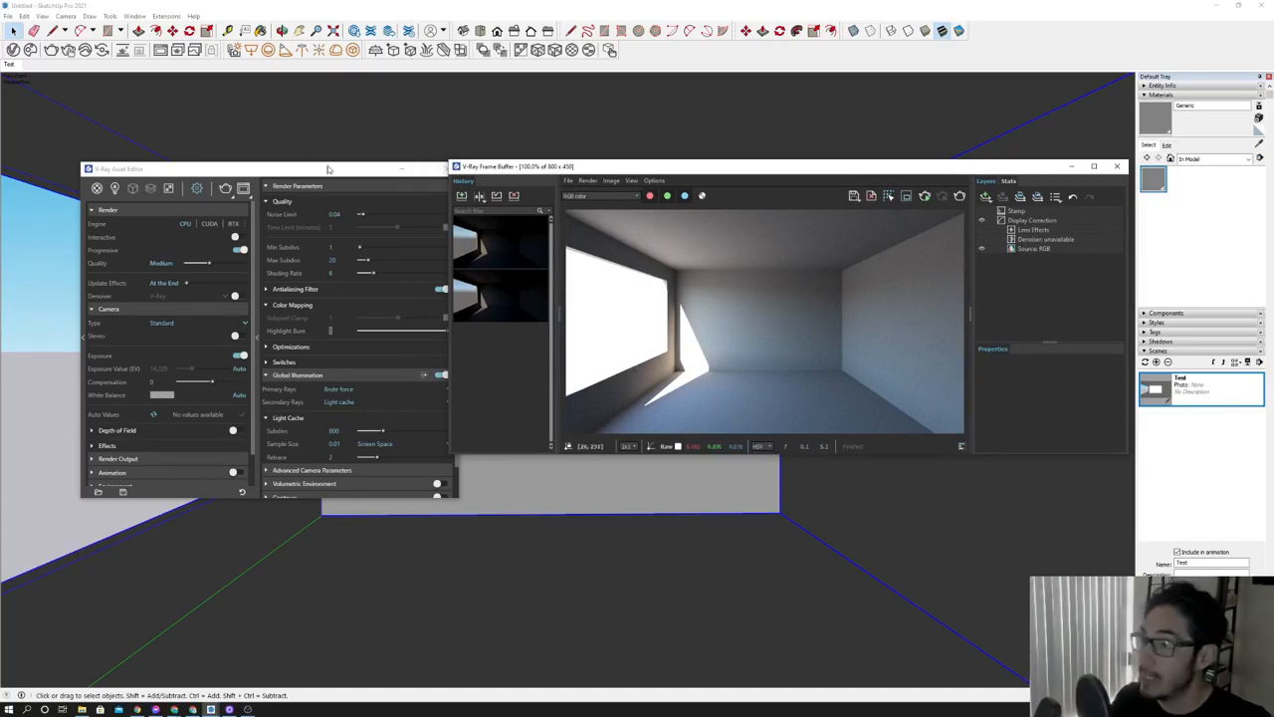
pyautogui.moveTo(327, 169); pyautogui.dragTo(305, 125)
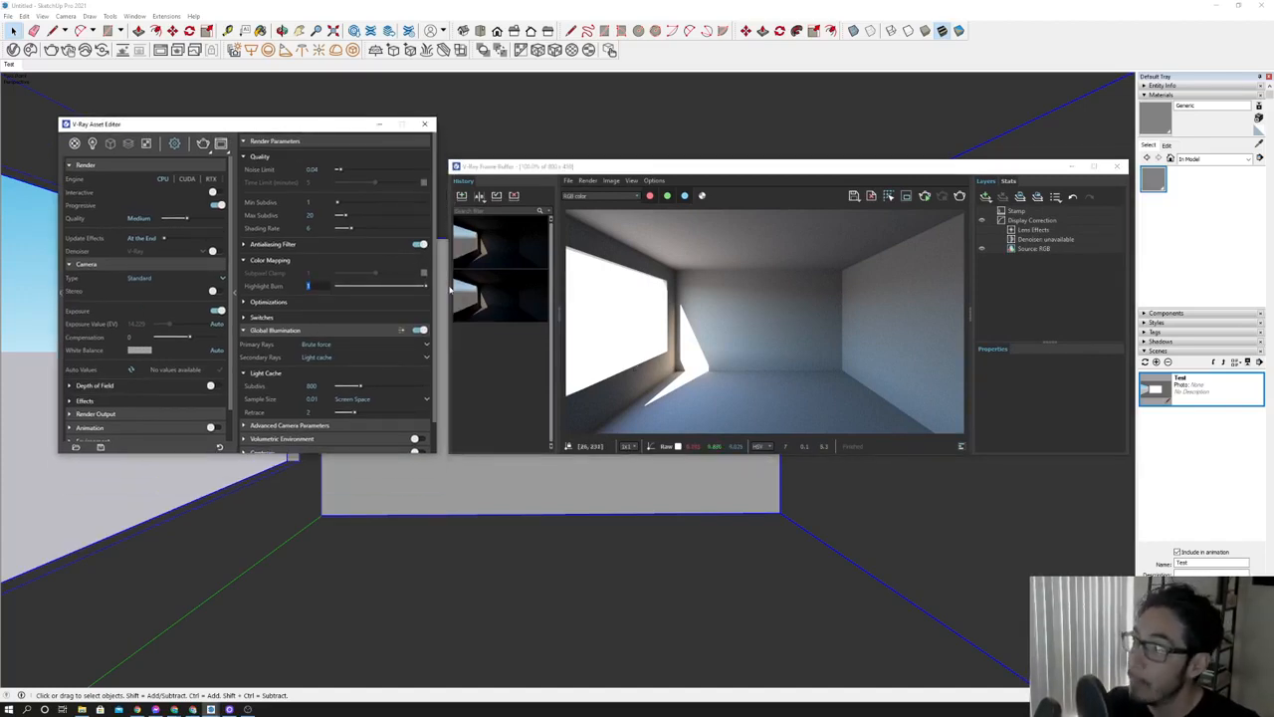
pyautogui.moveTo(665, 168); pyautogui.dragTo(701, 167)
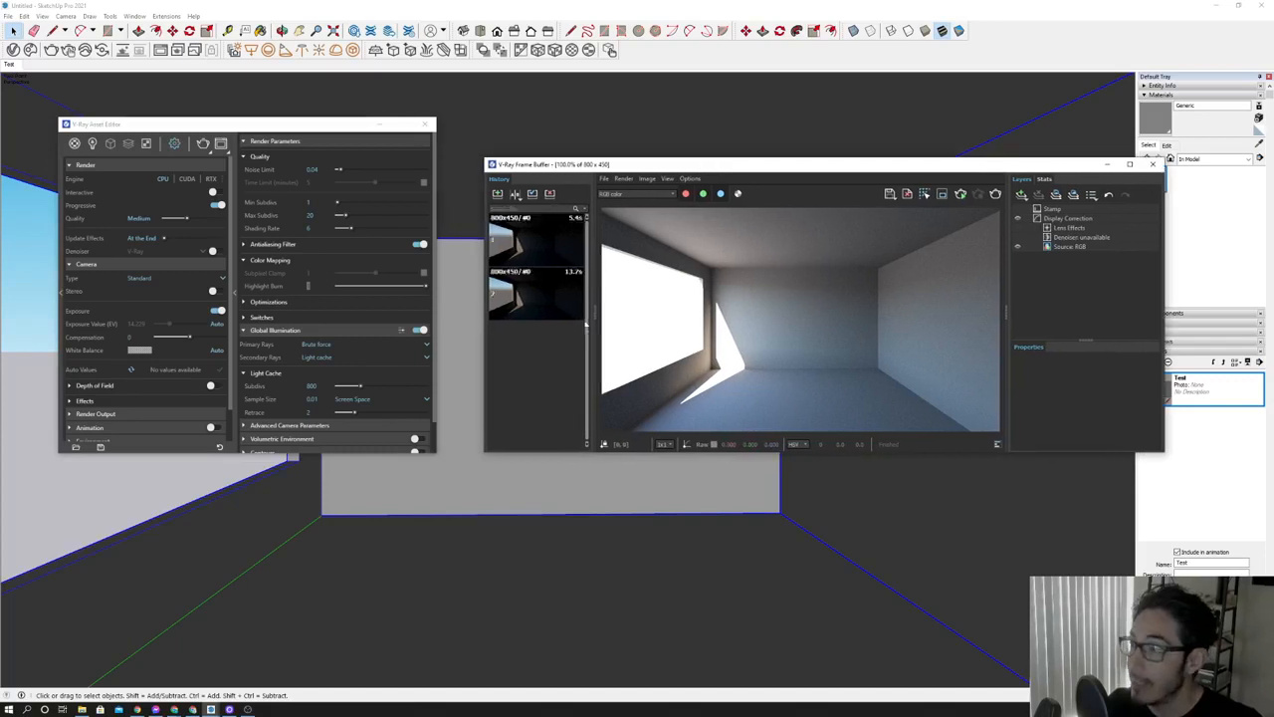
pyautogui.click(213, 127)
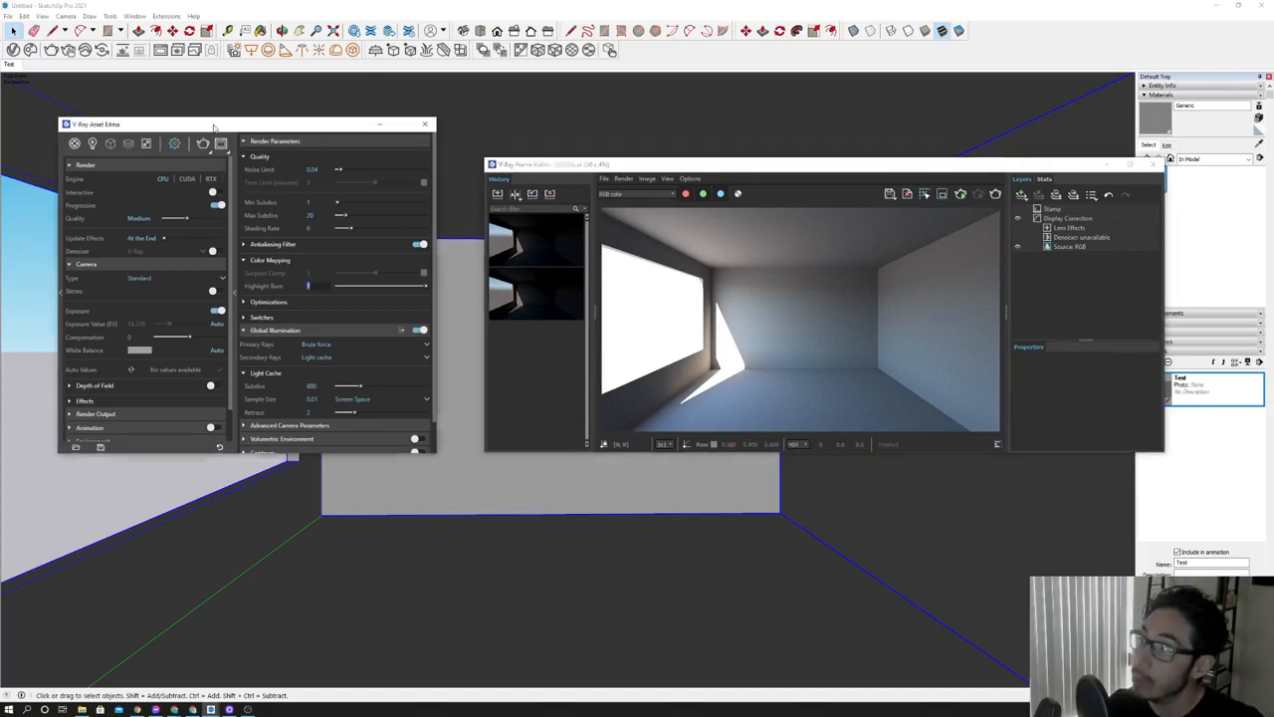
pyautogui.moveTo(213, 127); pyautogui.dragTo(376, 159)
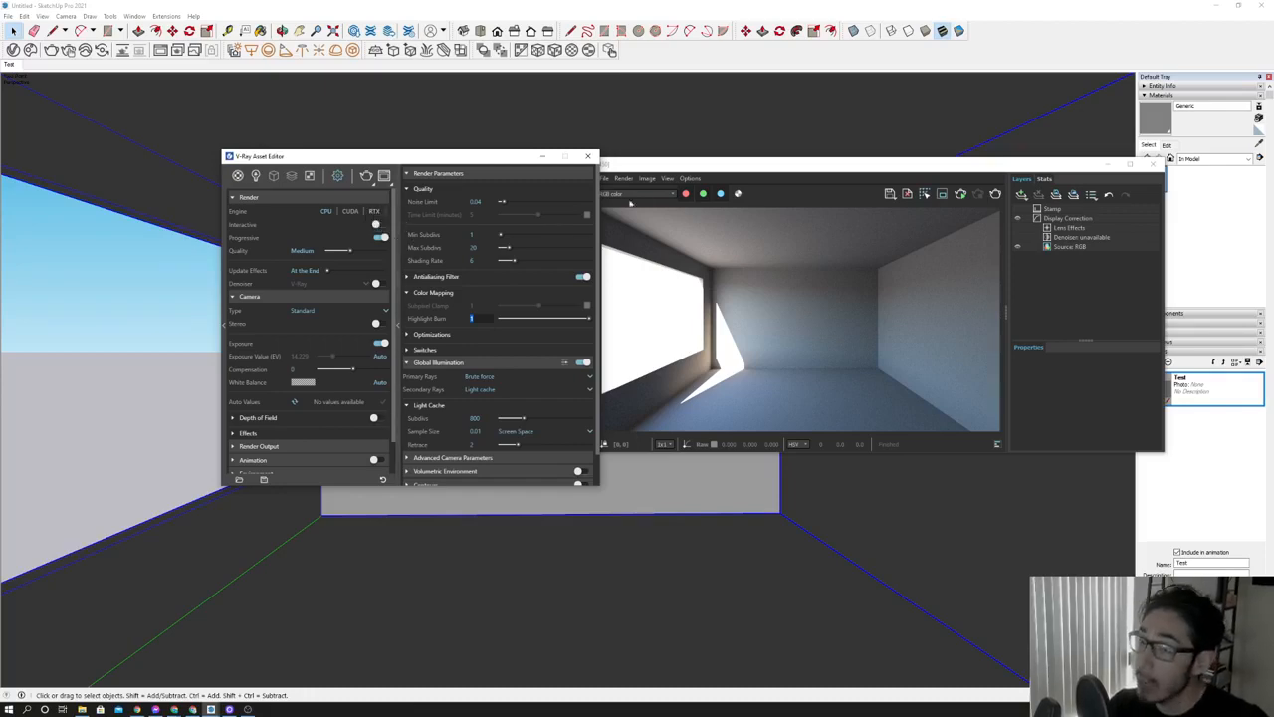
pyautogui.moveTo(664, 166); pyautogui.dragTo(712, 156)
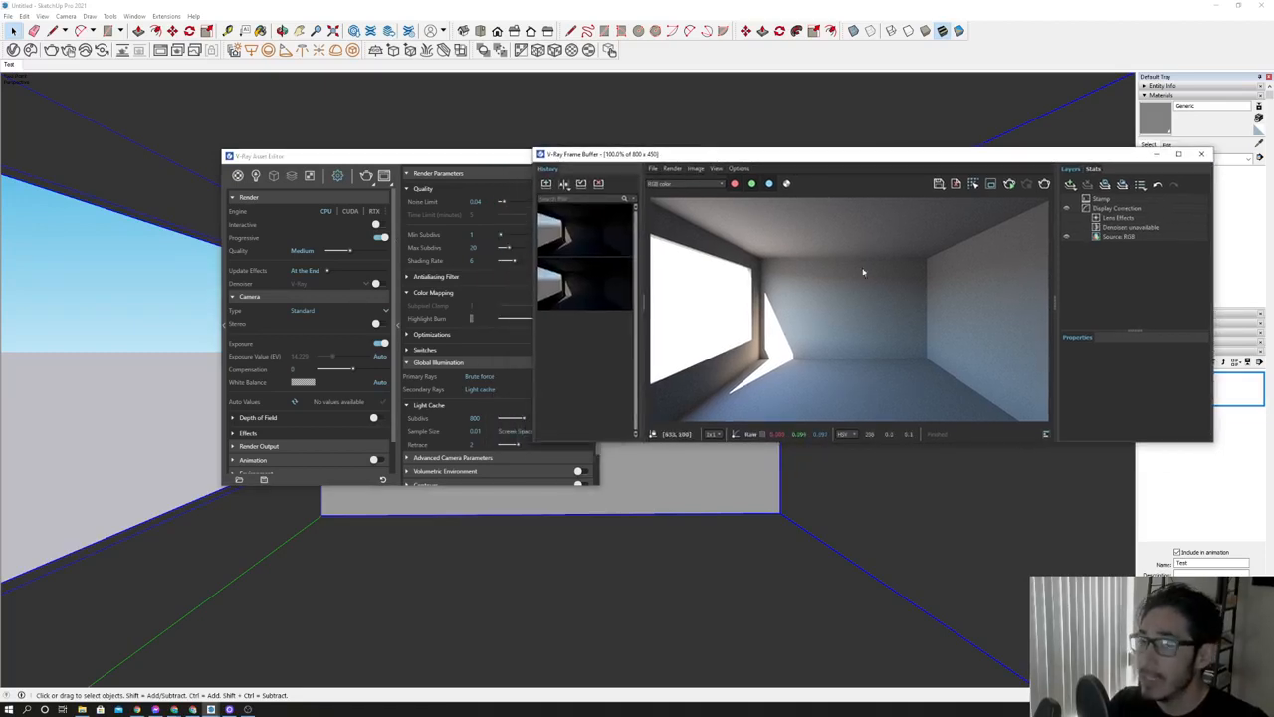
# Return the camera's Exposure Value and White Balance from Auto to manual, keep Exposure on, and enable Interactive rendering.
pyautogui.click(378, 342)
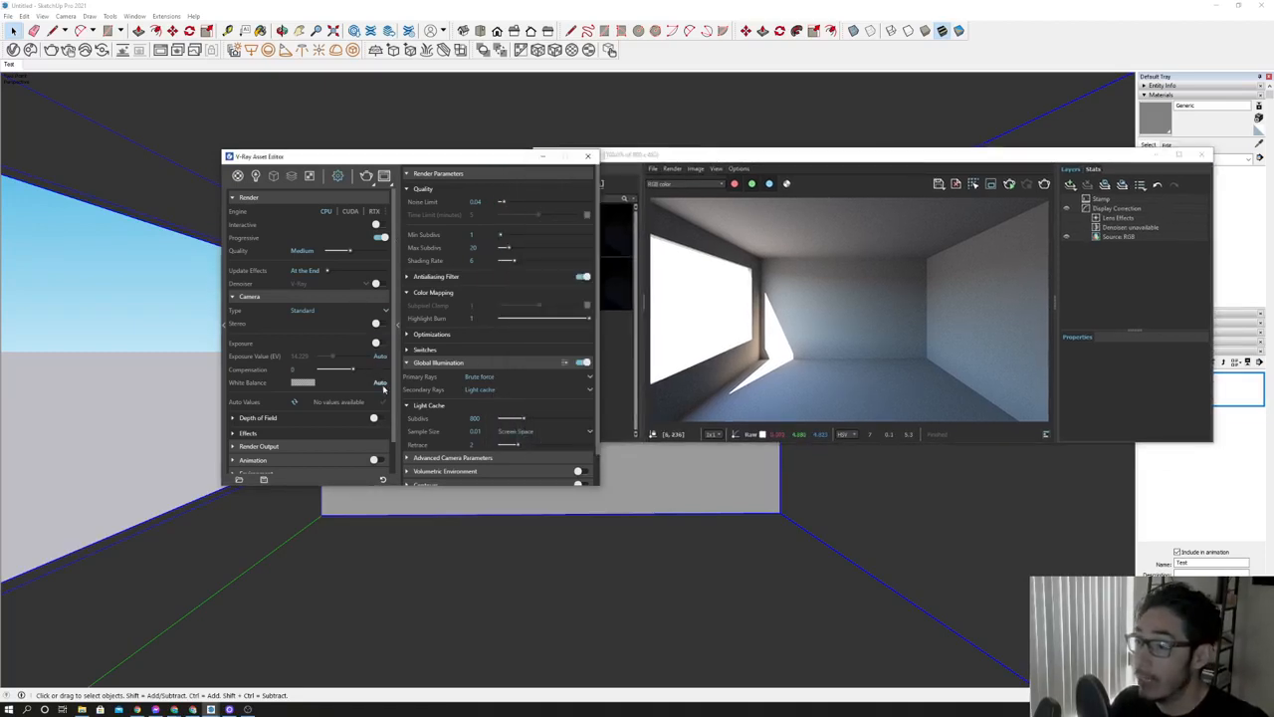
pyautogui.click(377, 342)
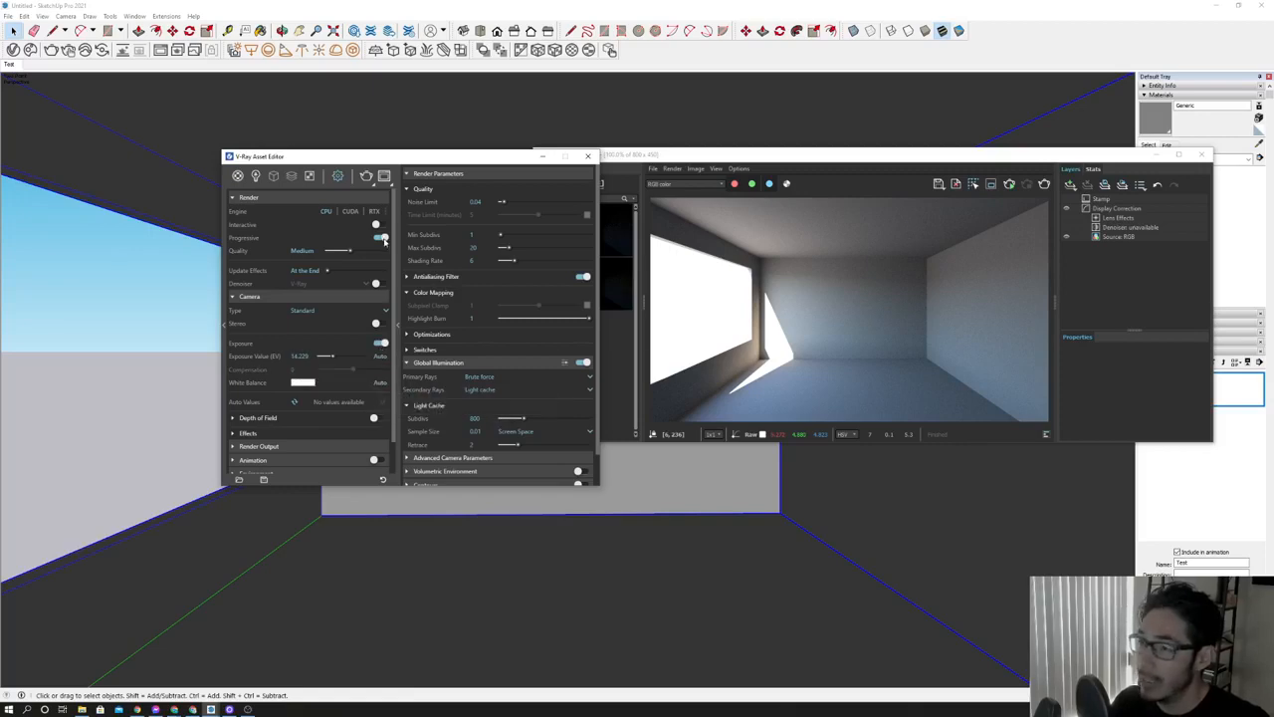
pyautogui.click(380, 225)
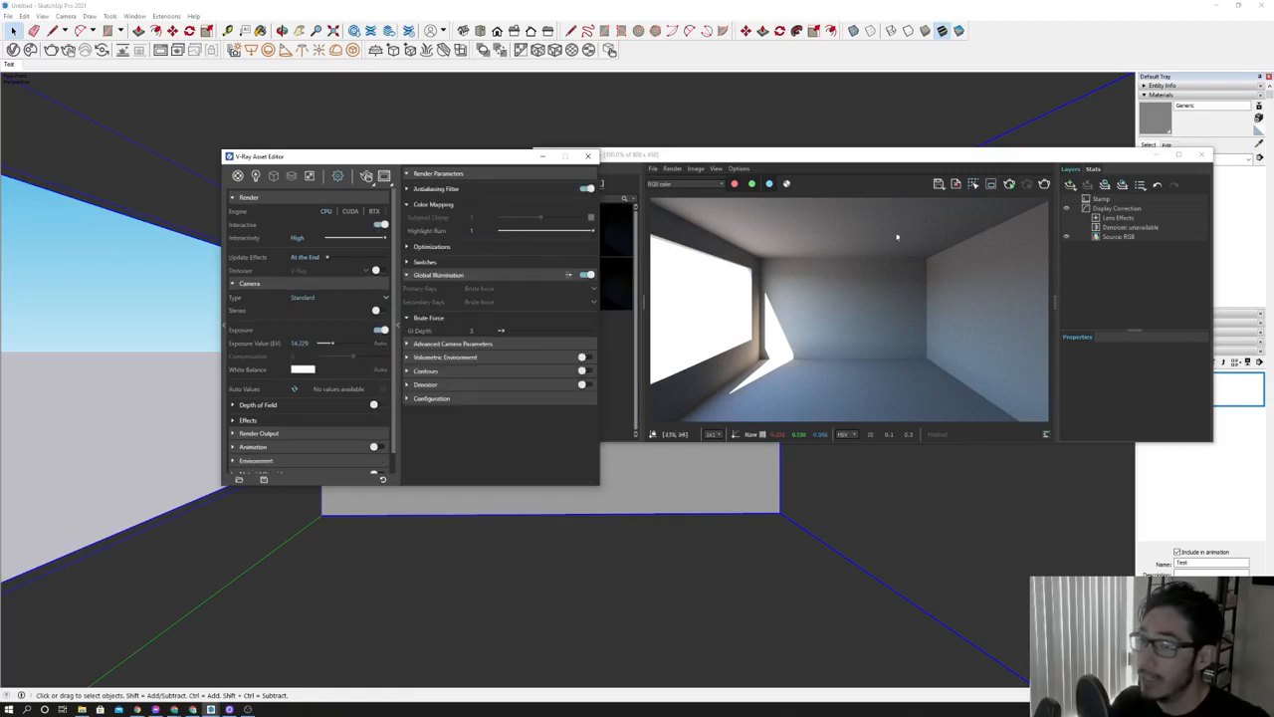
# Place the settings and frame buffer windows side by side, start the interactive render and inspect the dark back wall.
pyautogui.moveTo(752, 157); pyautogui.dragTo(810, 162)
pyautogui.moveTo(451, 159); pyautogui.dragTo(363, 158)
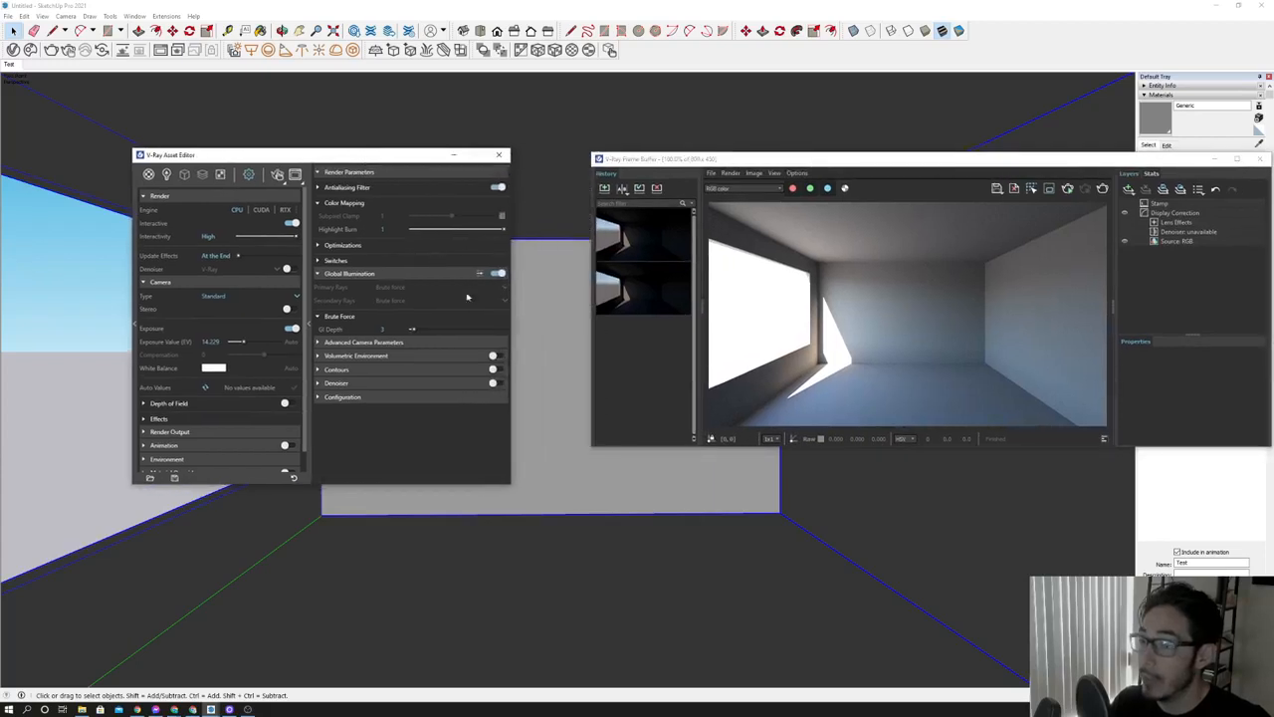
pyautogui.click(1067, 189)
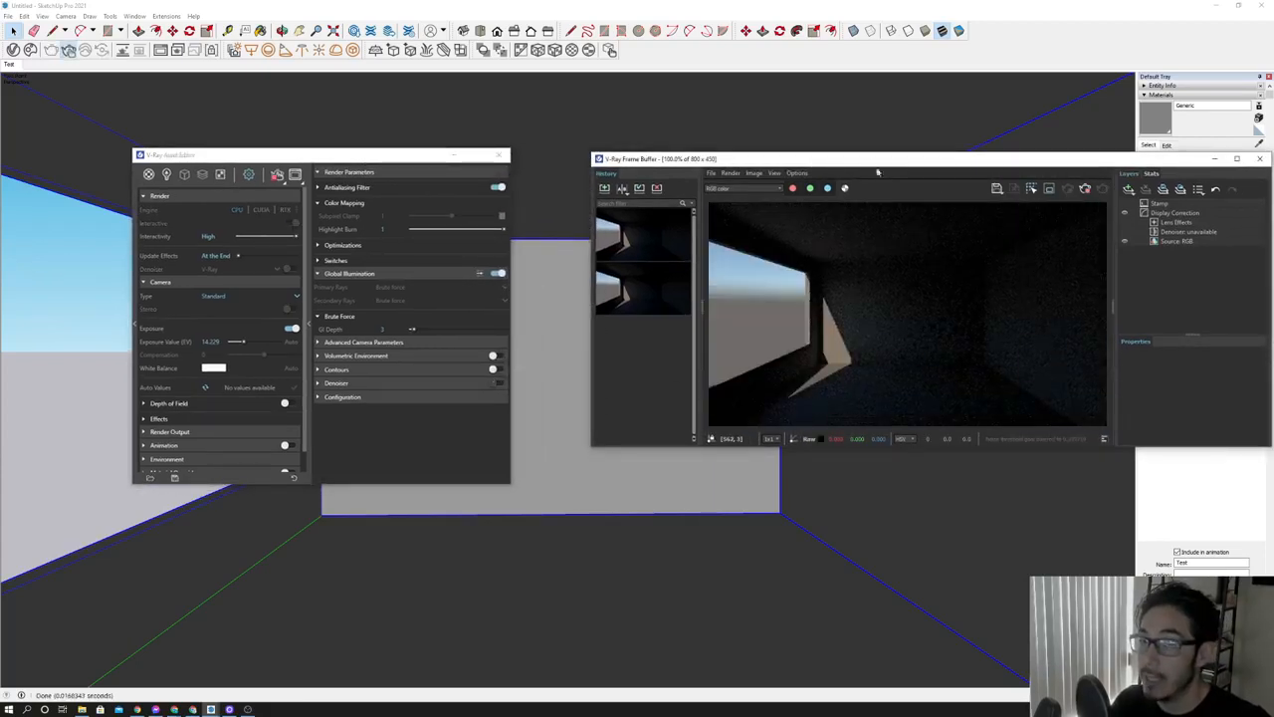
pyautogui.moveTo(870, 159); pyautogui.dragTo(800, 154)
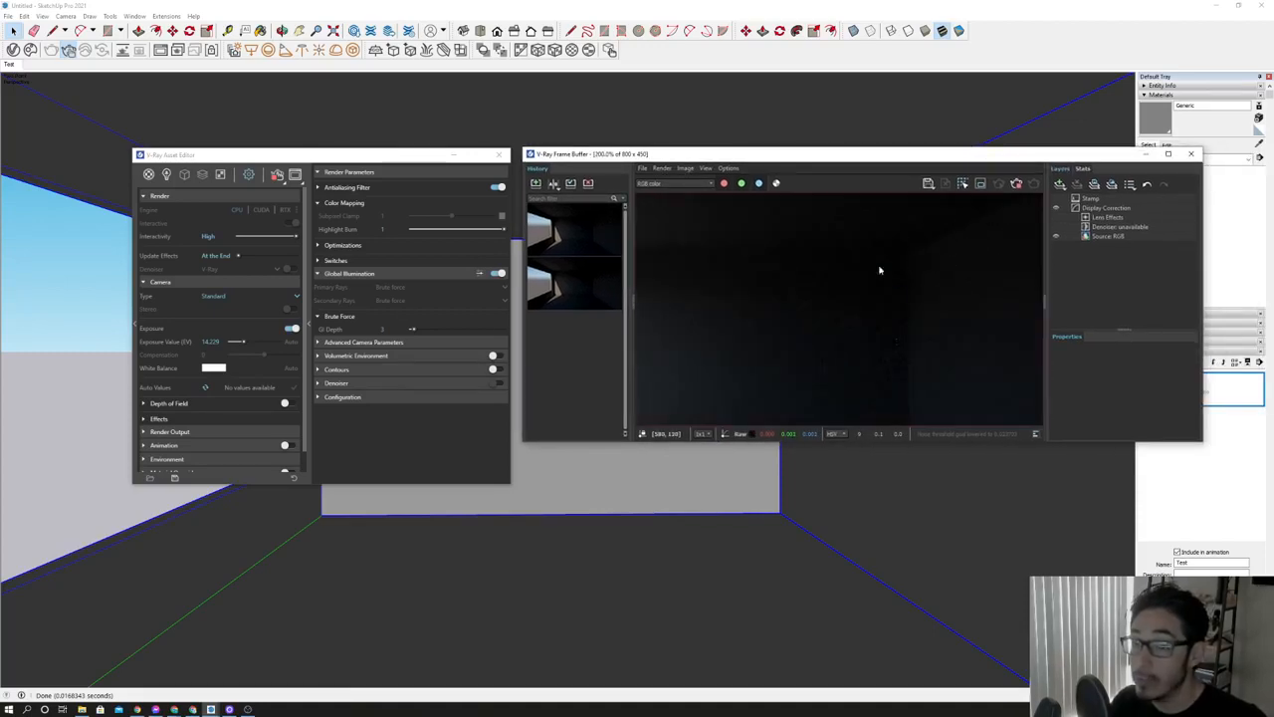
pyautogui.scroll(-2, 878, 275)
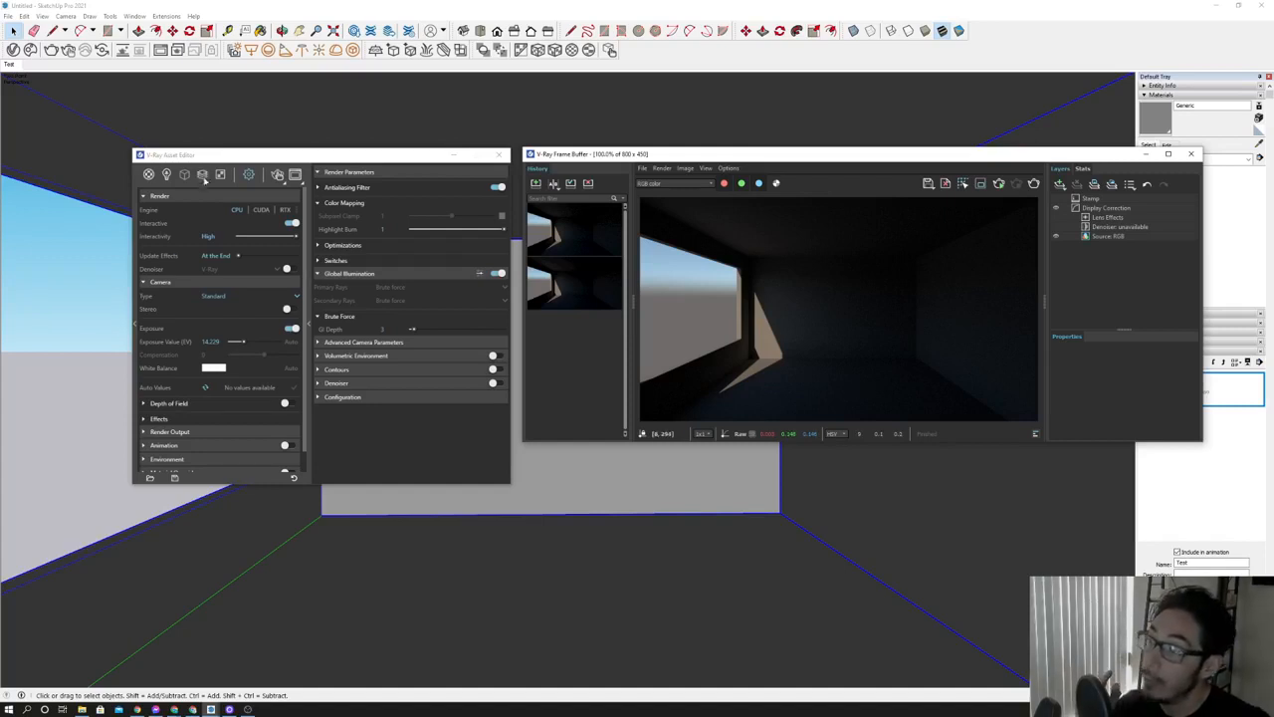
# Enable the denoiser in the render settings and open its list of denoiser engines.
pyautogui.moveTo(214, 158); pyautogui.dragTo(224, 142)
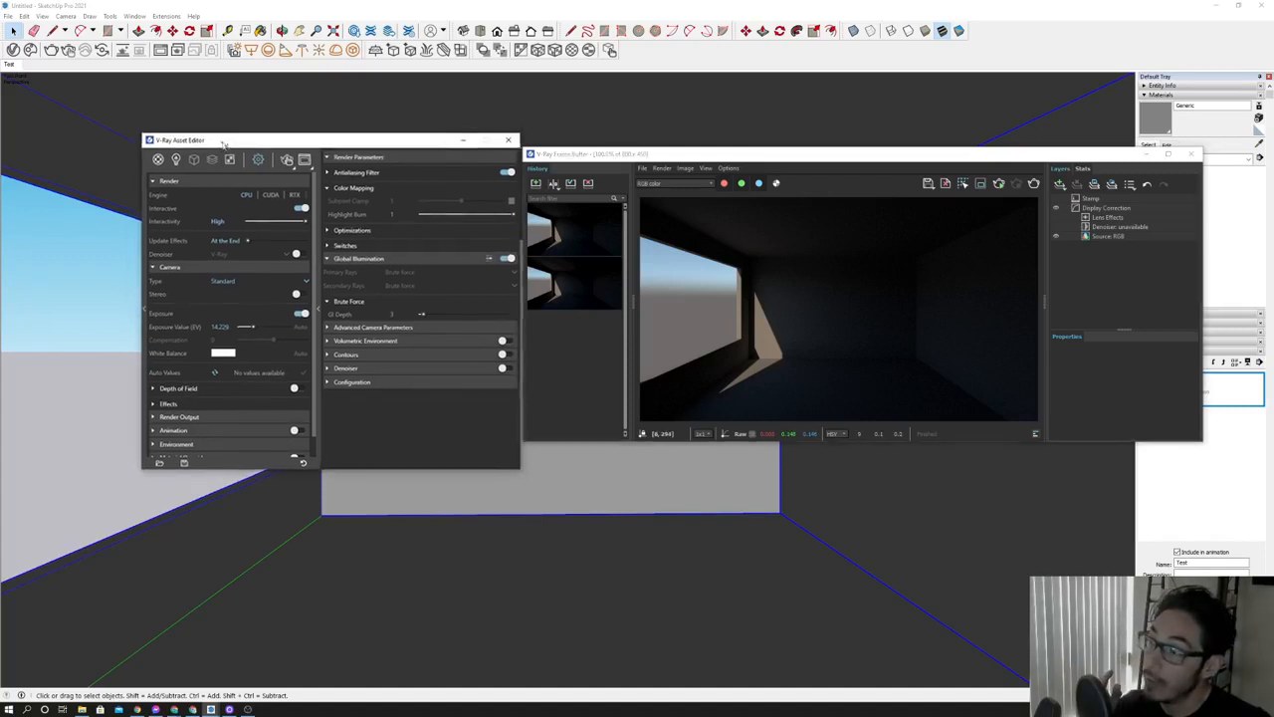
pyautogui.click(299, 254)
pyautogui.click(283, 255)
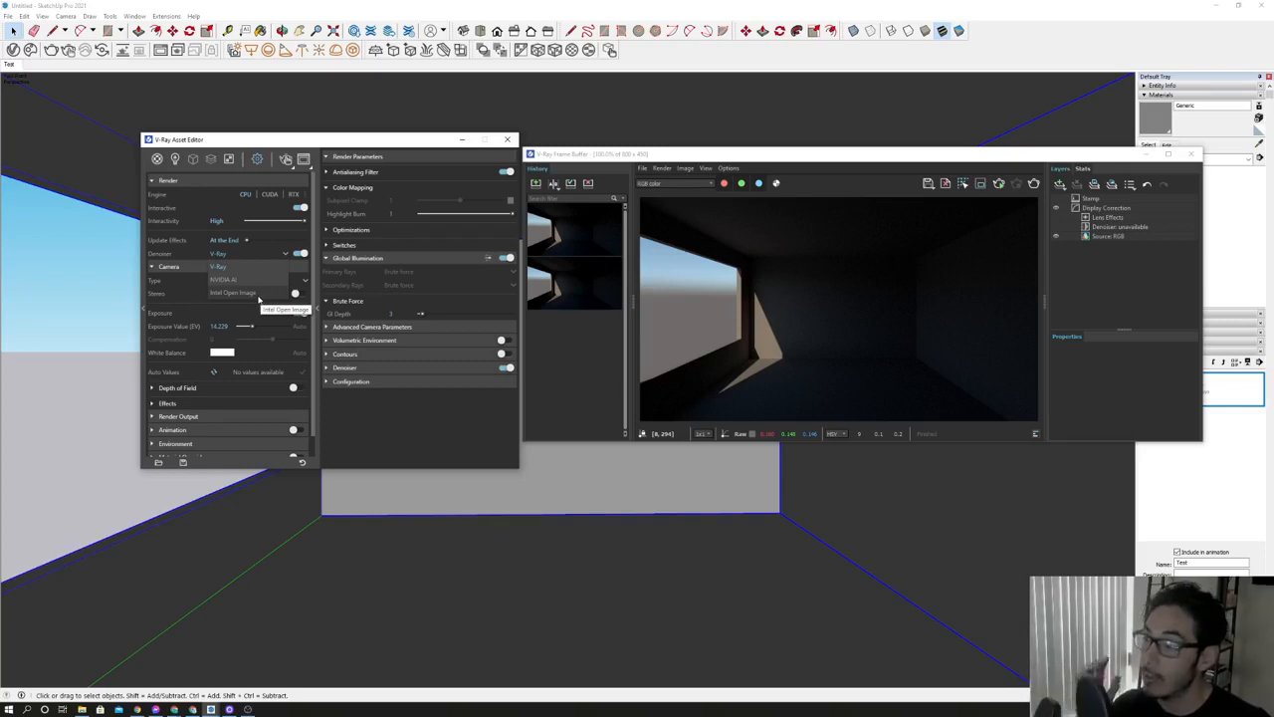
pyautogui.moveTo(575, 155); pyautogui.dragTo(615, 151)
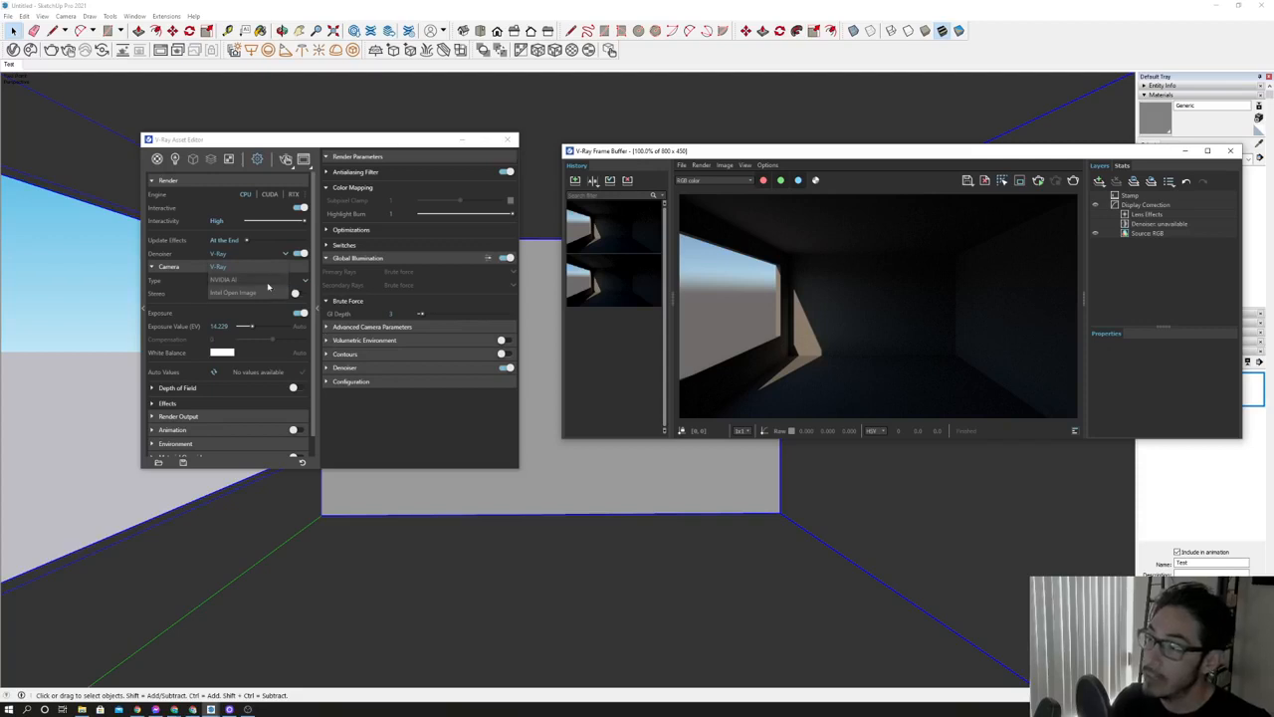
pyautogui.click(366, 145)
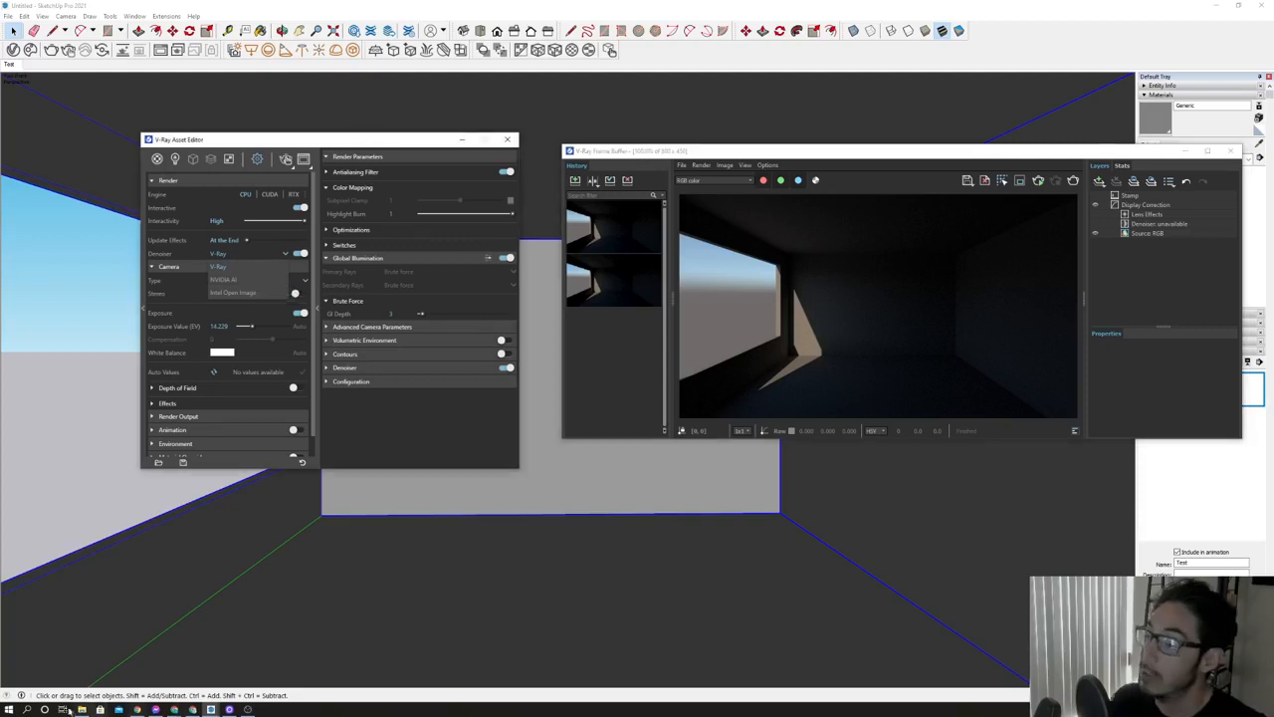
# Open the Windows Task Manager, examine the performance pages of the CPU and both GPUs, and minimize it.
pyautogui.rightClick(340, 708)
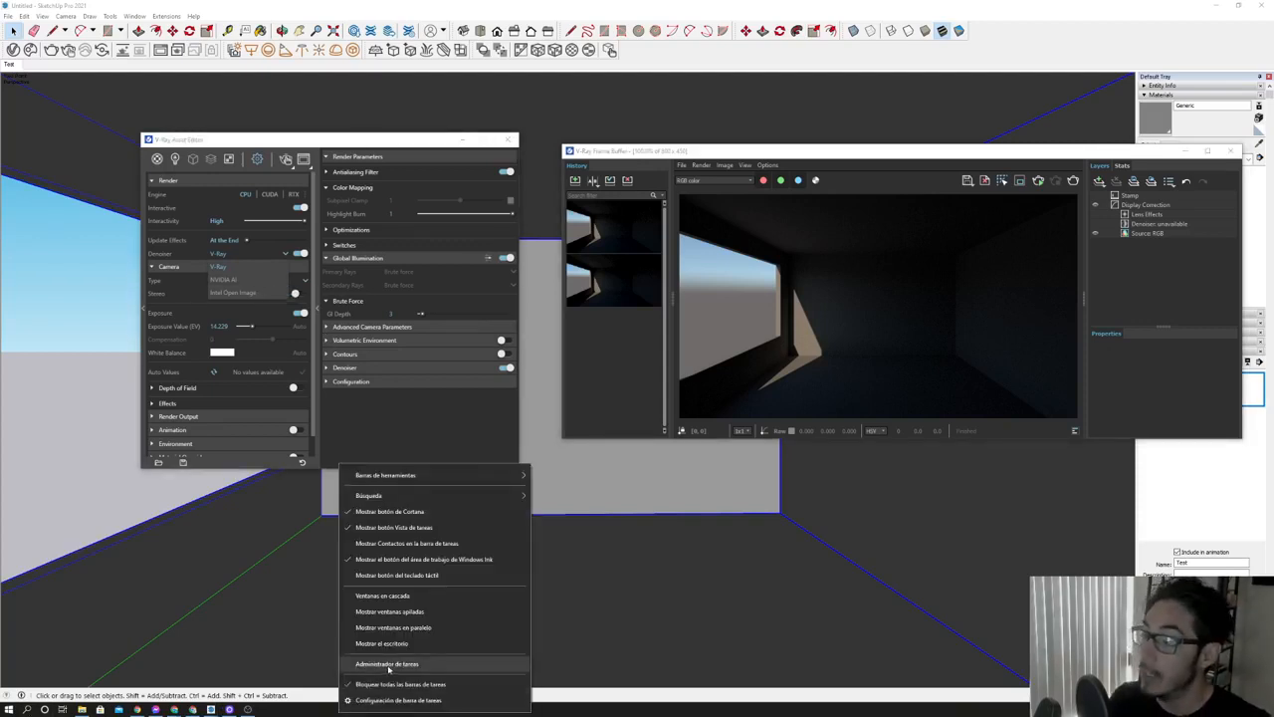
pyautogui.click(387, 664)
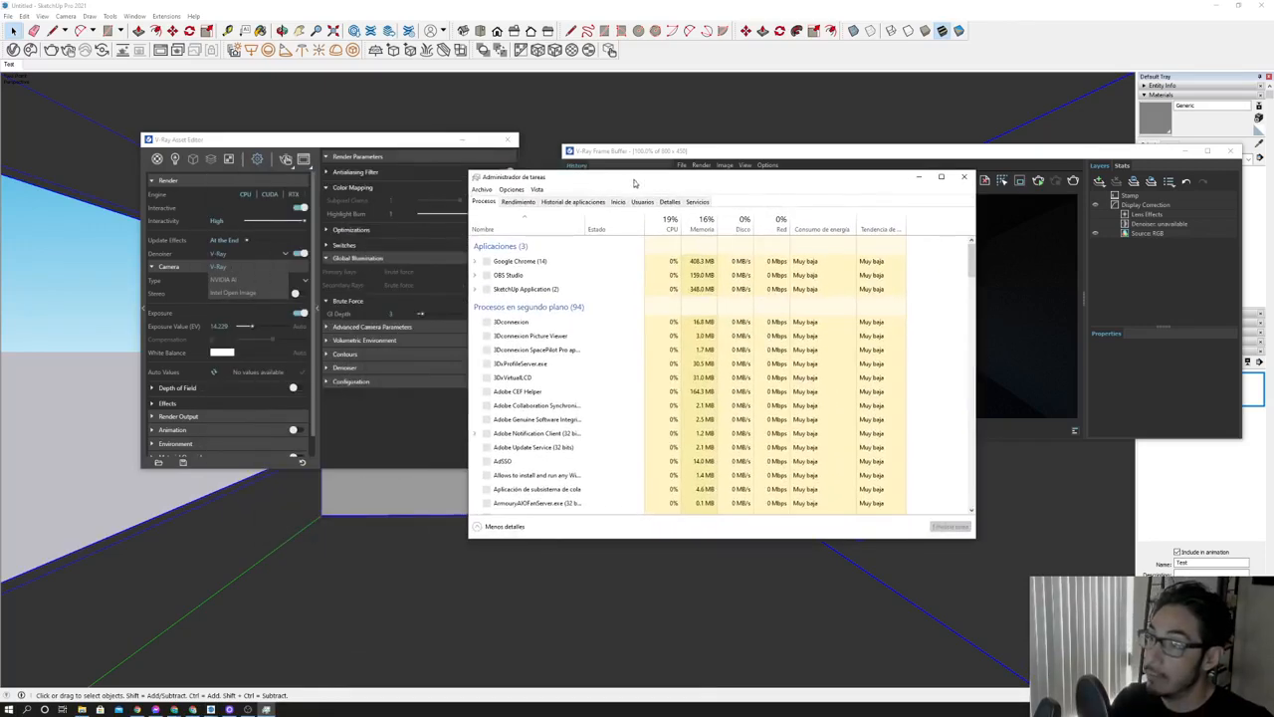
pyautogui.click(517, 201)
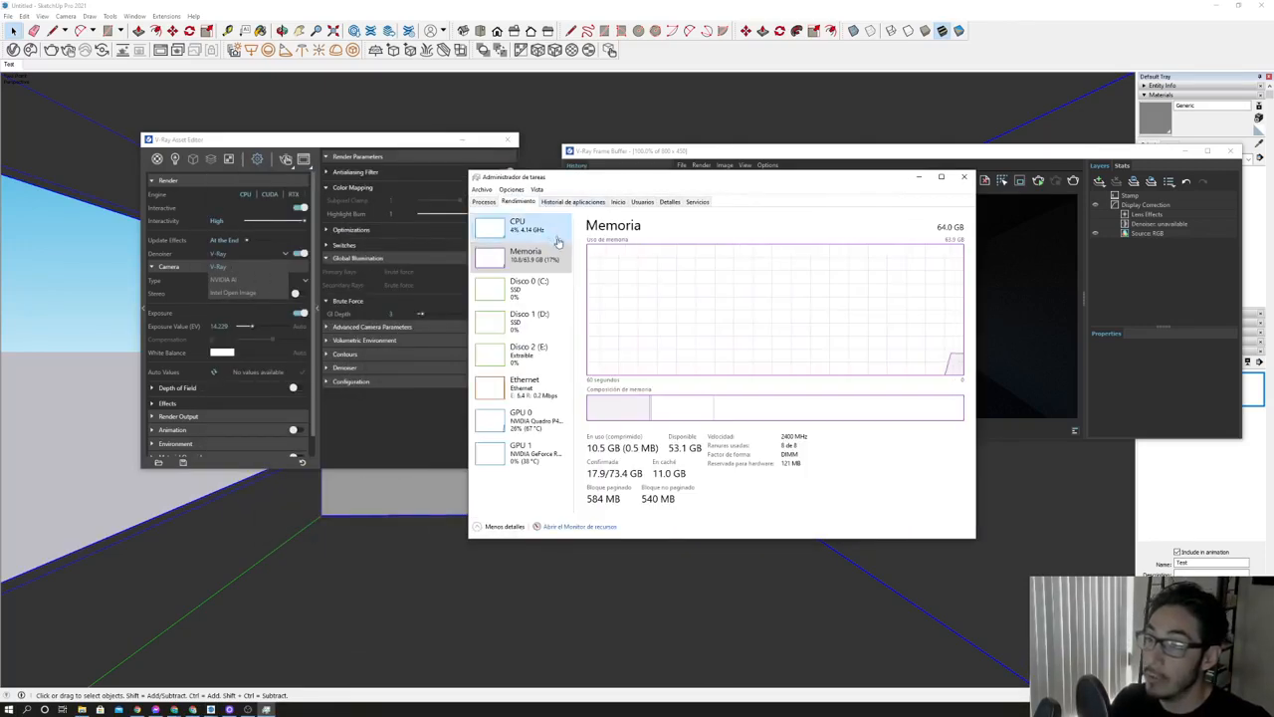
pyautogui.click(537, 229)
pyautogui.moveTo(774, 187); pyautogui.dragTo(786, 239)
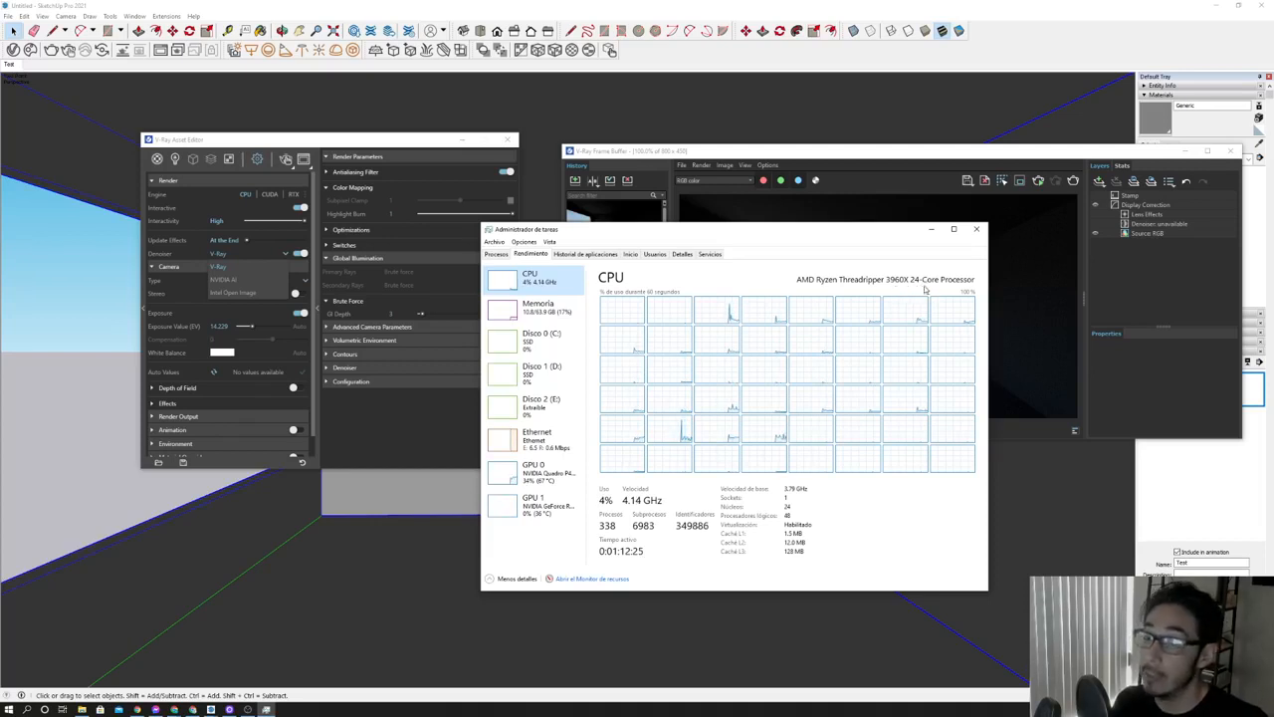
pyautogui.click(536, 471)
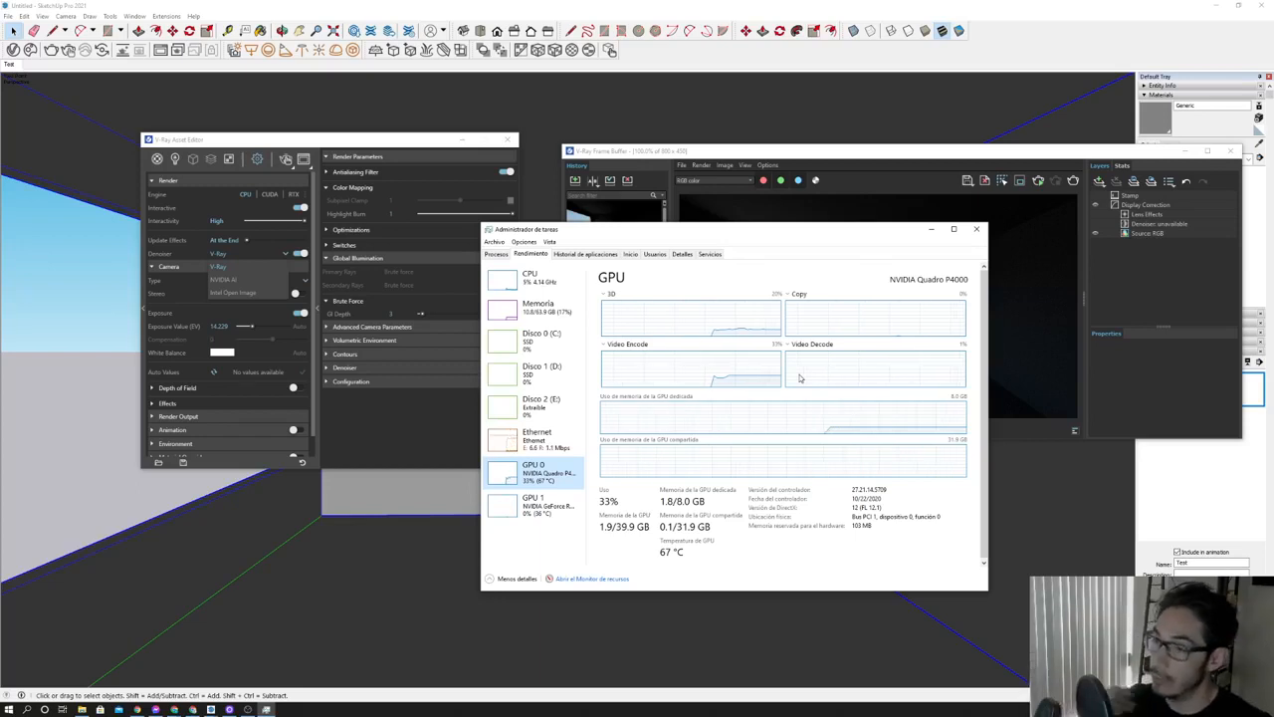
pyautogui.click(538, 503)
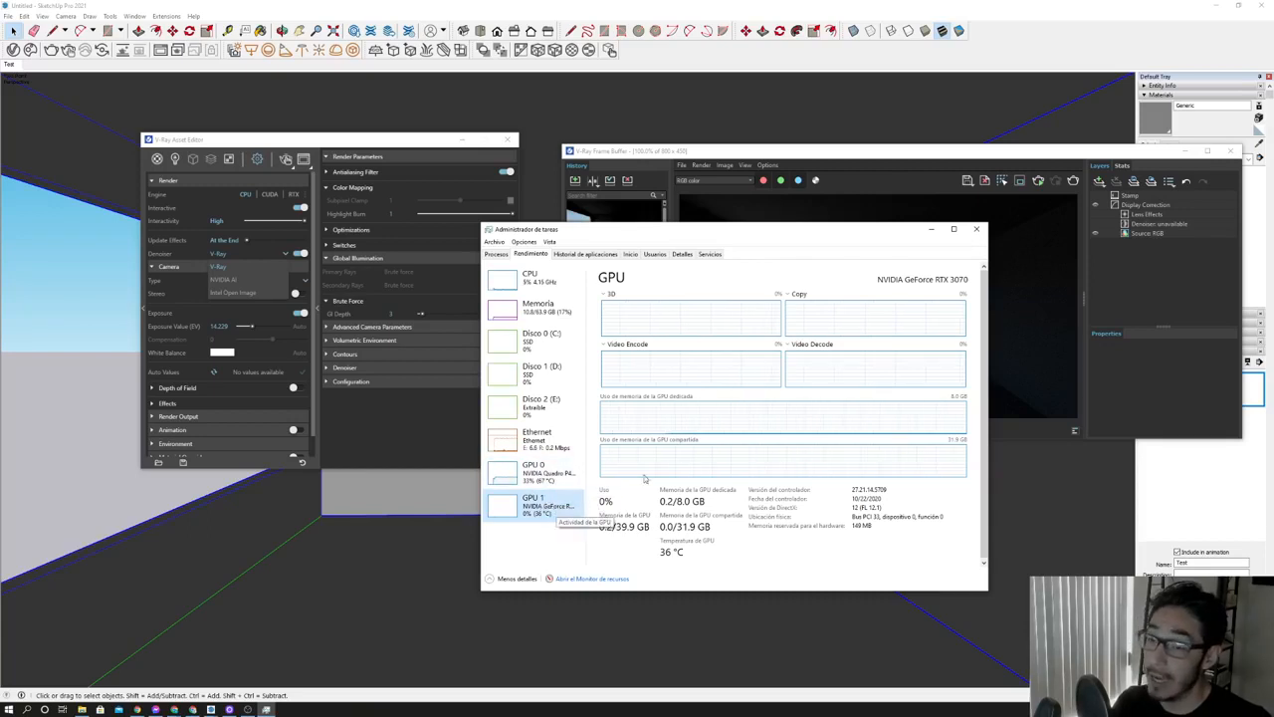
pyautogui.click(931, 229)
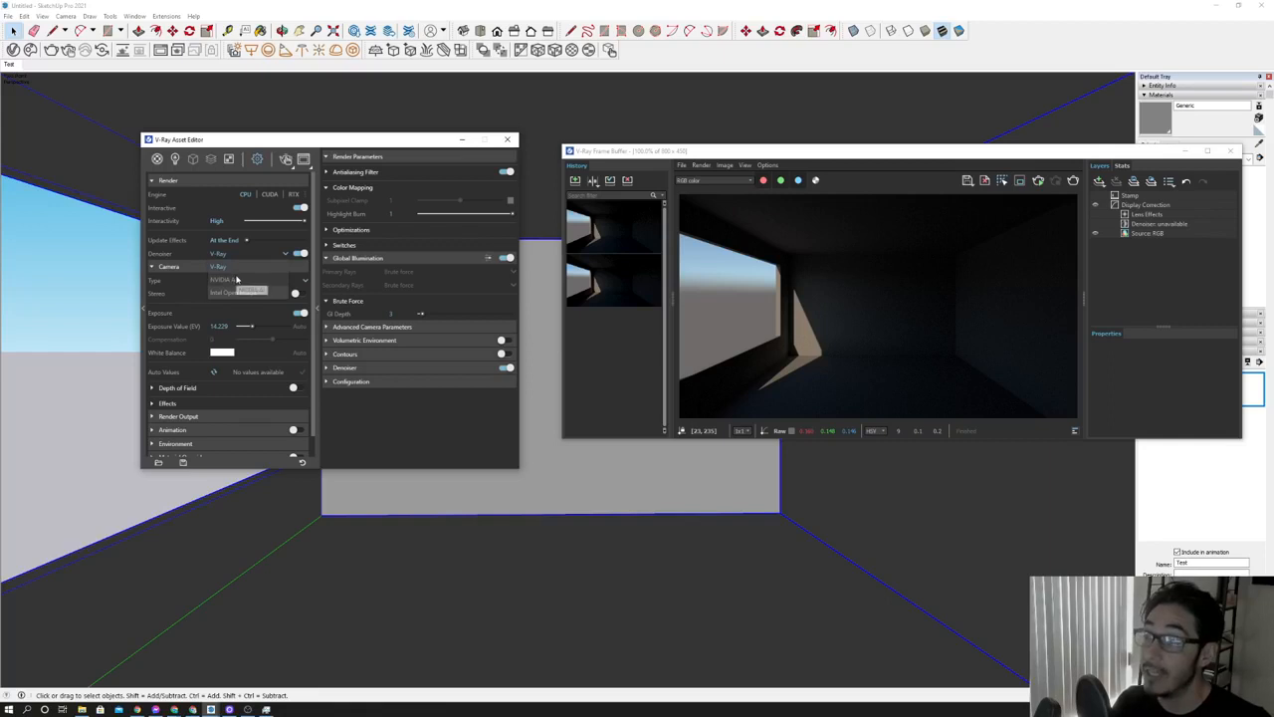
# Set the denoiser engine to NVIDIA AI.
pyautogui.moveTo(259, 139); pyautogui.dragTo(324, 141)
pyautogui.click(302, 281)
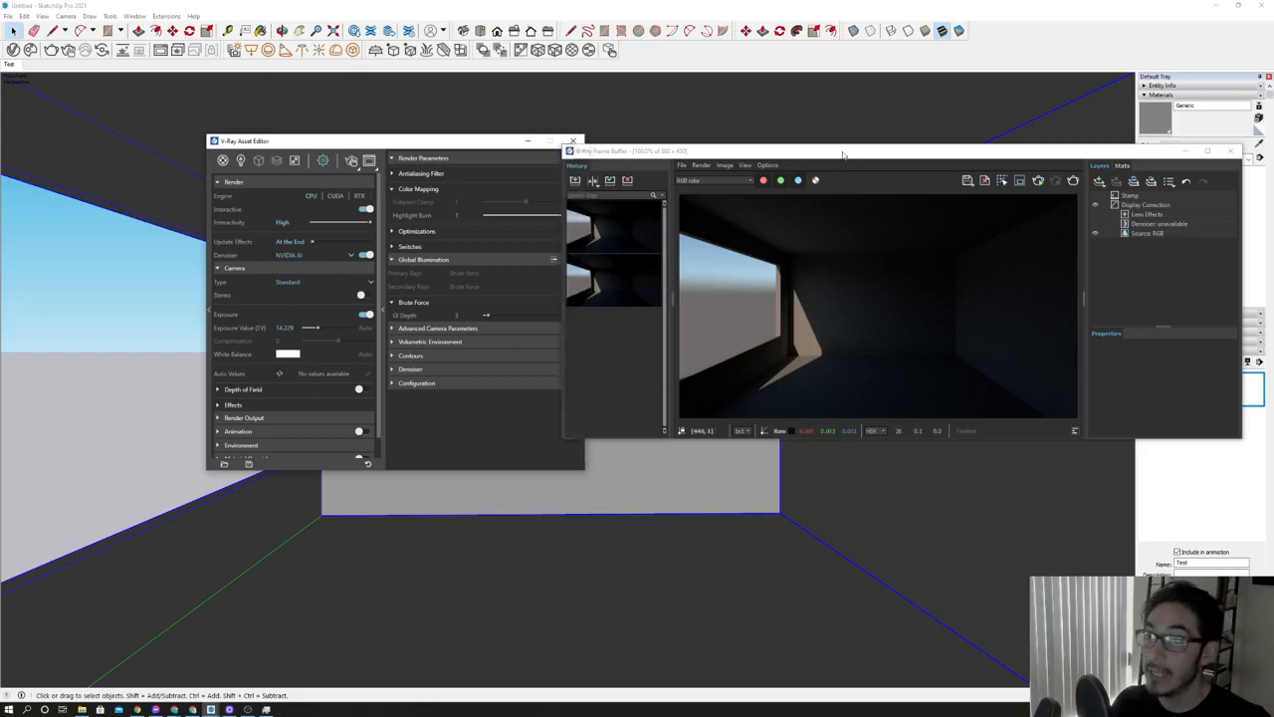
# Move the settings and frame buffer windows apart, turn on the safe frame and set the output image width to 1500.
pyautogui.moveTo(852, 151); pyautogui.dragTo(691, 193)
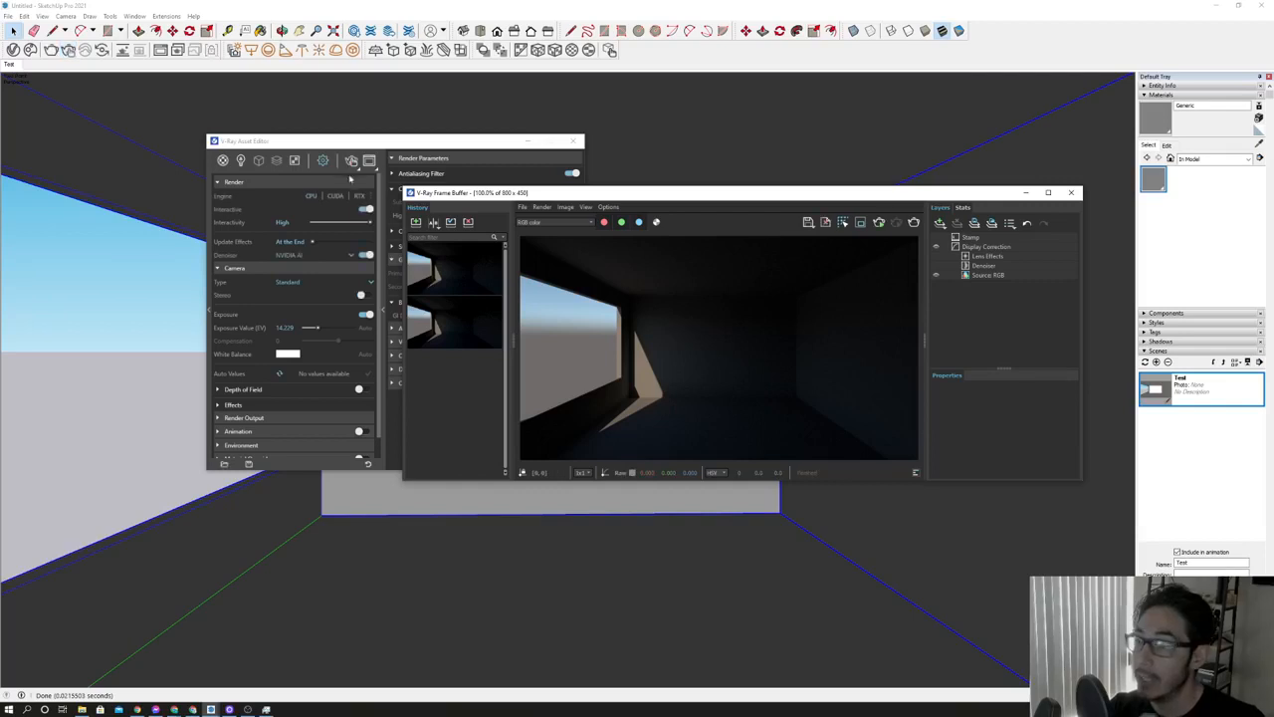
pyautogui.moveTo(318, 142); pyautogui.dragTo(275, 133)
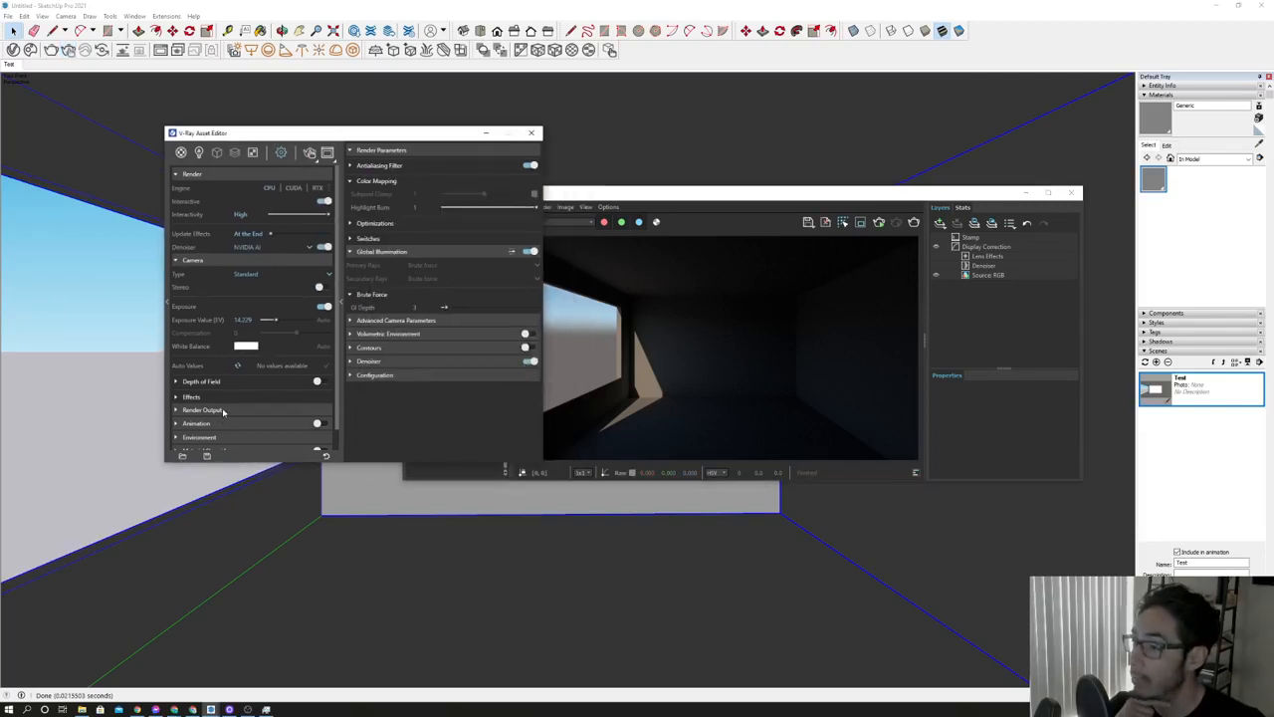
pyautogui.click(202, 410)
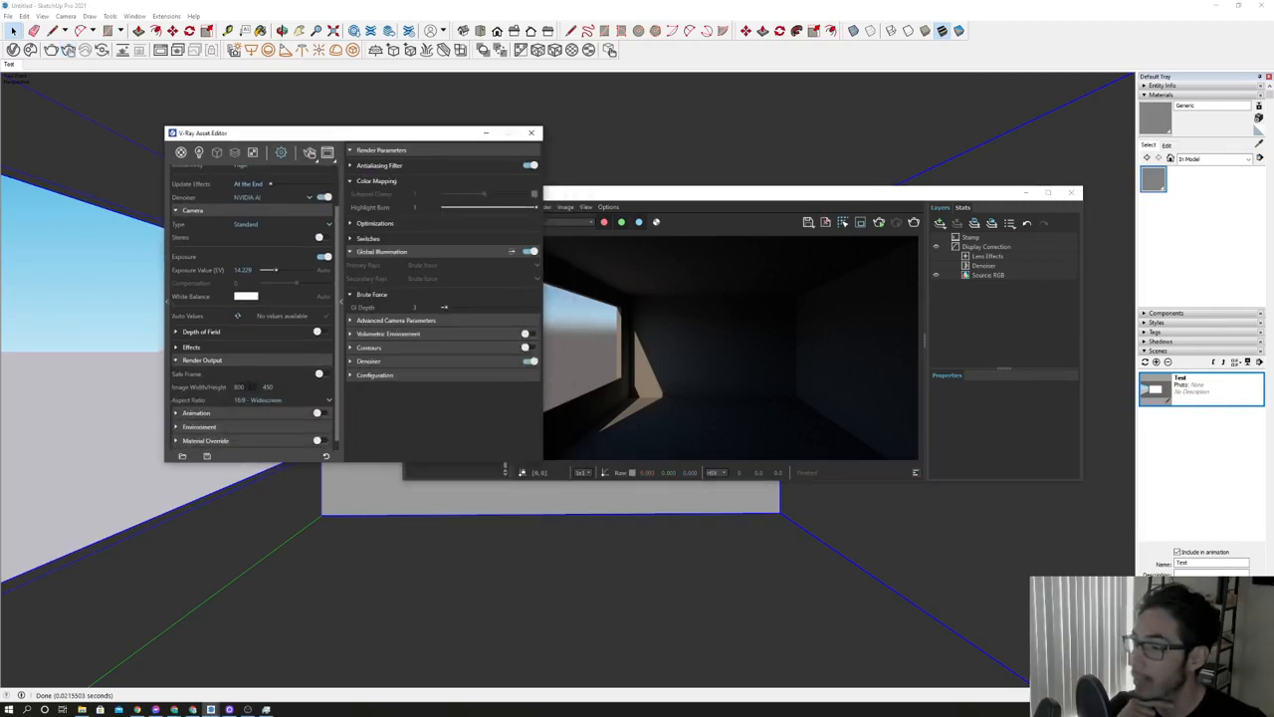
pyautogui.click(322, 374)
pyautogui.doubleClick(239, 386)
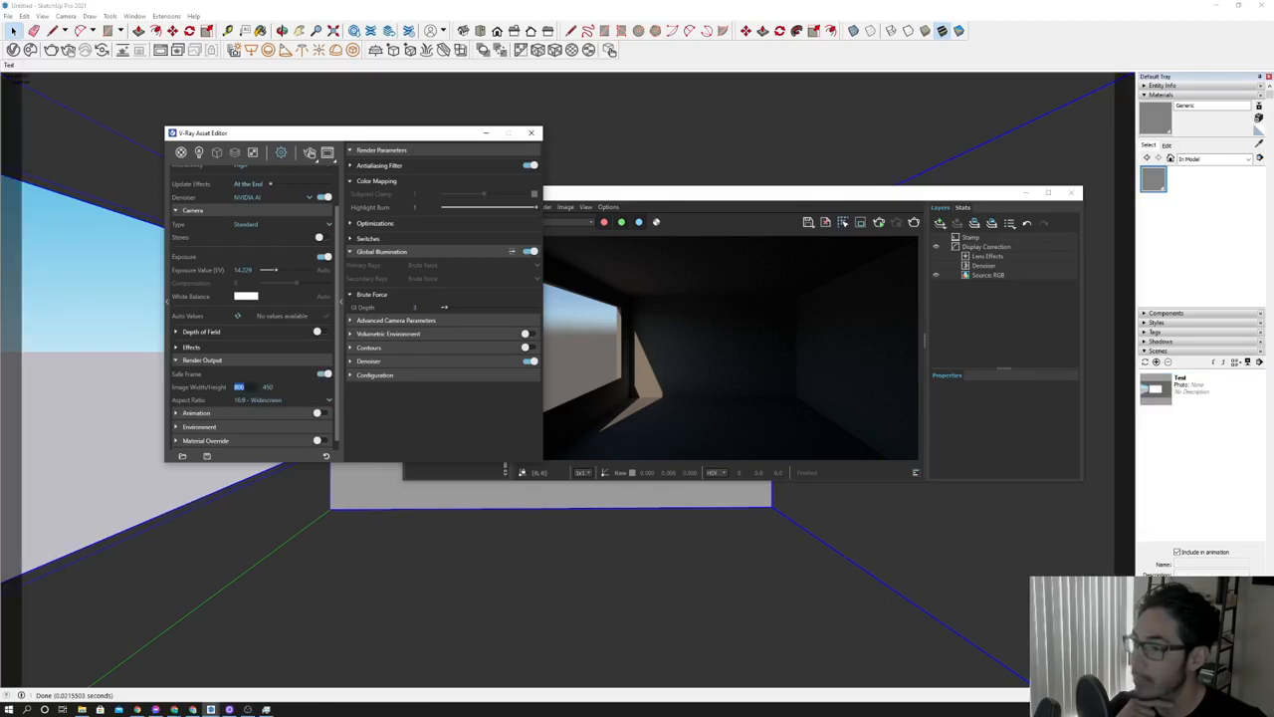
pyautogui.write('150')
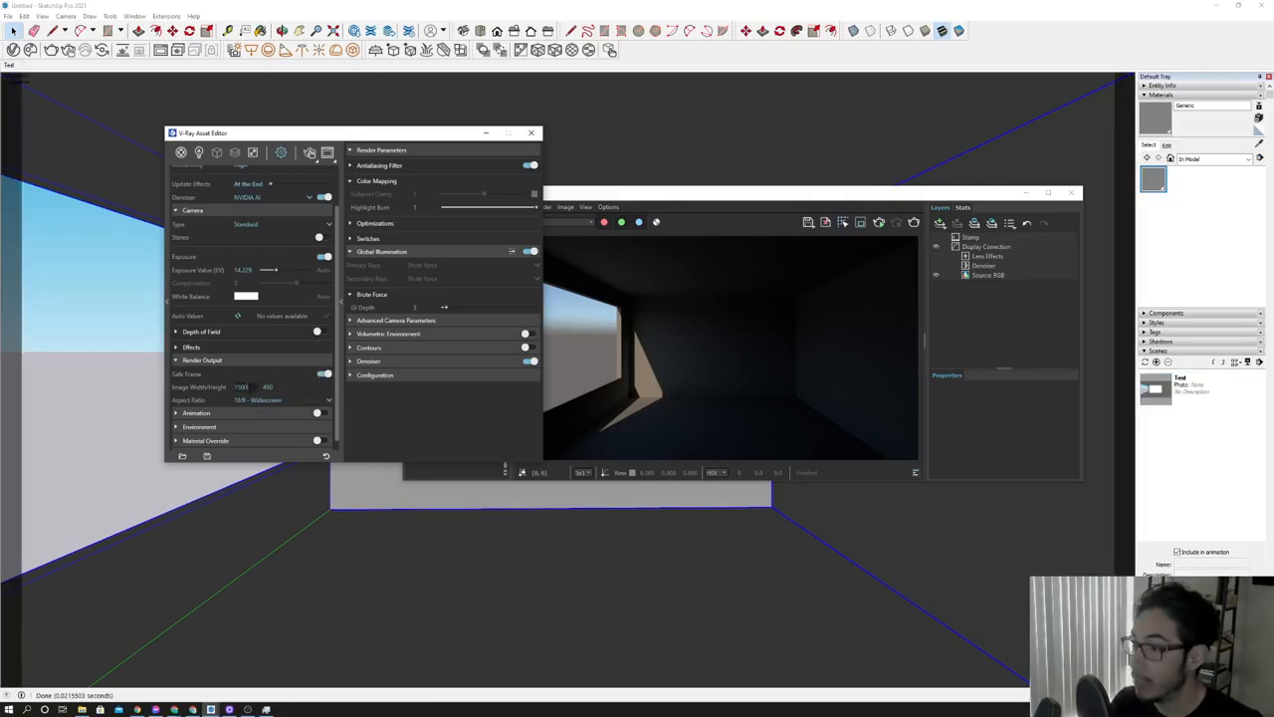
# Run the interactive render with the frame buffer window enlarged to fit the whole image, and stop it.
pyautogui.click(310, 152)
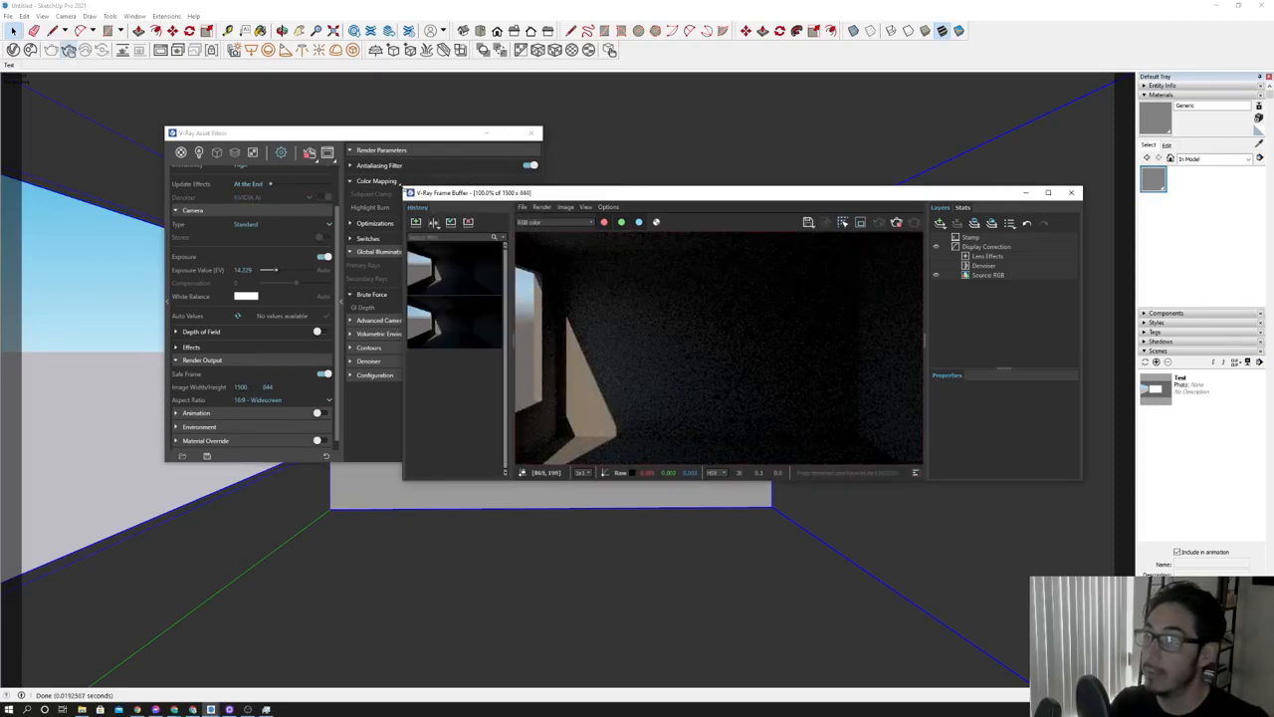
pyautogui.moveTo(403, 187); pyautogui.dragTo(135, 8)
pyautogui.moveTo(431, 22); pyautogui.dragTo(670, 248)
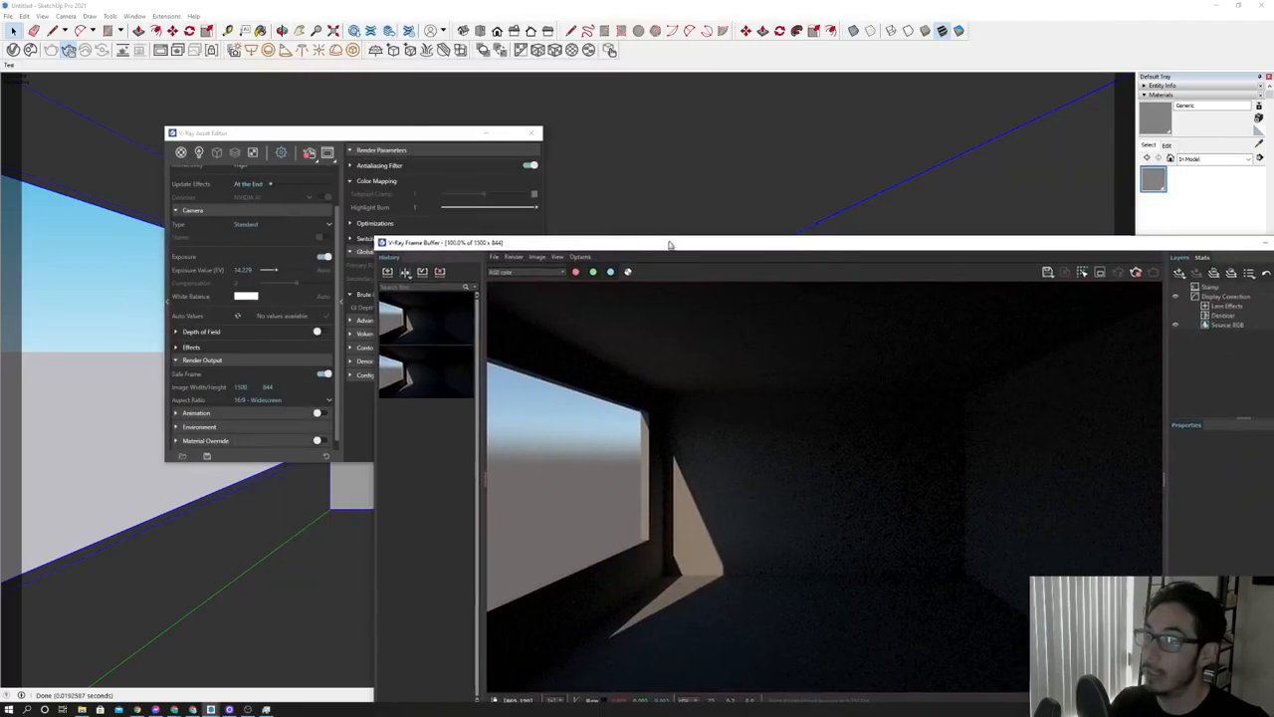
pyautogui.moveTo(375, 234); pyautogui.dragTo(275, 87)
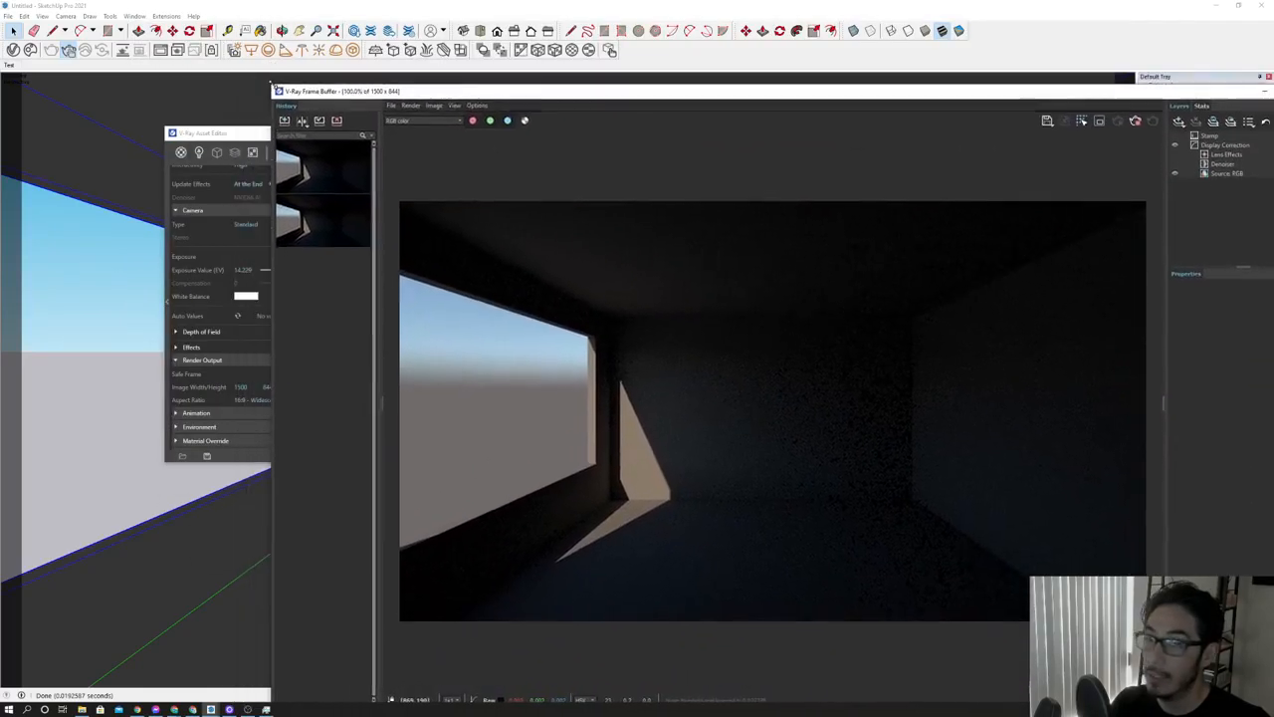
pyautogui.moveTo(706, 96); pyautogui.dragTo(646, 81)
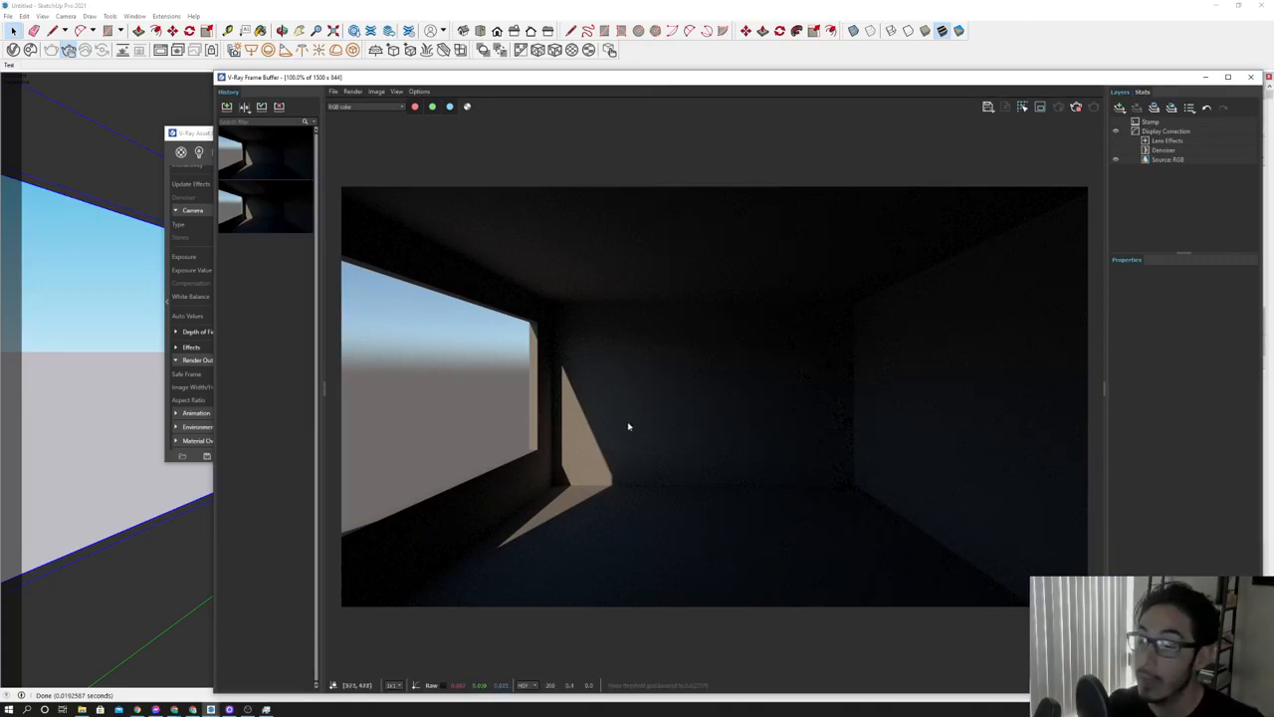
pyautogui.click(210, 134)
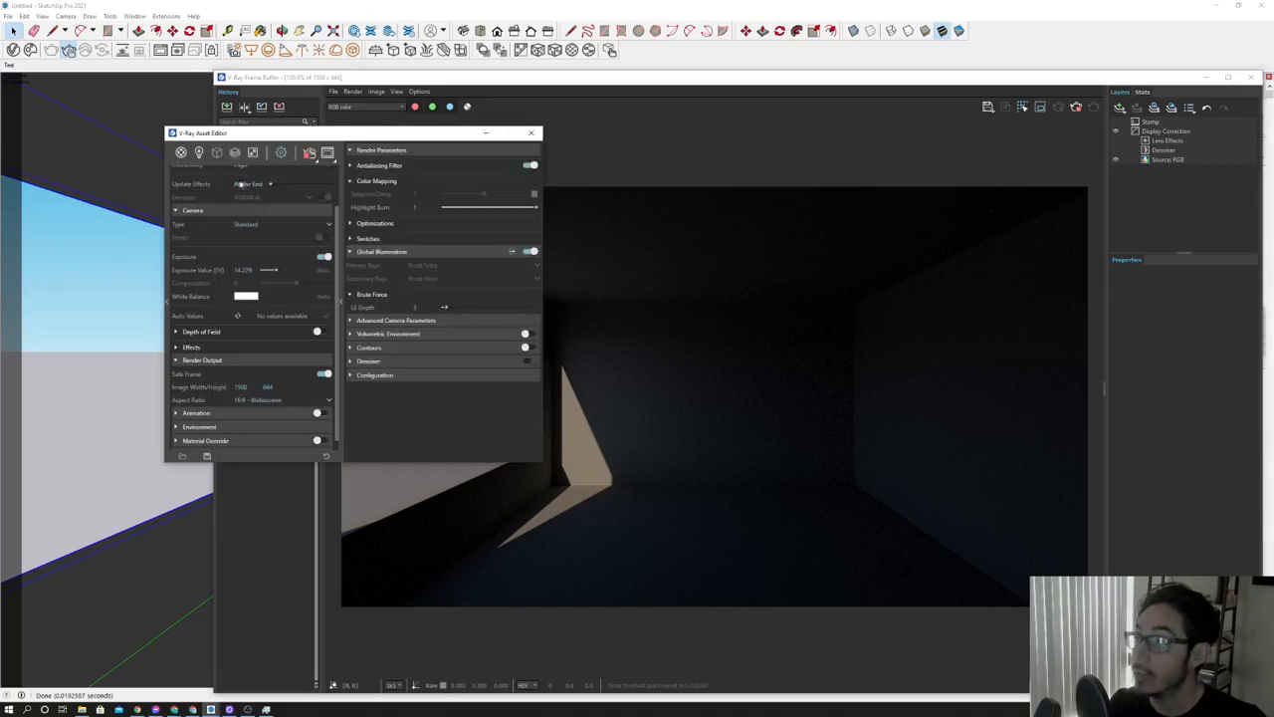
pyautogui.click(1076, 107)
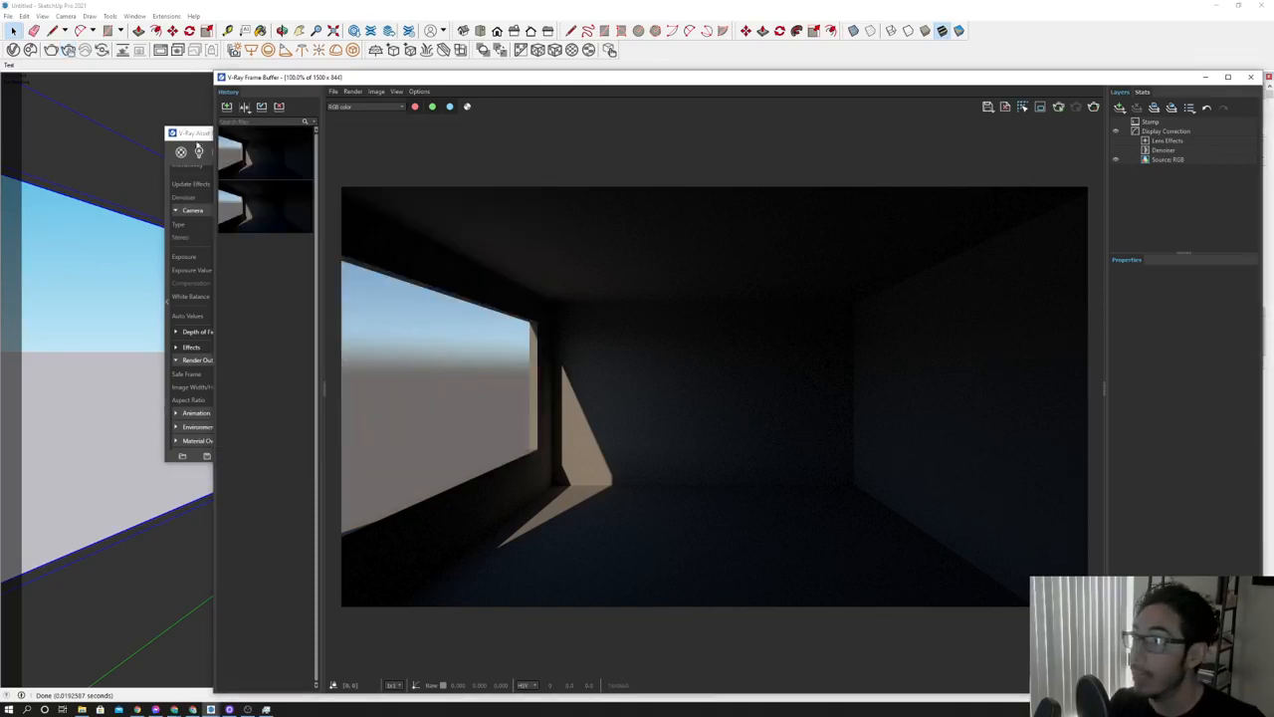
# Raise the Update Effects setting for the denoised interactive render to Rapid.
pyautogui.moveTo(199, 135); pyautogui.dragTo(123, 134)
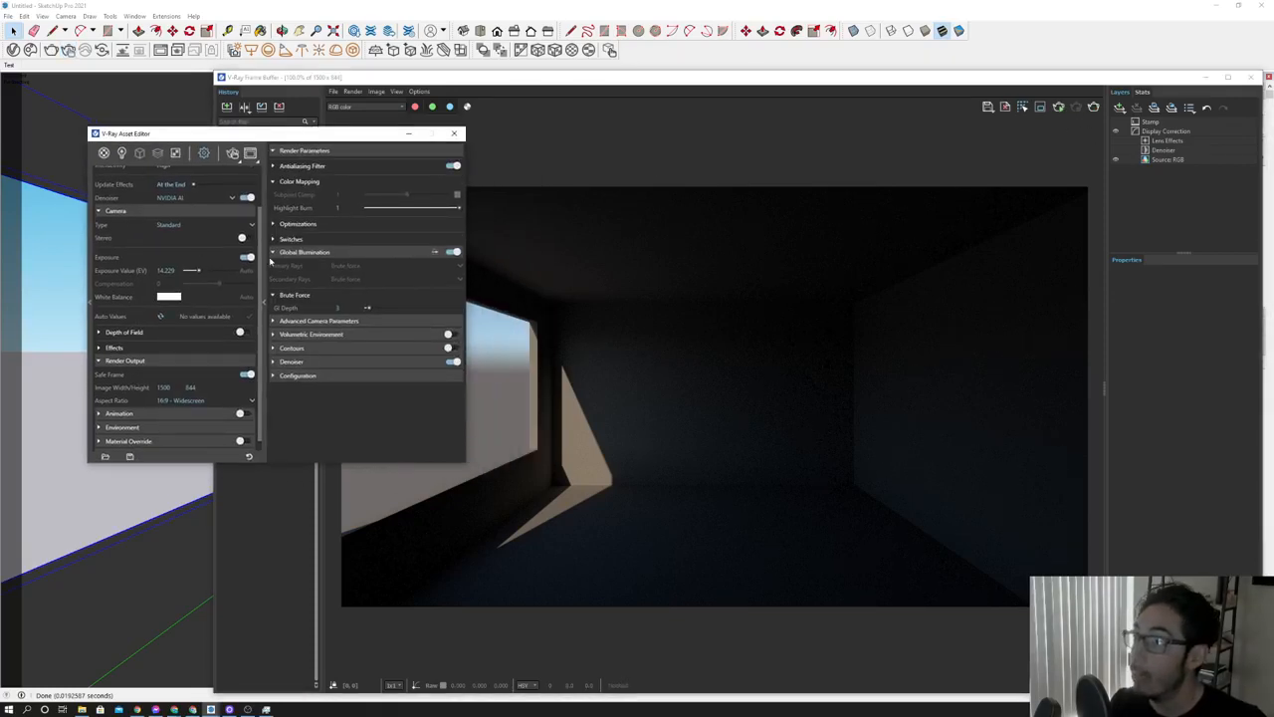
pyautogui.scroll(2, 217, 239)
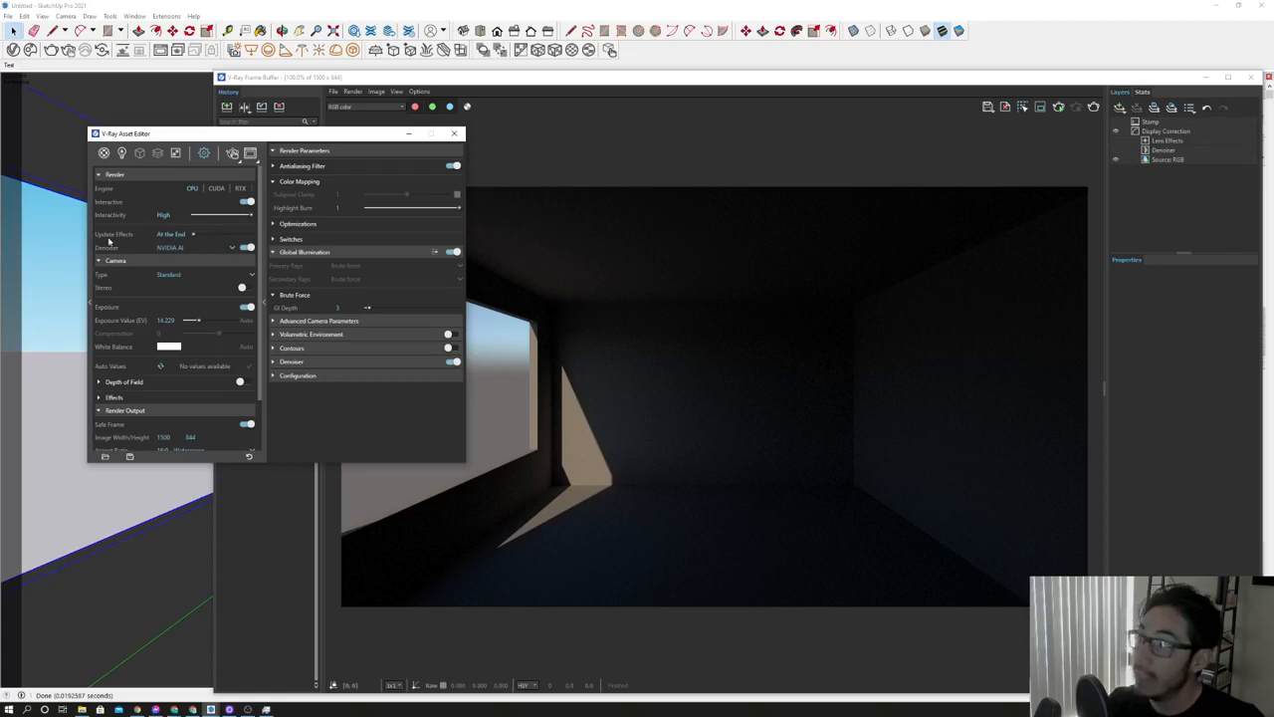
pyautogui.moveTo(139, 241)
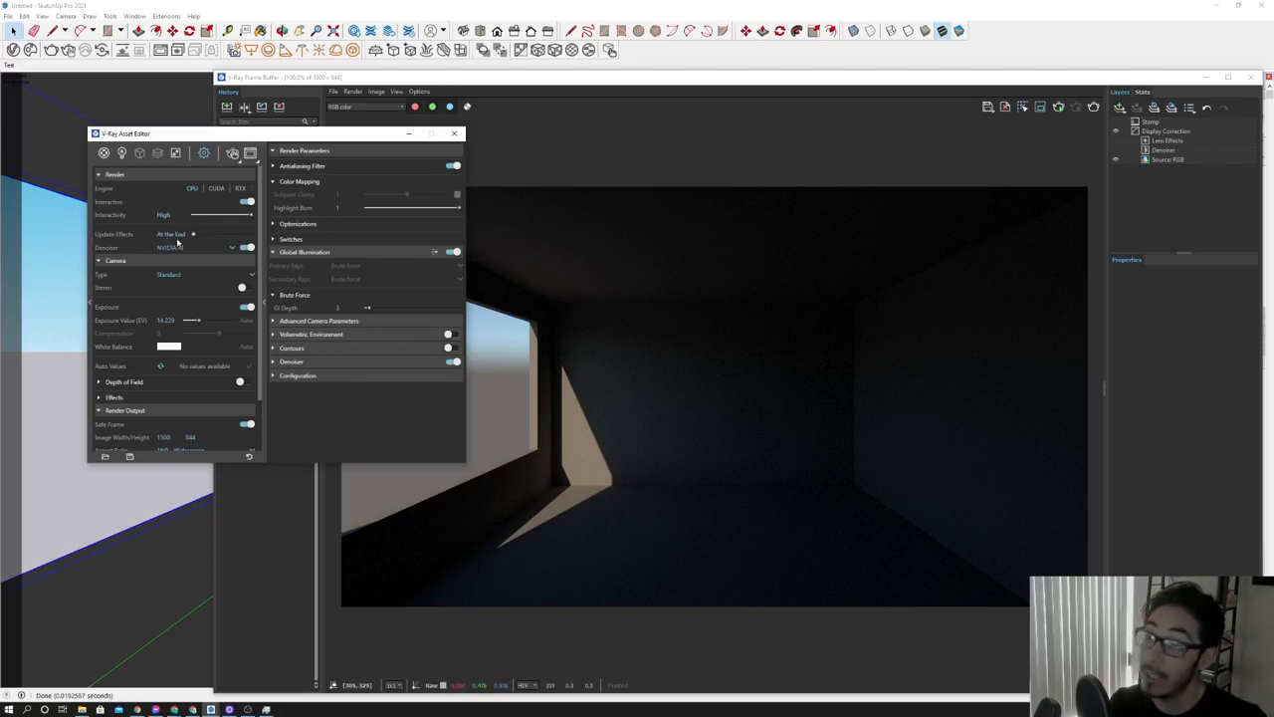
pyautogui.moveTo(193, 239); pyautogui.dragTo(208, 239)
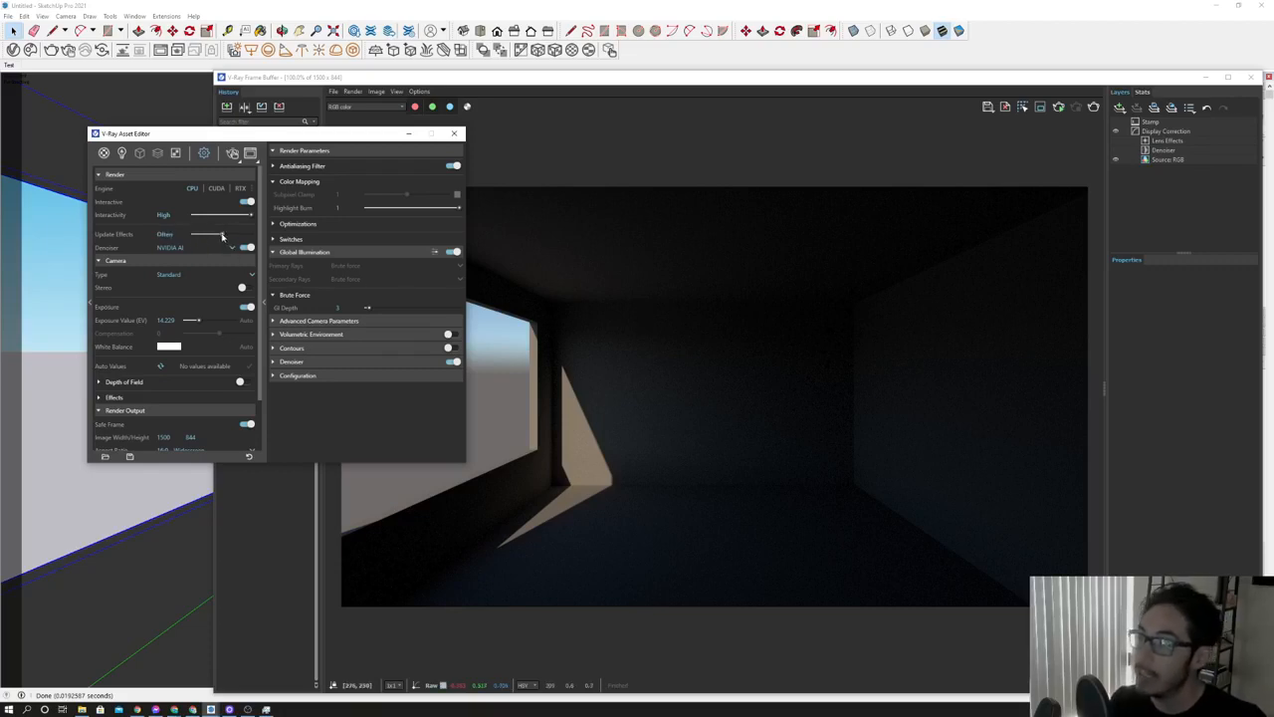
pyautogui.moveTo(222, 235); pyautogui.dragTo(250, 235)
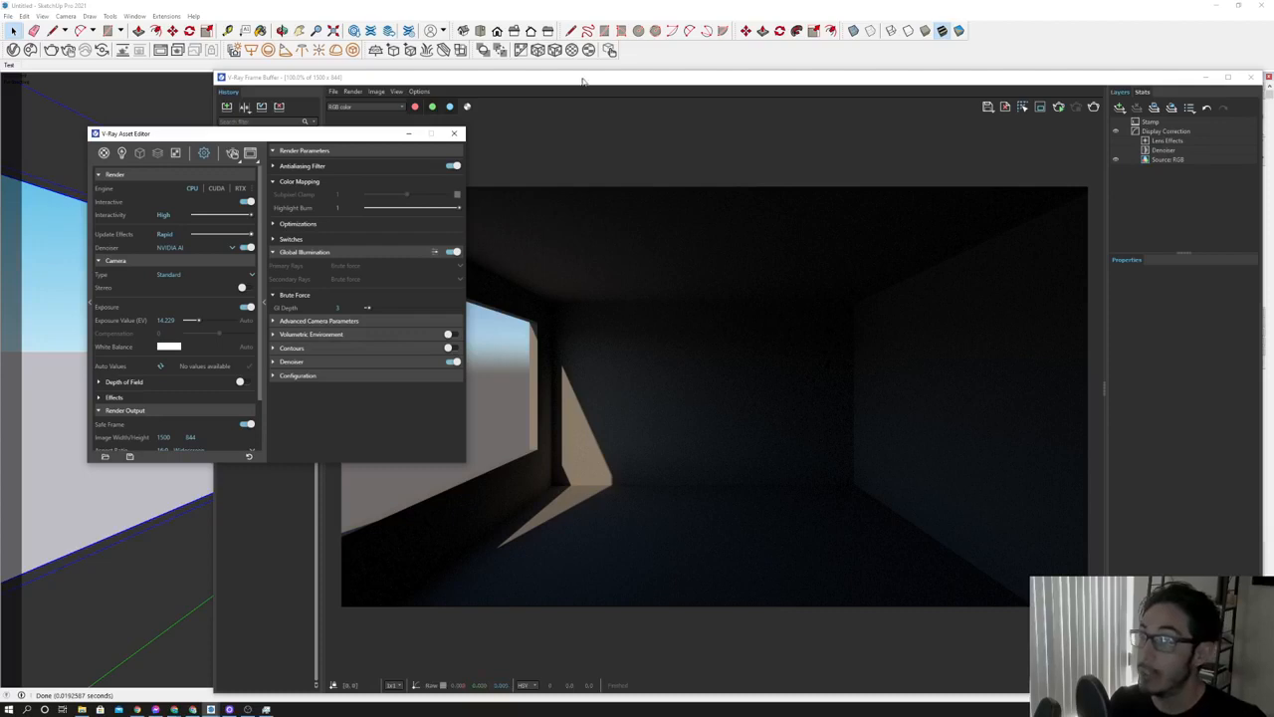
# Restart the interactive render and set the camera's exposure value to 12.
pyautogui.moveTo(583, 80)
pyautogui.mouseDown()
pyautogui.moveTo(646, 83)
pyautogui.moveTo(566, 77)
pyautogui.mouseUp()
pyautogui.click(1042, 107)
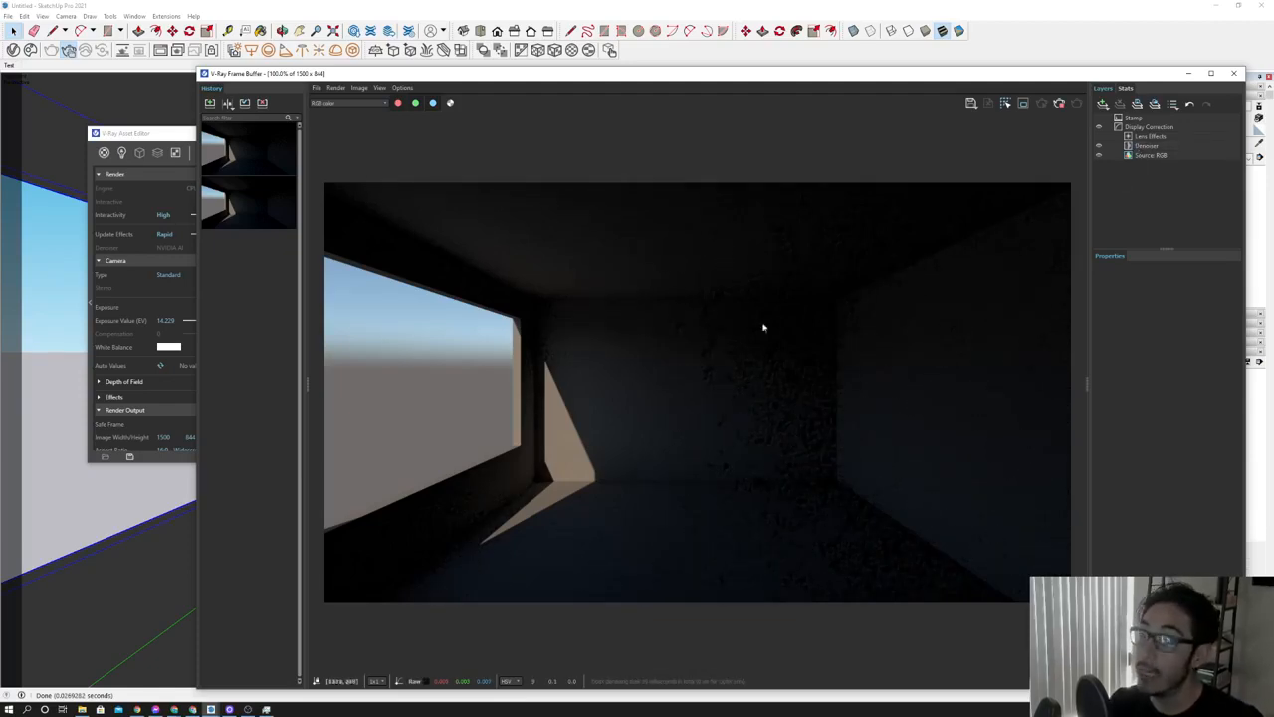
pyautogui.moveTo(542, 75); pyautogui.dragTo(650, 74)
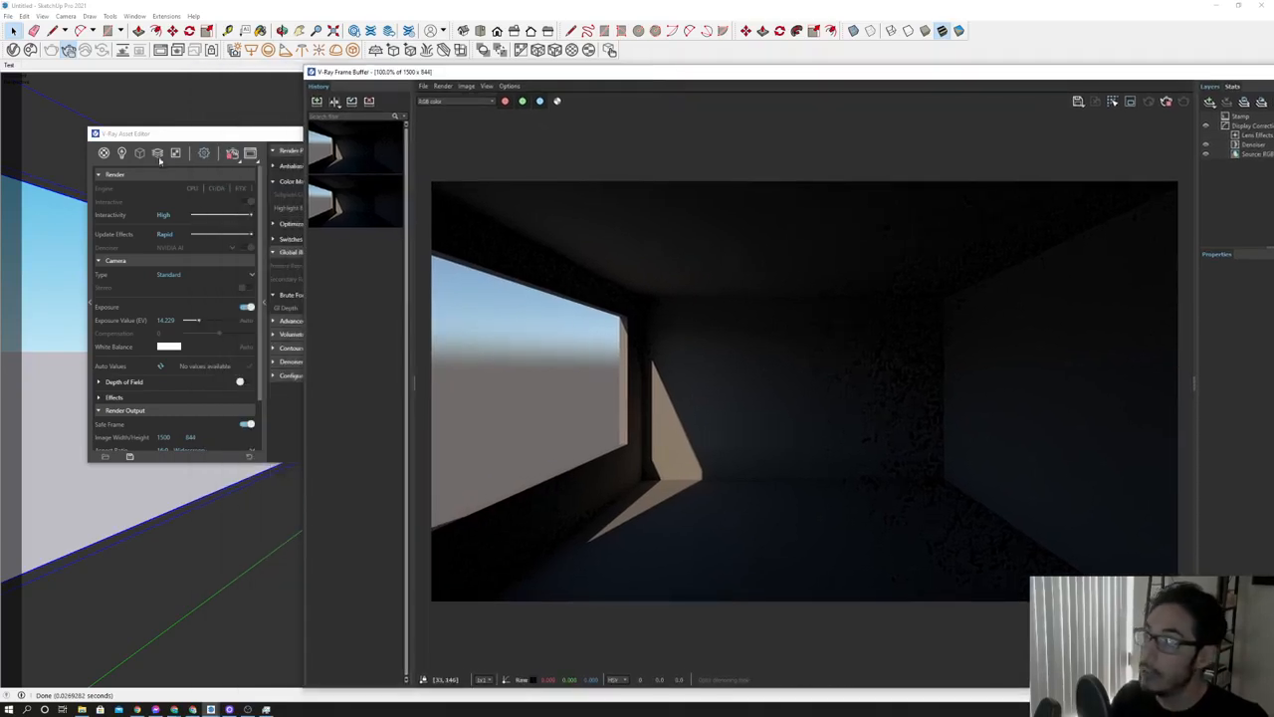
pyautogui.click(183, 292)
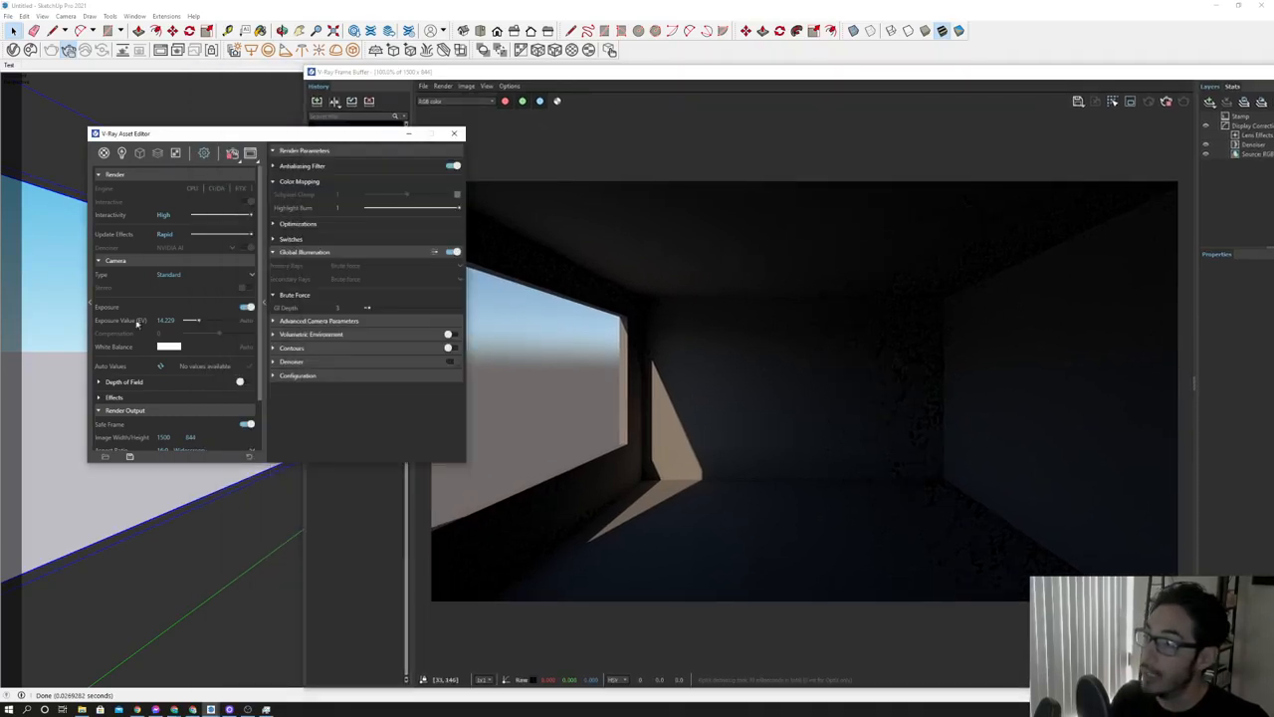
pyautogui.click(165, 319)
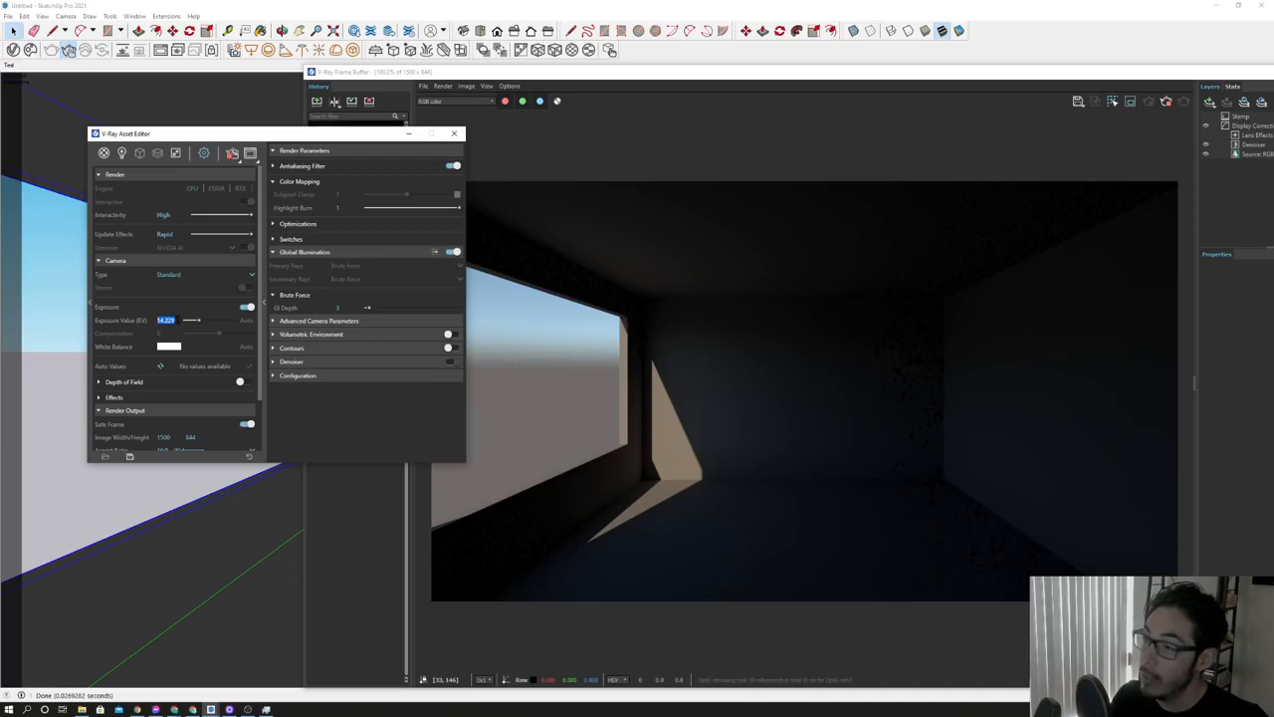
pyautogui.write('12')
pyautogui.press('Return')
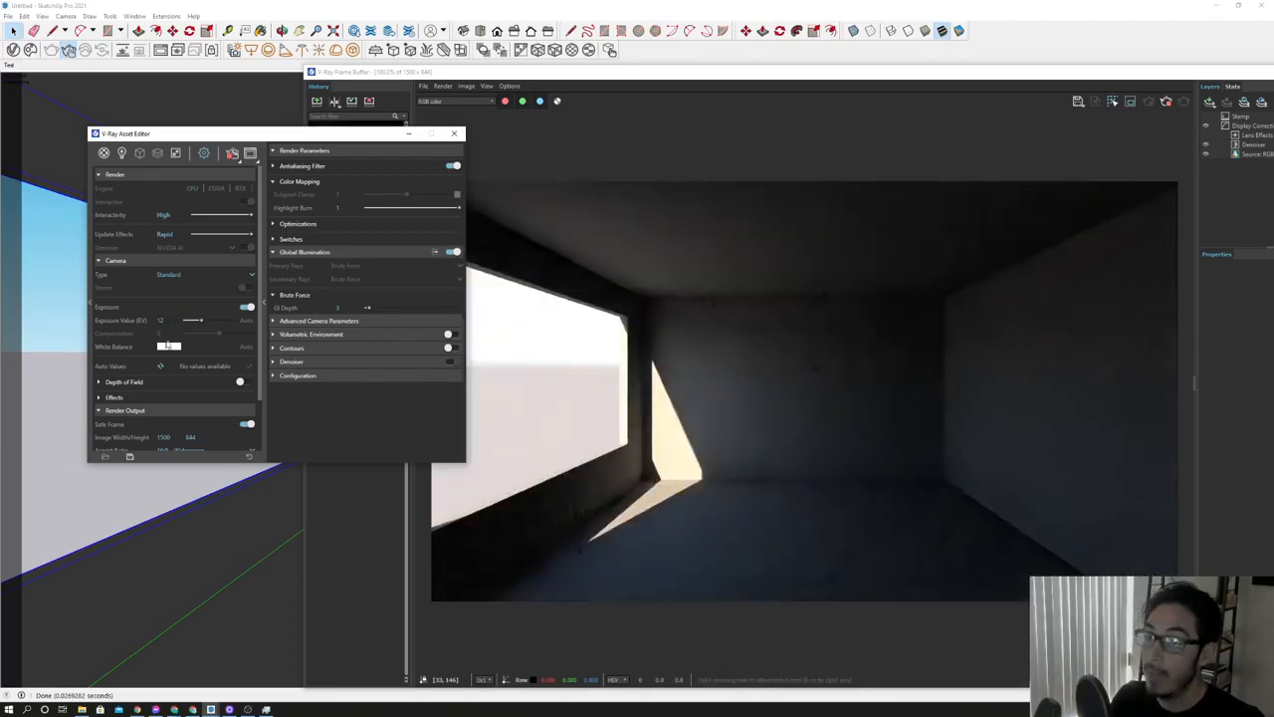
# Arrange the frame buffer and asset editor windows so the room render and the render settings can be viewed together.
pyautogui.moveTo(847, 85); pyautogui.dragTo(782, 71)
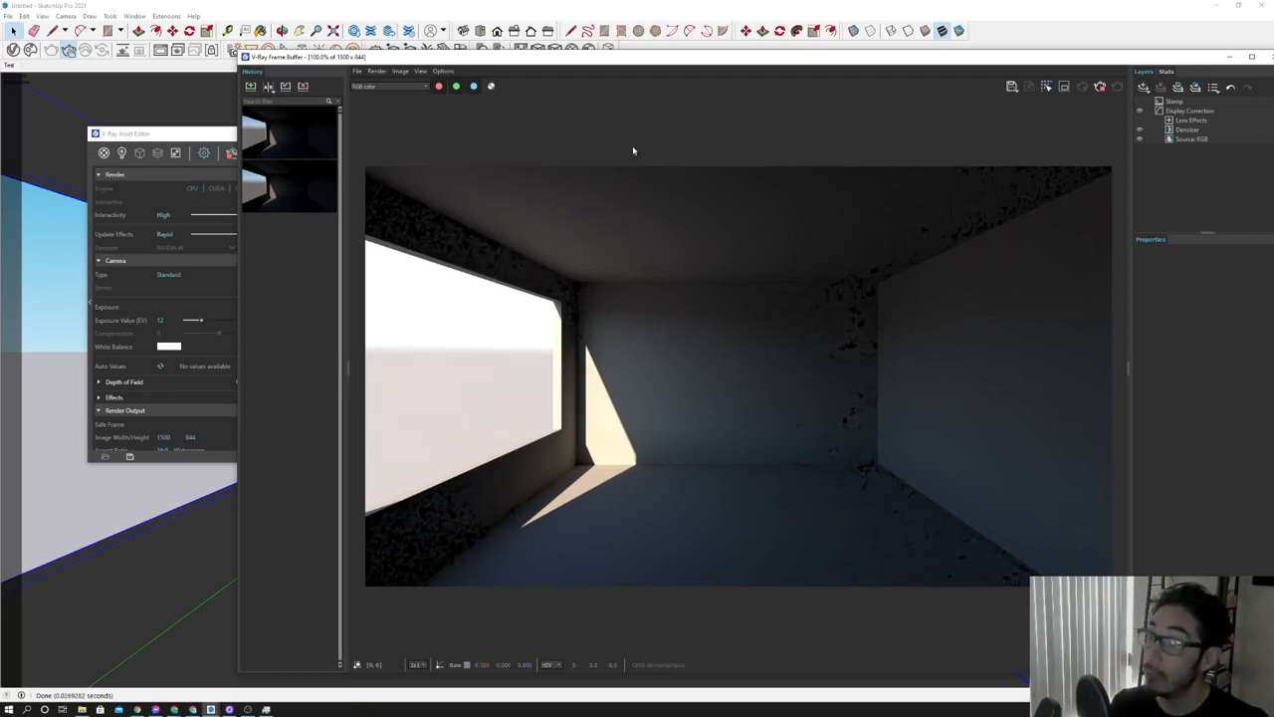
pyautogui.moveTo(626, 62); pyautogui.dragTo(690, 71)
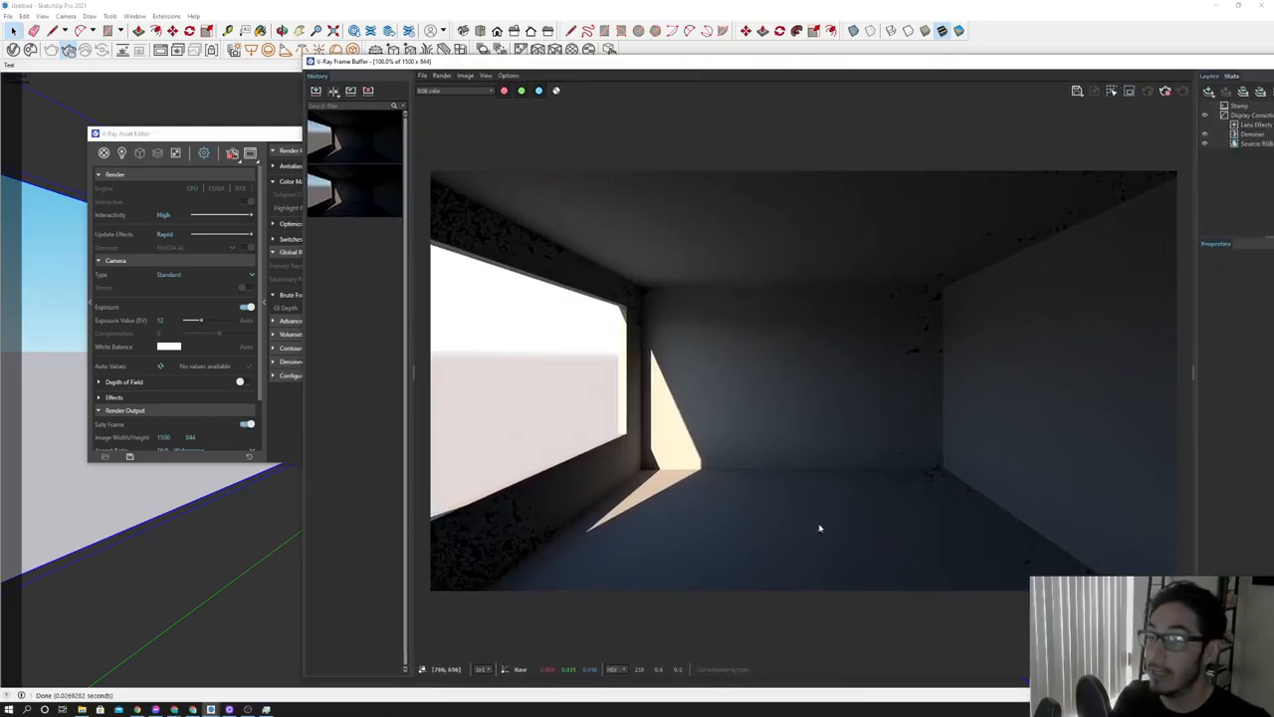
pyautogui.moveTo(196, 133); pyautogui.dragTo(174, 133)
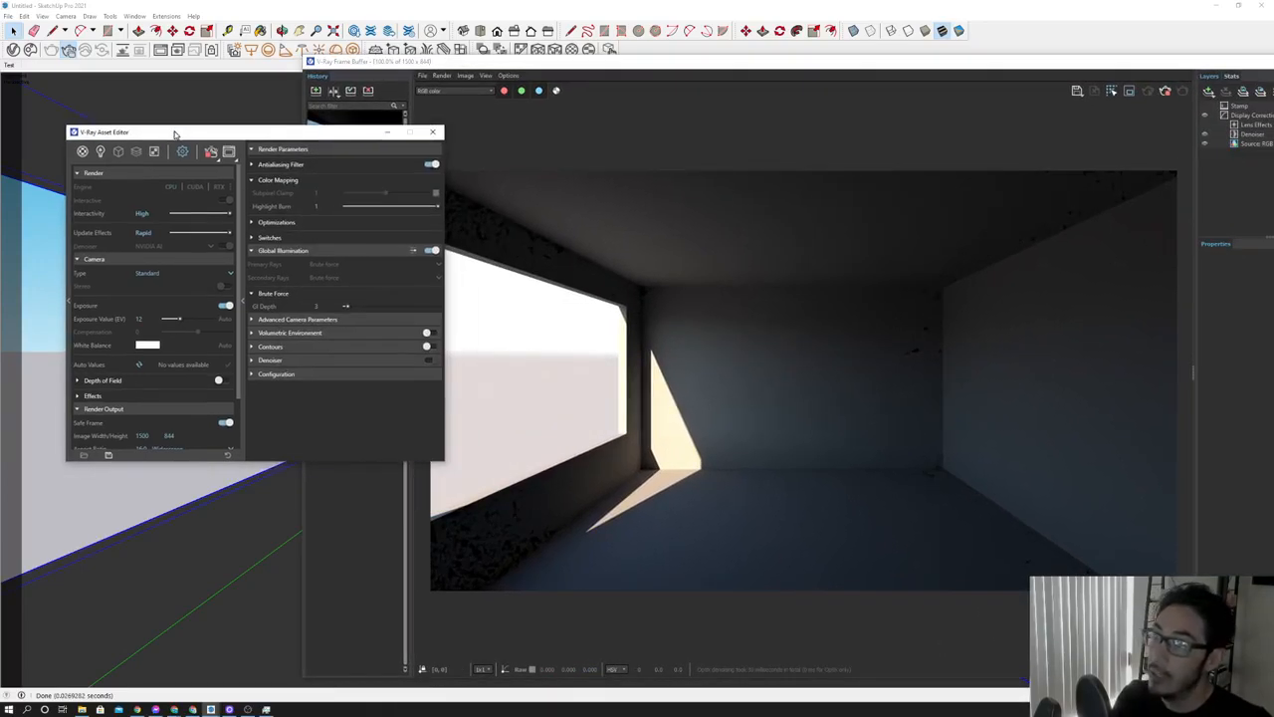
pyautogui.moveTo(626, 65); pyautogui.dragTo(657, 67)
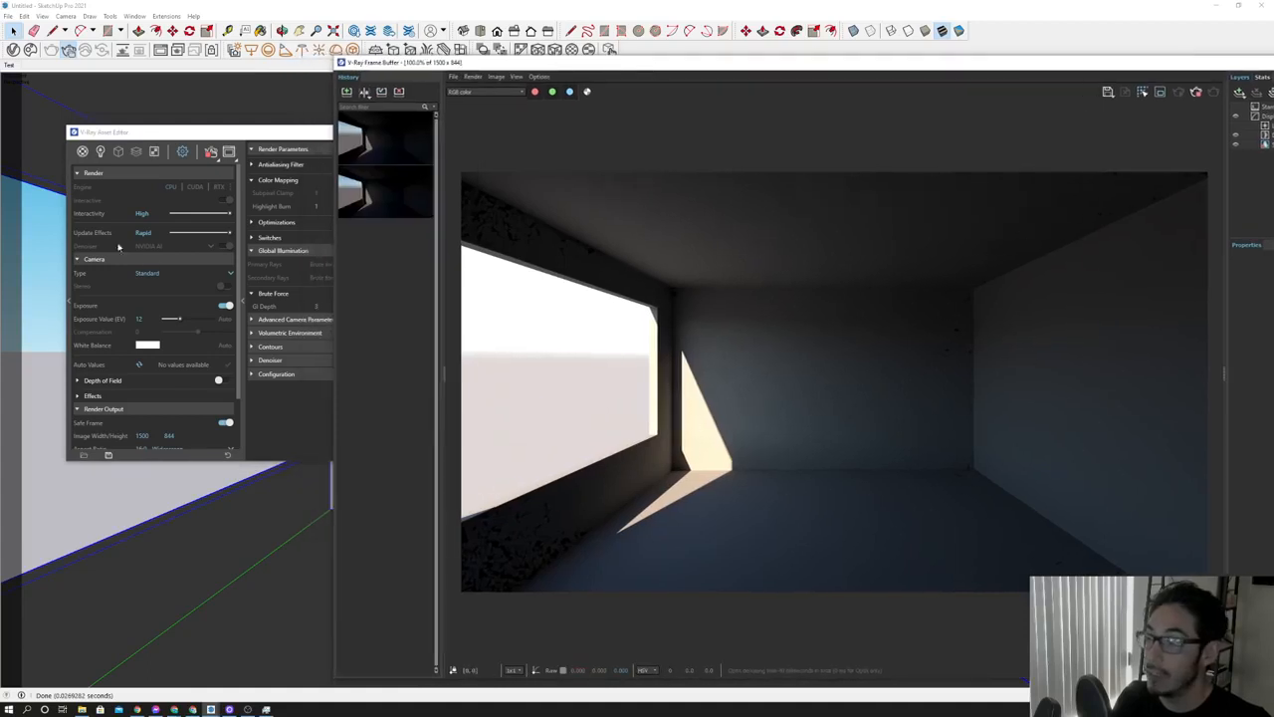
# Turn on custom orientation for the SunLight and set it to about 271° horizontal and about 31° vertical.
pyautogui.moveTo(146, 134); pyautogui.dragTo(134, 122)
pyautogui.click(90, 141)
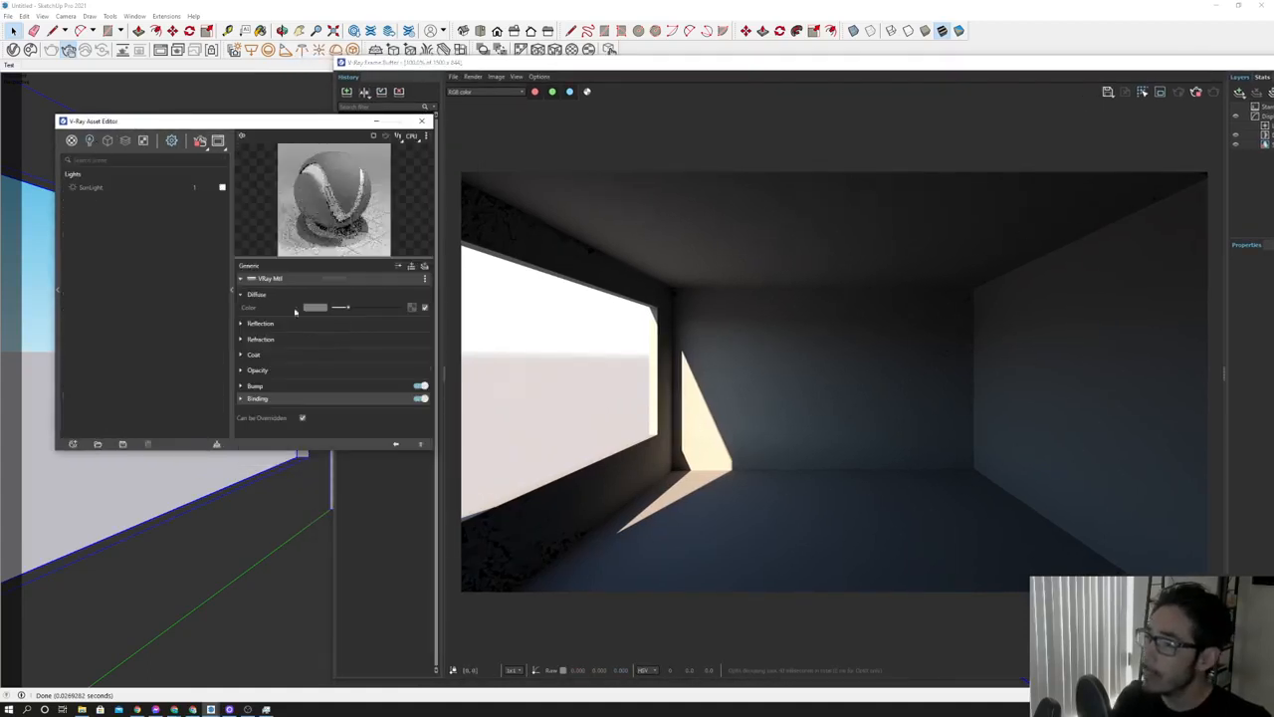
pyautogui.click(122, 190)
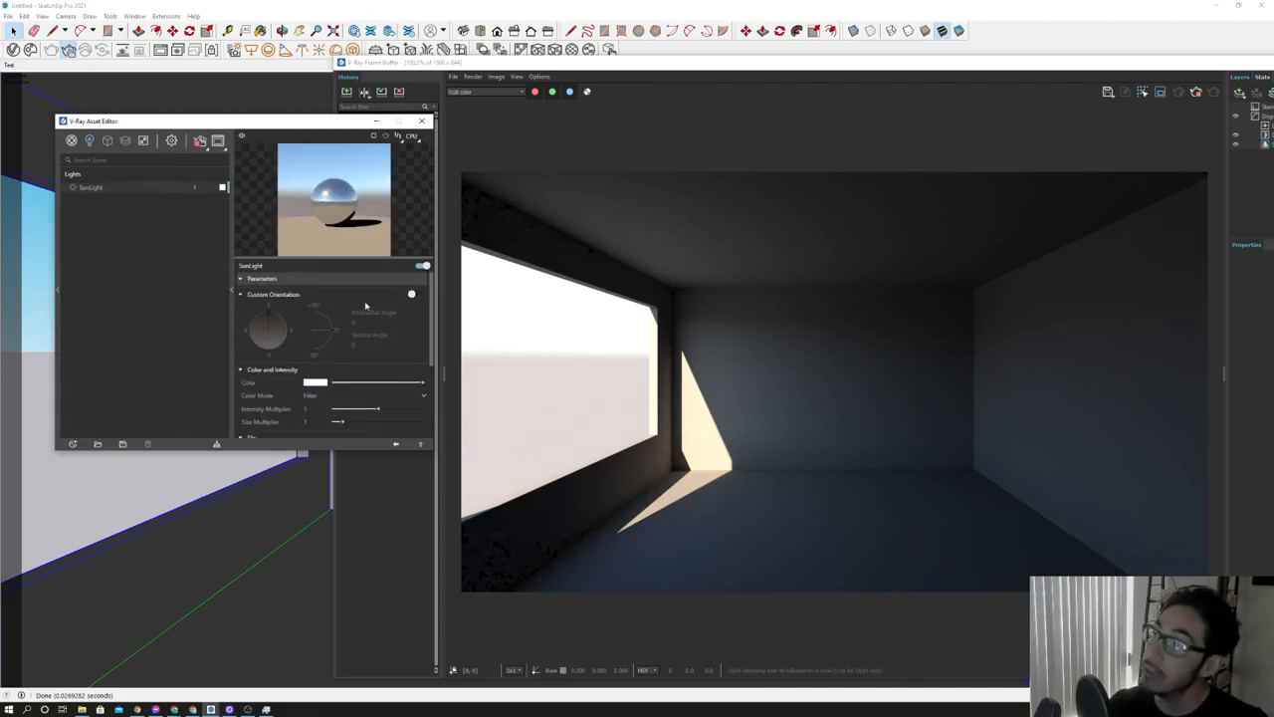
pyautogui.moveTo(249, 125); pyautogui.dragTo(219, 144)
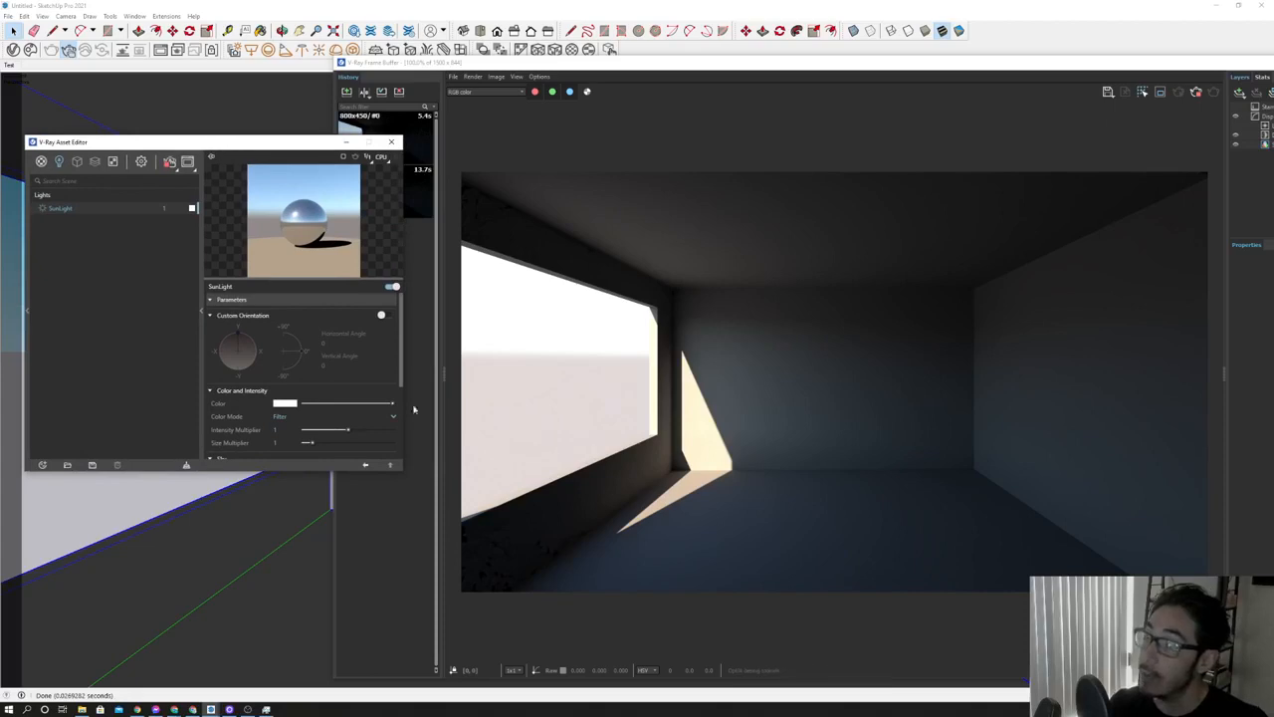
pyautogui.click(385, 316)
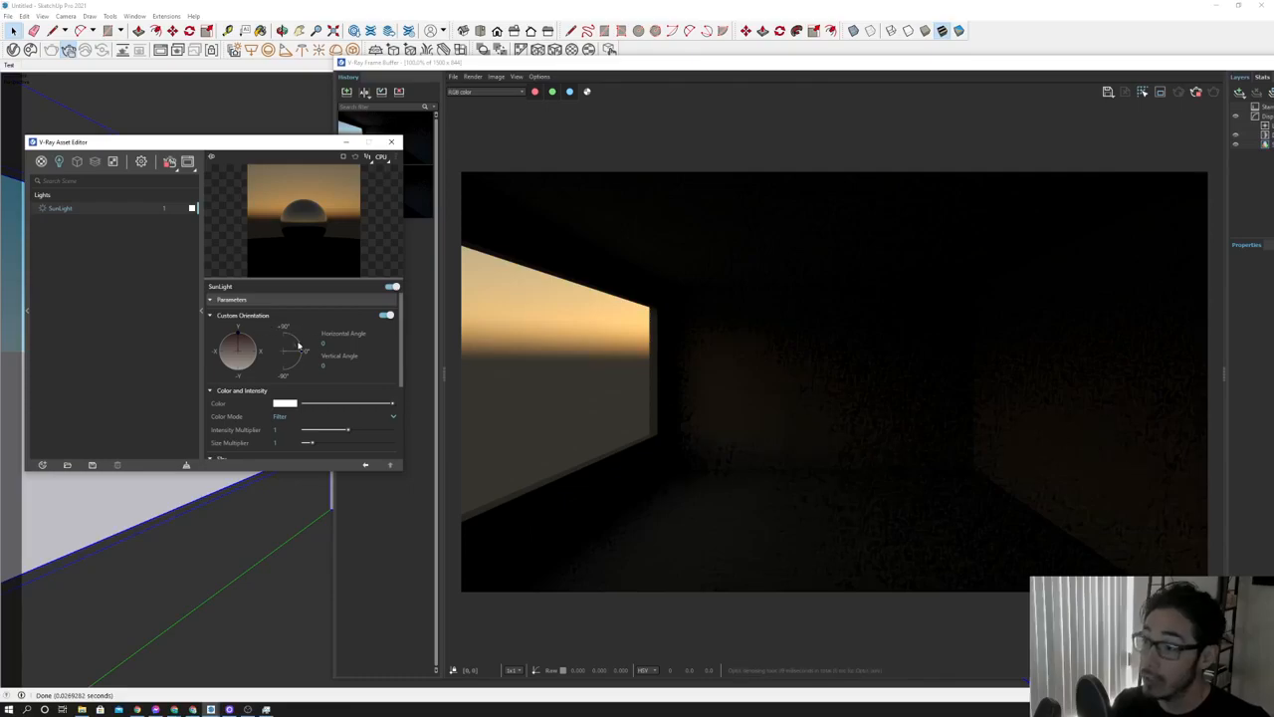
pyautogui.moveTo(303, 351)
pyautogui.mouseDown()
pyautogui.moveTo(298, 339)
pyautogui.moveTo(227, 353)
pyautogui.moveTo(298, 344)
pyautogui.mouseUp()
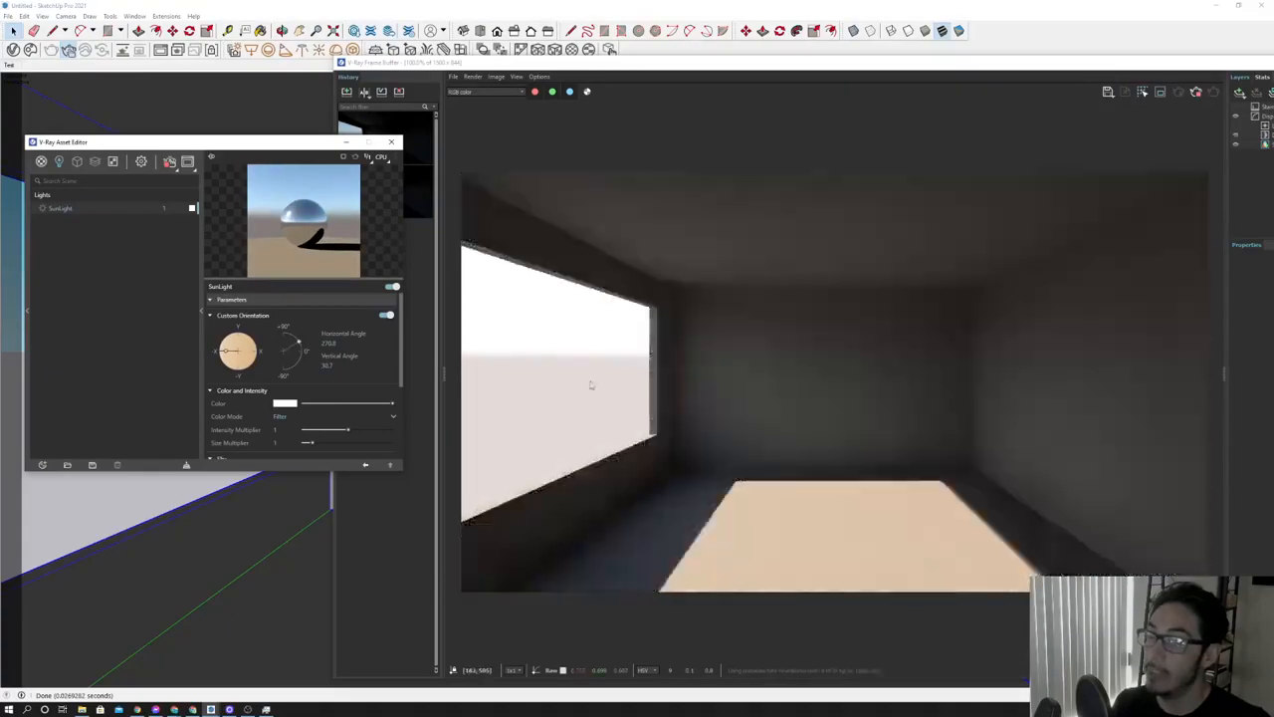
# Inspect the noise around the room's back corner near the window at 200% in the frame buffer, and stop the interactive render.
pyautogui.moveTo(771, 68); pyautogui.dragTo(731, 59)
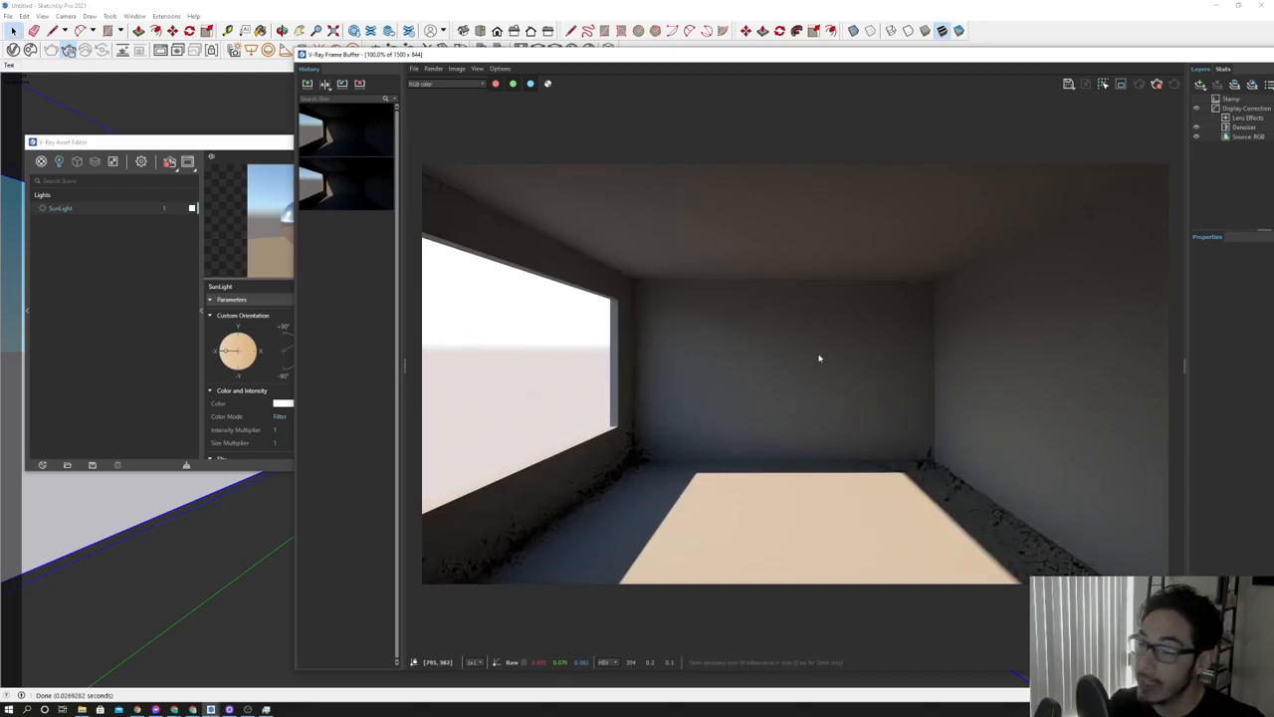
pyautogui.scroll(1, 635, 480)
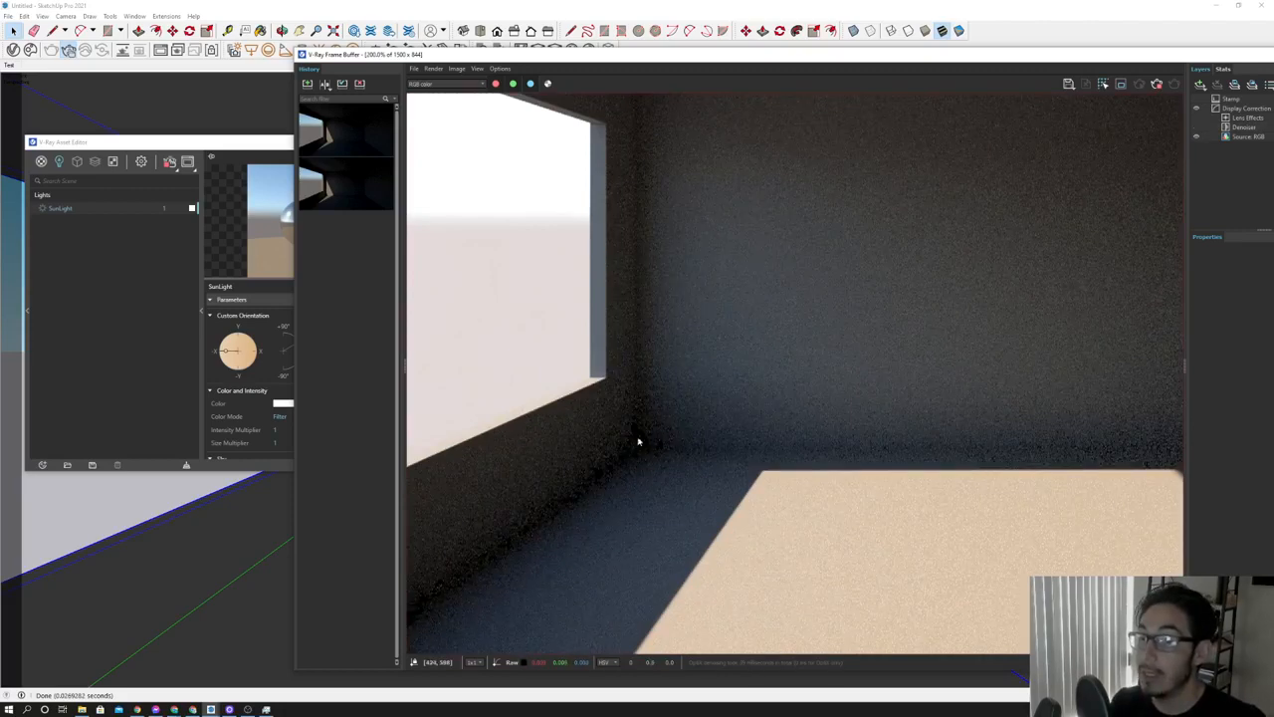
pyautogui.scroll(-1, 661, 440)
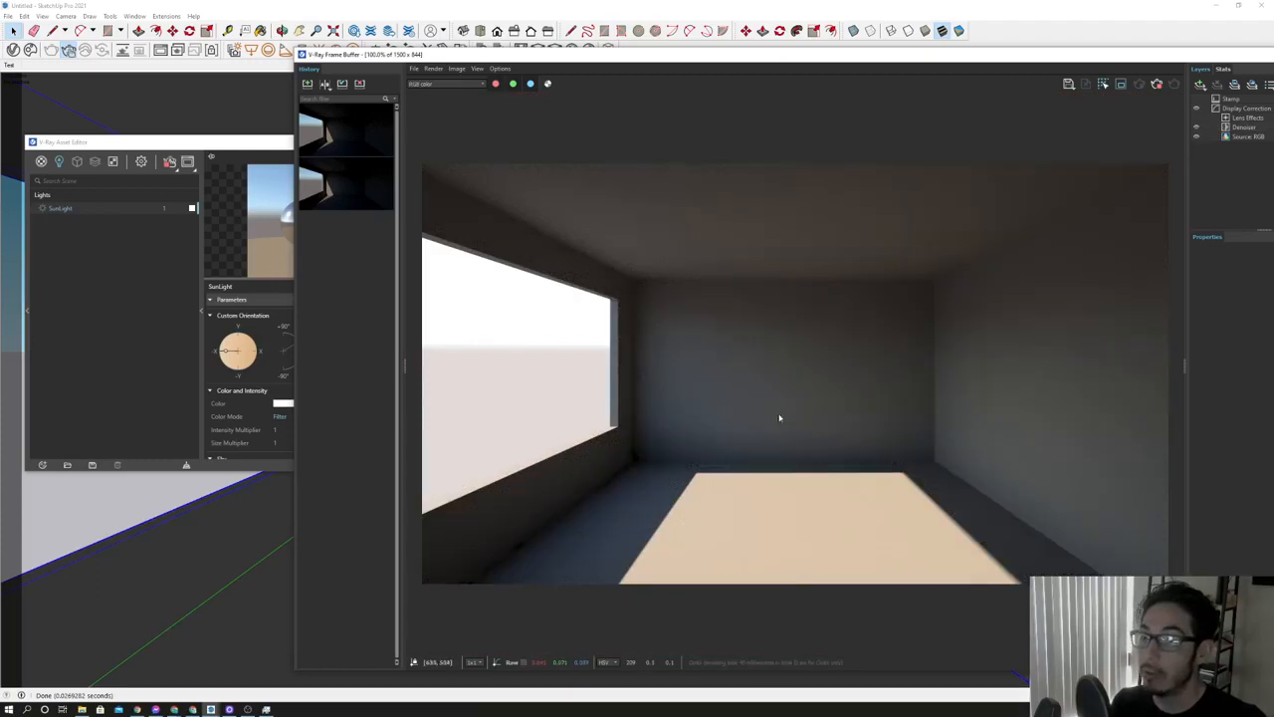
pyautogui.moveTo(889, 60); pyautogui.dragTo(865, 70)
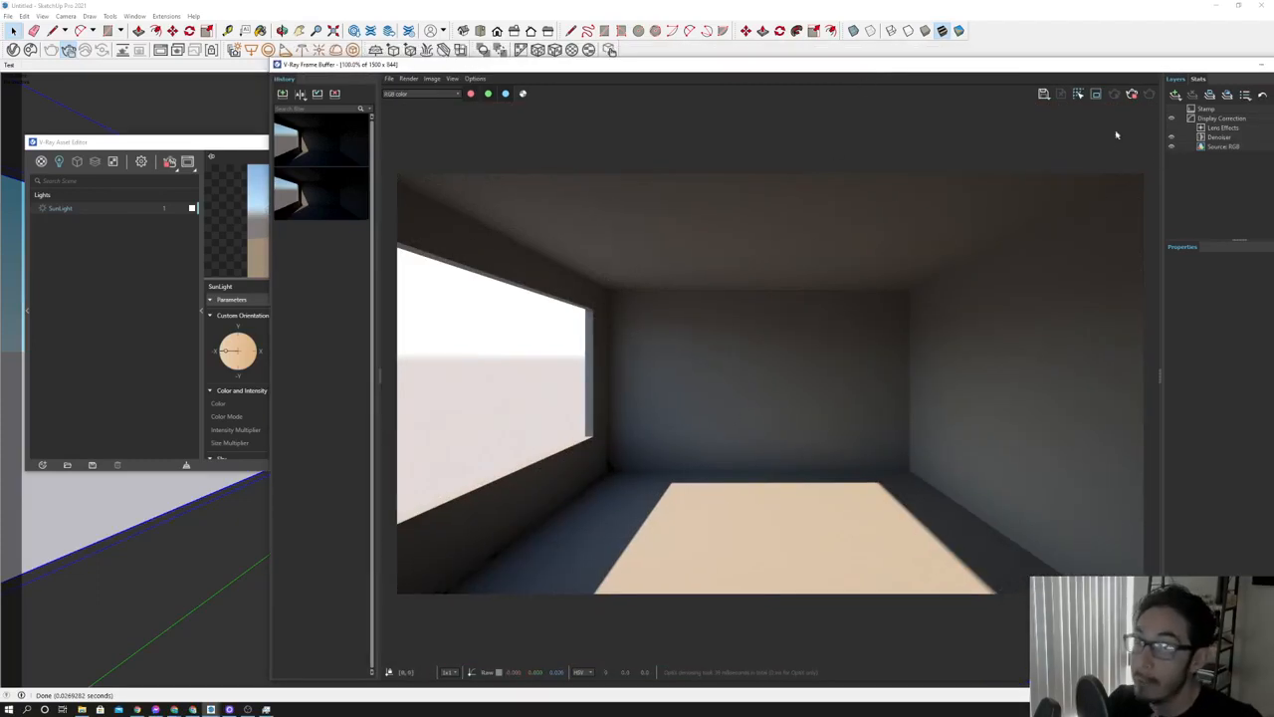
pyautogui.click(1132, 96)
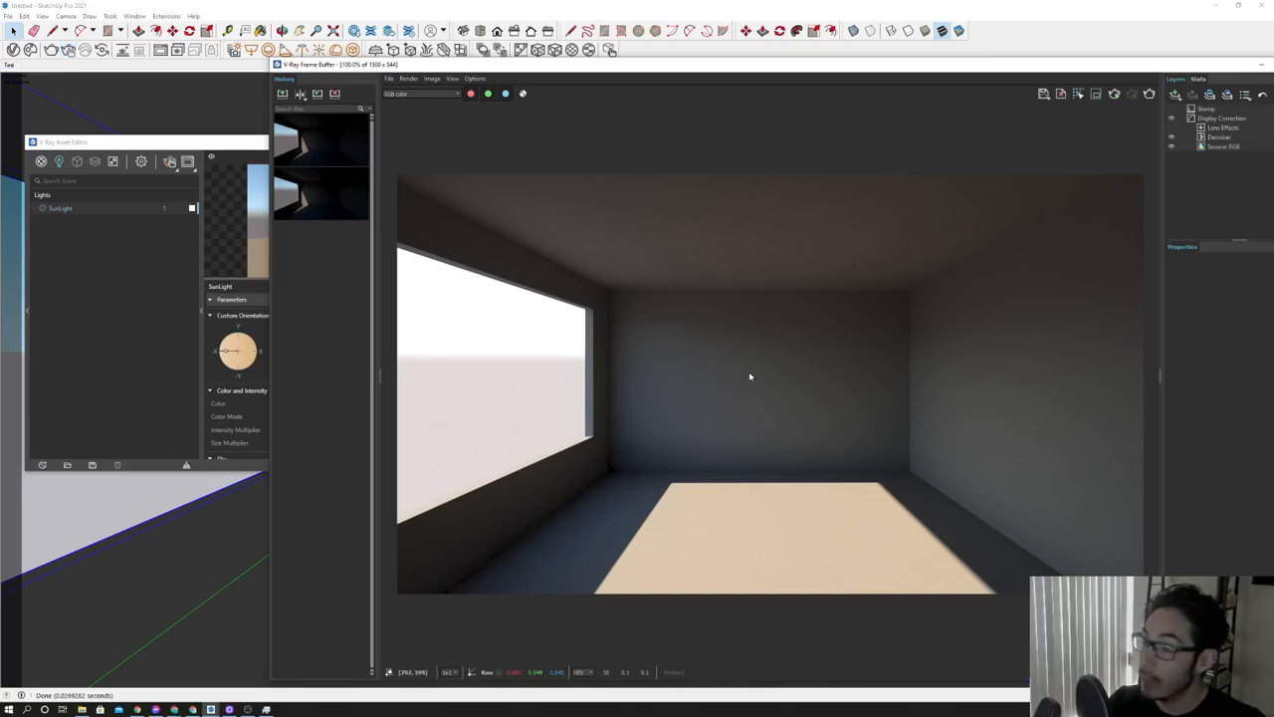
# Bring up the render settings and restart the interactive render of the room.
pyautogui.moveTo(119, 141); pyautogui.dragTo(151, 139)
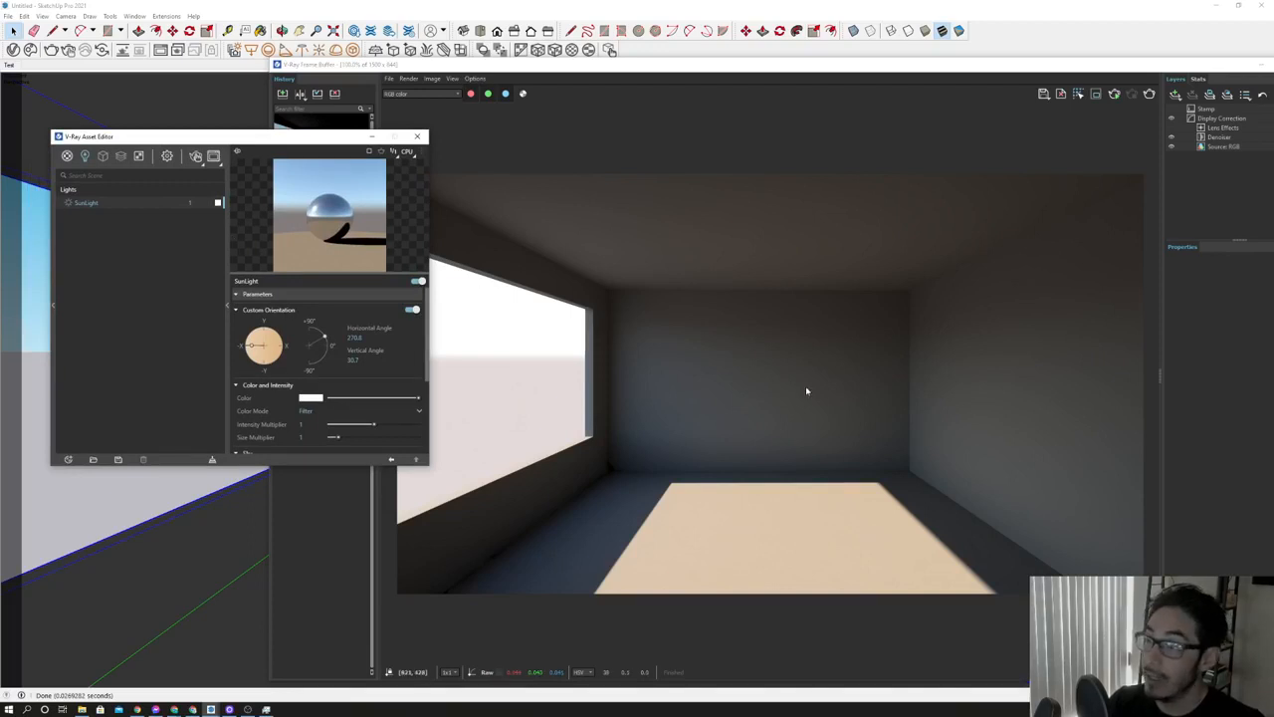
pyautogui.click(166, 157)
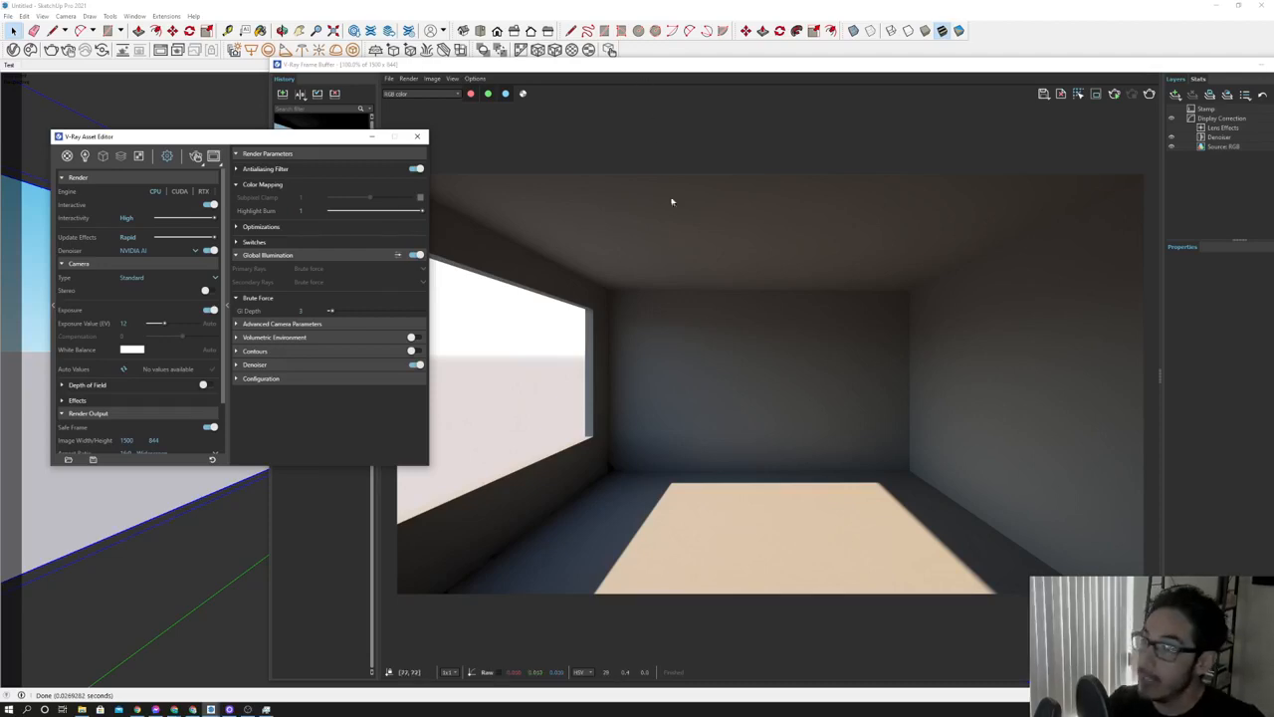
pyautogui.click(1115, 95)
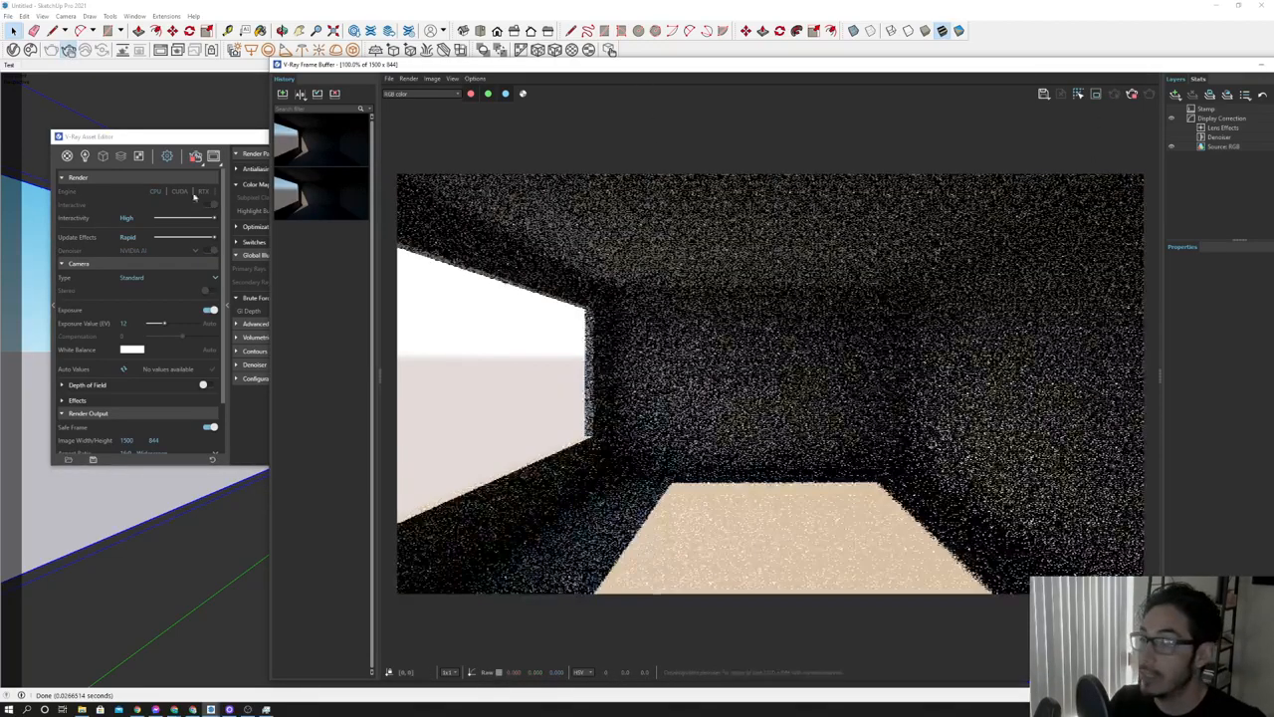
# Brighten the Generic material's diffuse color to near white.
pyautogui.click(153, 138)
pyautogui.click(49, 156)
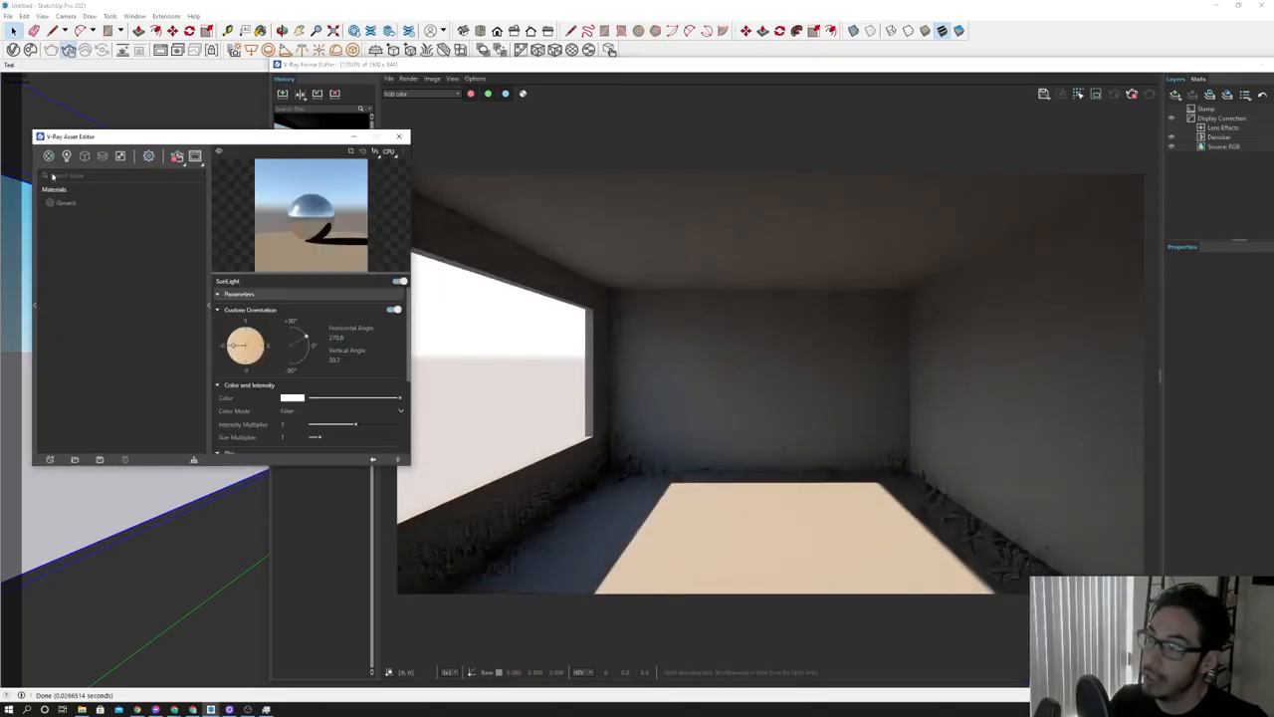
pyautogui.click(99, 203)
pyautogui.moveTo(346, 326); pyautogui.dragTo(363, 324)
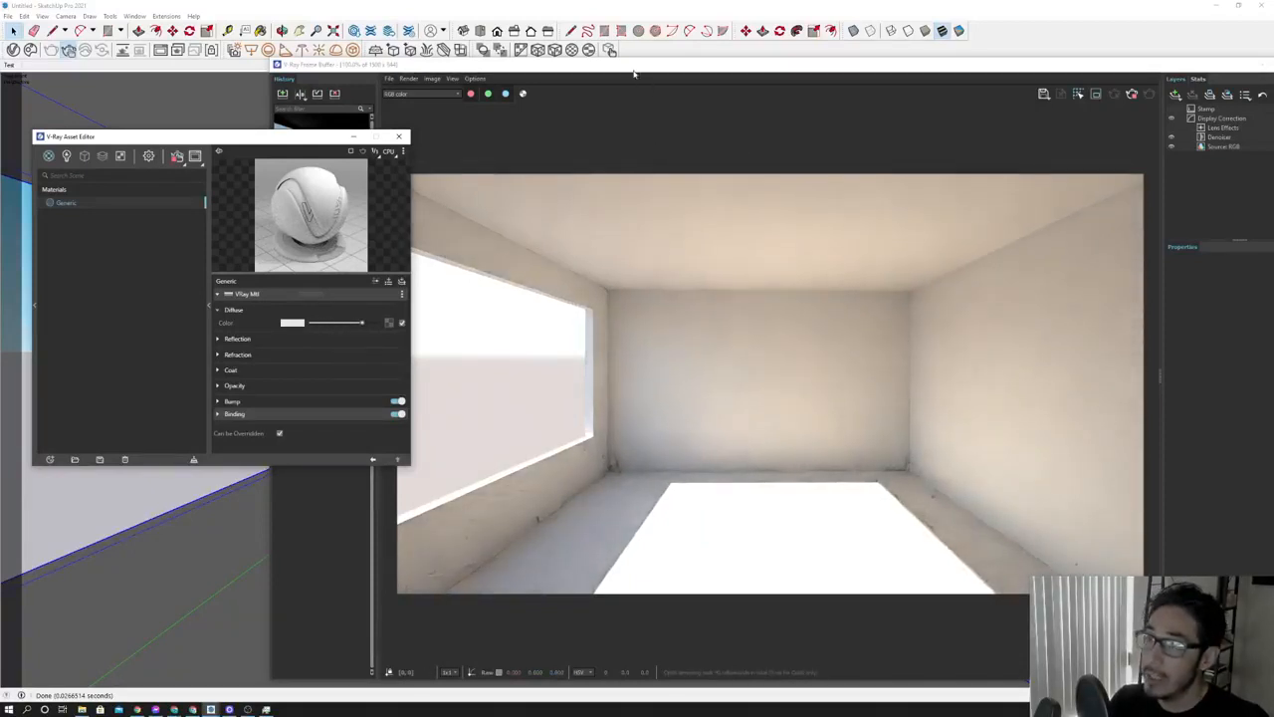
# Add the Flooring Laminate D Wide 250cm material from the Wood & Laminate library and apply it to the room's floor face.
pyautogui.moveTo(634, 74); pyautogui.dragTo(858, 67)
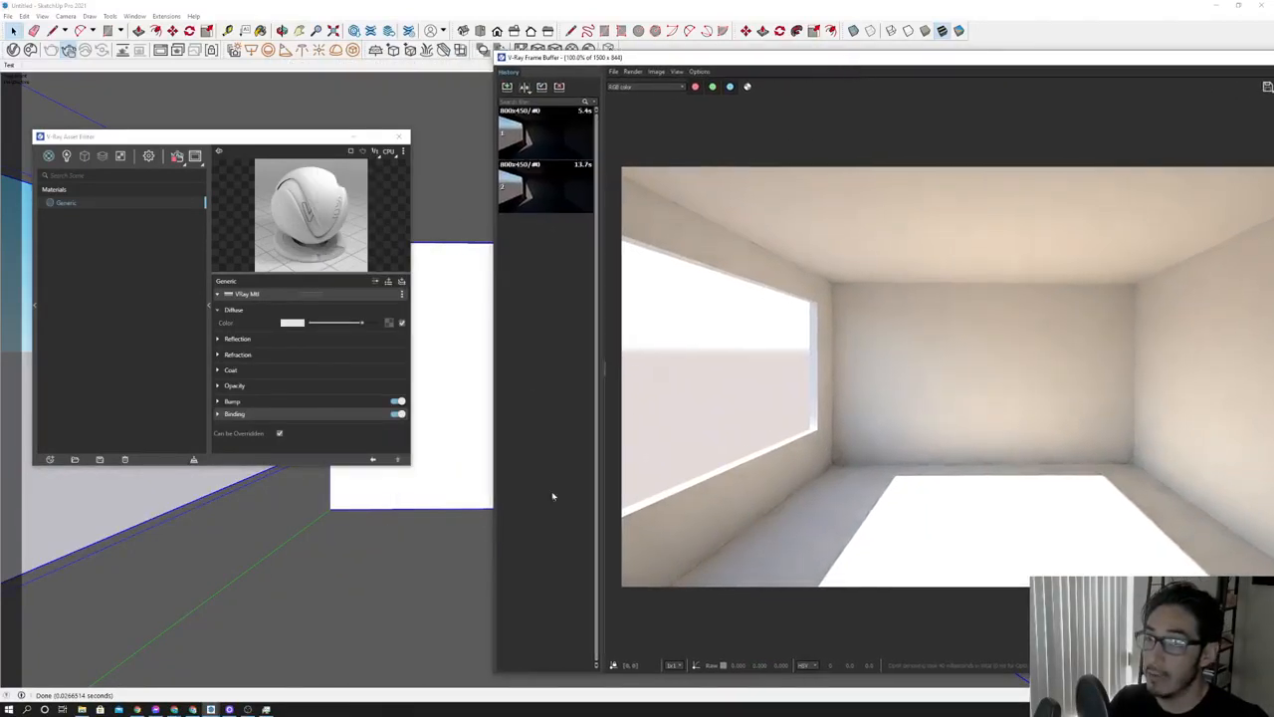
pyautogui.click(403, 595)
pyautogui.hotkey('ctrl', 'a')
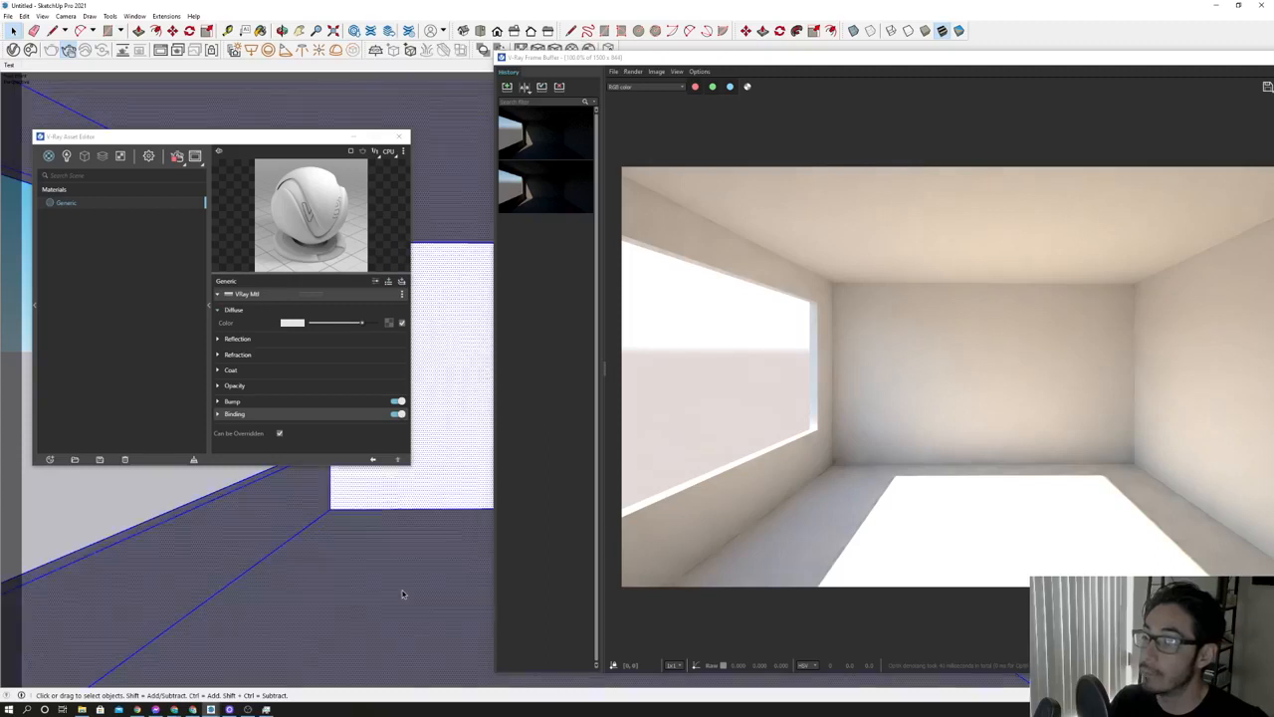
pyautogui.doubleClick(404, 590)
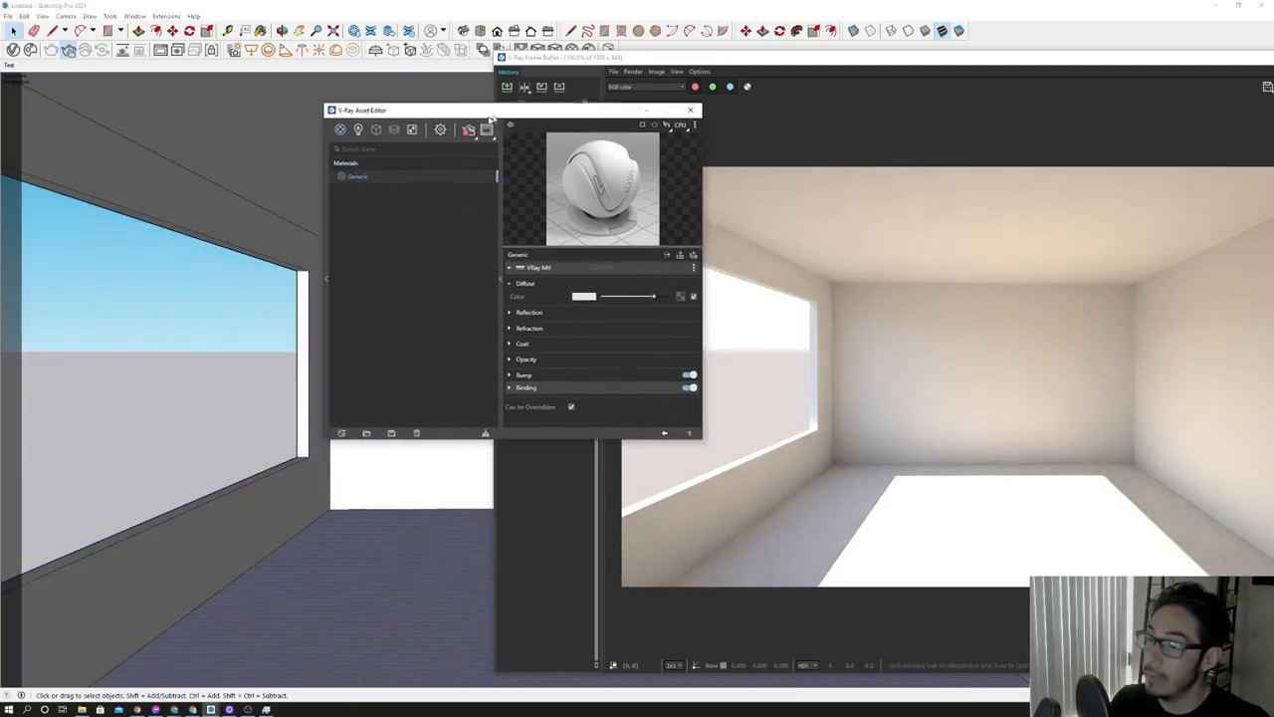
pyautogui.click(336, 288)
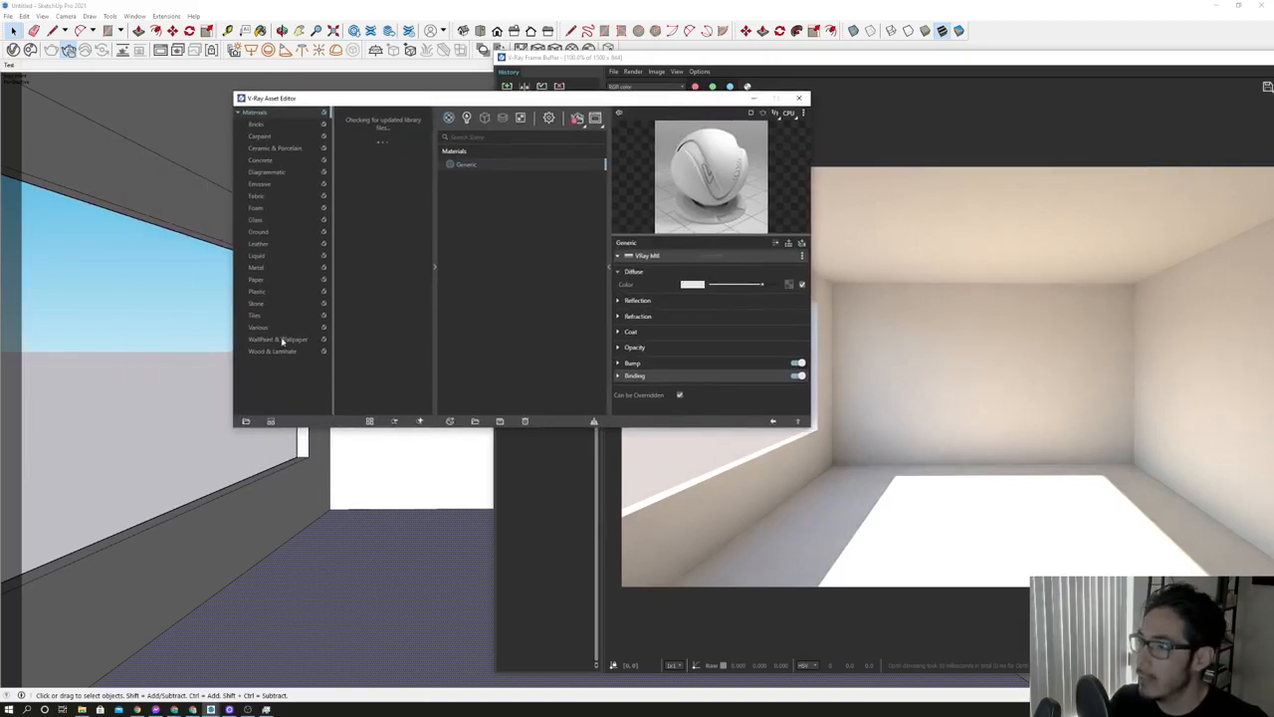
pyautogui.click(283, 354)
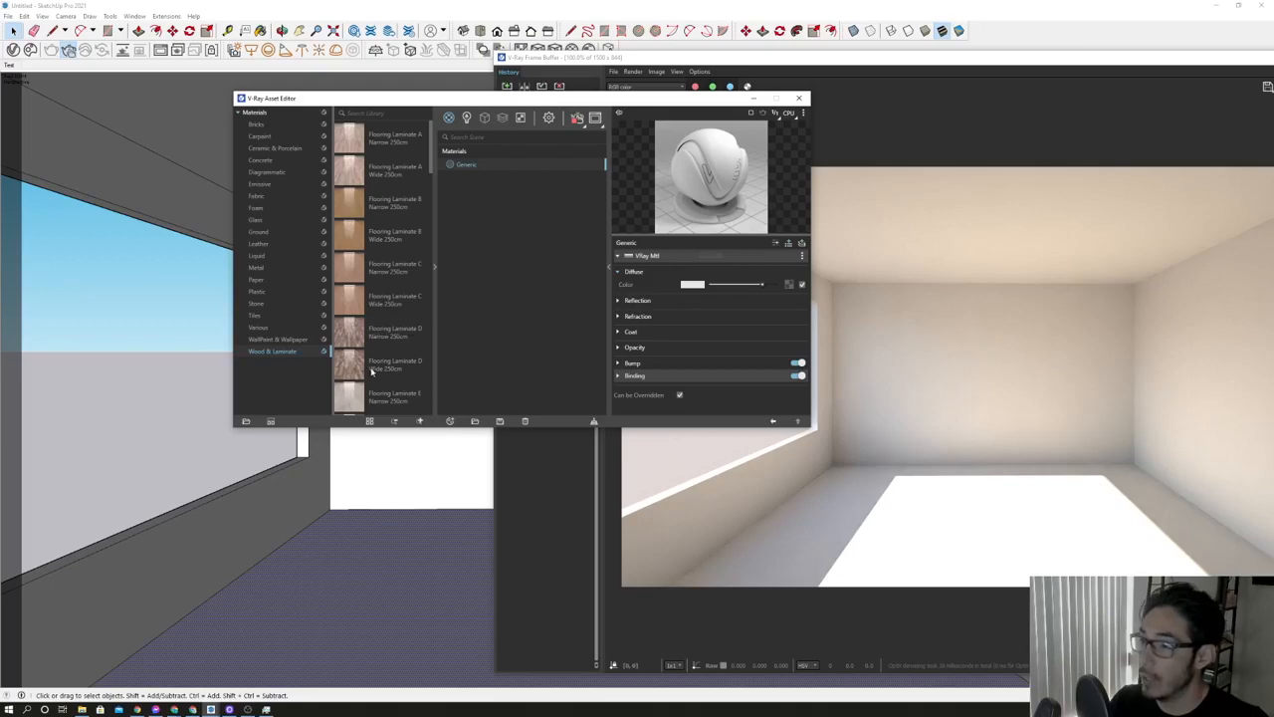
pyautogui.moveTo(372, 370); pyautogui.dragTo(509, 306)
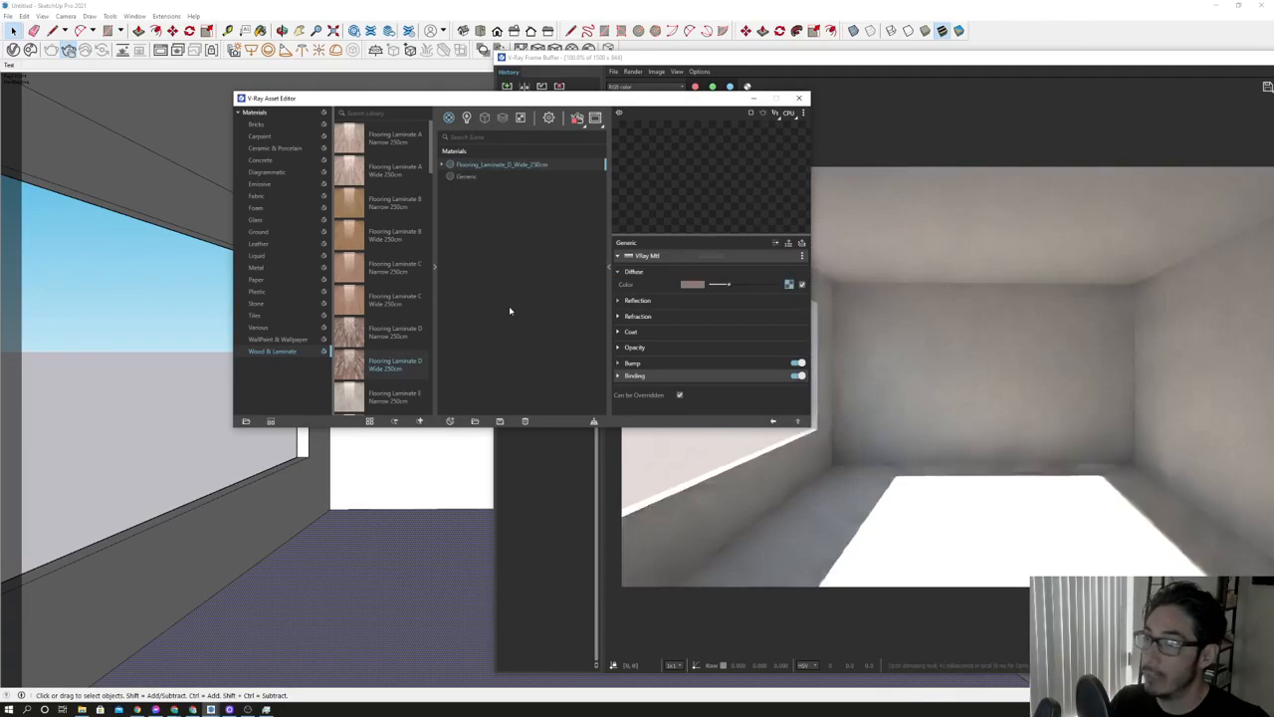
pyautogui.rightClick(499, 165)
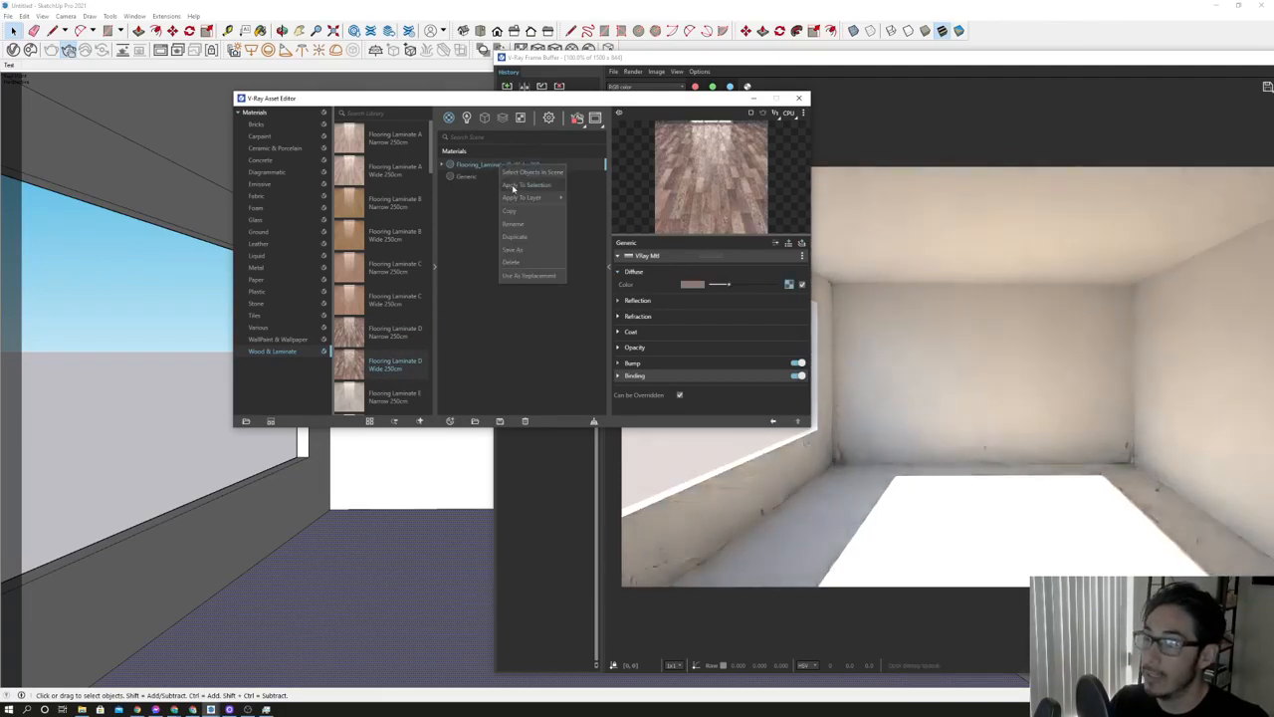
pyautogui.click(512, 188)
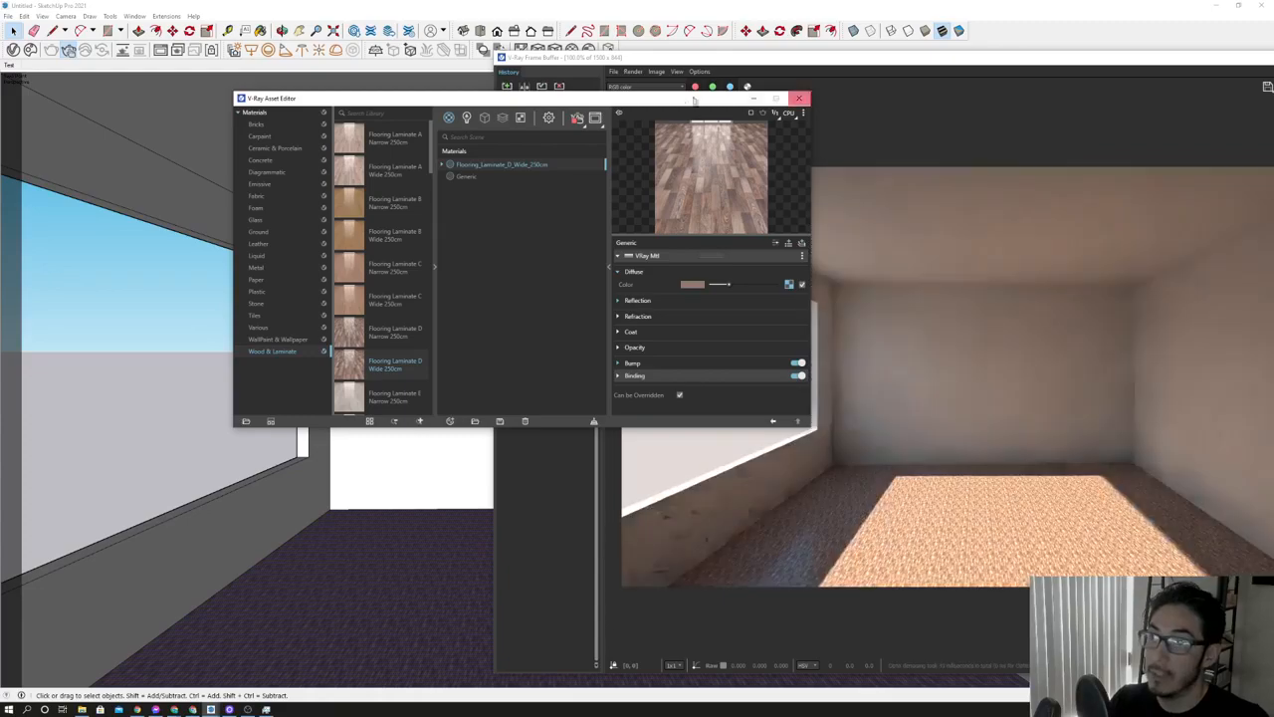
# Uncover the model behind the render windows and apply Tri-Planar Projection (Fit) to the selected floor.
pyautogui.moveTo(681, 101); pyautogui.dragTo(366, 92)
pyautogui.moveTo(955, 56); pyautogui.dragTo(674, 57)
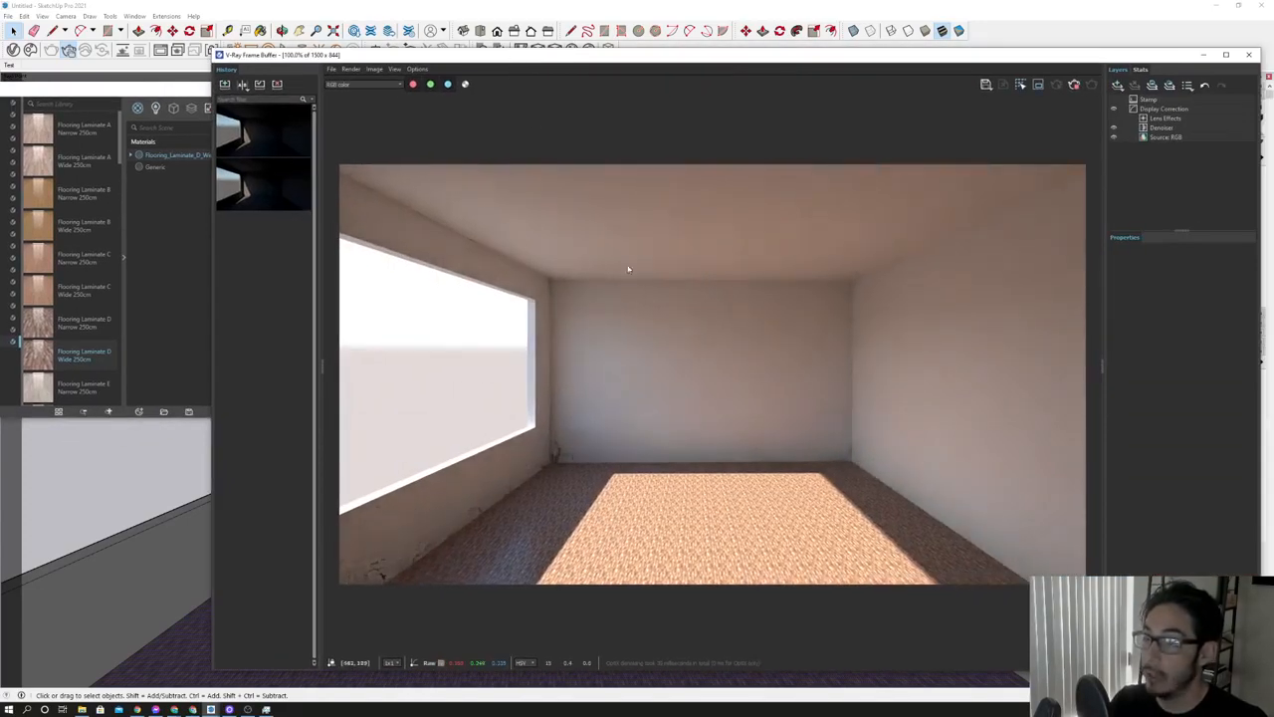
pyautogui.moveTo(493, 56); pyautogui.dragTo(613, 58)
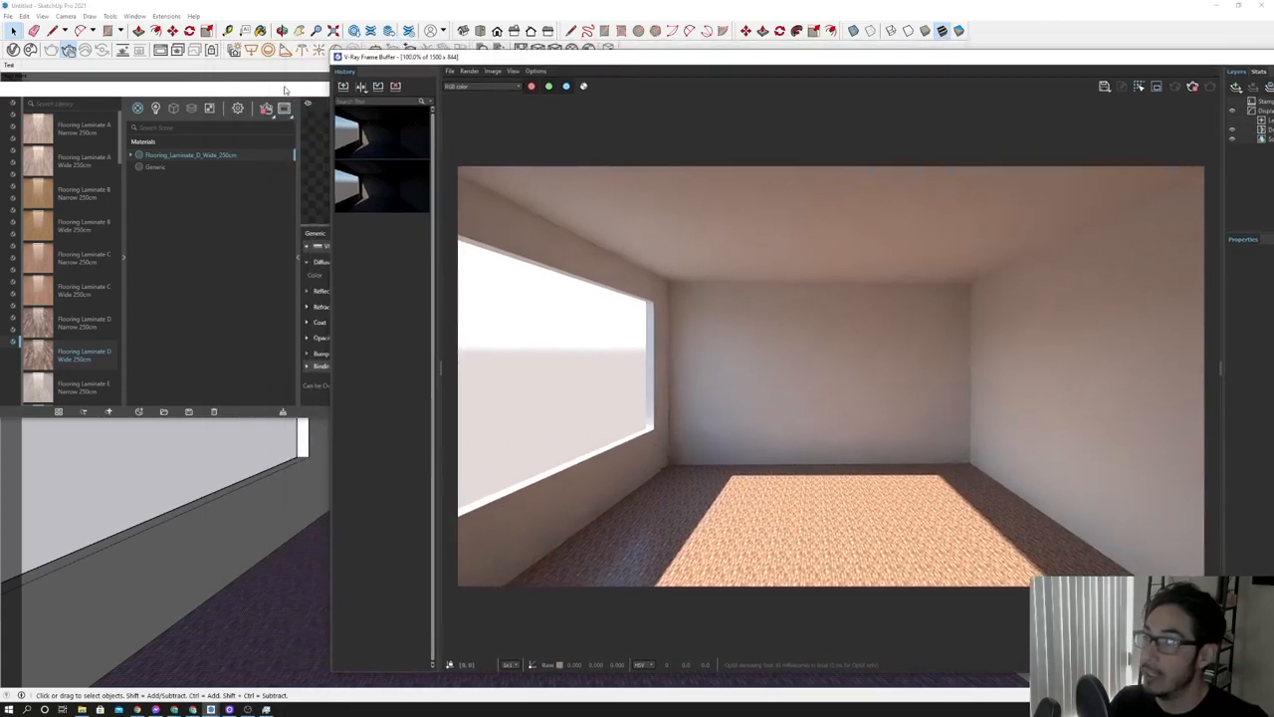
pyautogui.moveTo(297, 92); pyautogui.dragTo(462, 91)
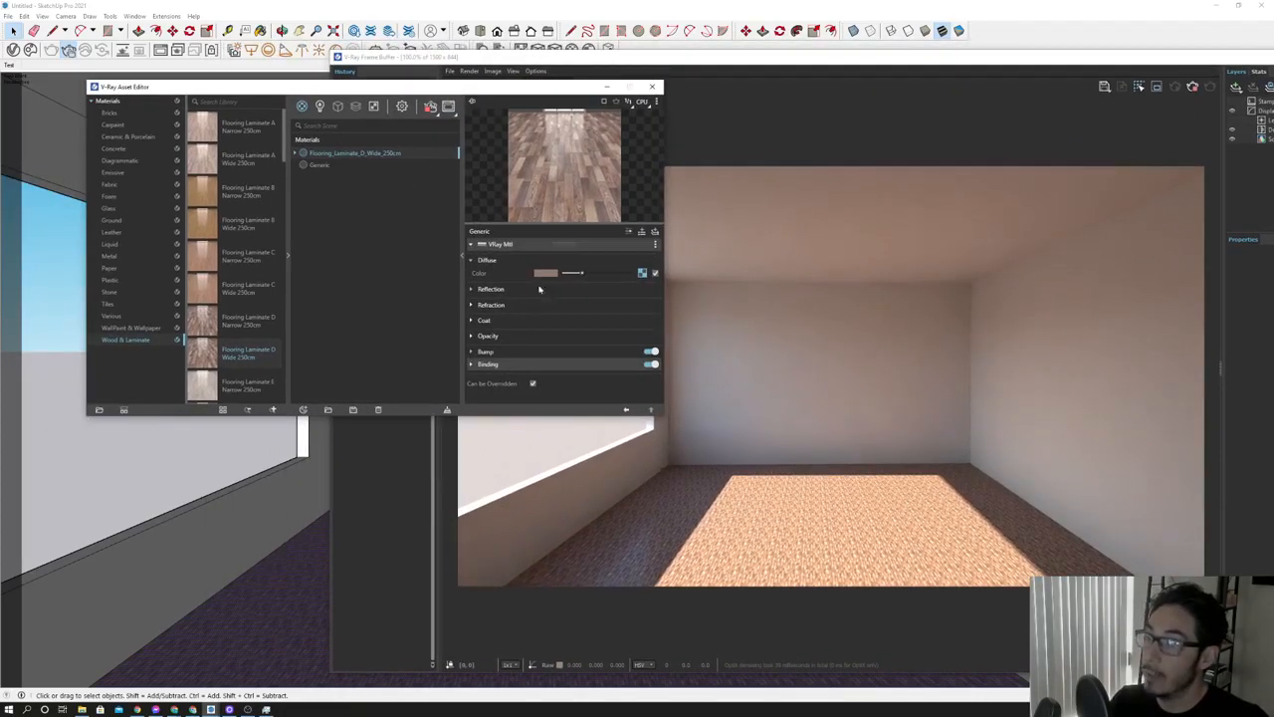
pyautogui.moveTo(585, 88); pyautogui.dragTo(419, 88)
pyautogui.click(485, 86)
pyautogui.moveTo(665, 64); pyautogui.dragTo(295, 65)
pyautogui.moveTo(667, 64); pyautogui.dragTo(440, 61)
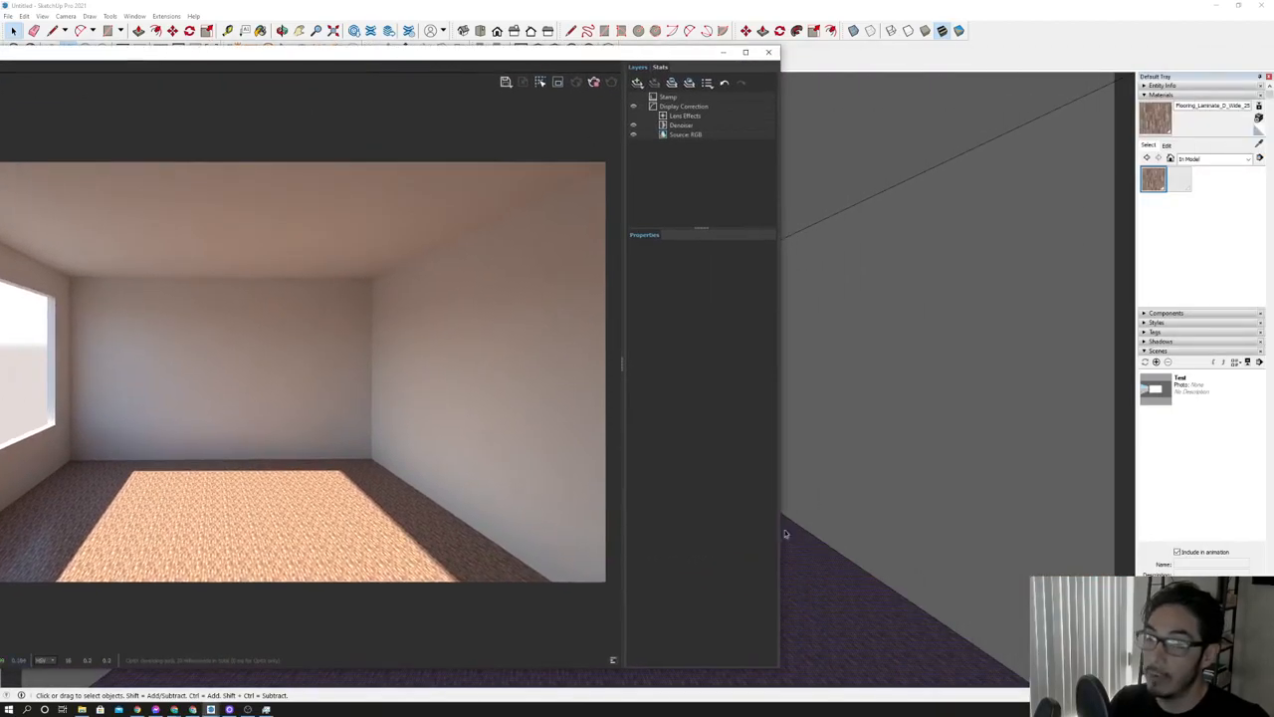
pyautogui.moveTo(581, 61); pyautogui.dragTo(0, 80)
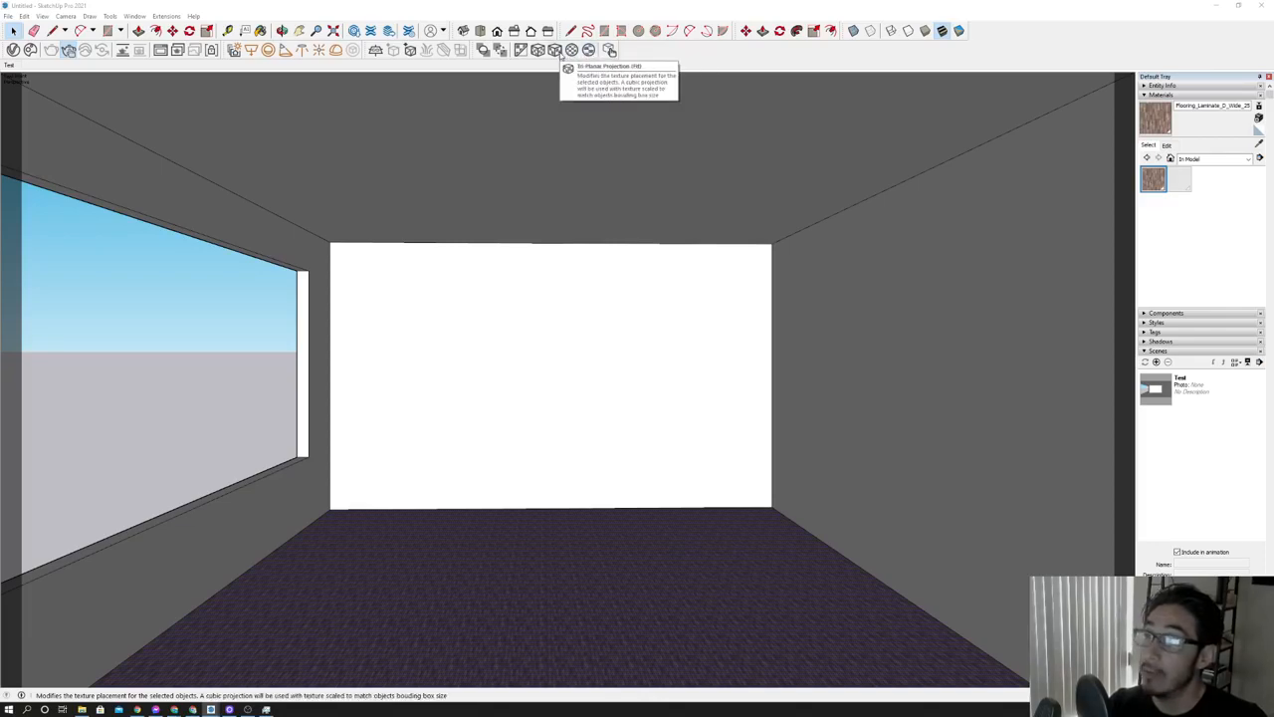
pyautogui.click(559, 52)
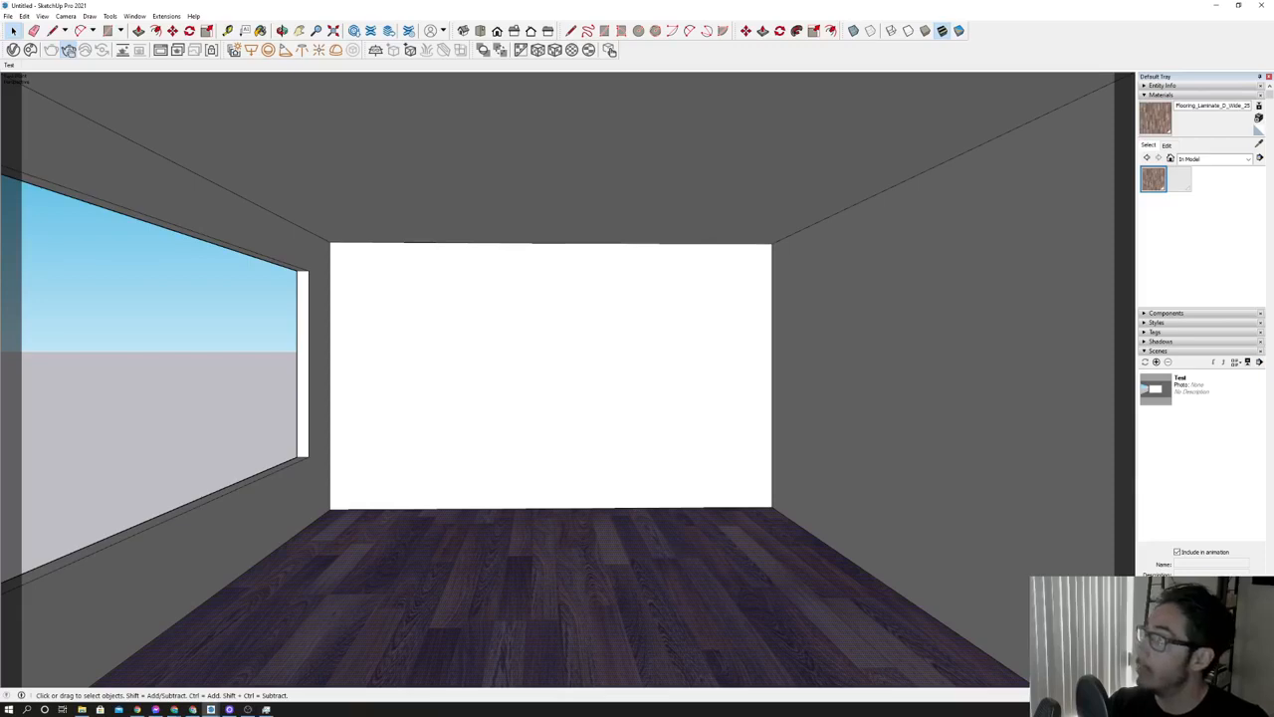
# Set the laminate floor material's texture width to 0.1 m while the room render is in view.
pyautogui.moveTo(0, 120)
pyautogui.mouseDown()
pyautogui.moveTo(688, 68)
pyautogui.moveTo(787, 73)
pyautogui.moveTo(683, 100)
pyautogui.mouseUp()
pyautogui.click(1167, 145)
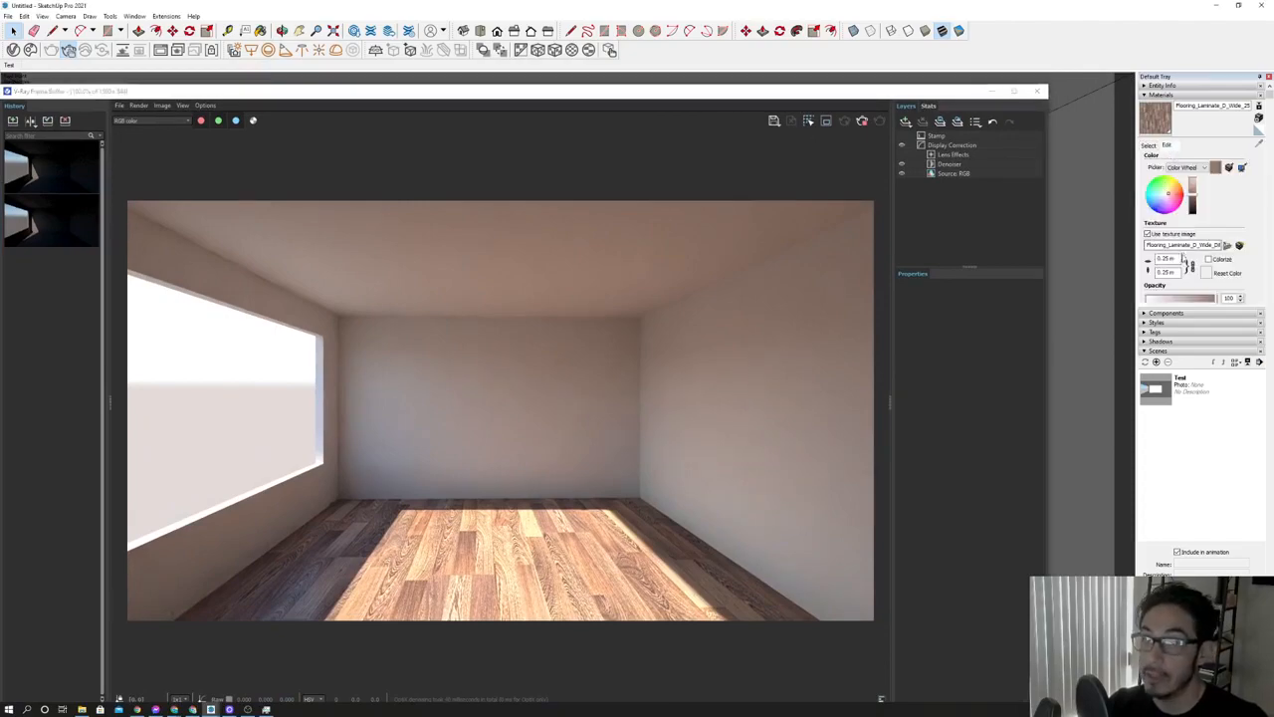
pyautogui.doubleClick(1165, 259)
pyautogui.write('0.1')
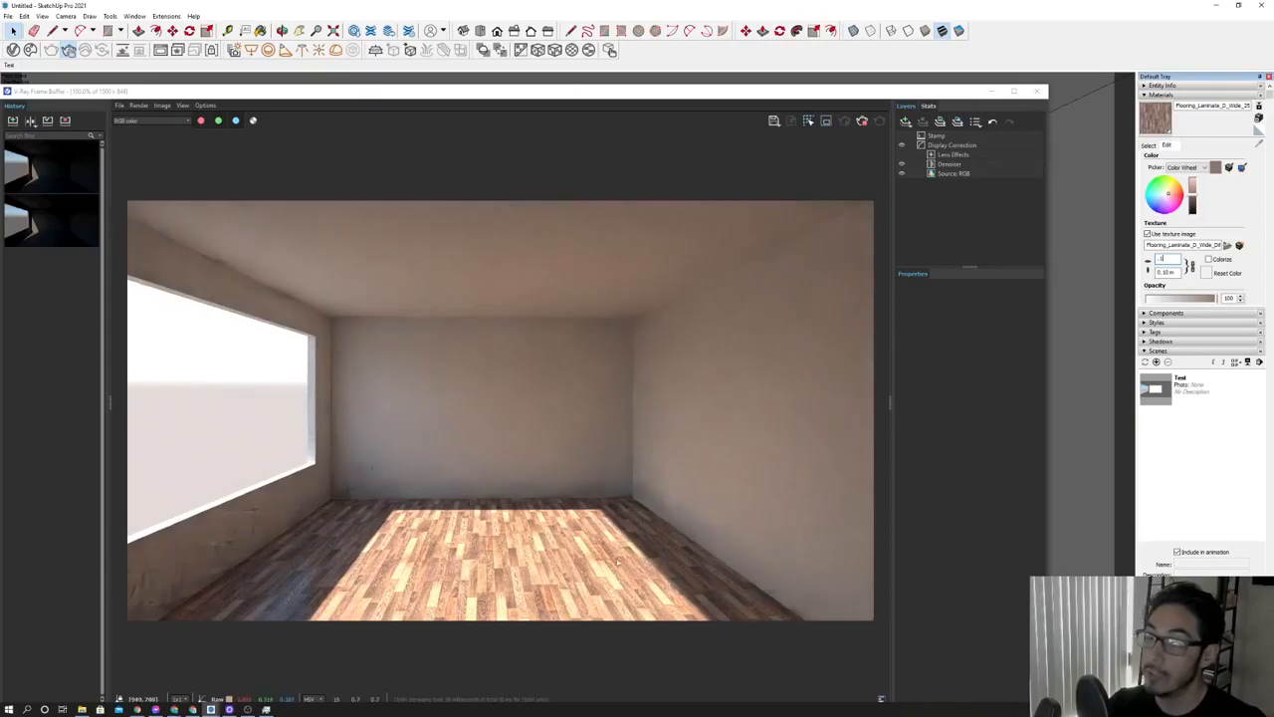
# Inspect the rescaled laminate floor in the frame buffer and stop the interactive render.
pyautogui.moveTo(475, 97); pyautogui.dragTo(592, 86)
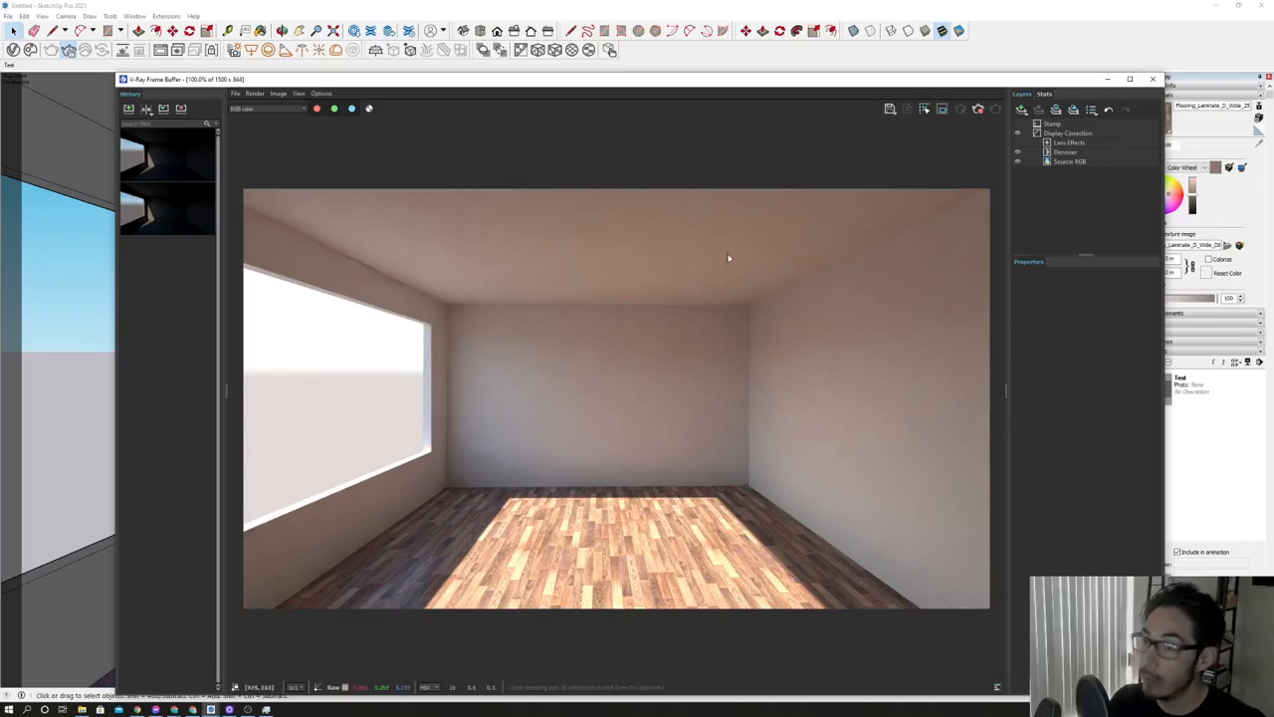
pyautogui.moveTo(596, 89); pyautogui.dragTo(633, 84)
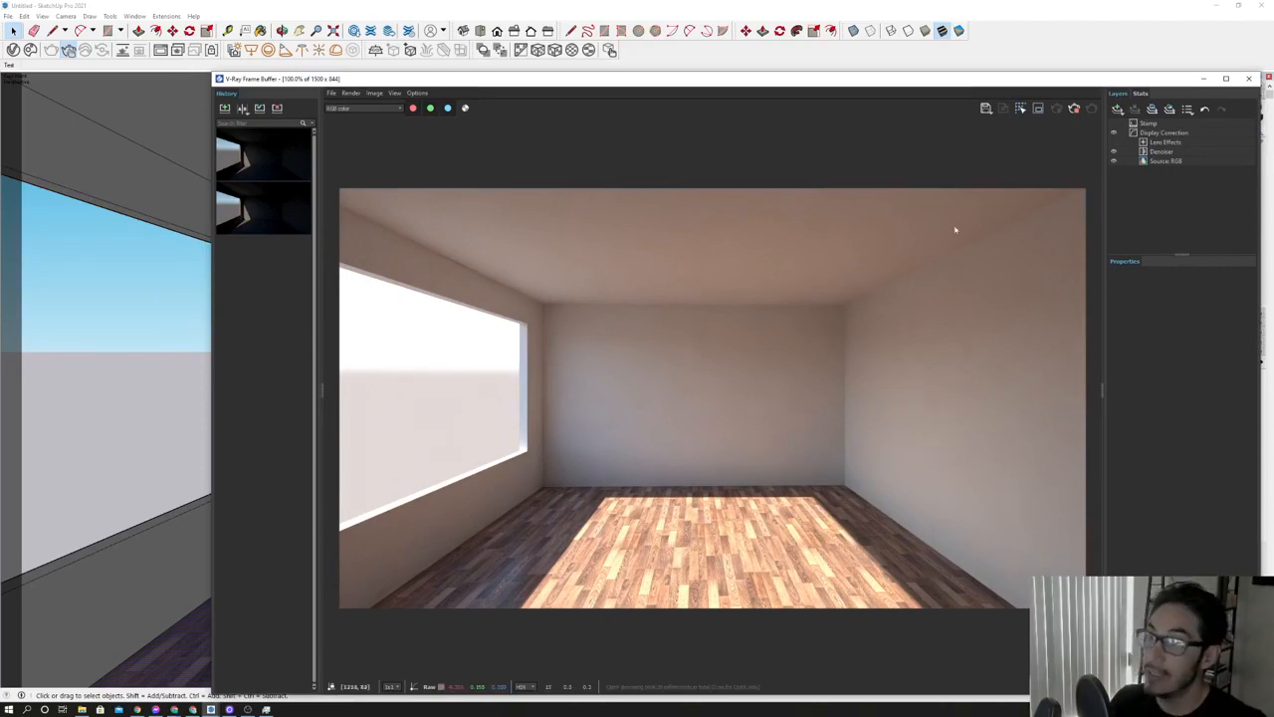
pyautogui.moveTo(877, 78)
pyautogui.mouseDown()
pyautogui.moveTo(896, 88)
pyautogui.moveTo(865, 87)
pyautogui.mouseUp()
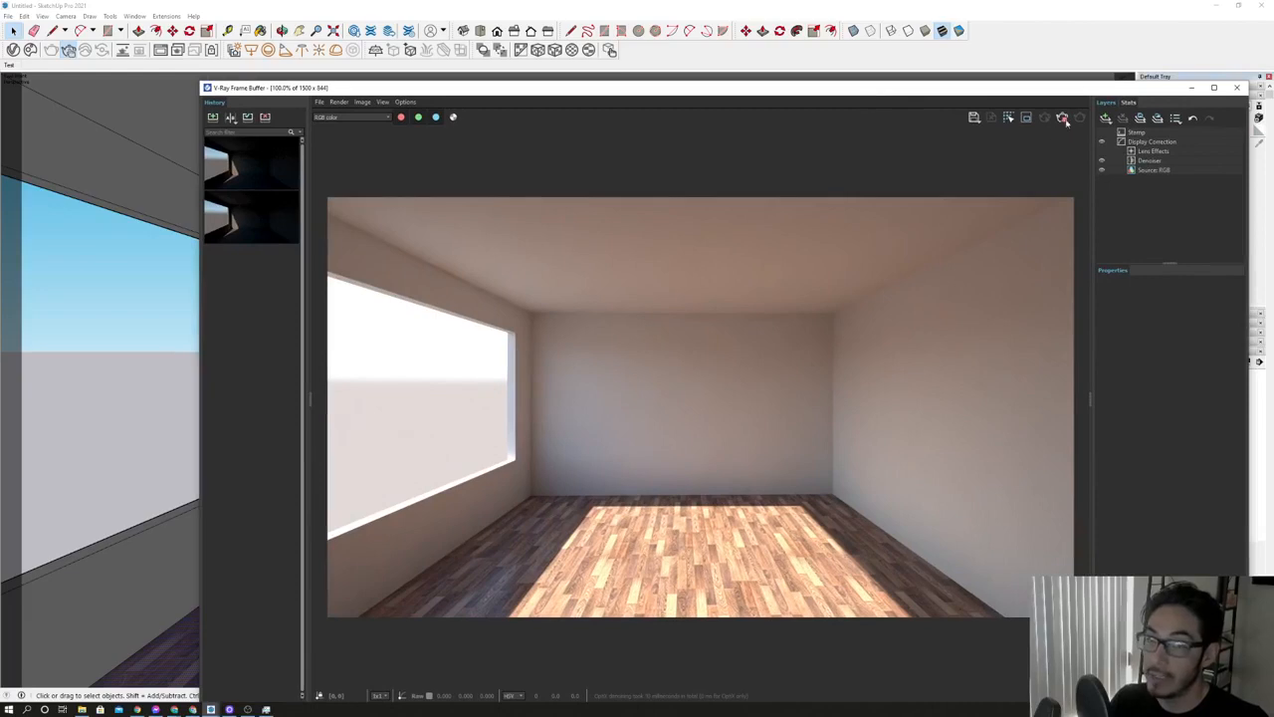
pyautogui.moveTo(642, 88); pyautogui.dragTo(802, 96)
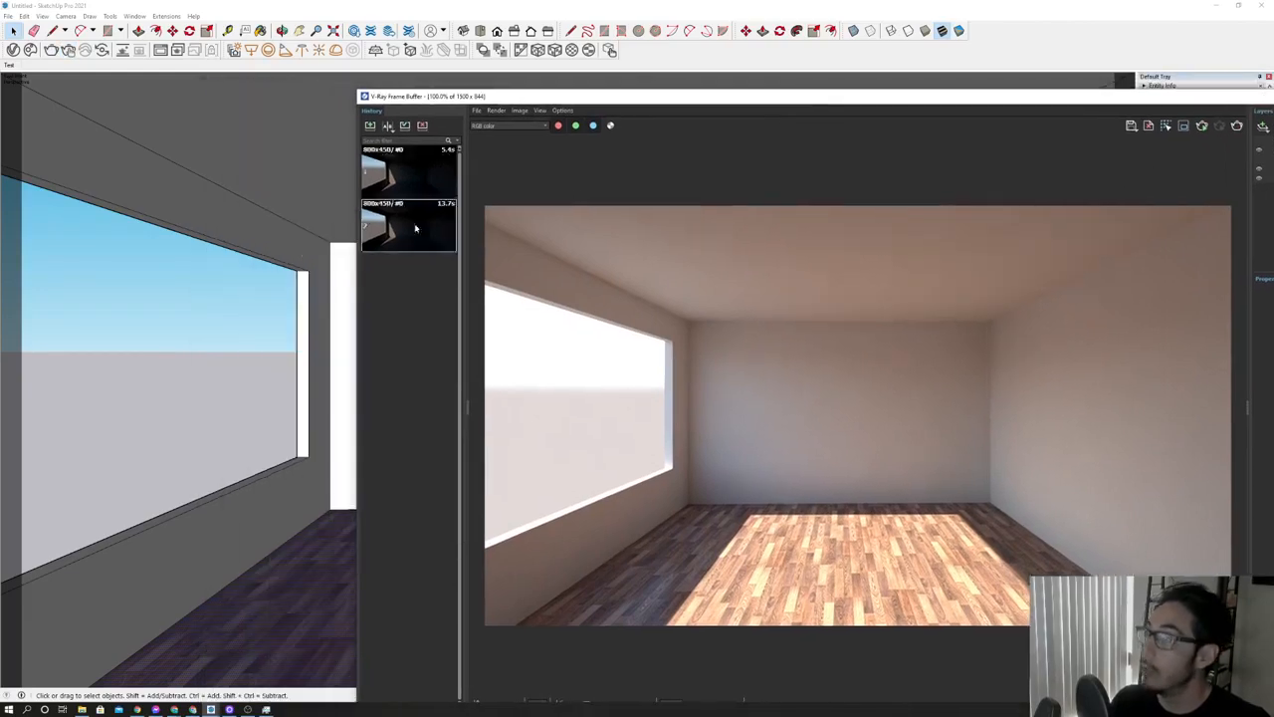
# Collapse the material library and turn off Interactive mode in the render settings.
pyautogui.click(12, 51)
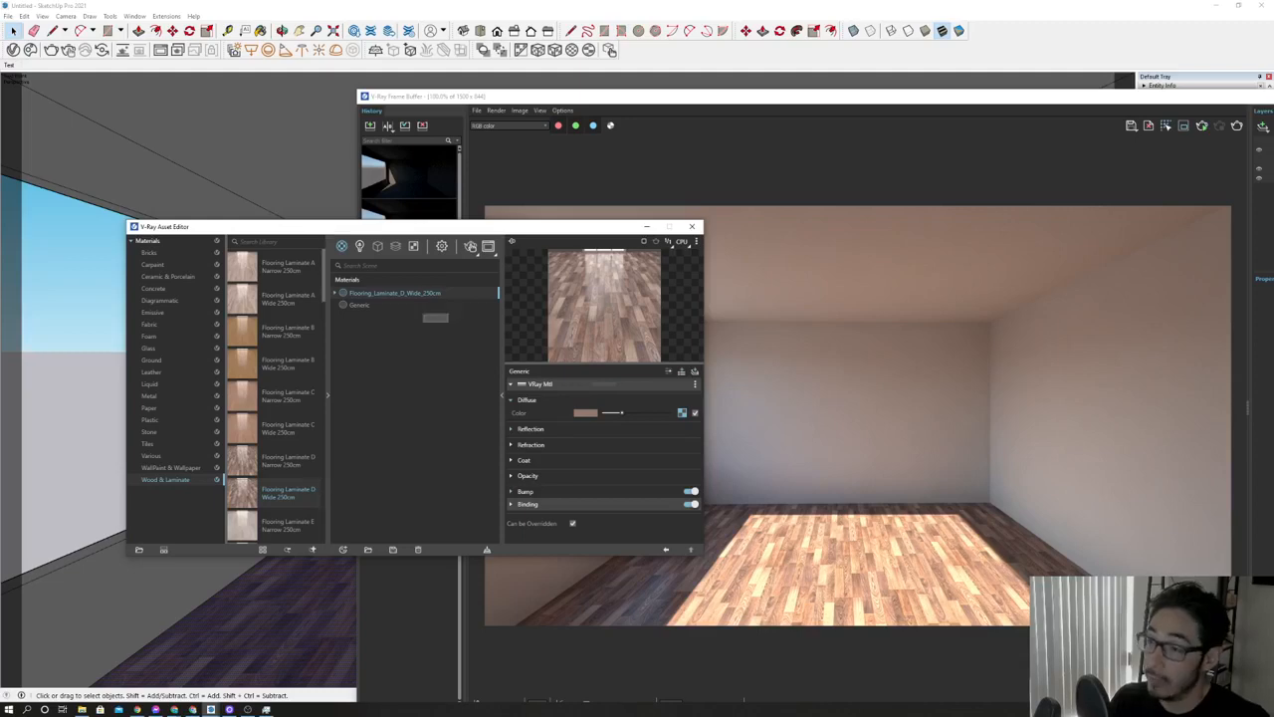
pyautogui.click(442, 247)
pyautogui.click(330, 395)
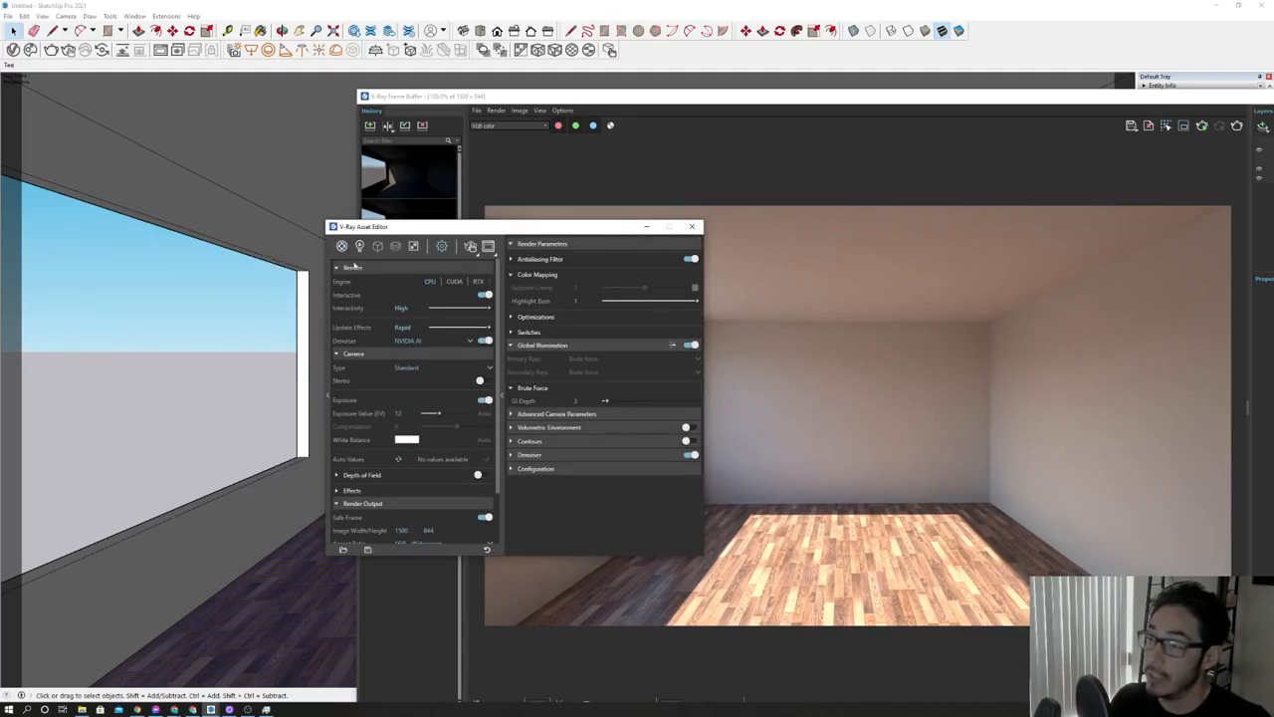
pyautogui.moveTo(443, 195); pyautogui.dragTo(206, 175)
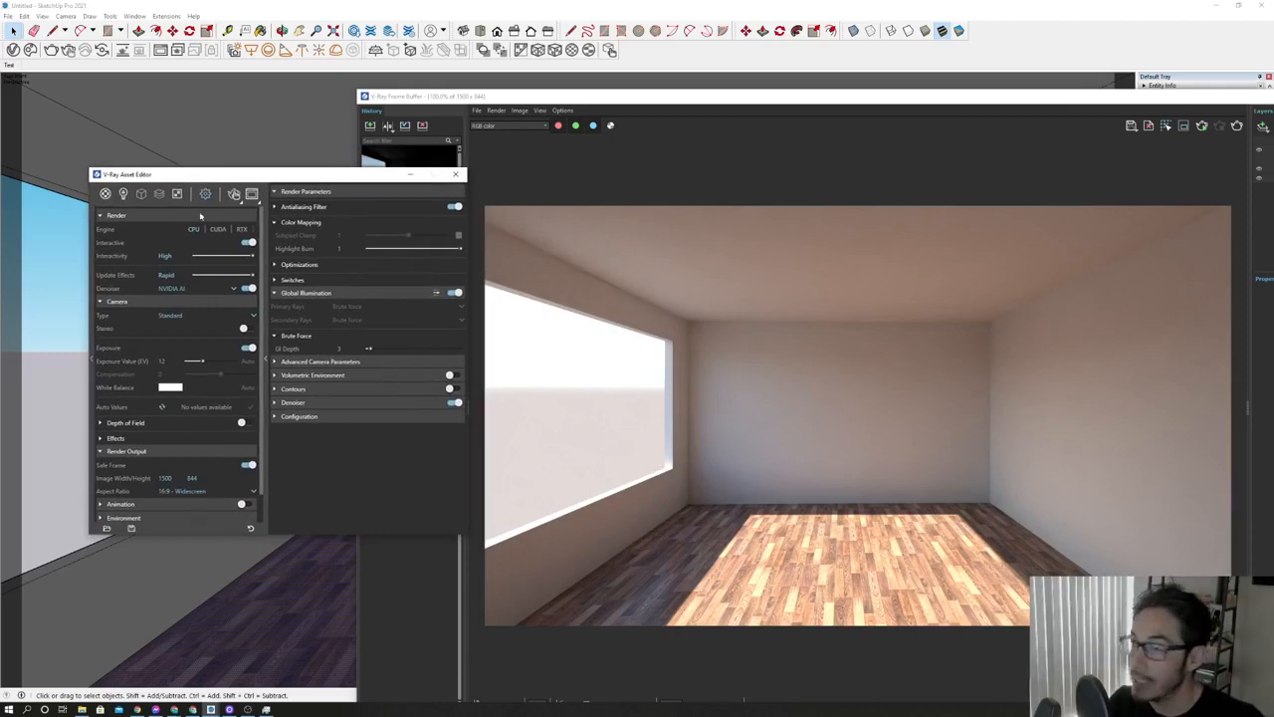
pyautogui.click(250, 244)
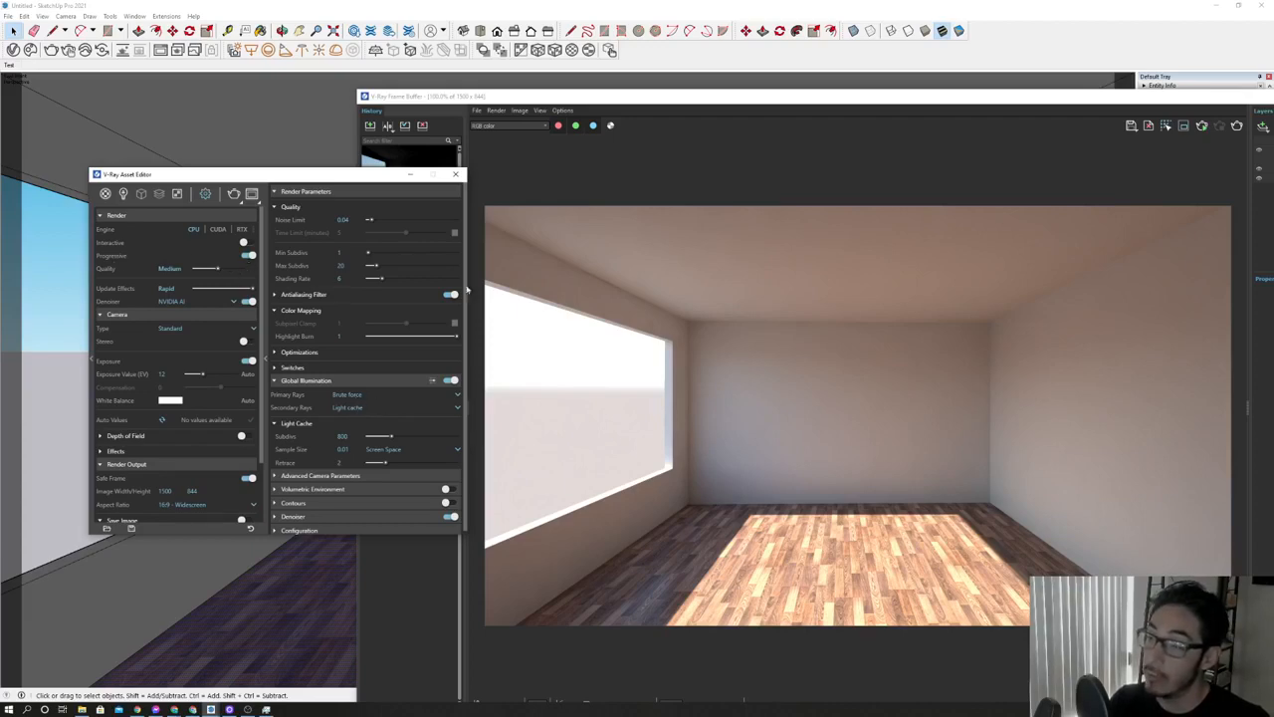
# Save the current room render to the frame buffer history.
pyautogui.moveTo(535, 96); pyautogui.dragTo(653, 77)
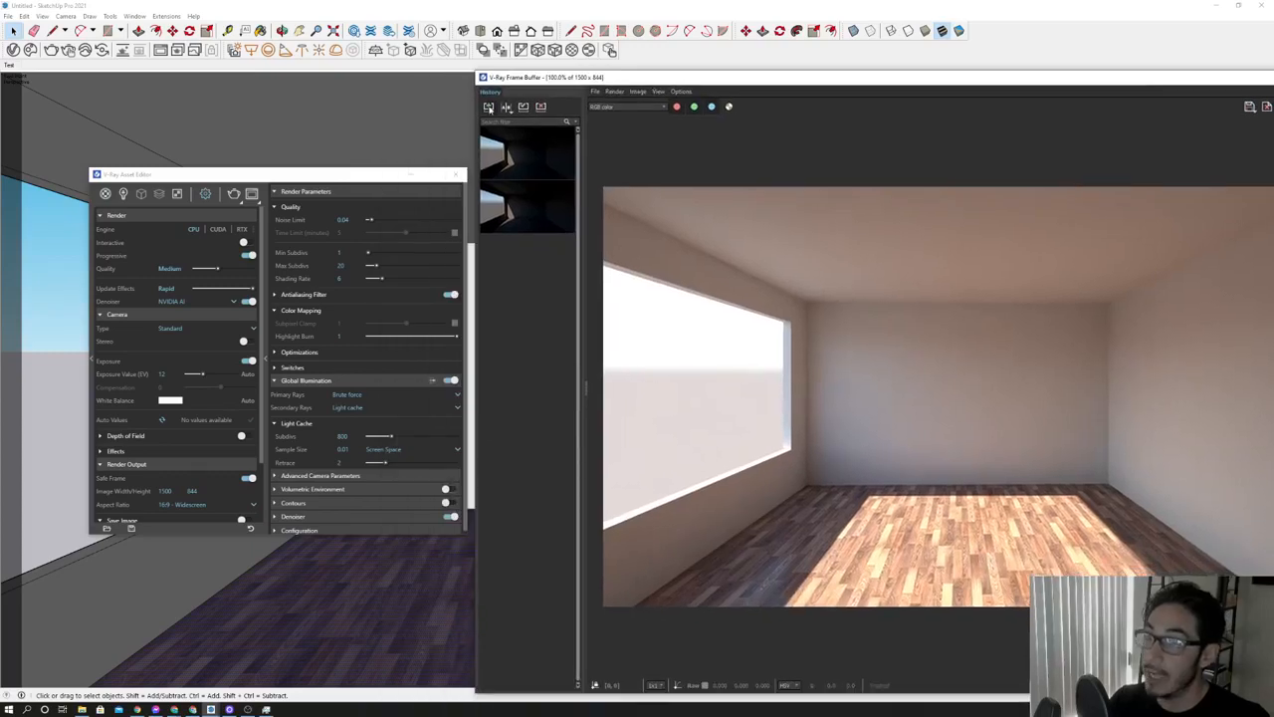
pyautogui.click(490, 109)
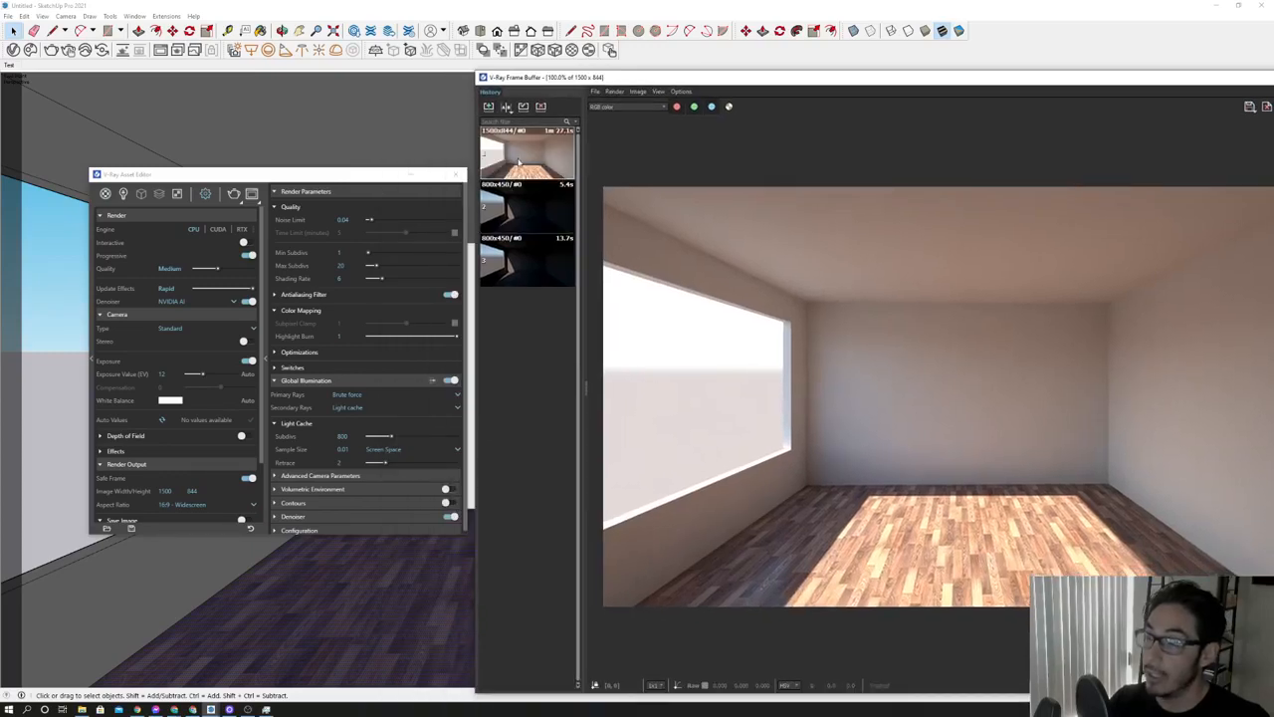
pyautogui.moveTo(715, 78); pyautogui.dragTo(561, 53)
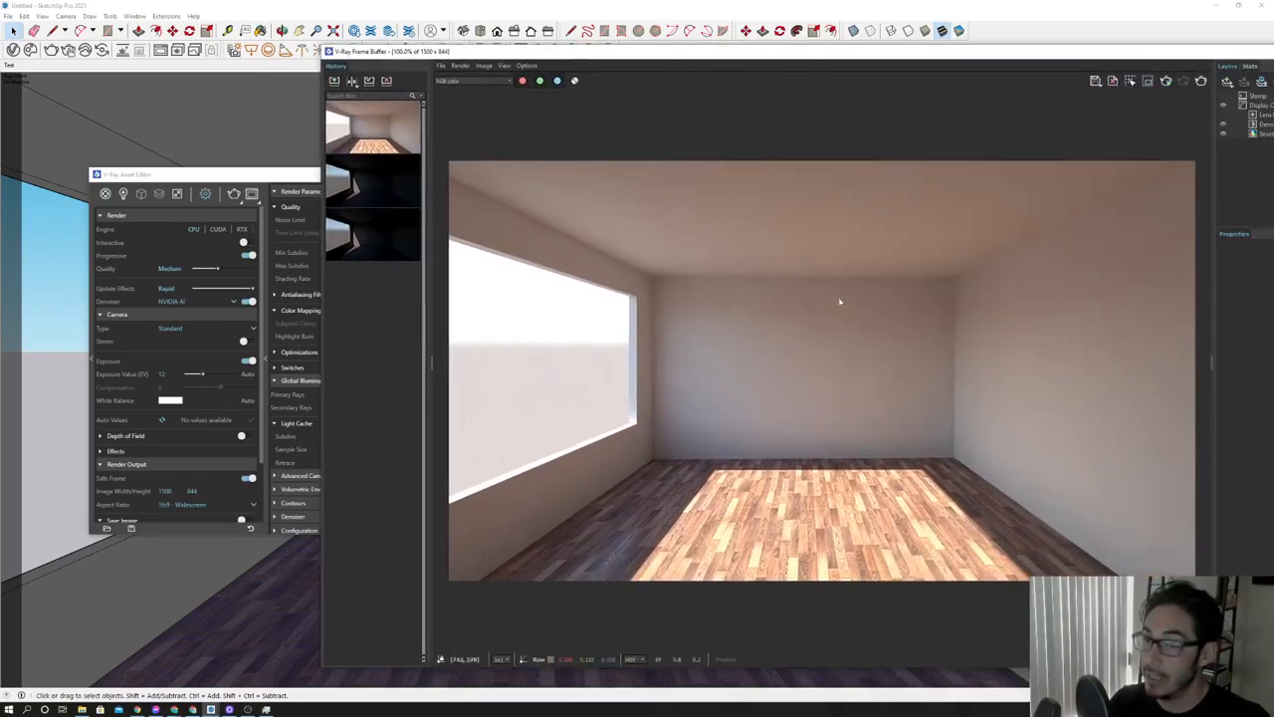
# Change the denoiser engine to V-Ray and bring the full frame buffer back into view.
pyautogui.moveTo(238, 177); pyautogui.dragTo(208, 145)
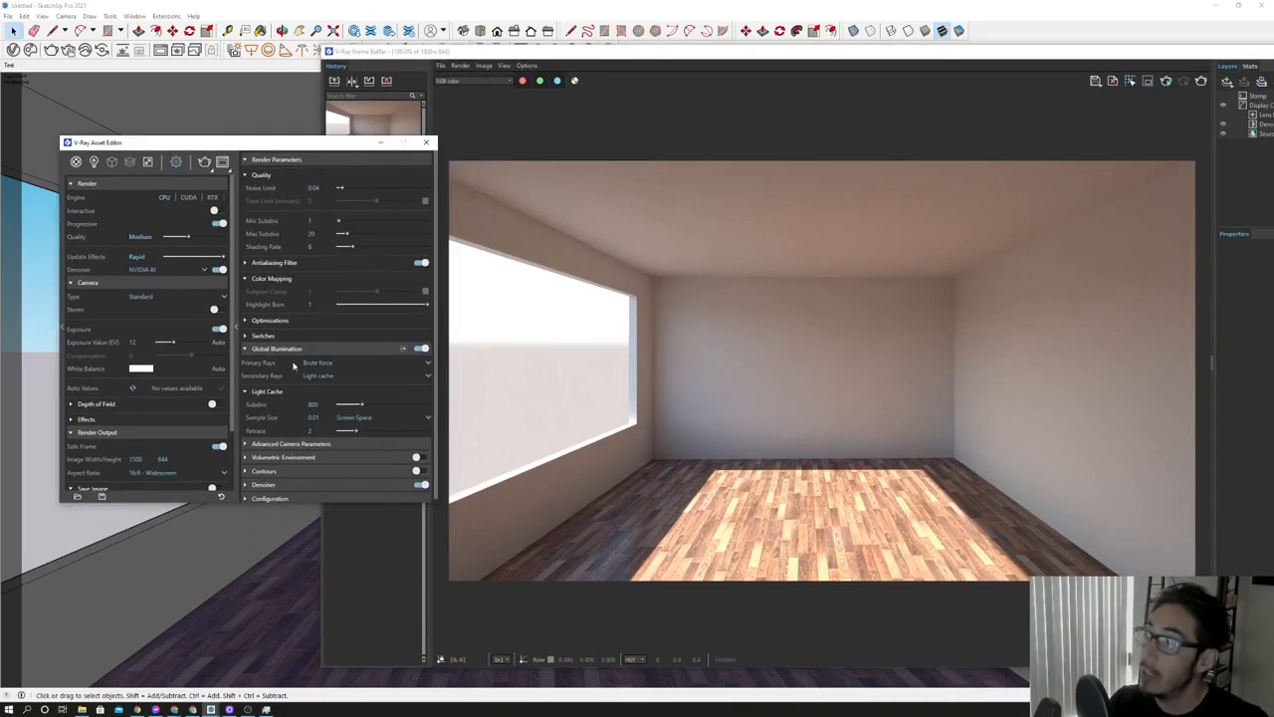
pyautogui.click(205, 270)
pyautogui.click(177, 297)
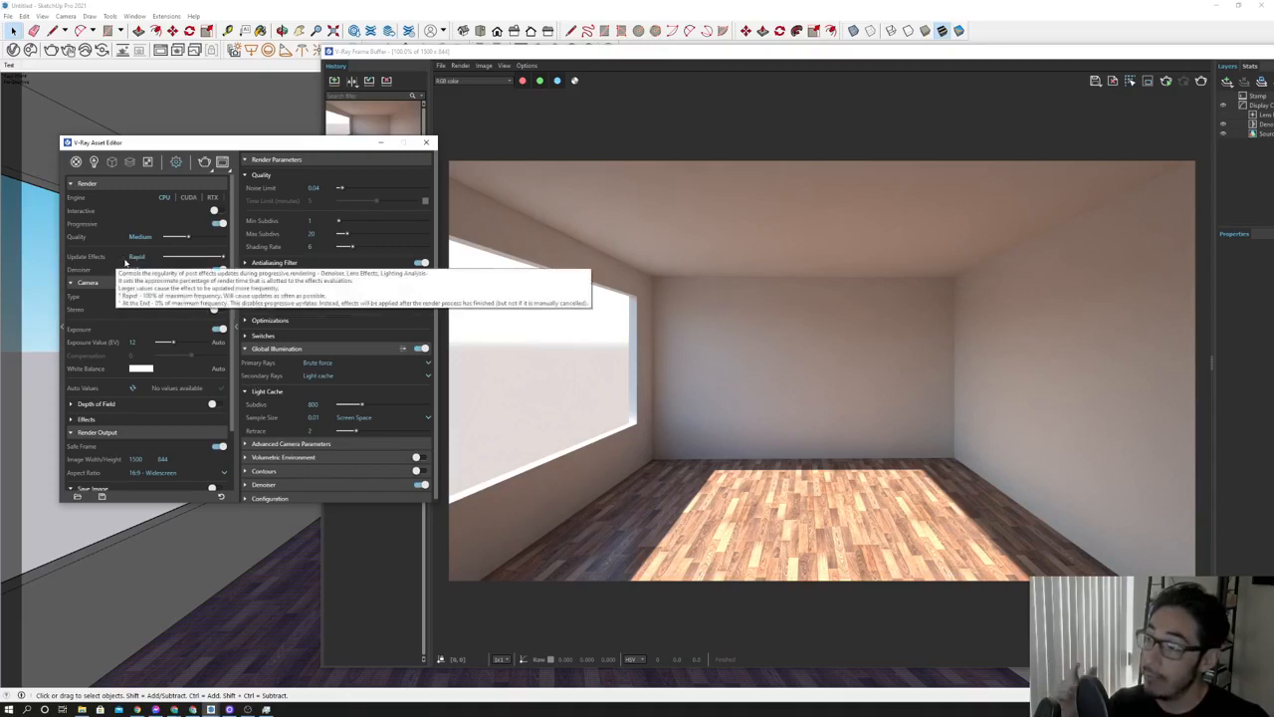
pyautogui.moveTo(661, 53); pyautogui.dragTo(540, 48)
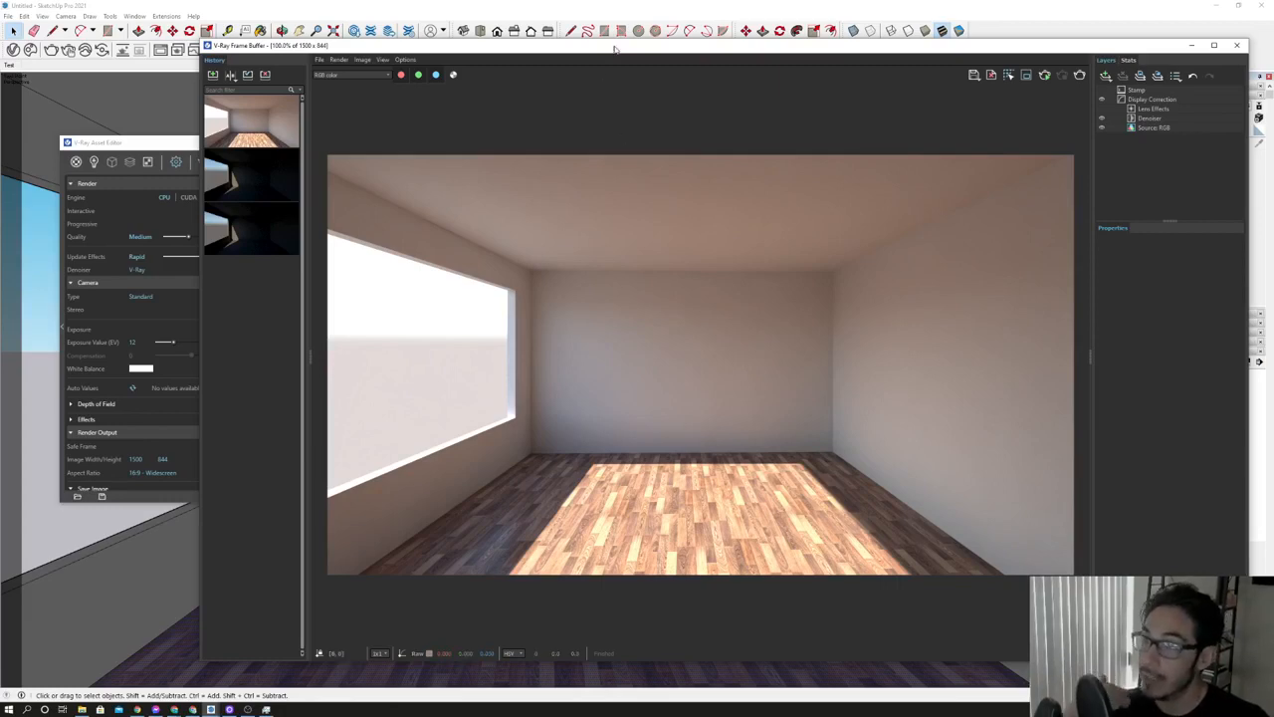
# Start a non-interactive progressive render of the room using the V-Ray denoiser.
pyautogui.moveTo(613, 48); pyautogui.dragTo(594, 66)
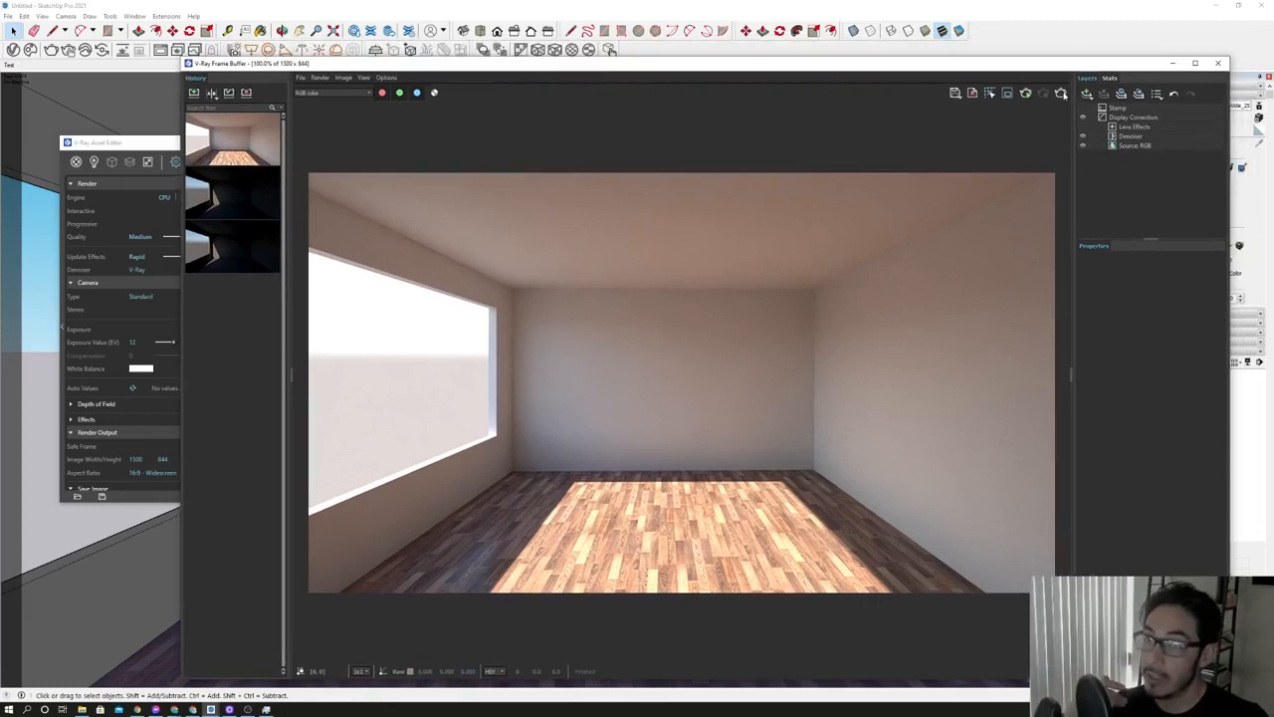
pyautogui.click(1061, 95)
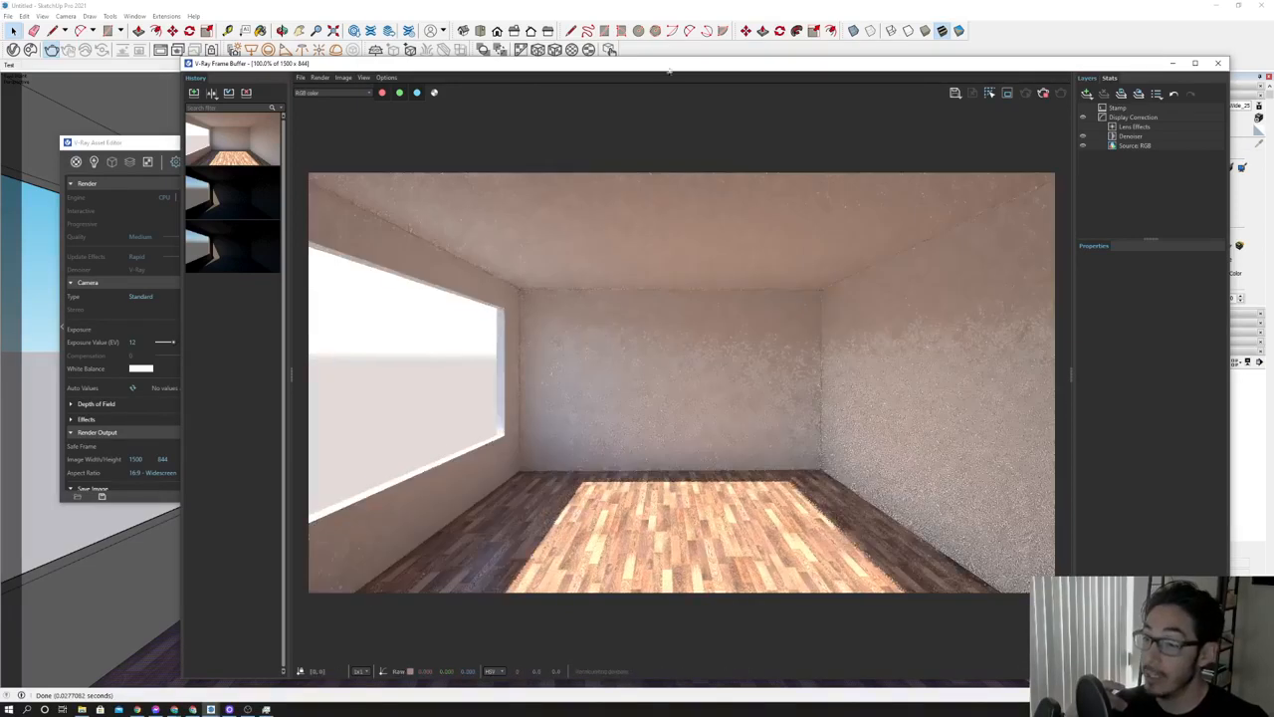
pyautogui.moveTo(668, 71); pyautogui.dragTo(583, 54)
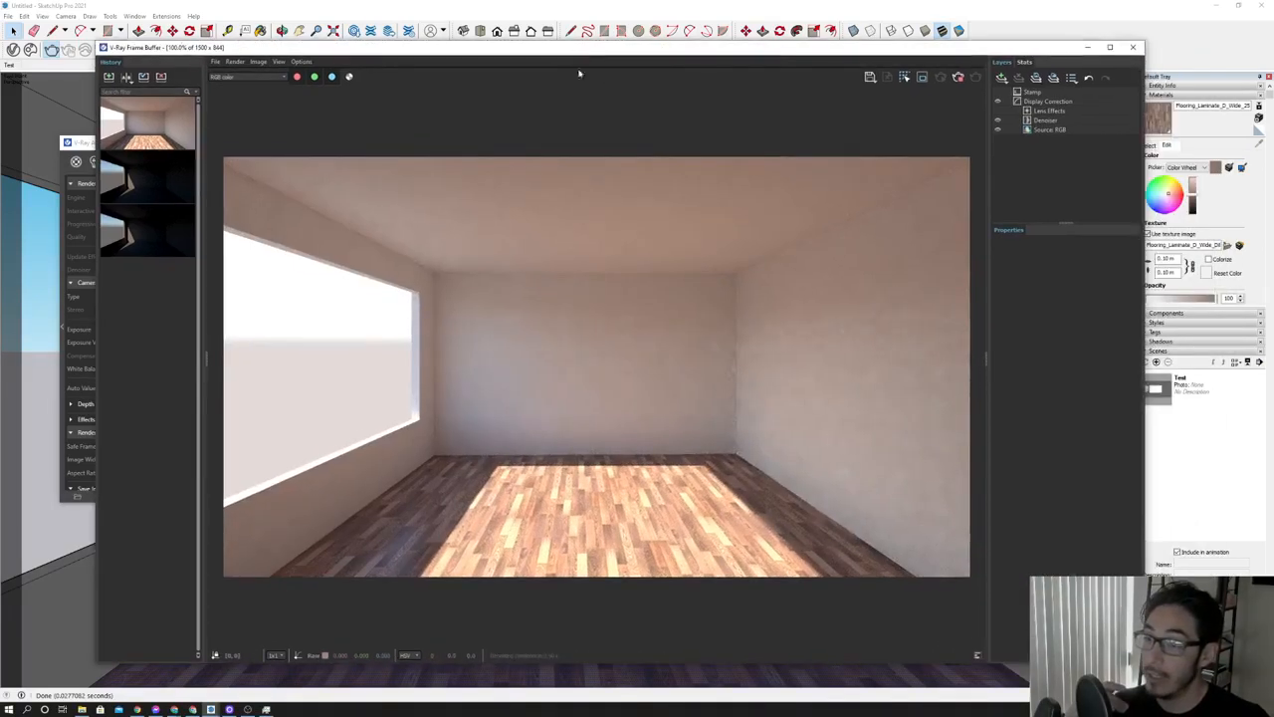
# Hide the denoiser layer during the render and examine the raw noise on the back and side walls.
pyautogui.click(998, 121)
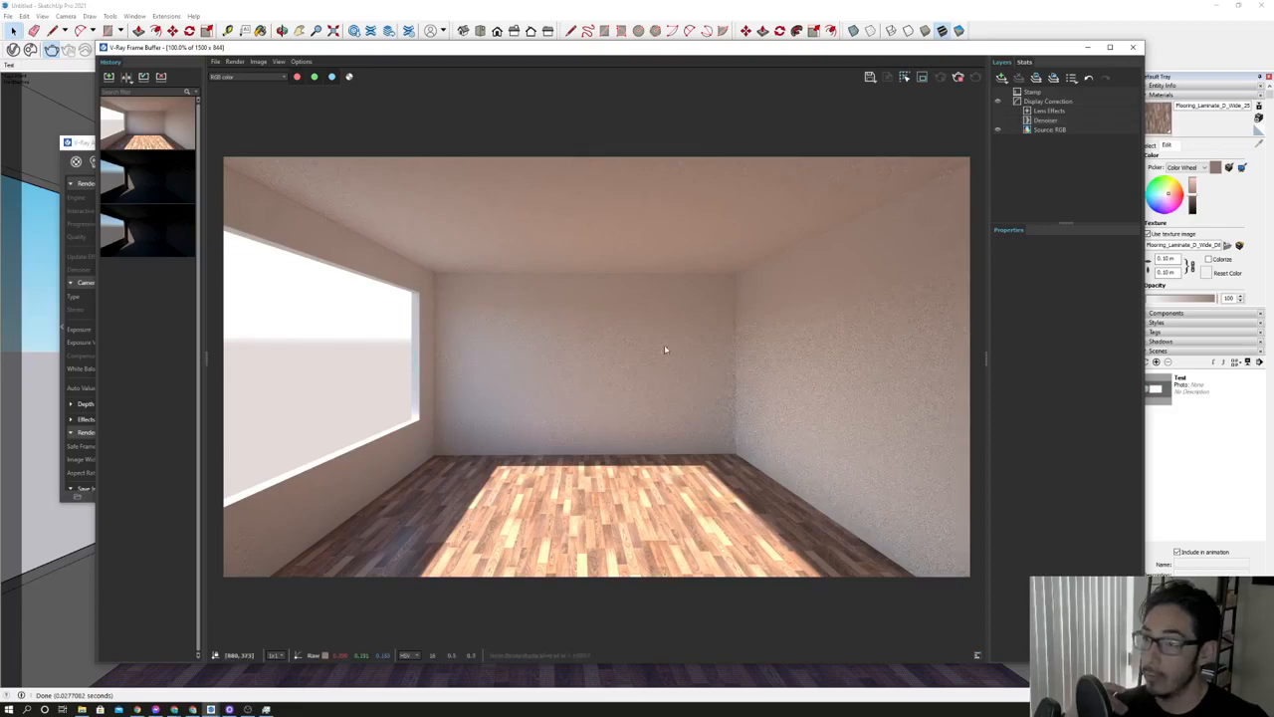
pyautogui.scroll(1, 665, 369)
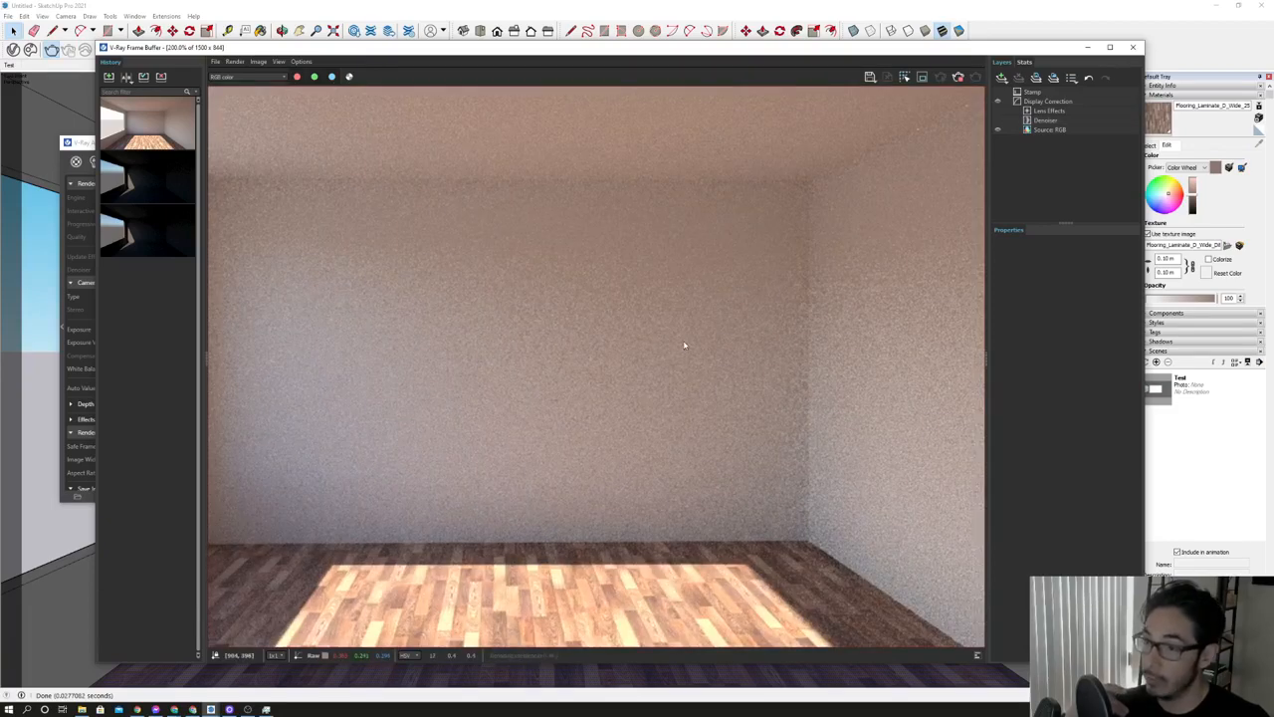
pyautogui.moveTo(393, 56); pyautogui.dragTo(682, 81)
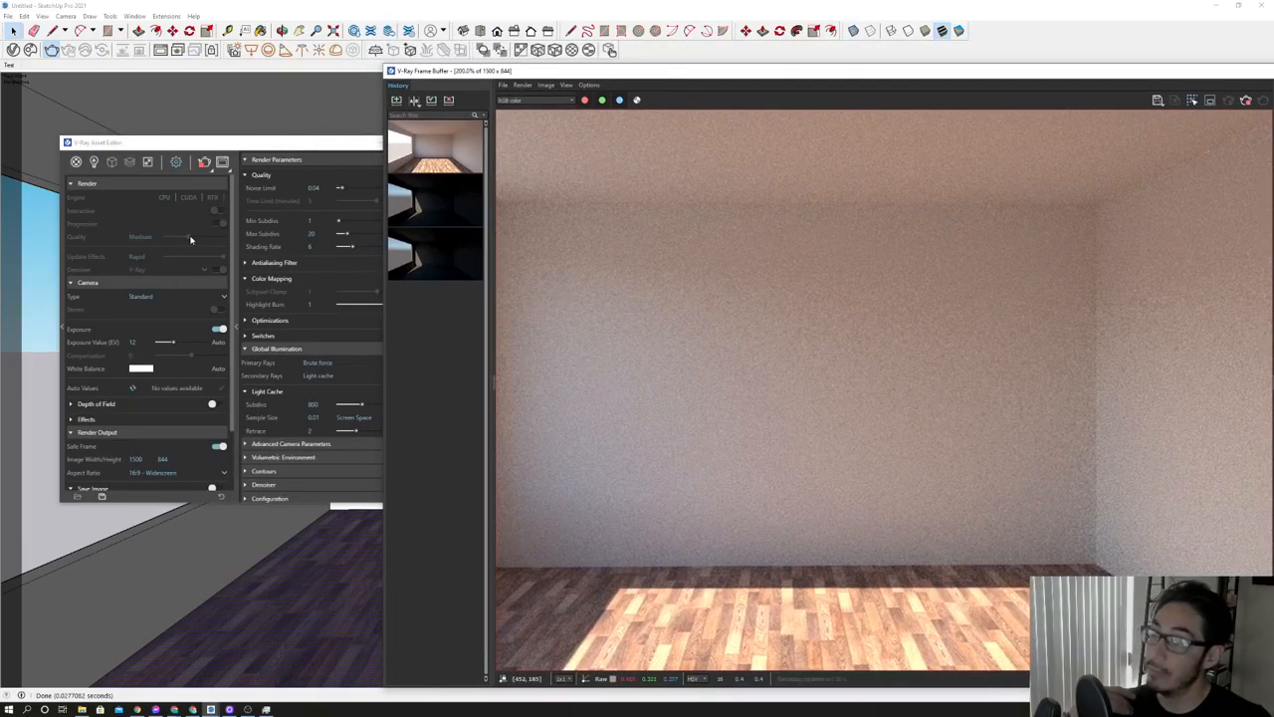
pyautogui.scroll(-1, 756, 222)
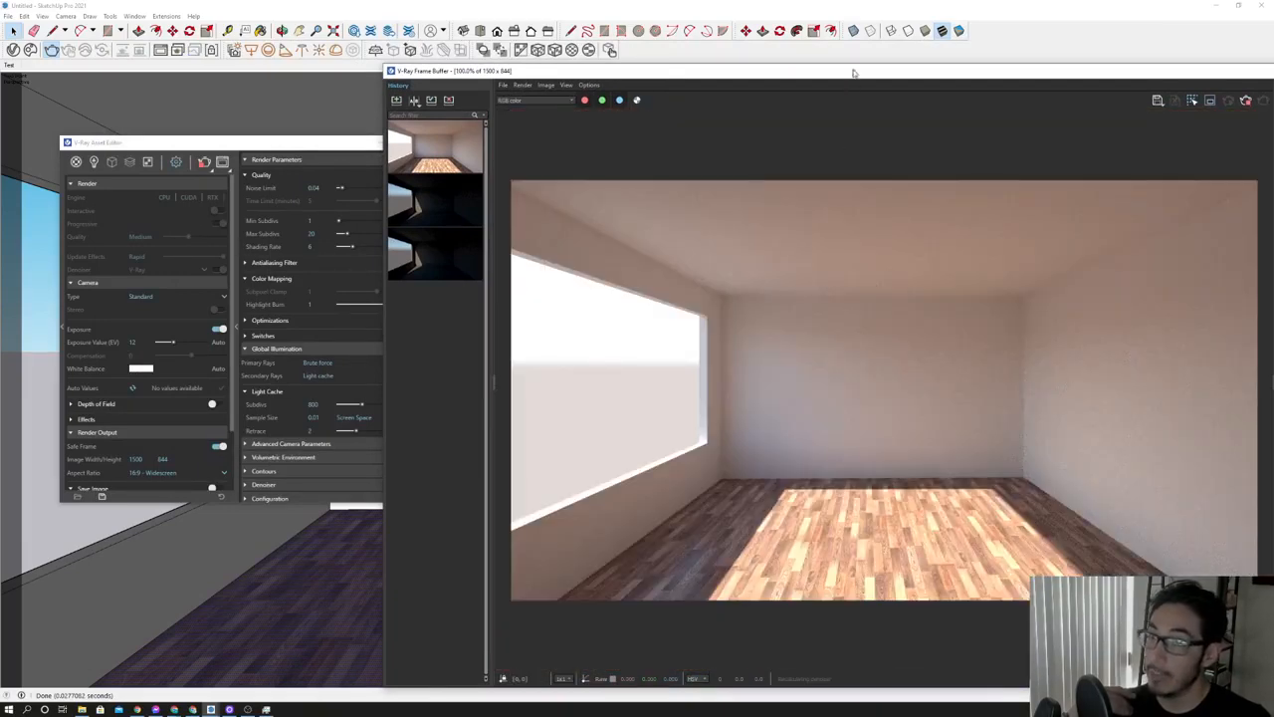
pyautogui.moveTo(846, 76); pyautogui.dragTo(698, 72)
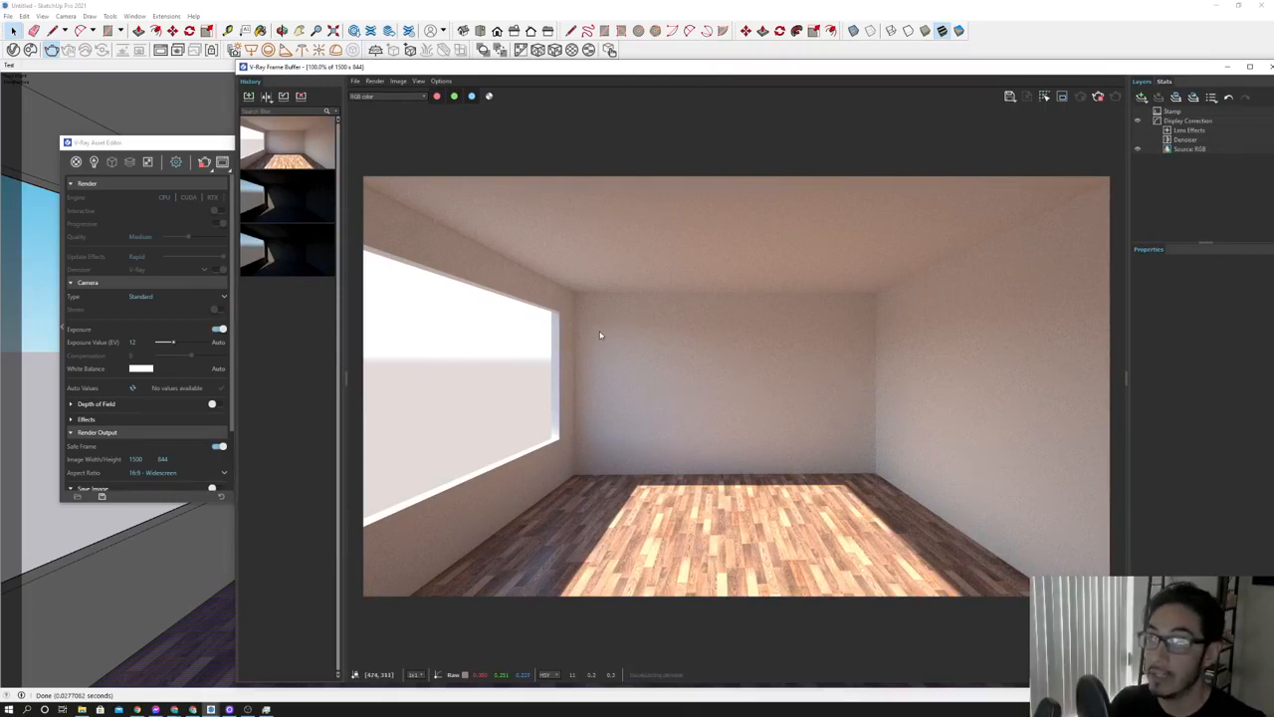
# Save the finished denoised room render to the frame buffer history.
pyautogui.moveTo(741, 72); pyautogui.dragTo(658, 73)
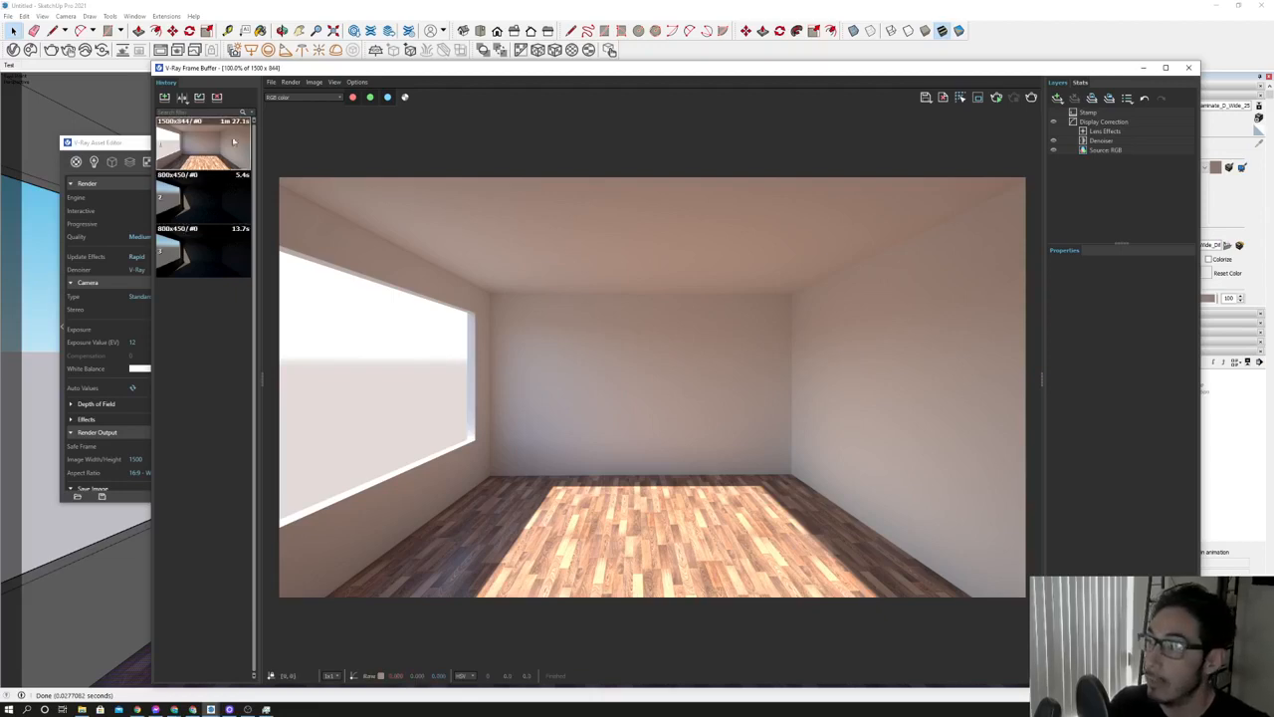
pyautogui.moveTo(233, 76); pyautogui.dragTo(336, 79)
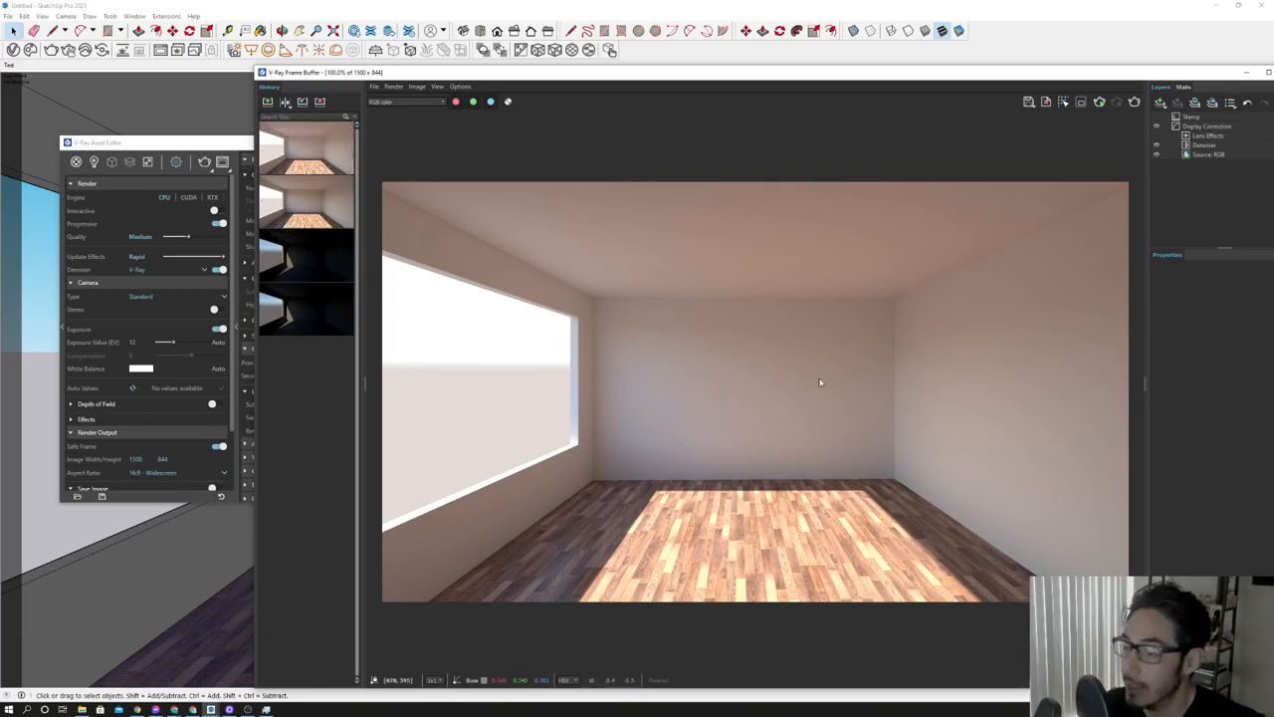
# Compare the render with the denoiser layer shown and hidden, examining the wall and ceiling corner up close.
pyautogui.scroll(6, 865, 347)
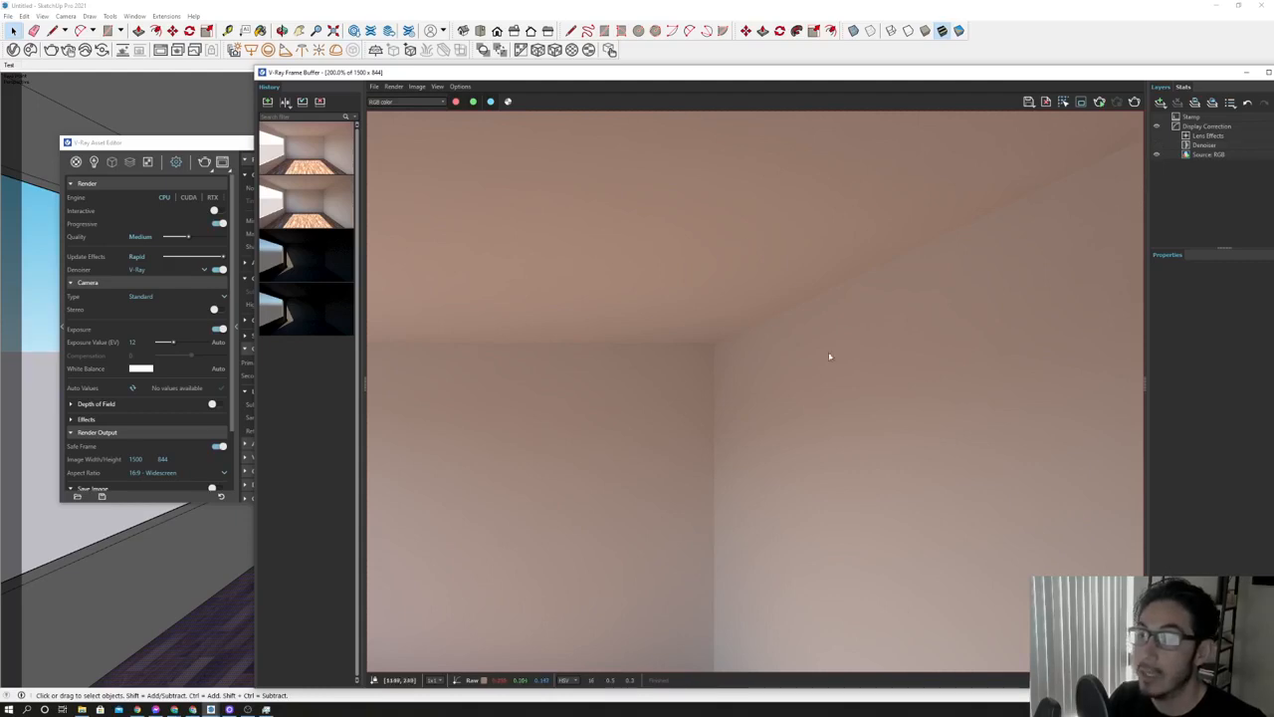
pyautogui.scroll(2, 829, 356)
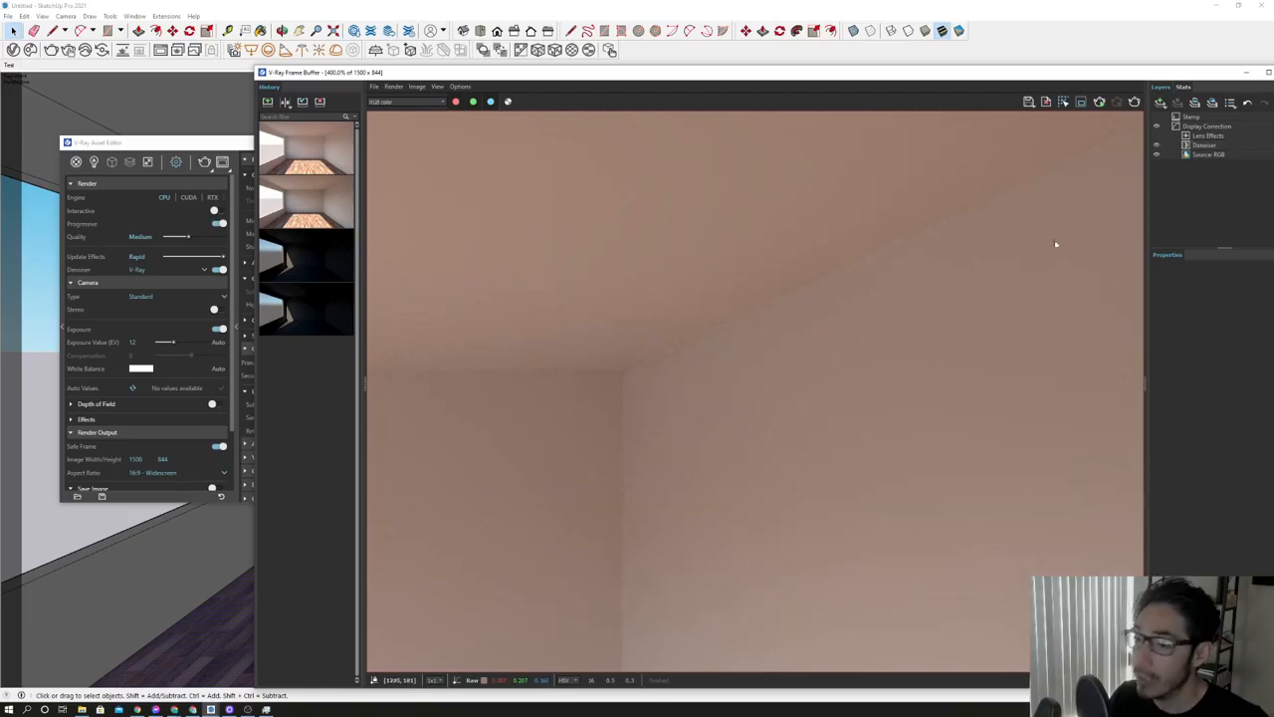
pyautogui.scroll(-2, 937, 342)
pyautogui.scroll(-2, 936, 342)
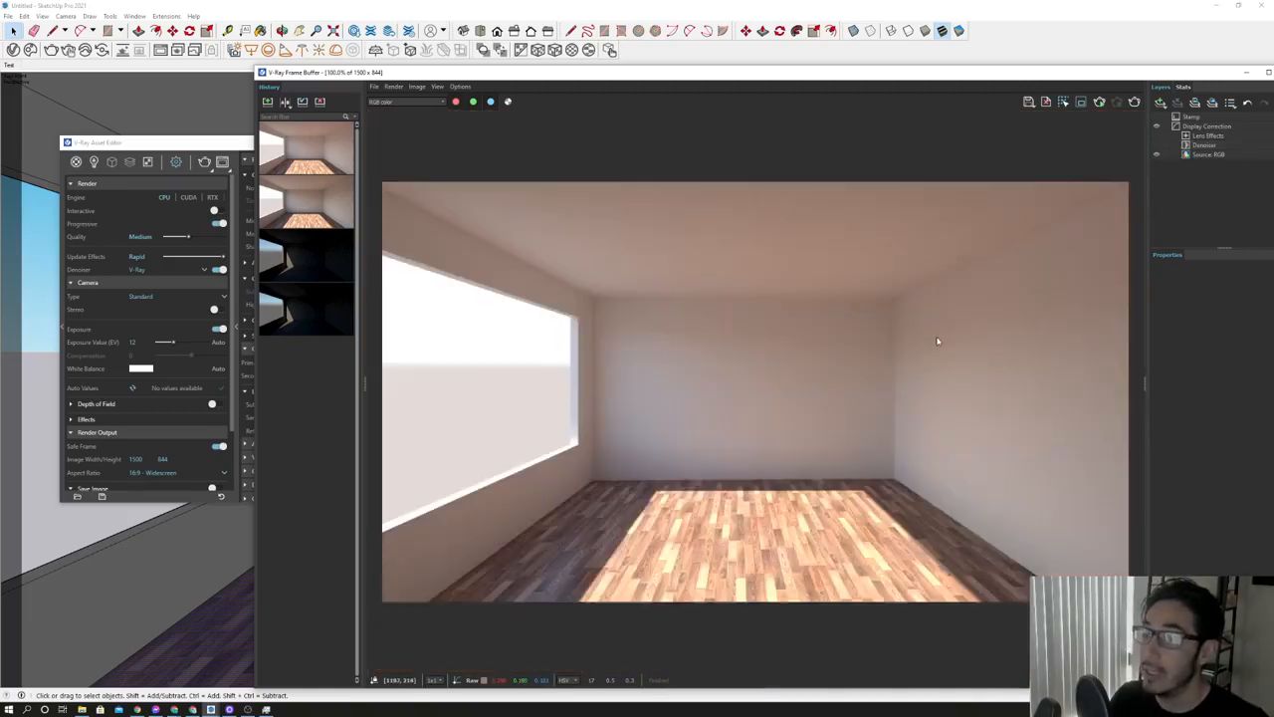
pyautogui.moveTo(185, 145); pyautogui.dragTo(168, 146)
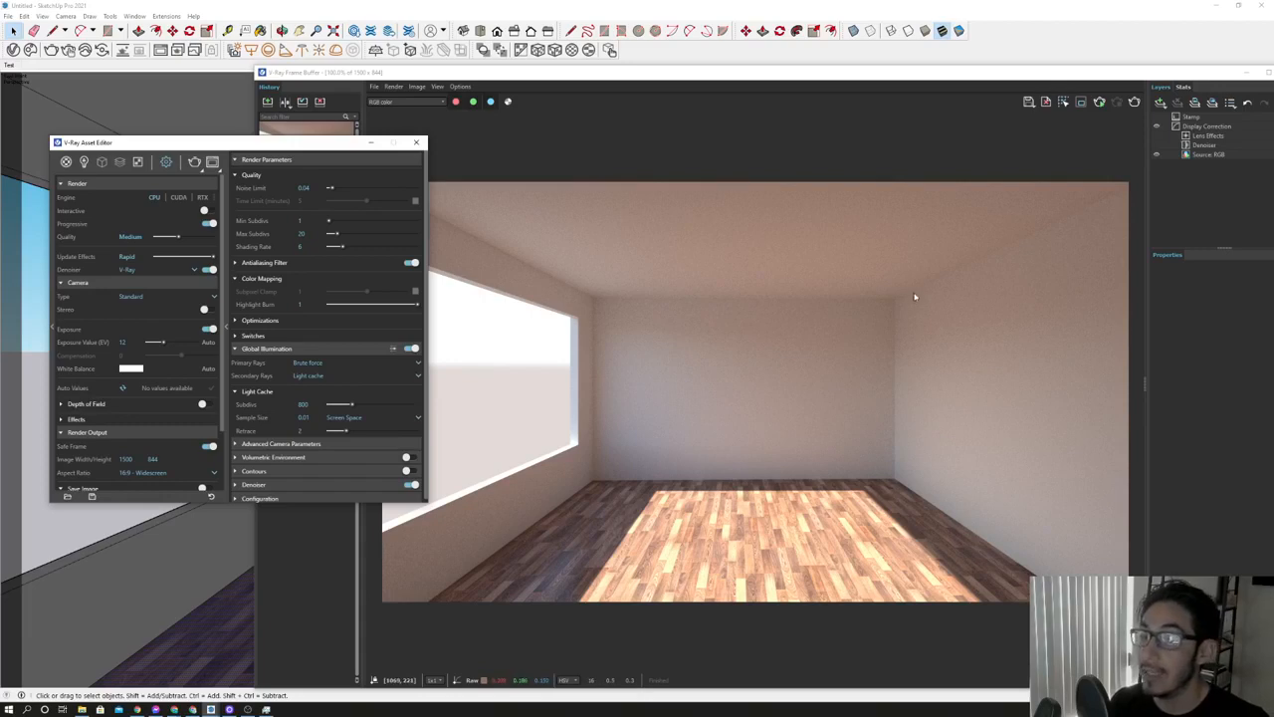
pyautogui.scroll(2, 916, 297)
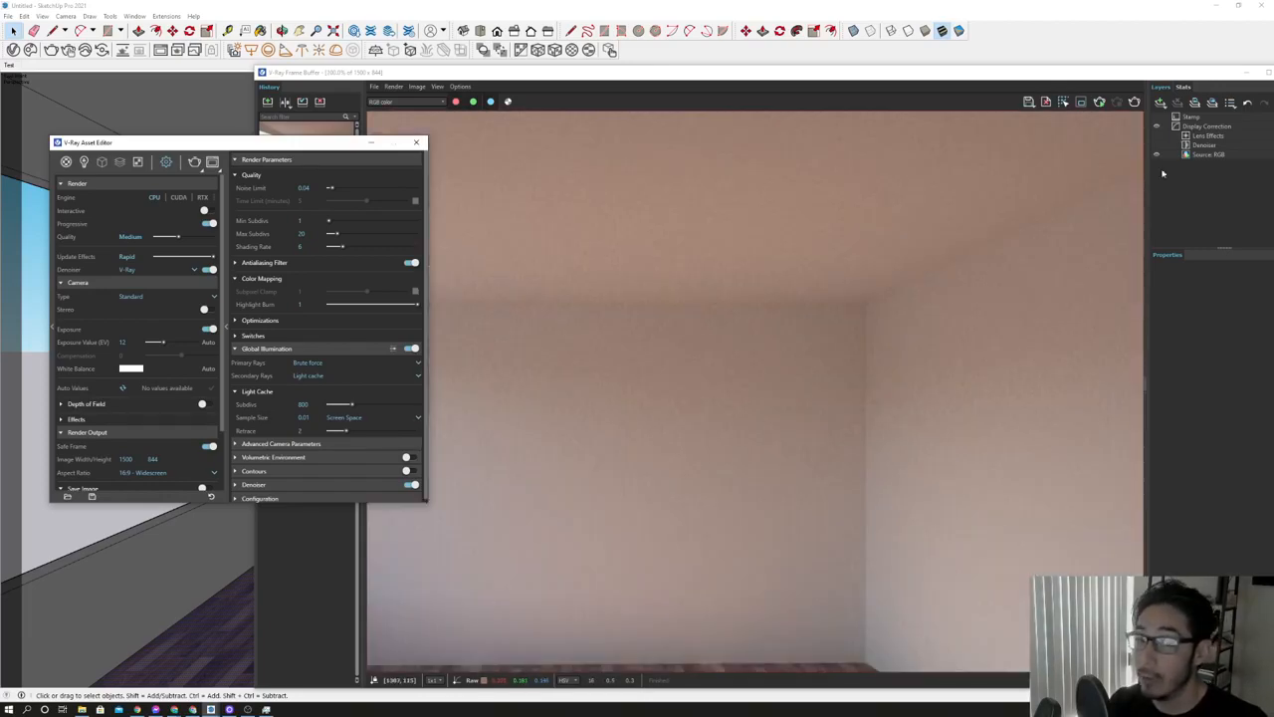
pyautogui.click(998, 269)
pyautogui.scroll(1, 986, 278)
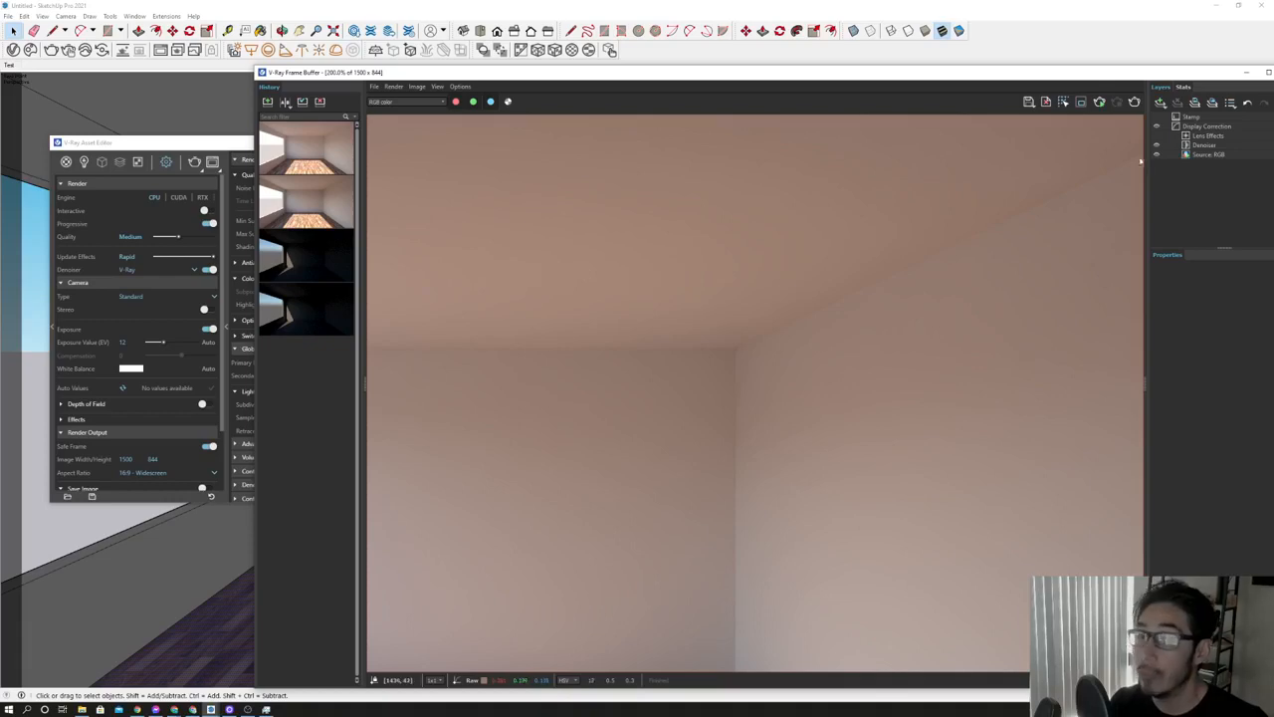
pyautogui.scroll(-1, 712, 389)
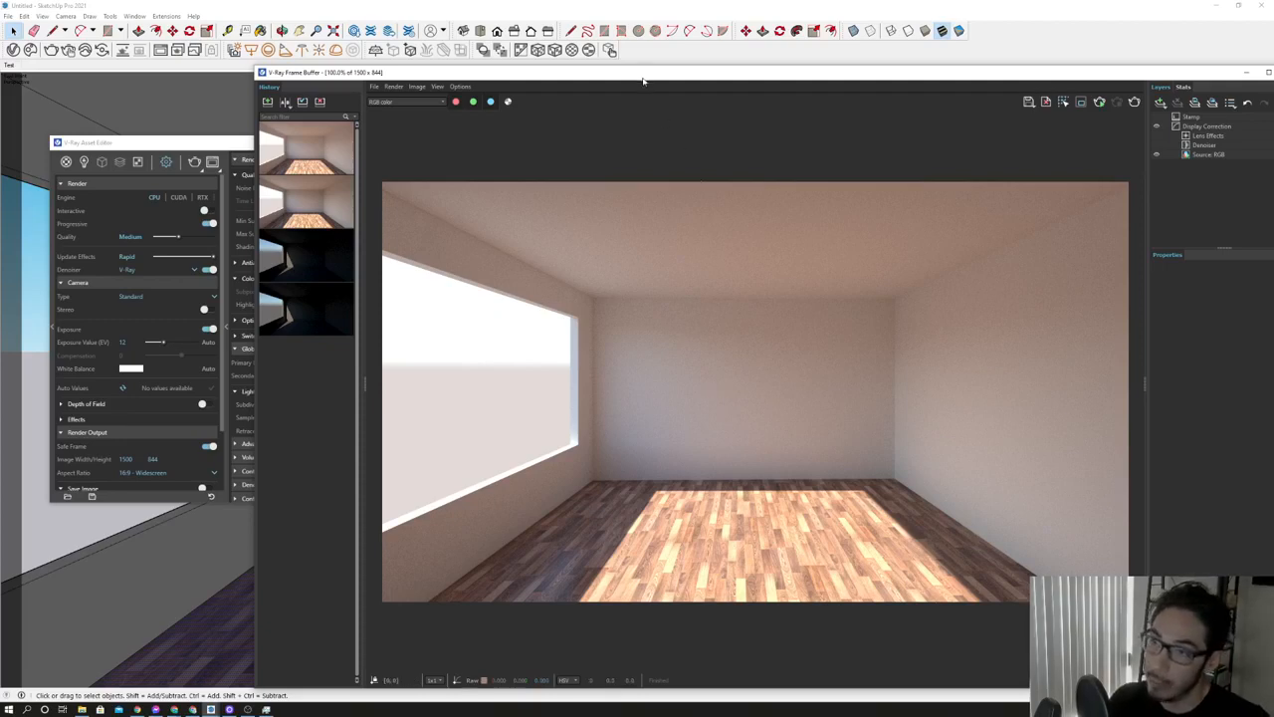
pyautogui.moveTo(643, 77); pyautogui.dragTo(673, 75)
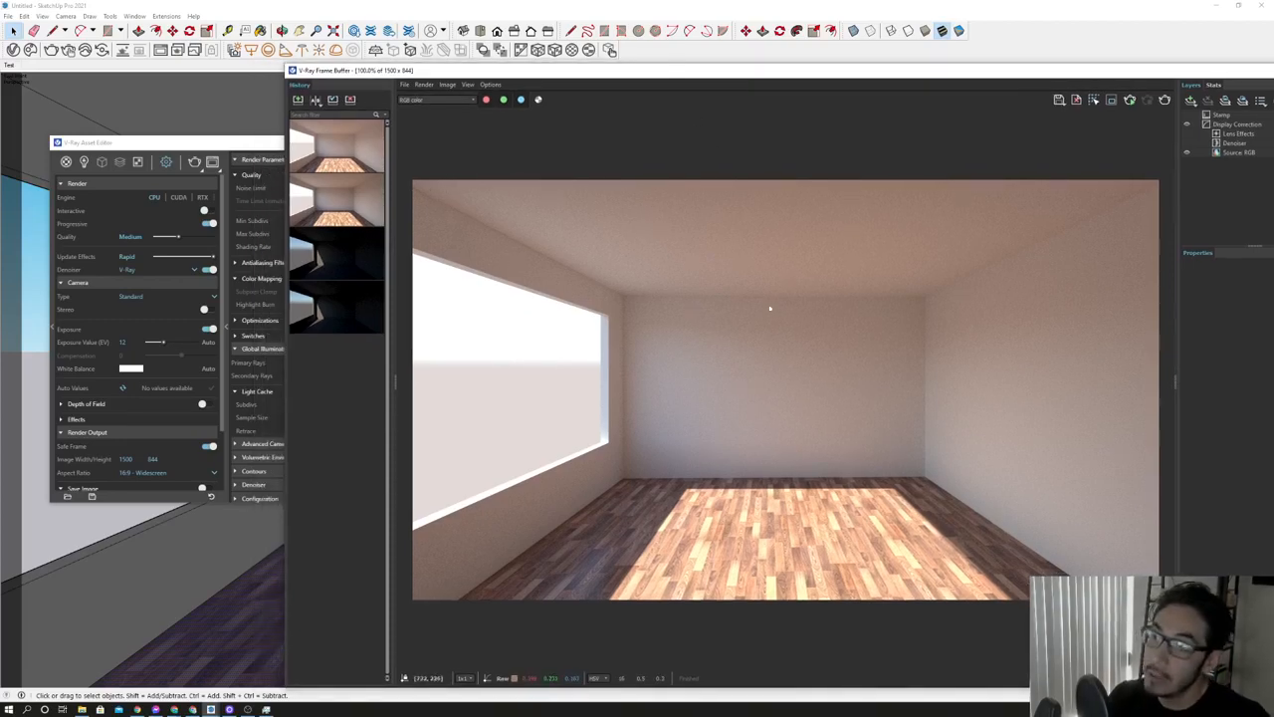
# Set the render quality to High and turn off progressive rendering in the V-Ray render settings.
pyautogui.moveTo(137, 144); pyautogui.dragTo(151, 141)
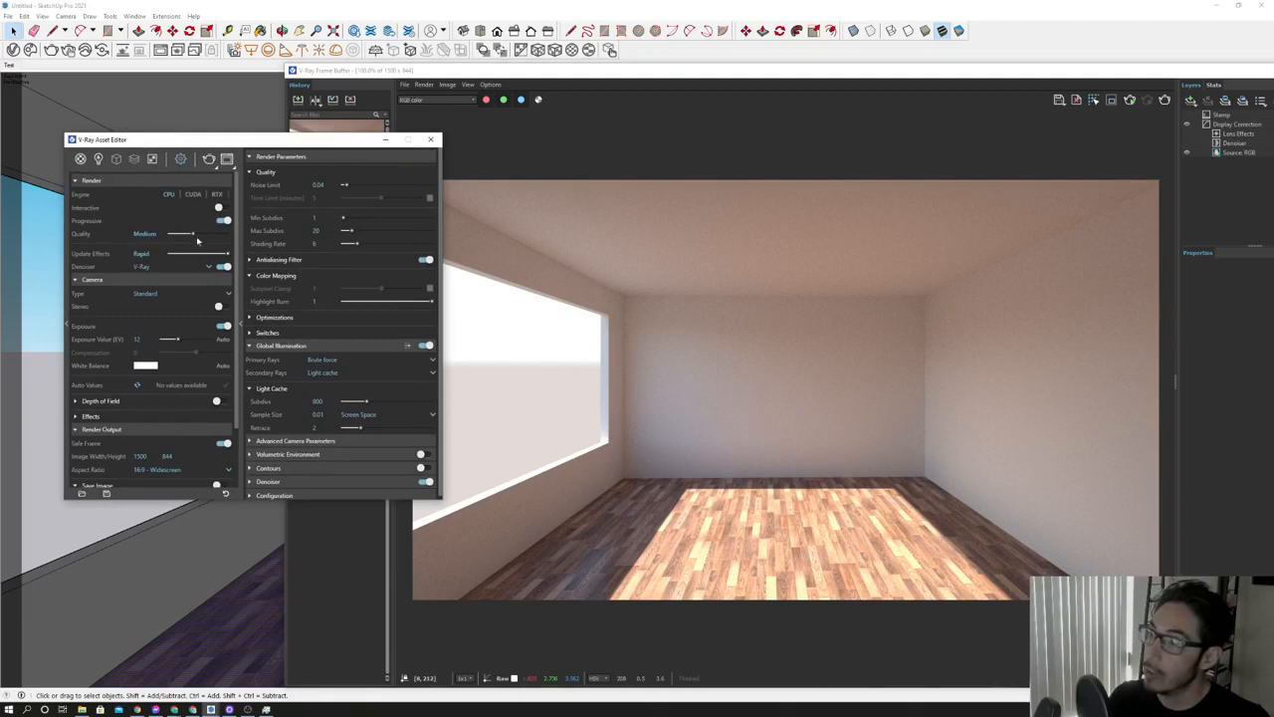
pyautogui.moveTo(193, 236); pyautogui.dragTo(213, 237)
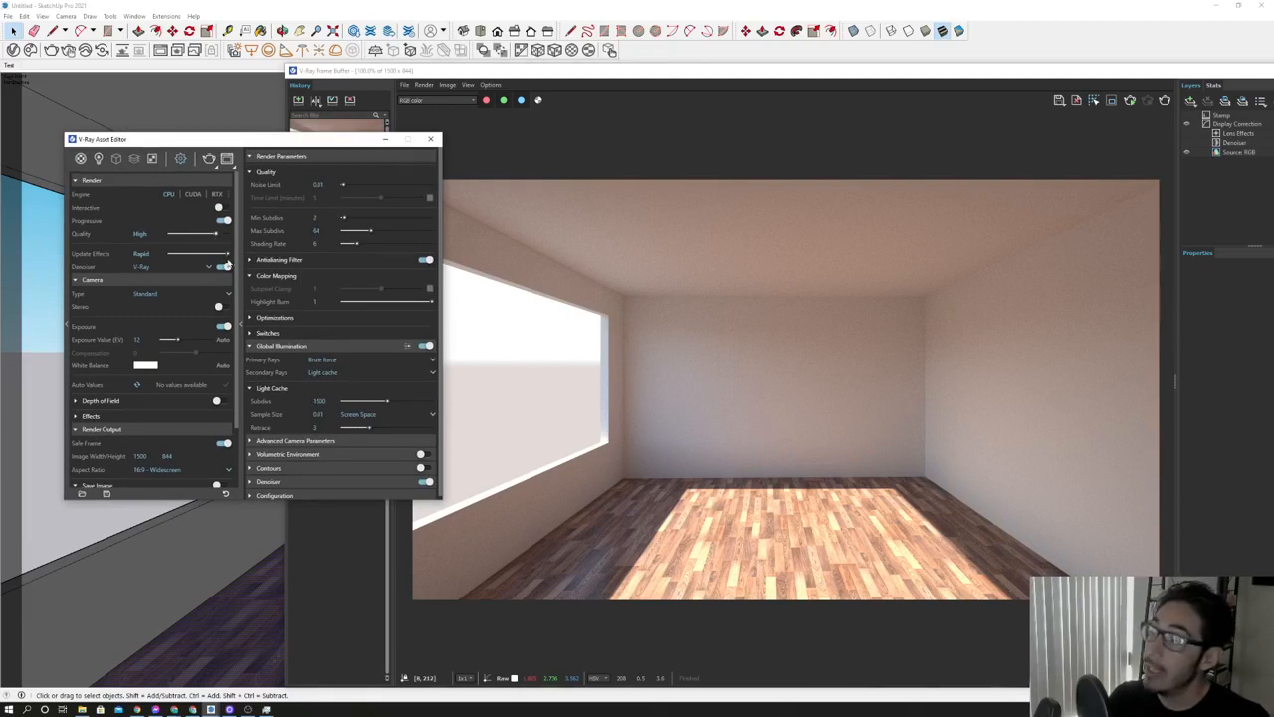
pyautogui.click(226, 221)
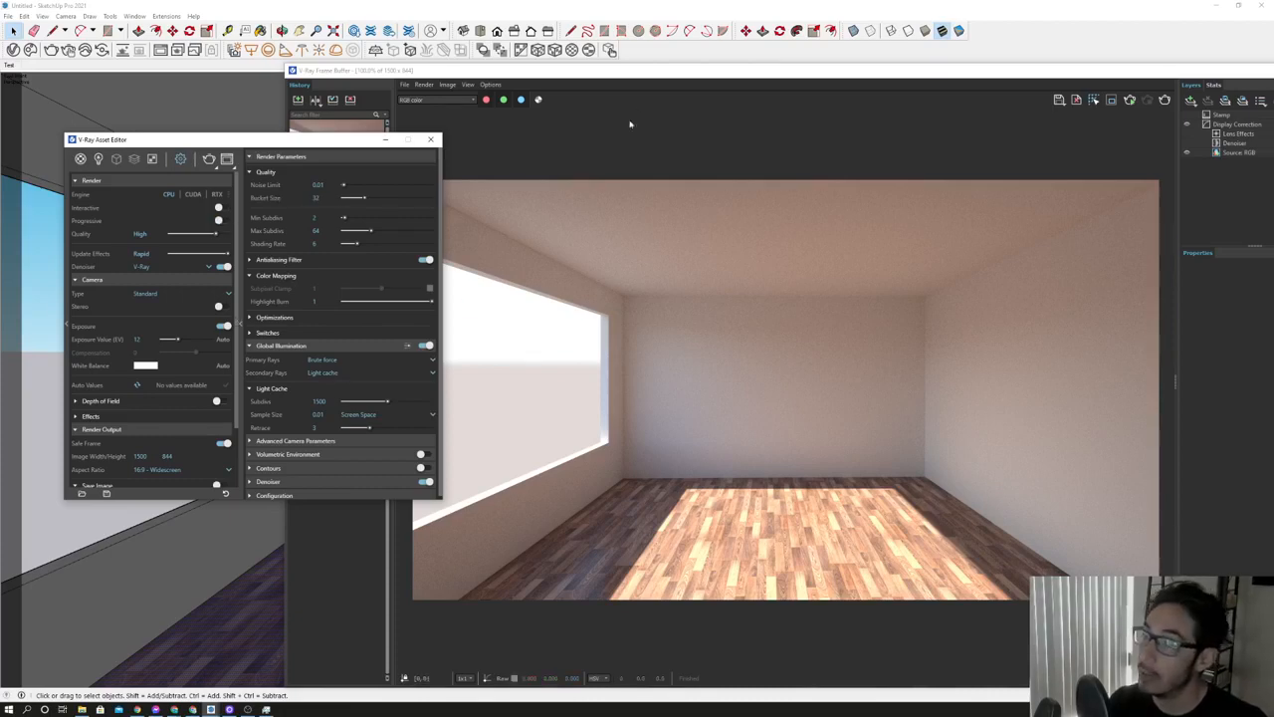
# Rearrange the frame buffer and Asset Editor windows and start a new render of the room.
pyautogui.moveTo(650, 74); pyautogui.dragTo(654, 72)
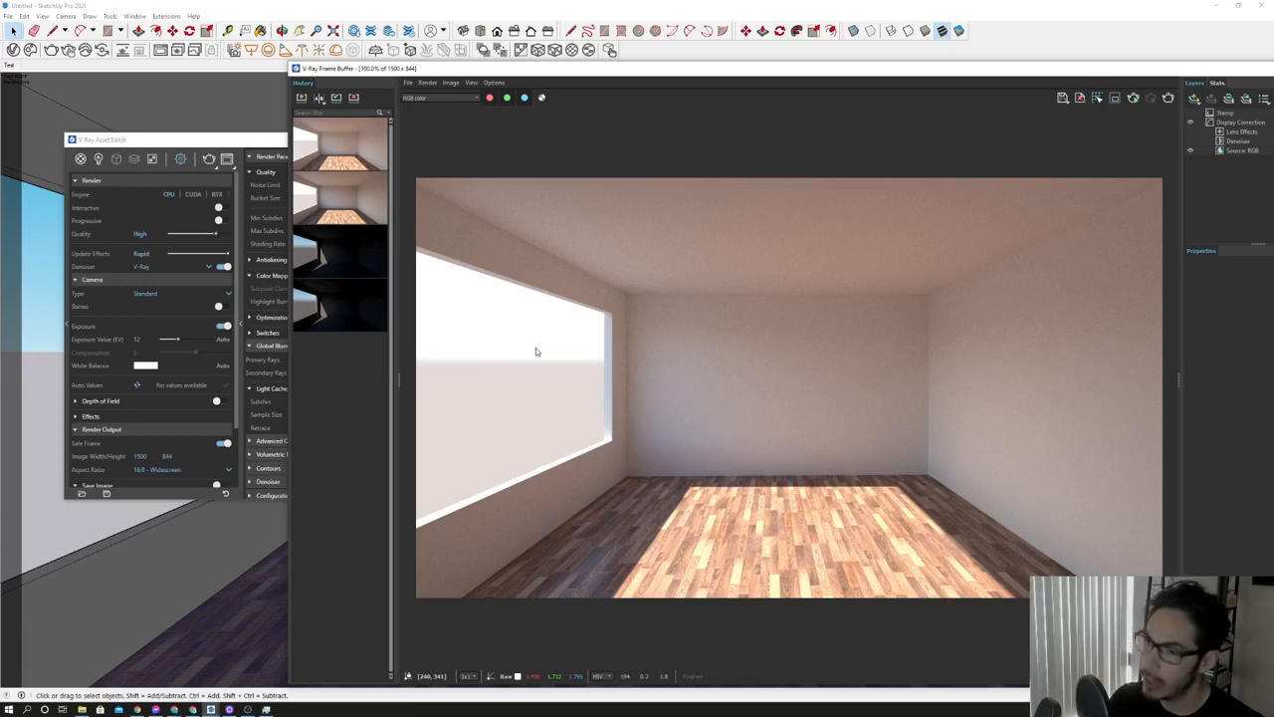
pyautogui.moveTo(605, 70); pyautogui.dragTo(564, 62)
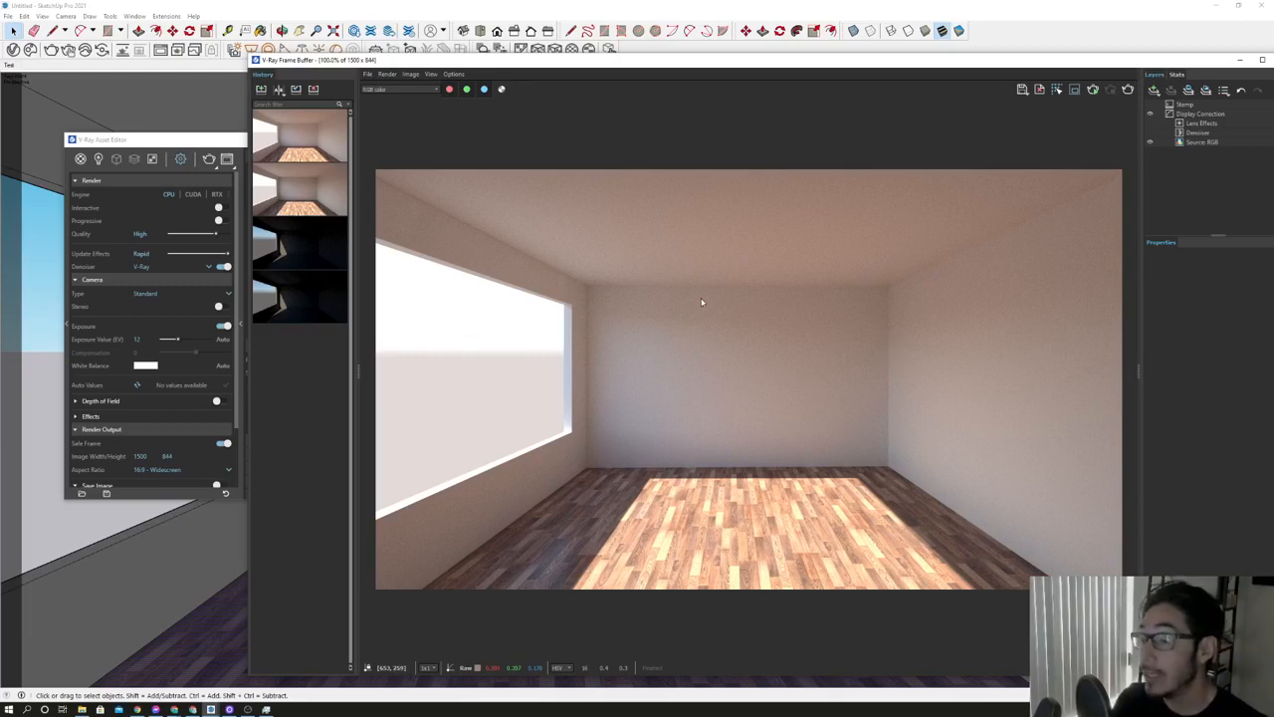
pyautogui.moveTo(694, 66); pyautogui.dragTo(678, 64)
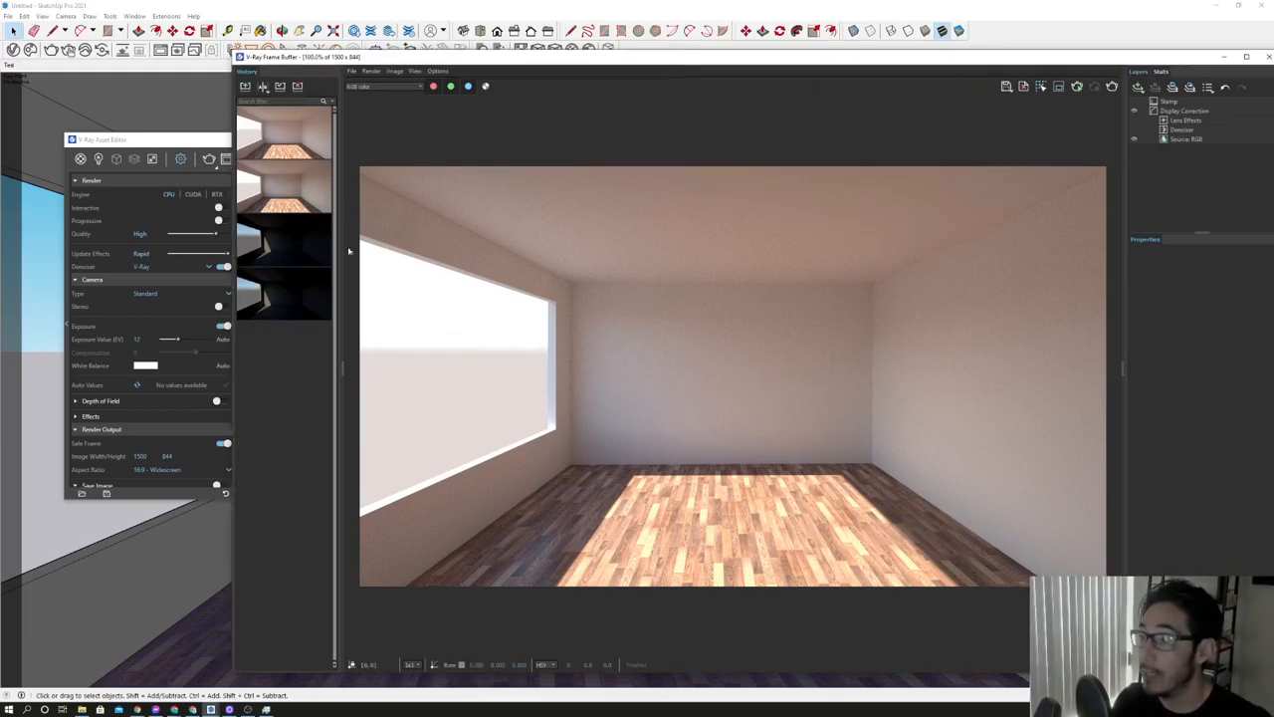
pyautogui.moveTo(184, 143); pyautogui.dragTo(150, 142)
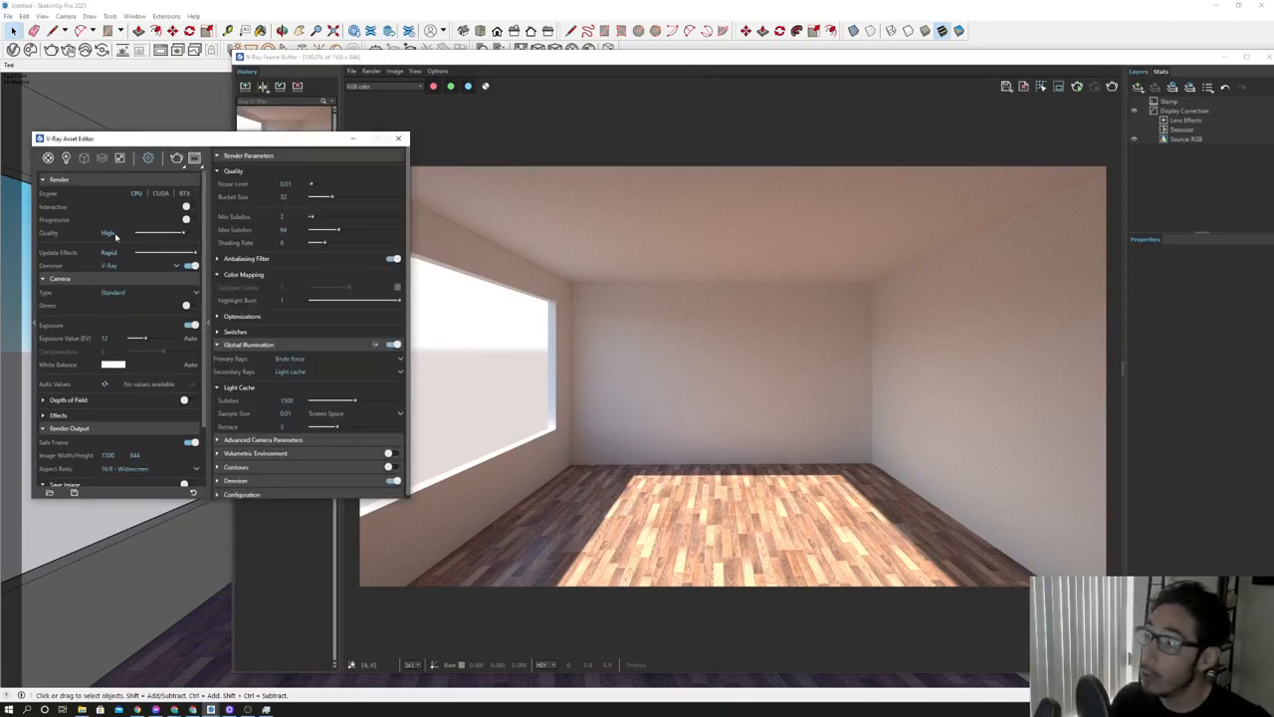
pyautogui.click(176, 157)
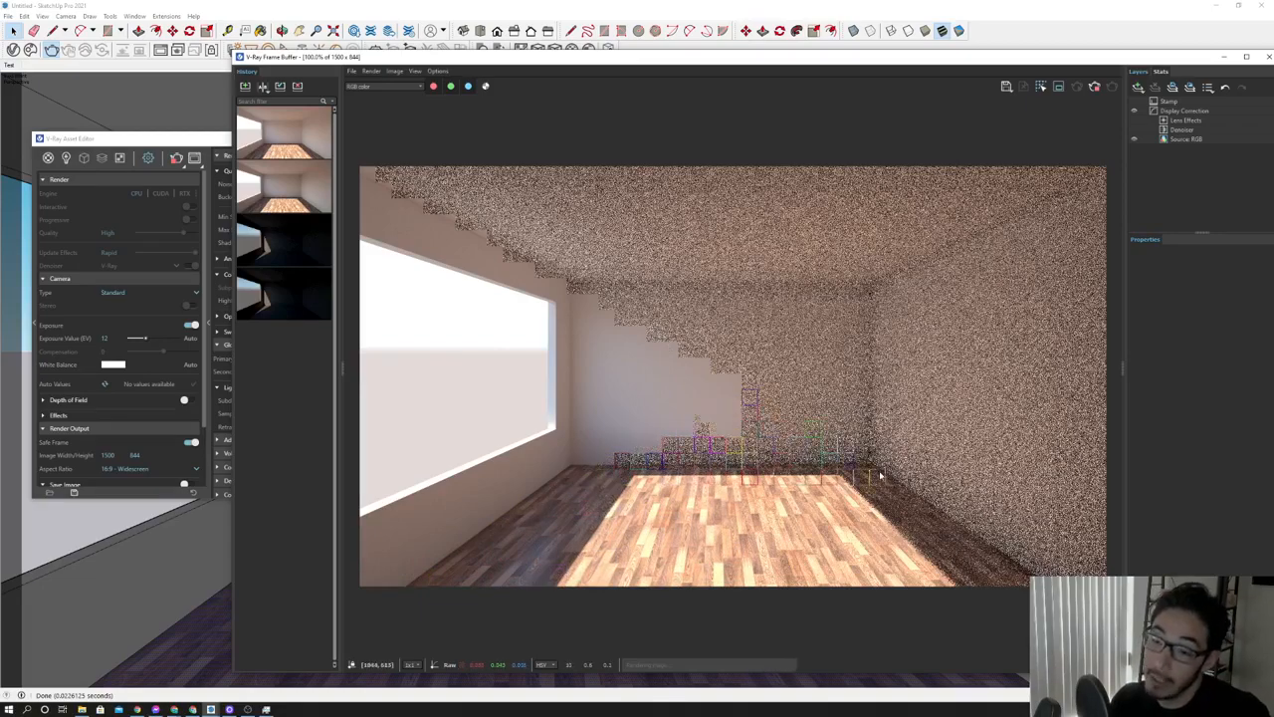
# Let the bucket render of the room finish and save the result to the frame buffer history.
pyautogui.scroll(1, 880, 476)
pyautogui.scroll(-1, 880, 476)
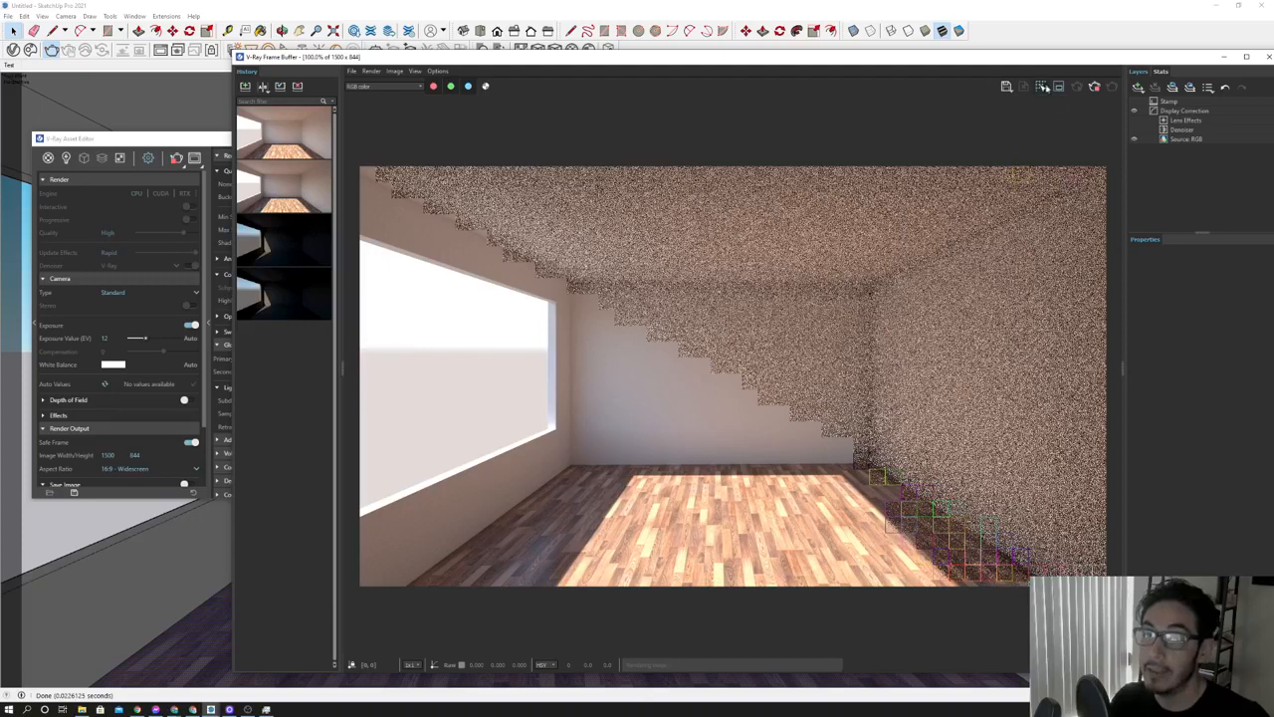
pyautogui.moveTo(1041, 62); pyautogui.dragTo(971, 78)
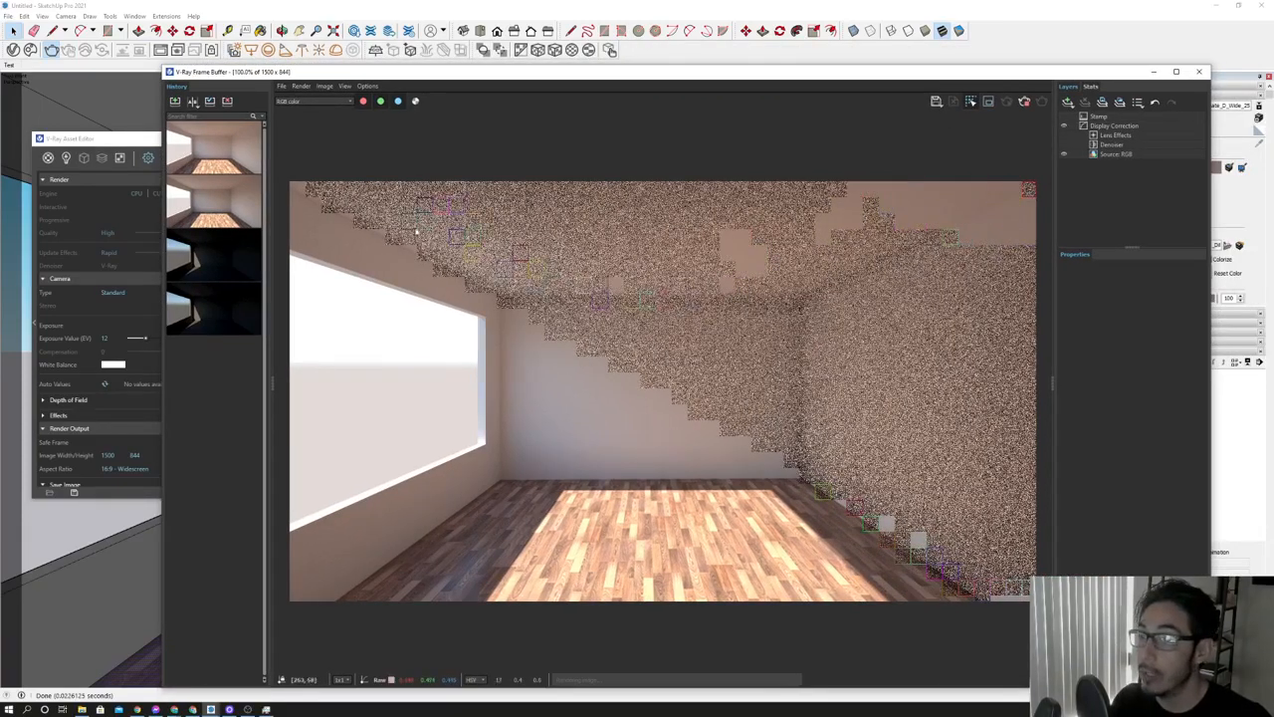
pyautogui.scroll(2, 416, 230)
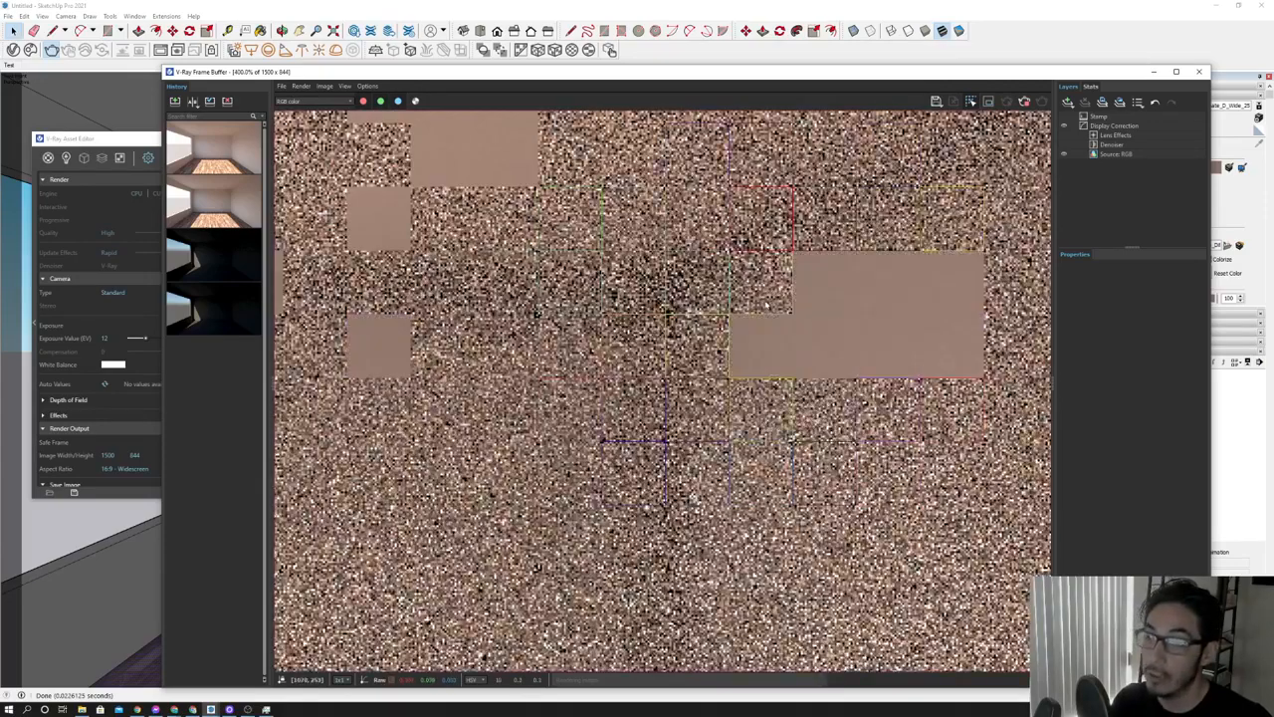
pyautogui.scroll(-2, 746, 316)
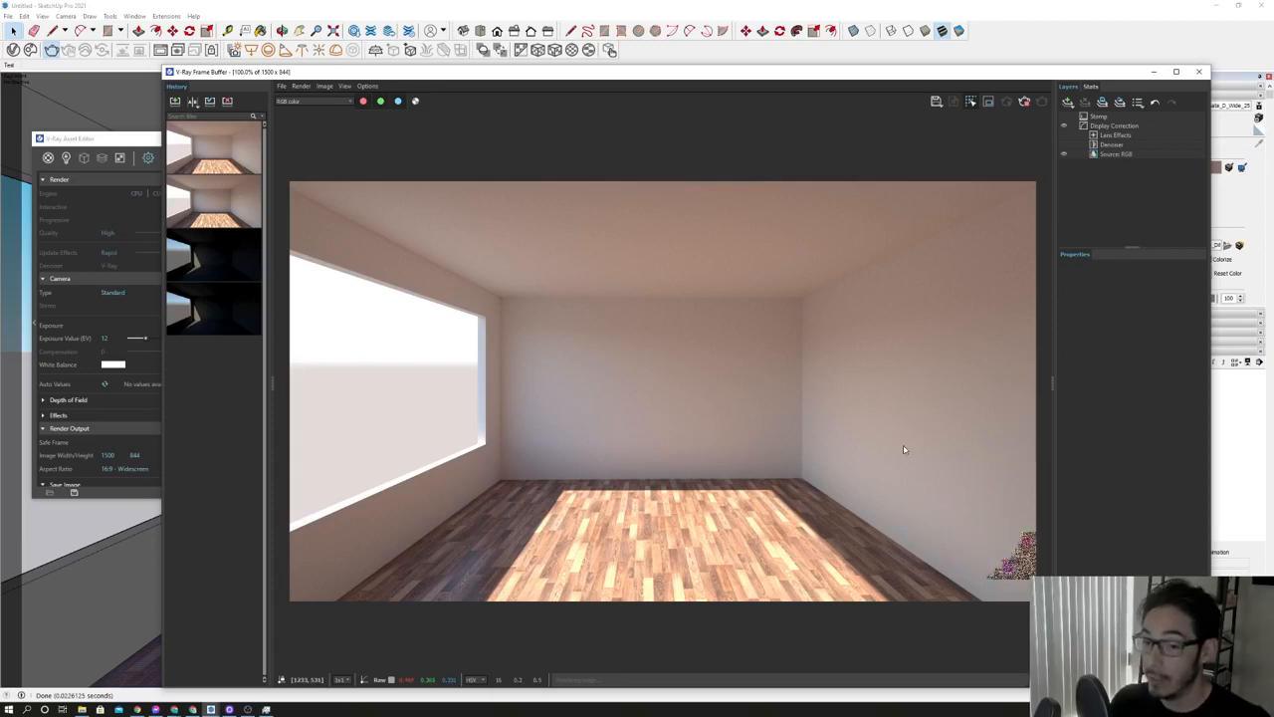
pyautogui.moveTo(660, 75); pyautogui.dragTo(648, 73)
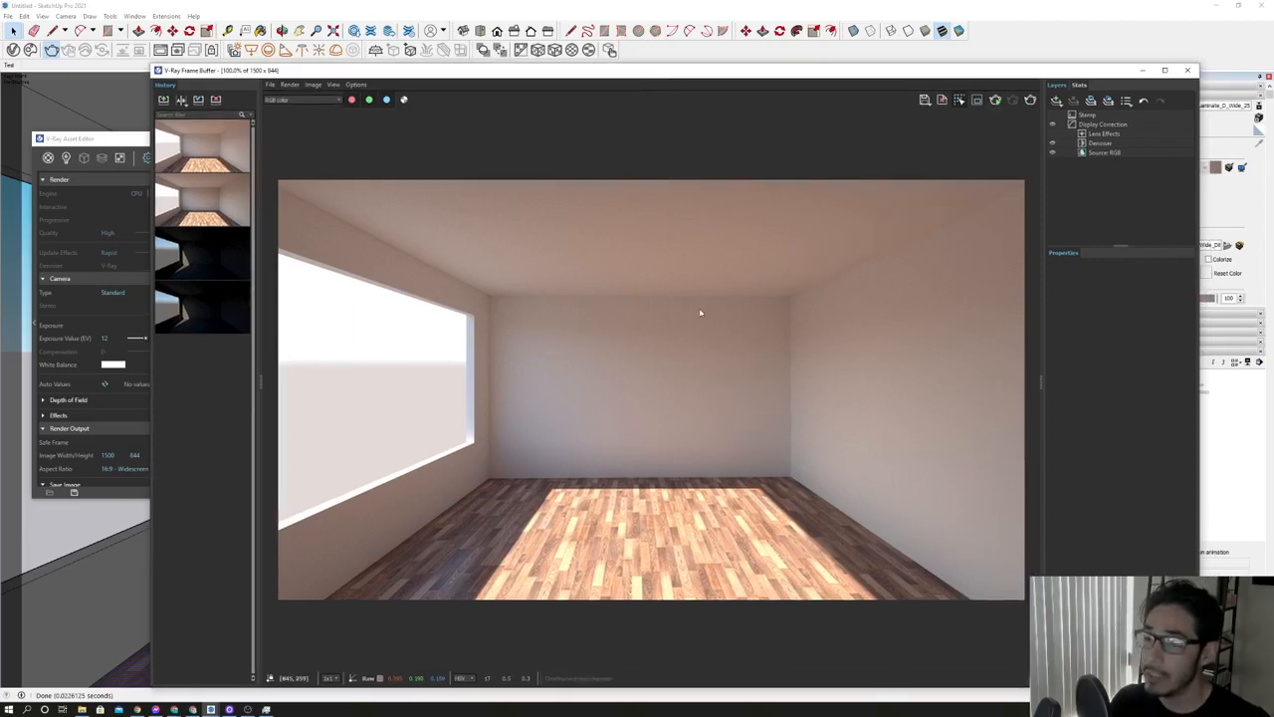
pyautogui.scroll(2, 895, 256)
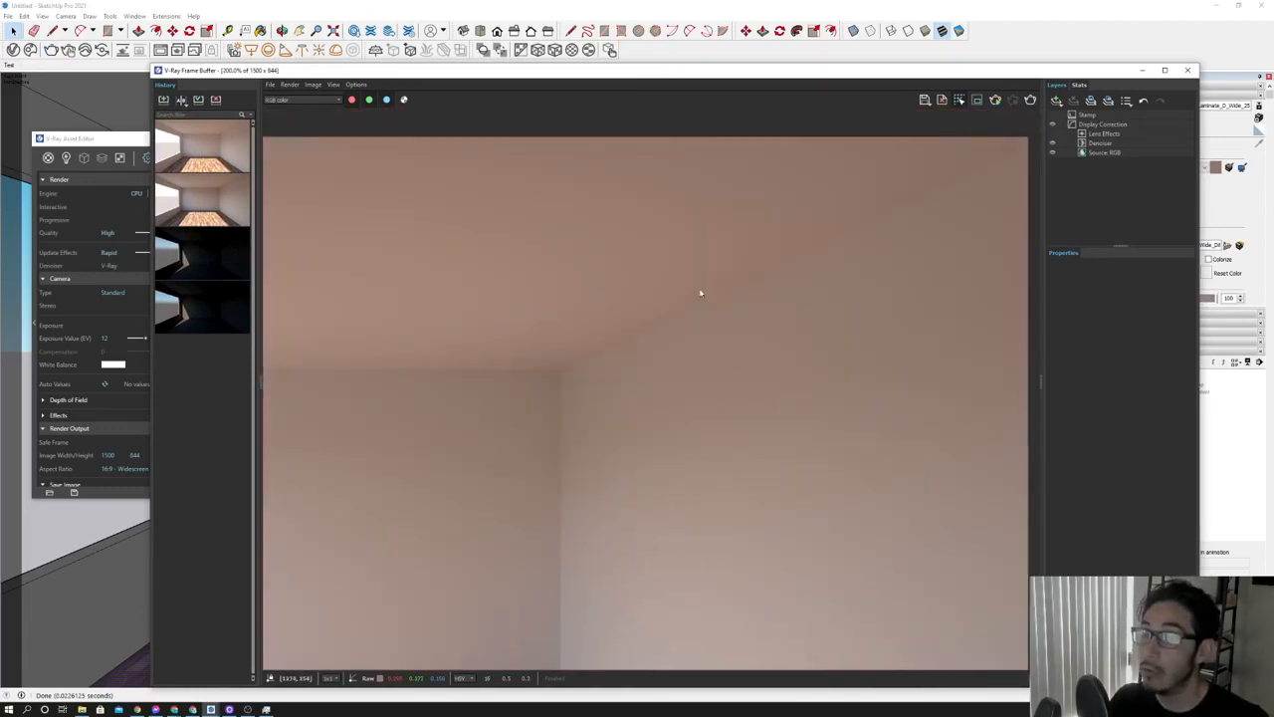
pyautogui.click(164, 100)
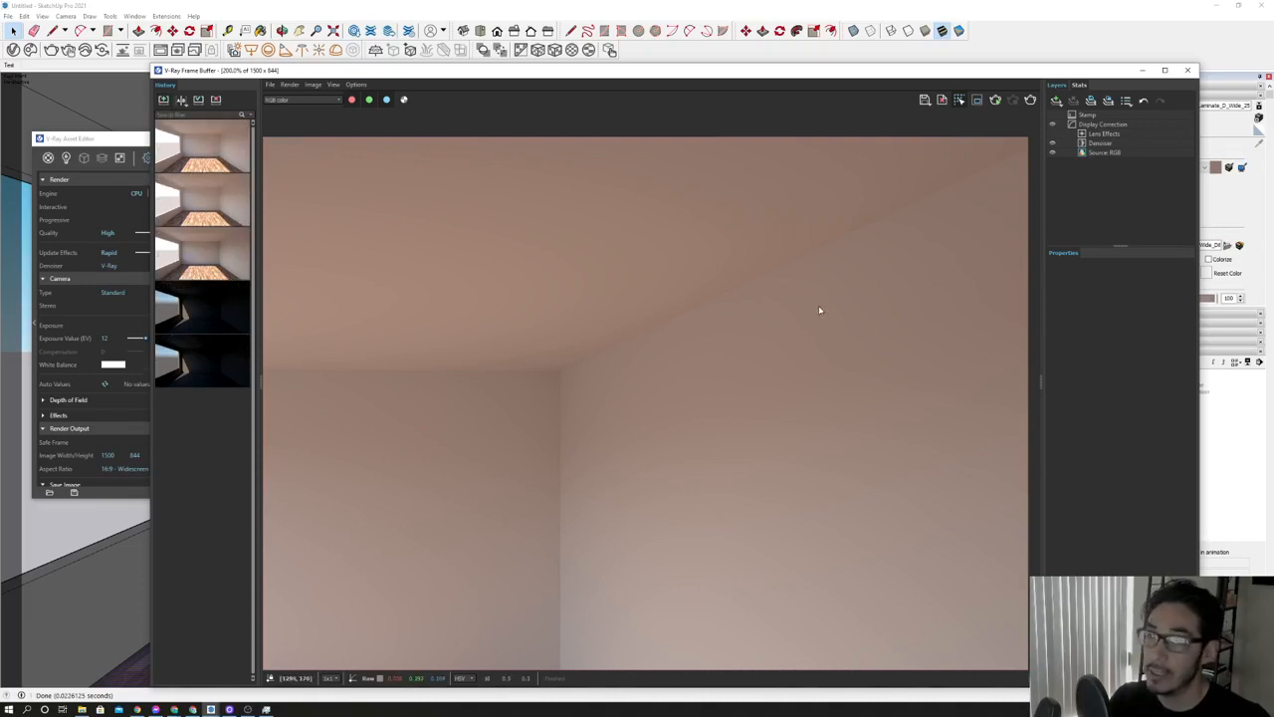
# Compare the ceiling corner, walls and wood floor of the render with the Denoiser layer off and on.
pyautogui.moveTo(818, 307); pyautogui.dragTo(916, 294, button='middle')
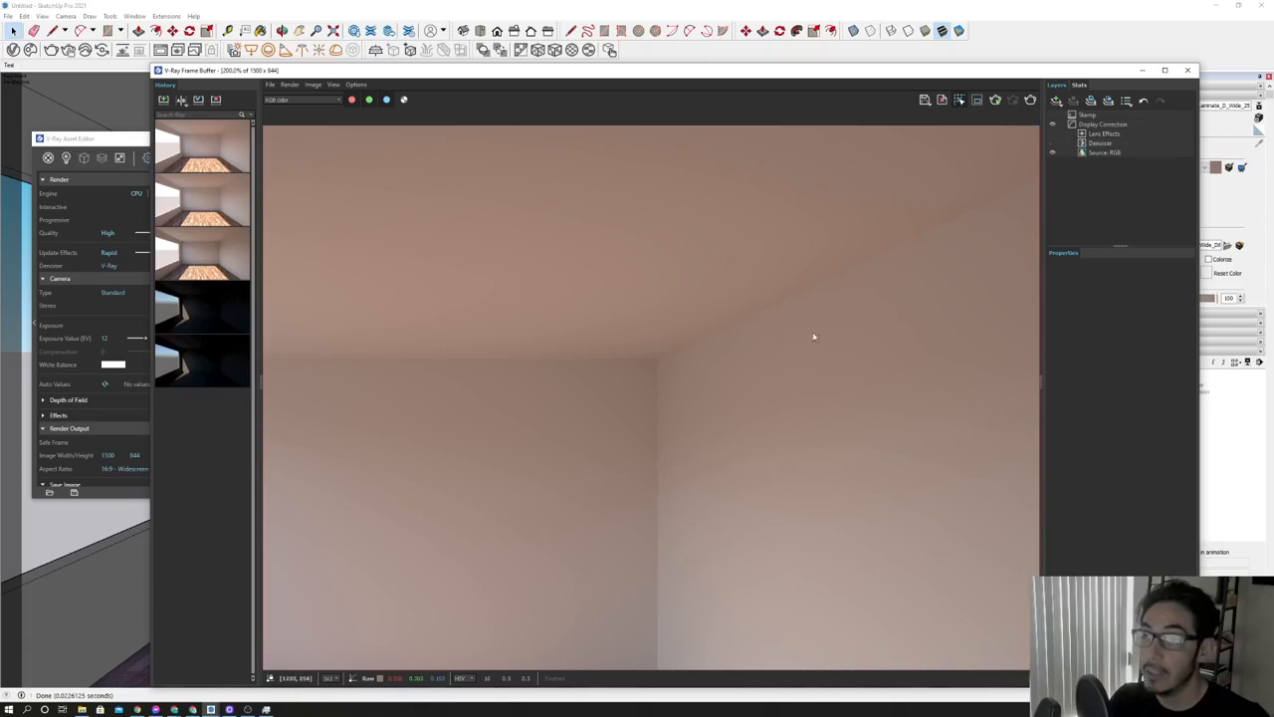
pyautogui.moveTo(811, 336); pyautogui.dragTo(750, 375, button='middle')
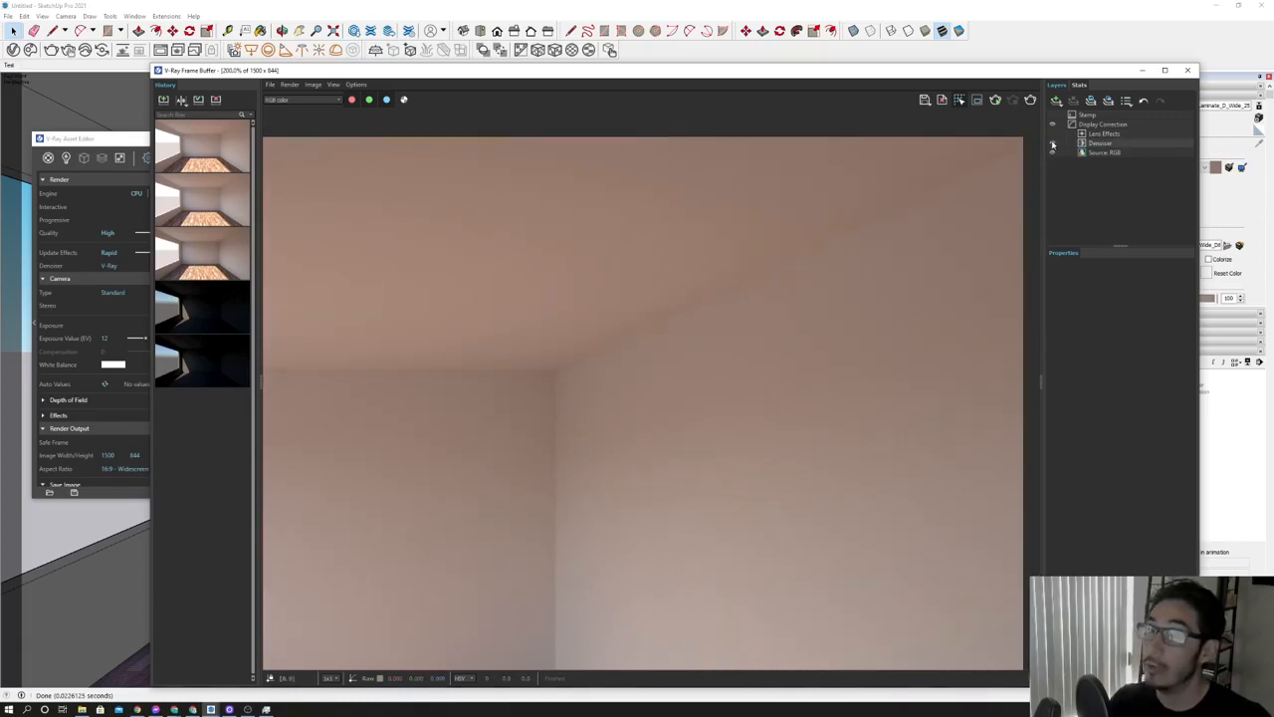
pyautogui.moveTo(700, 505); pyautogui.dragTo(783, 428, button='middle')
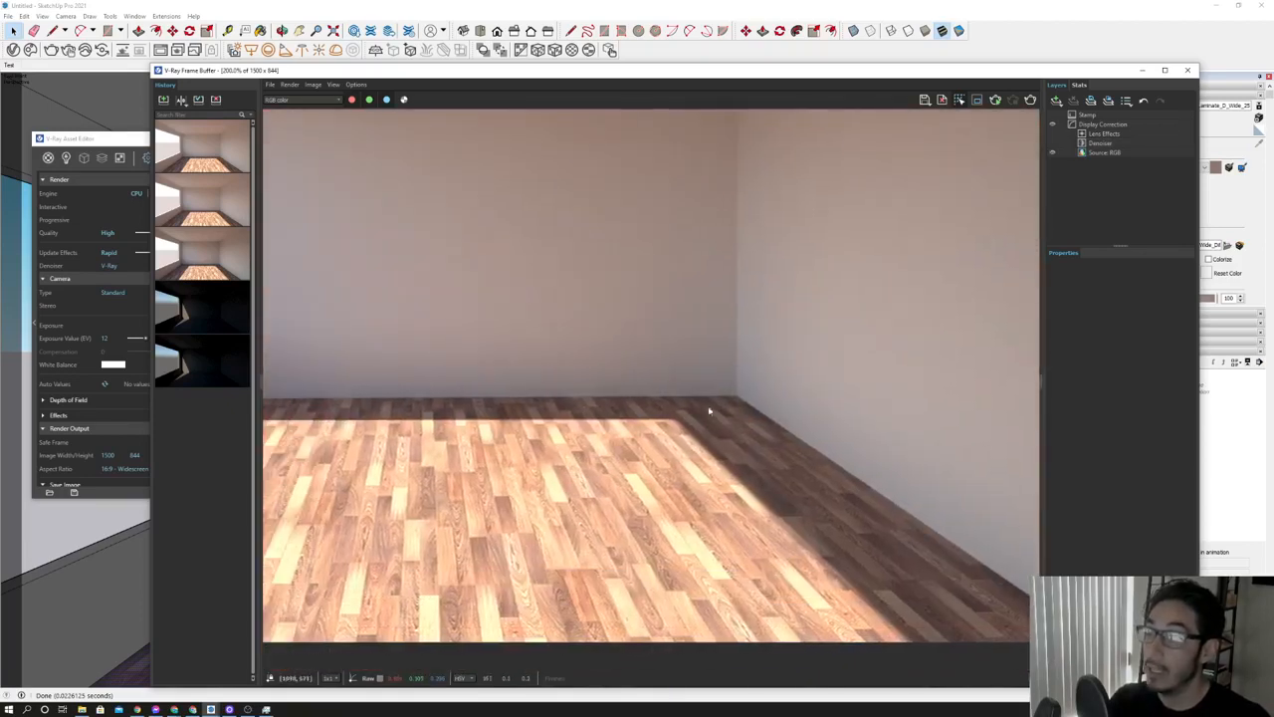
pyautogui.click(1053, 145)
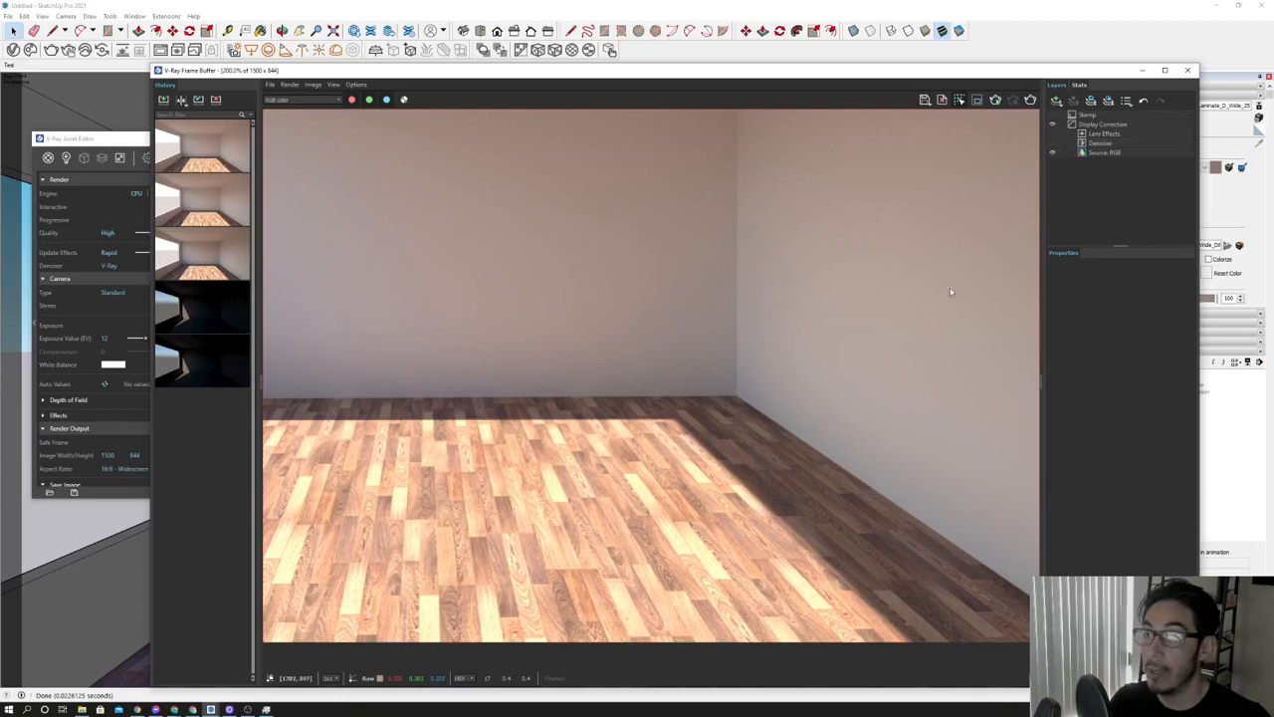
pyautogui.moveTo(753, 534); pyautogui.dragTo(736, 418, button='middle')
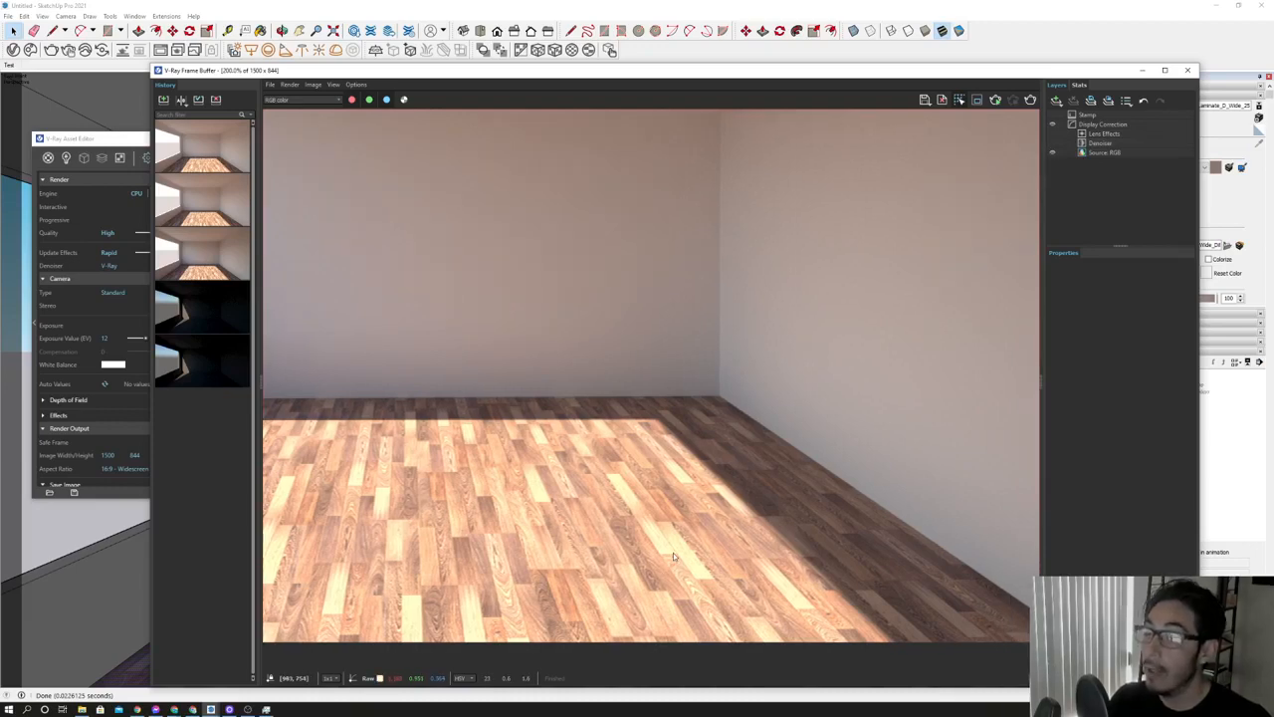
pyautogui.scroll(1, 702, 575)
pyautogui.moveTo(708, 581); pyautogui.dragTo(623, 510, button='middle')
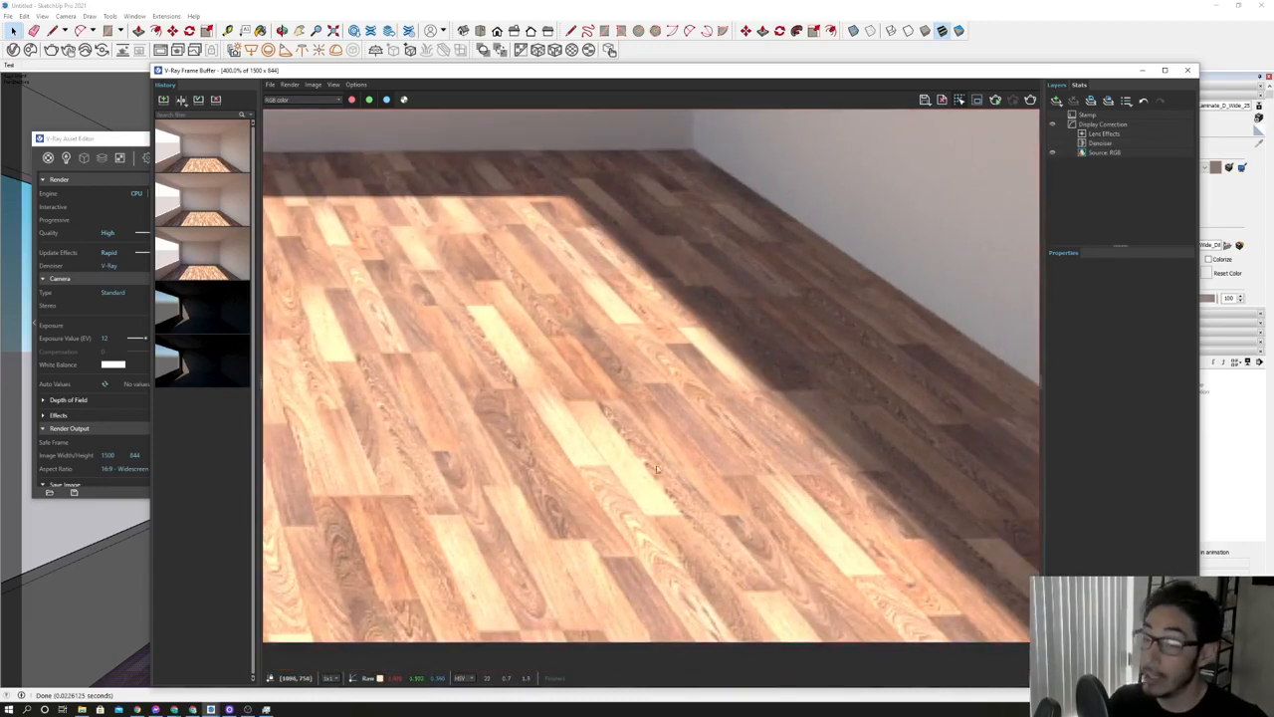
pyautogui.click(110, 140)
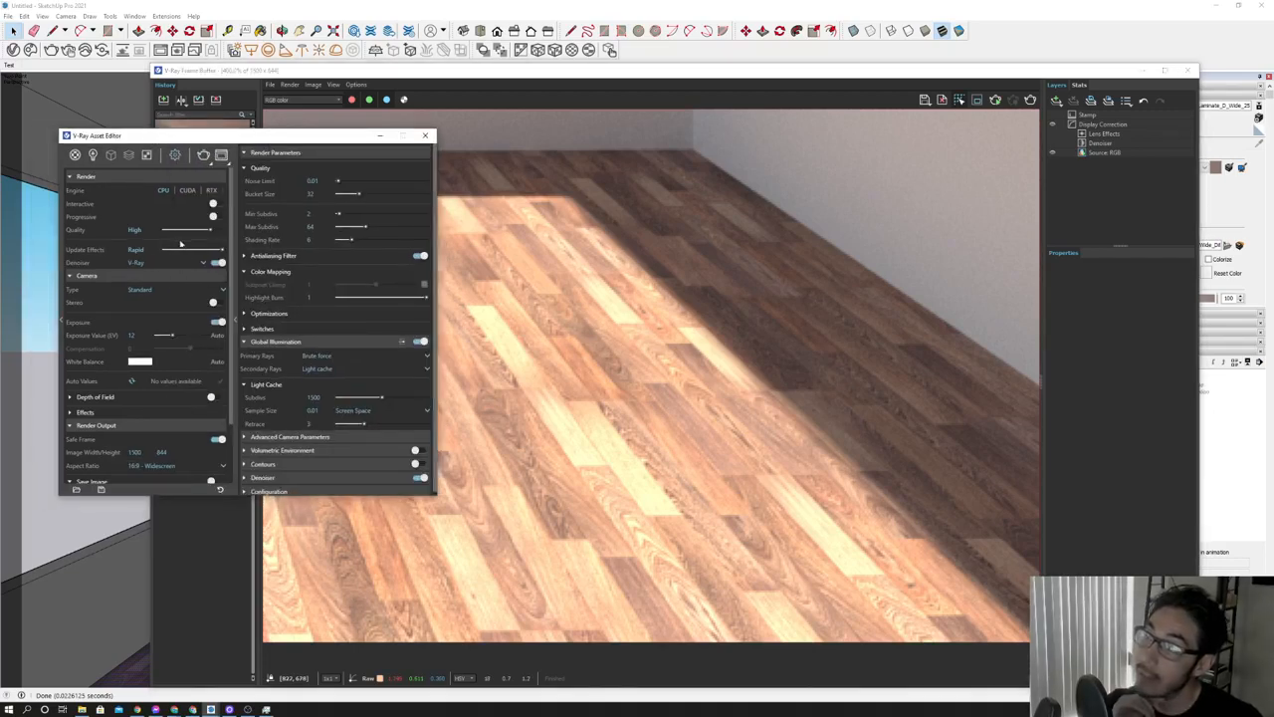
pyautogui.click(1001, 208)
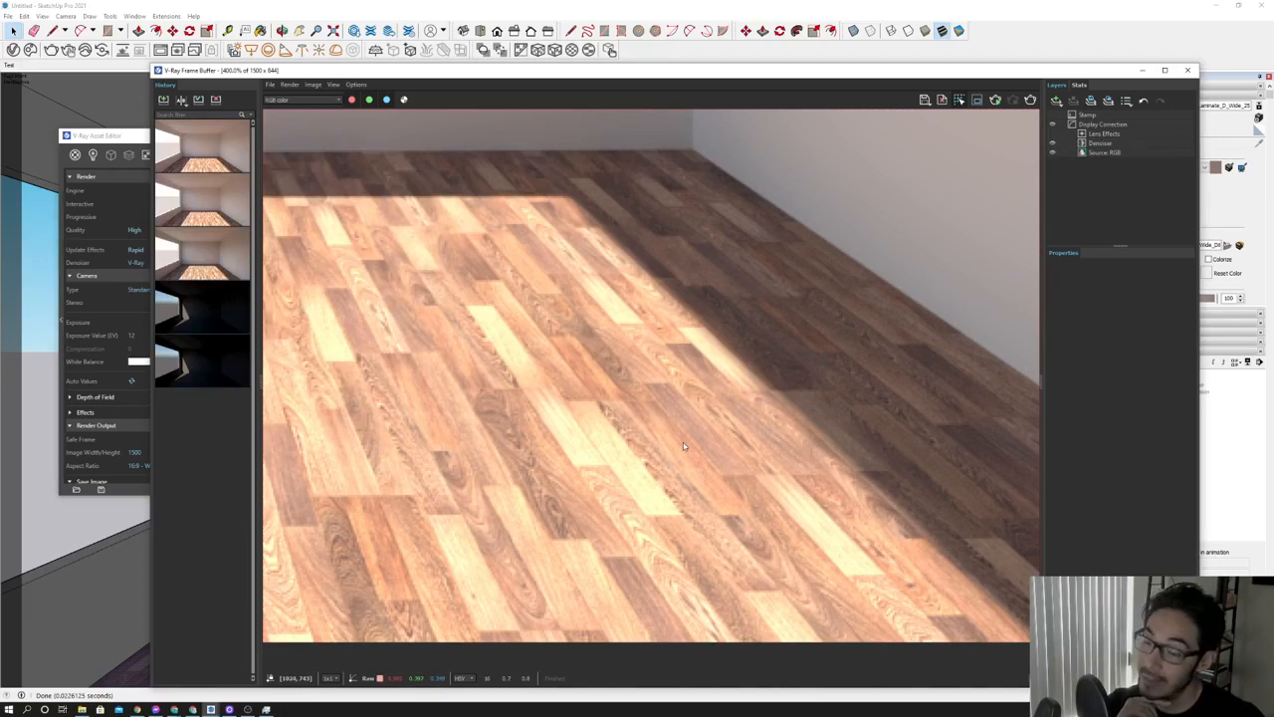
# Examine the denoised render for remaining noise and detail across the ceiling, back wall corner and sunlit wood floor.
pyautogui.scroll(-5, 682, 442)
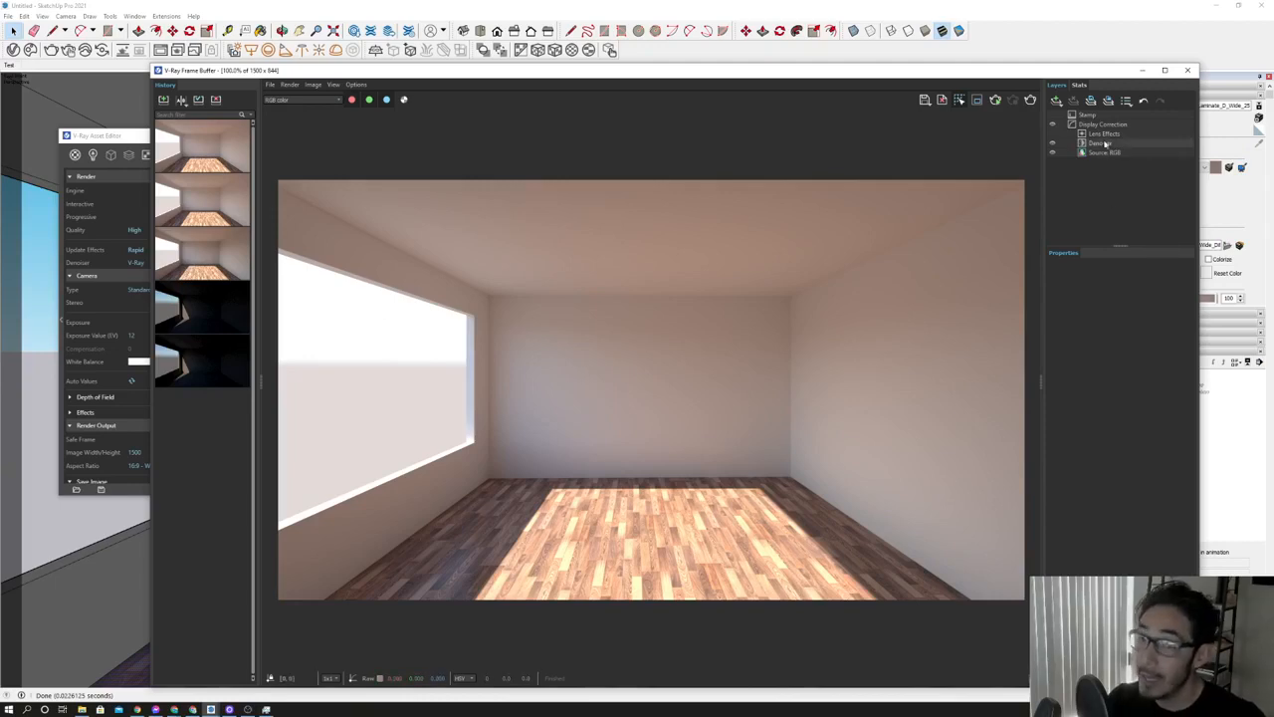
pyautogui.scroll(1, 874, 296)
pyautogui.moveTo(874, 296); pyautogui.dragTo(813, 405, button='middle')
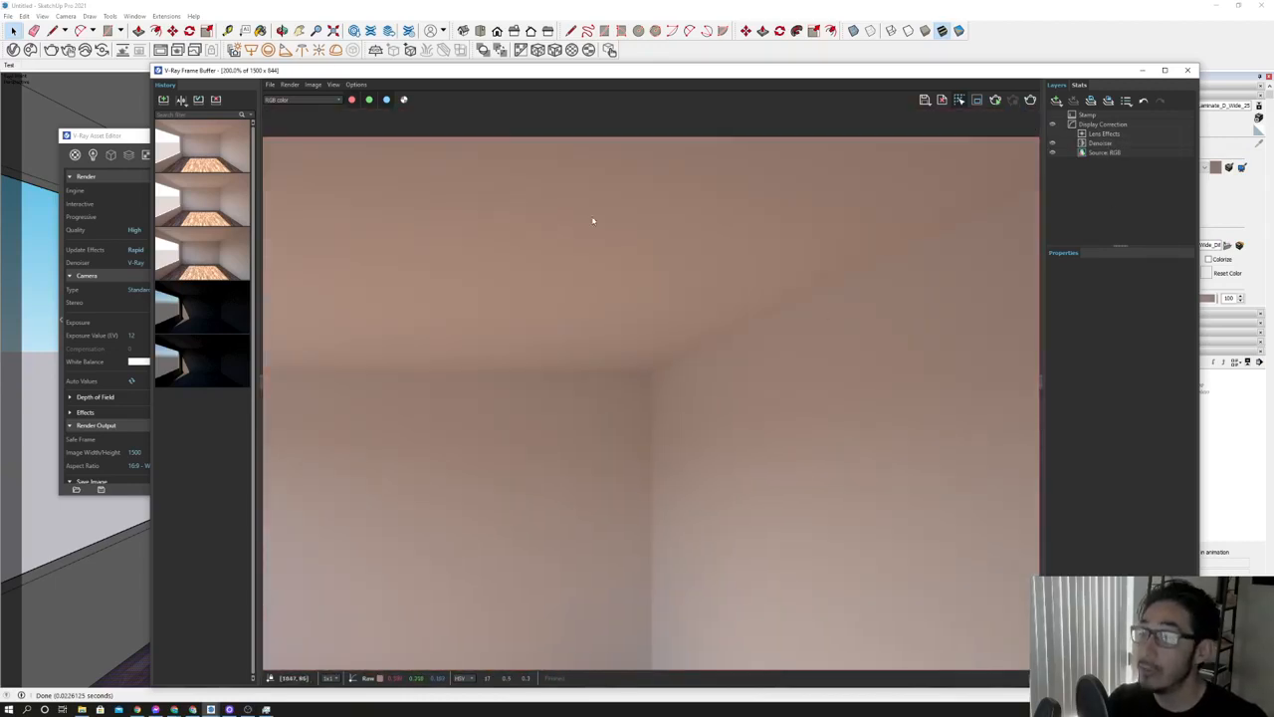
pyautogui.moveTo(552, 326); pyautogui.dragTo(636, 290, button='middle')
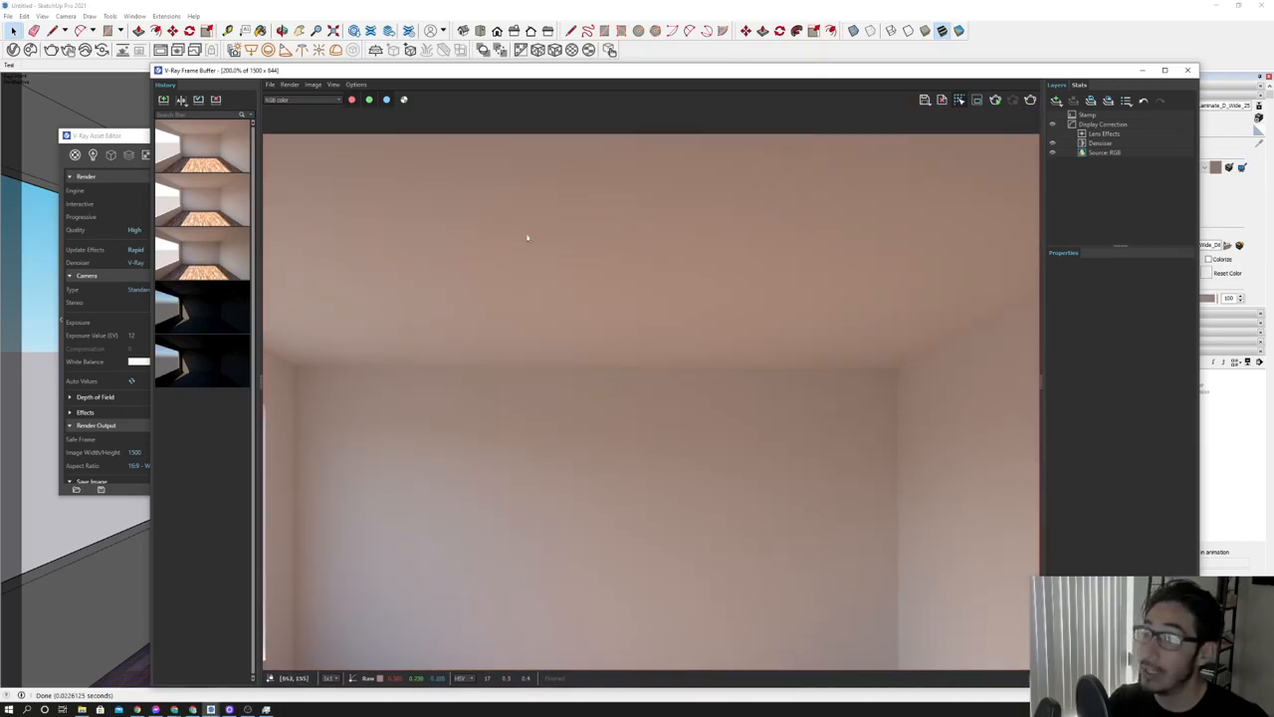
pyautogui.moveTo(798, 237); pyautogui.dragTo(751, 236, button='middle')
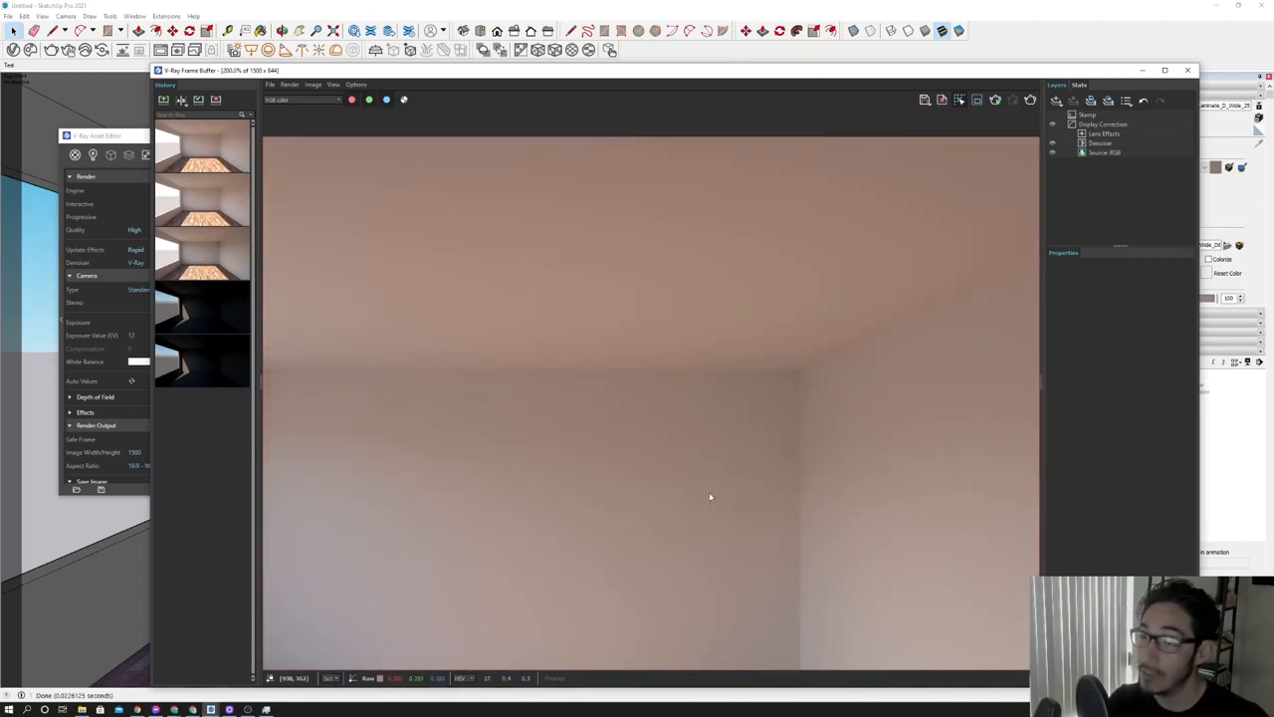
pyautogui.moveTo(695, 603); pyautogui.dragTo(653, 331, button='middle')
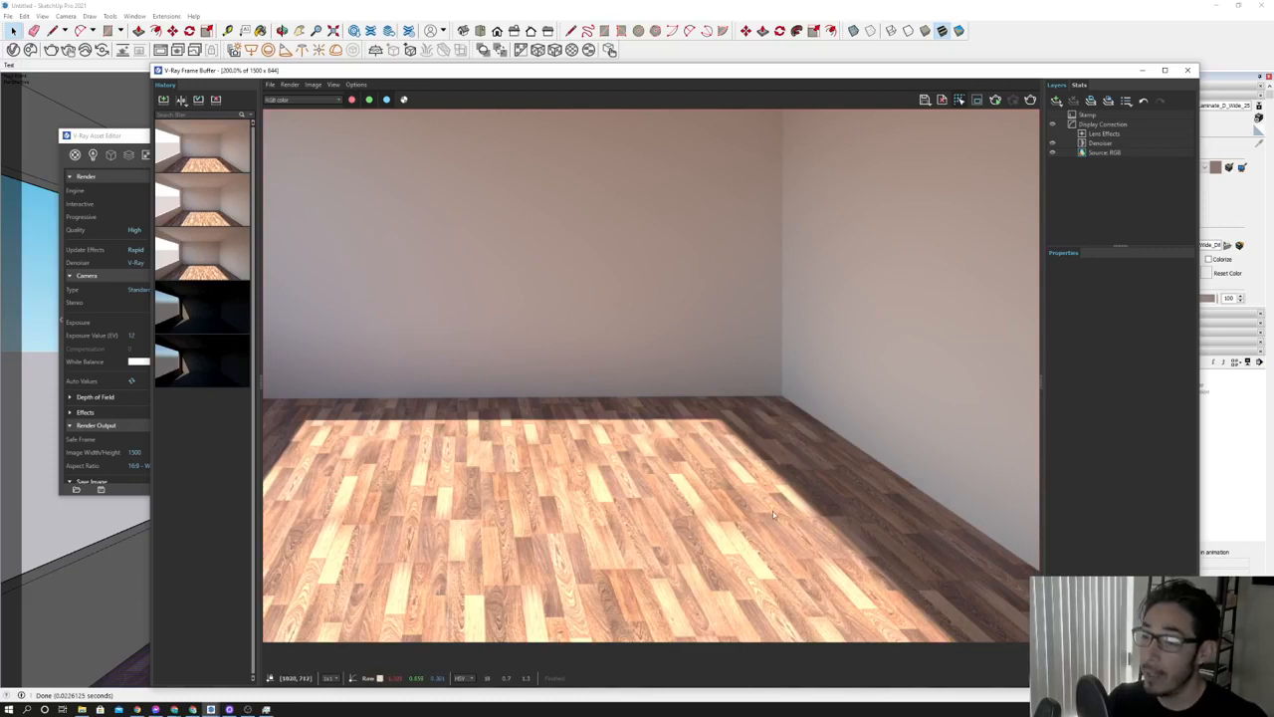
pyautogui.scroll(2, 761, 474)
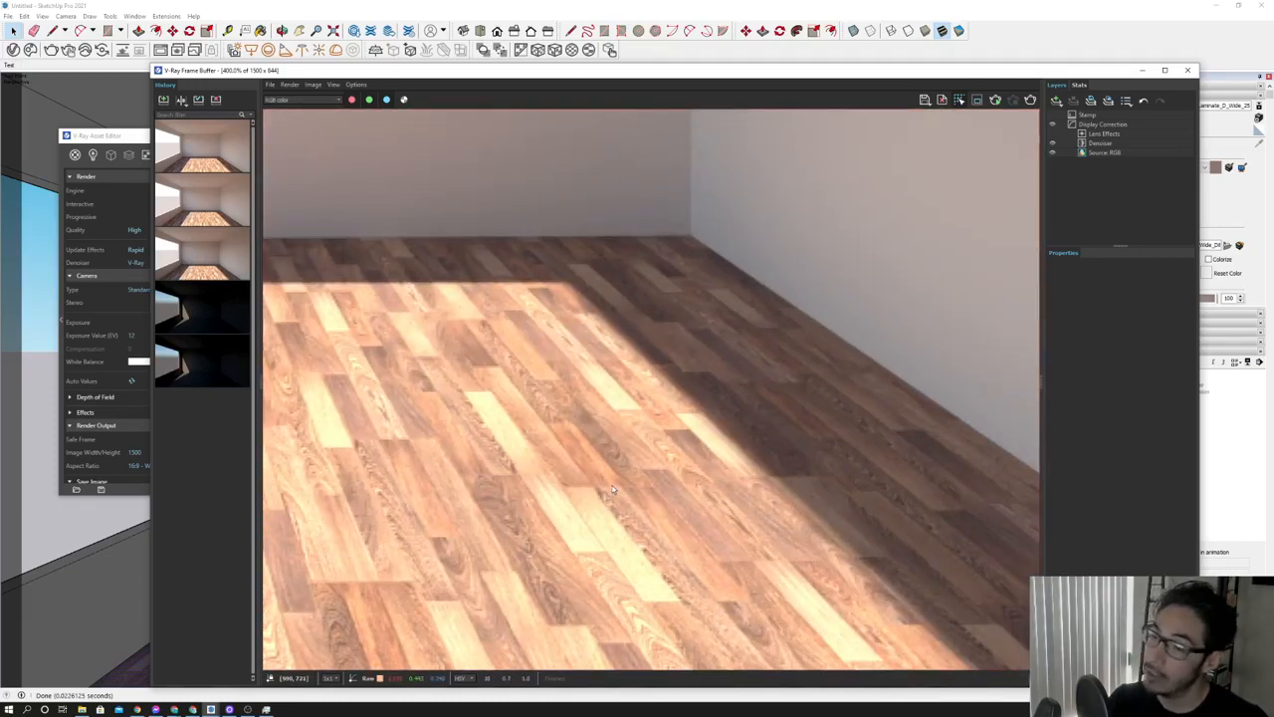
pyautogui.scroll(-2, 654, 465)
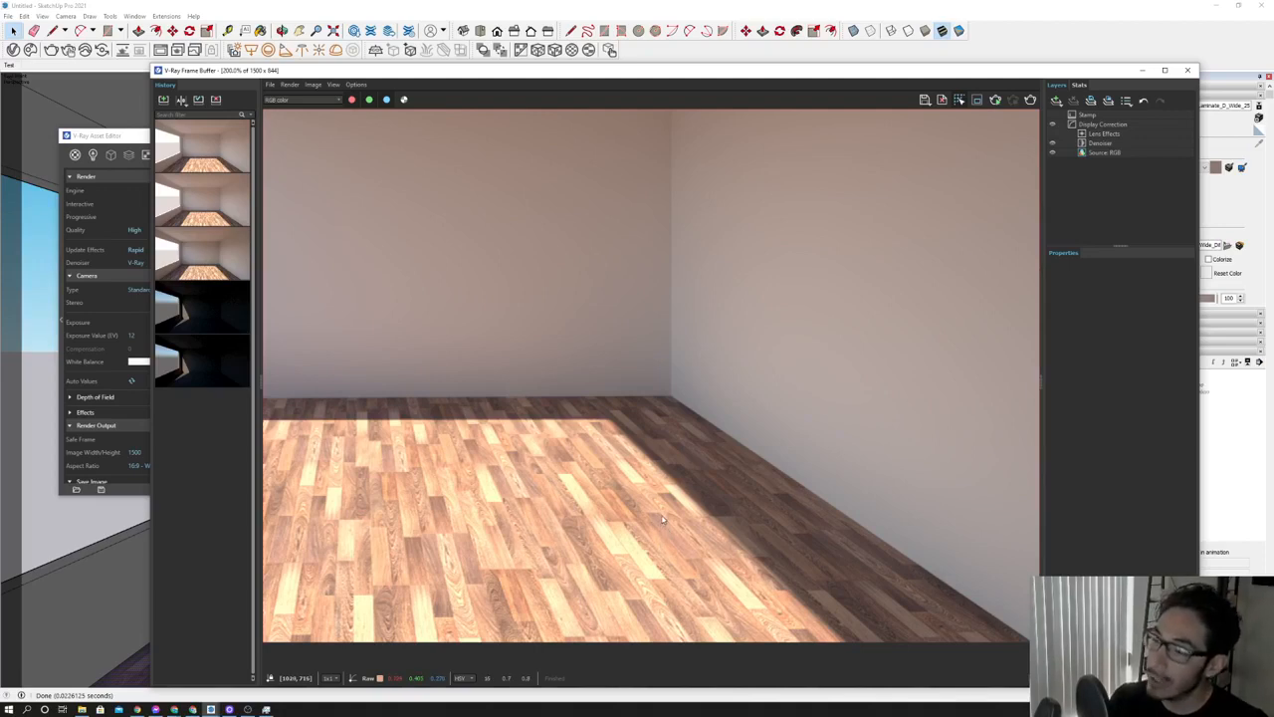
pyautogui.scroll(-1, 662, 517)
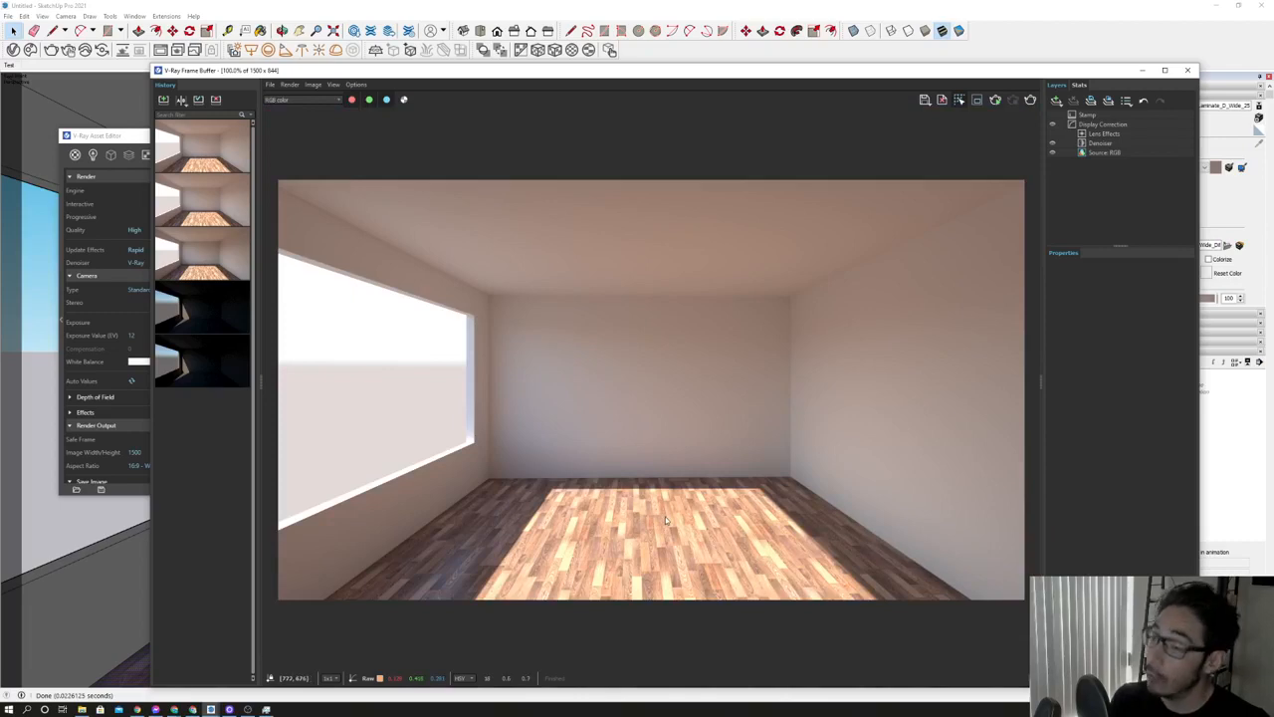
pyautogui.scroll(1, 665, 517)
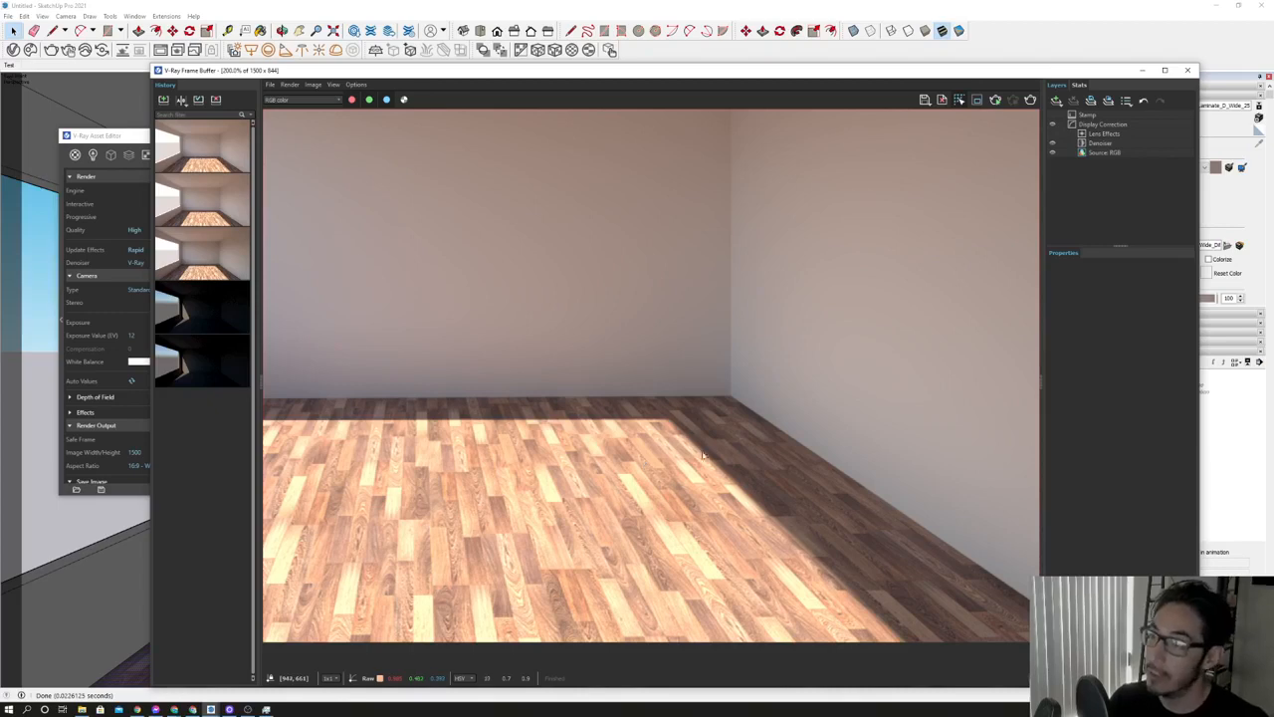
pyautogui.scroll(-1, 705, 456)
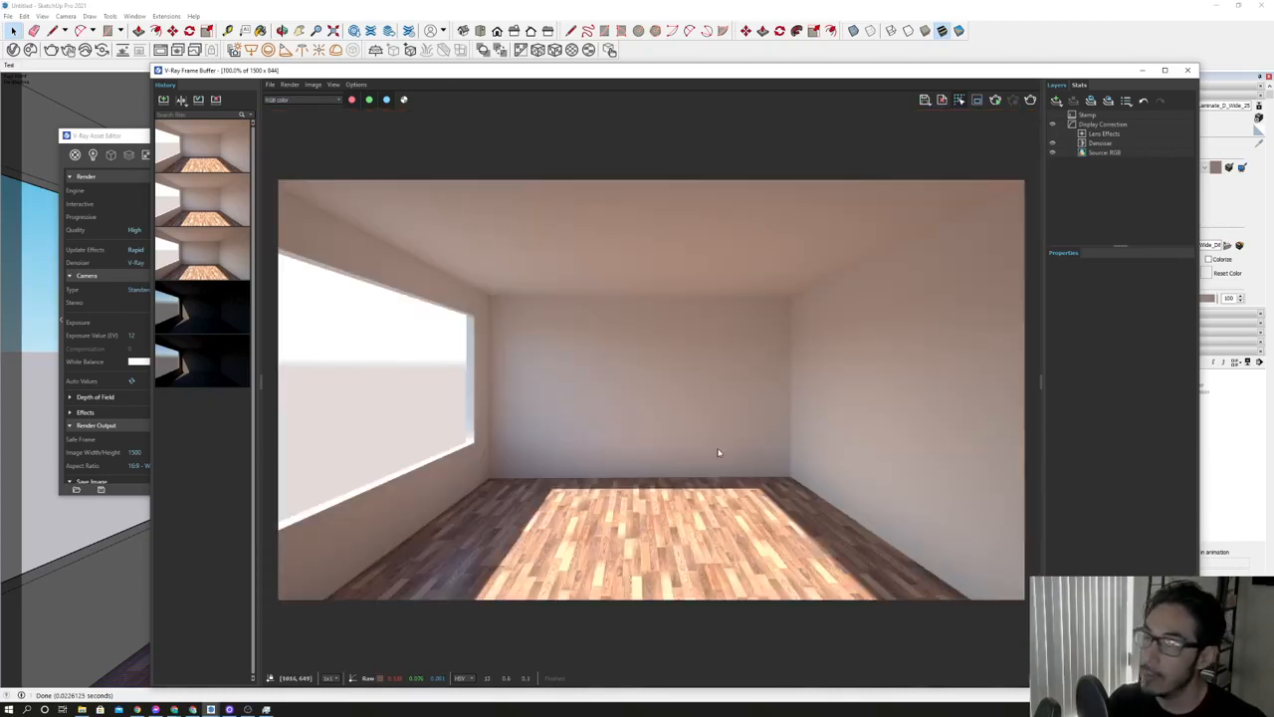
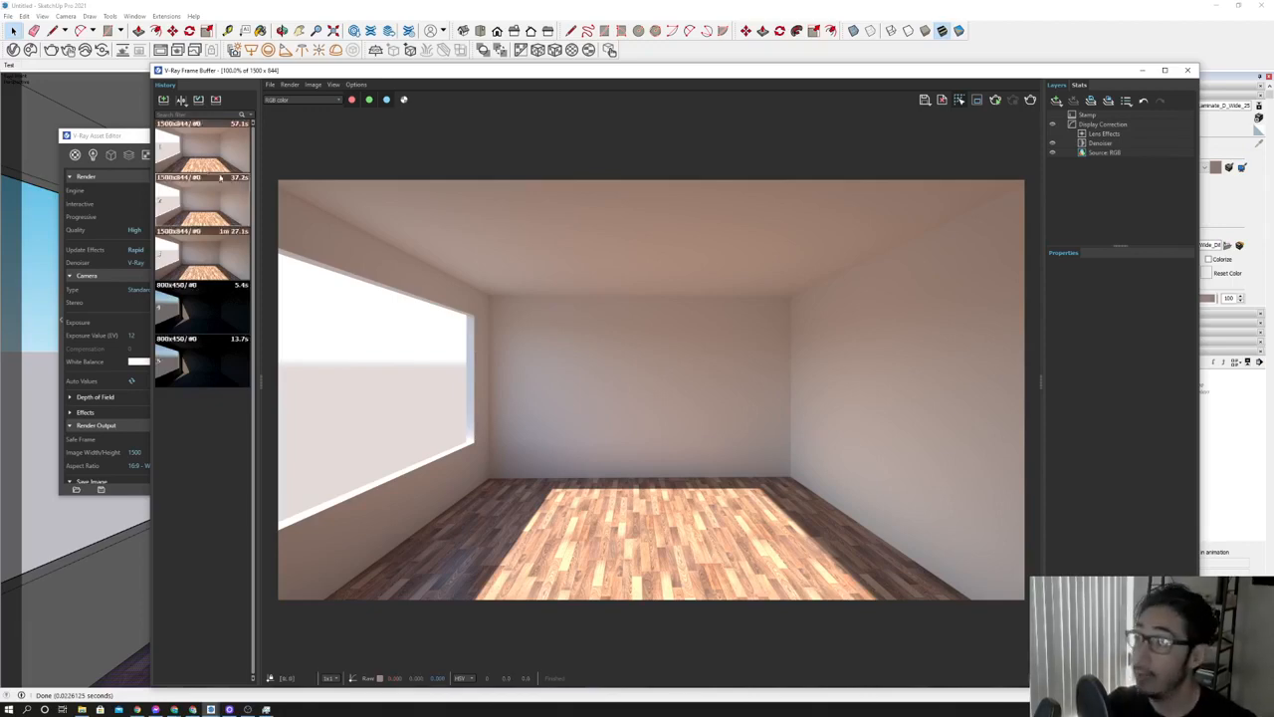
# Bring the Asset Editor forward and show the advanced Global Illumination settings.
pyautogui.click(124, 138)
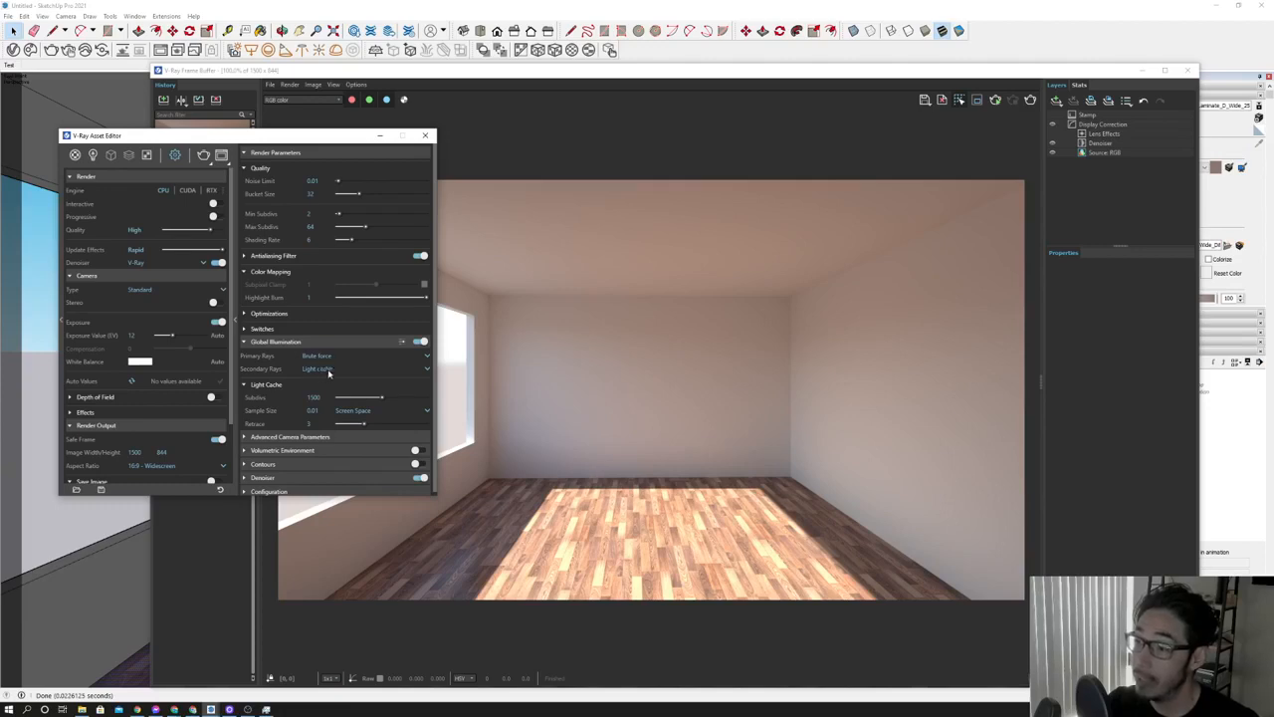
pyautogui.click(401, 342)
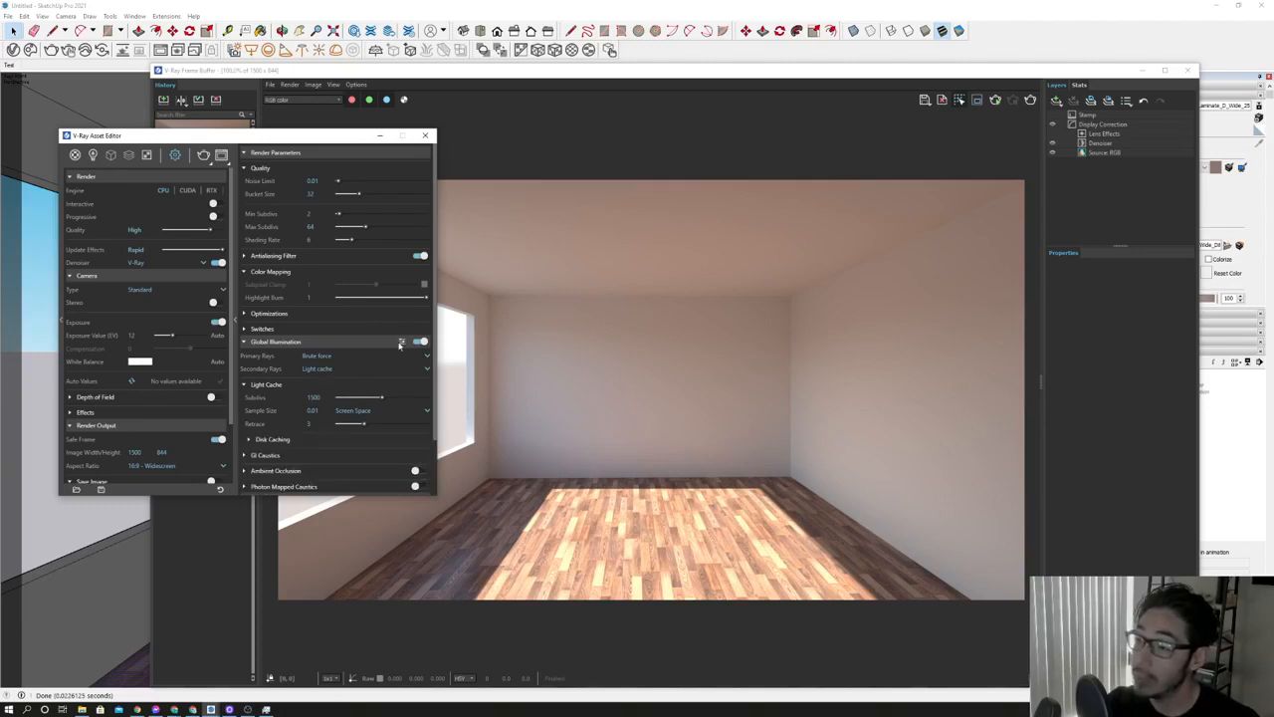
pyautogui.scroll(-1, 323, 454)
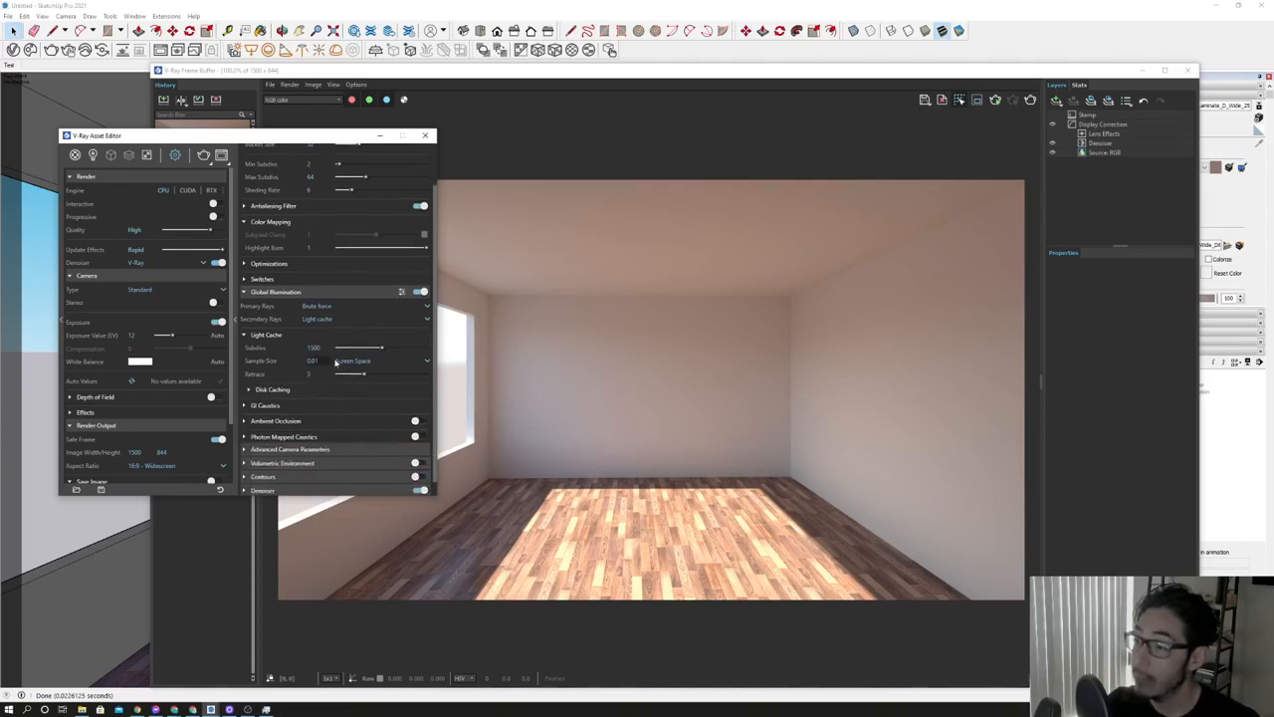
# Expand the Light Cache's Disk Caching settings and examine the available caching modes and Sample Size units.
pyautogui.click(410, 361)
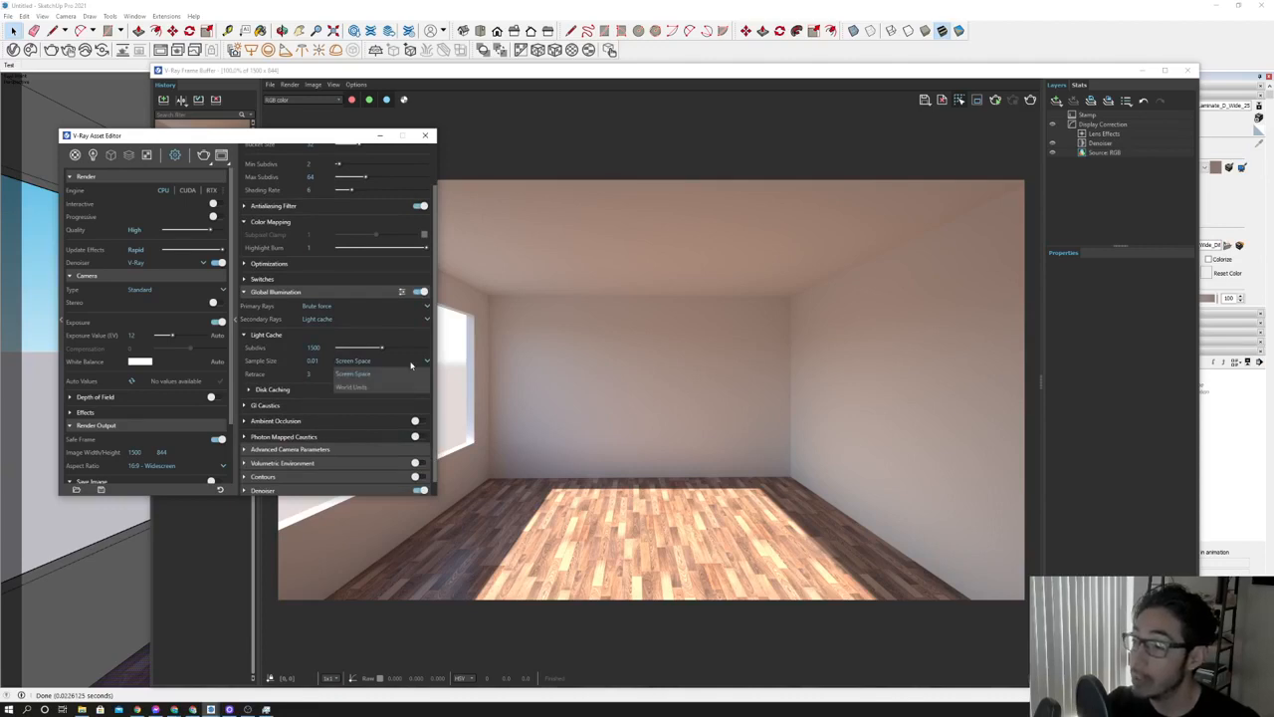
pyautogui.click(292, 391)
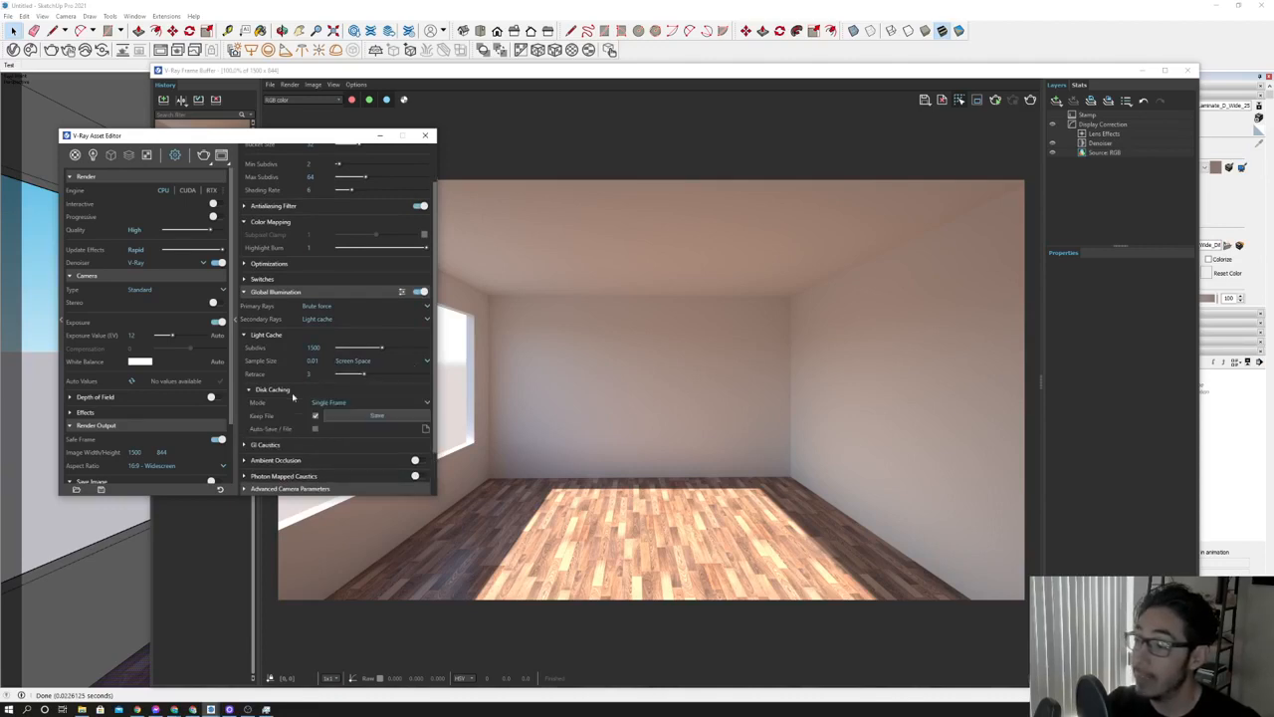
pyautogui.click(384, 404)
pyautogui.click(383, 415)
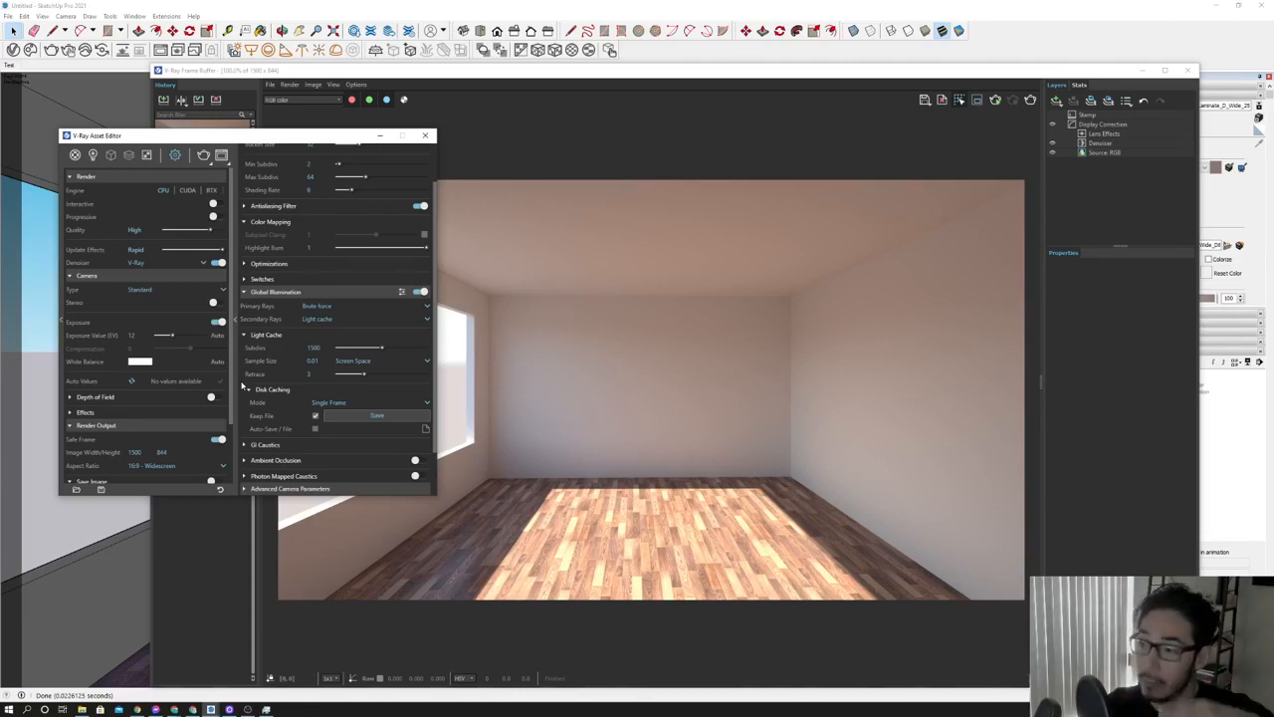
pyautogui.click(414, 404)
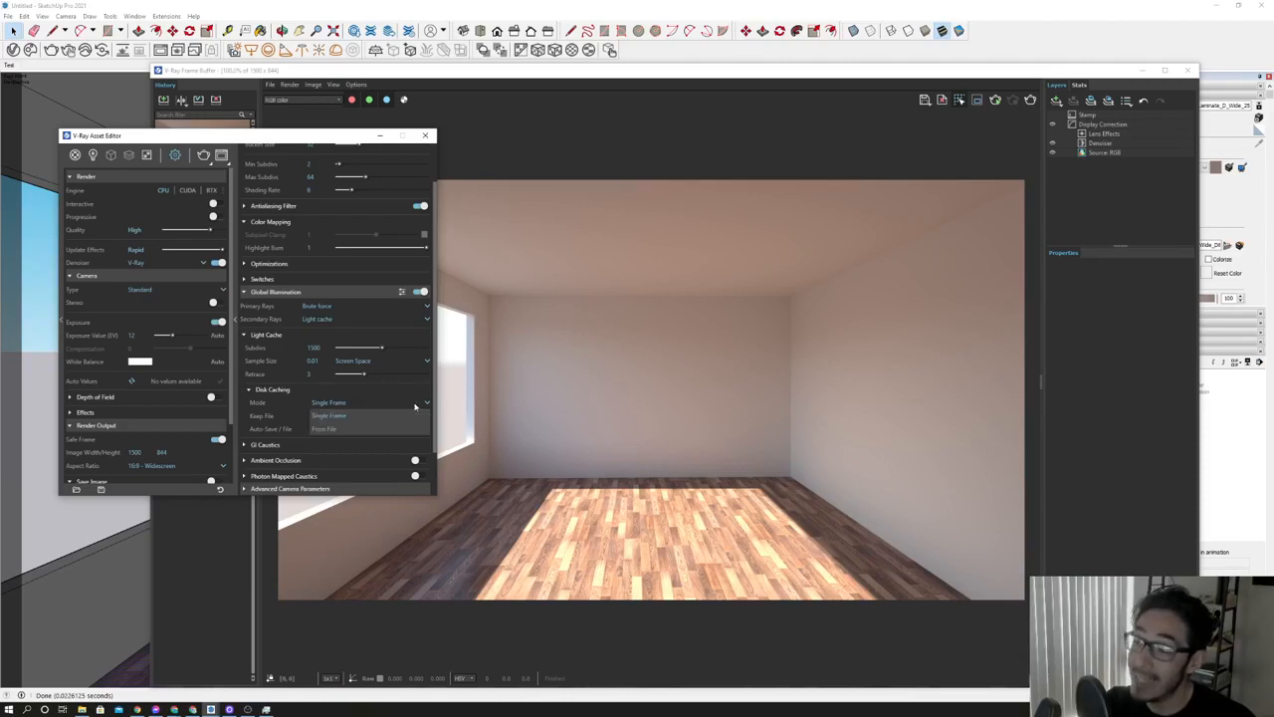
pyautogui.click(394, 361)
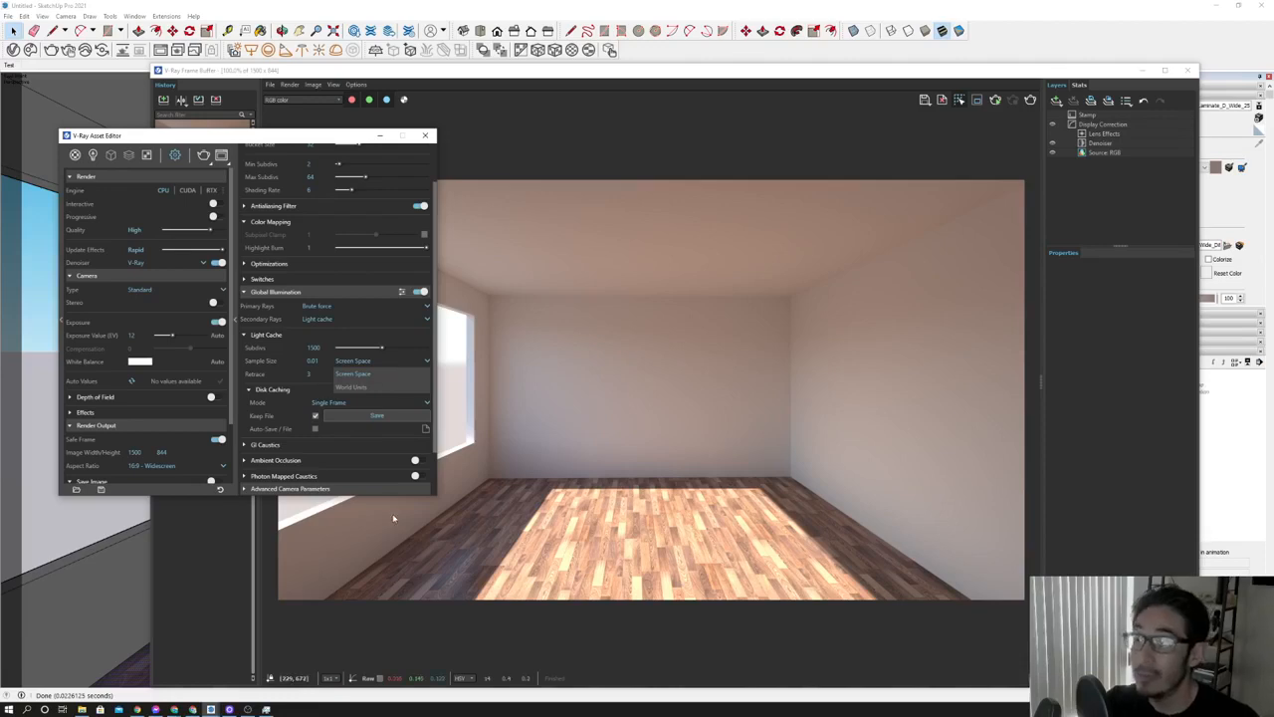
# Enable Animation to check the Light Cache's Use Camera Path option, and turn Animation off again.
pyautogui.scroll(-3, 134, 438)
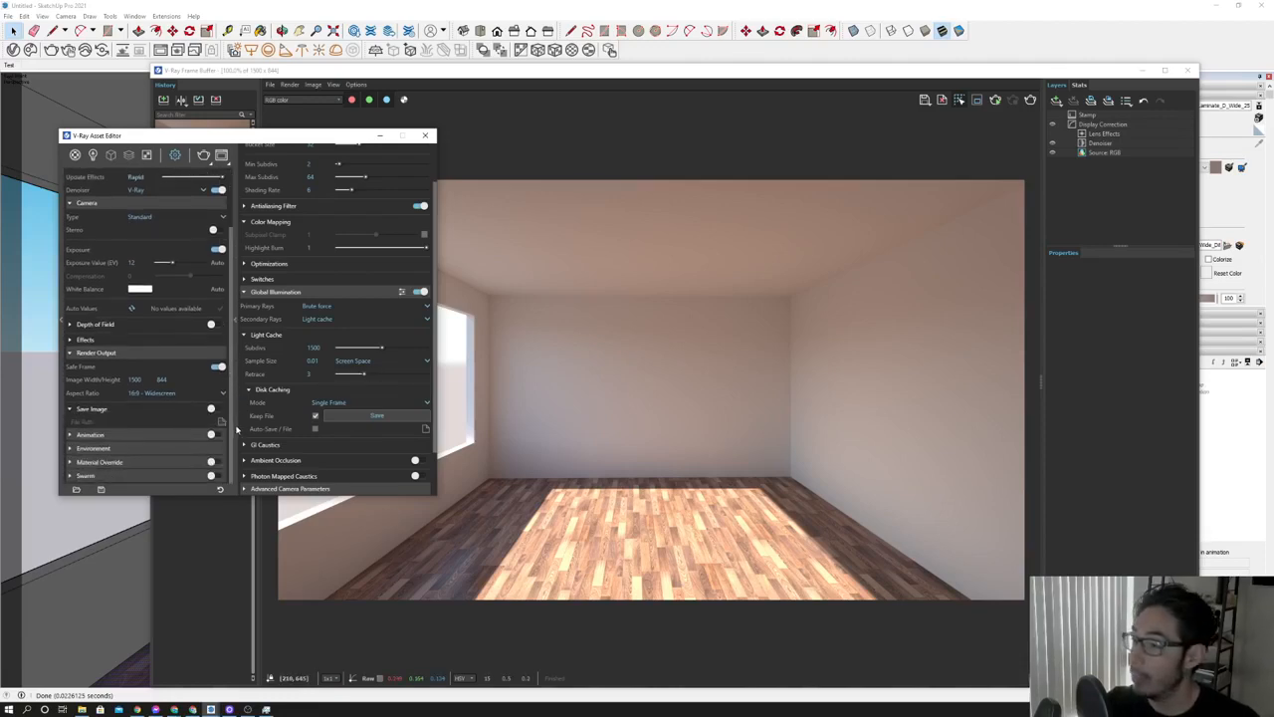
pyautogui.click(135, 435)
pyautogui.click(212, 435)
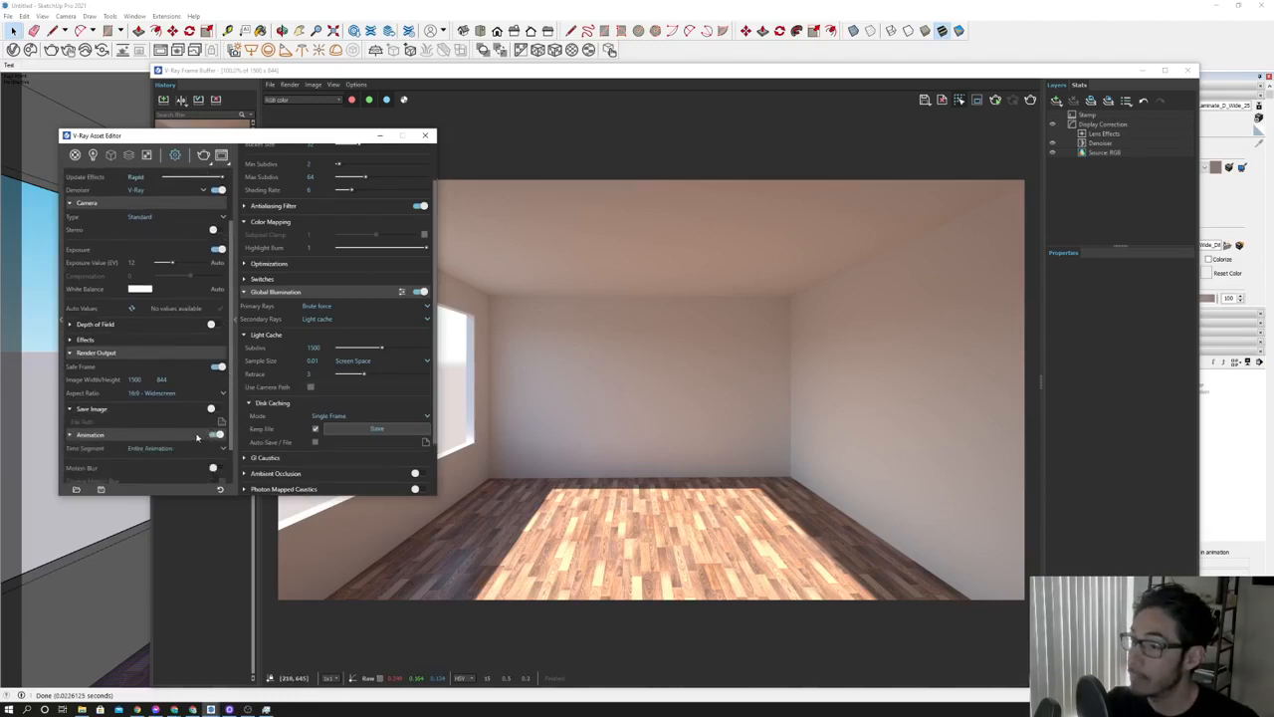
pyautogui.click(315, 429)
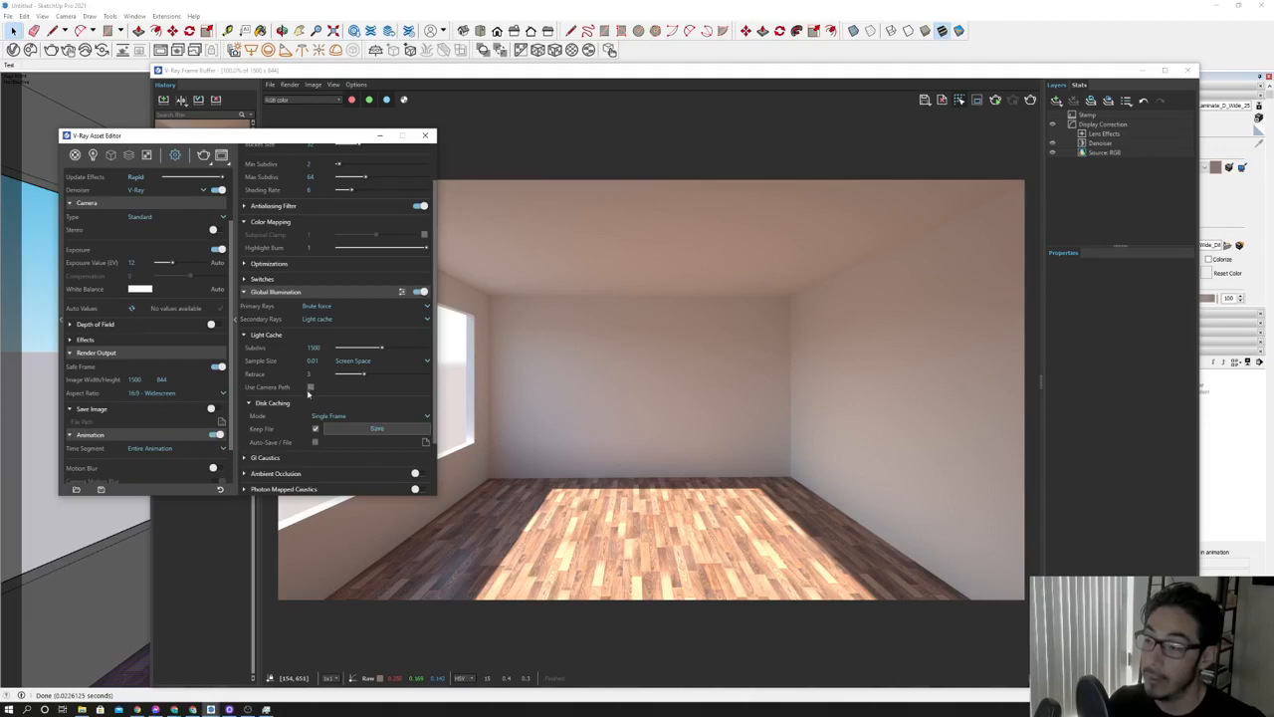
pyautogui.click(216, 435)
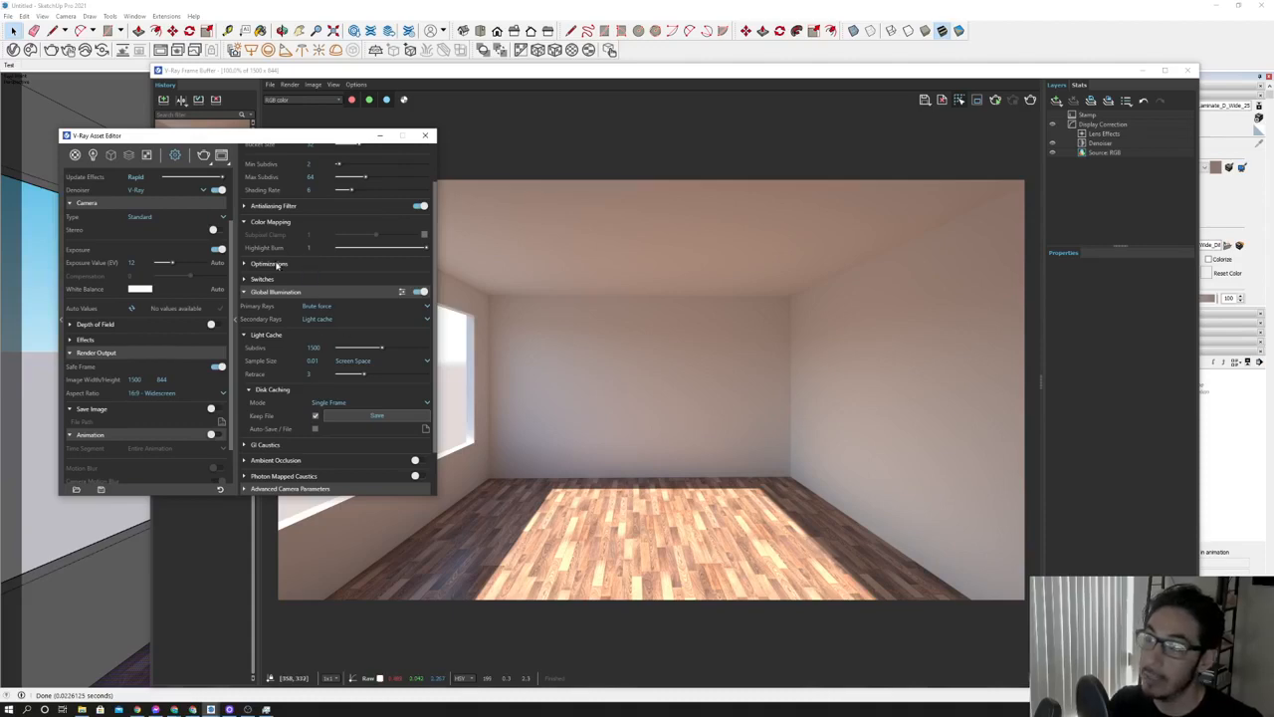
# Rearrange the Asset Editor and frame buffer windows so the render settings and the rendered room are both visible.
pyautogui.moveTo(295, 254)
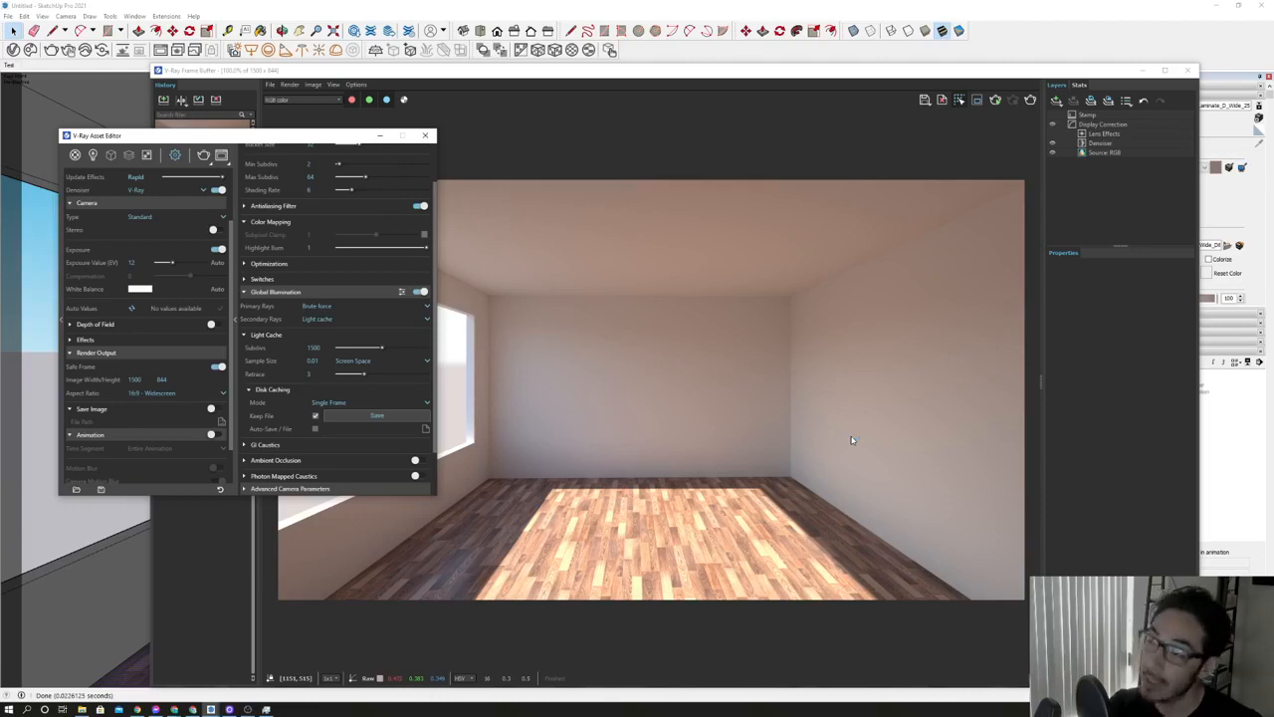
pyautogui.moveTo(289, 138); pyautogui.dragTo(353, 139)
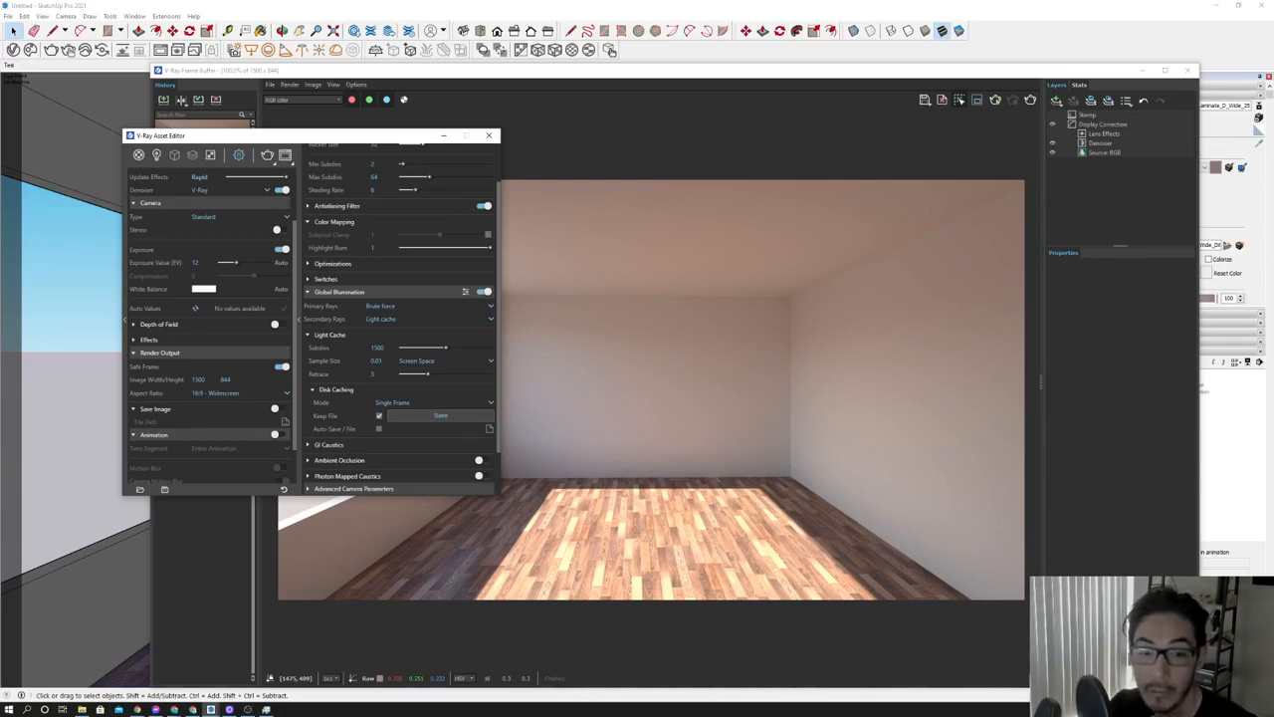
pyautogui.moveTo(316, 143); pyautogui.dragTo(703, 165)
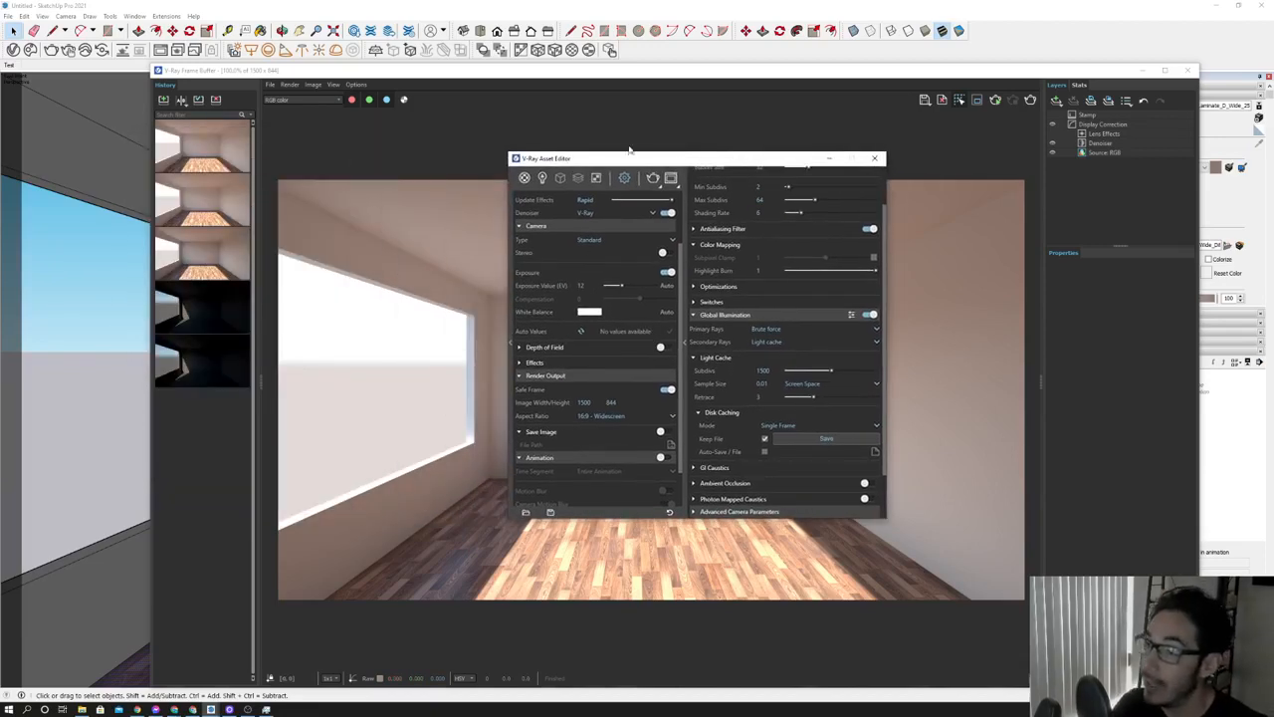
pyautogui.moveTo(516, 80); pyautogui.dragTo(762, 178)
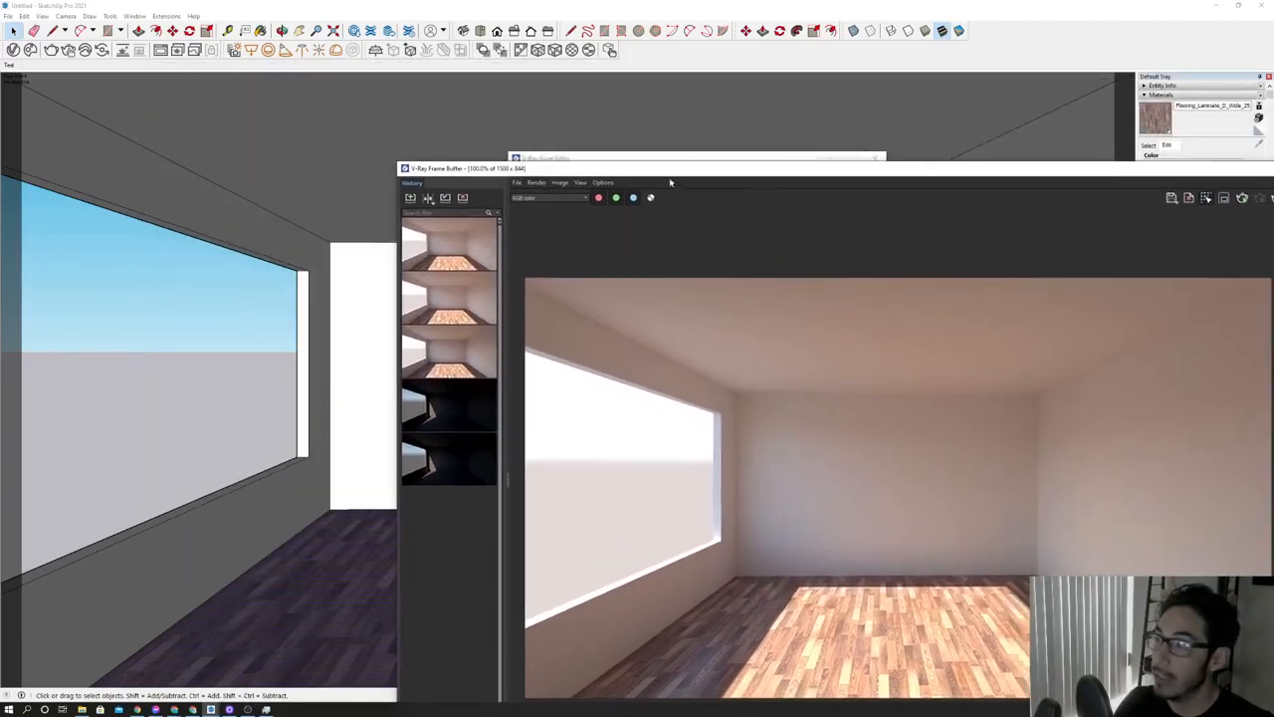
pyautogui.moveTo(597, 156); pyautogui.dragTo(177, 117)
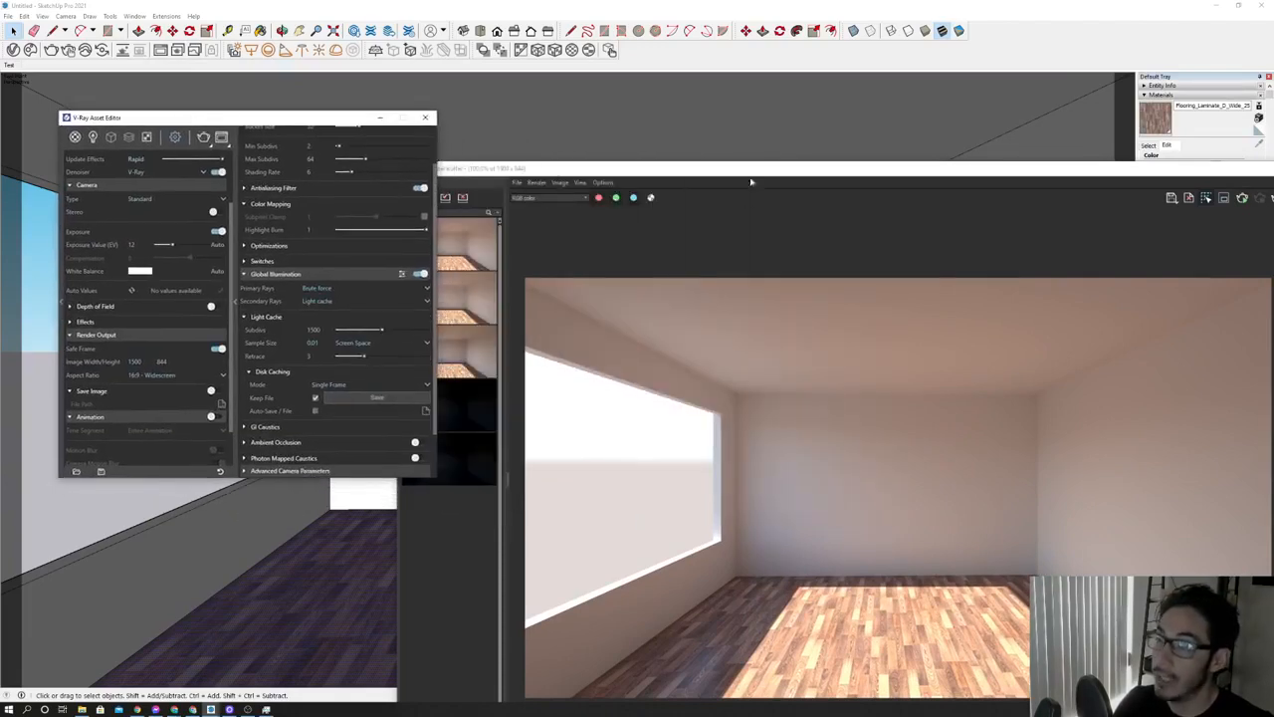
pyautogui.moveTo(752, 171); pyautogui.dragTo(582, 99)
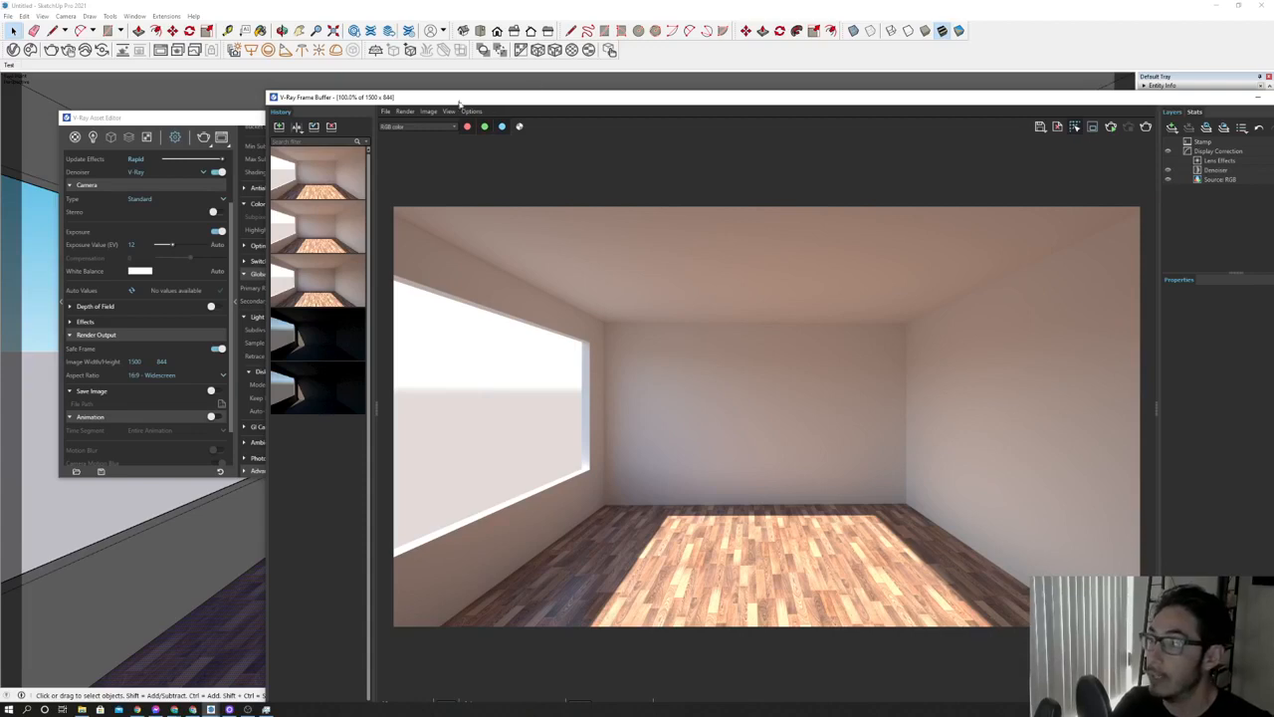
pyautogui.moveTo(200, 118); pyautogui.dragTo(164, 114)
# Enable Interactive rendering and set the denoiser to Intel Open Image, keeping Update Effects at Rapid.
pyautogui.moveTo(194, 249); pyautogui.dragTo(186, 196)
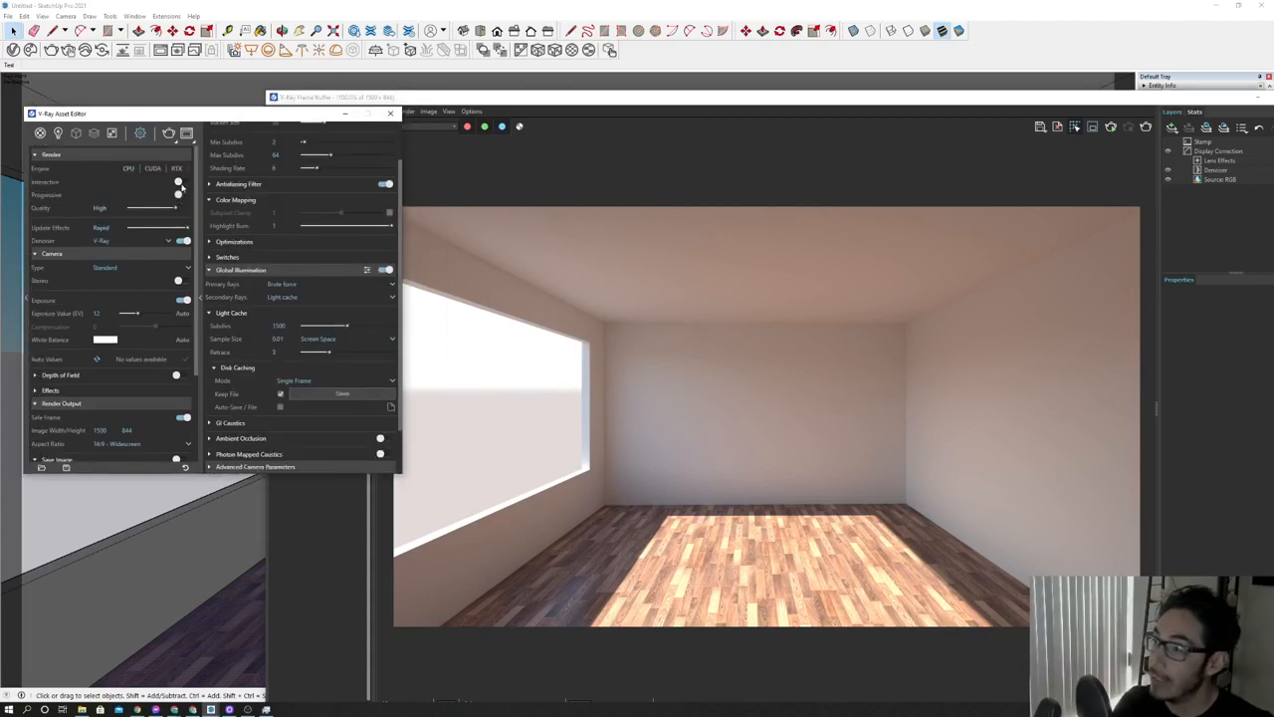
pyautogui.click(179, 182)
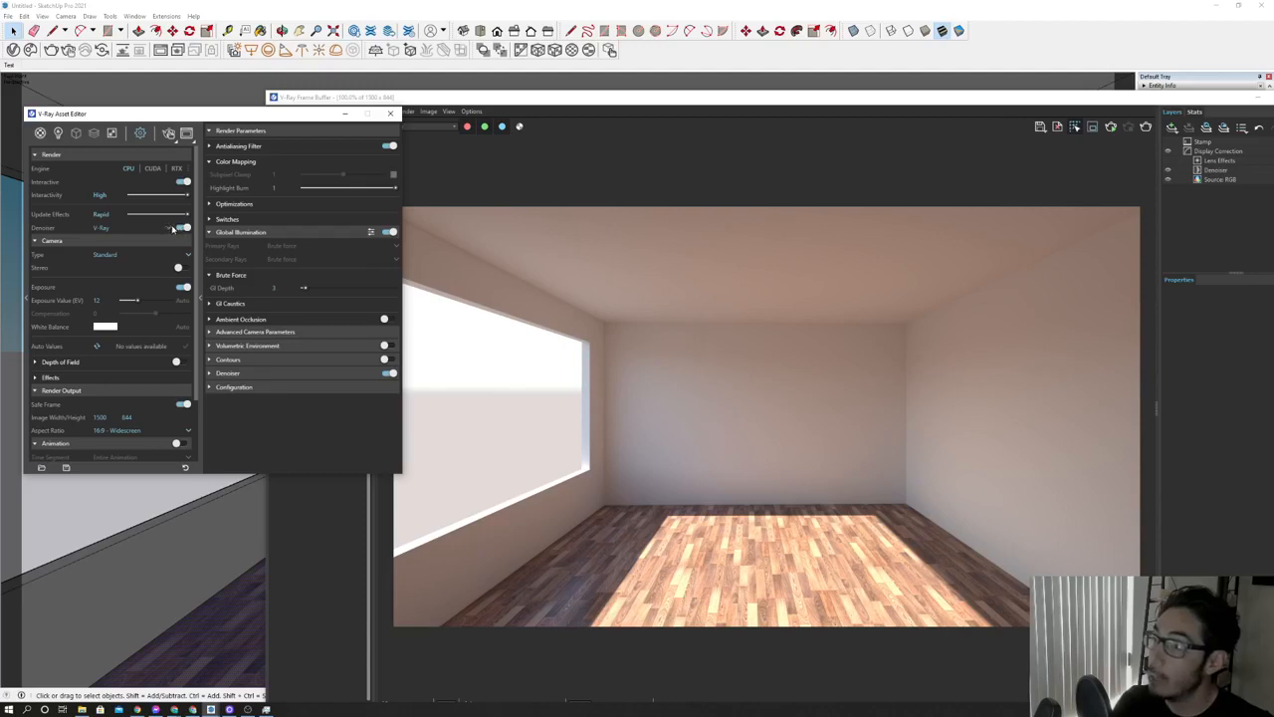
pyautogui.click(172, 228)
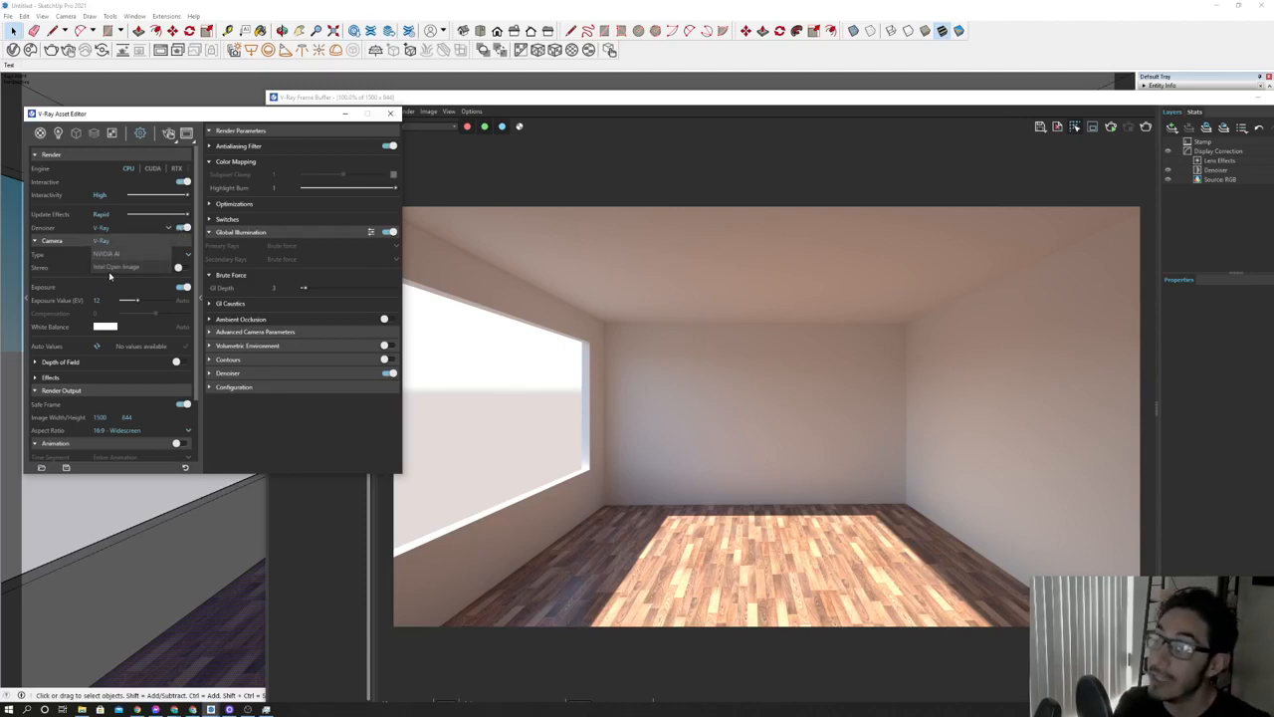
pyautogui.click(119, 267)
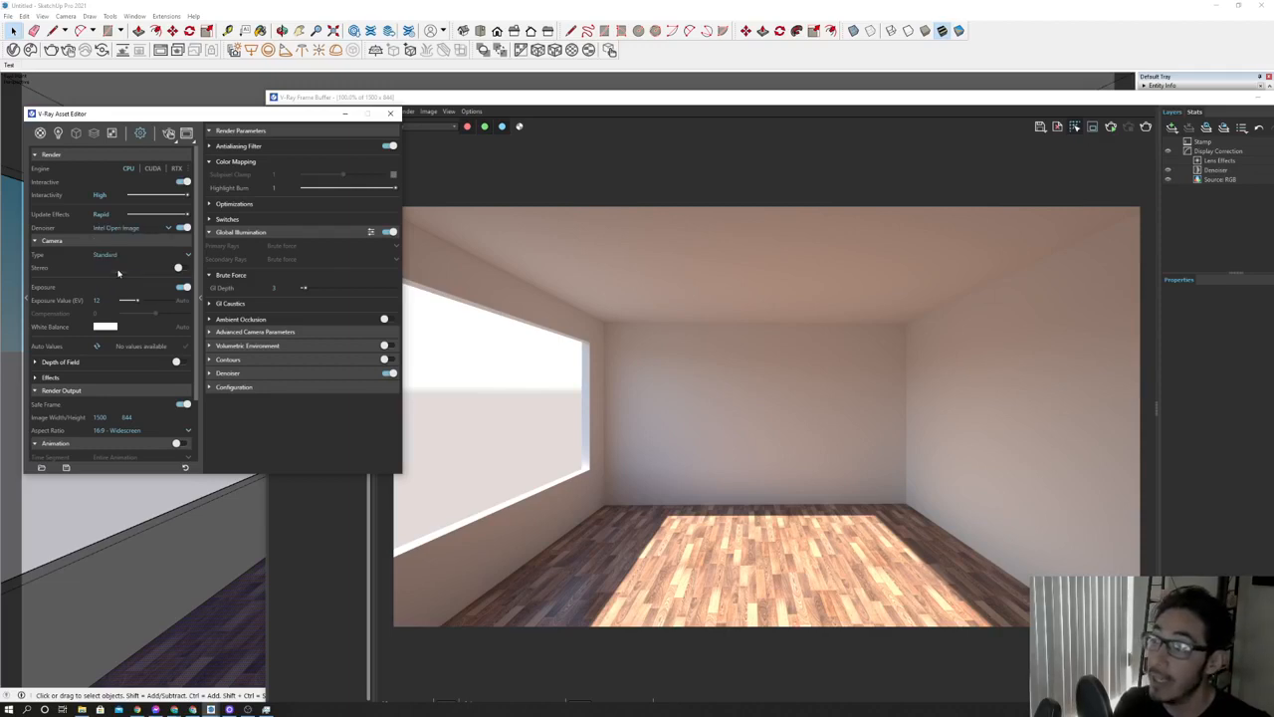
pyautogui.moveTo(188, 215)
pyautogui.mouseDown()
pyautogui.moveTo(140, 215)
pyautogui.moveTo(191, 225)
pyautogui.mouseUp()
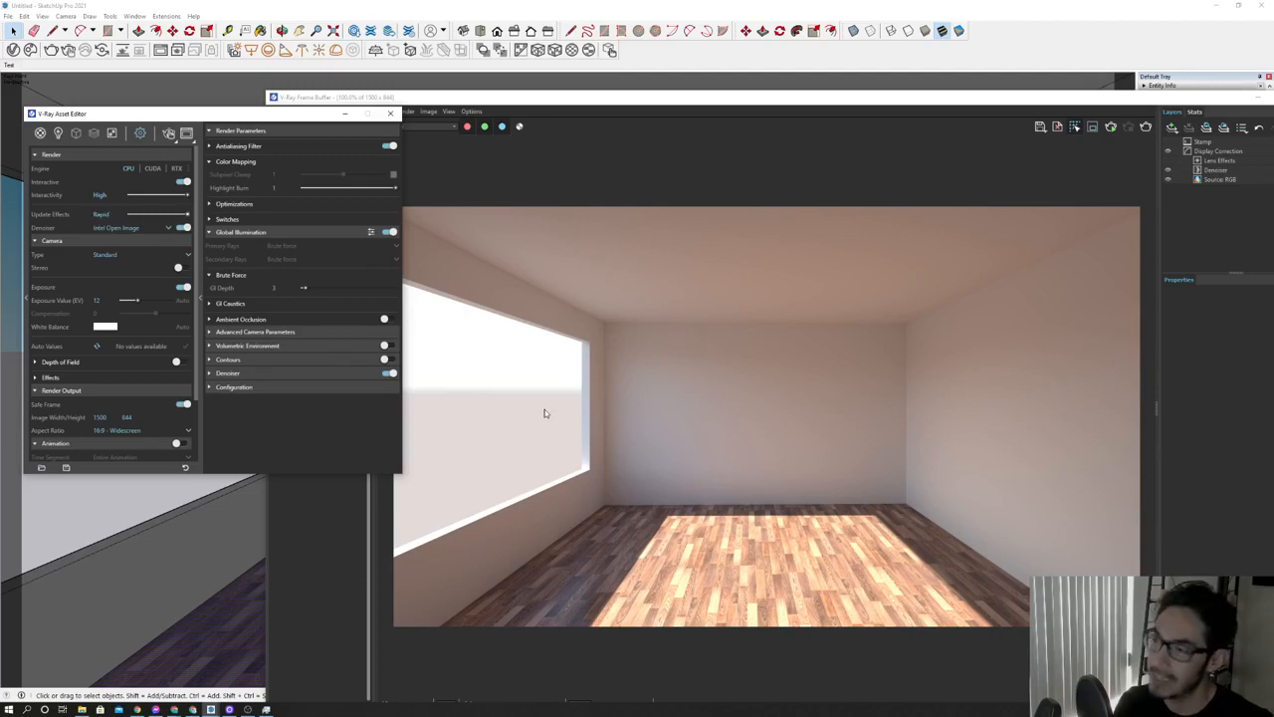
# Bring the frame buffer fully into view and start an interactive render of the room.
pyautogui.moveTo(647, 107)
pyautogui.mouseDown()
pyautogui.moveTo(579, 95)
pyautogui.moveTo(643, 97)
pyautogui.mouseUp()
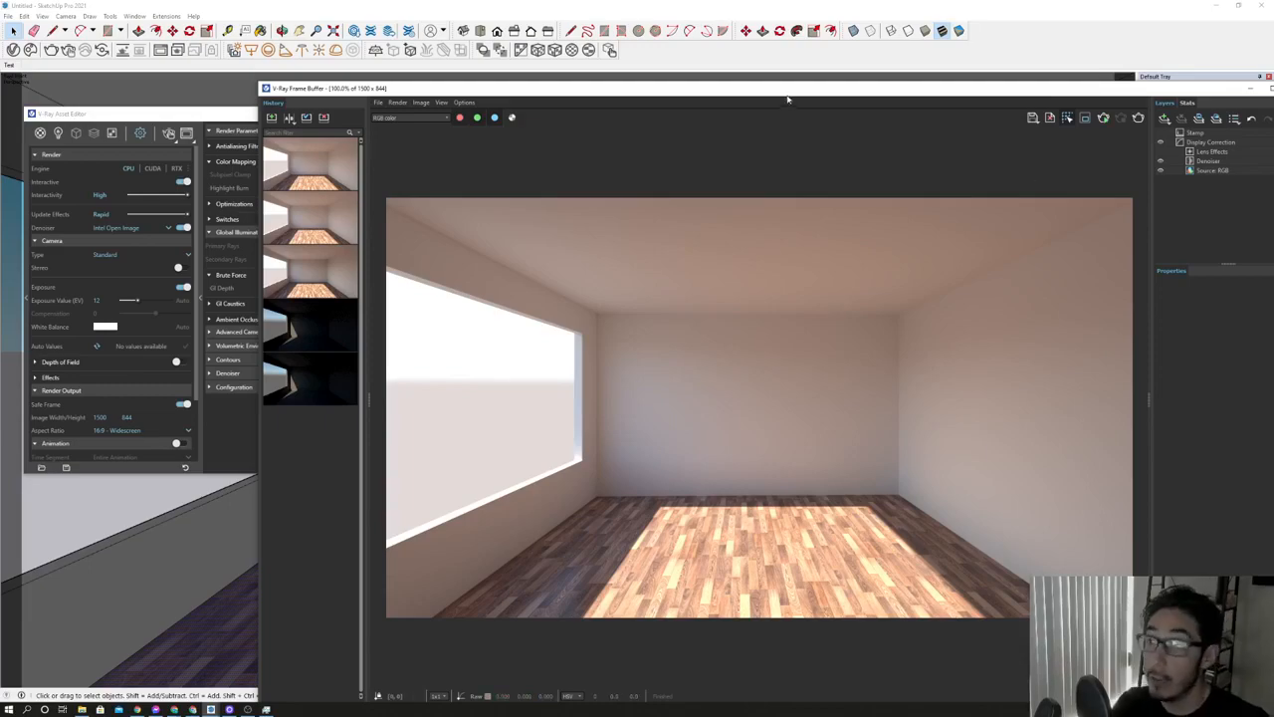
pyautogui.moveTo(786, 100); pyautogui.dragTo(729, 91)
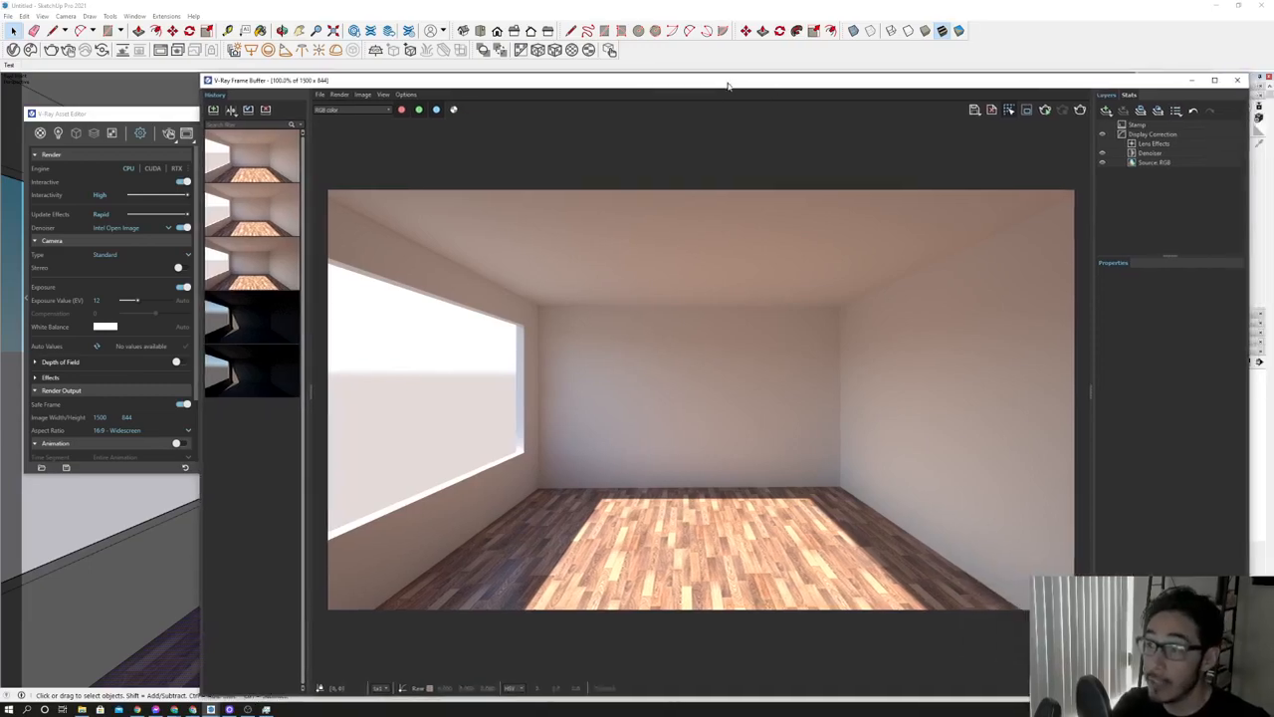
pyautogui.click(1044, 111)
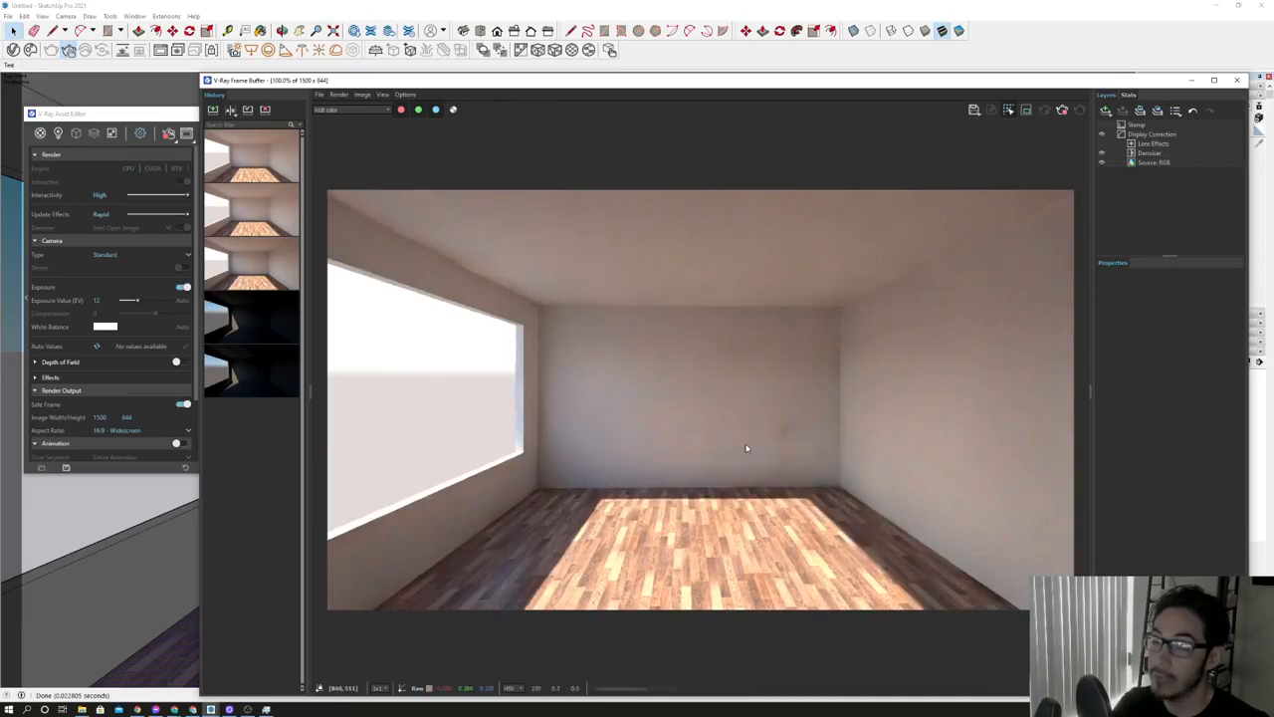
# Lower the SunLight's custom orientation to a vertical angle of about 29 degrees while the interactive render runs.
pyautogui.moveTo(130, 118); pyautogui.dragTo(166, 141)
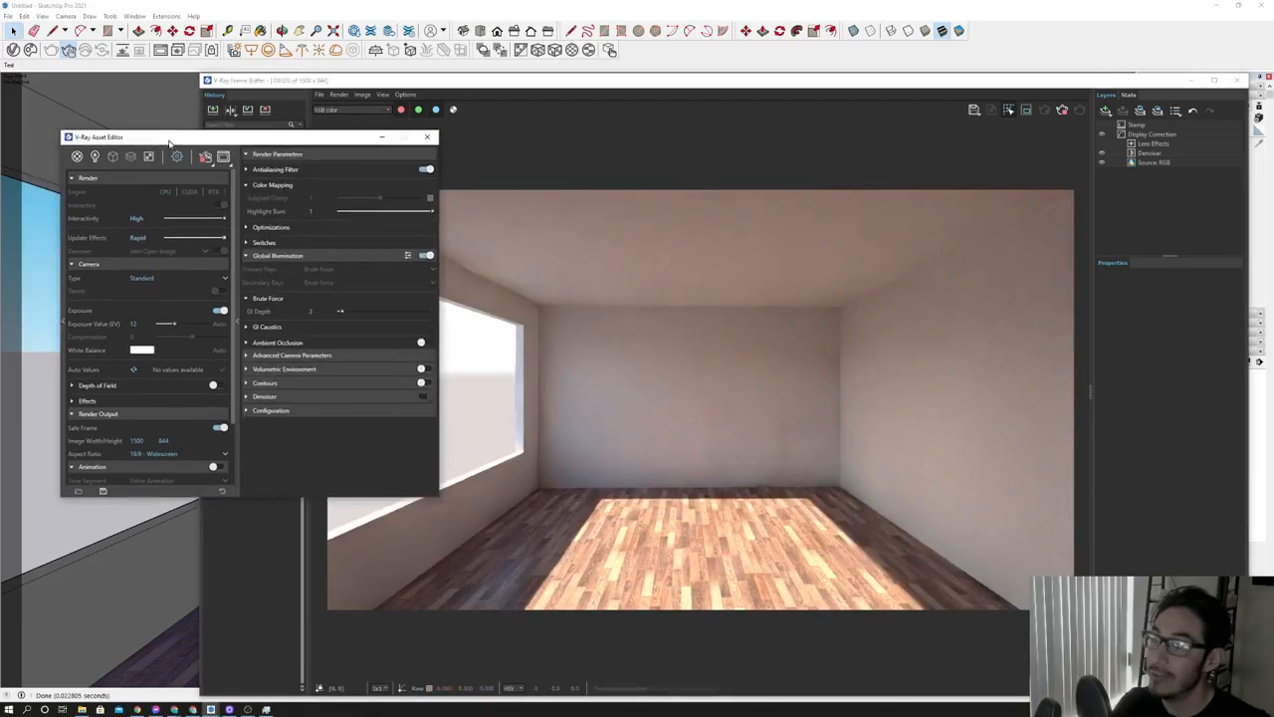
pyautogui.click(95, 157)
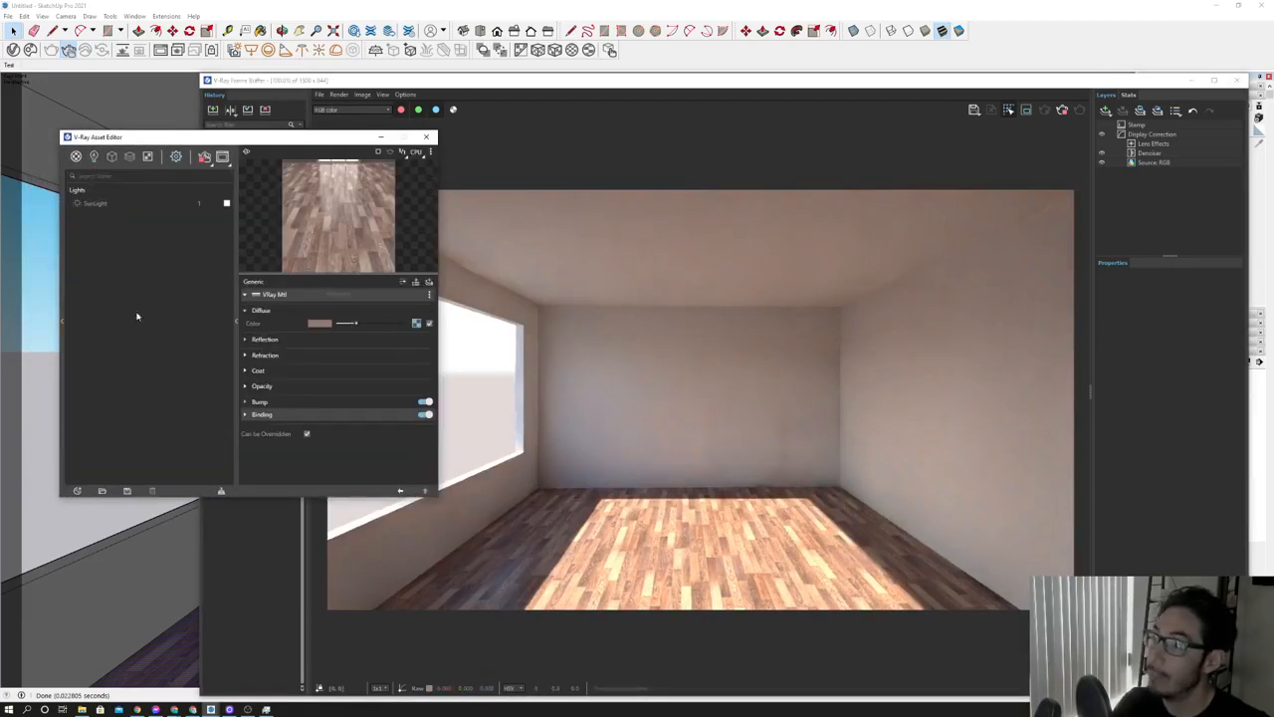
pyautogui.click(123, 205)
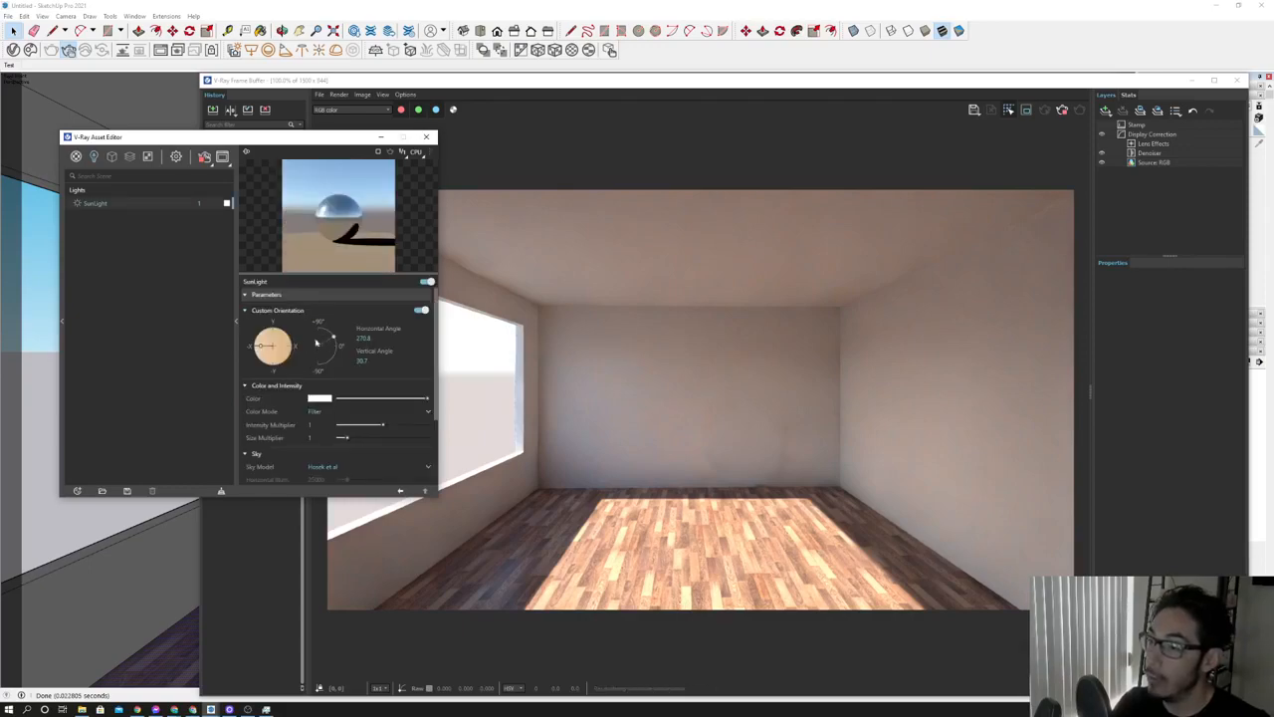
pyautogui.moveTo(335, 339); pyautogui.dragTo(342, 355)
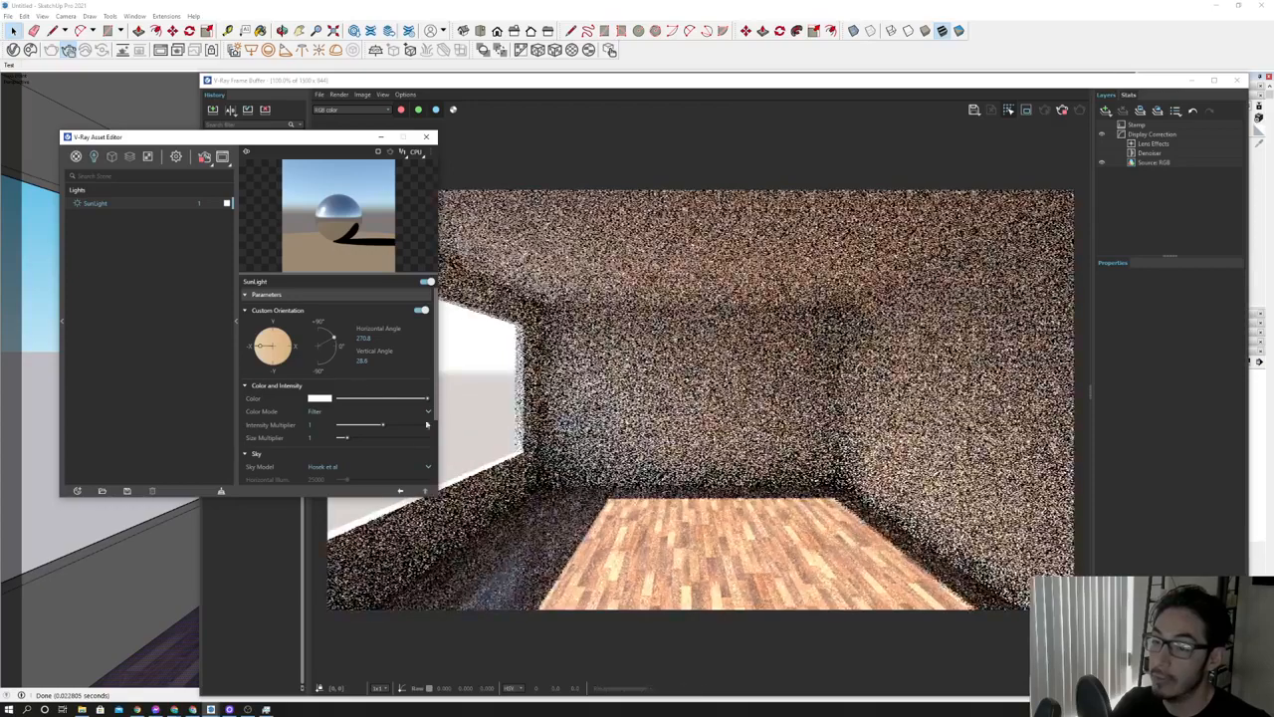
# Compare the interactive render with the Denoiser layer off and on, leaving the layer on.
pyautogui.moveTo(626, 84); pyautogui.dragTo(637, 80)
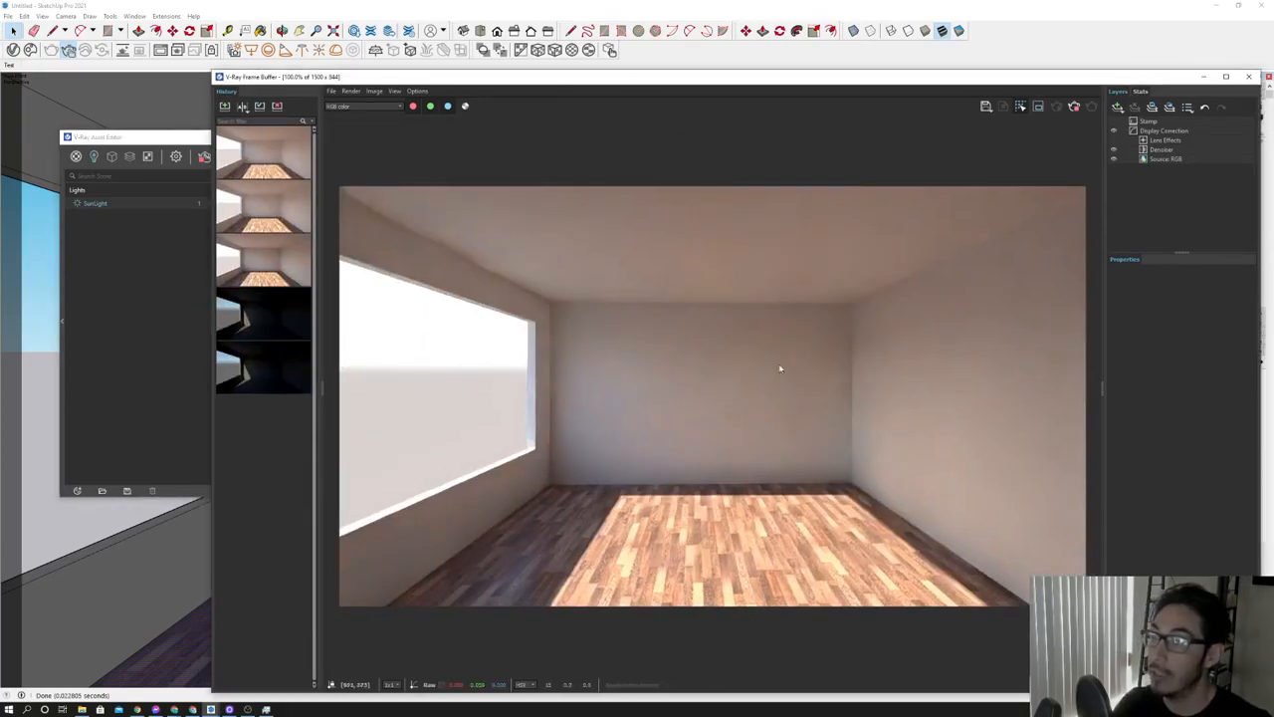
pyautogui.click(1114, 150)
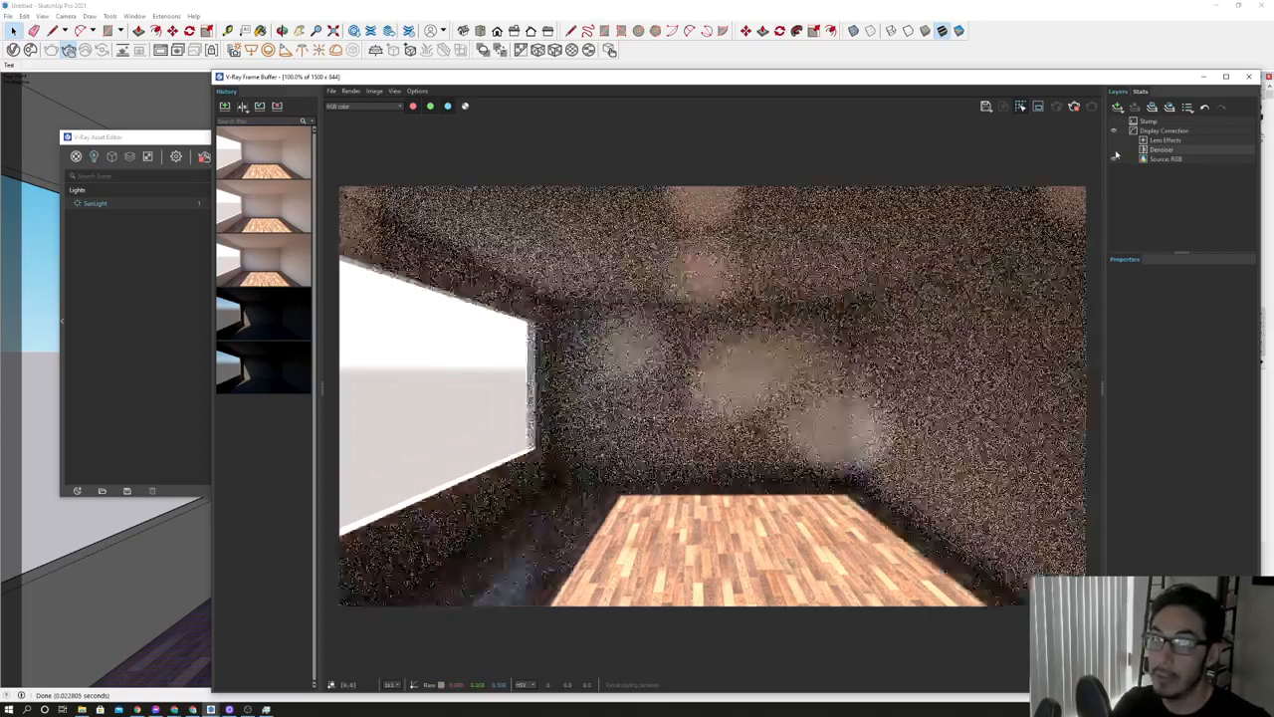
pyautogui.click(1114, 151)
pyautogui.click(1114, 151)
pyautogui.click(1114, 150)
pyautogui.click(1114, 150)
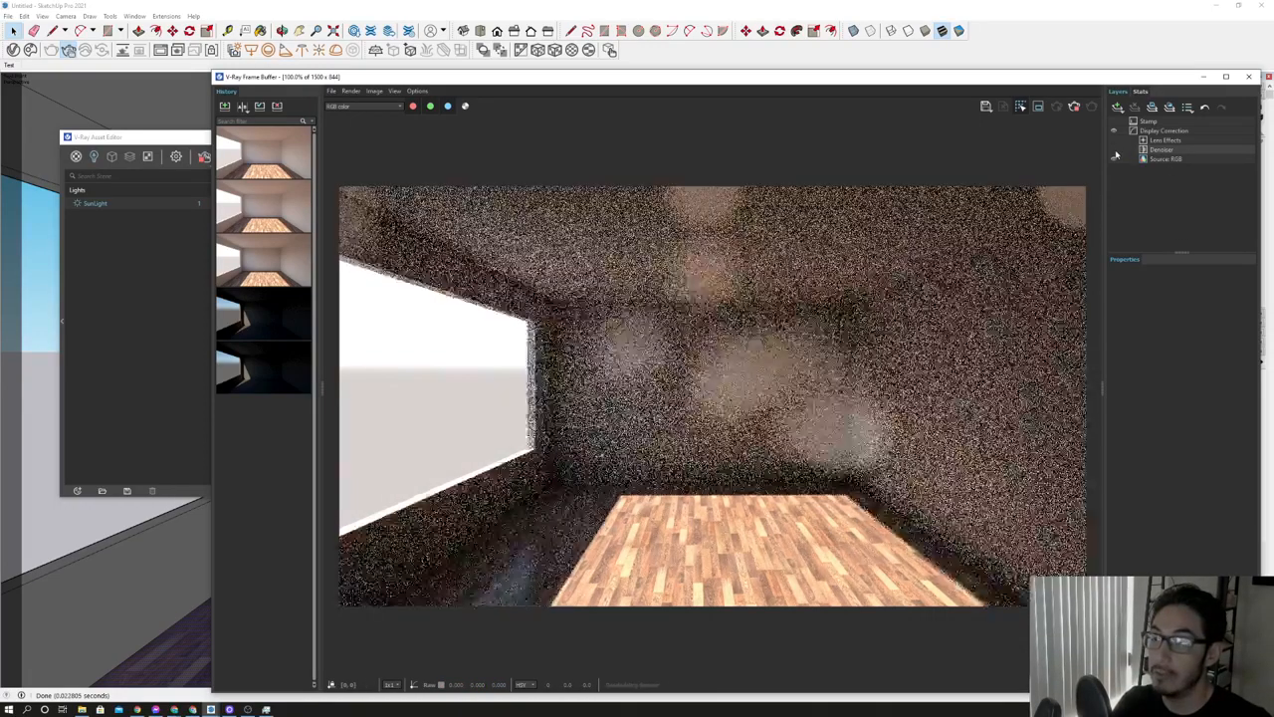
pyautogui.click(1113, 151)
pyautogui.click(1114, 150)
pyautogui.click(1114, 150)
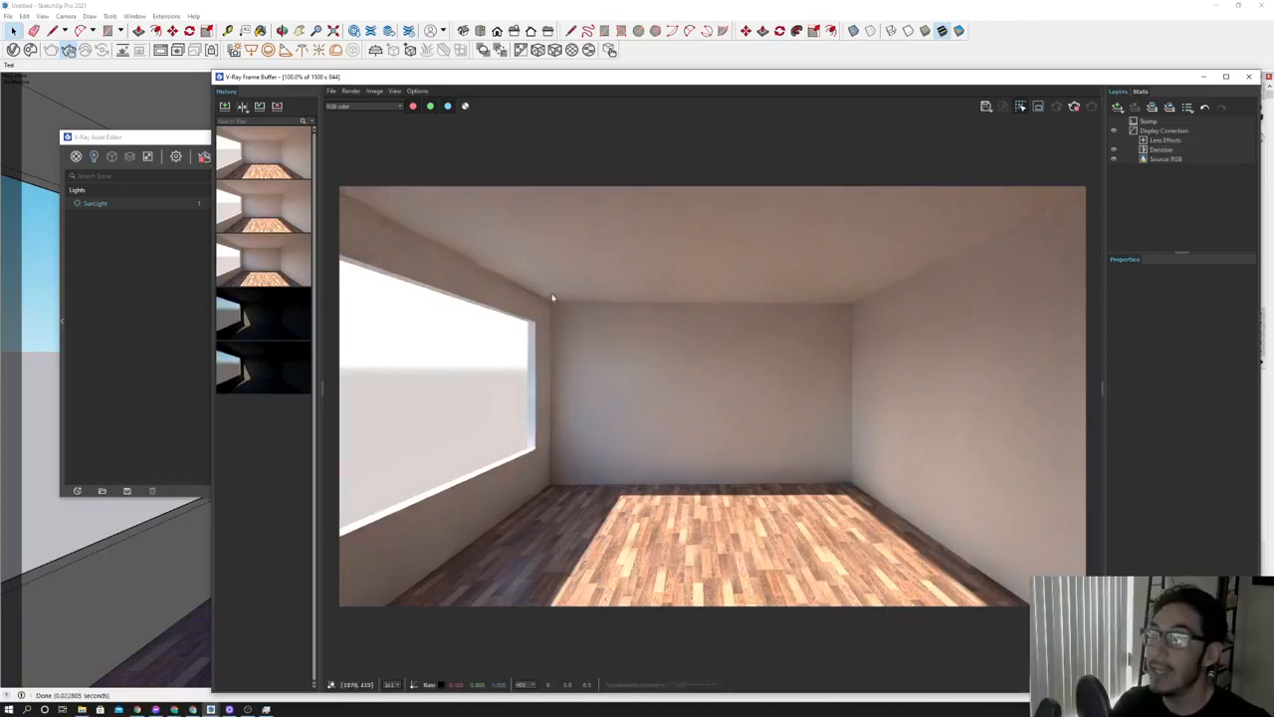
# Stop the interactive render, review the available denoiser engines in the render settings, and keep Intel Open Image.
pyautogui.click(160, 137)
pyautogui.click(176, 156)
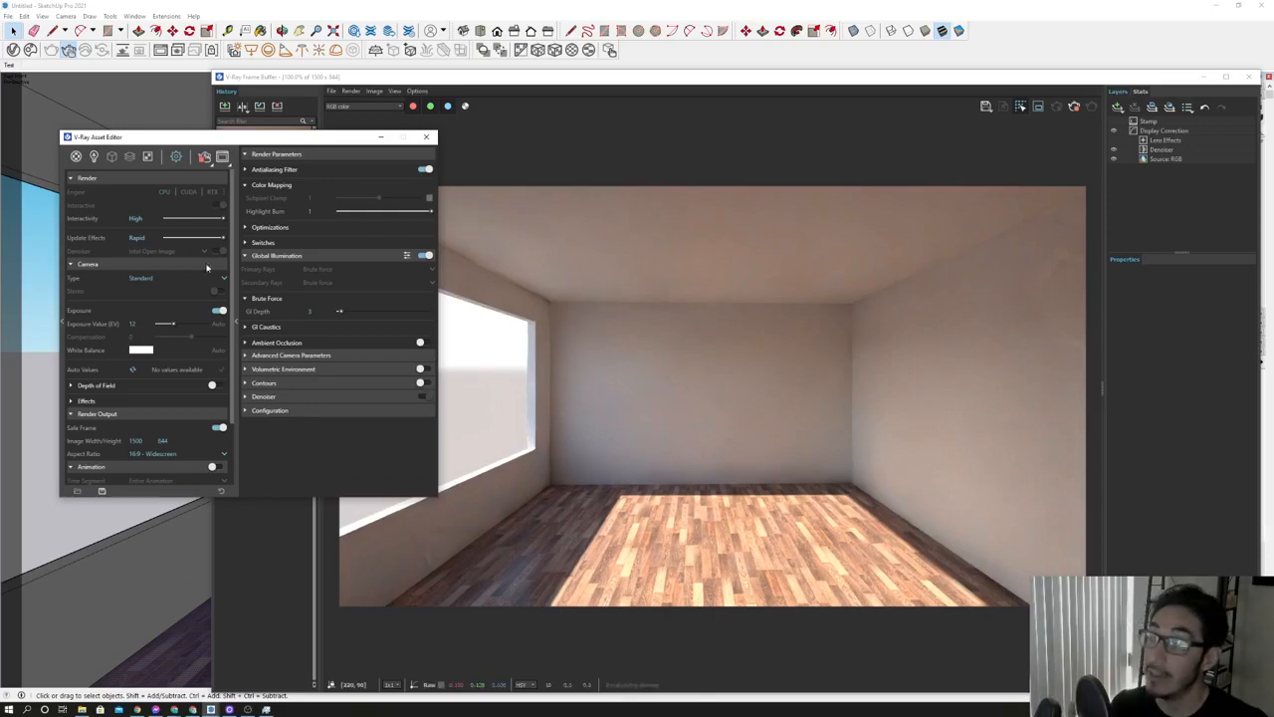
pyautogui.click(204, 156)
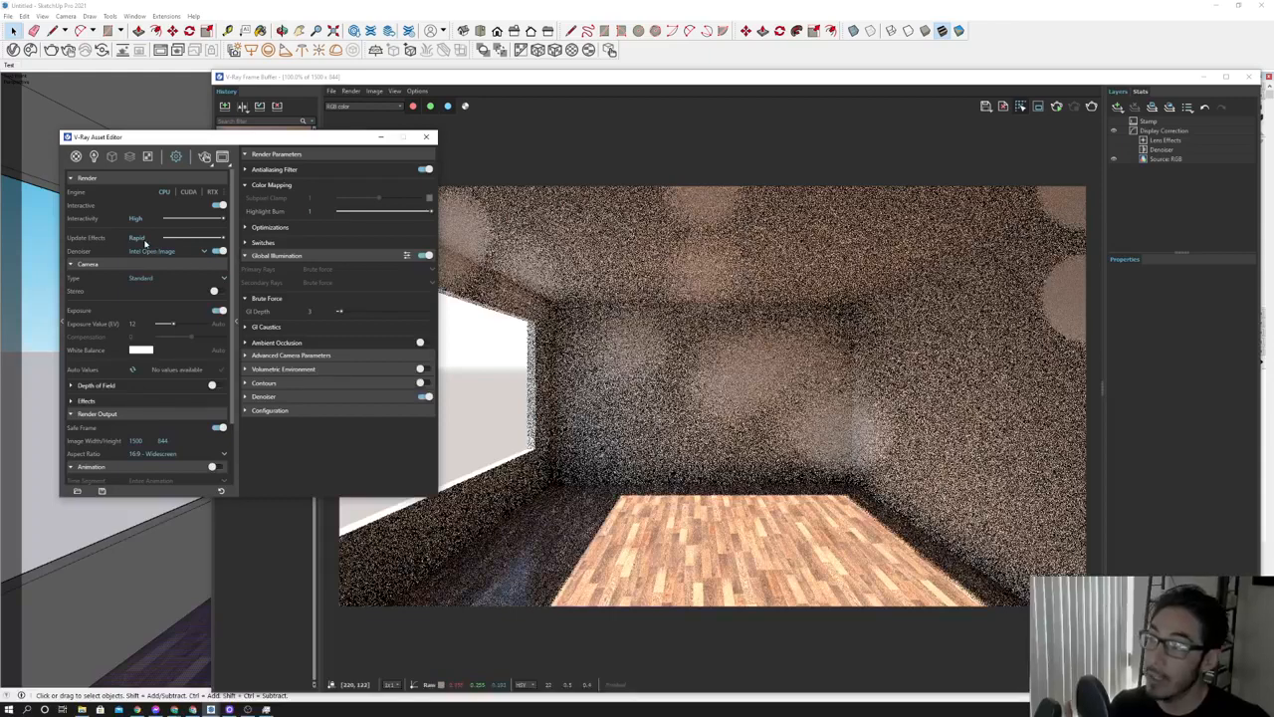
pyautogui.click(163, 252)
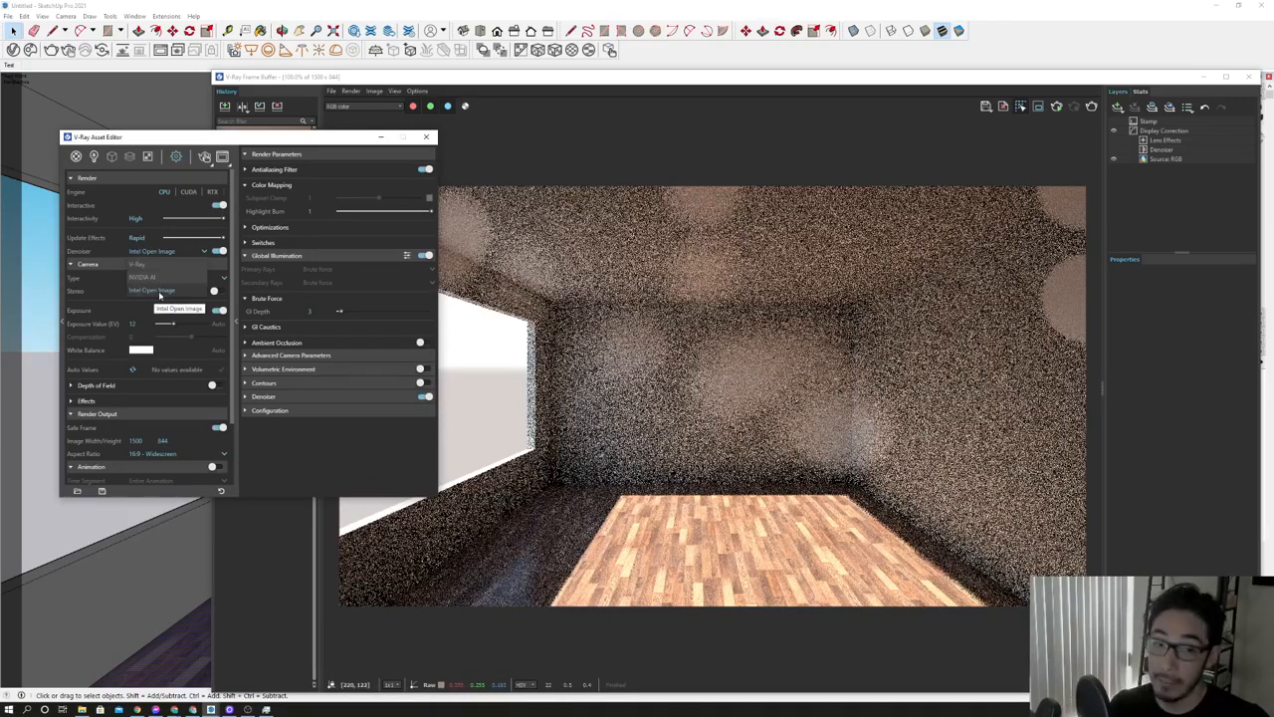
pyautogui.click(158, 291)
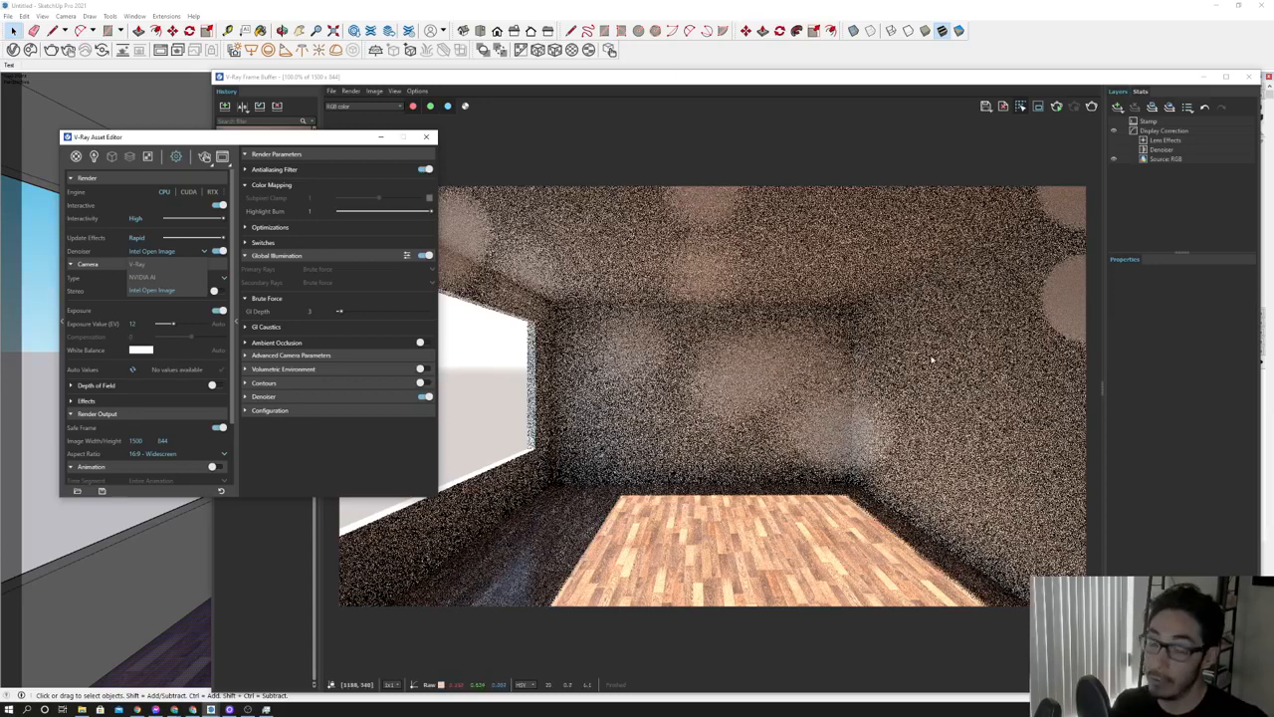
# Confirm Intel Open Image as the denoiser and restart the interactive render with the frame buffer beside the settings.
pyautogui.moveTo(558, 80); pyautogui.dragTo(564, 83)
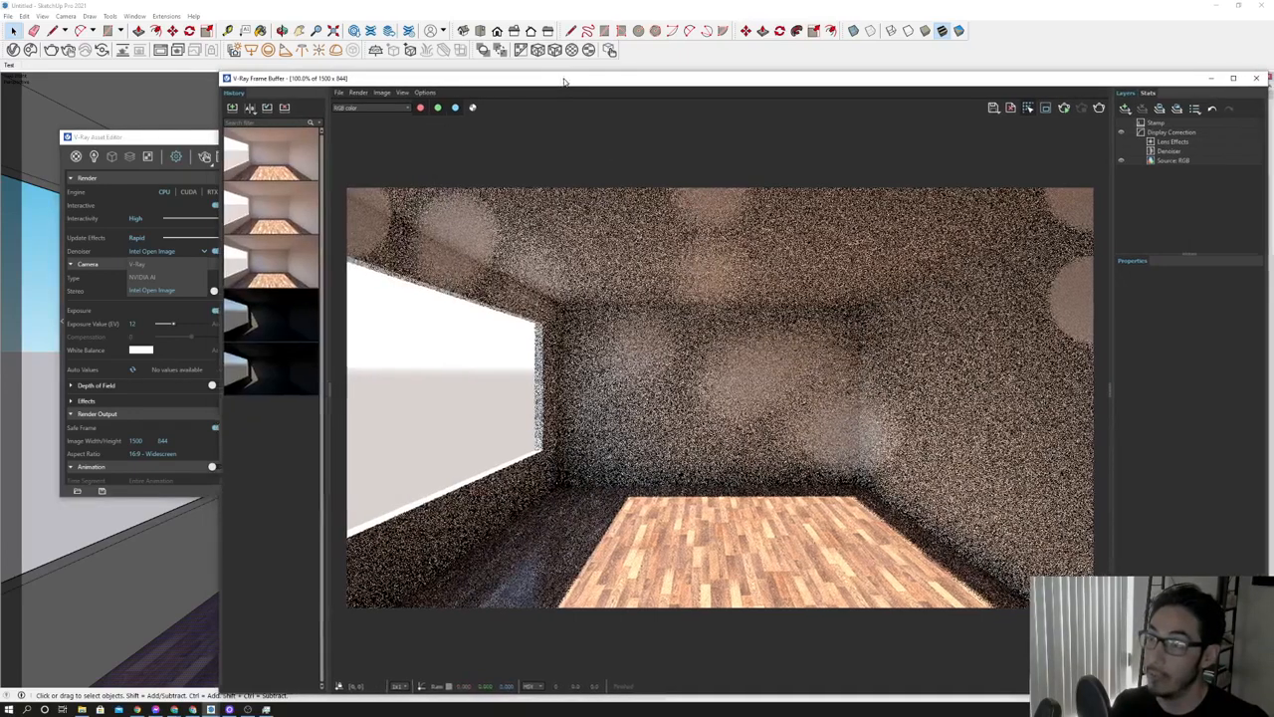
pyautogui.moveTo(186, 139); pyautogui.dragTo(167, 135)
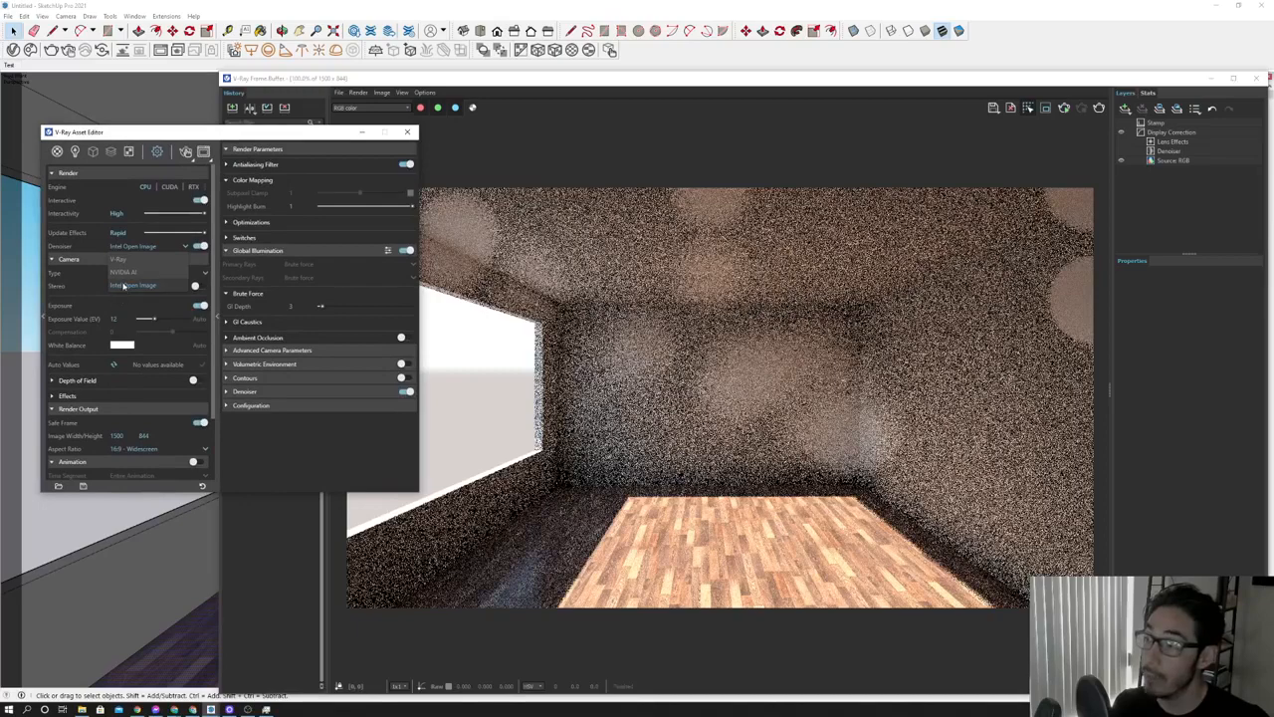
pyautogui.click(132, 285)
pyautogui.click(1065, 108)
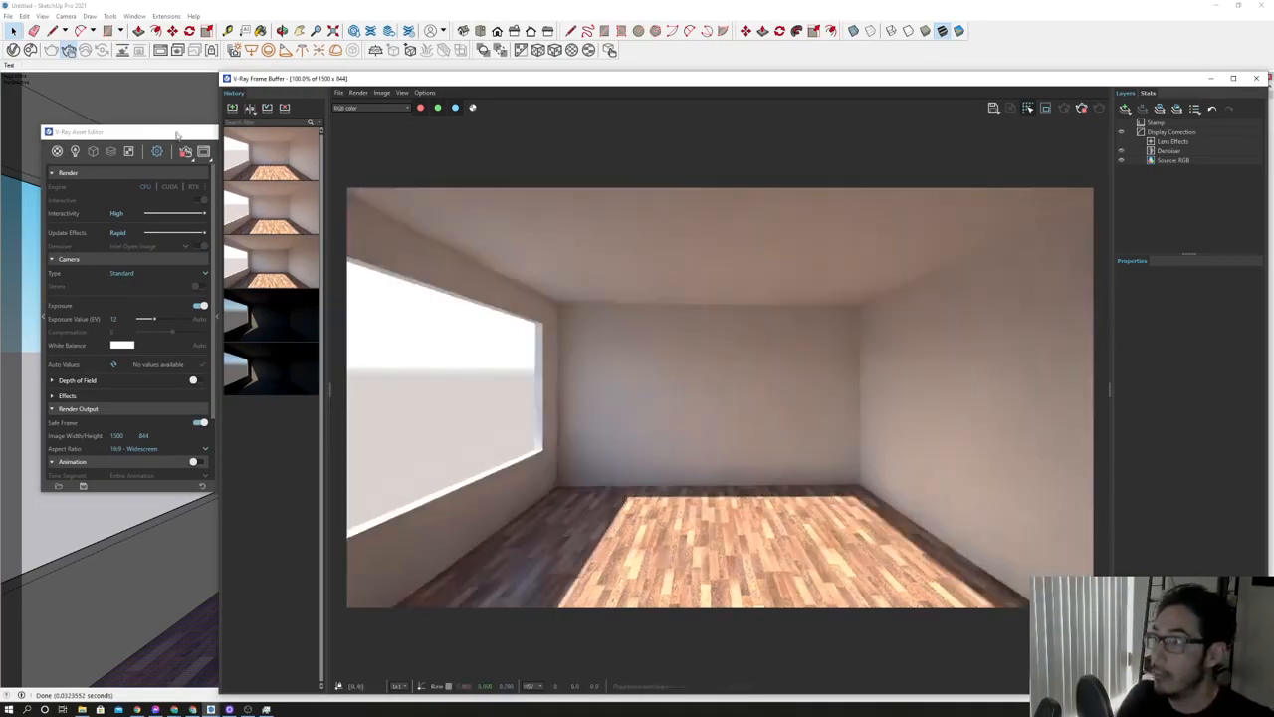
# Lower the SunLight's custom orientation to a vertical angle of about 18.7 degrees during the interactive render.
pyautogui.click(176, 133)
pyautogui.click(75, 151)
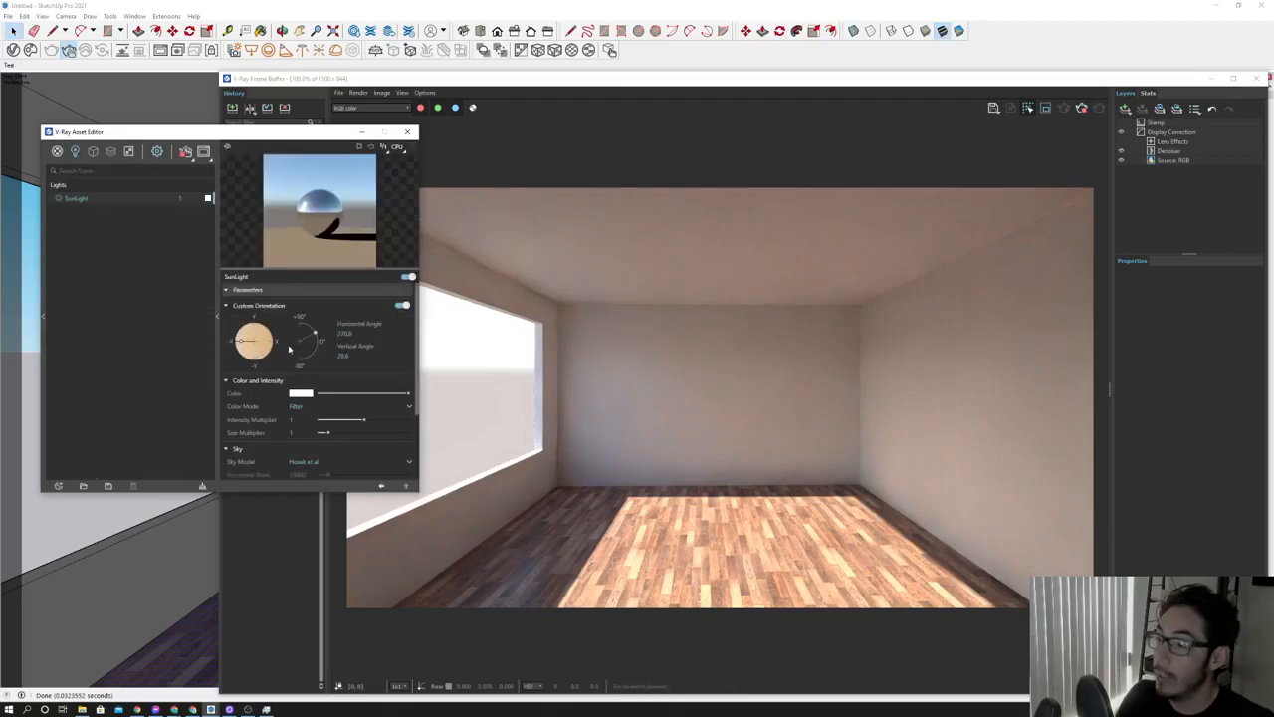
pyautogui.moveTo(307, 337); pyautogui.dragTo(318, 340)
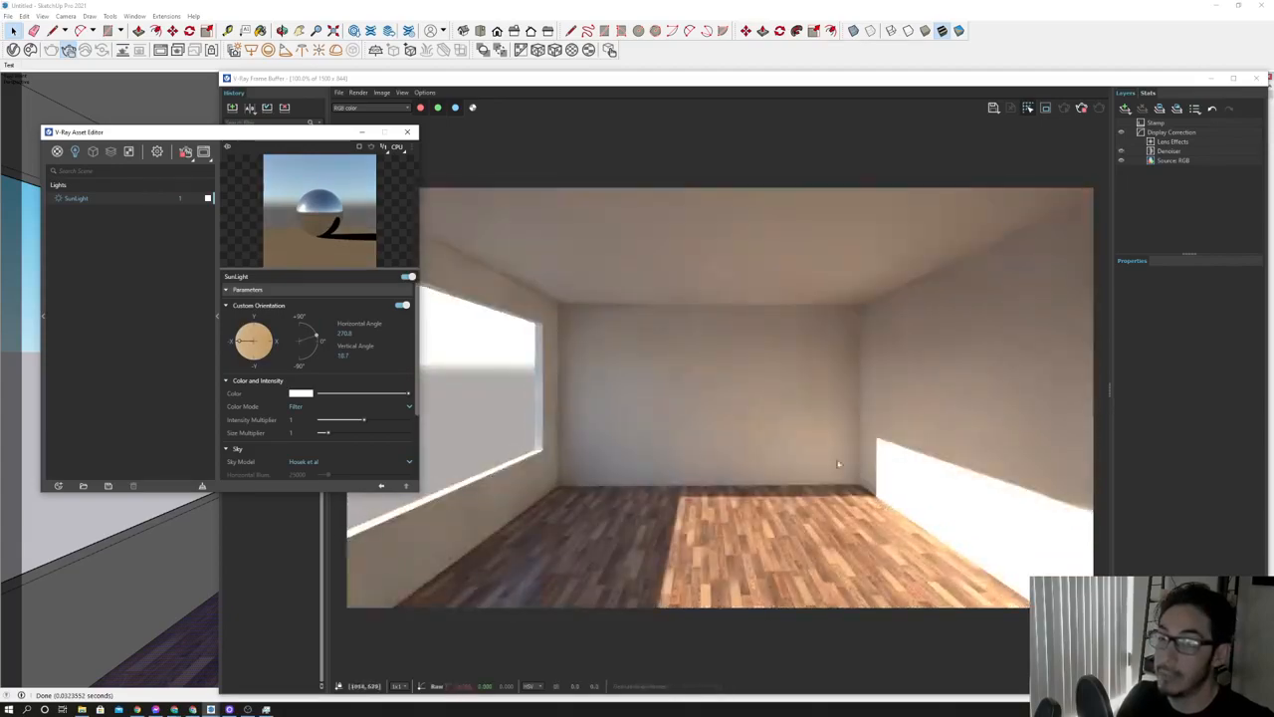
pyautogui.moveTo(673, 84); pyautogui.dragTo(676, 72)
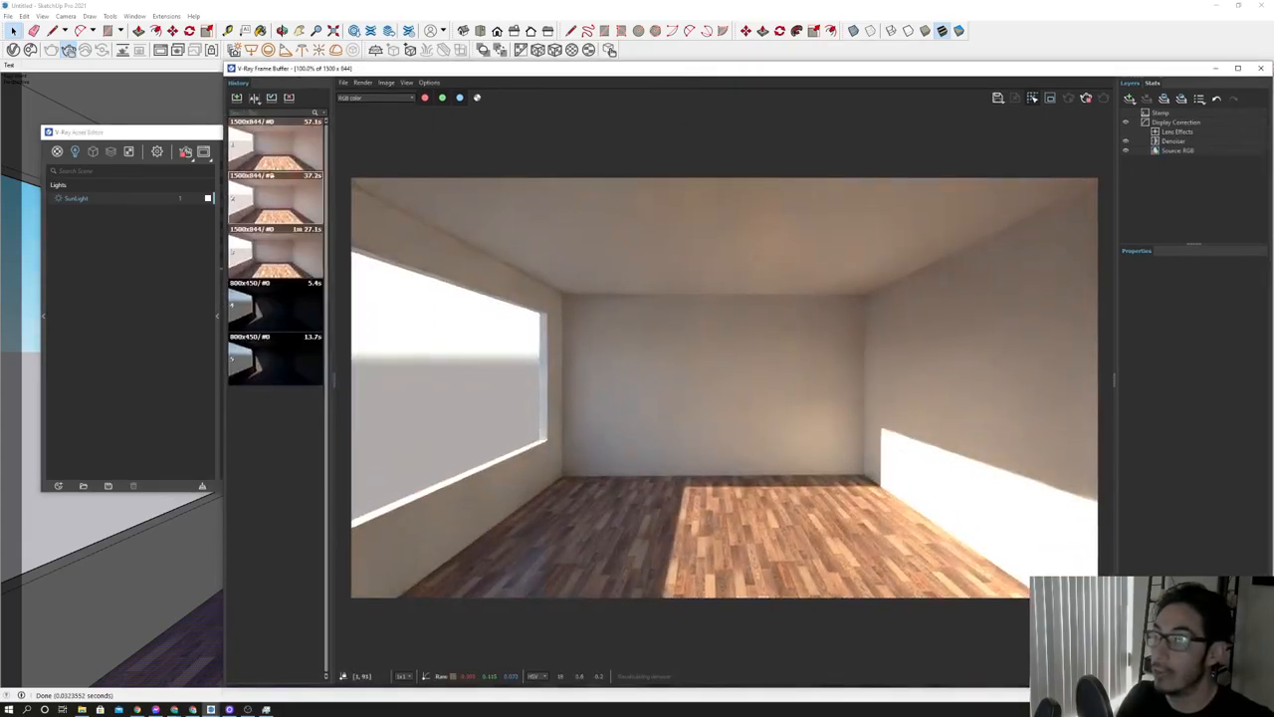
pyautogui.click(189, 133)
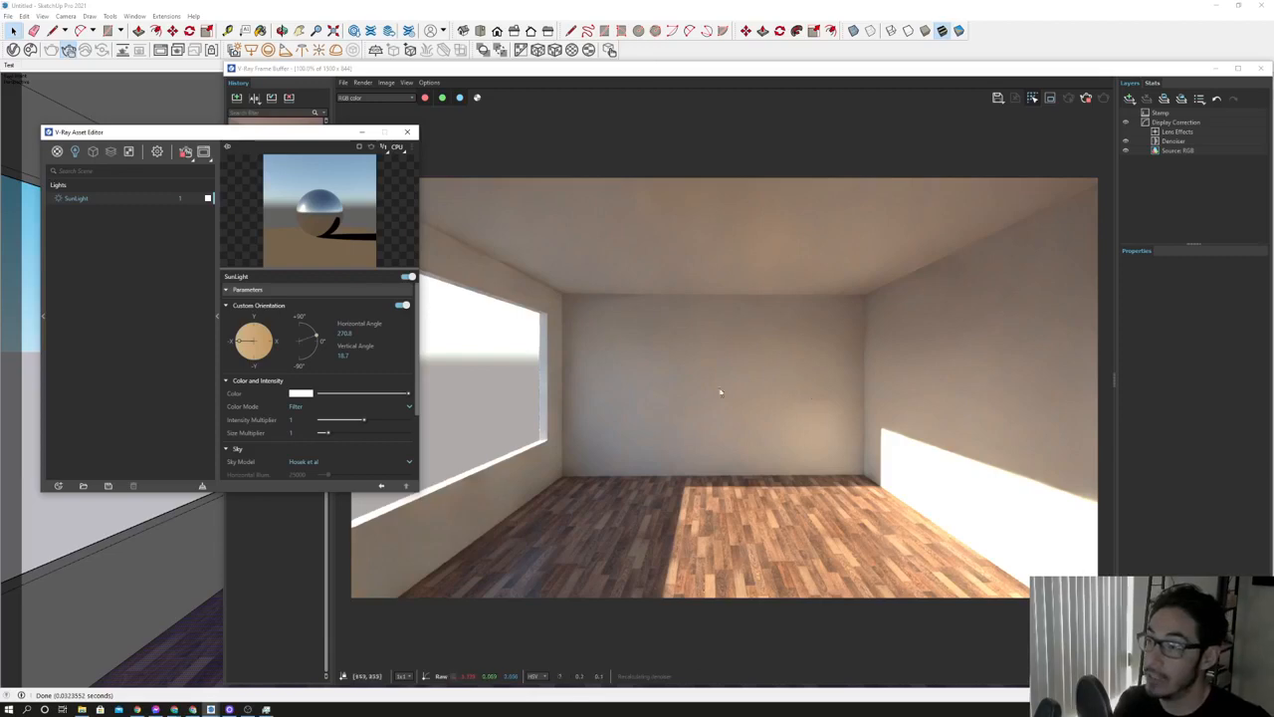
pyautogui.moveTo(747, 72); pyautogui.dragTo(671, 71)
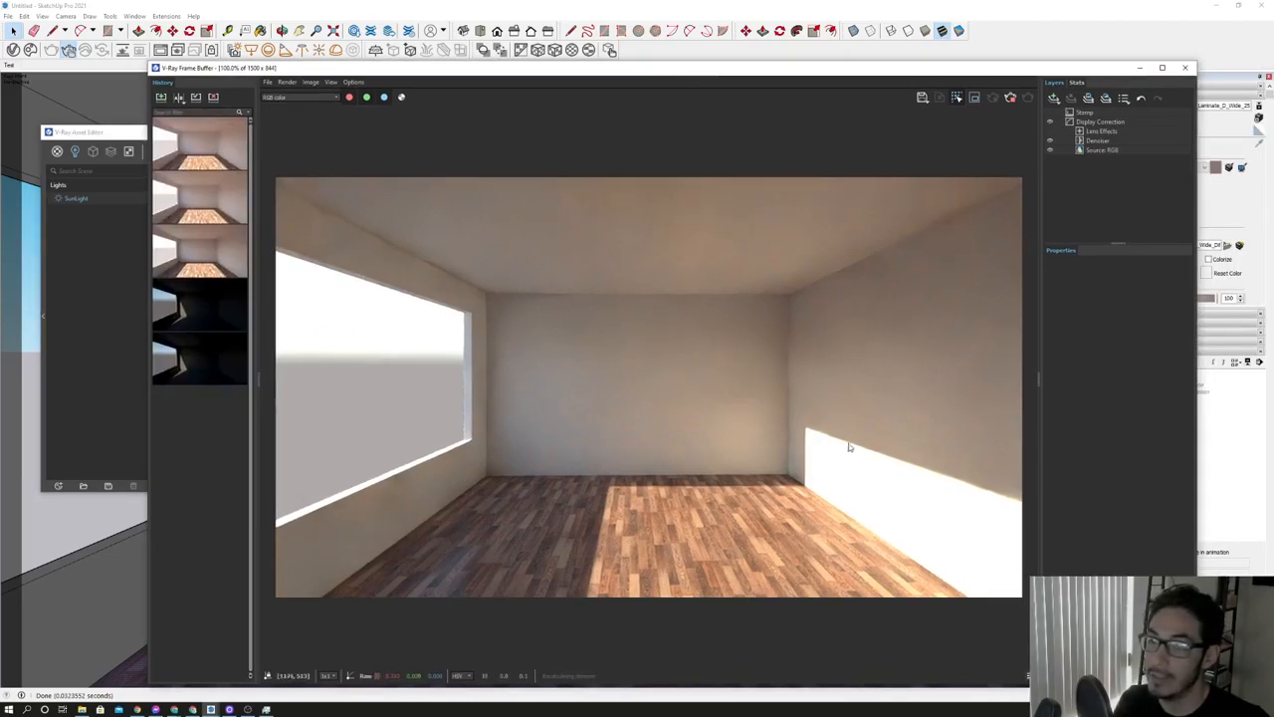
# Add an Exposure layer under Display Correction, reduce its Highlight Burn to about 0.4, and inspect the sunlit wall.
pyautogui.click(1098, 122)
pyautogui.rightClick(1099, 122)
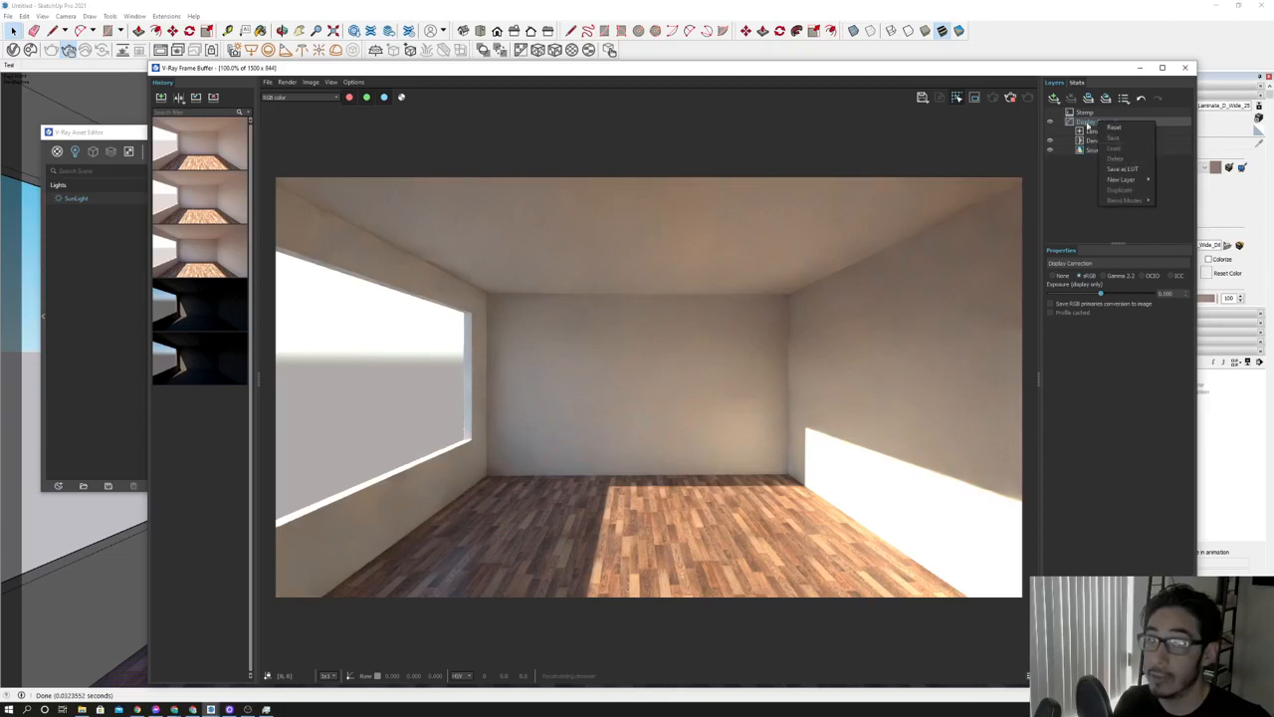
pyautogui.click(1089, 124)
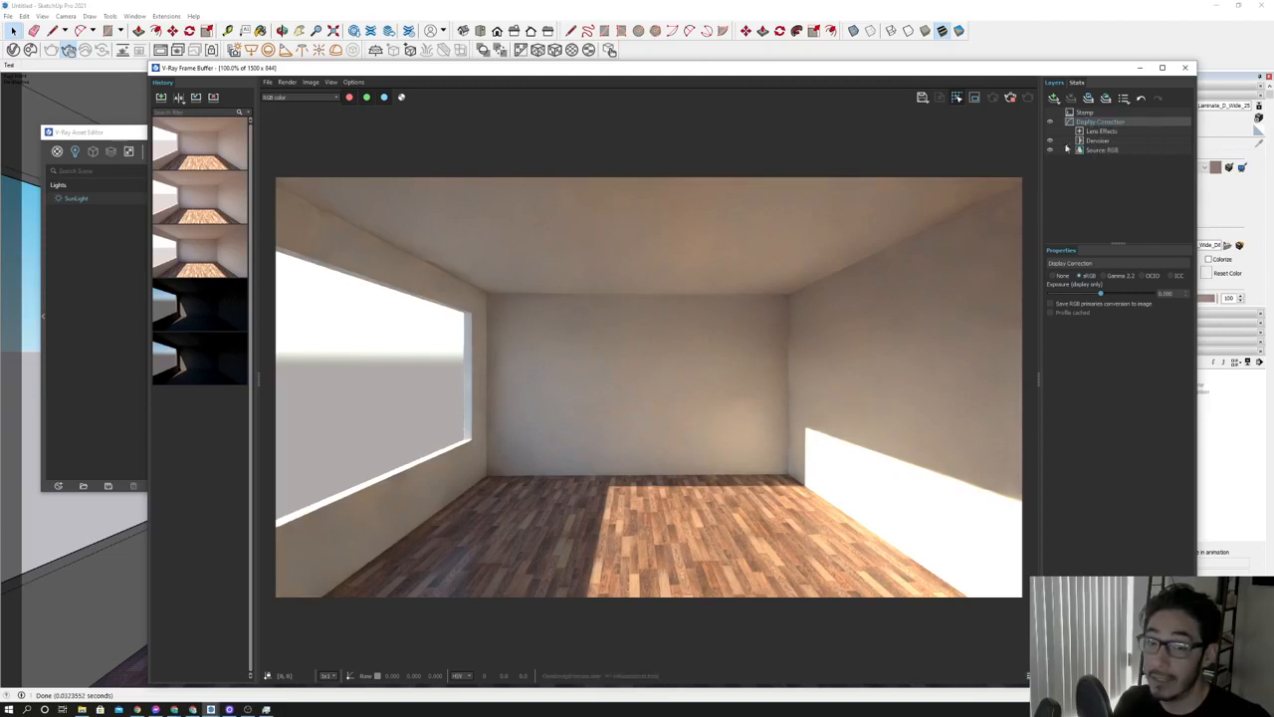
pyautogui.rightClick(1091, 125)
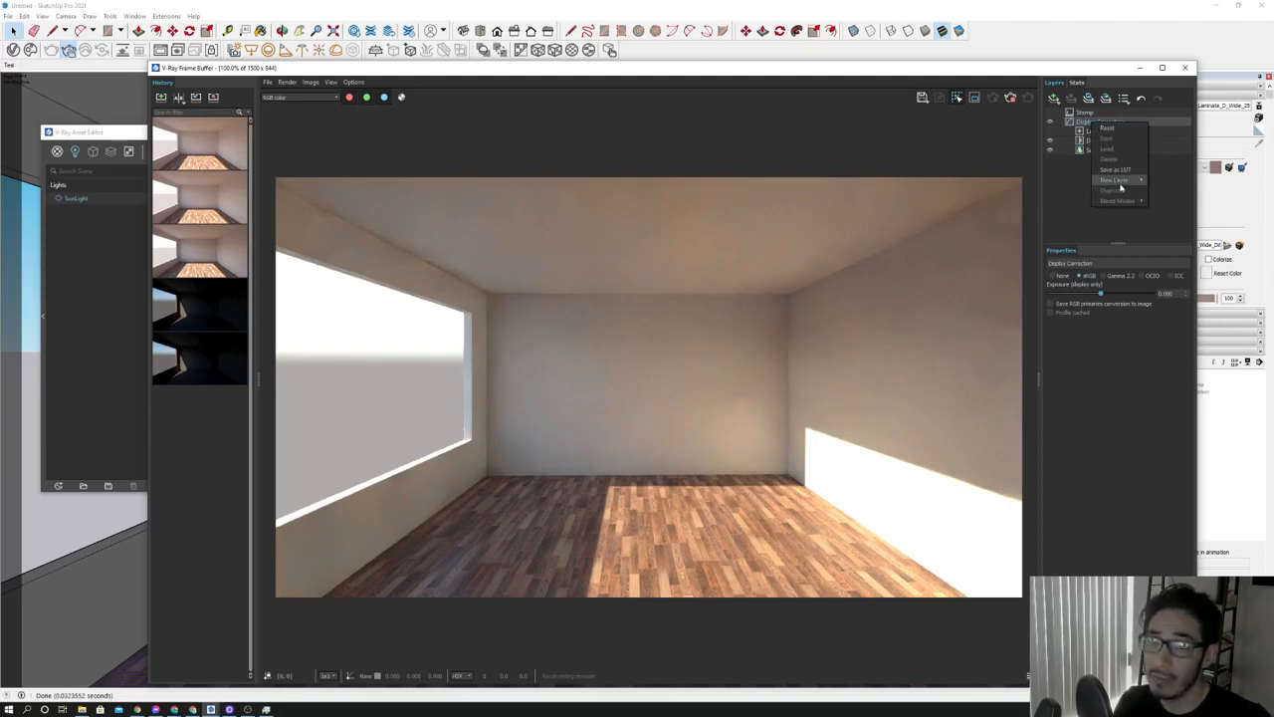
pyautogui.moveTo(1117, 179)
pyautogui.click(1173, 247)
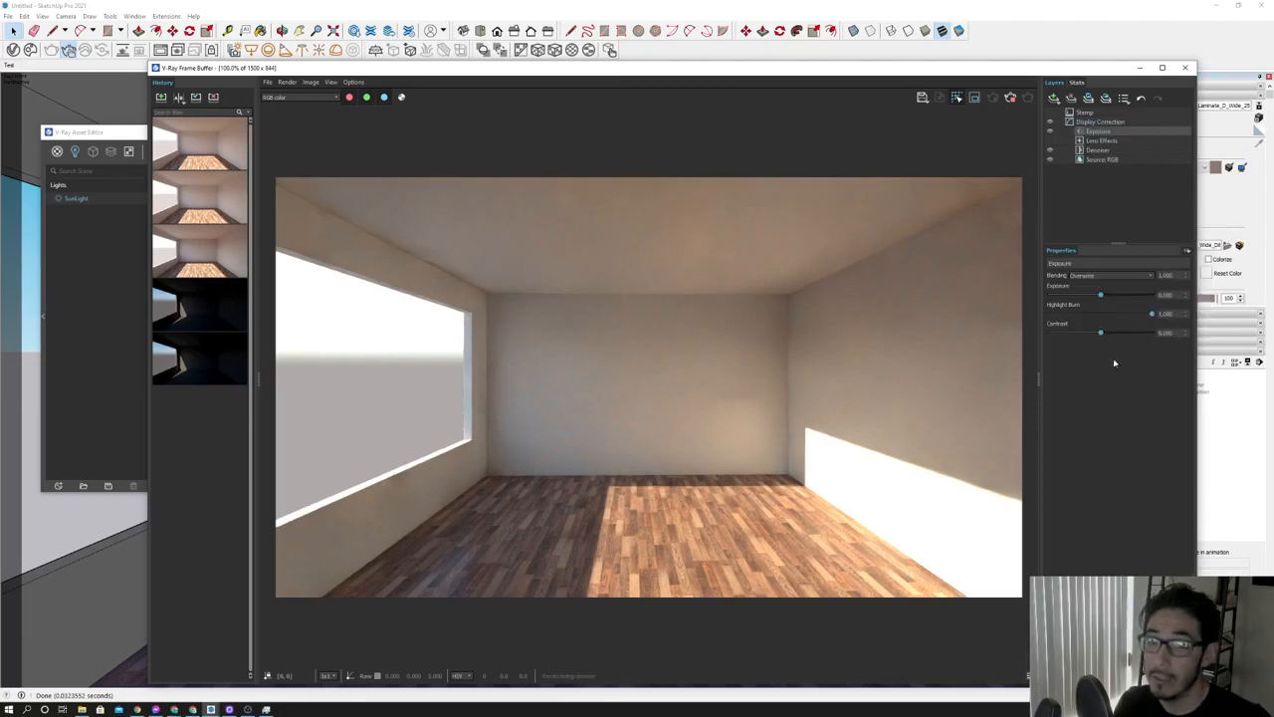
pyautogui.moveTo(1153, 315); pyautogui.dragTo(1092, 318)
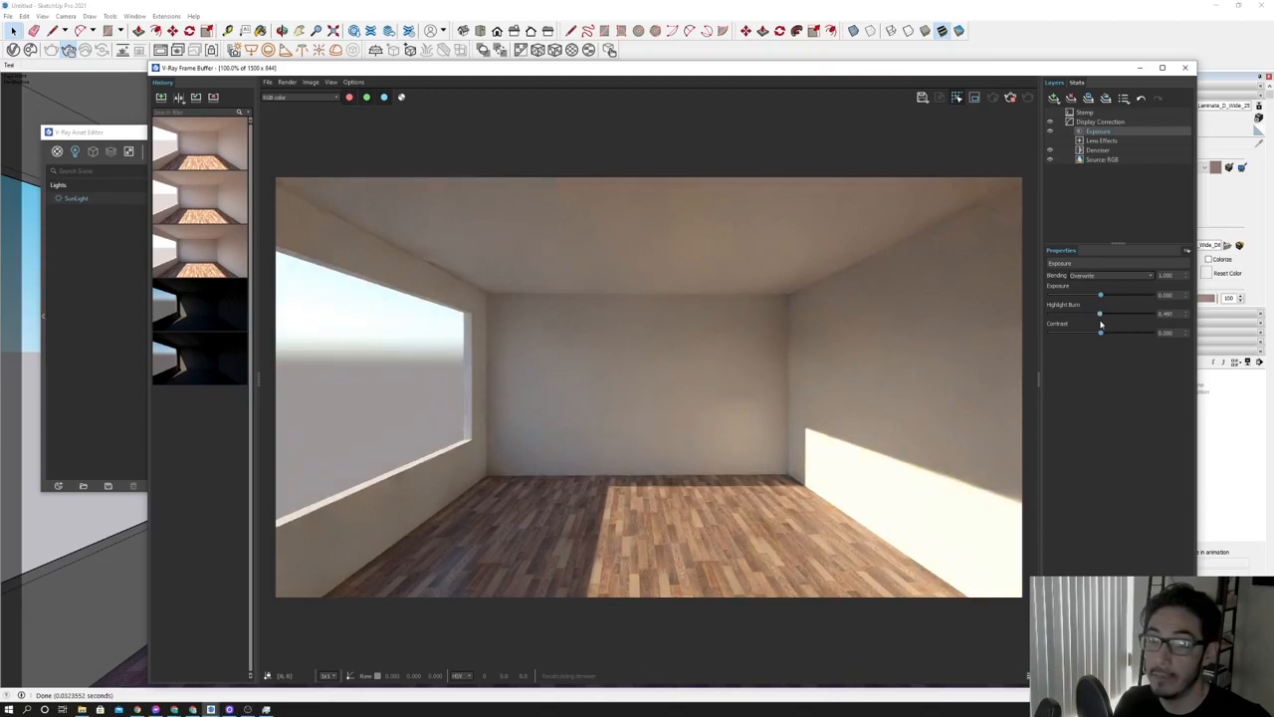
pyautogui.scroll(2, 948, 518)
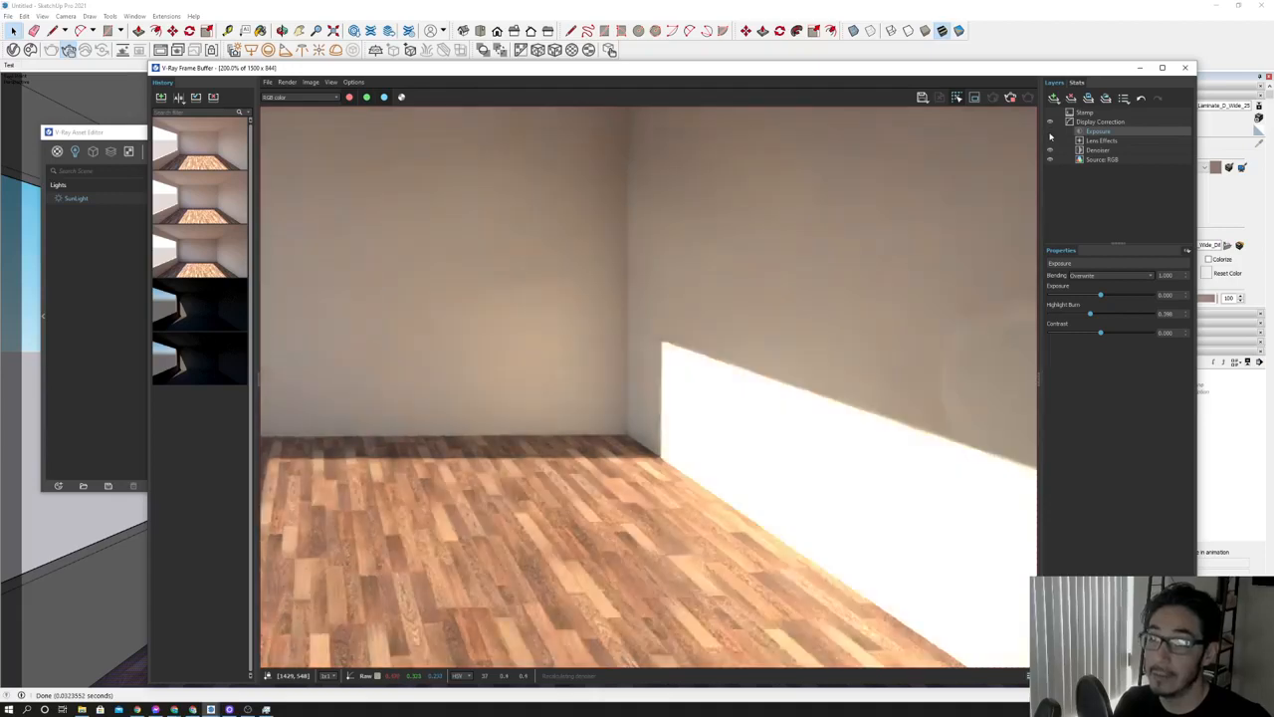
pyautogui.scroll(-2, 895, 321)
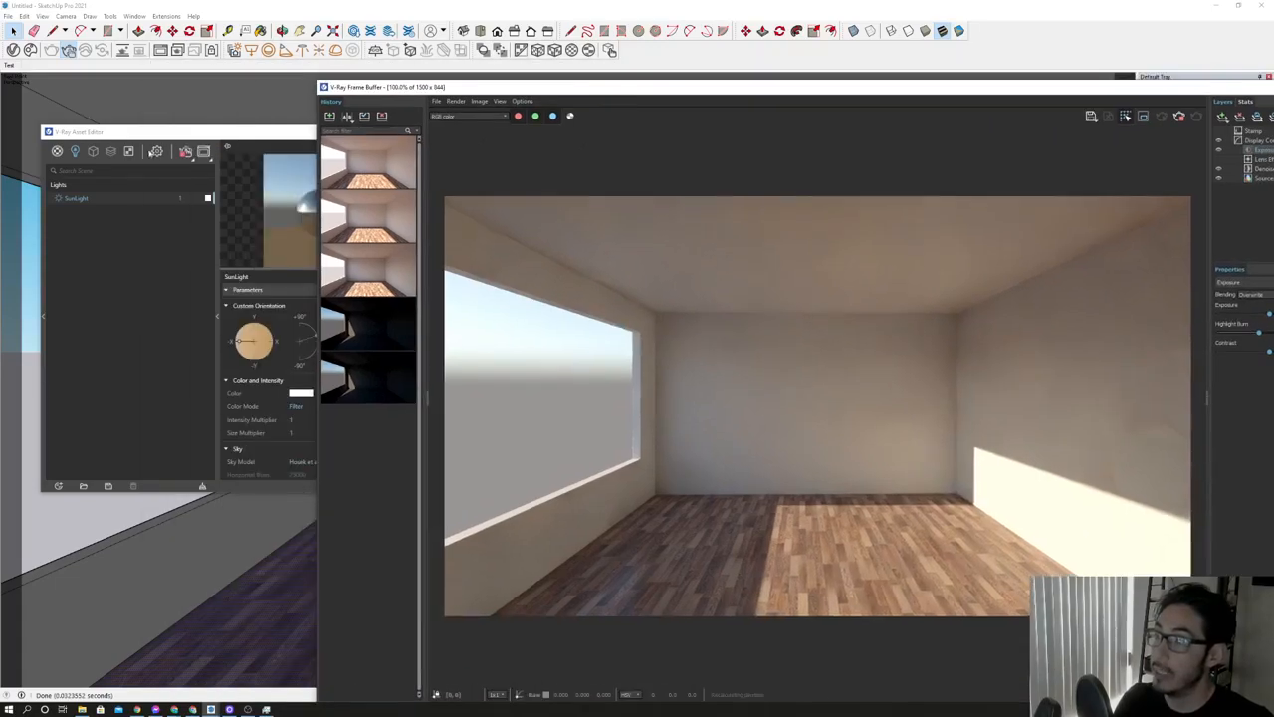
# Compare the low-sun interactive render with the Denoiser layer off and on several times, leaving the layer on.
pyautogui.click(137, 129)
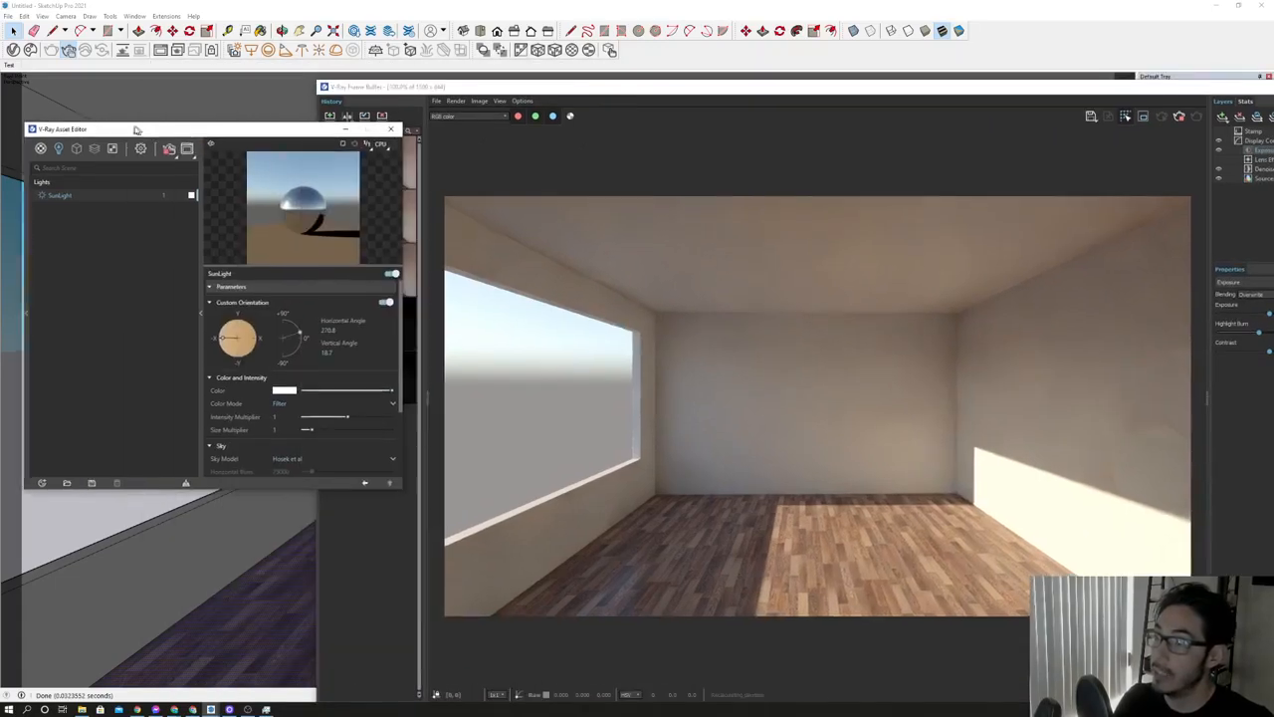
pyautogui.moveTo(937, 89); pyautogui.dragTo(641, 97)
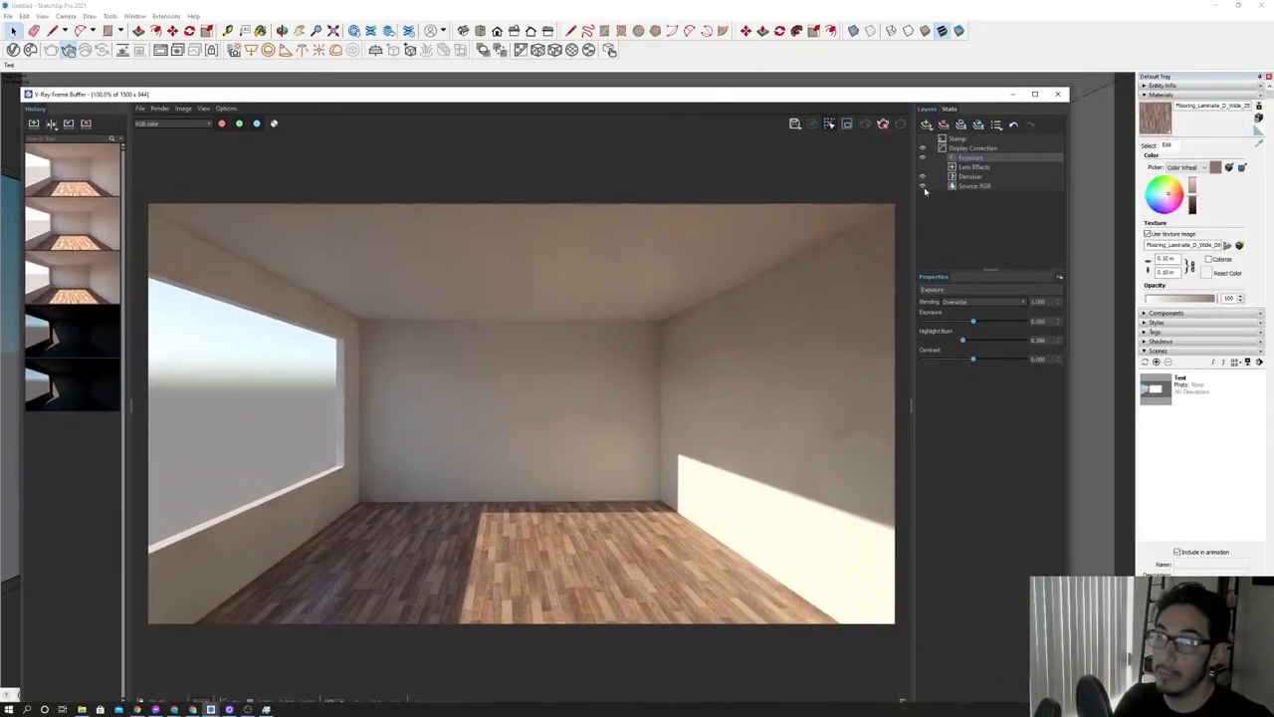
pyautogui.click(924, 178)
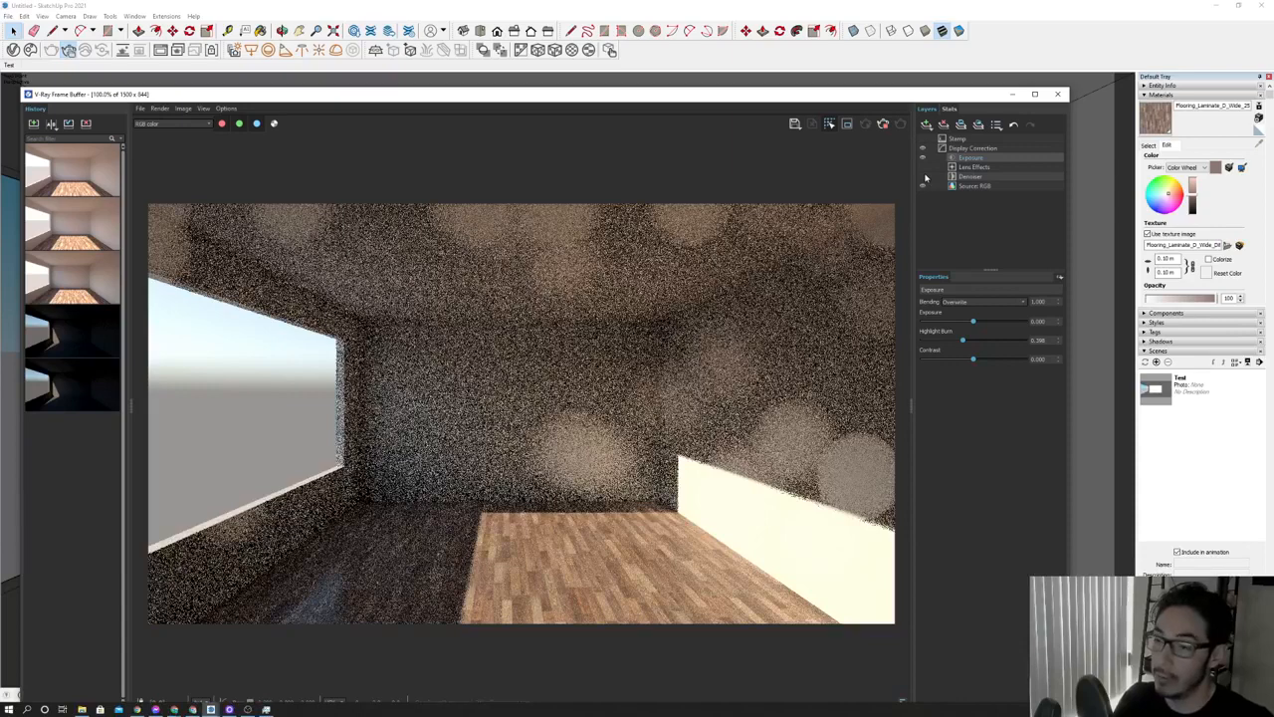
pyautogui.click(923, 179)
pyautogui.click(923, 178)
pyautogui.click(922, 178)
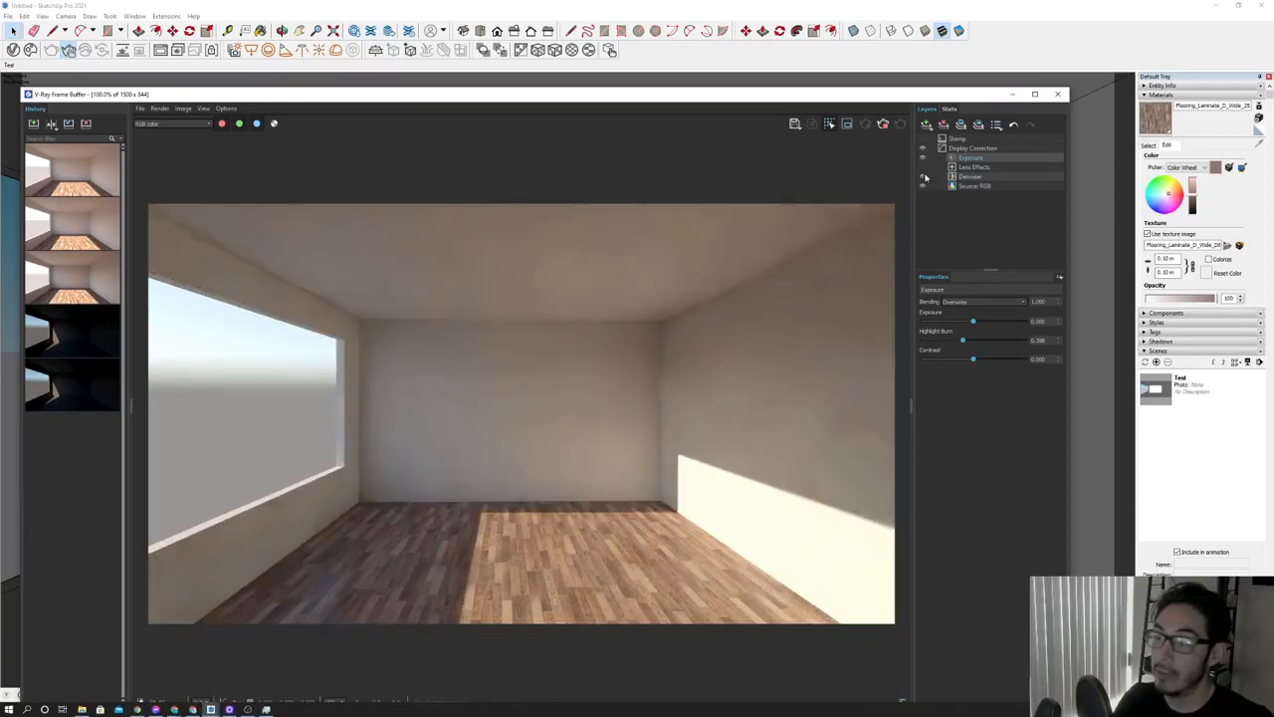
pyautogui.click(923, 178)
pyautogui.click(923, 178)
pyautogui.moveTo(562, 97); pyautogui.dragTo(721, 75)
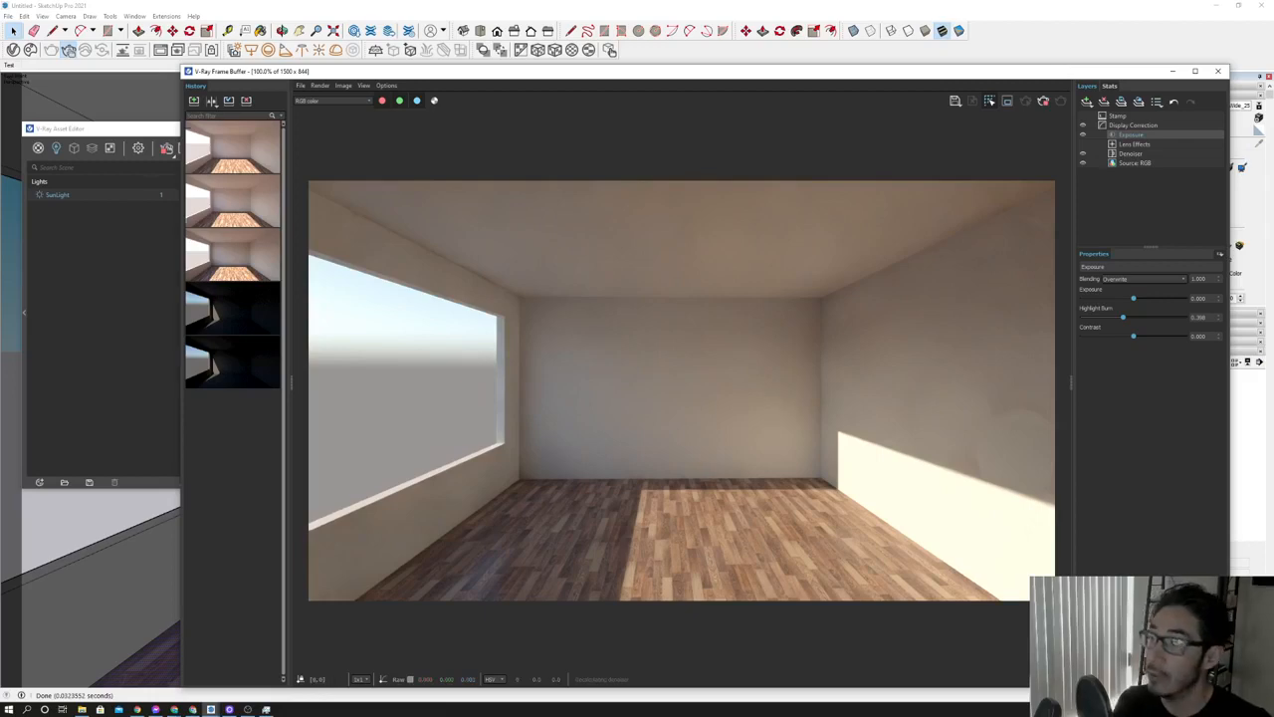
# Delete the Exposure layer from the frame buffer's layer stack.
pyautogui.click(138, 138)
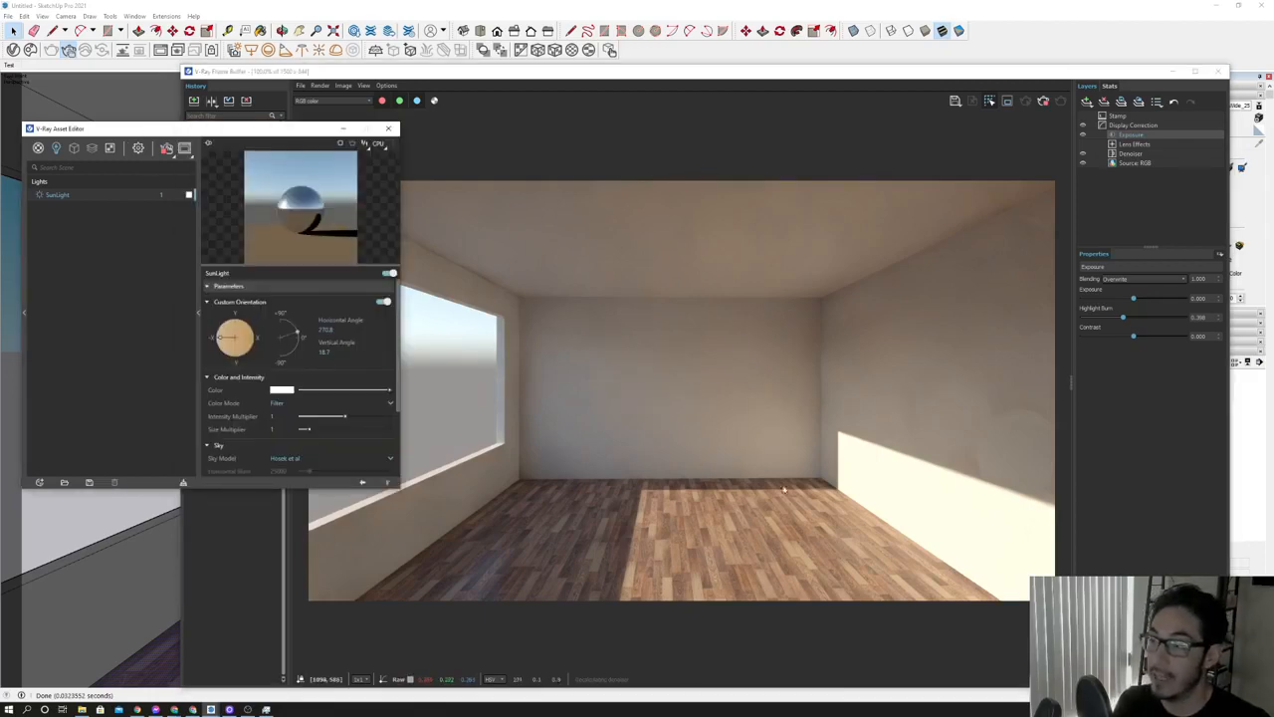
pyautogui.click(1130, 139)
pyautogui.rightClick(1131, 137)
pyautogui.click(1146, 168)
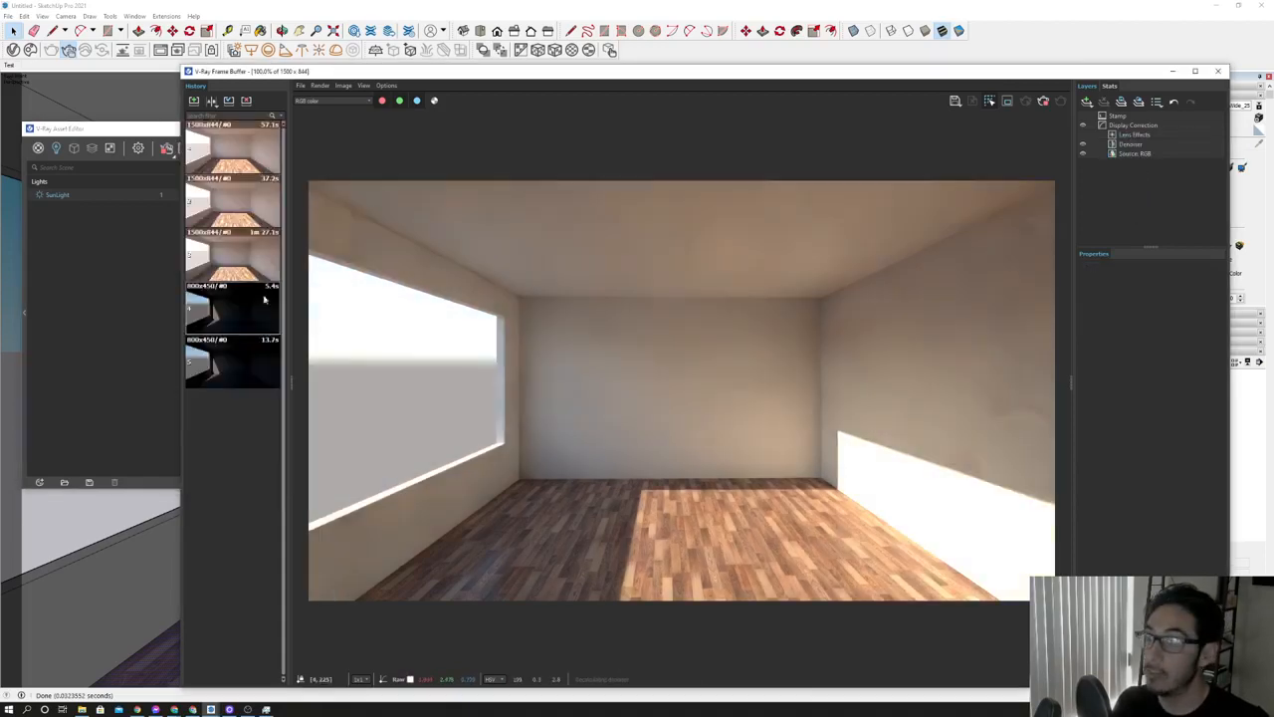
# Set the SunLight's intensity multiplier to 0.5.
pyautogui.click(147, 195)
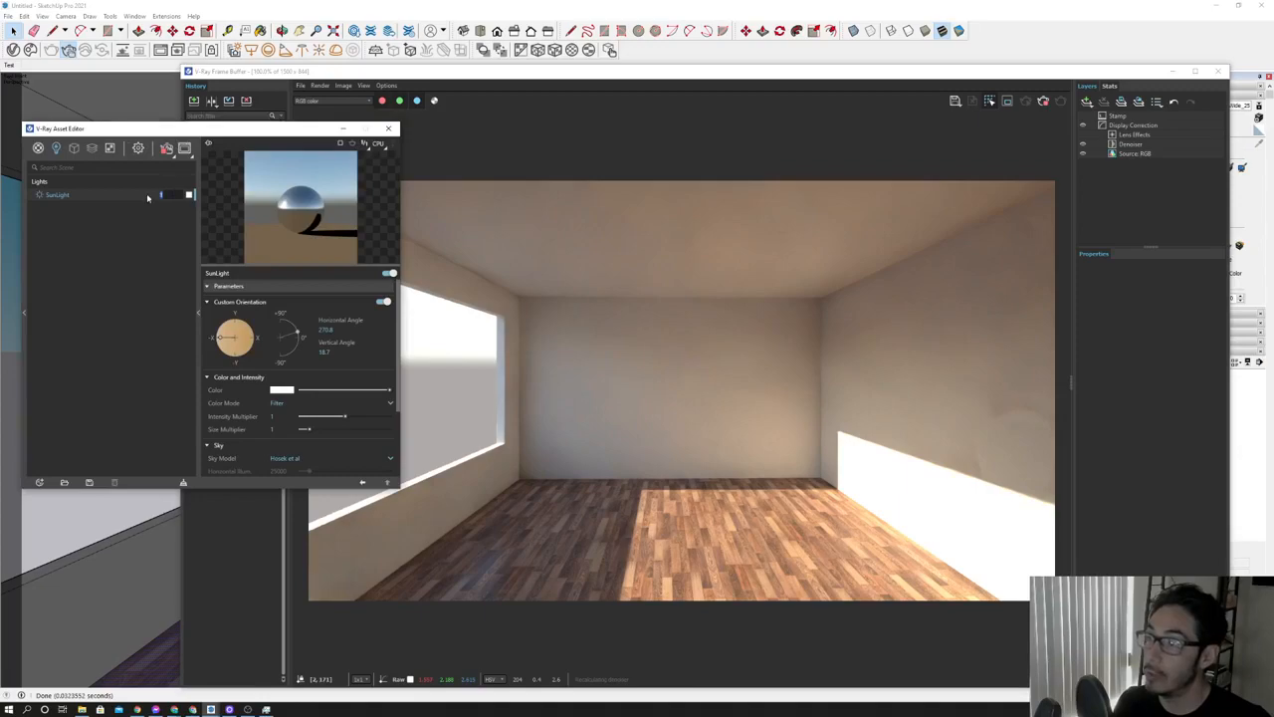
pyautogui.write('0.5')
pyautogui.press('Return')
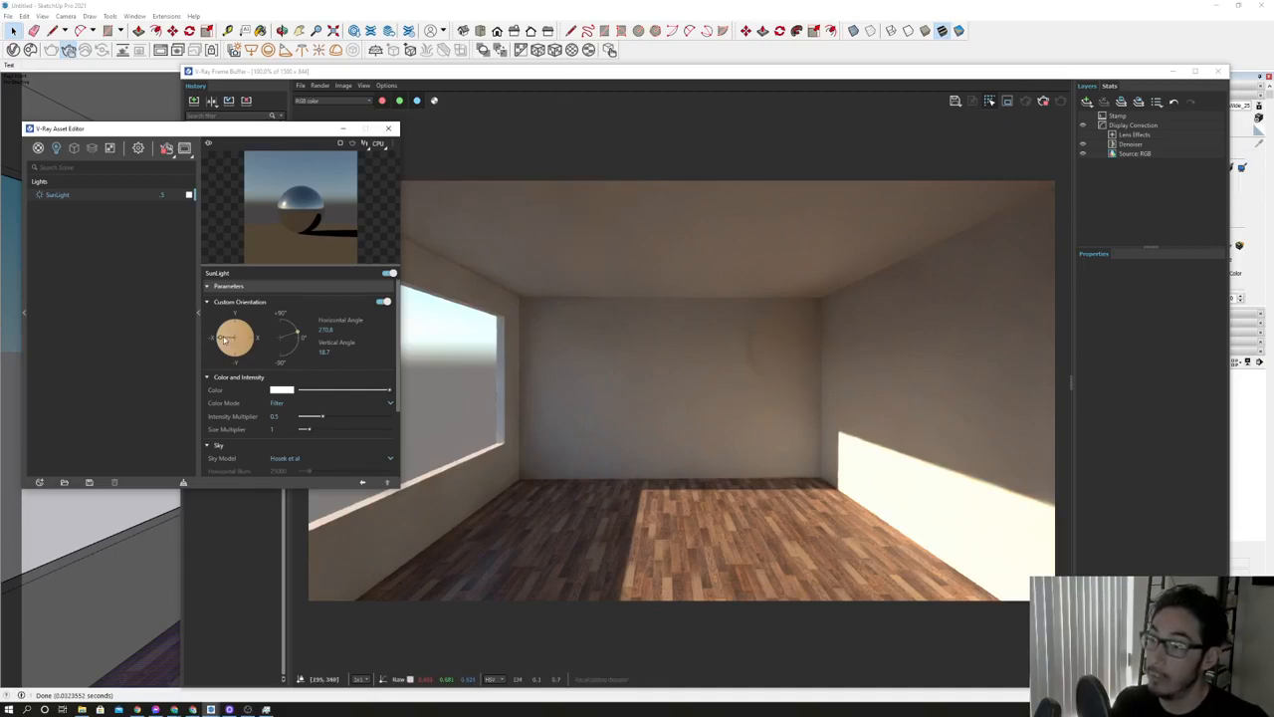
# Rotate the SunLight's custom orientation to a horizontal angle of about 252.3 degrees so sunlight falls across the back wall.
pyautogui.moveTo(225, 340); pyautogui.dragTo(222, 338)
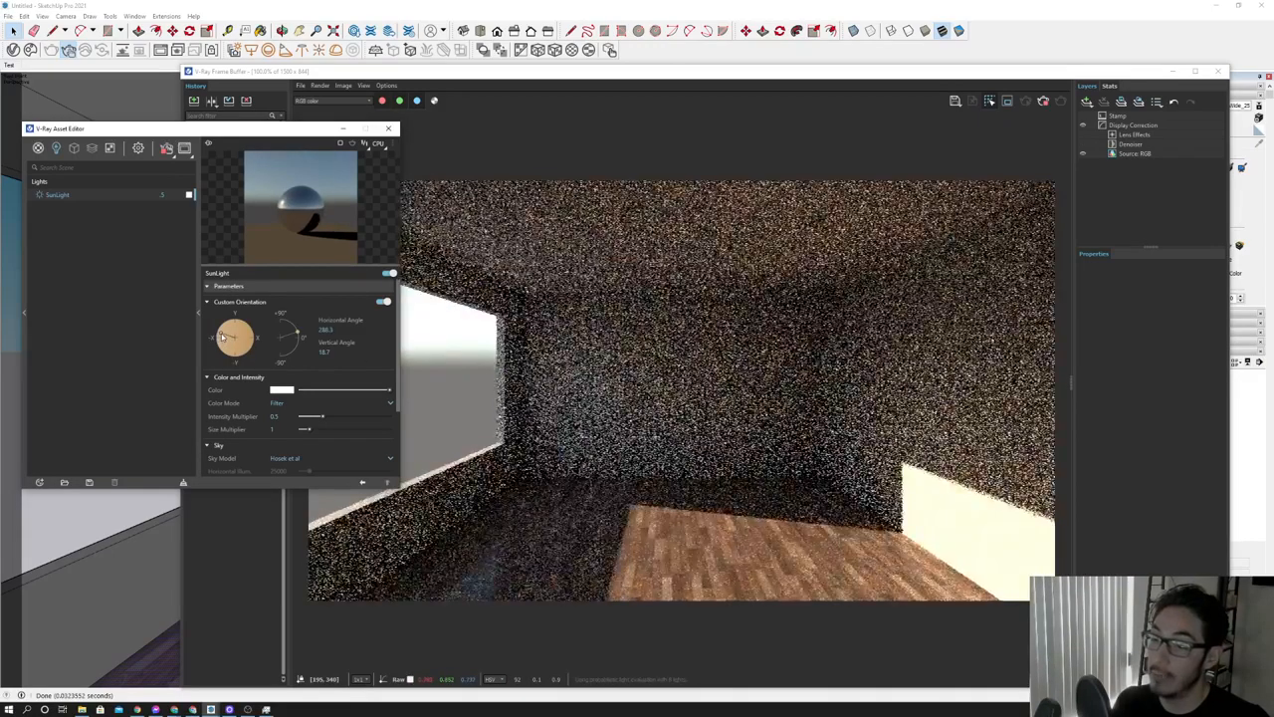
pyautogui.click(220, 342)
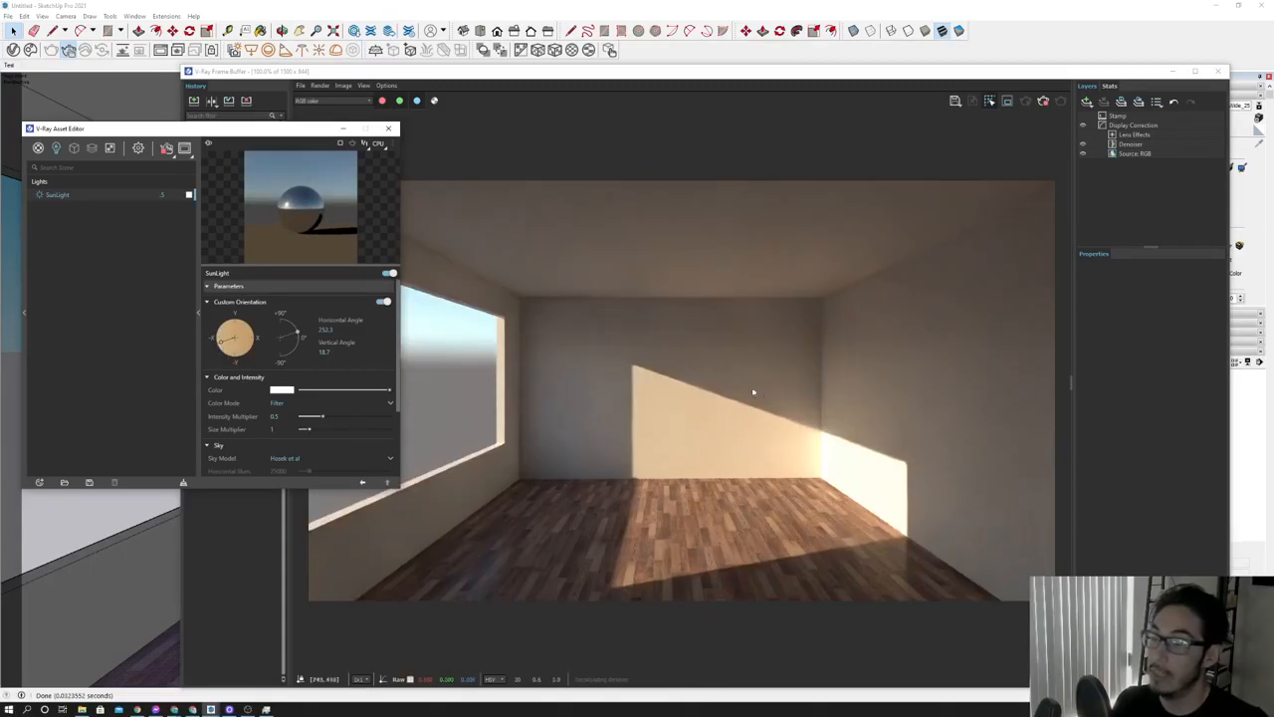
pyautogui.click(568, 93)
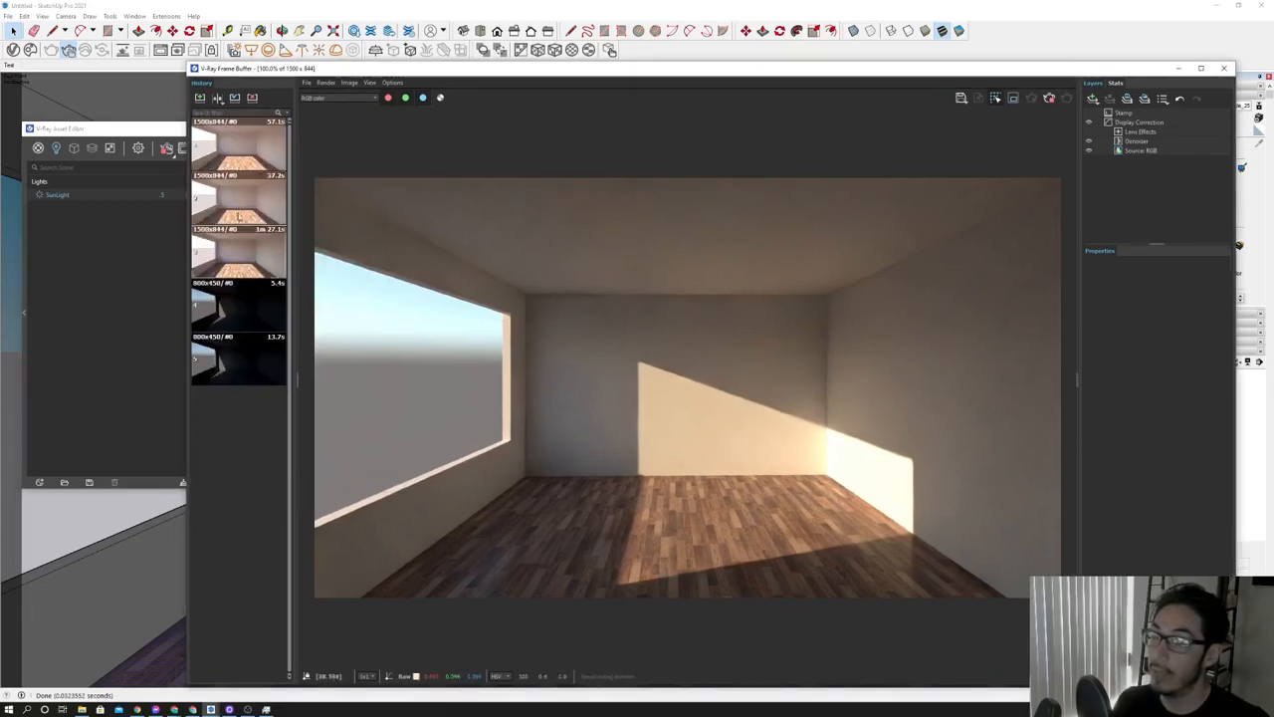
# Set the SunLight's intensity multiplier to 0.25 and bring the frame buffer forward.
pyautogui.click(56, 194)
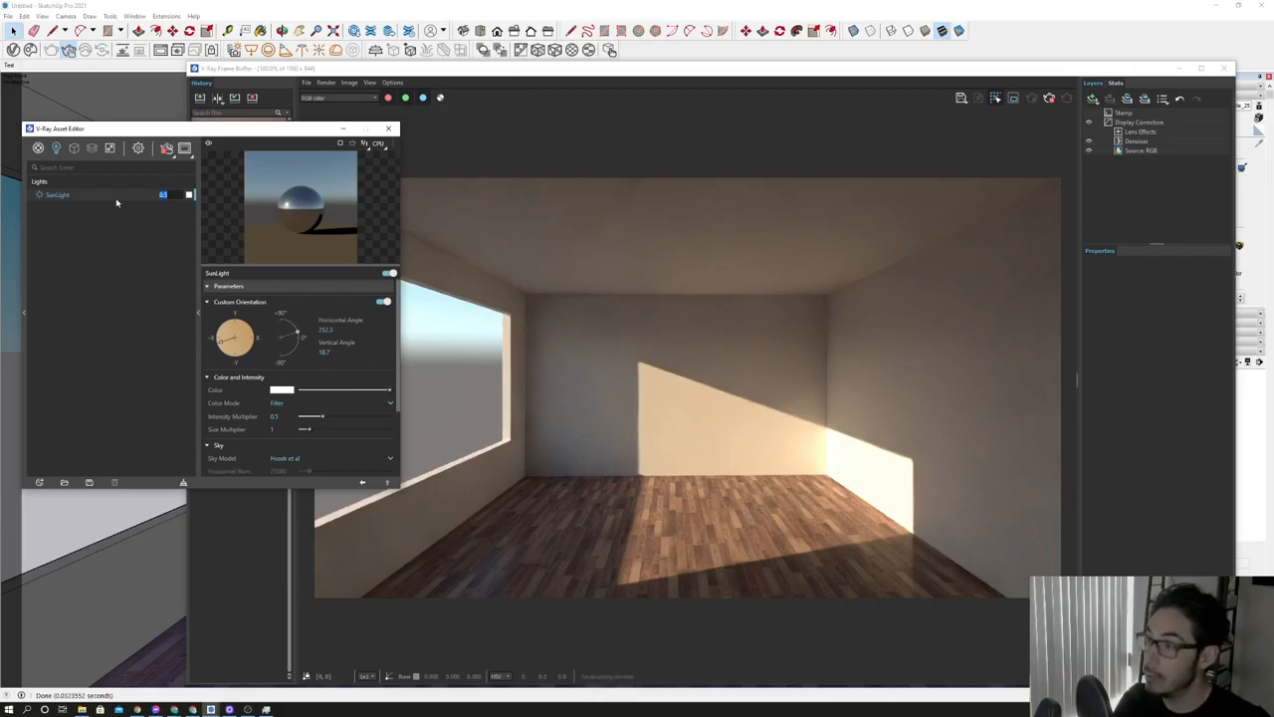
pyautogui.write('0.25')
pyautogui.press('Return')
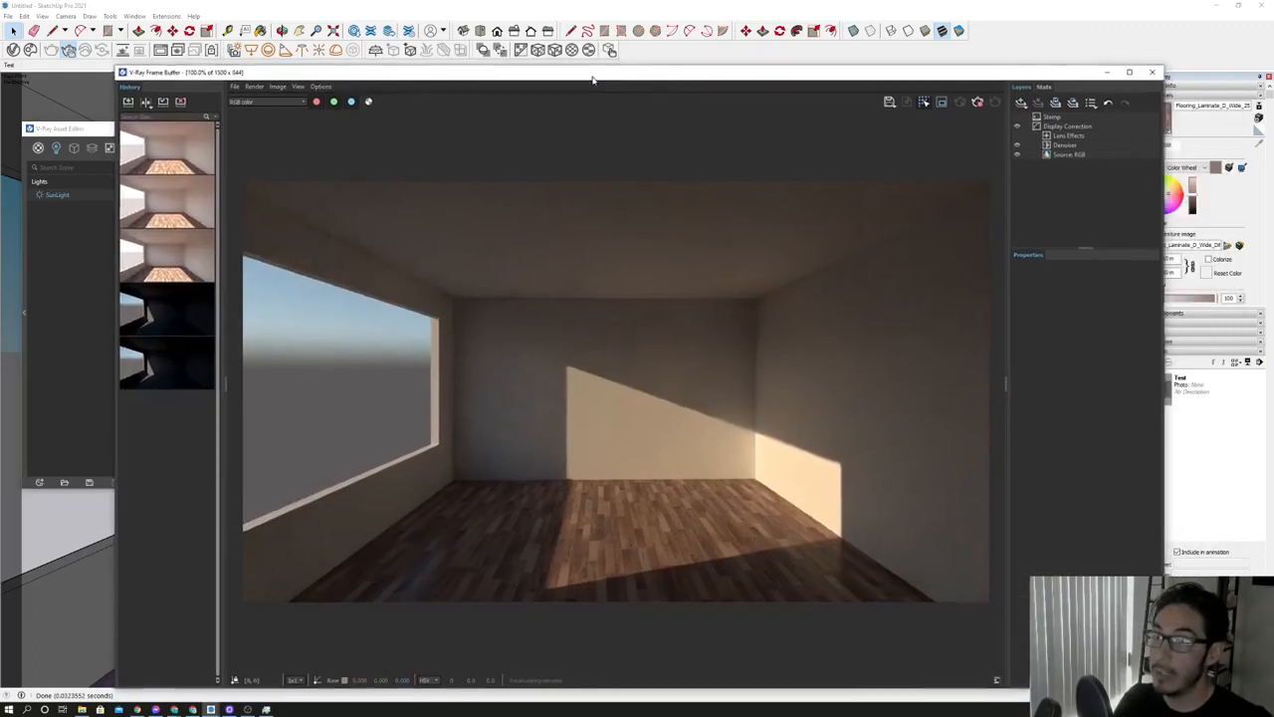
# Add an Exposure correction layer above the render with exposure about 1.165 and highlight burn about 0.641.
pyautogui.click(1045, 127)
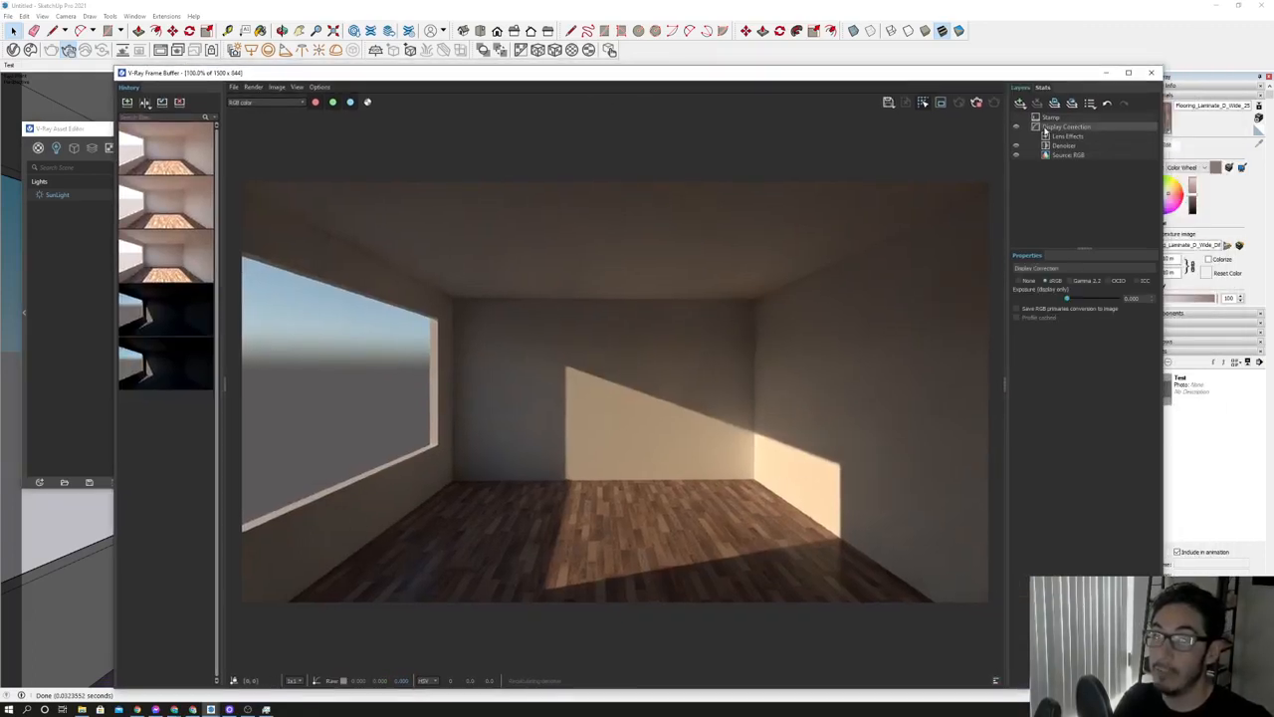
pyautogui.rightClick(1044, 129)
pyautogui.moveTo(1070, 185)
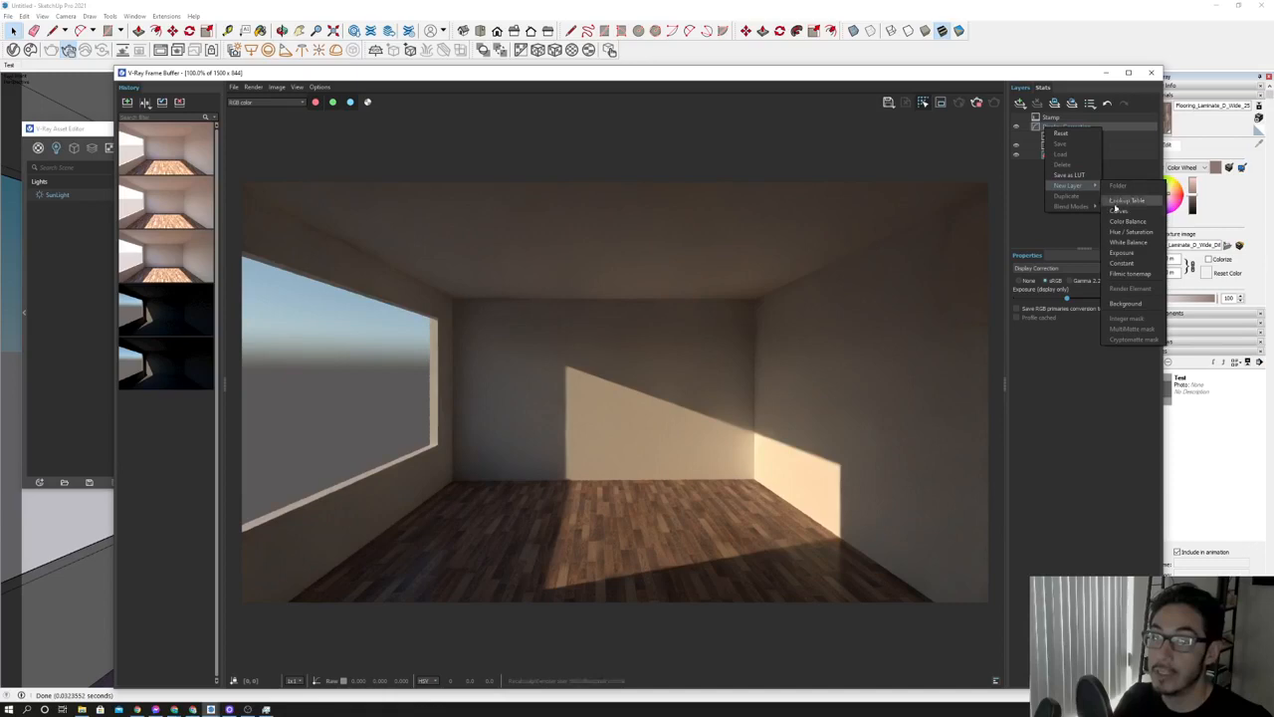
pyautogui.click(1146, 255)
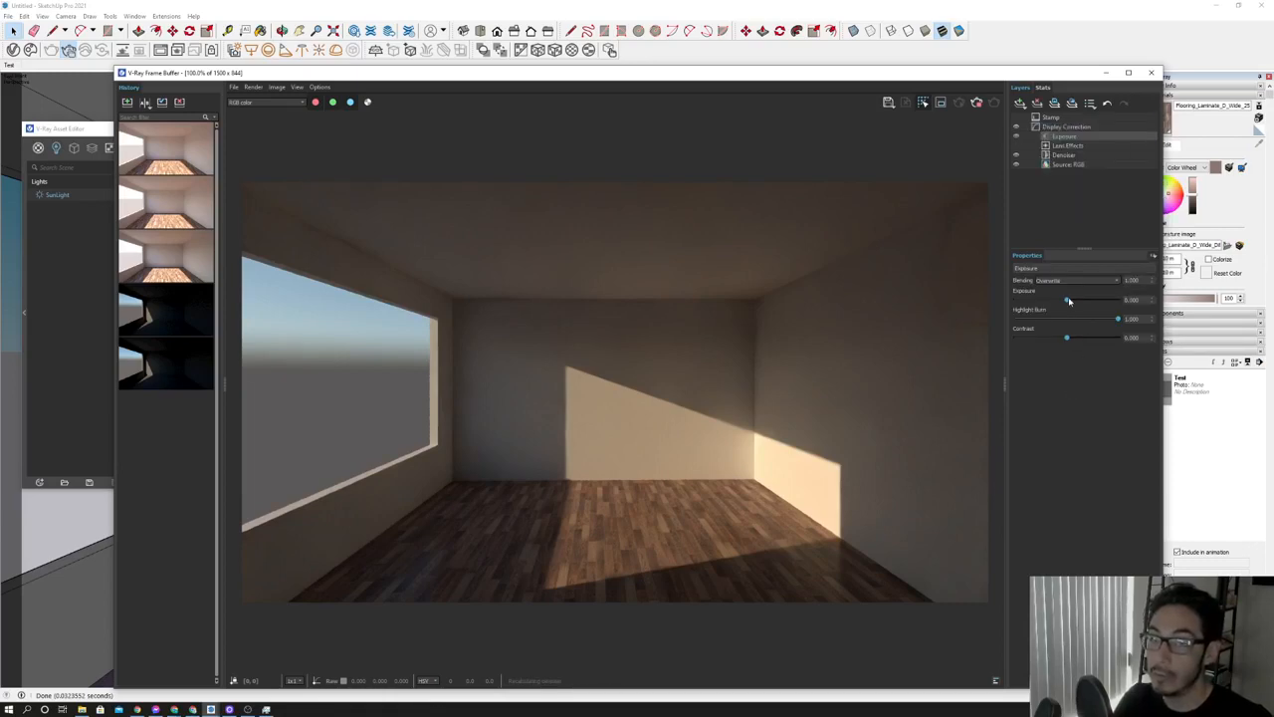
pyautogui.moveTo(1069, 301)
pyautogui.mouseDown()
pyautogui.moveTo(1100, 320)
pyautogui.moveTo(1081, 319)
pyautogui.mouseUp()
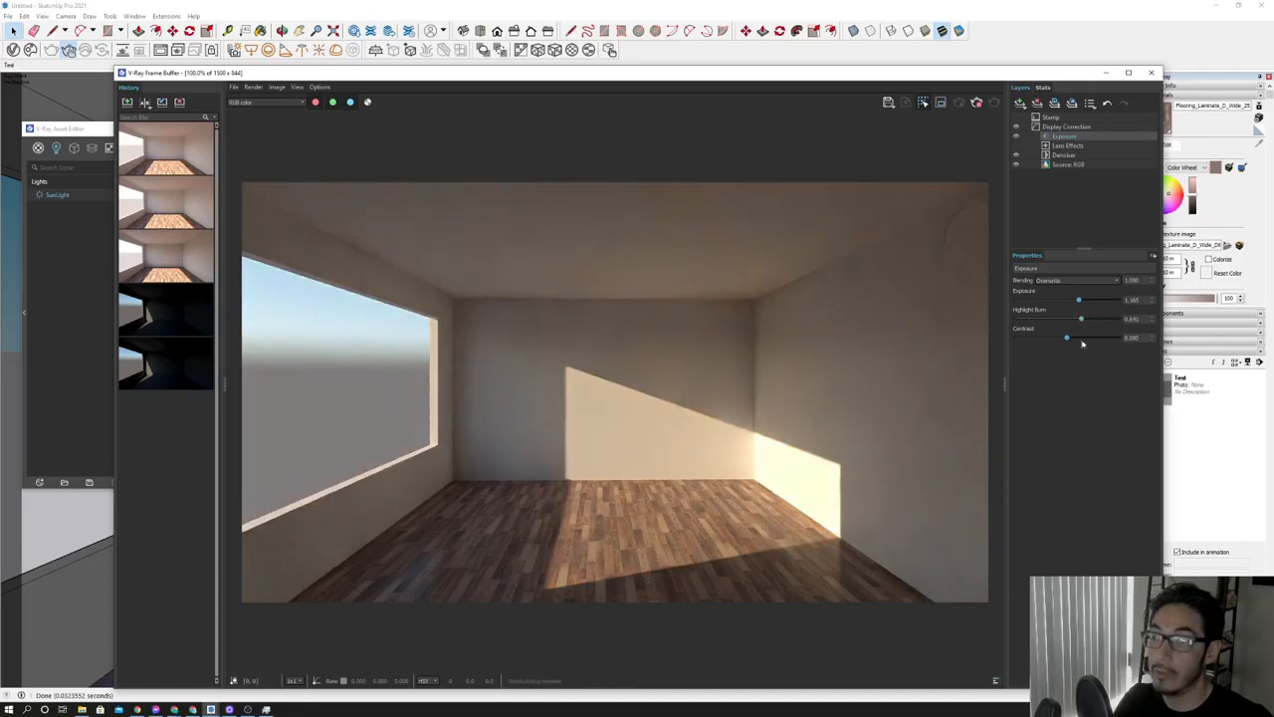
# Compare the render with the Exposure layer hidden and shown, and delete that layer.
pyautogui.click(1015, 138)
pyautogui.click(1016, 138)
pyautogui.click(1015, 138)
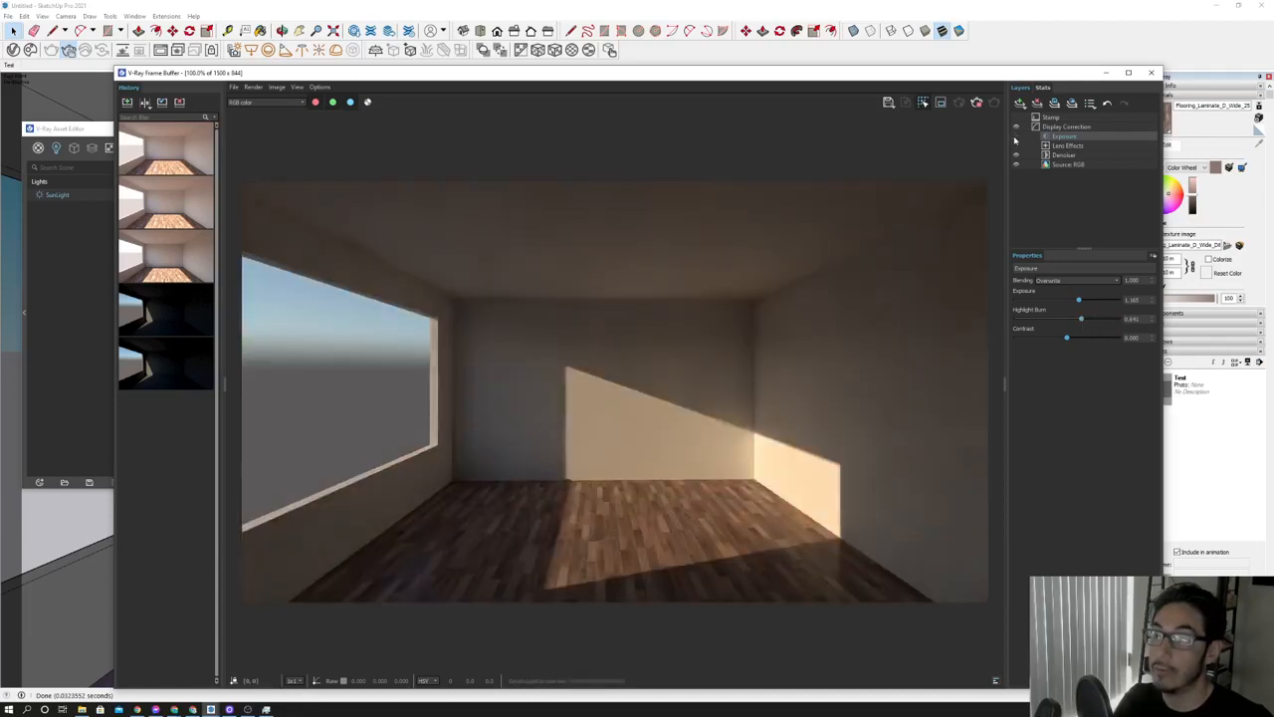
pyautogui.click(1016, 139)
pyautogui.click(1016, 138)
pyautogui.click(1015, 138)
pyautogui.click(1015, 138)
pyautogui.click(1016, 139)
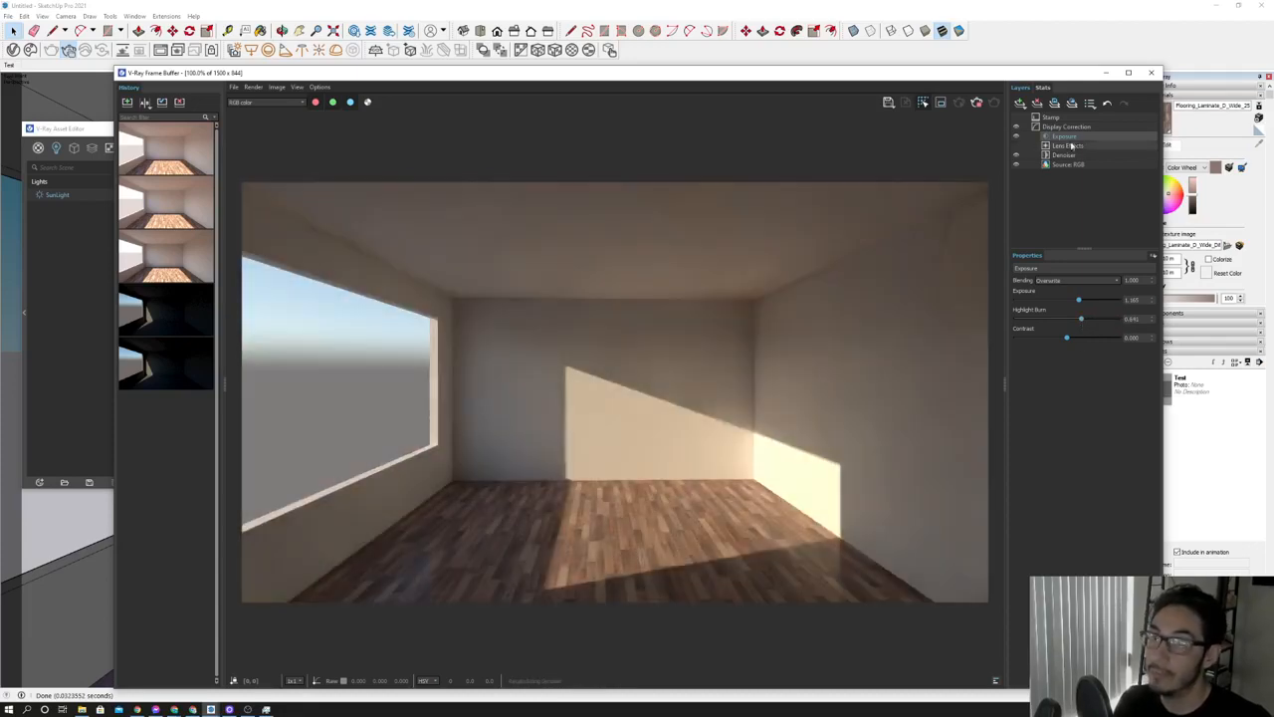
pyautogui.rightClick(1083, 137)
pyautogui.click(1094, 175)
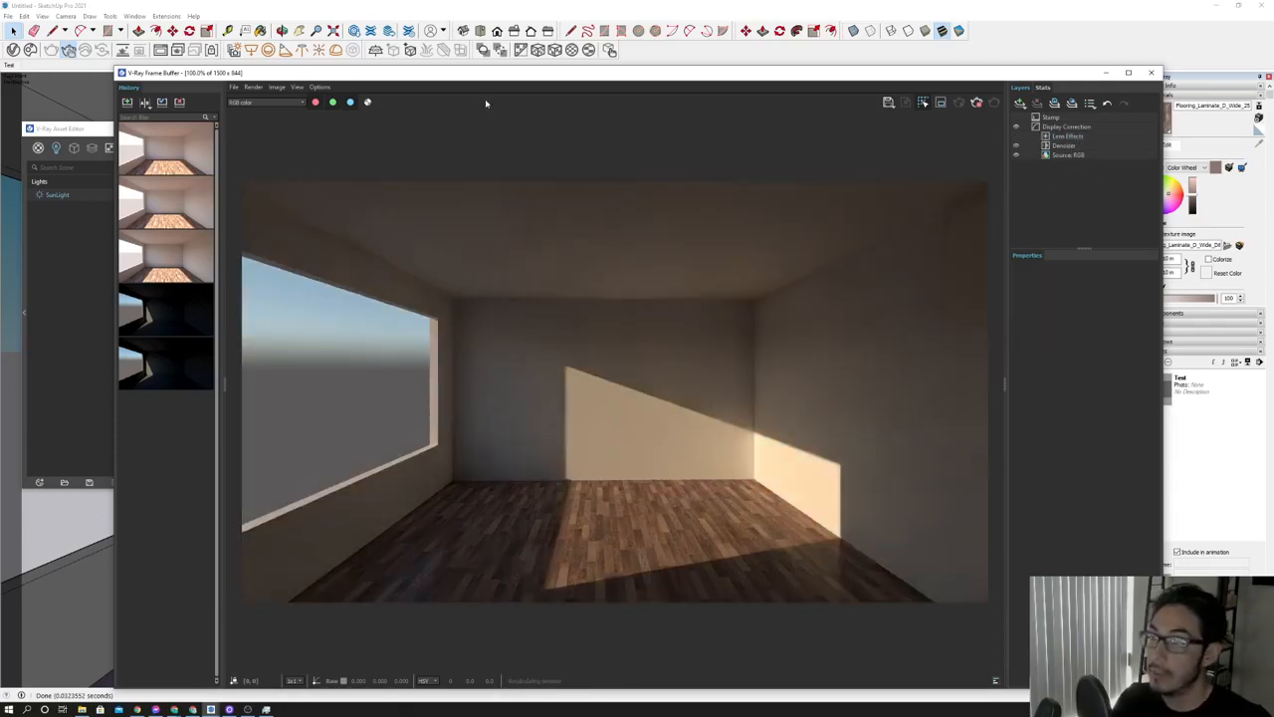
# Set the SunLight's intensity multiplier to 1, keeping the Asset Editor and frame buffer both in view.
pyautogui.moveTo(486, 73); pyautogui.dragTo(571, 75)
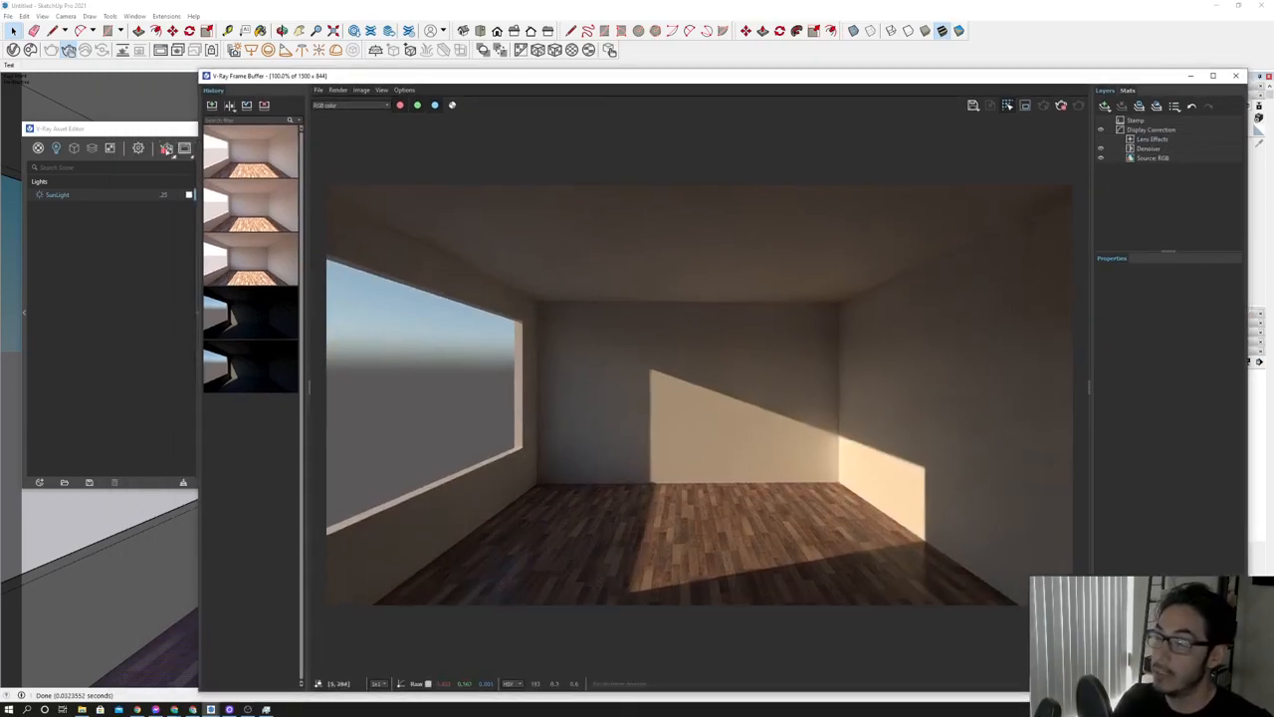
pyautogui.click(150, 135)
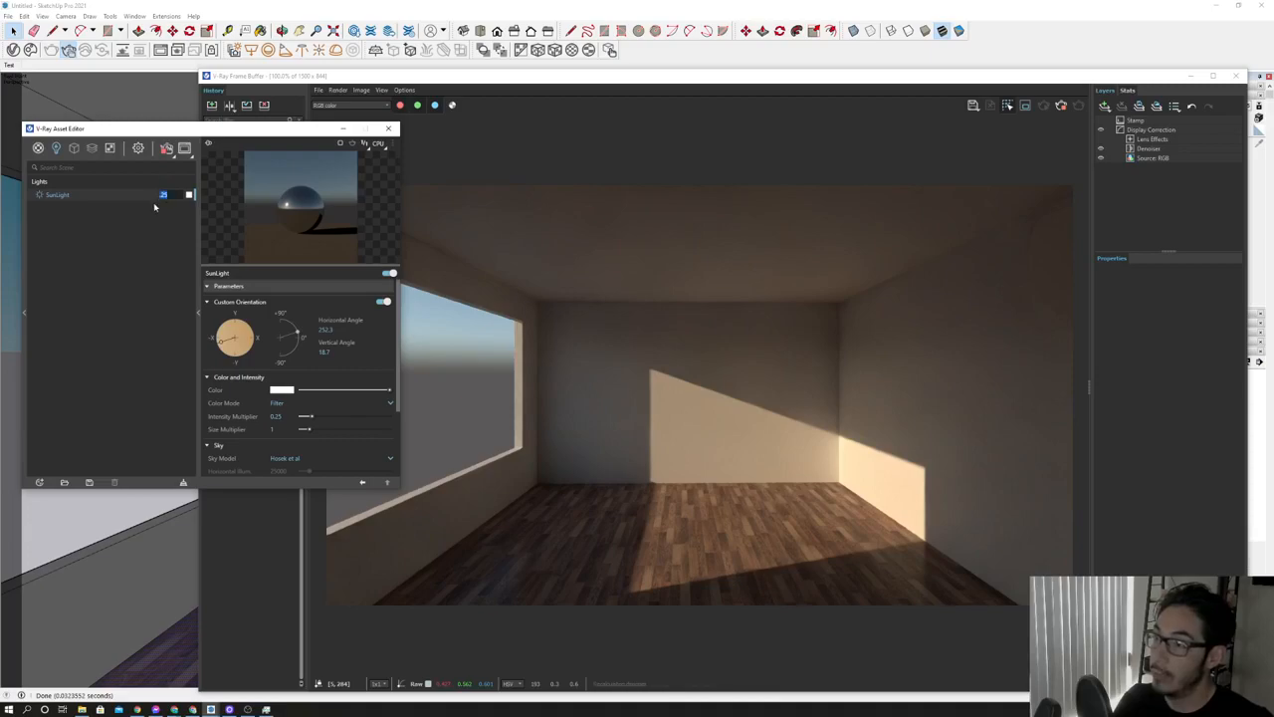
pyautogui.write('1')
pyautogui.press('Return')
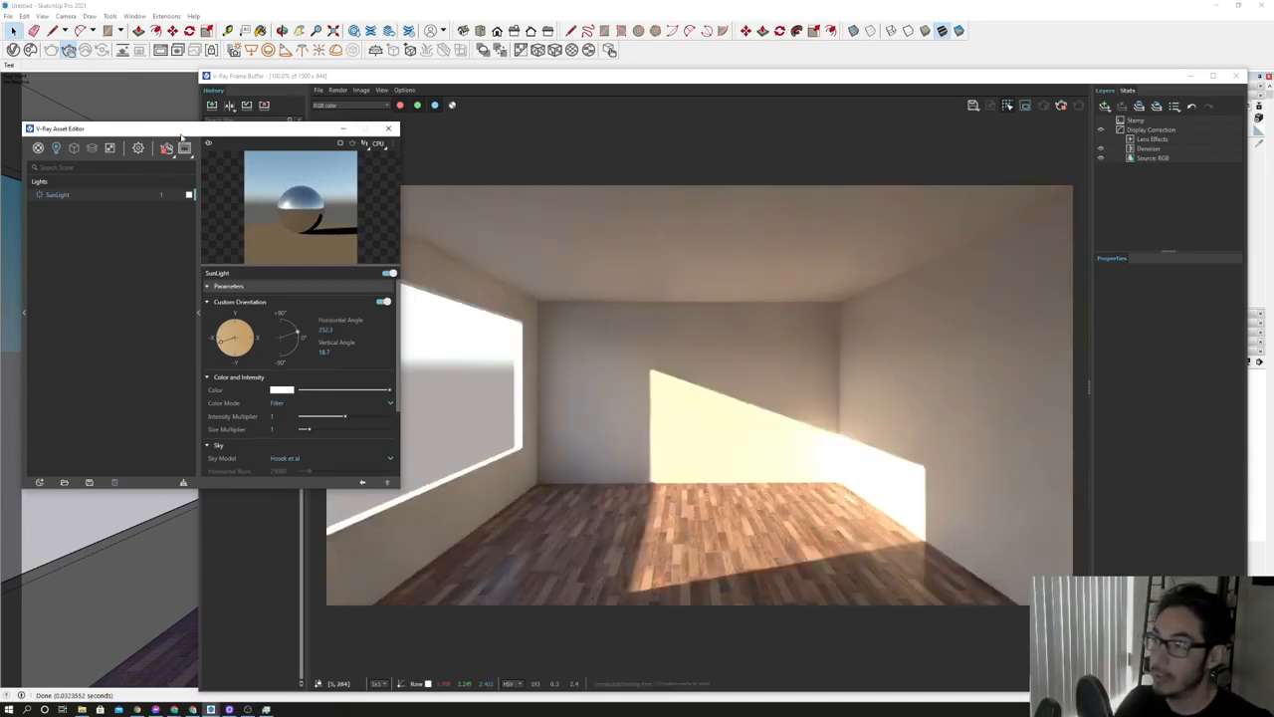
pyautogui.moveTo(181, 133); pyautogui.dragTo(199, 111)
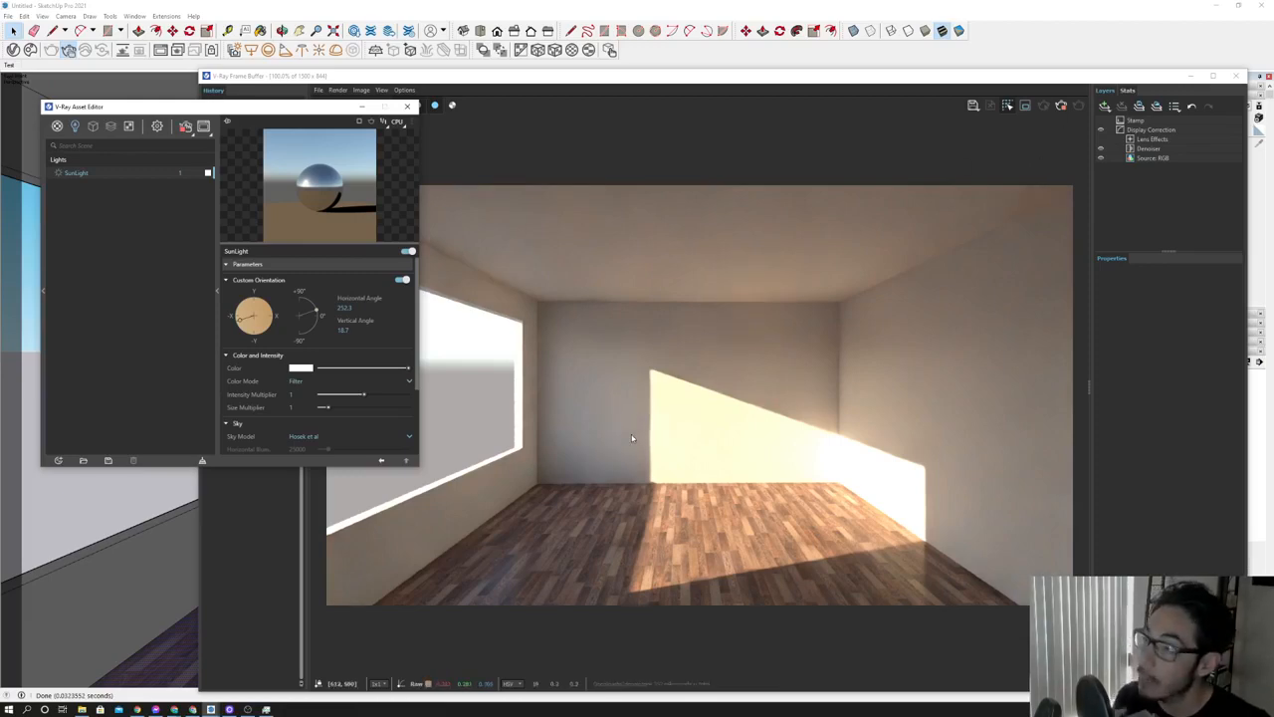
# Stop the interactive render and reposition the Asset Editor beside the rendered image.
pyautogui.click(1062, 107)
pyautogui.click(139, 108)
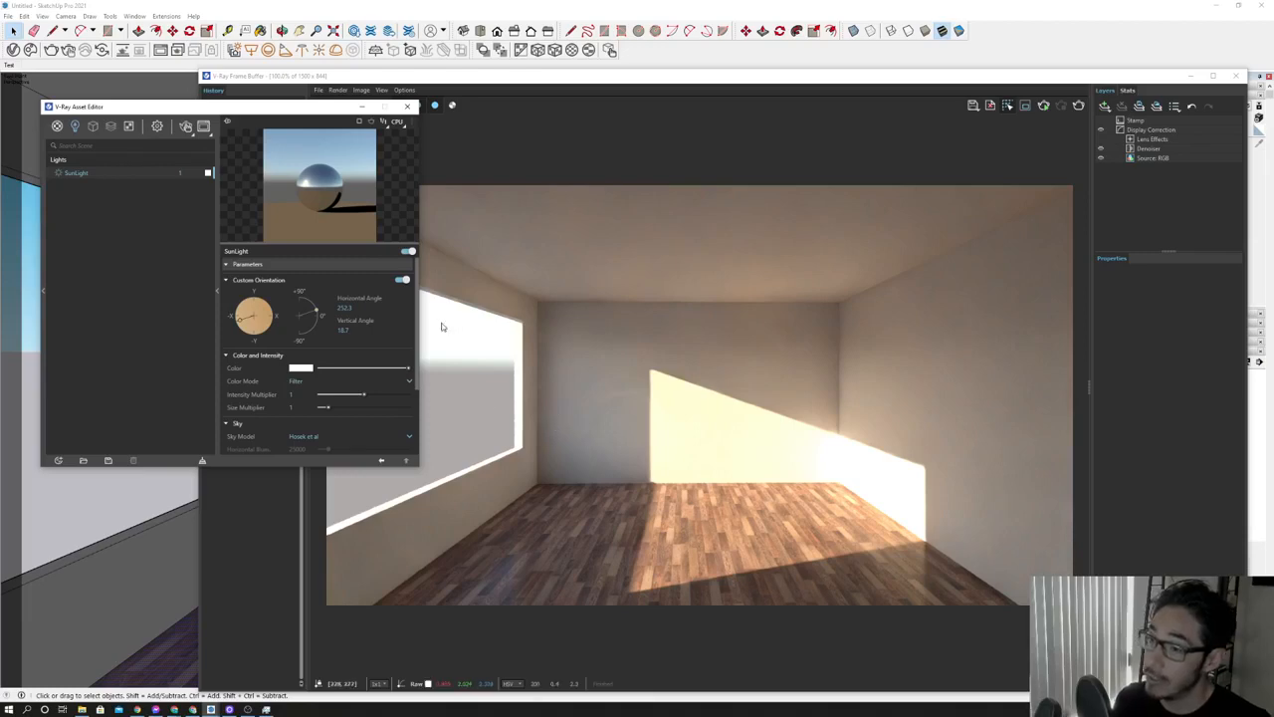
pyautogui.moveTo(299, 112); pyautogui.dragTo(179, 121)
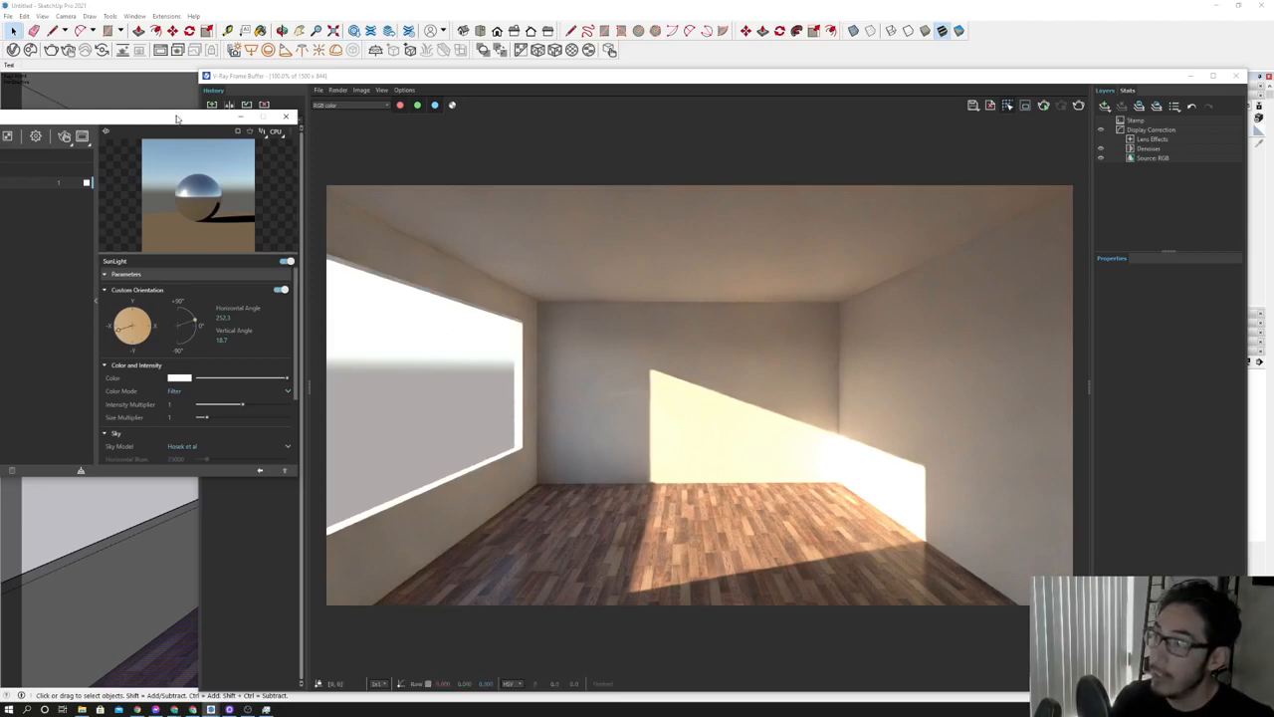
pyautogui.moveTo(176, 118); pyautogui.dragTo(362, 157)
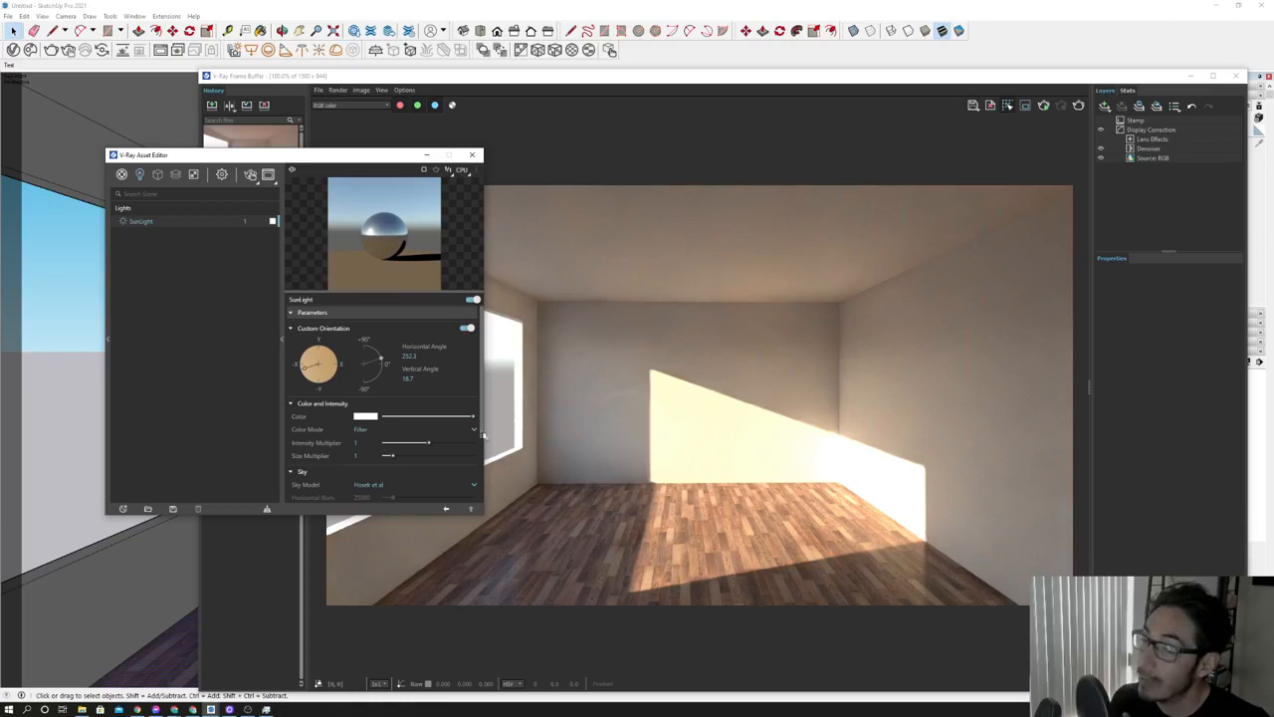
# Turn off interactive rendering in the render settings and set the denoiser to V-Ray.
pyautogui.click(221, 175)
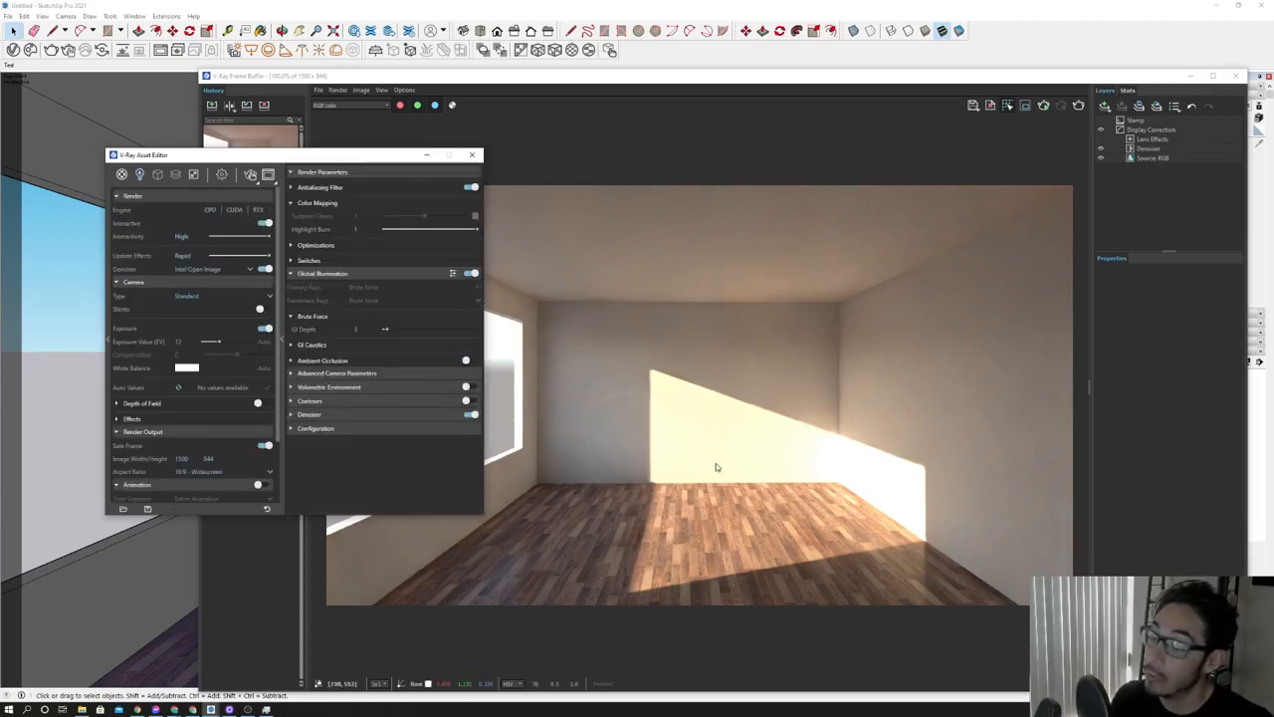
pyautogui.moveTo(330, 157); pyautogui.dragTo(261, 116)
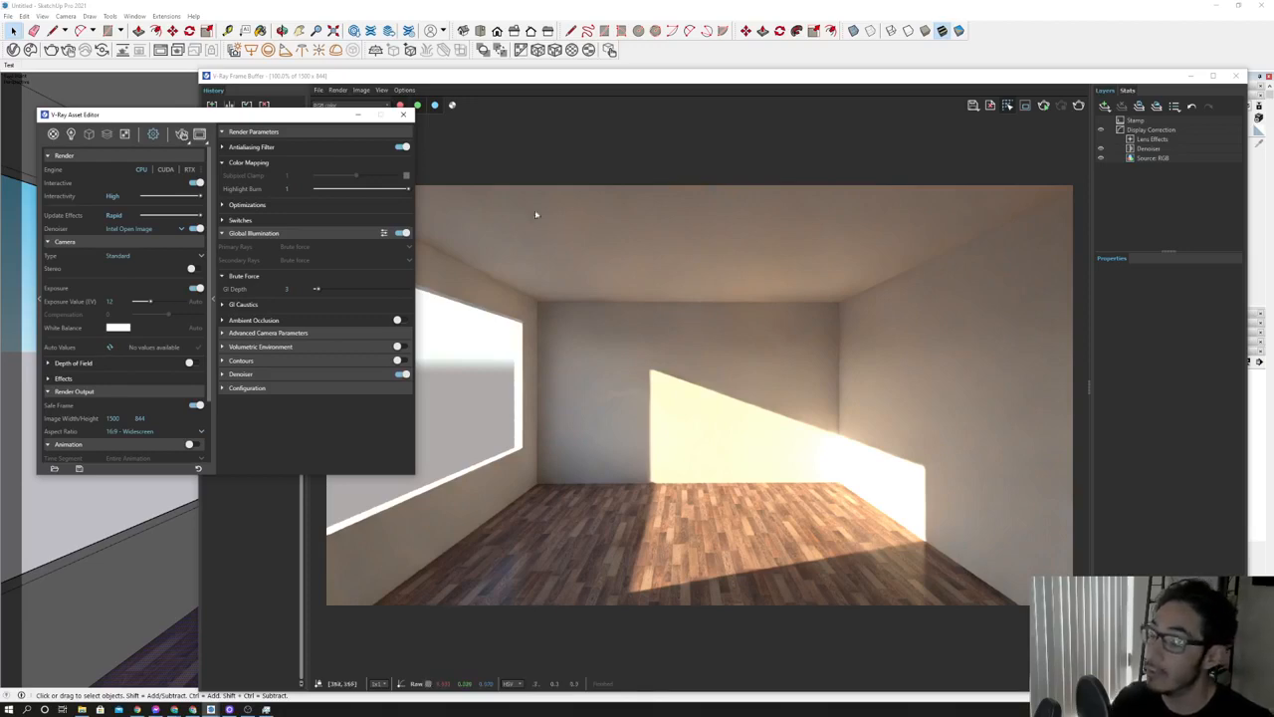
pyautogui.moveTo(544, 77); pyautogui.dragTo(559, 55)
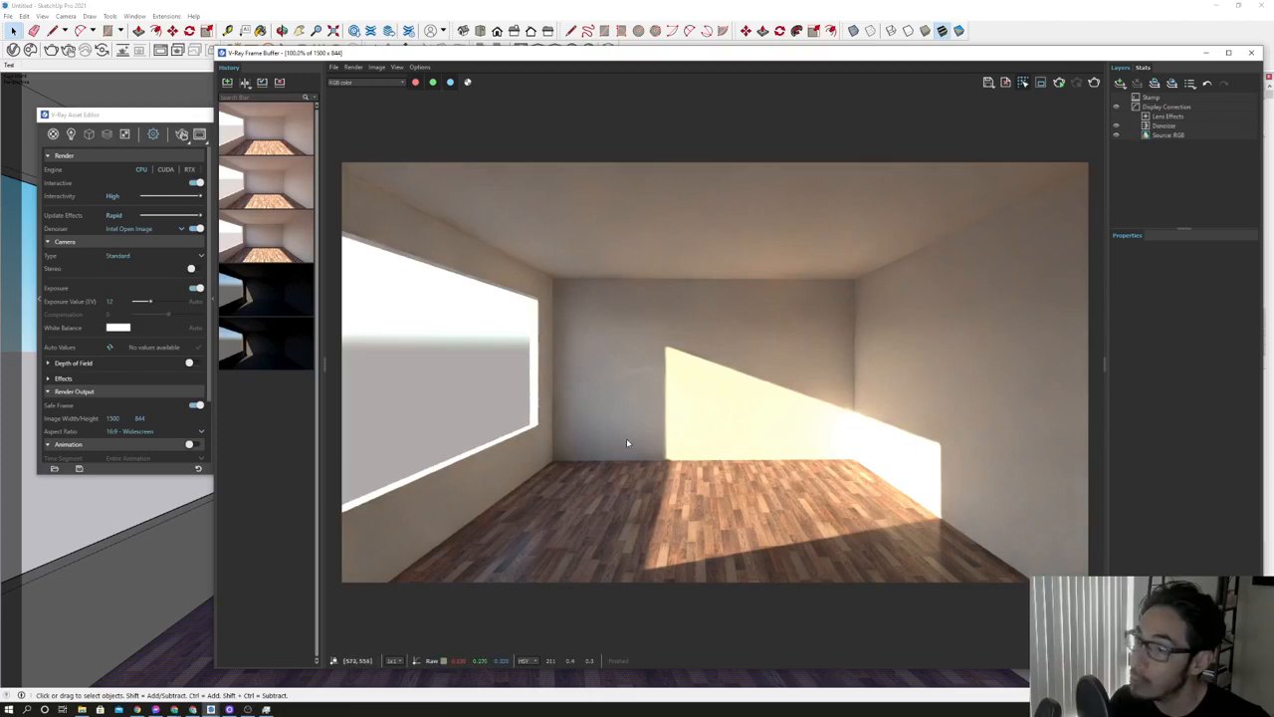
pyautogui.click(164, 119)
pyautogui.click(195, 184)
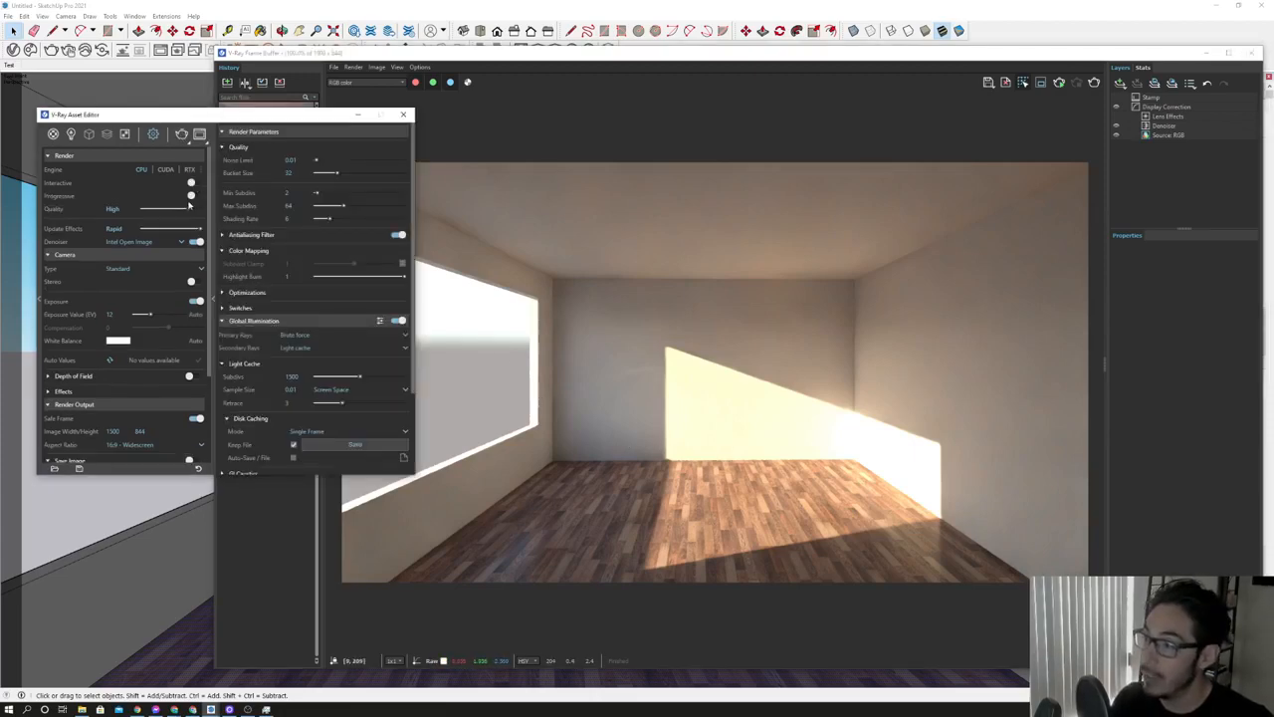
pyautogui.click(179, 243)
pyautogui.click(146, 260)
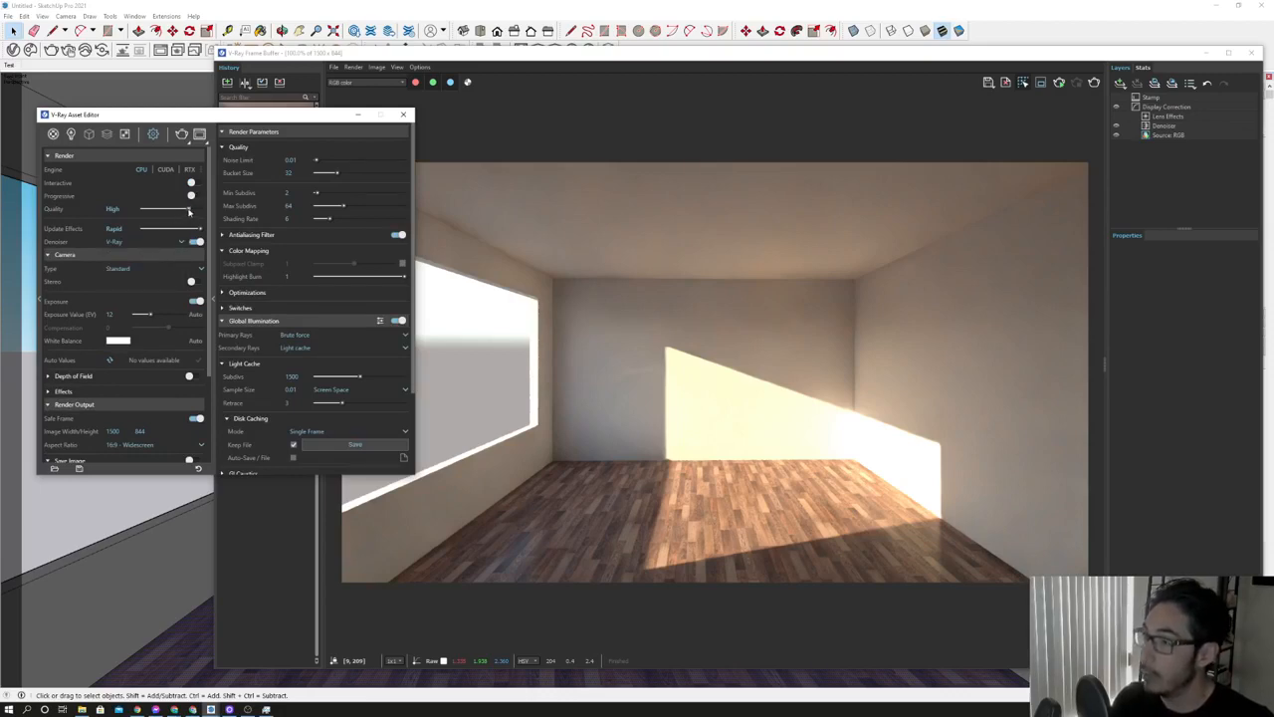
# Close the V-Ray Asset Editor and move the frame buffer away from the model view.
pyautogui.moveTo(262, 120); pyautogui.dragTo(263, 121)
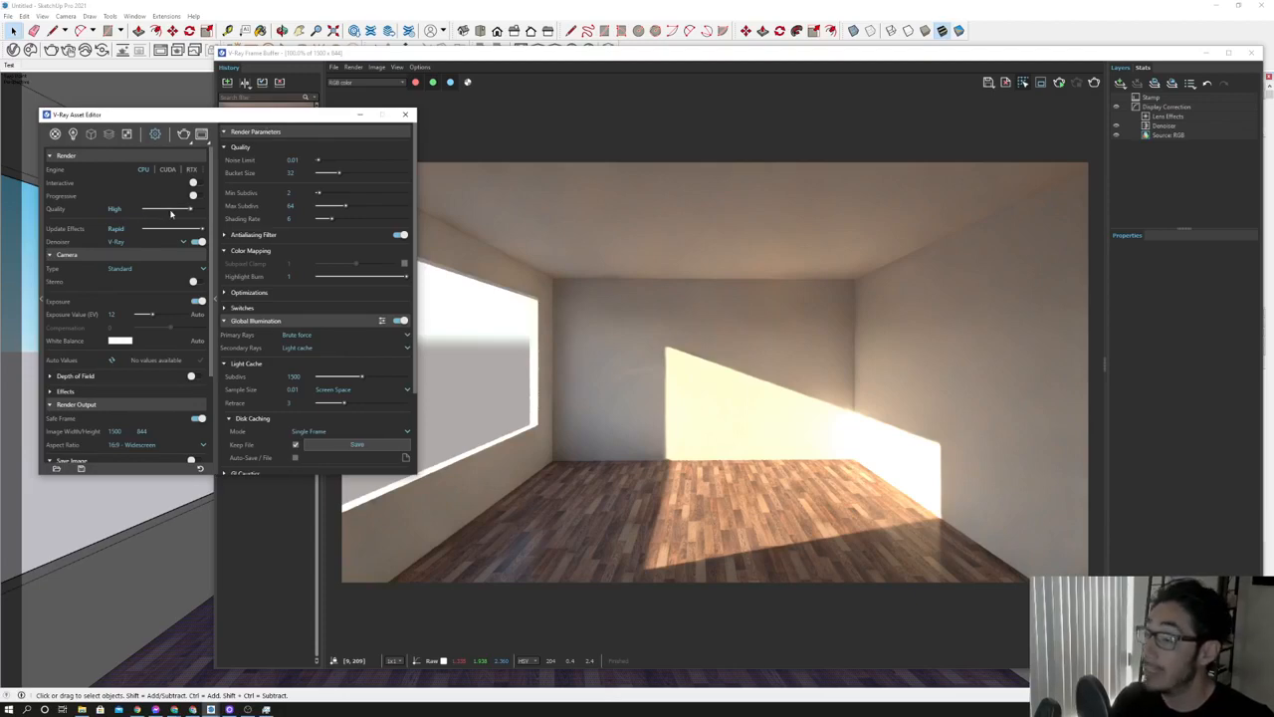
pyautogui.click(212, 297)
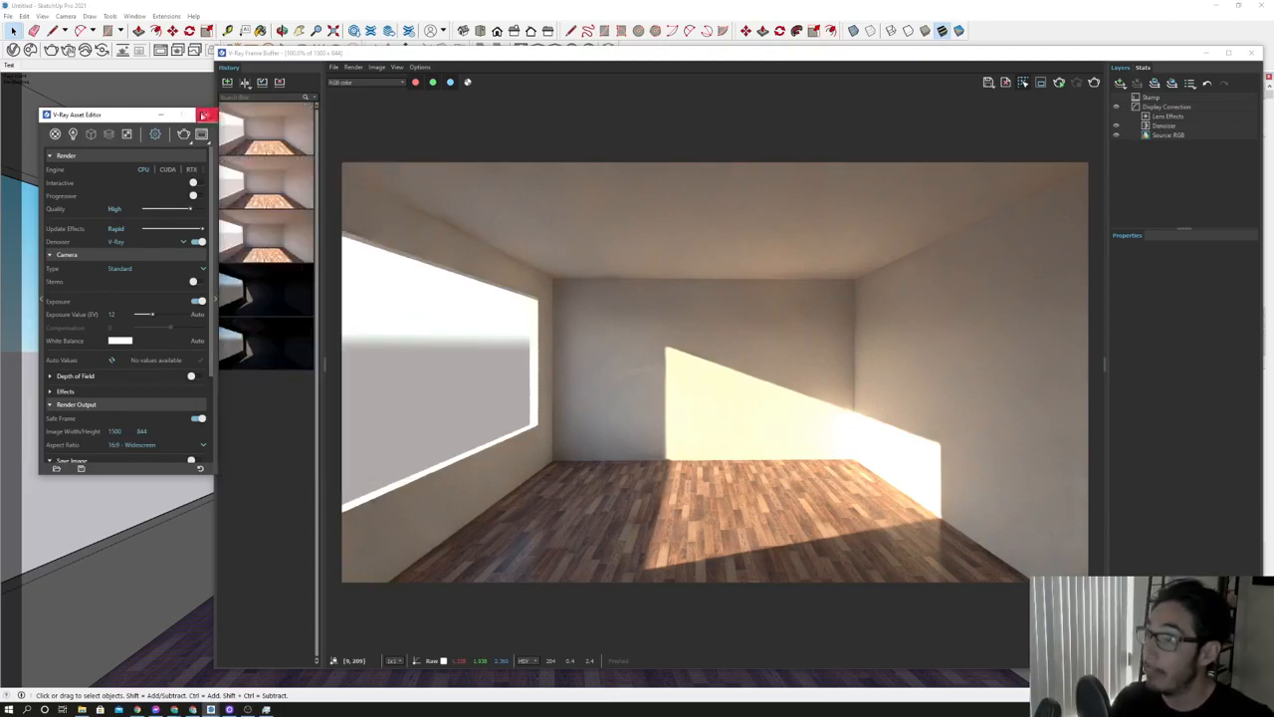
pyautogui.click(206, 115)
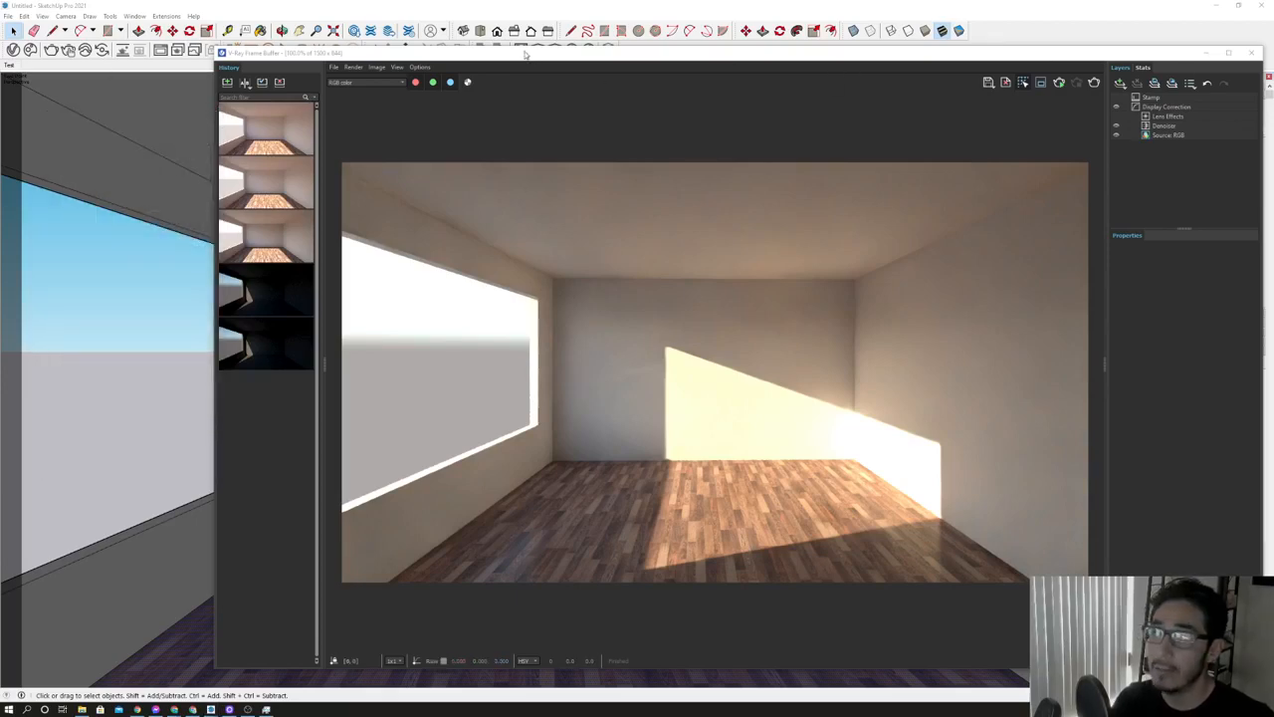
pyautogui.moveTo(527, 55); pyautogui.dragTo(1273, 37)
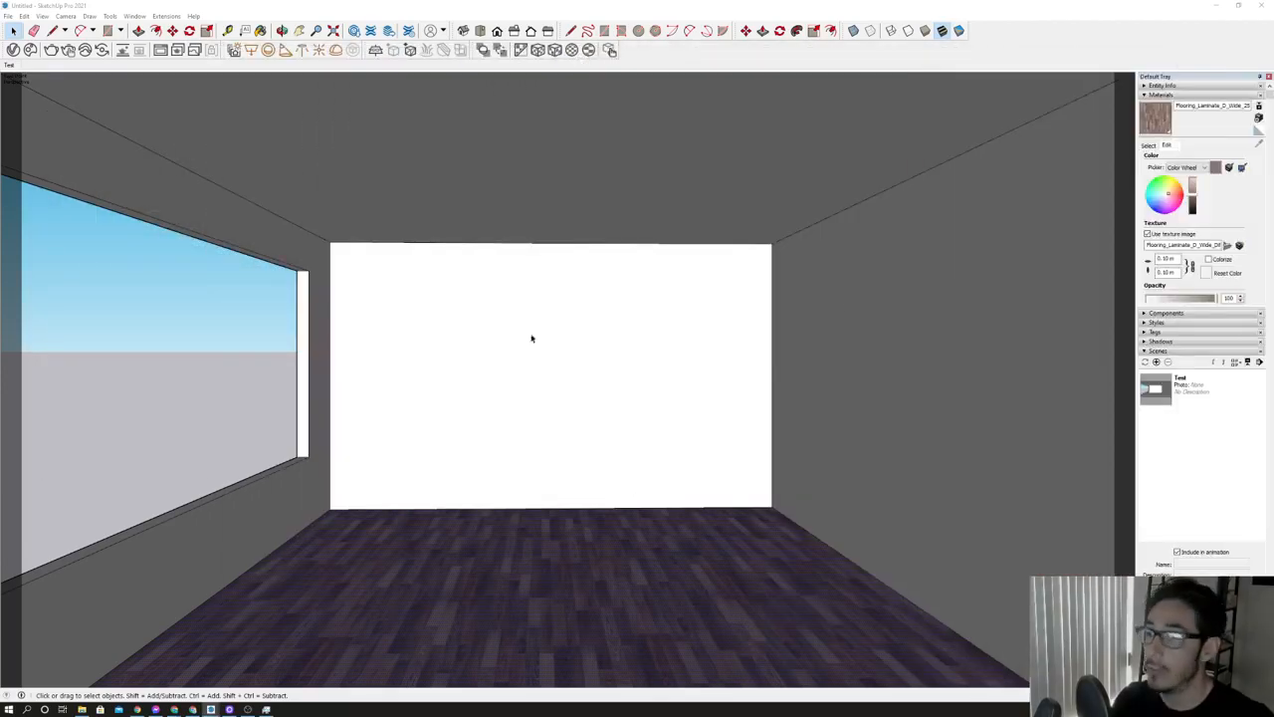
# Try to place a dome light on the ground outside the room's window.
pyautogui.click(205, 344)
pyautogui.moveTo(489, 358); pyautogui.dragTo(654, 440, button='middle')
pyautogui.scroll(-1, 652, 439)
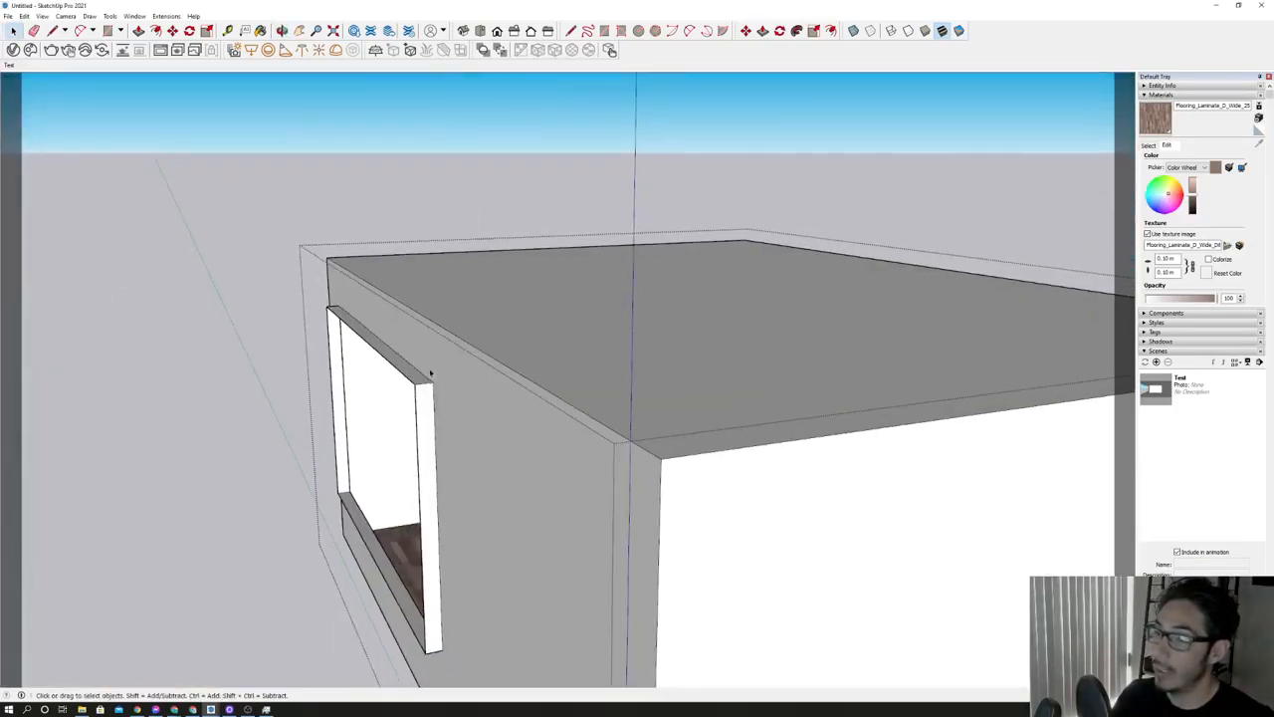
pyautogui.scroll(-4, 430, 373)
pyautogui.scroll(1, 448, 404)
pyautogui.moveTo(601, 472); pyautogui.dragTo(646, 504, button='middle')
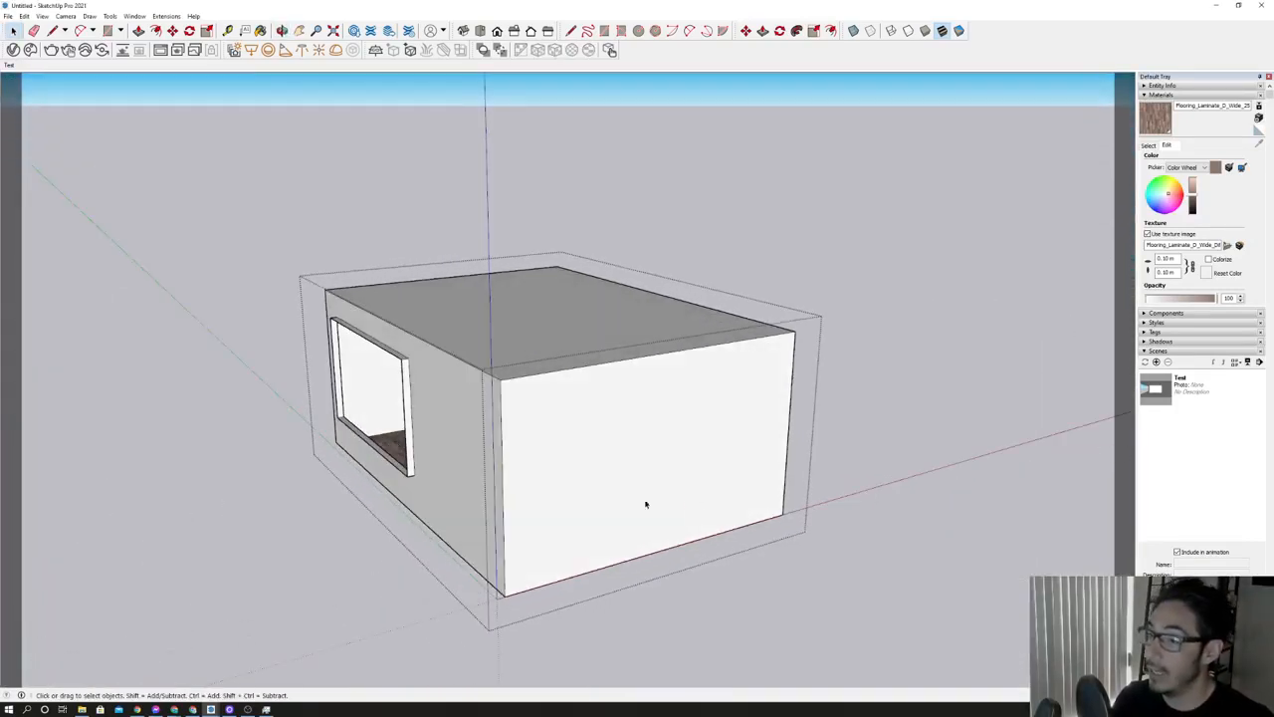
pyautogui.click(336, 51)
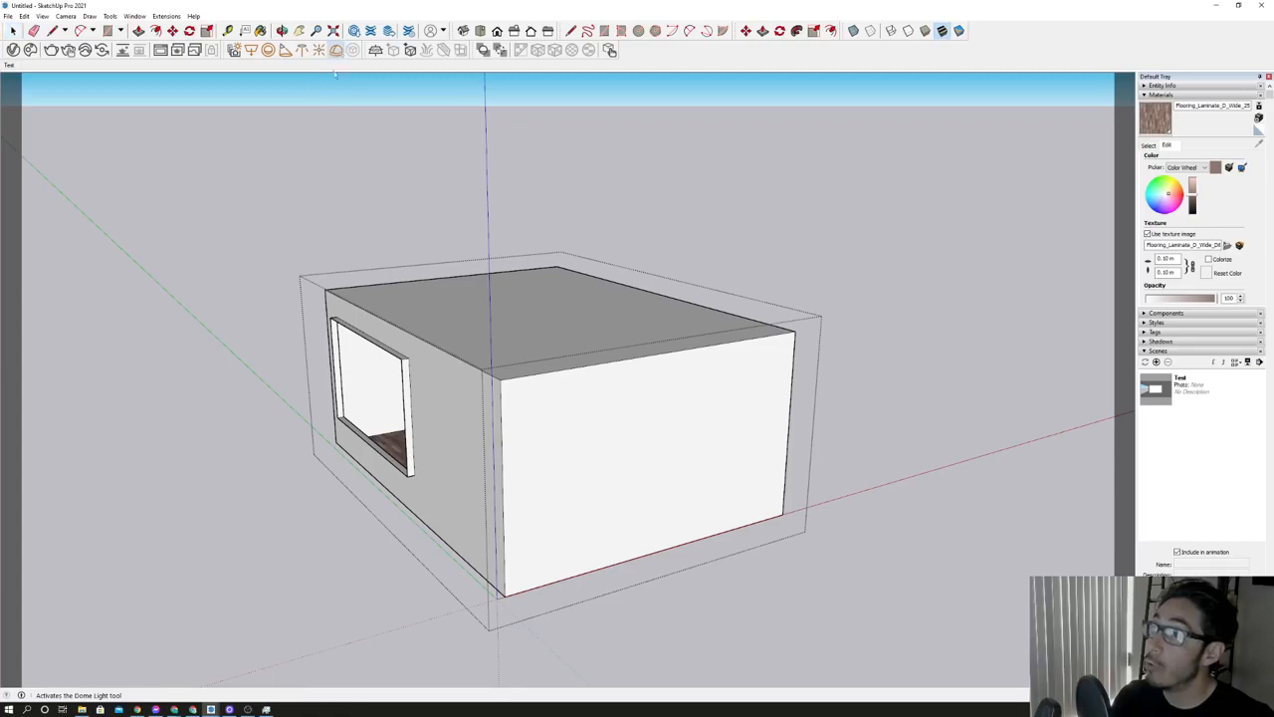
pyautogui.click(279, 505)
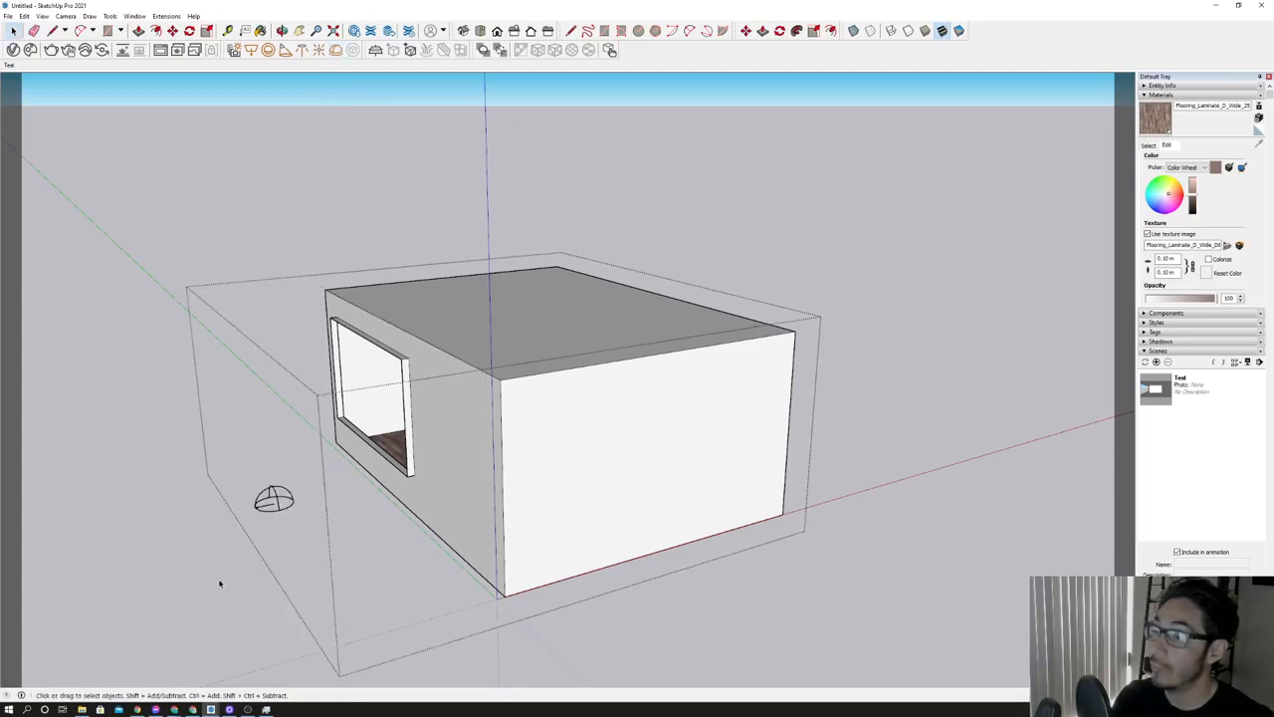
pyautogui.click(276, 513)
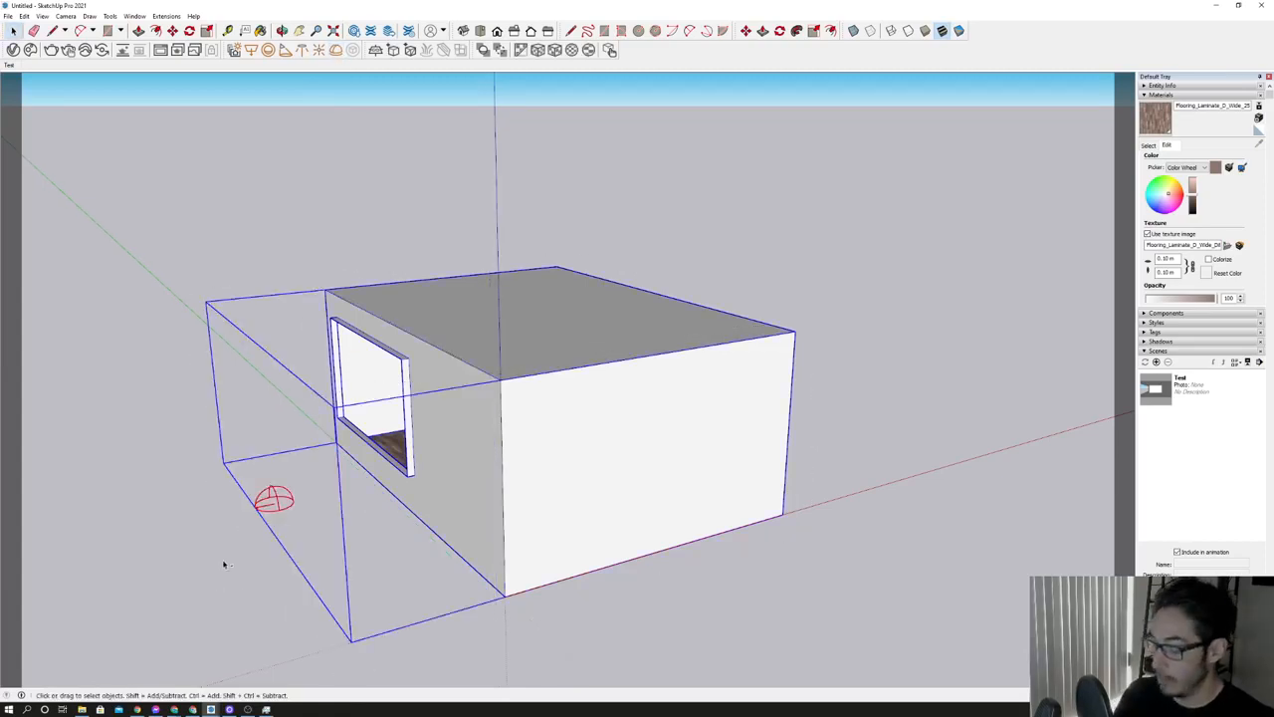
pyautogui.hotkey('ctrl', 'z')
pyautogui.hotkey('ctrl', 'z')
# With the room group closed and deselected, place a dome light on the ground outside the window and select it.
pyautogui.click(240, 548)
pyautogui.click(388, 329)
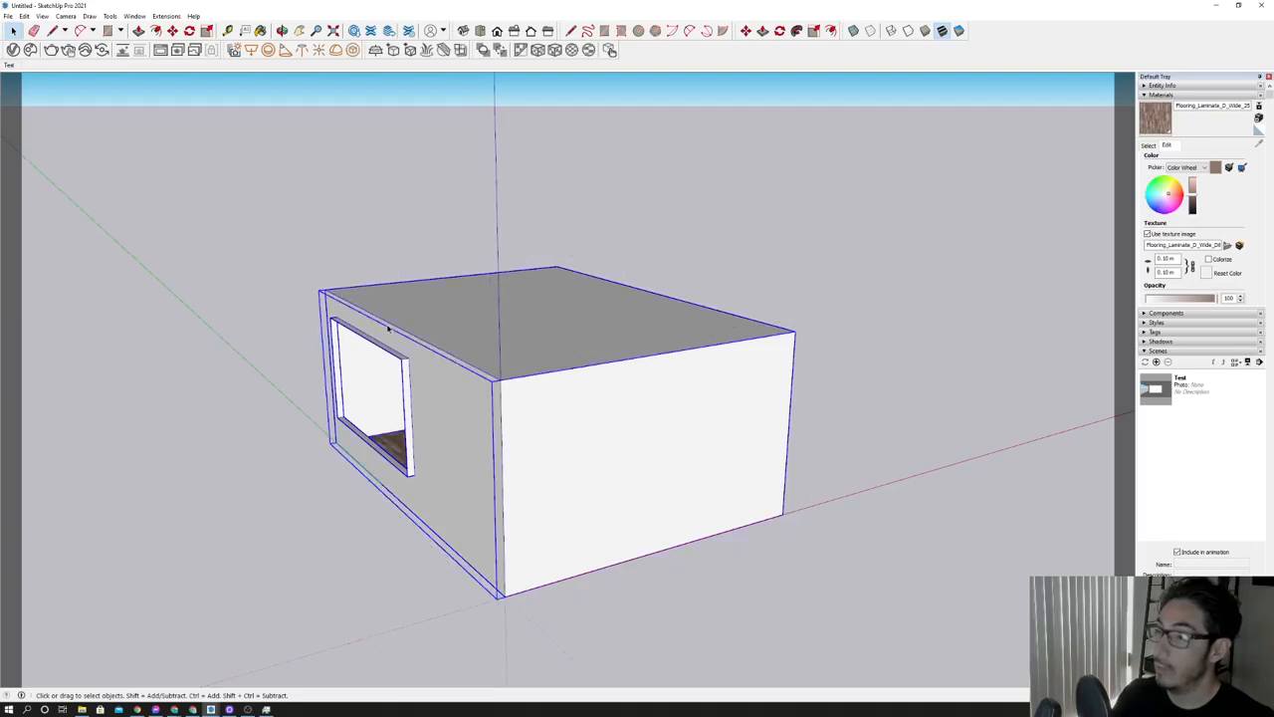
pyautogui.click(213, 316)
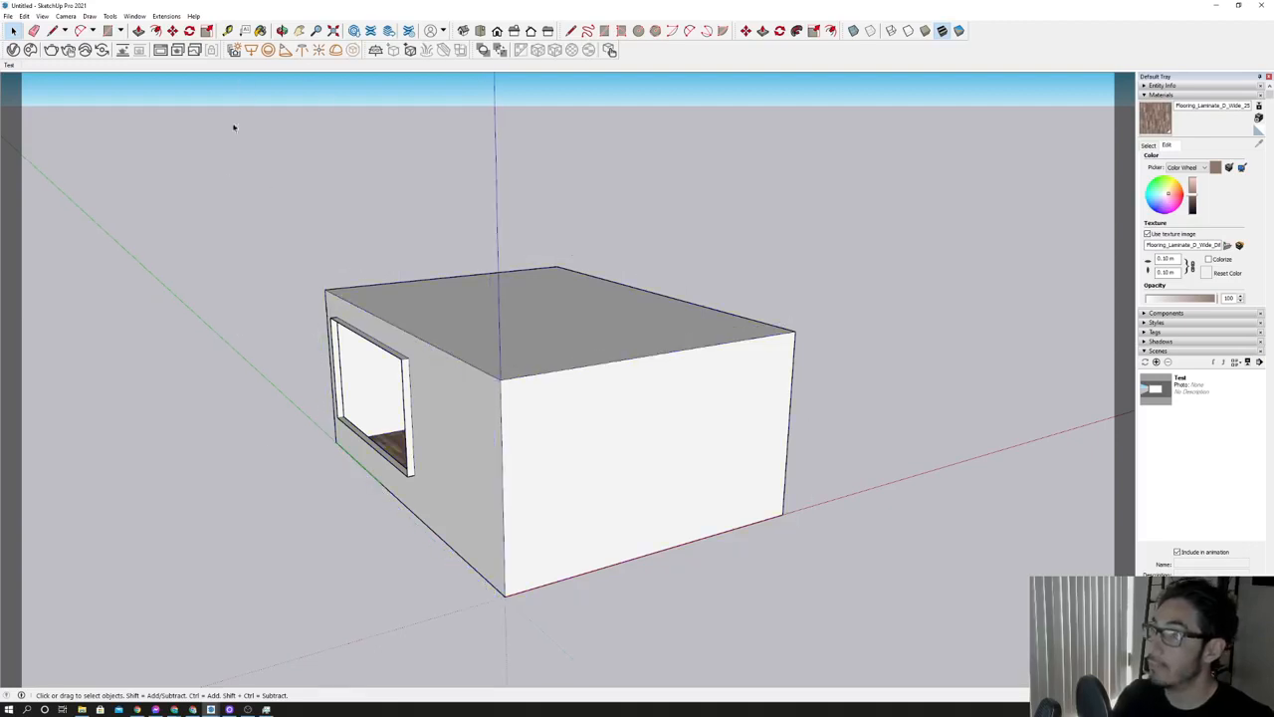
pyautogui.click(335, 50)
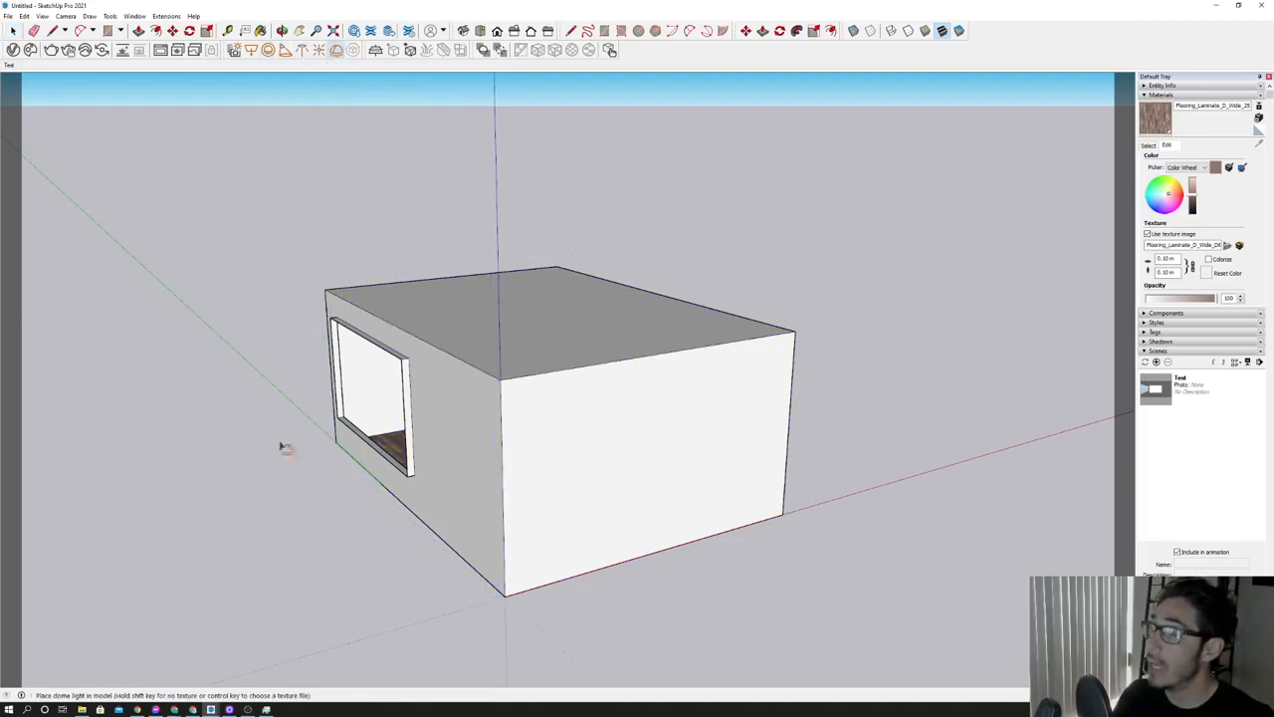
pyautogui.click(257, 458)
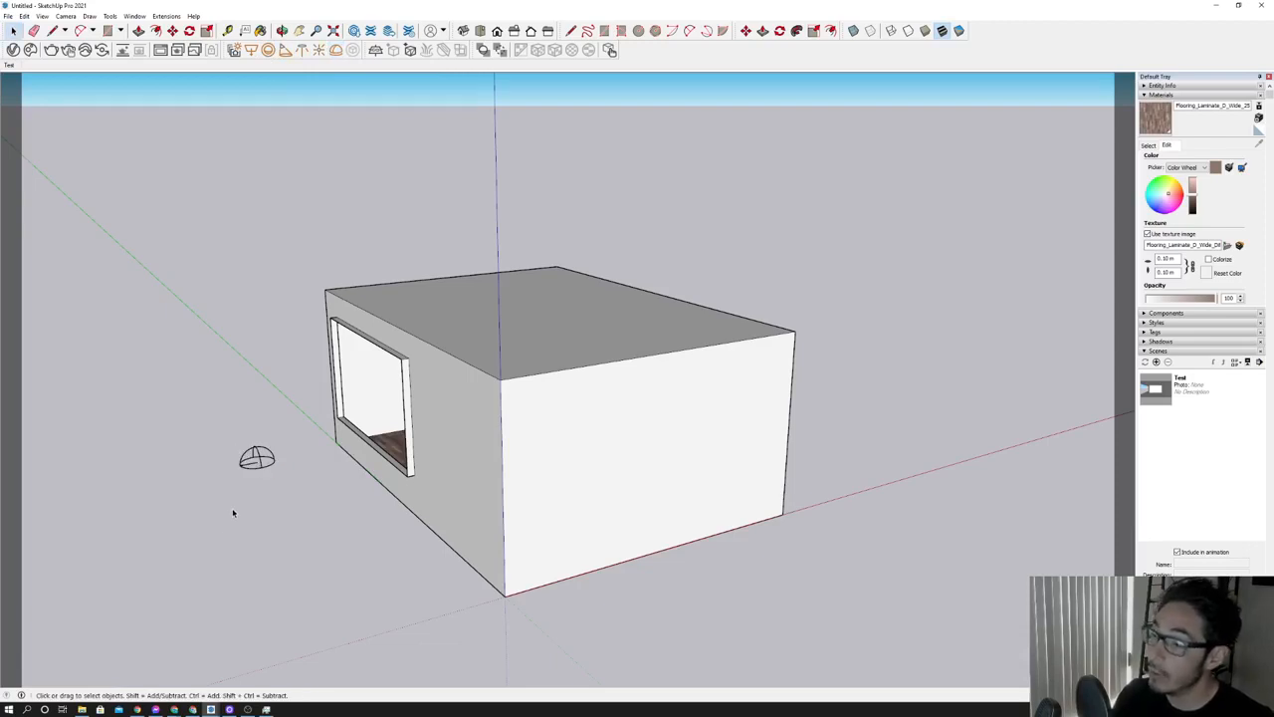
pyautogui.click(259, 456)
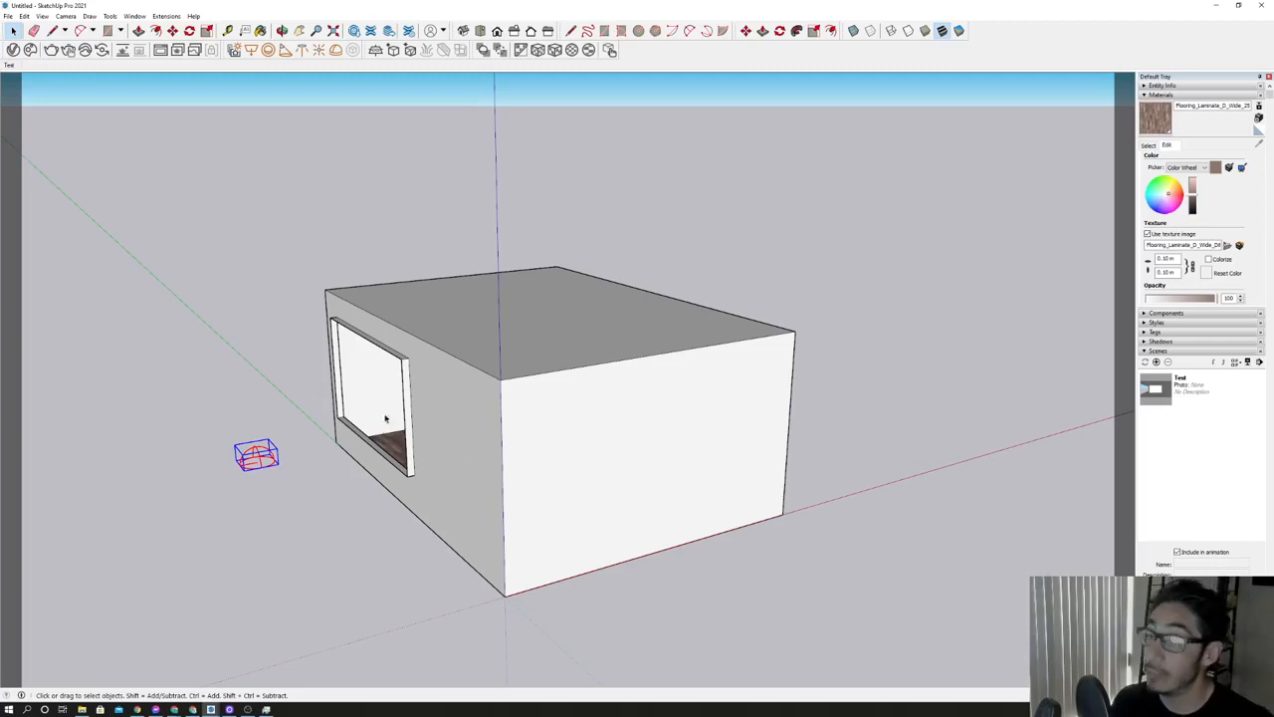
# Open the environment background's sky texture from the render settings and copy it.
pyautogui.click(12, 50)
pyautogui.moveTo(87, 116); pyautogui.dragTo(673, 157)
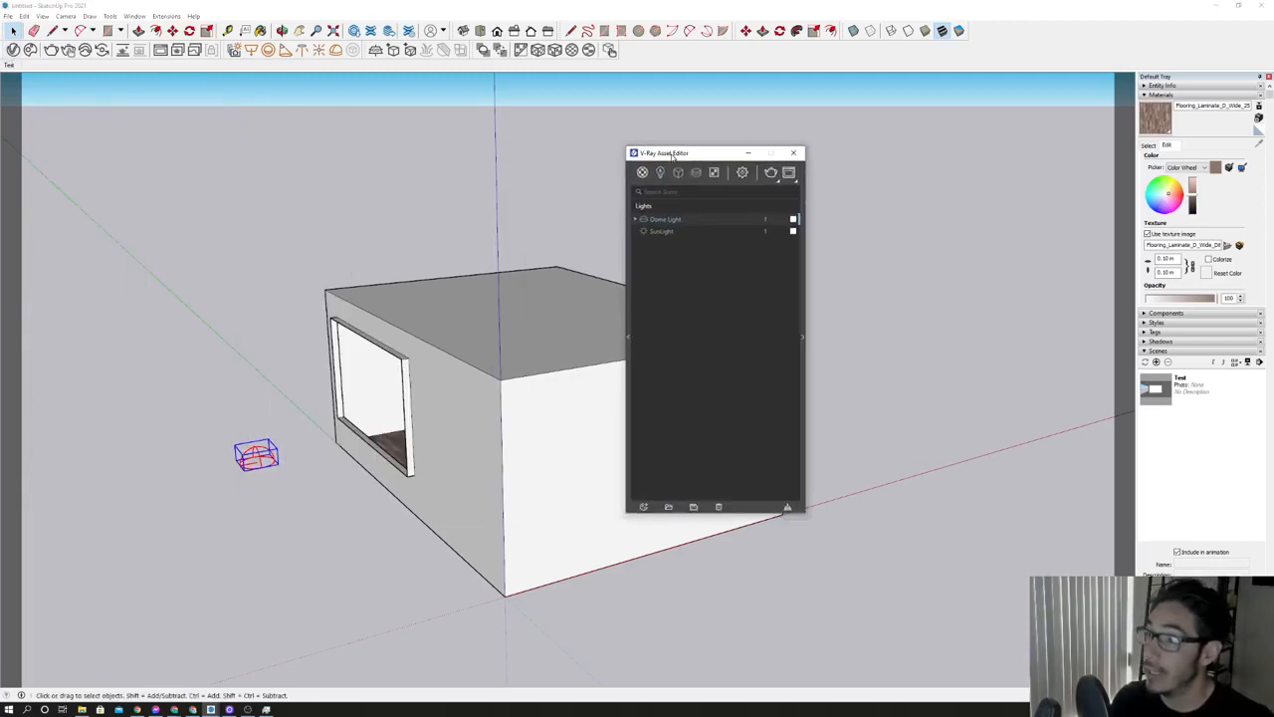
pyautogui.click(741, 174)
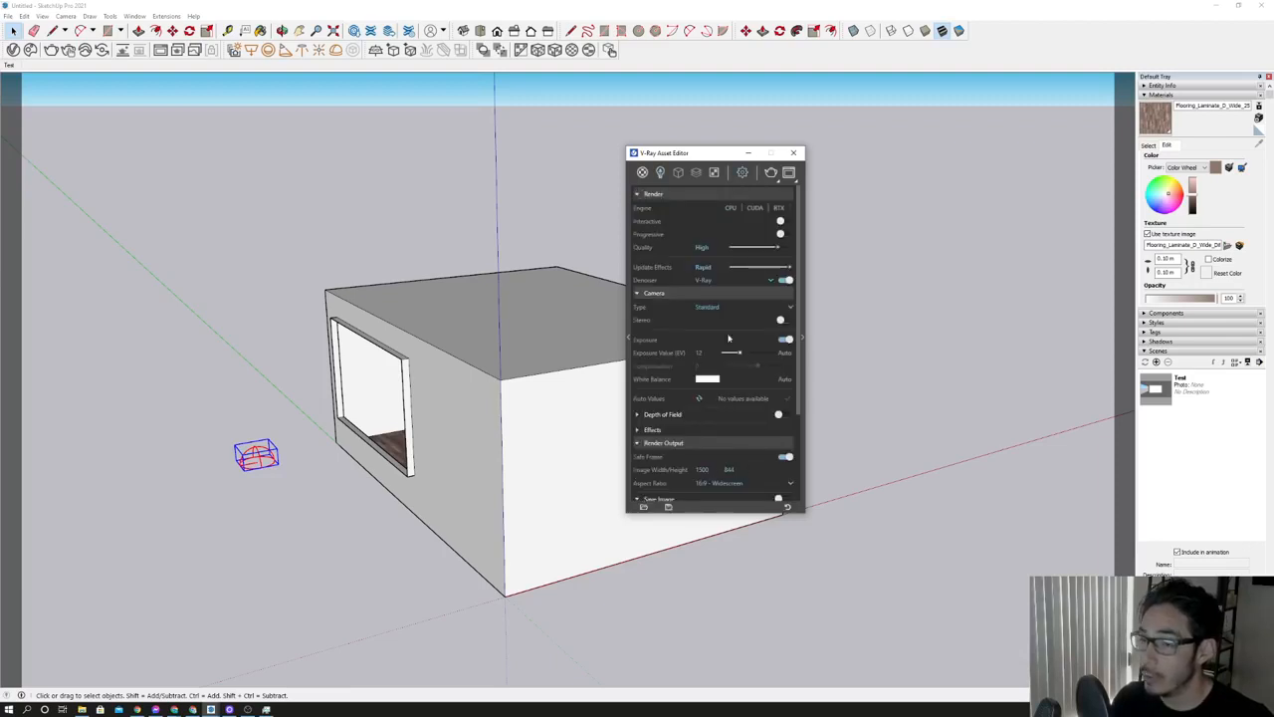
pyautogui.scroll(-5, 720, 341)
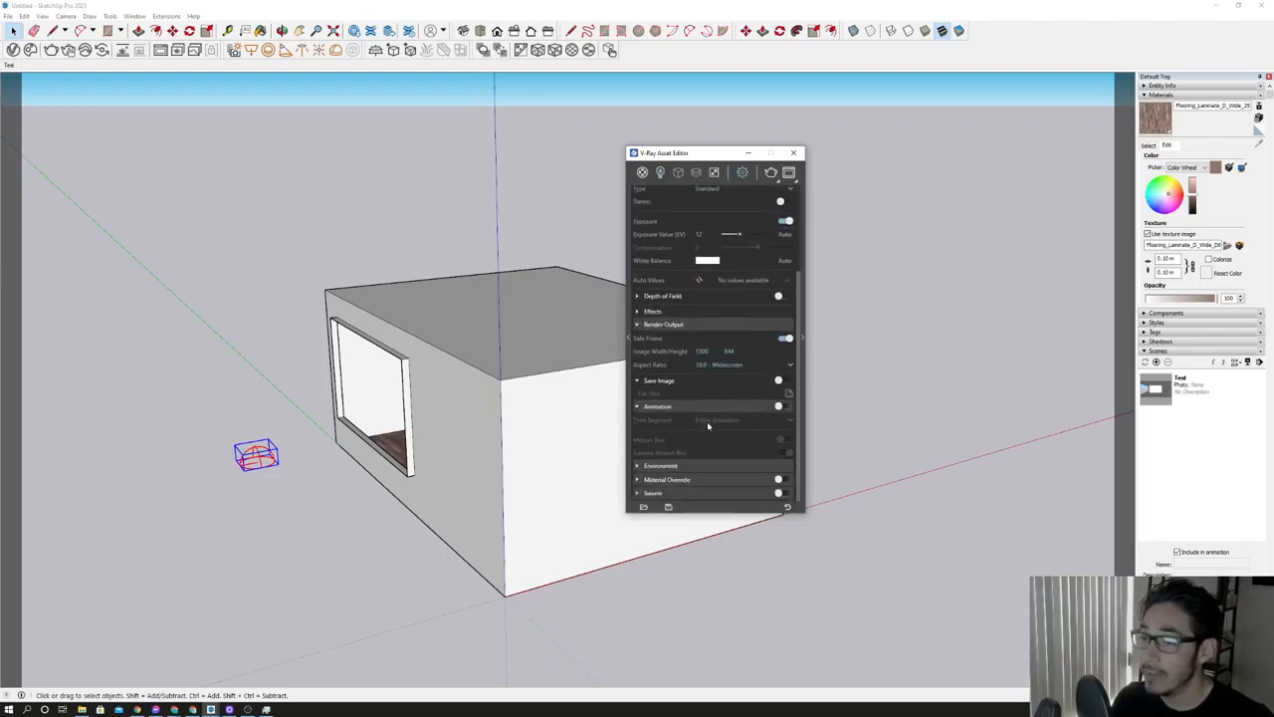
pyautogui.click(775, 409)
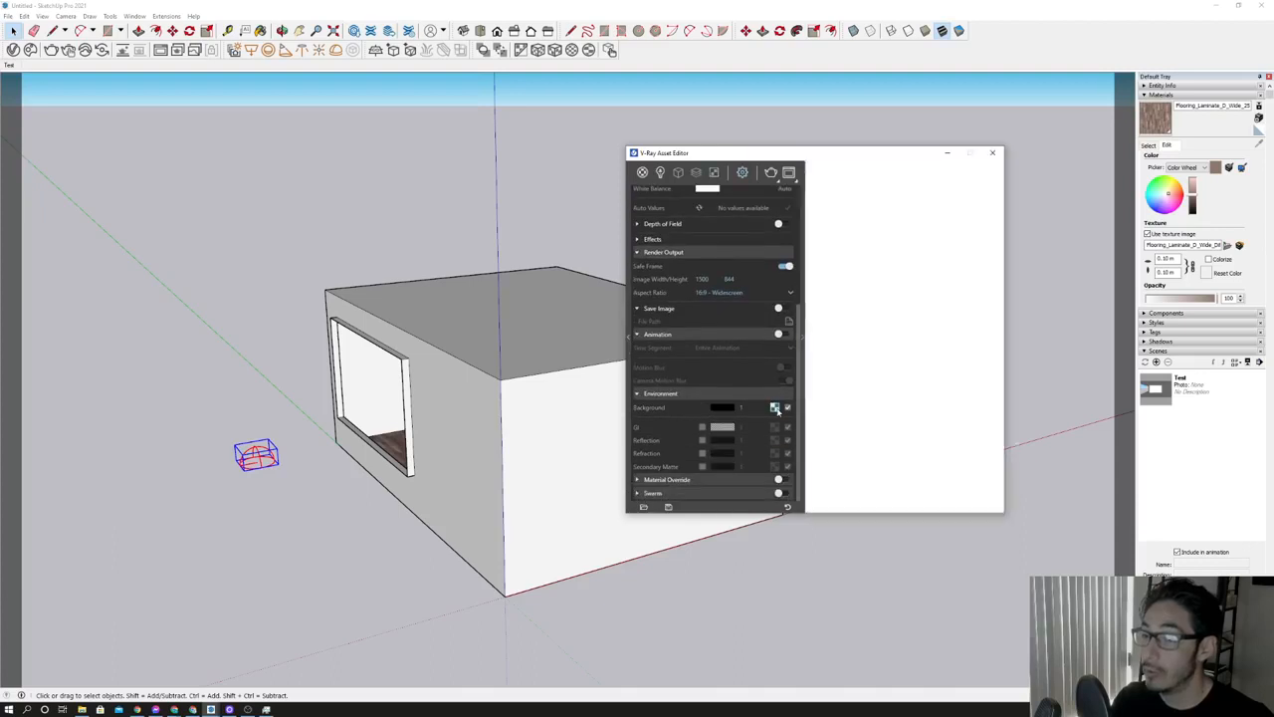
pyautogui.moveTo(840, 158); pyautogui.dragTo(776, 123)
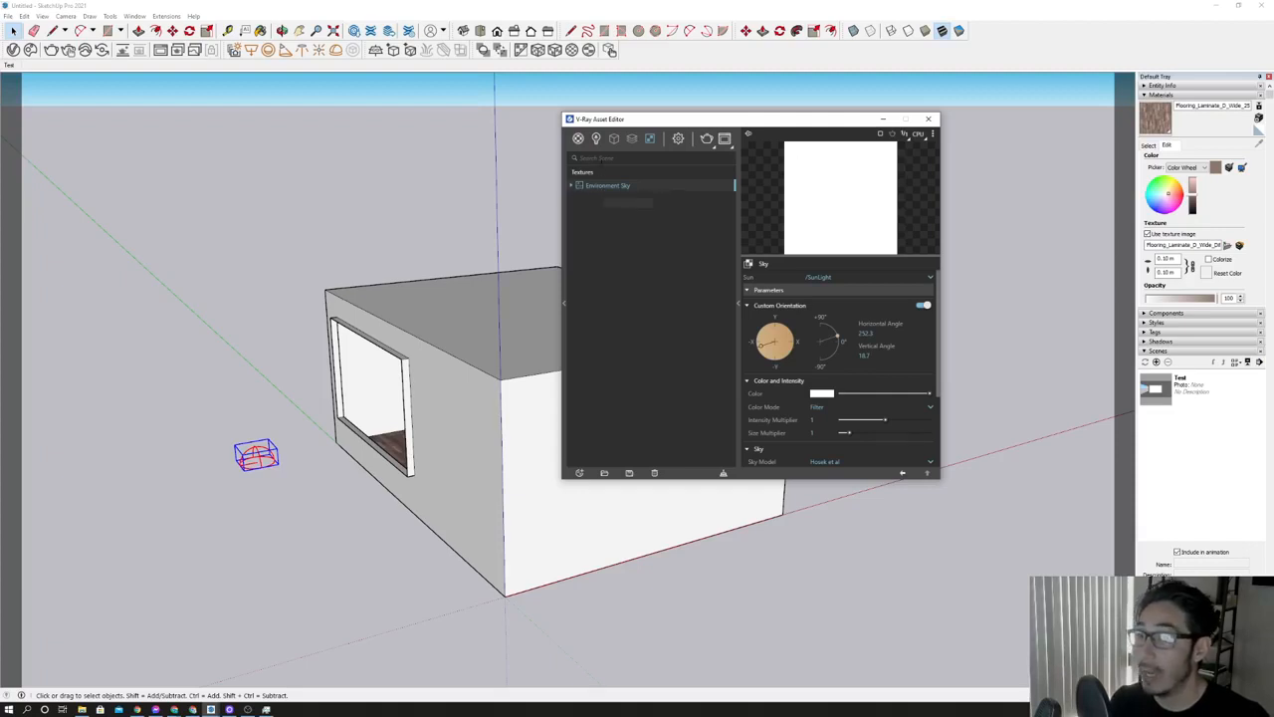
# Paste the copied sky texture as an instance into the dome light's Color/Texture HDR slot.
pyautogui.click(596, 139)
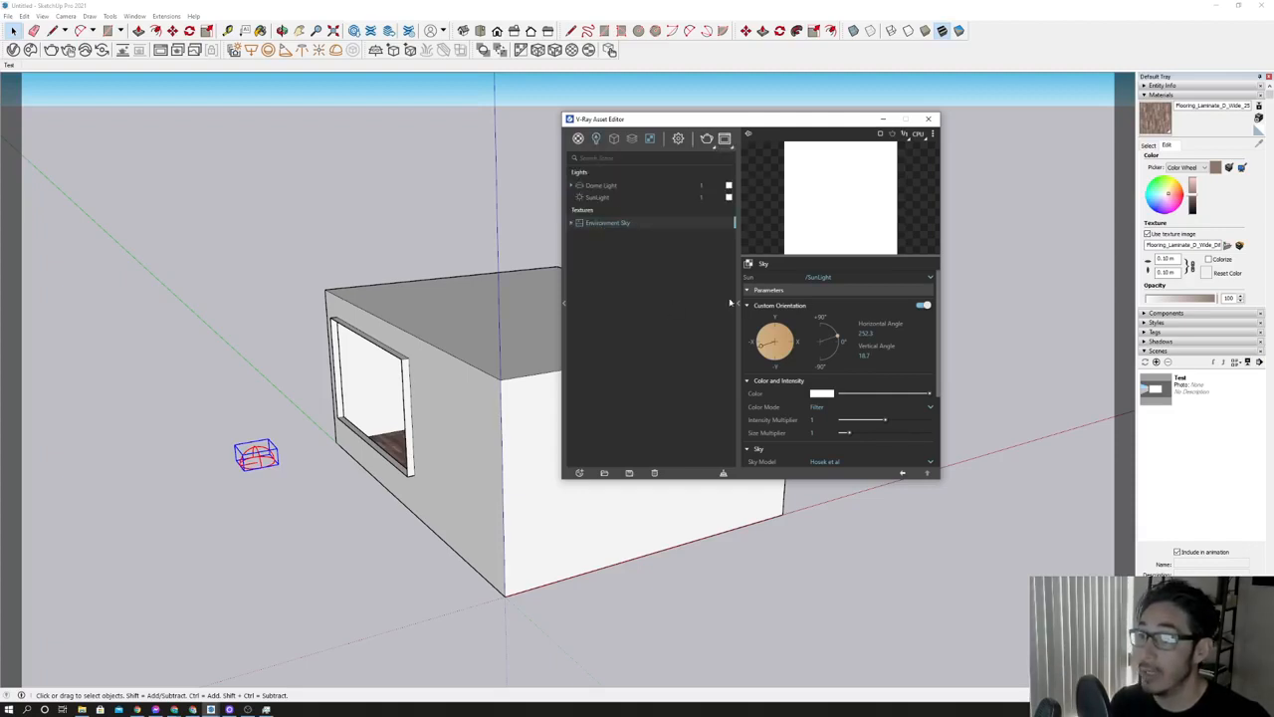
pyautogui.click(611, 186)
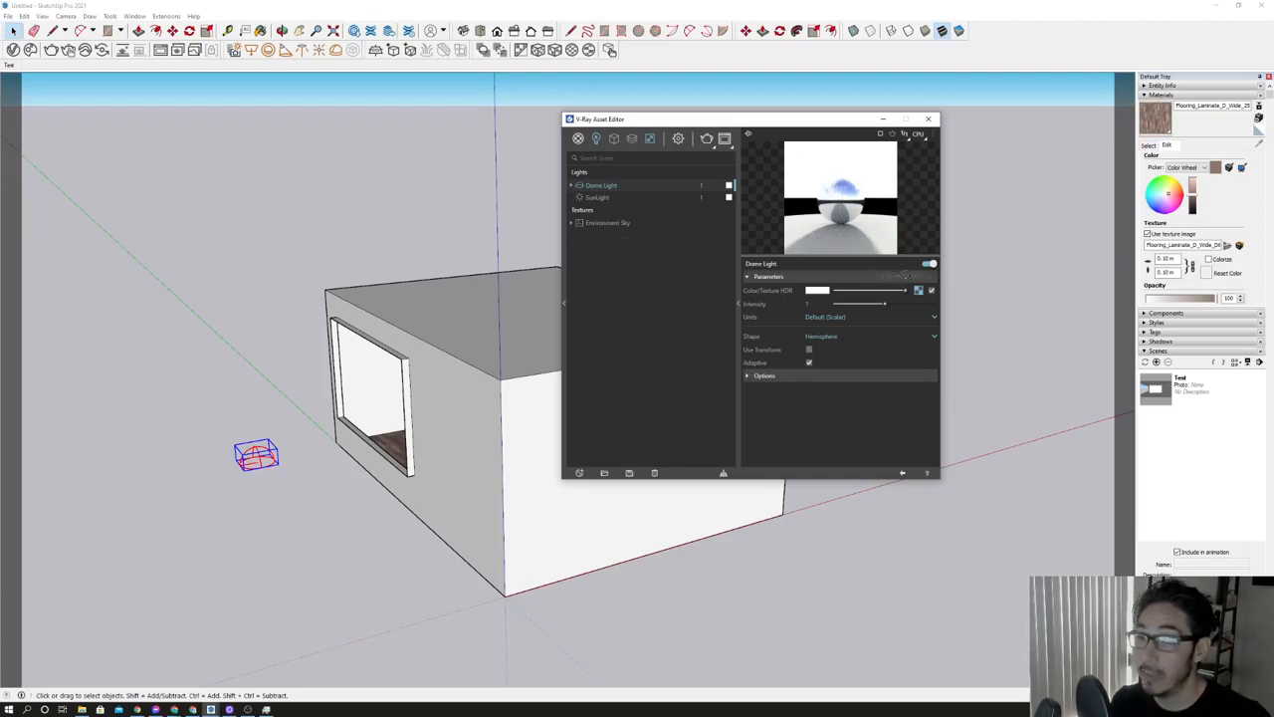
pyautogui.moveTo(920, 293); pyautogui.dragTo(919, 292)
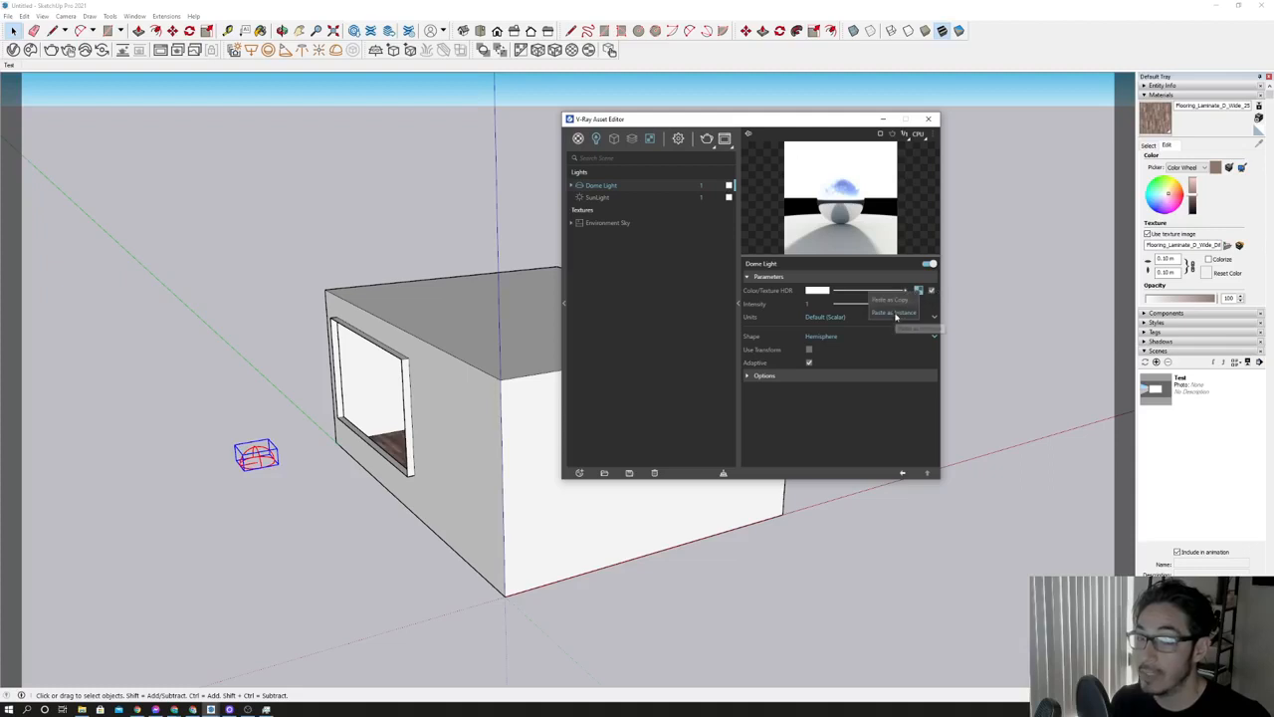
pyautogui.click(896, 316)
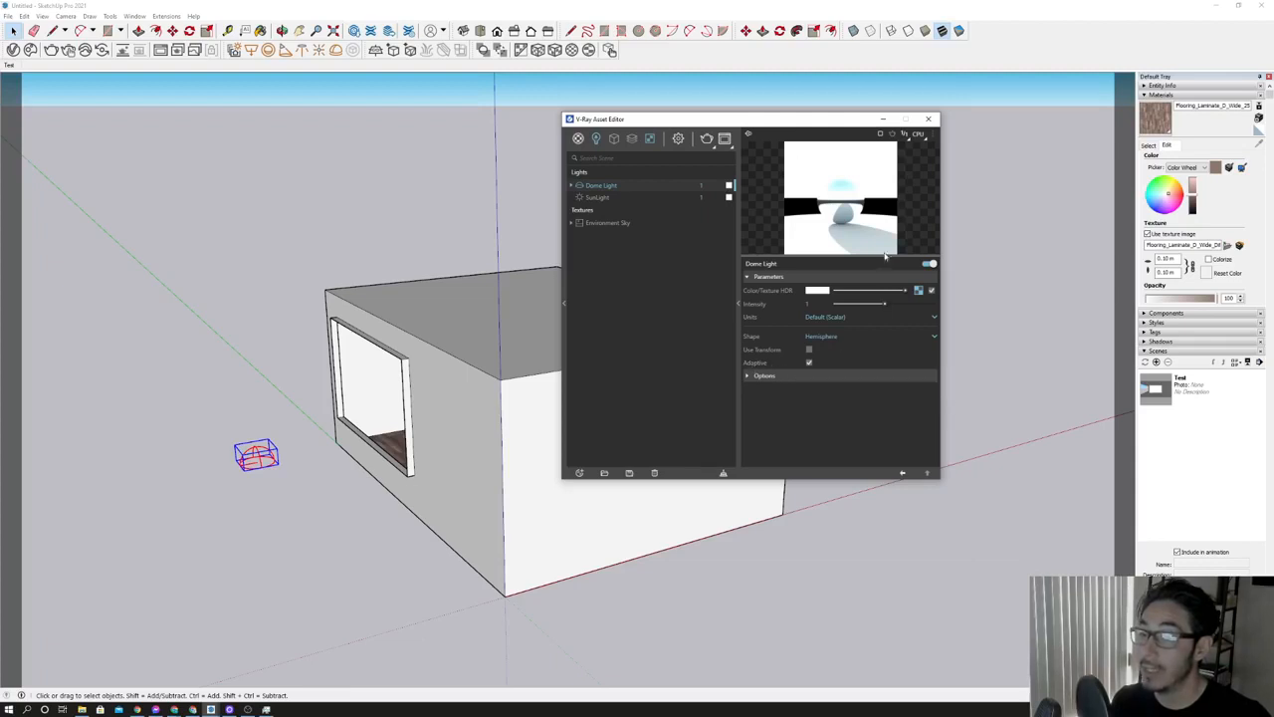
# Minimize the V-Ray Asset Editor, return to the Test scene and bring up the V-Ray frame buffer.
pyautogui.click(883, 119)
pyautogui.click(10, 65)
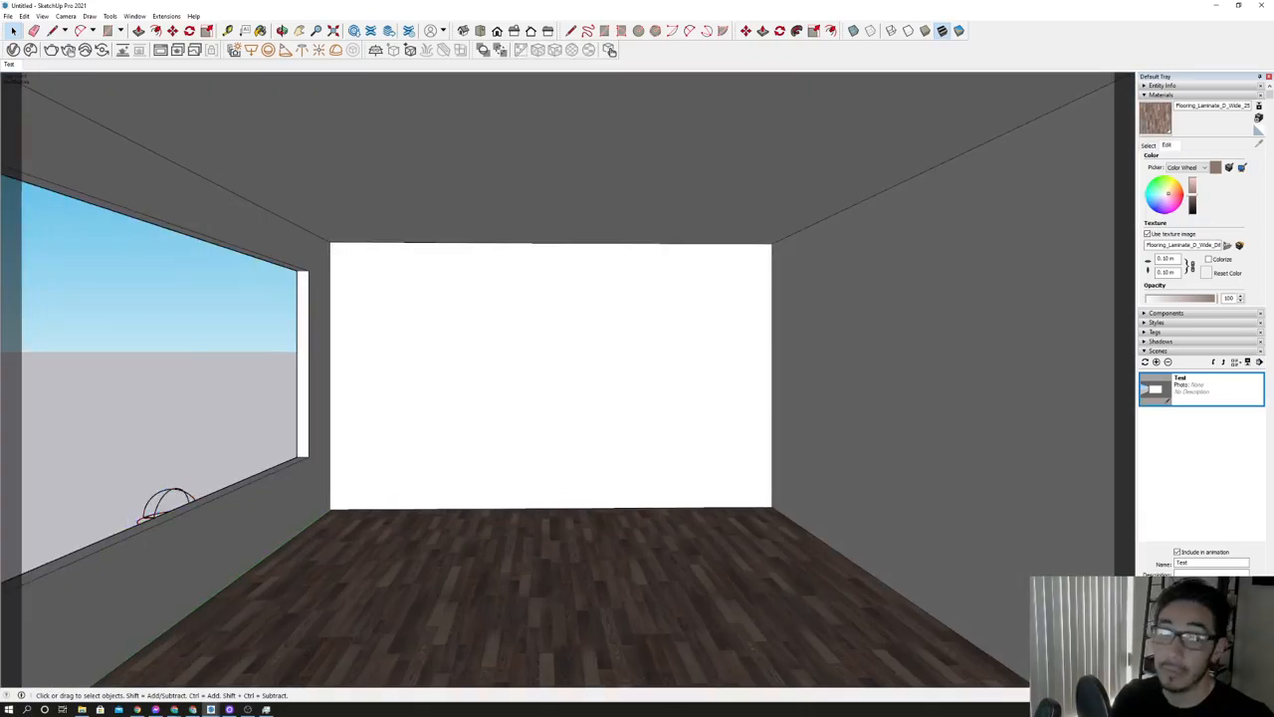
pyautogui.click(160, 50)
pyautogui.moveTo(299, 143); pyautogui.dragTo(407, 86)
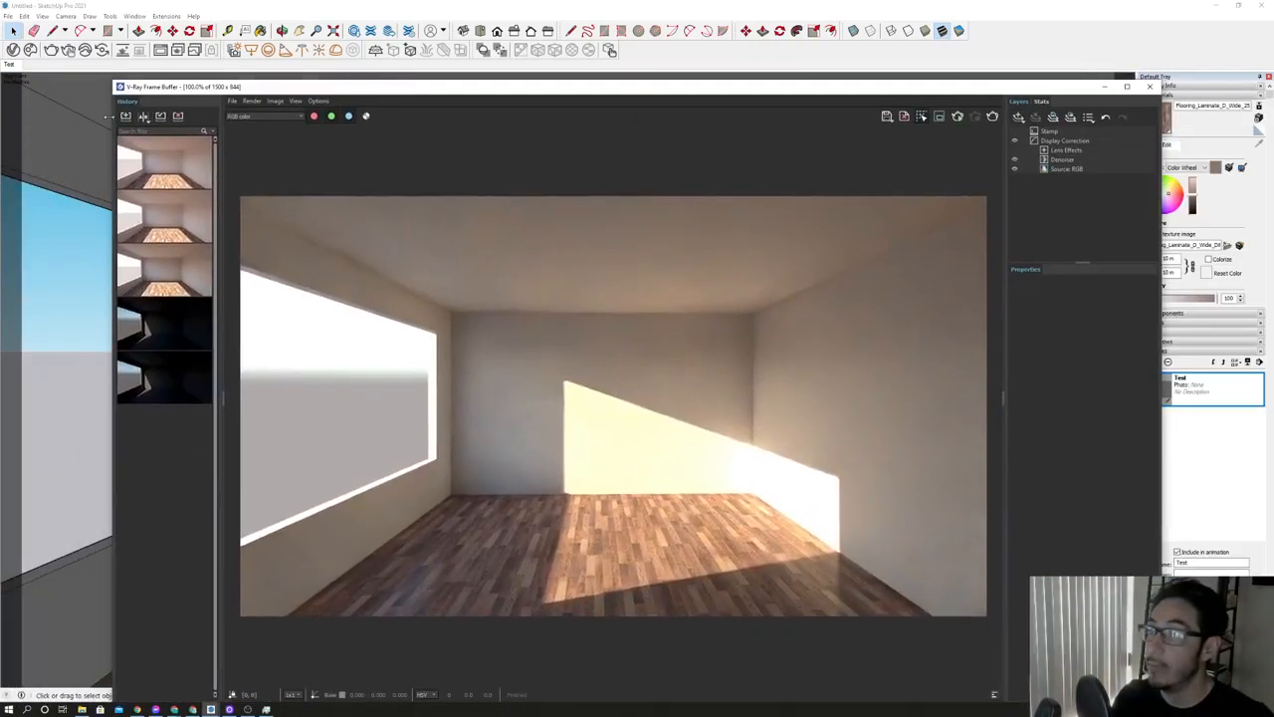
# Check the render settings in the V-Ray Asset Editor and start a production render of the room.
pyautogui.click(13, 49)
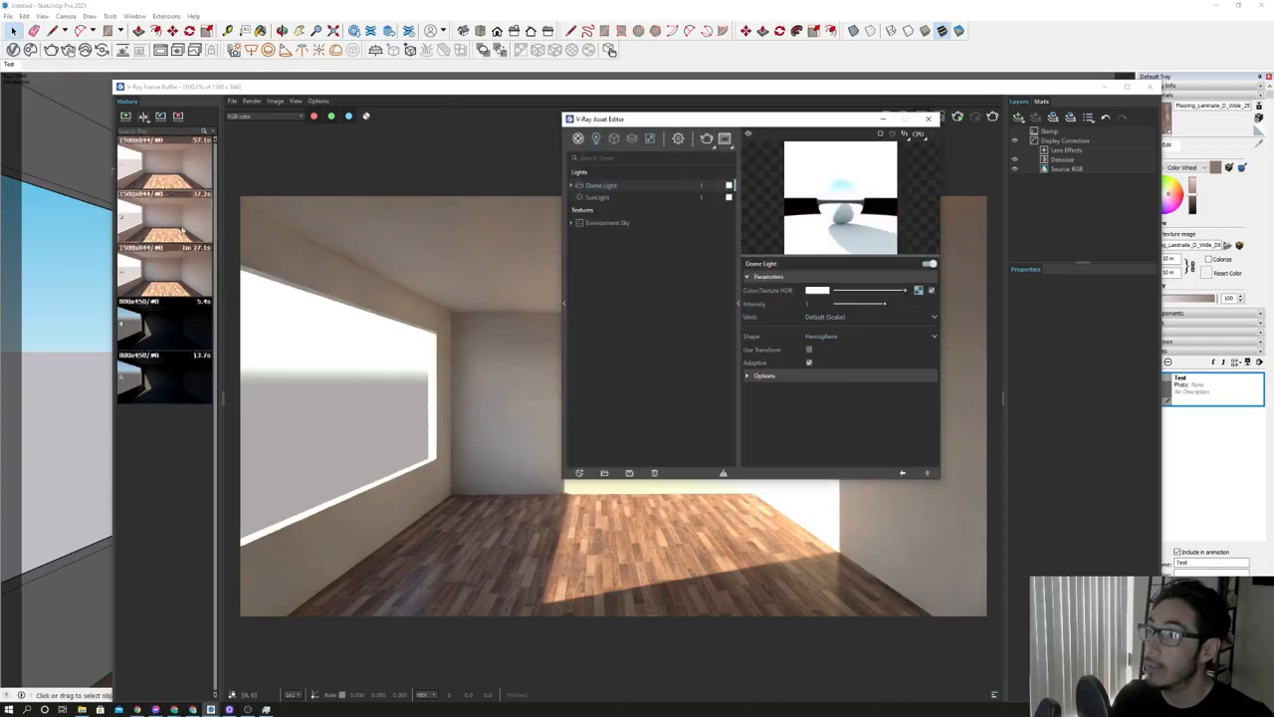
pyautogui.click(680, 141)
pyautogui.moveTo(740, 286); pyautogui.dragTo(734, 154)
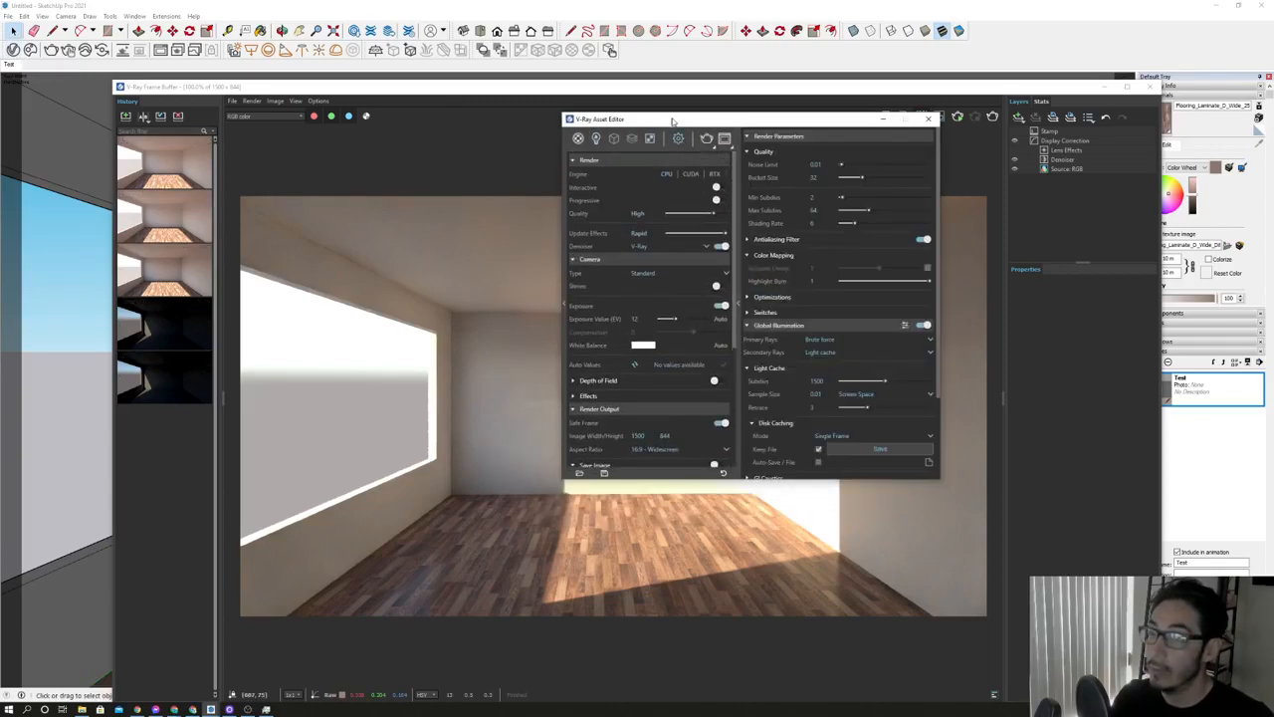
pyautogui.moveTo(675, 119); pyautogui.dragTo(429, 119)
pyautogui.click(461, 139)
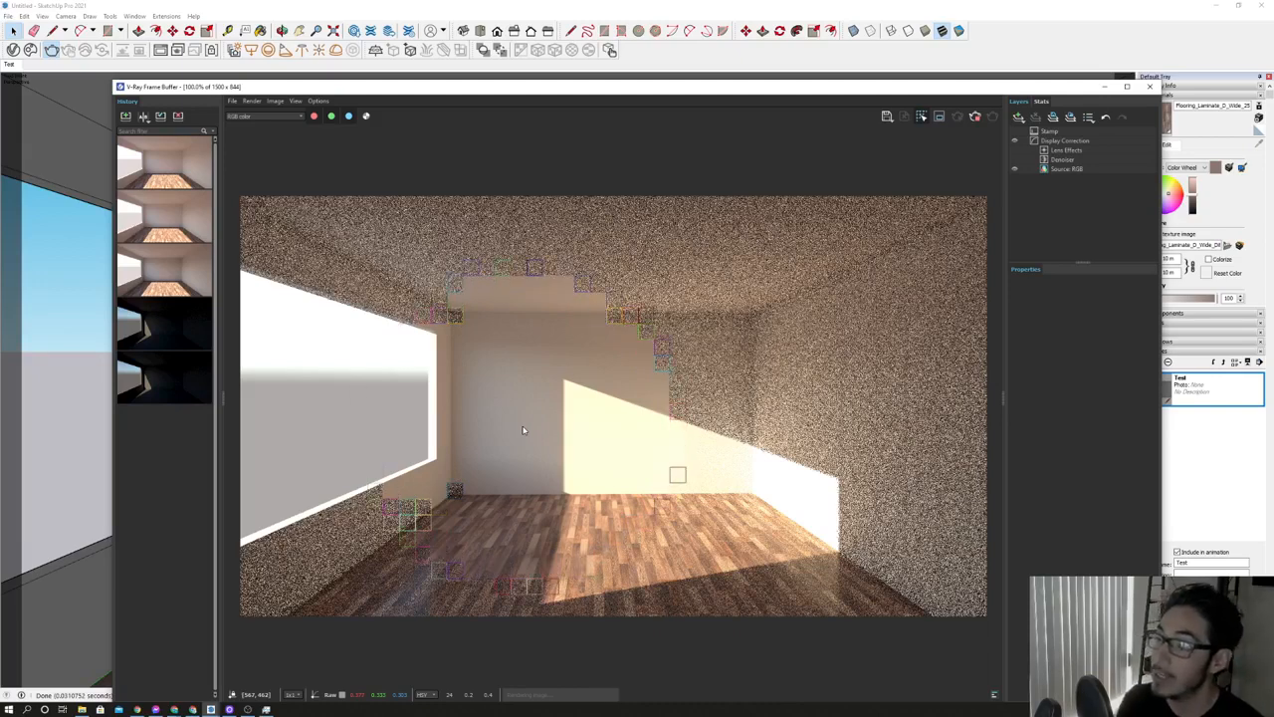
# Review the dome light's parameters during the render and save the finished image to the frame buffer history.
pyautogui.click(13, 49)
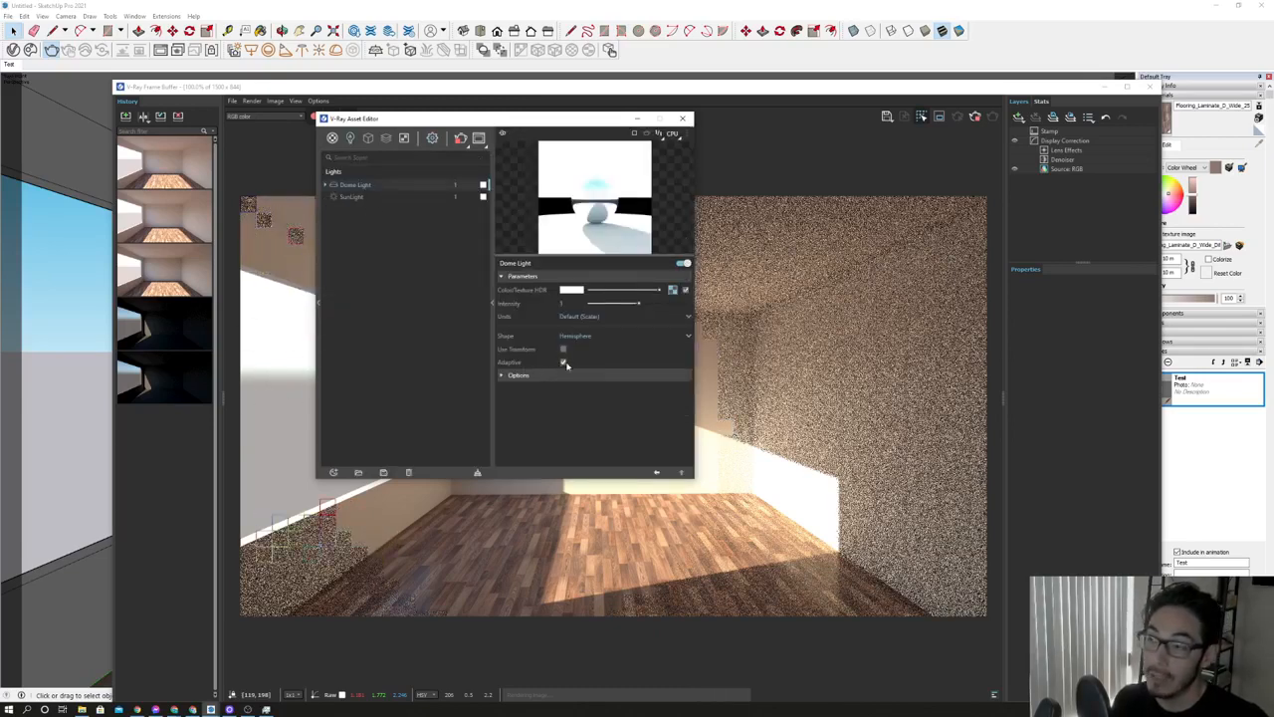
pyautogui.click(637, 118)
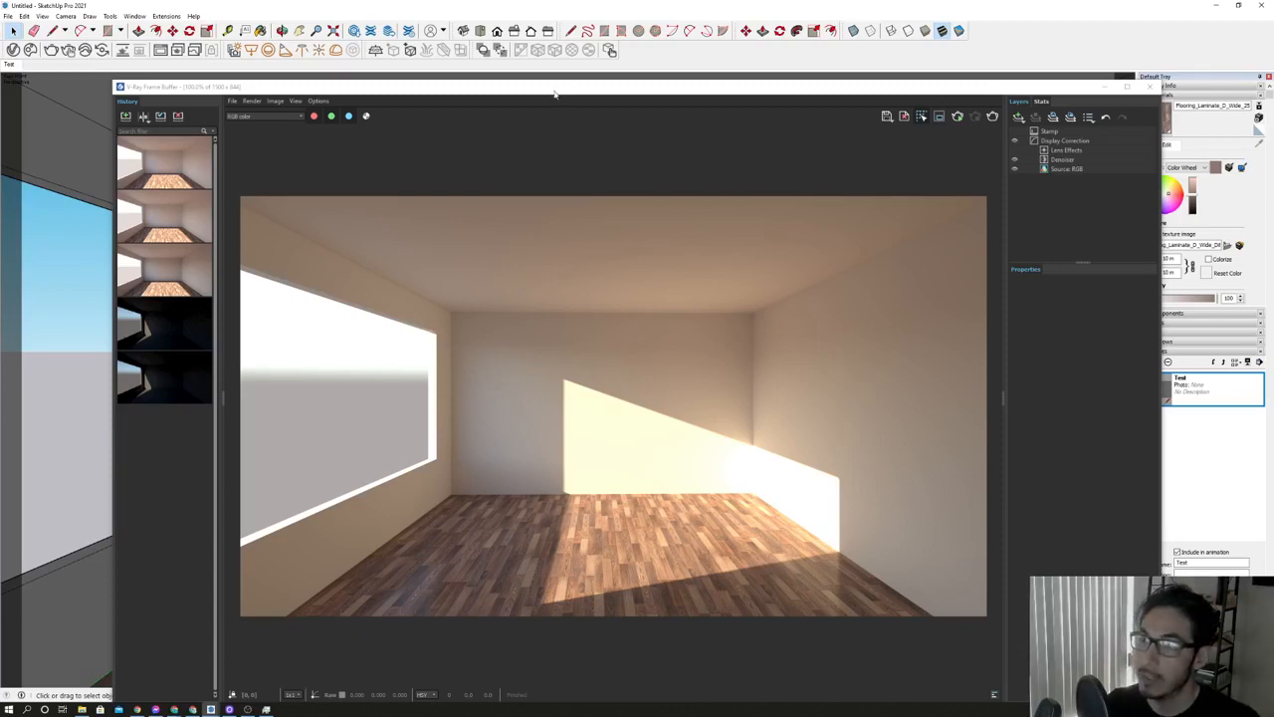
pyautogui.moveTo(554, 94); pyautogui.dragTo(605, 81)
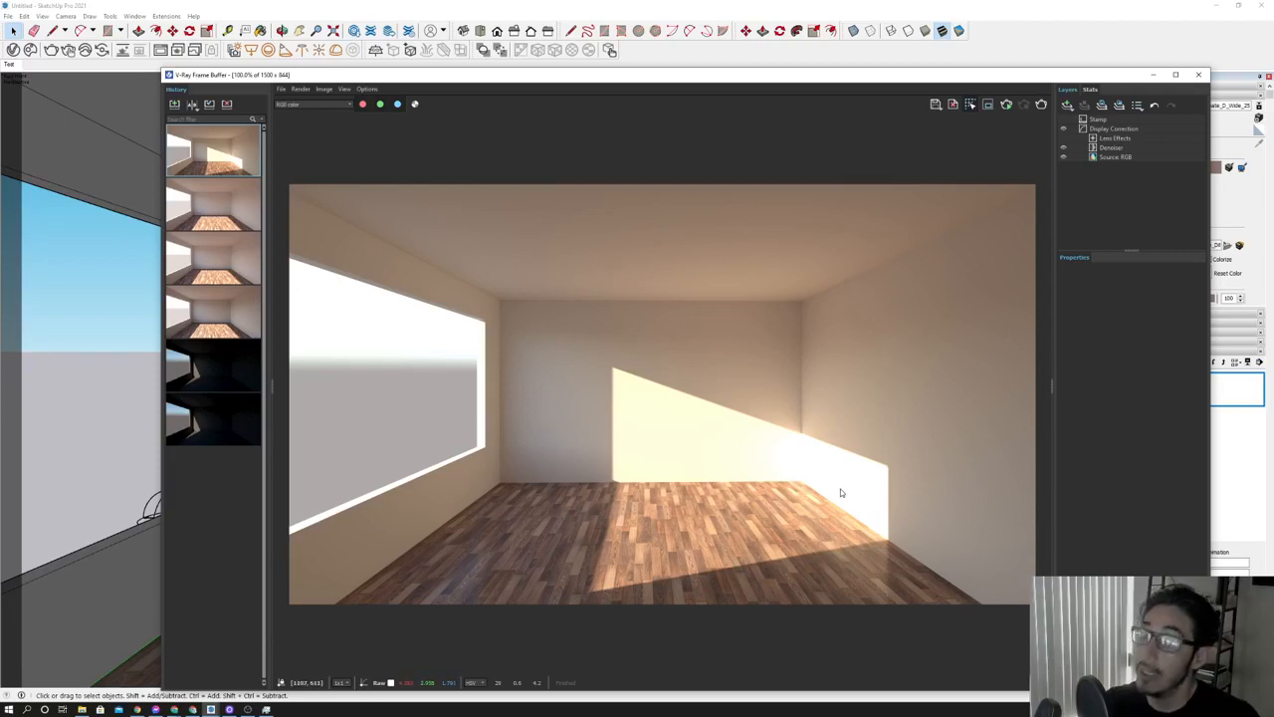
# Examine the finished render up close where the sunlight patch crosses the back corner of the room.
pyautogui.scroll(1, 841, 489)
pyautogui.scroll(1, 841, 492)
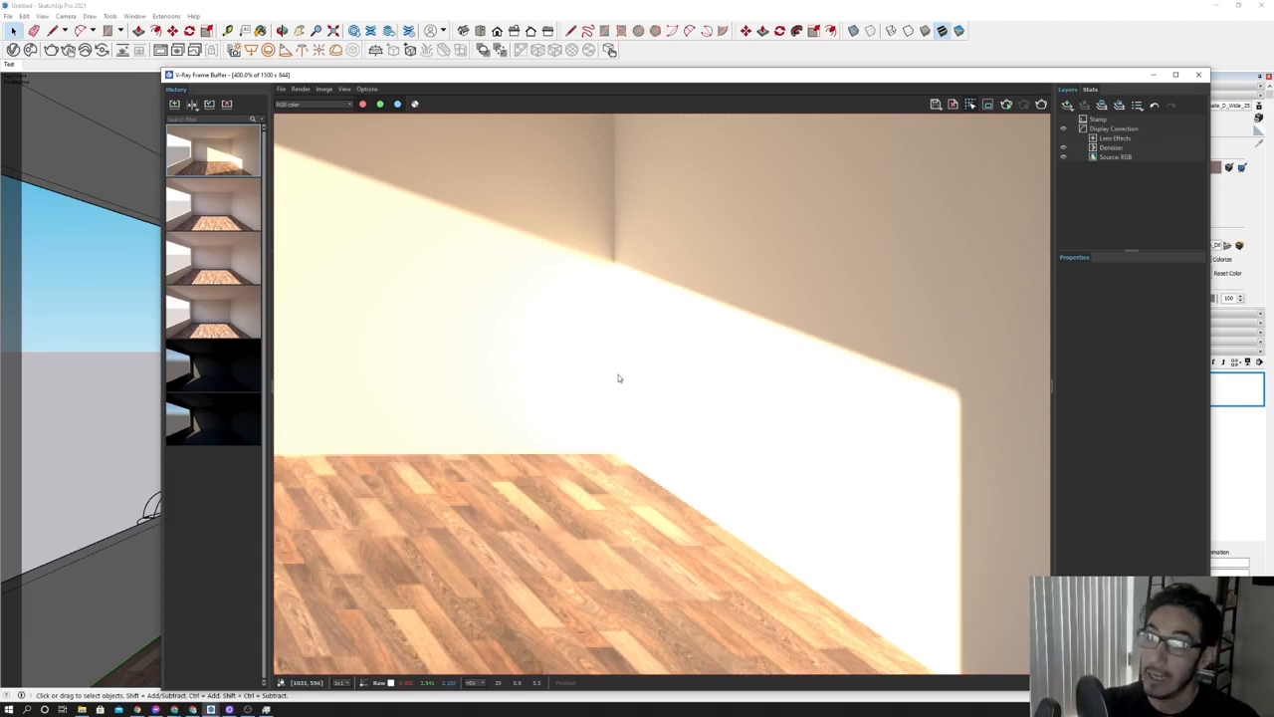
pyautogui.scroll(-1, 619, 378)
pyautogui.scroll(1, 619, 378)
pyautogui.scroll(-1, 648, 284)
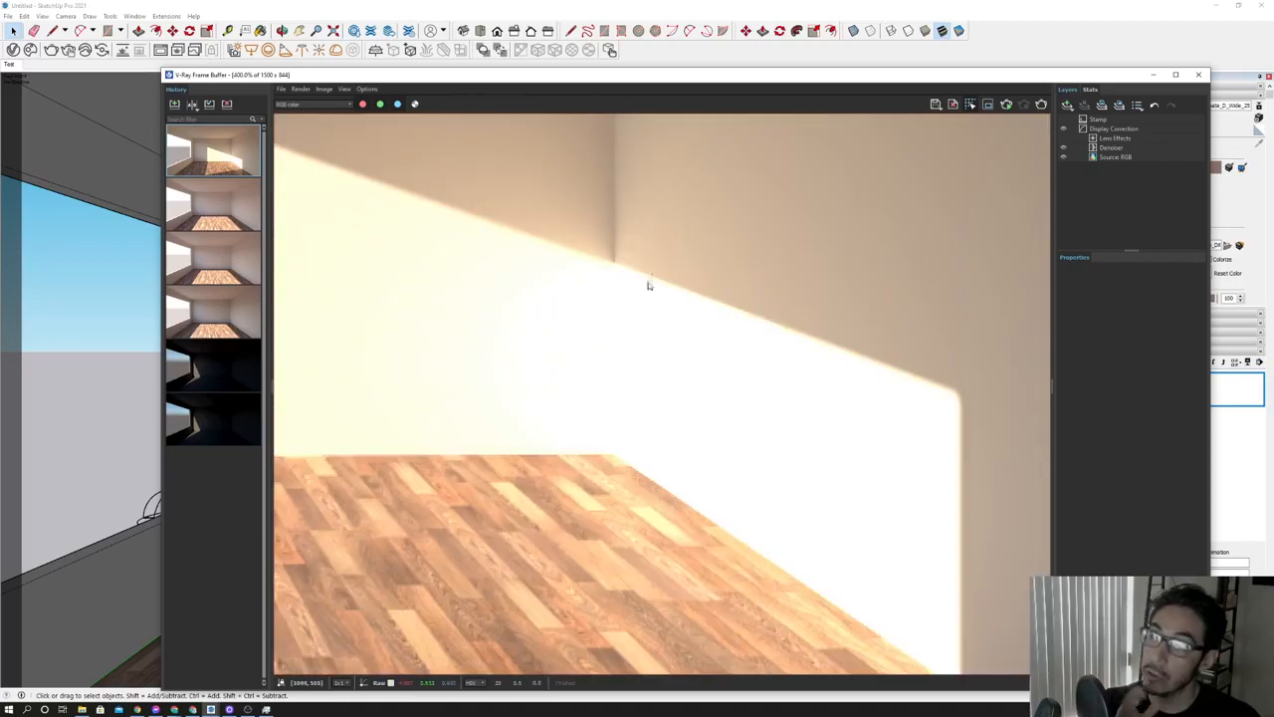
pyautogui.scroll(1, 651, 369)
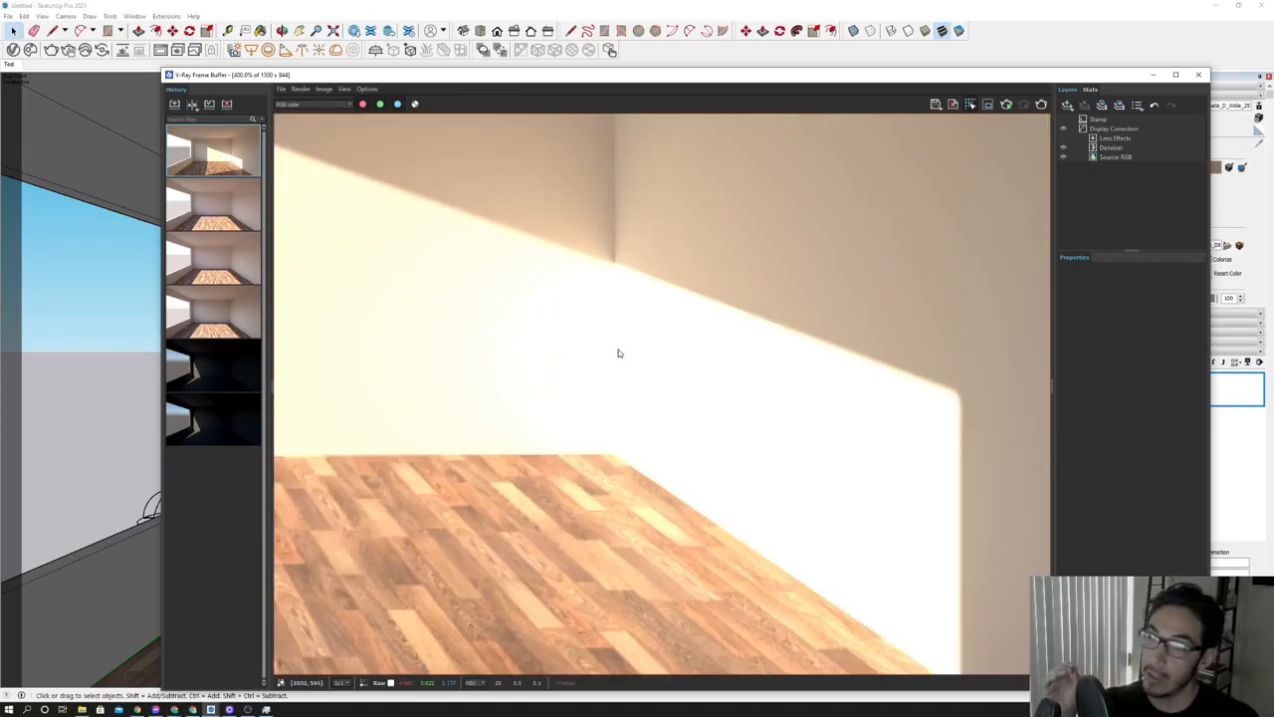
pyautogui.scroll(5, 638, 268)
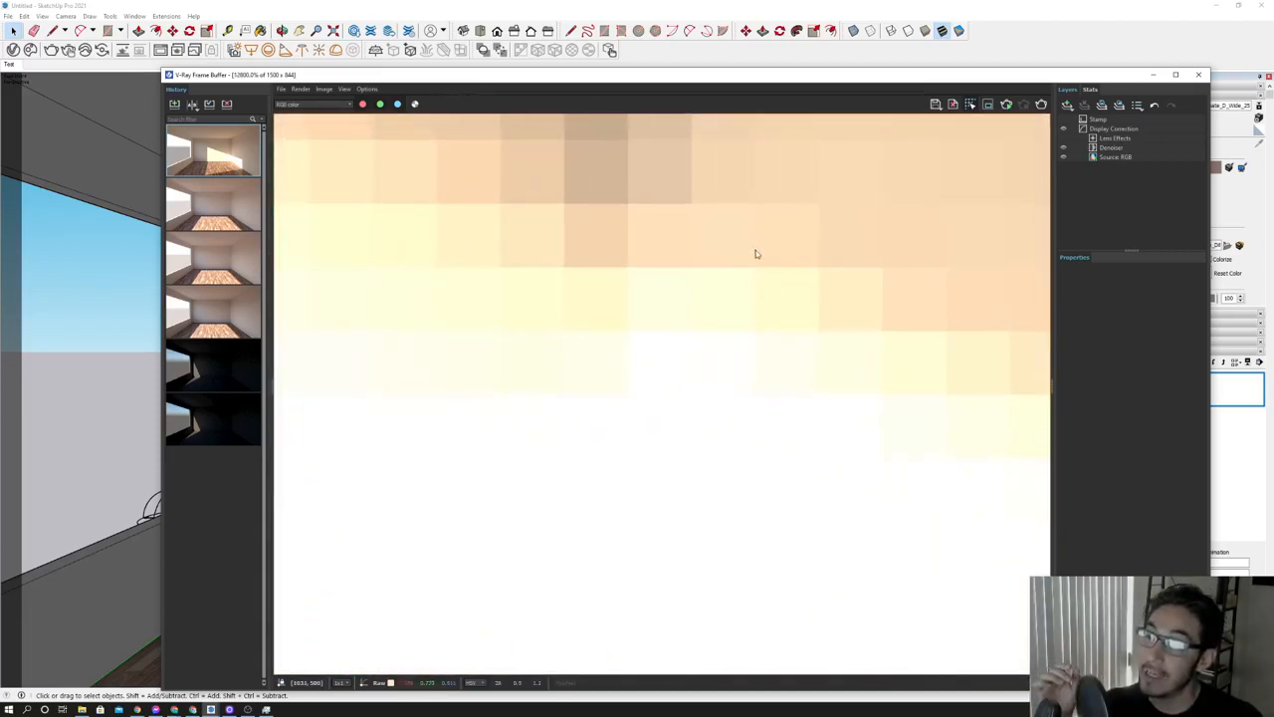
pyautogui.moveTo(756, 250); pyautogui.dragTo(717, 281, button='middle')
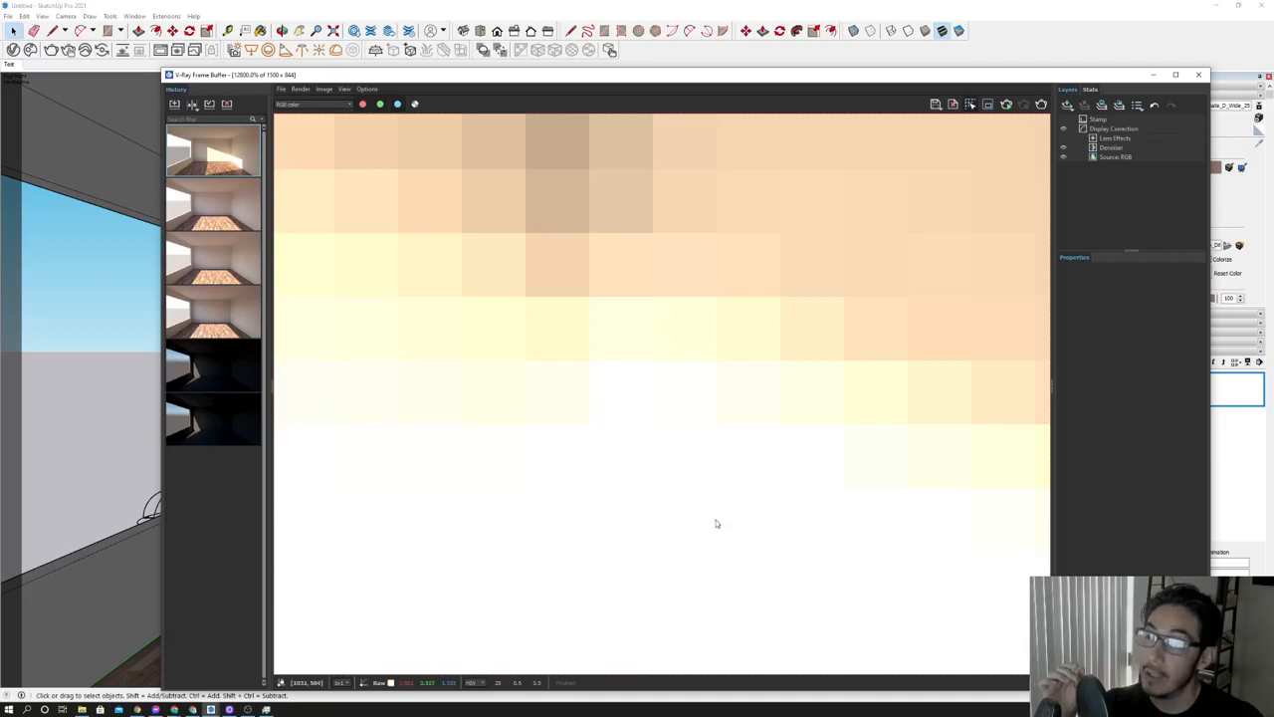
pyautogui.moveTo(716, 523); pyautogui.dragTo(754, 233, button='middle')
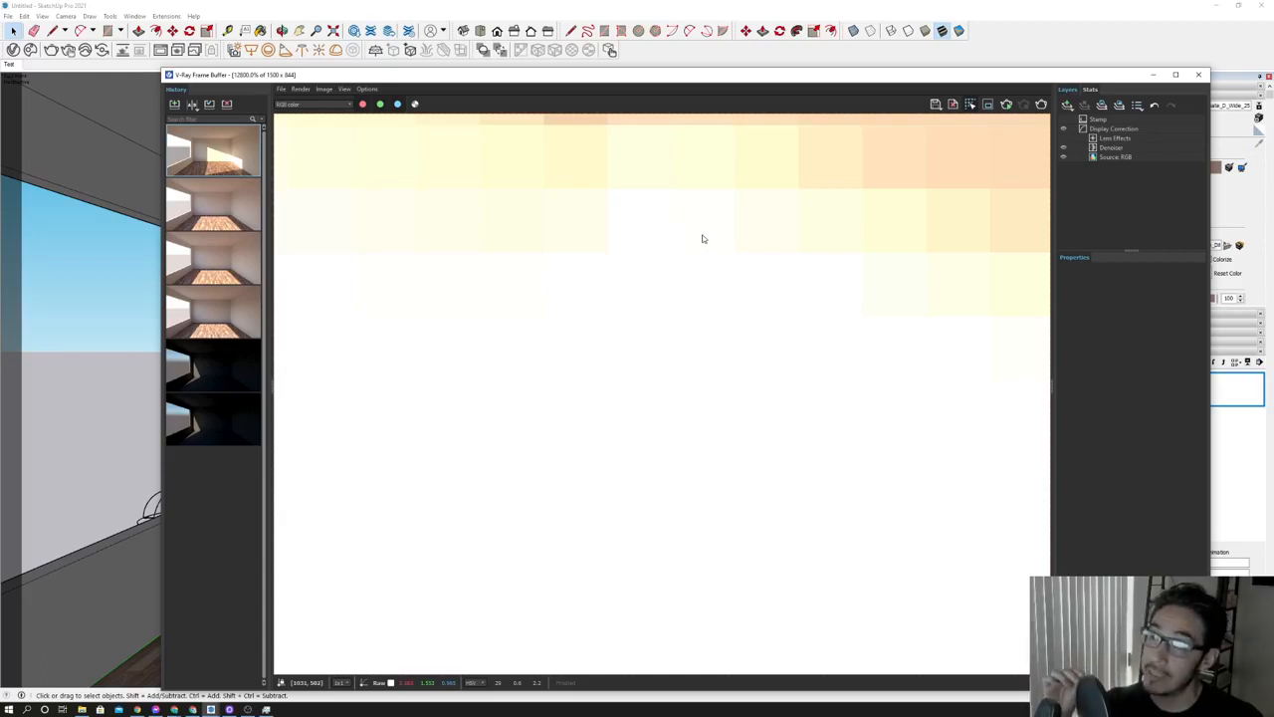
pyautogui.scroll(-6, 677, 303)
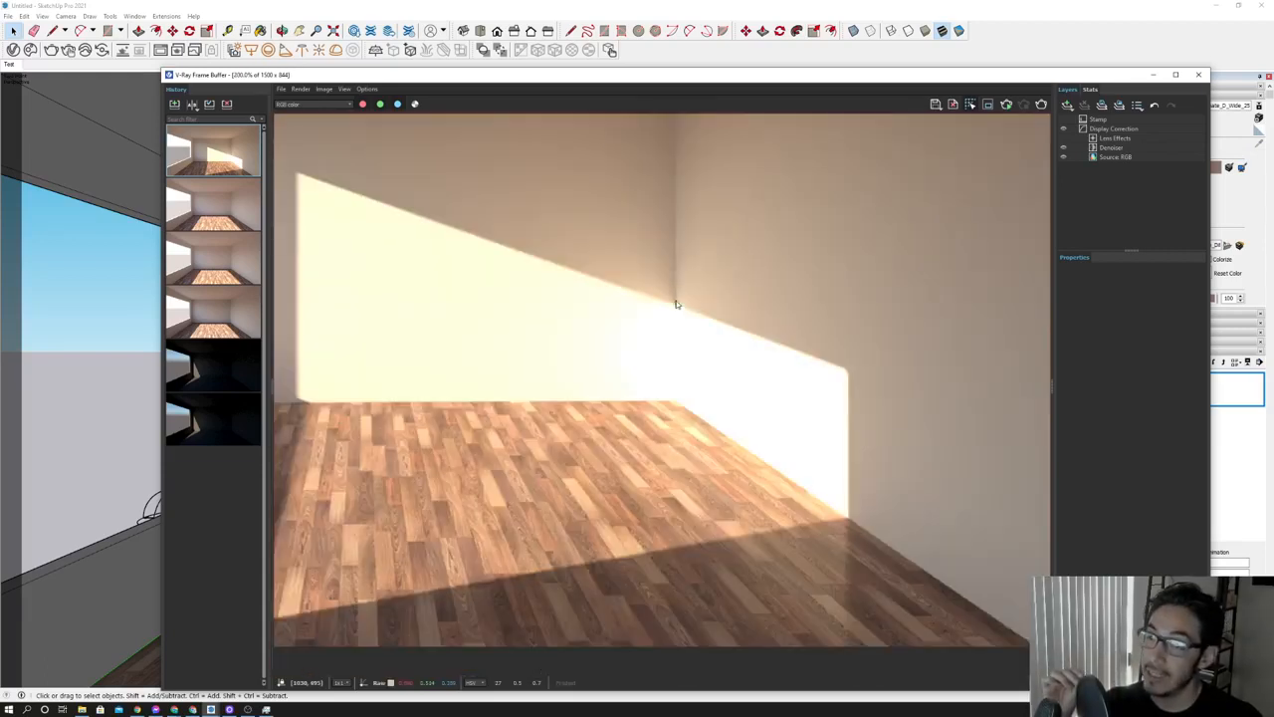
pyautogui.moveTo(908, 548); pyautogui.dragTo(705, 385, button='middle')
pyautogui.moveTo(513, 315); pyautogui.dragTo(666, 421, button='middle')
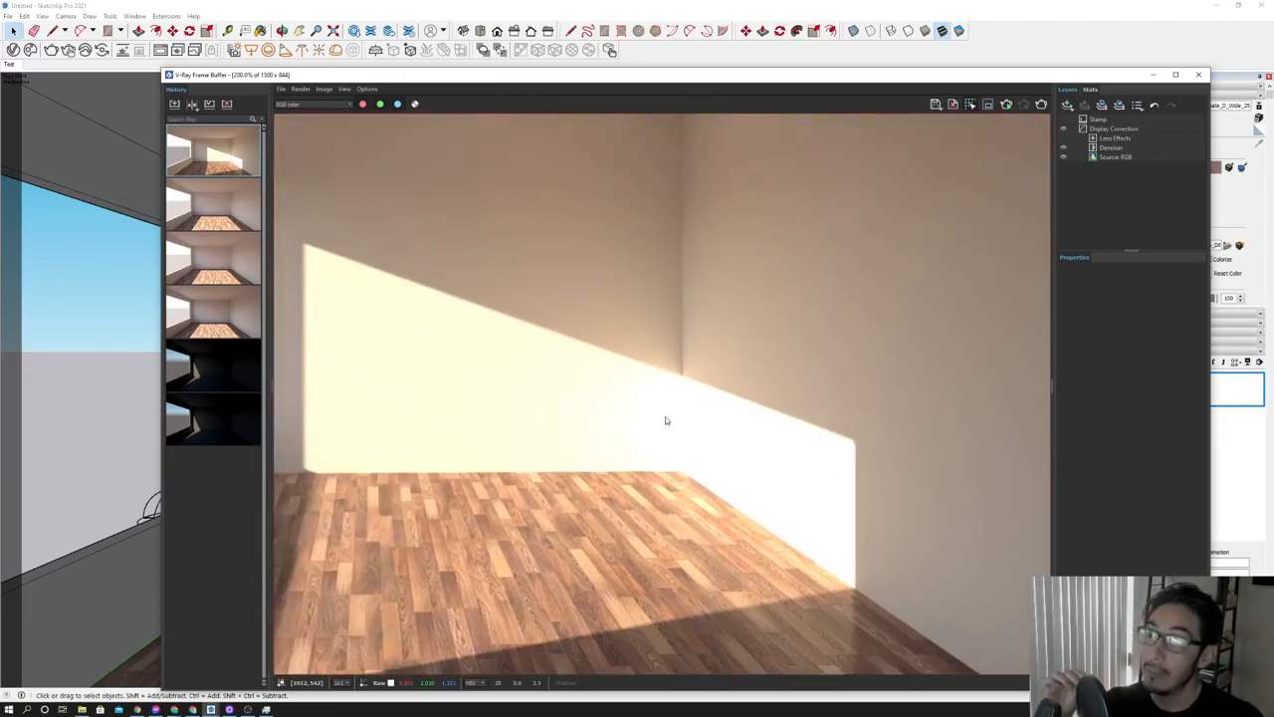
pyautogui.scroll(1, 713, 420)
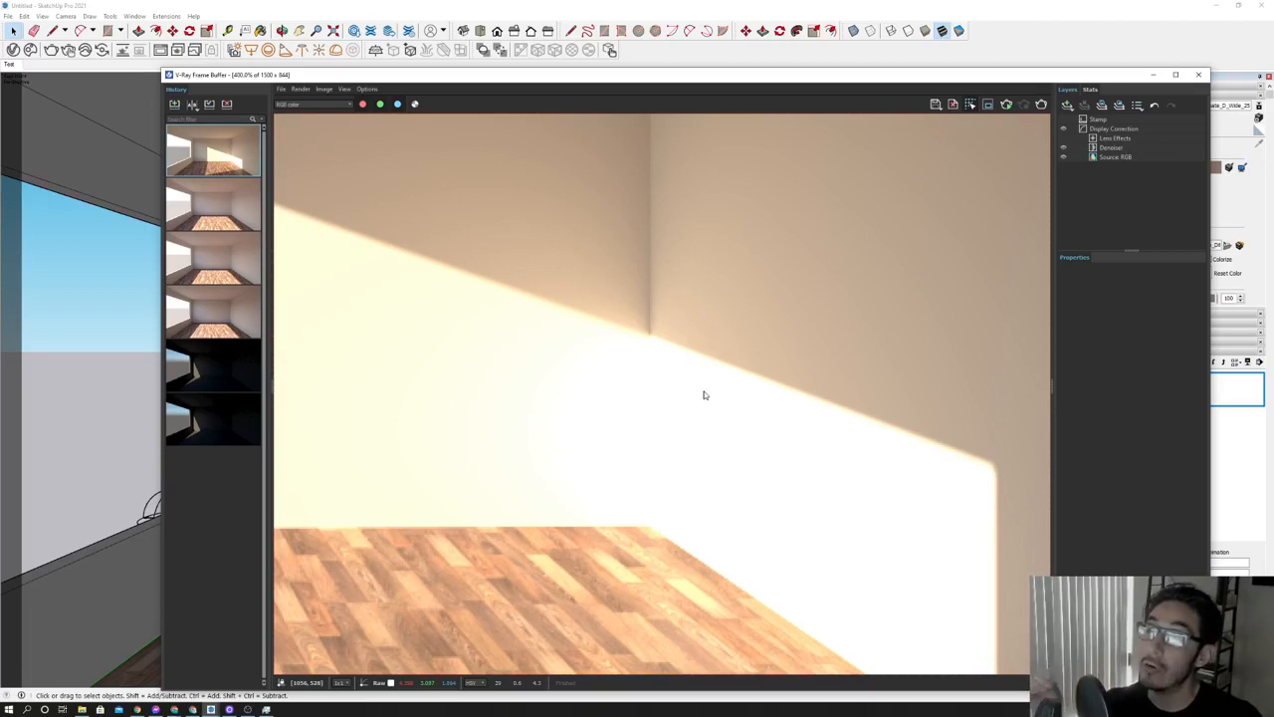
pyautogui.scroll(1, 660, 416)
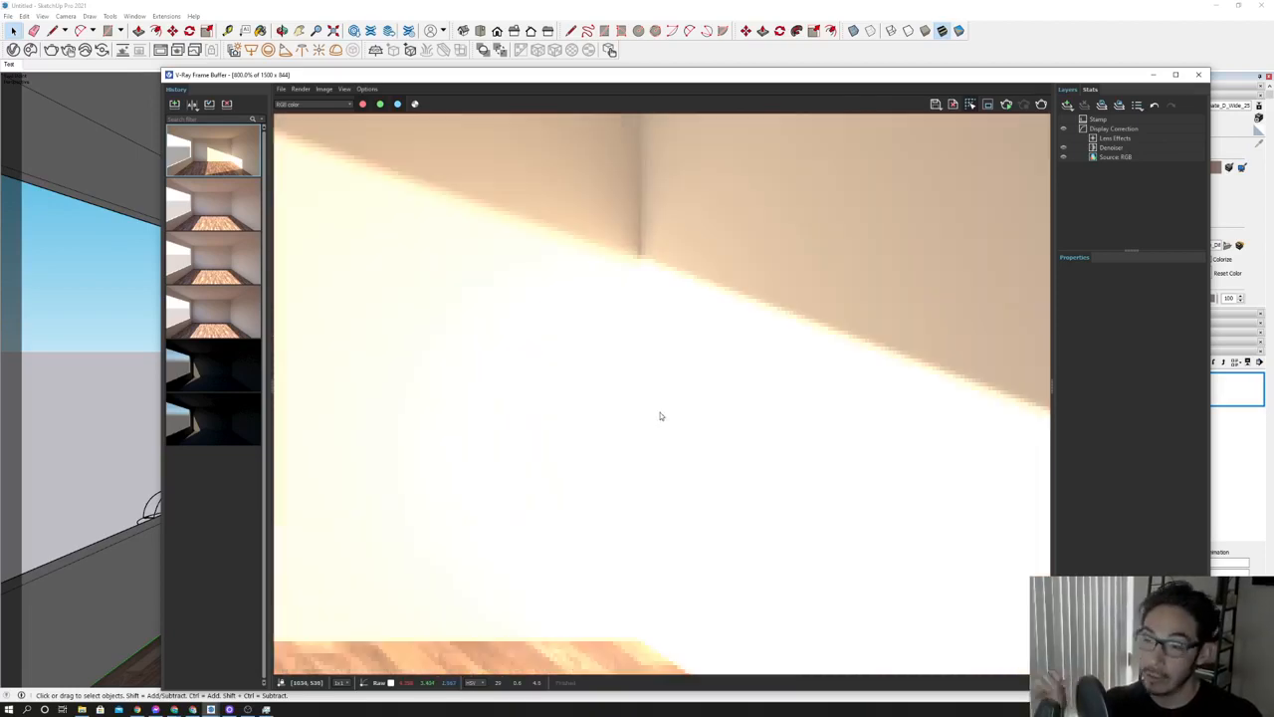
pyautogui.moveTo(663, 384); pyautogui.dragTo(699, 393, button='middle')
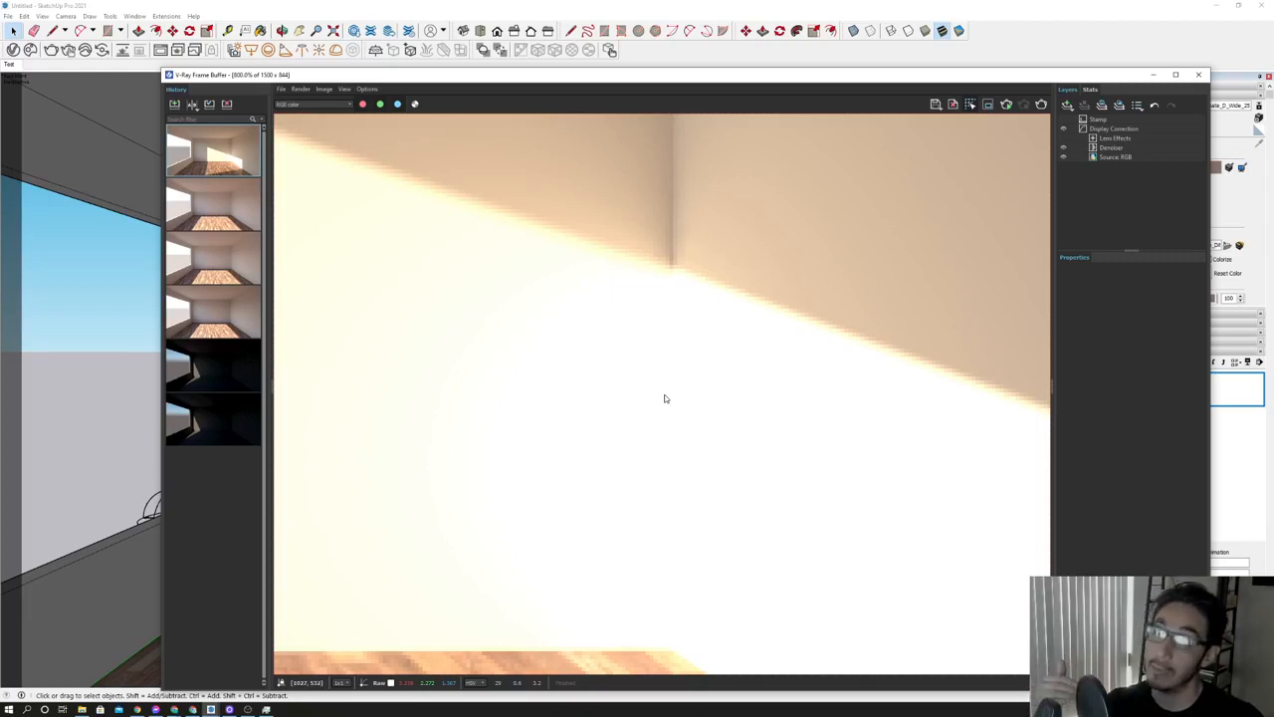
pyautogui.moveTo(687, 390); pyautogui.dragTo(699, 416, button='middle')
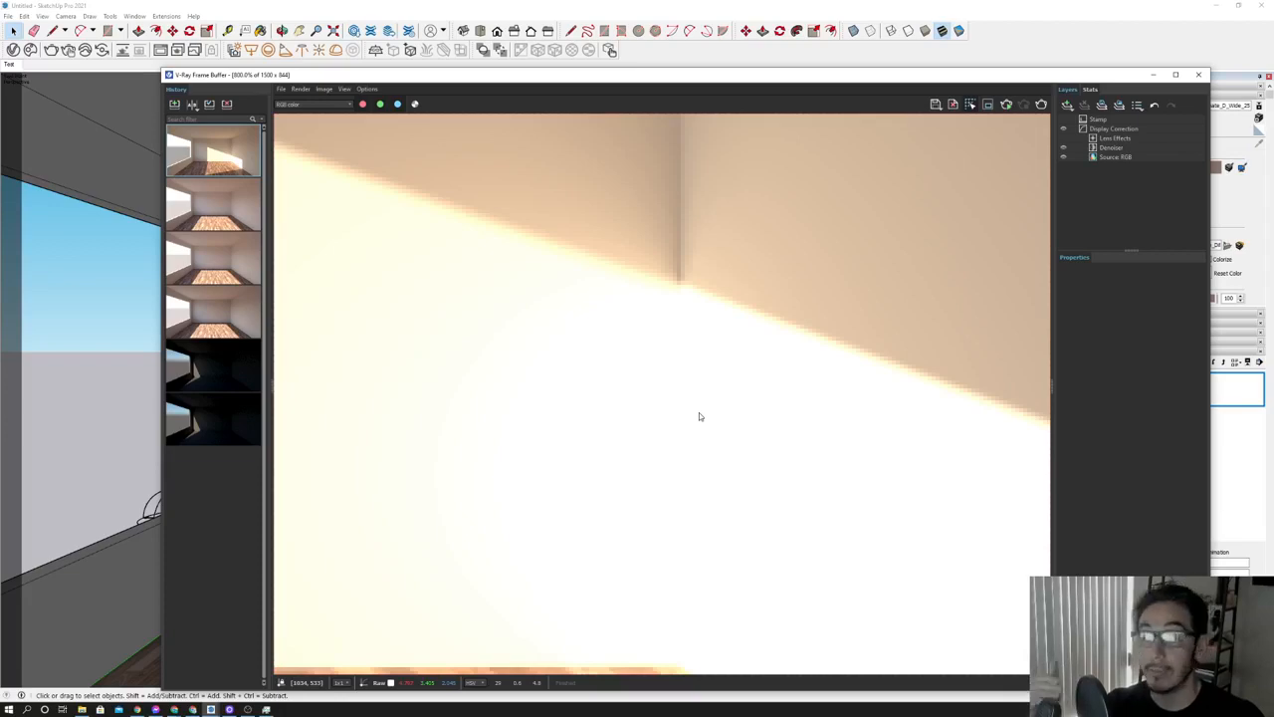
pyautogui.scroll(-3, 699, 416)
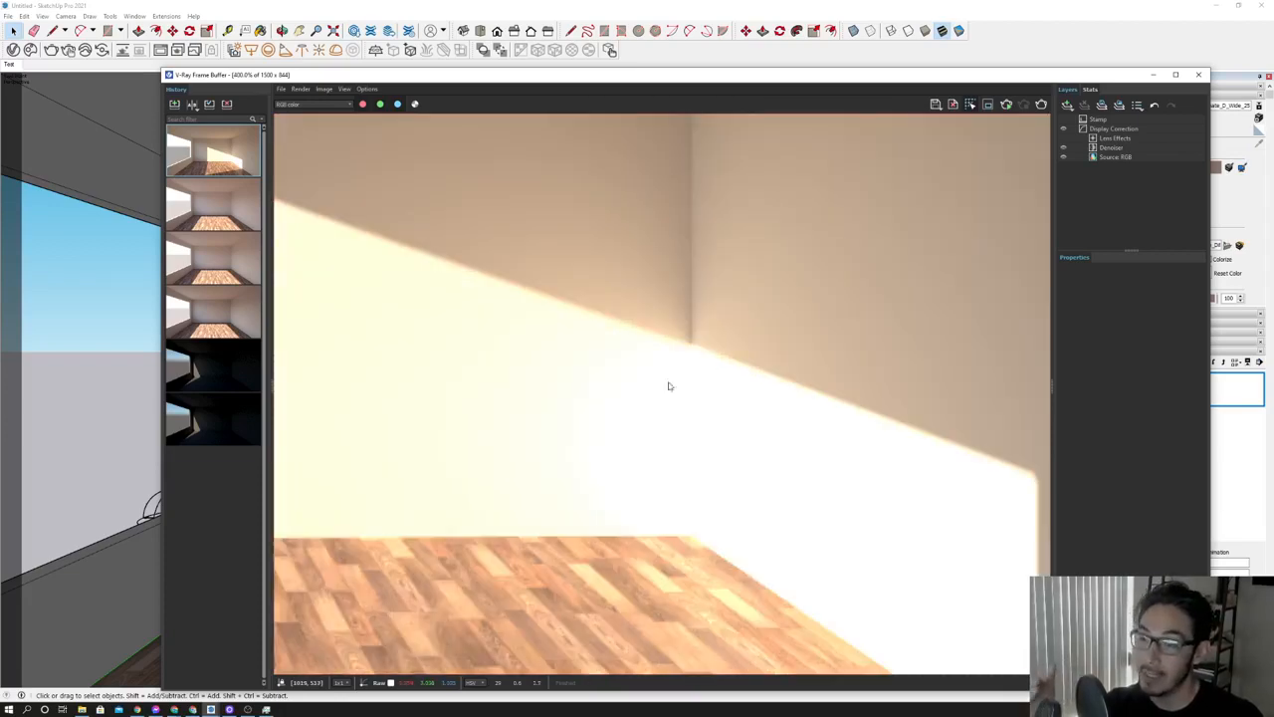
pyautogui.scroll(-3, 680, 390)
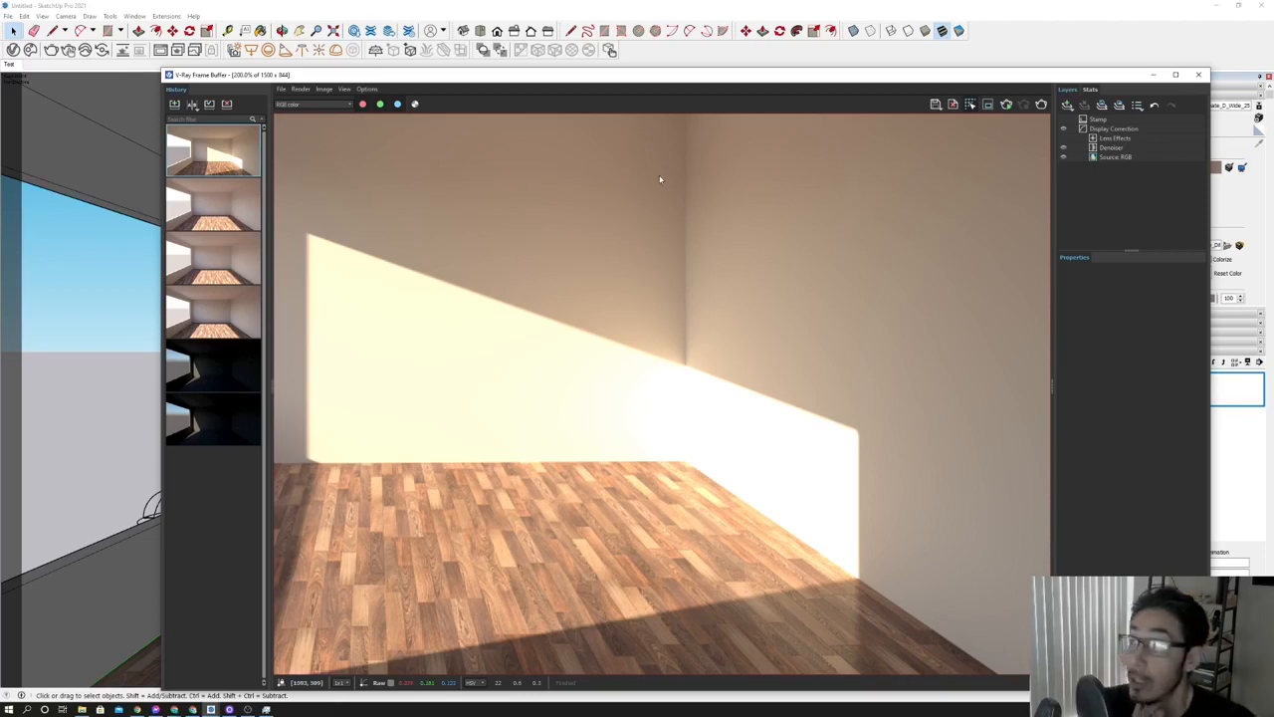
# Lower the render quality to Medium in the V-Ray render settings.
pyautogui.moveTo(487, 75); pyautogui.dragTo(542, 94)
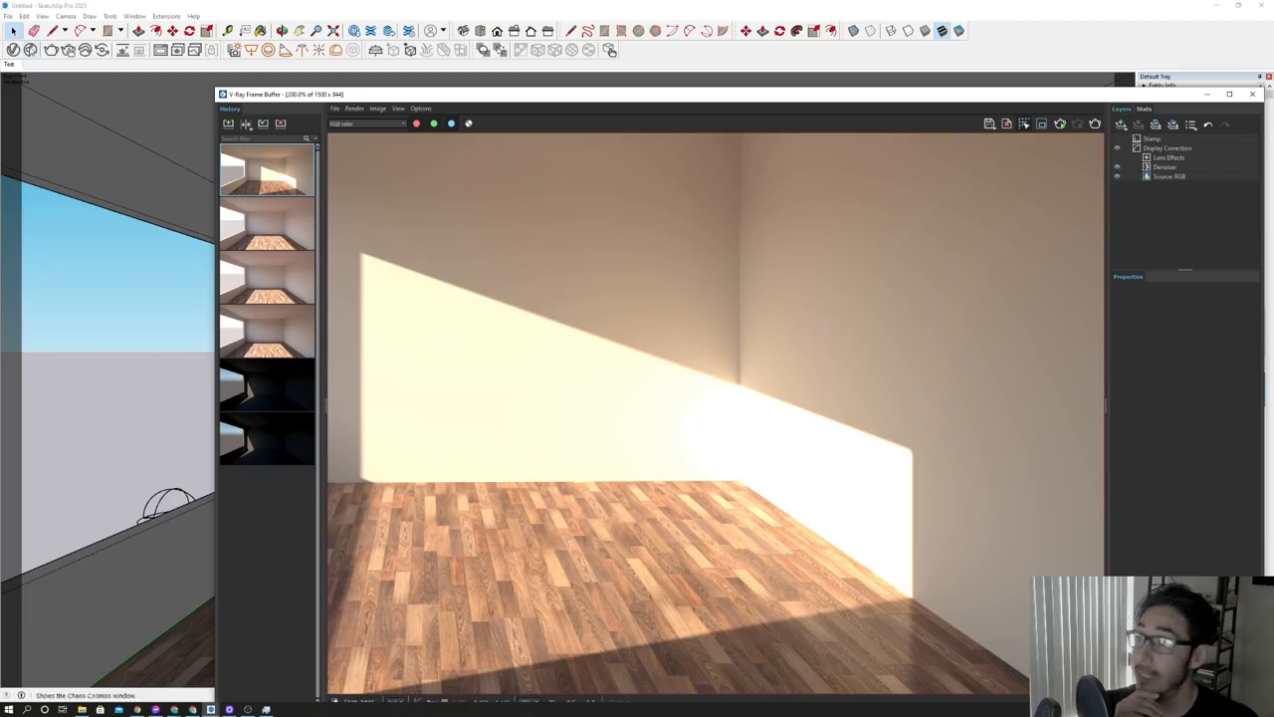
pyautogui.click(14, 50)
pyautogui.click(438, 139)
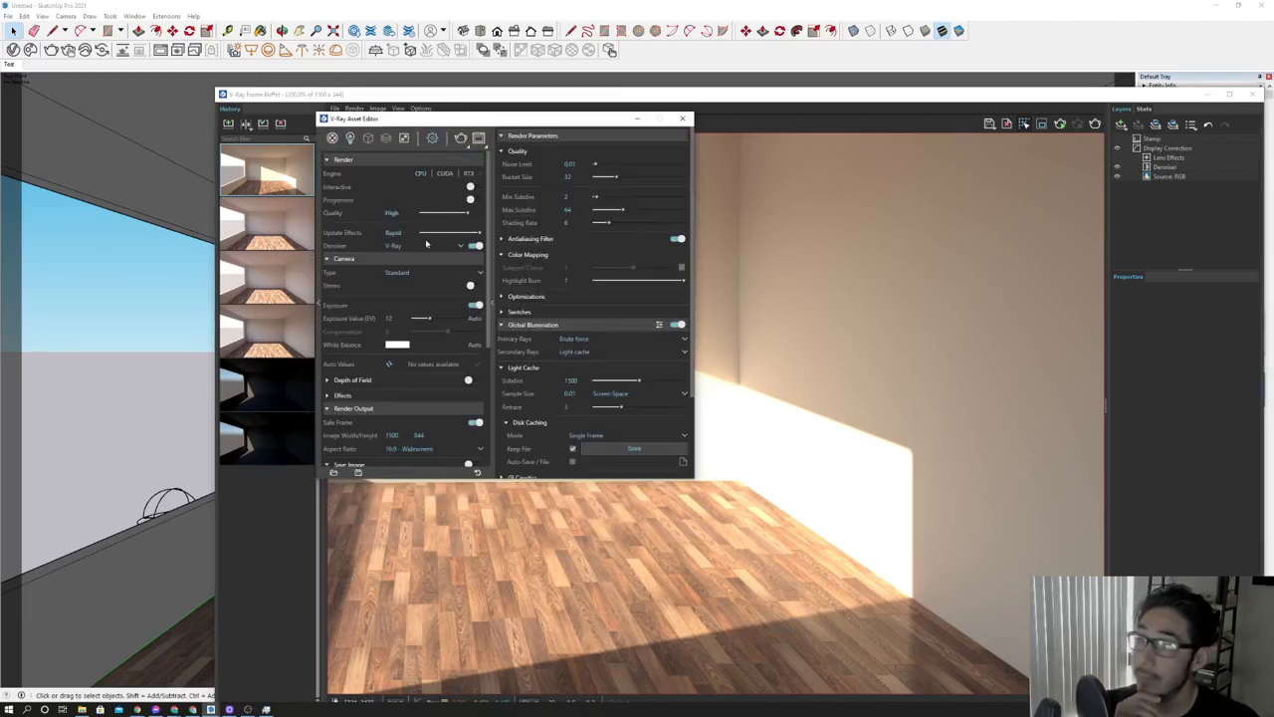
pyautogui.scroll(-1, 489, 297)
pyautogui.scroll(1, 490, 297)
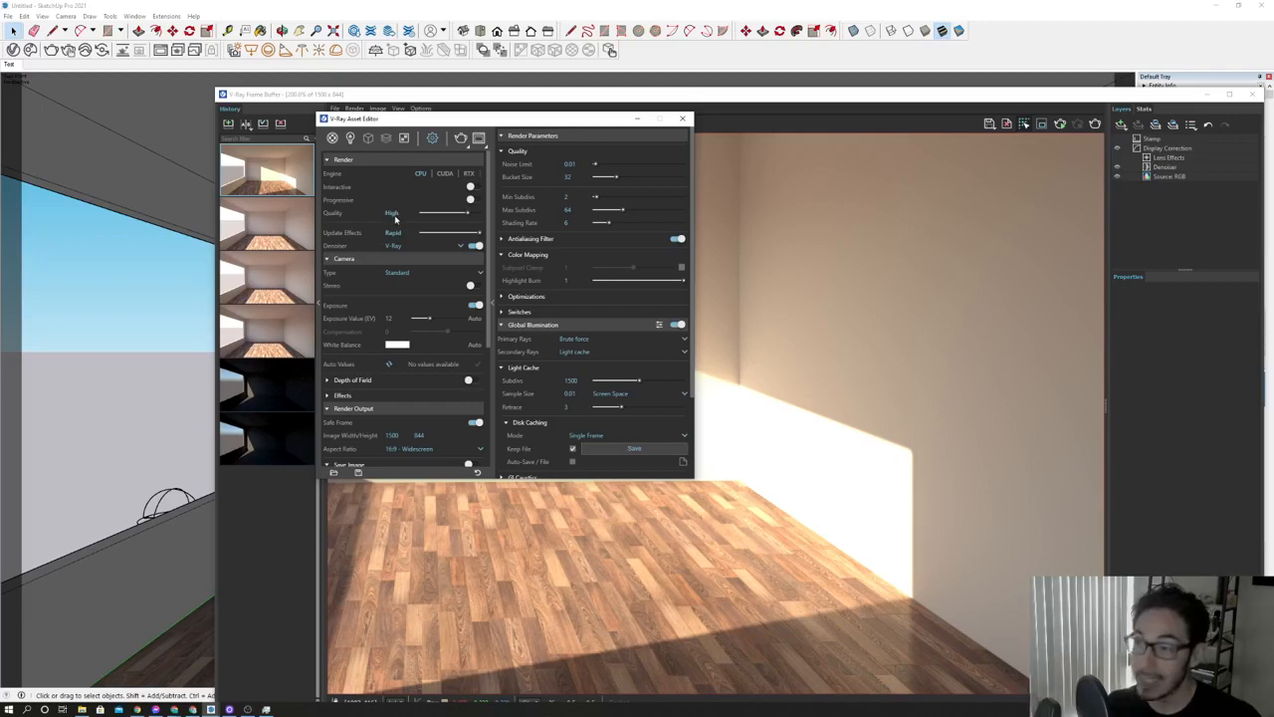
pyautogui.moveTo(467, 214); pyautogui.dragTo(446, 216)
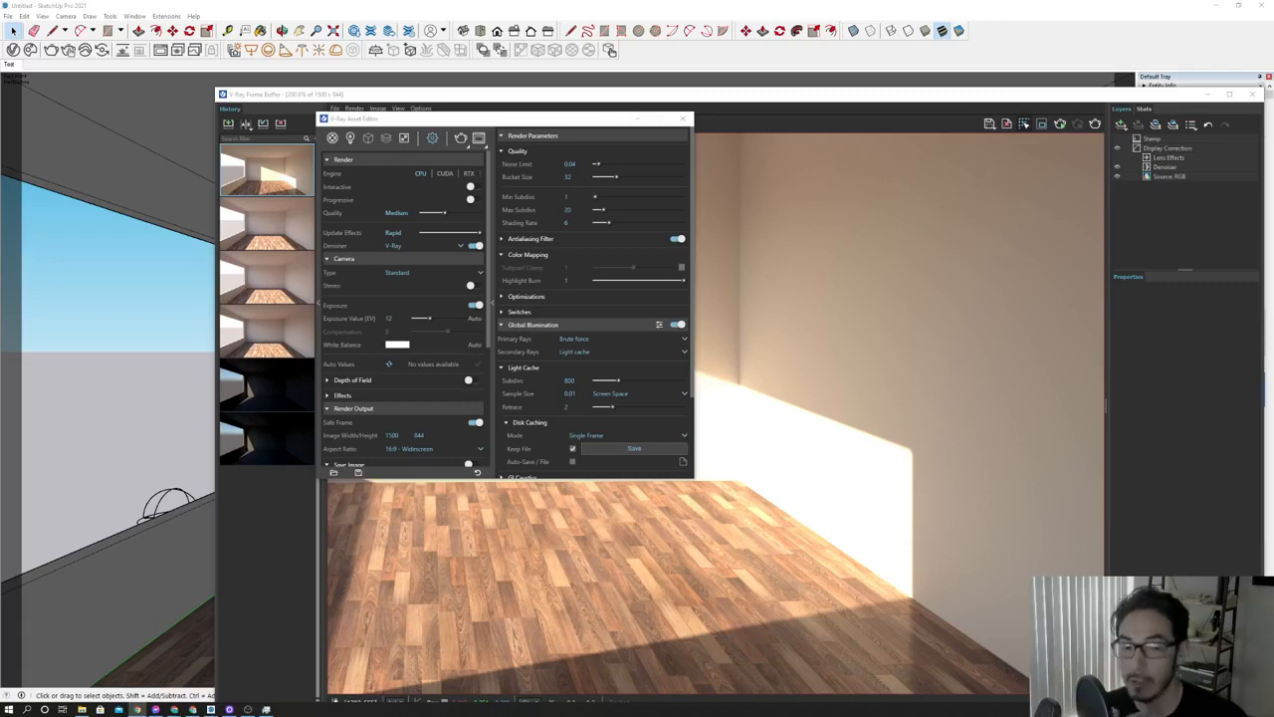
# Review the primary ray options and the disk caching section of the global illumination render settings.
pyautogui.click(605, 351)
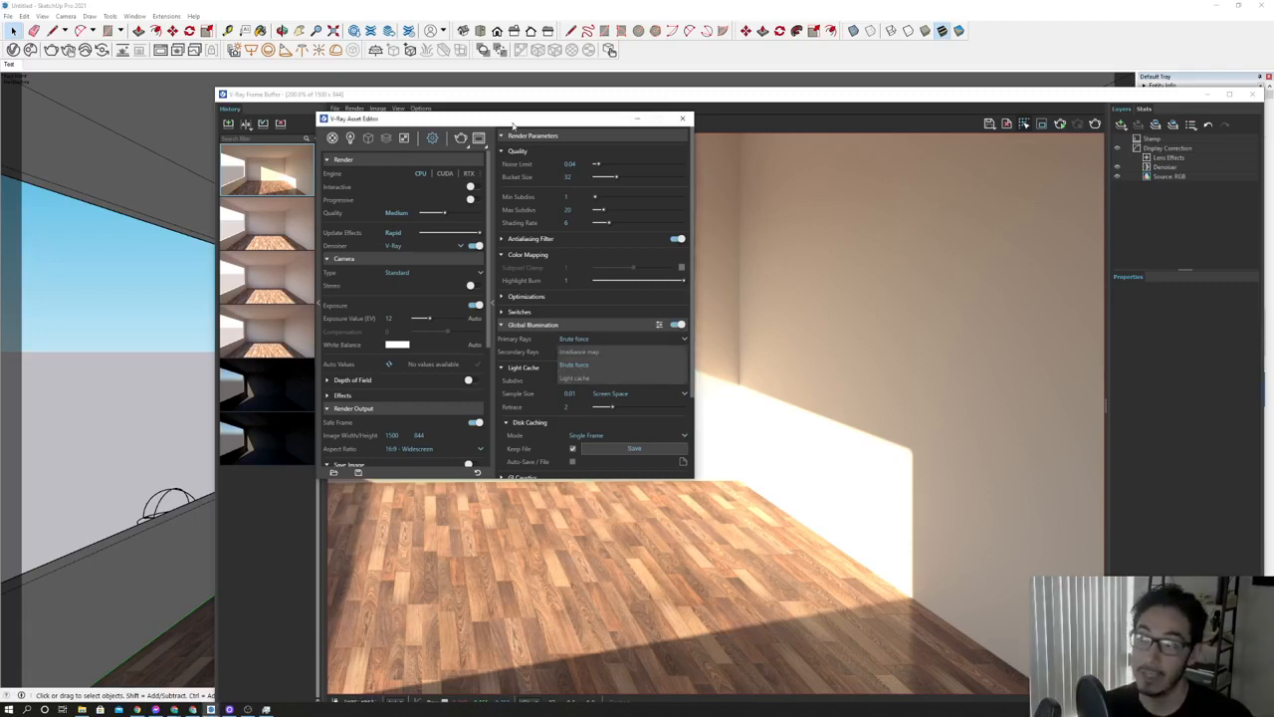
pyautogui.click(627, 379)
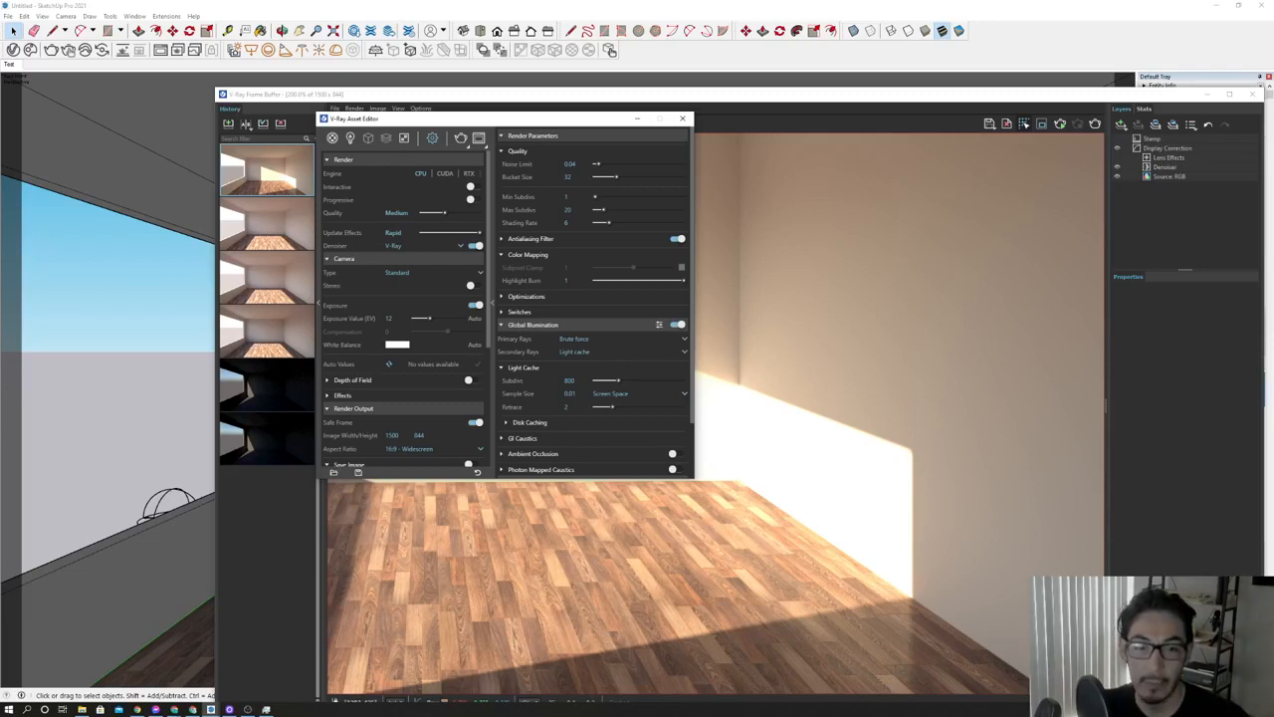
pyautogui.click(636, 121)
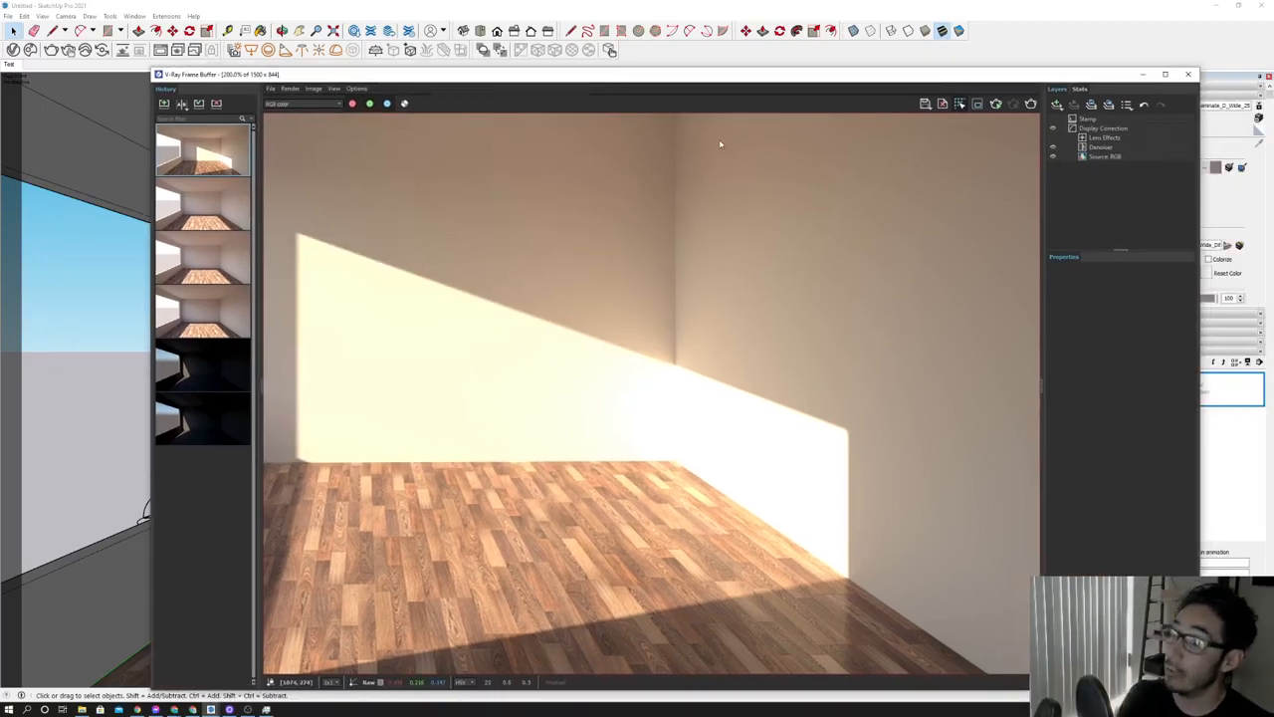
pyautogui.moveTo(657, 77); pyautogui.dragTo(695, 61)
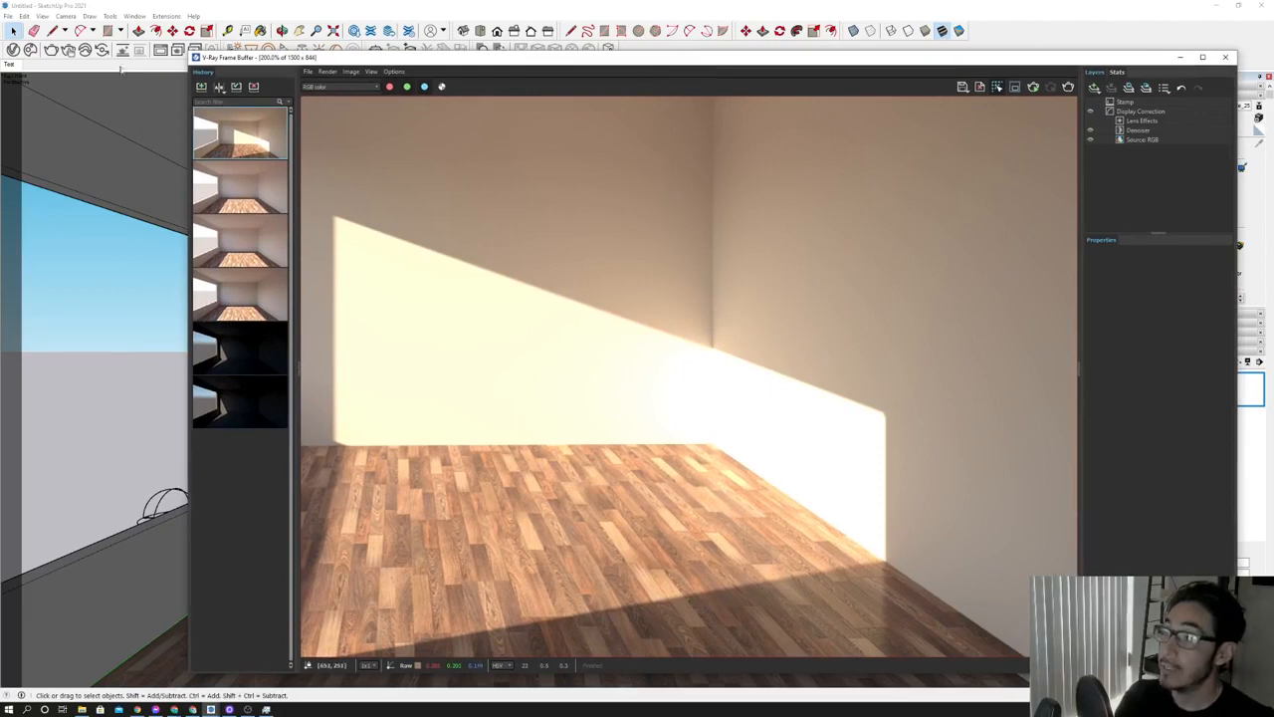
# Switch the render engine to RTX and check which graphics cards are available as render devices.
pyautogui.click(12, 50)
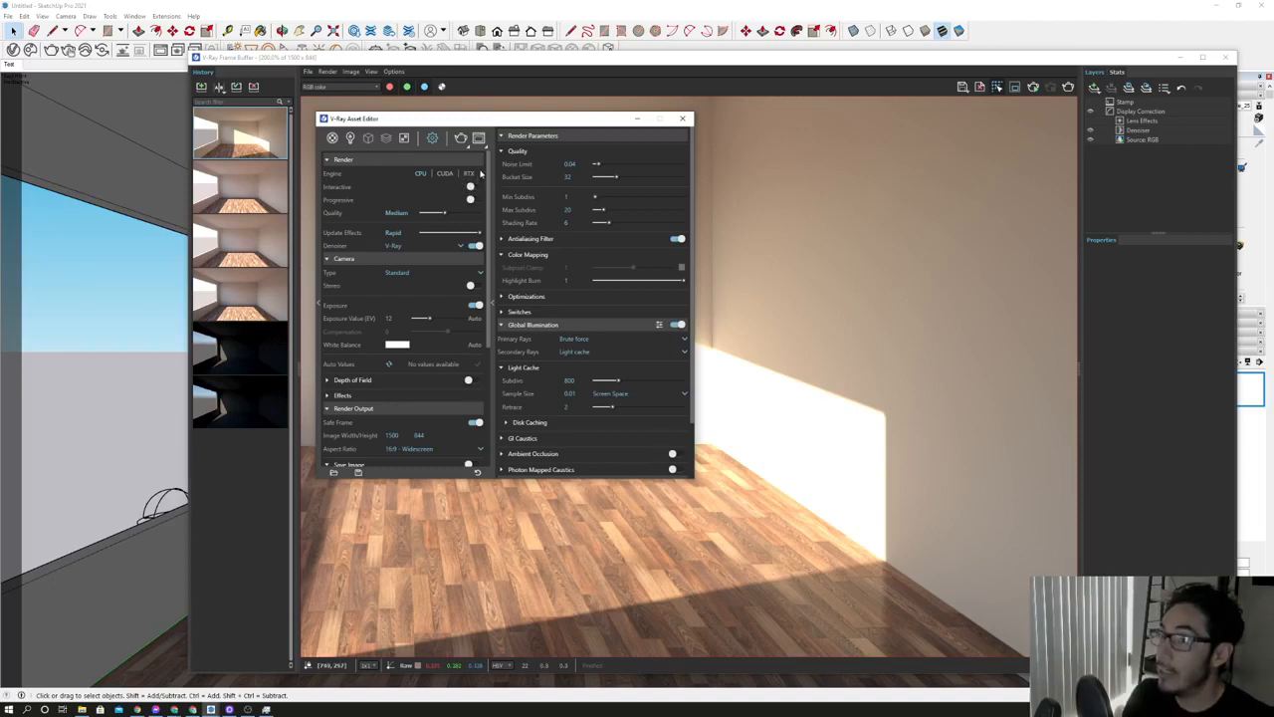
pyautogui.click(467, 174)
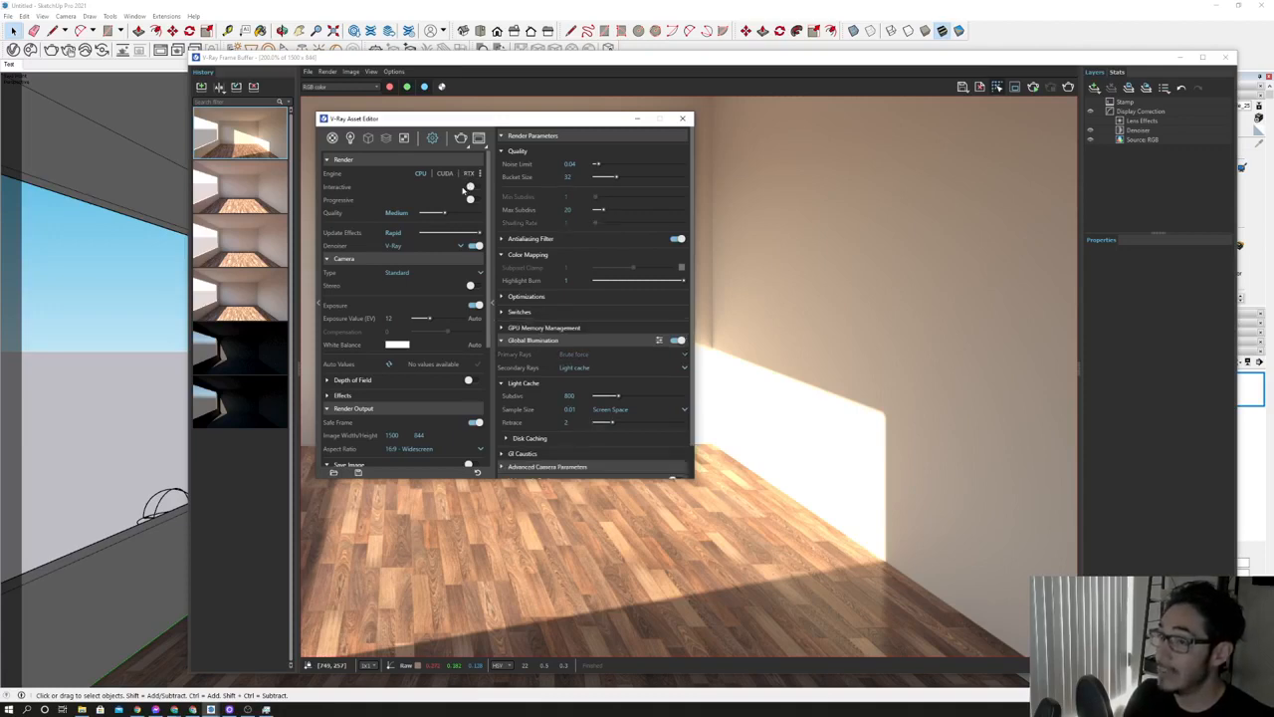
pyautogui.click(480, 175)
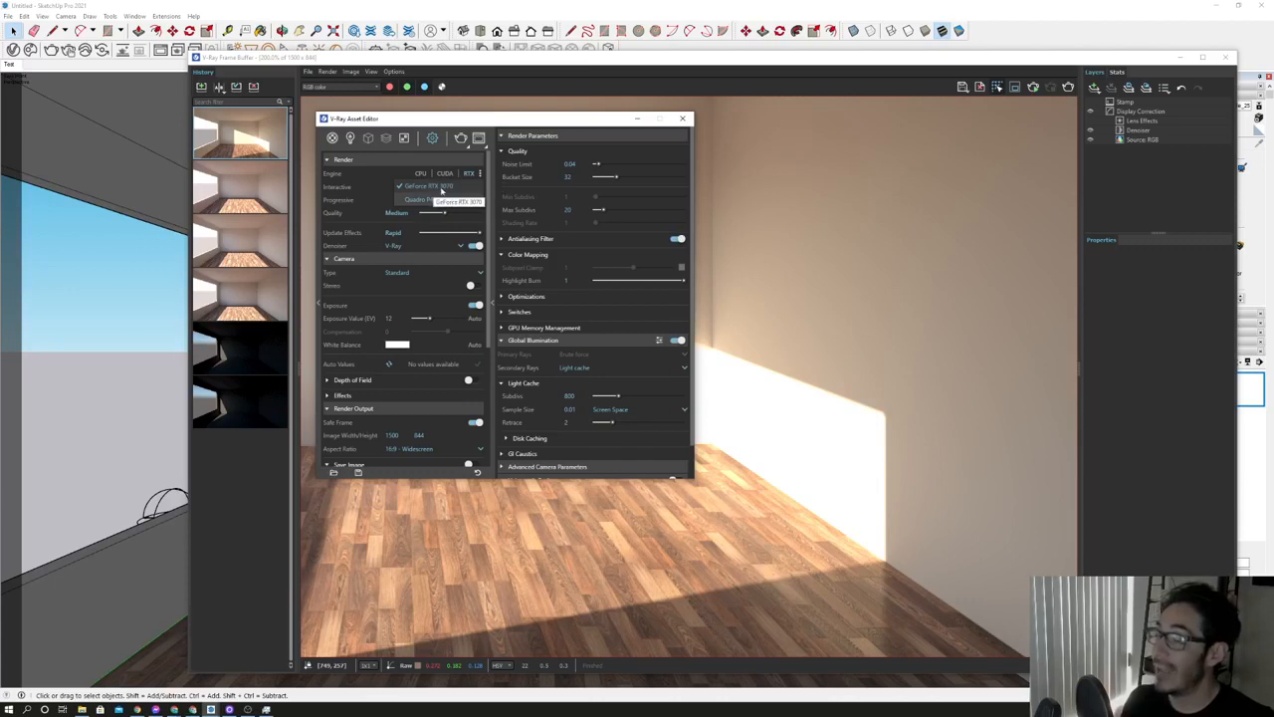
pyautogui.moveTo(498, 123); pyautogui.dragTo(565, 127)
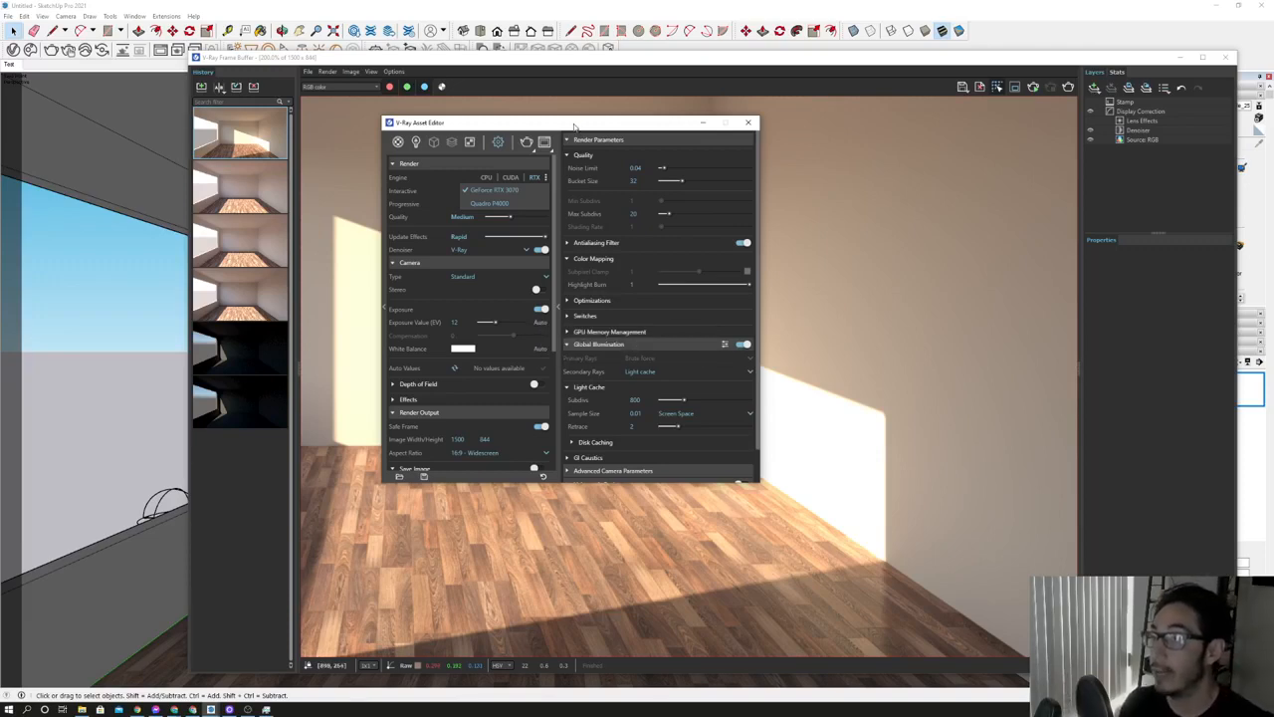
pyautogui.moveTo(583, 120); pyautogui.dragTo(497, 105)
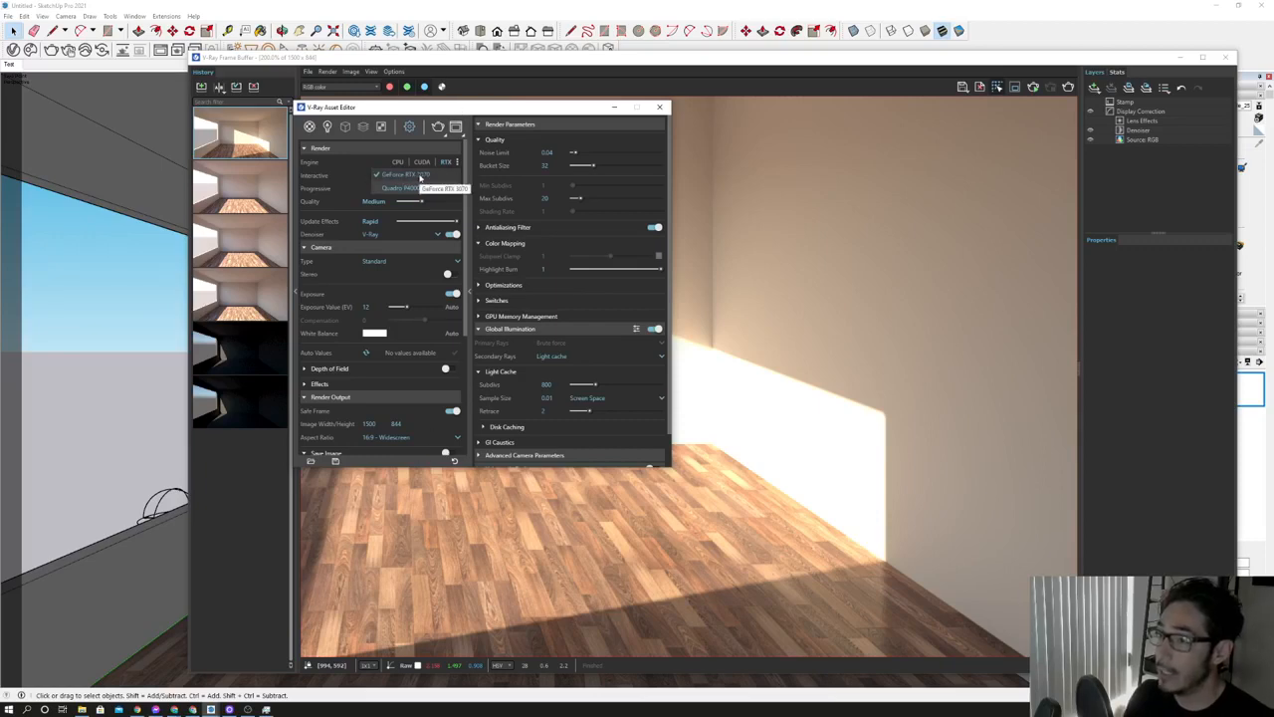
pyautogui.click(452, 213)
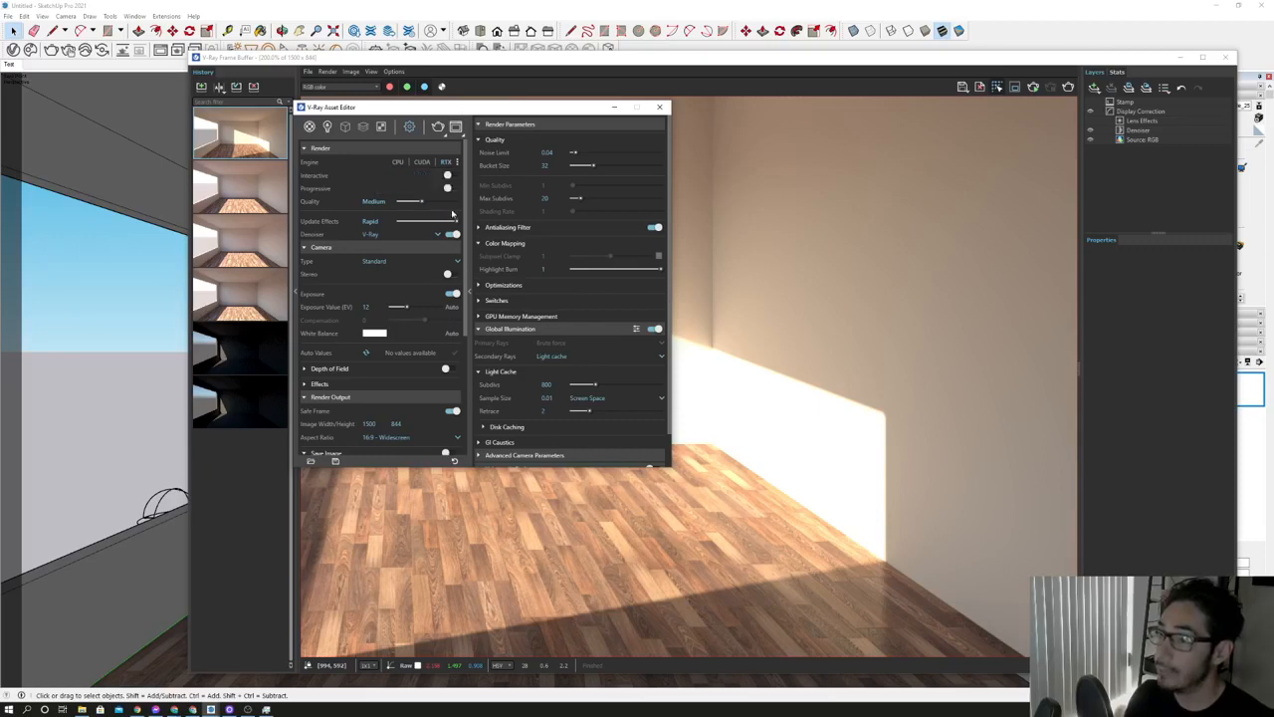
# Lower the render quality to Low+ and start a production render of the room.
pyautogui.moveTo(421, 202); pyautogui.dragTo(414, 204)
pyautogui.moveTo(474, 111); pyautogui.dragTo(431, 99)
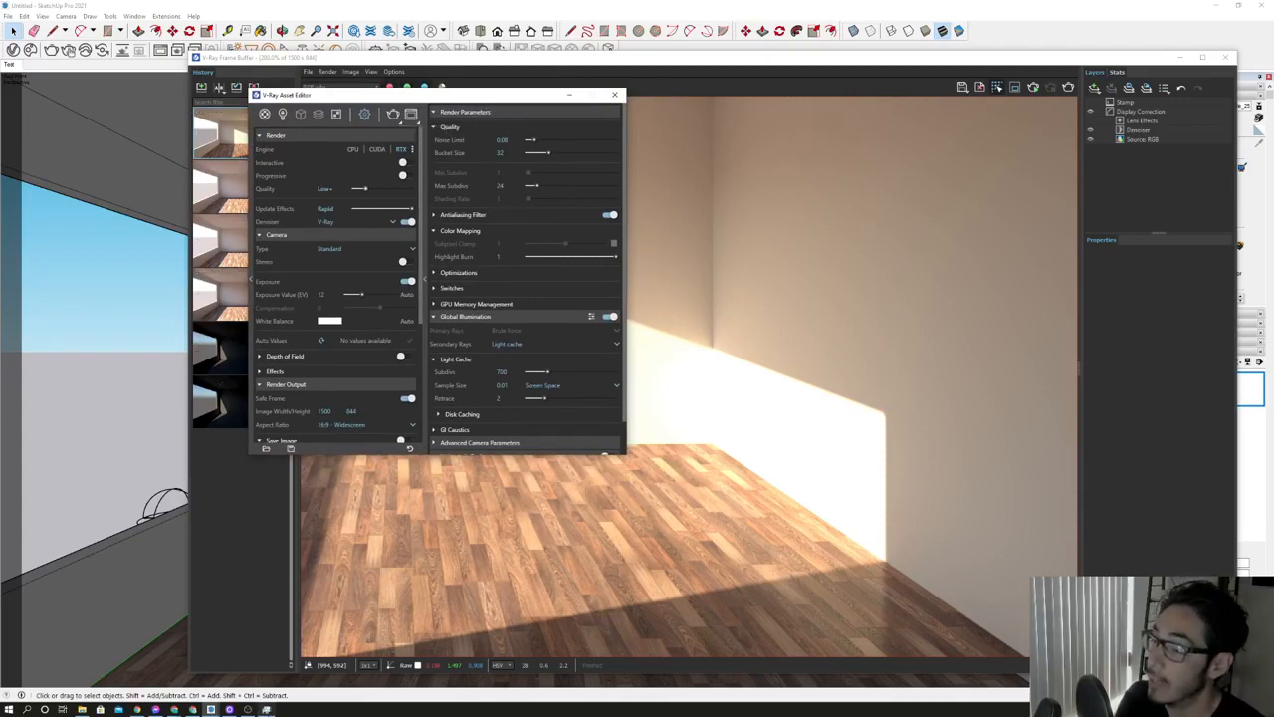
pyautogui.click(266, 709)
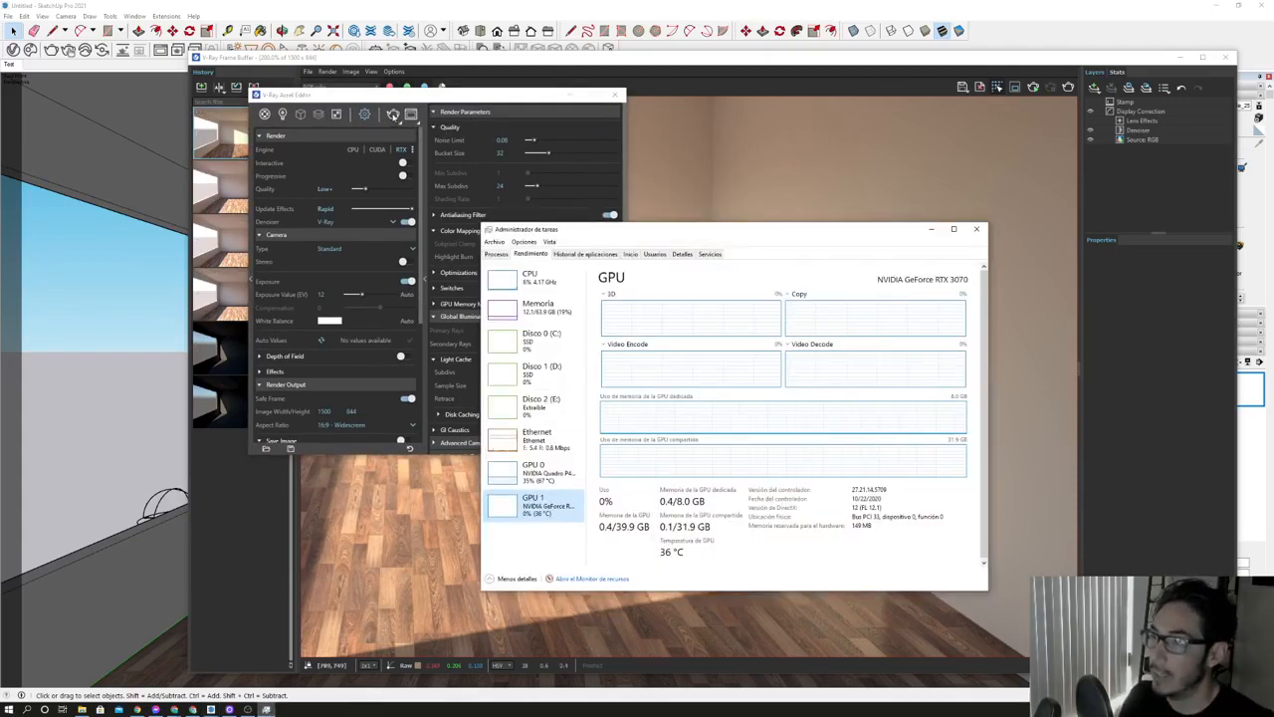
pyautogui.click(395, 116)
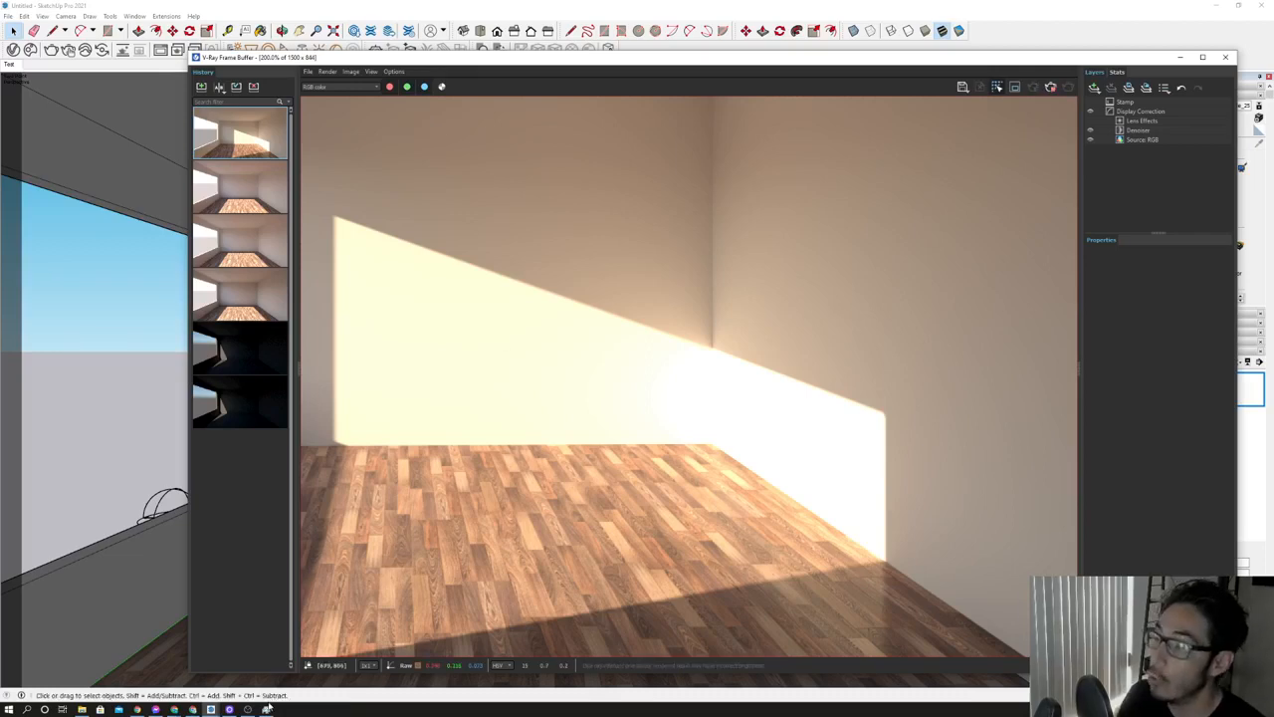
# Switch to Task Manager and check the CPU load while the render is being prepared, keeping the frame buffer in view.
pyautogui.click(265, 709)
pyautogui.click(535, 284)
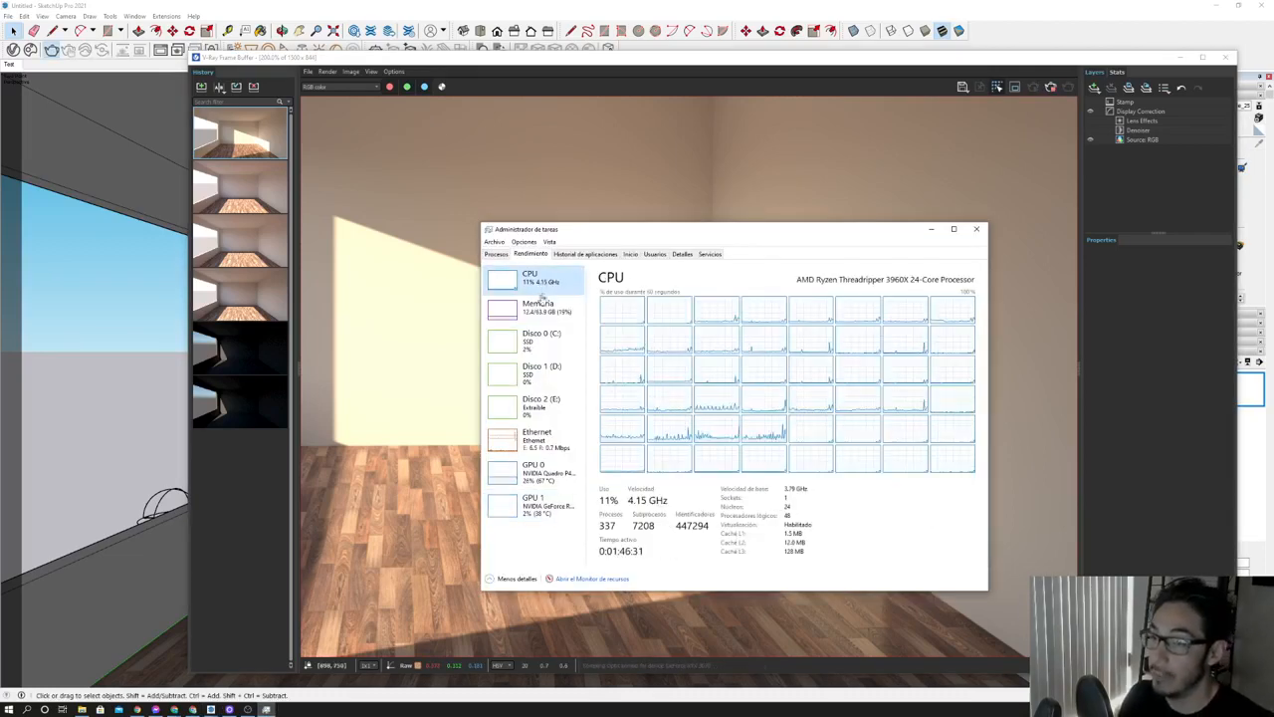
pyautogui.moveTo(715, 231); pyautogui.dragTo(758, 204)
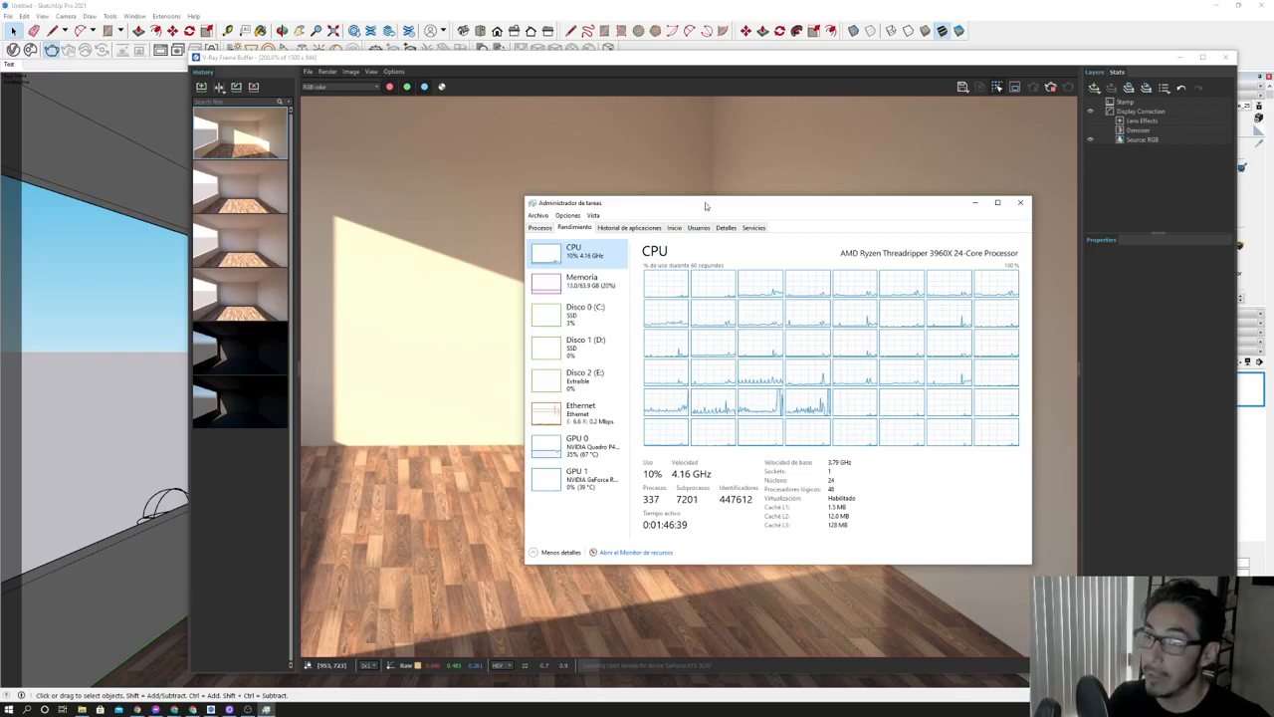
pyautogui.moveTo(705, 202); pyautogui.dragTo(307, 170)
pyautogui.moveTo(656, 64); pyautogui.dragTo(576, 26)
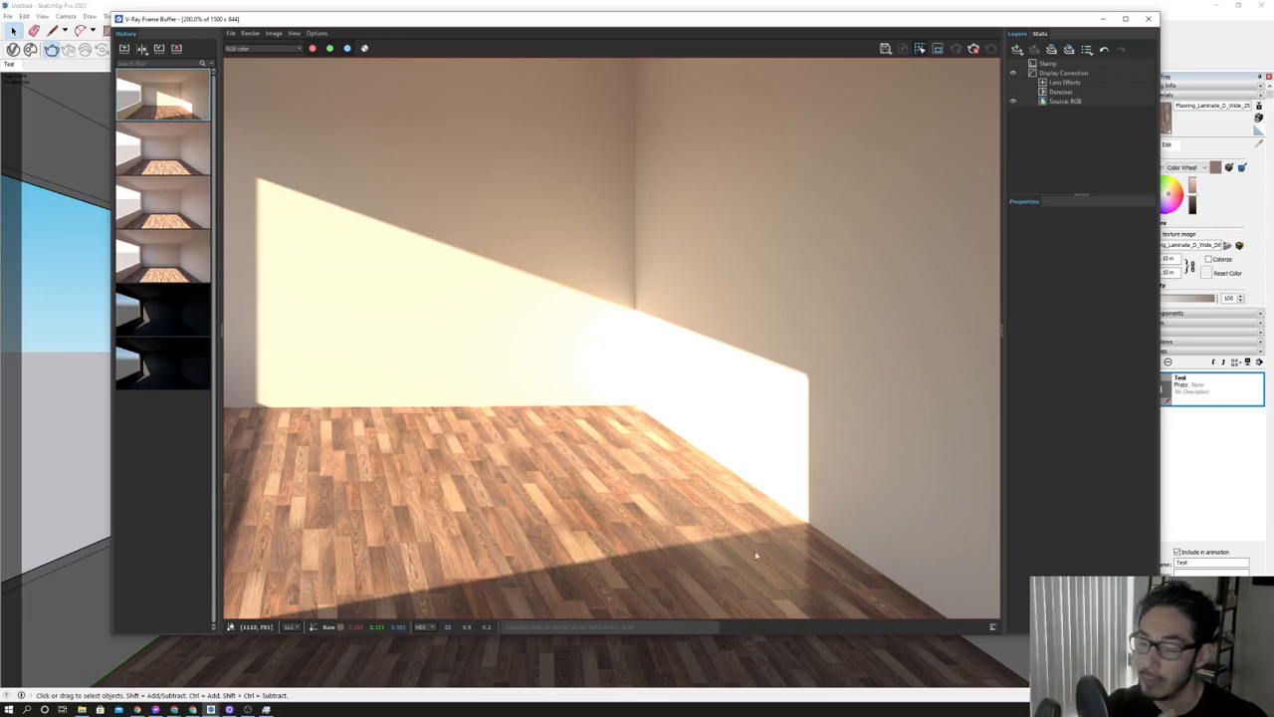
pyautogui.moveTo(963, 19); pyautogui.dragTo(940, 23)
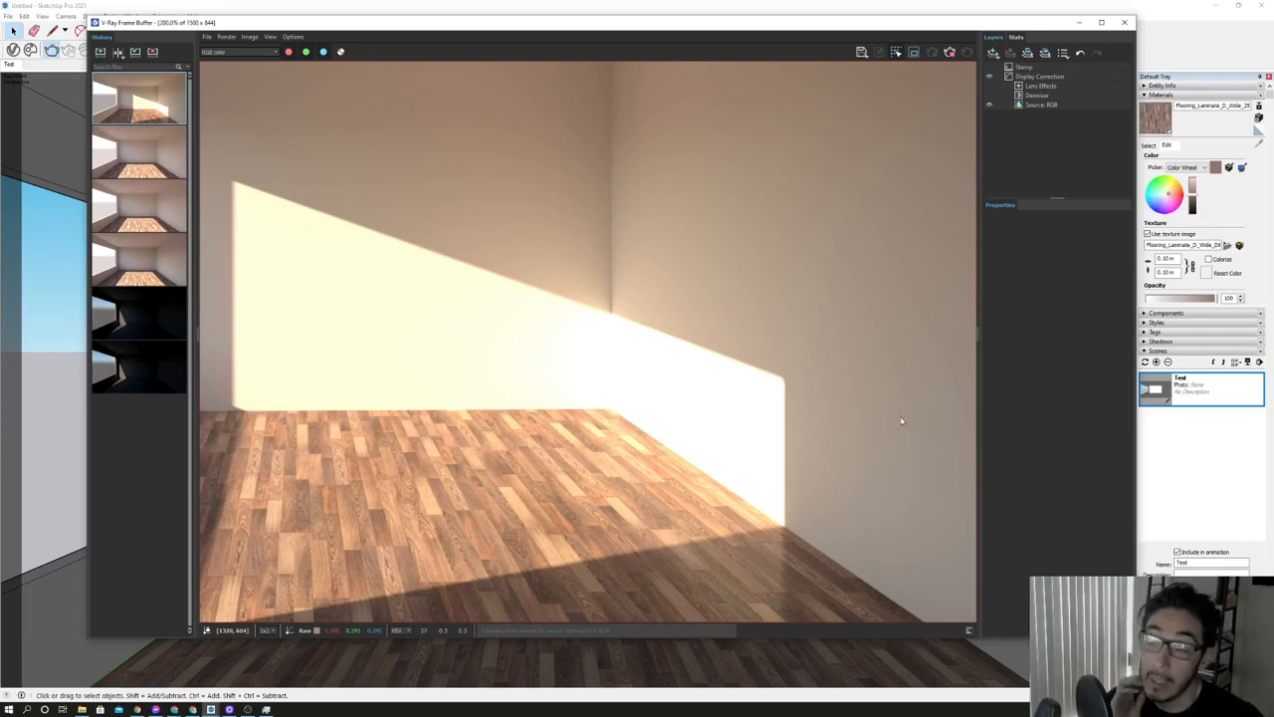
pyautogui.moveTo(919, 28); pyautogui.dragTo(867, 23)
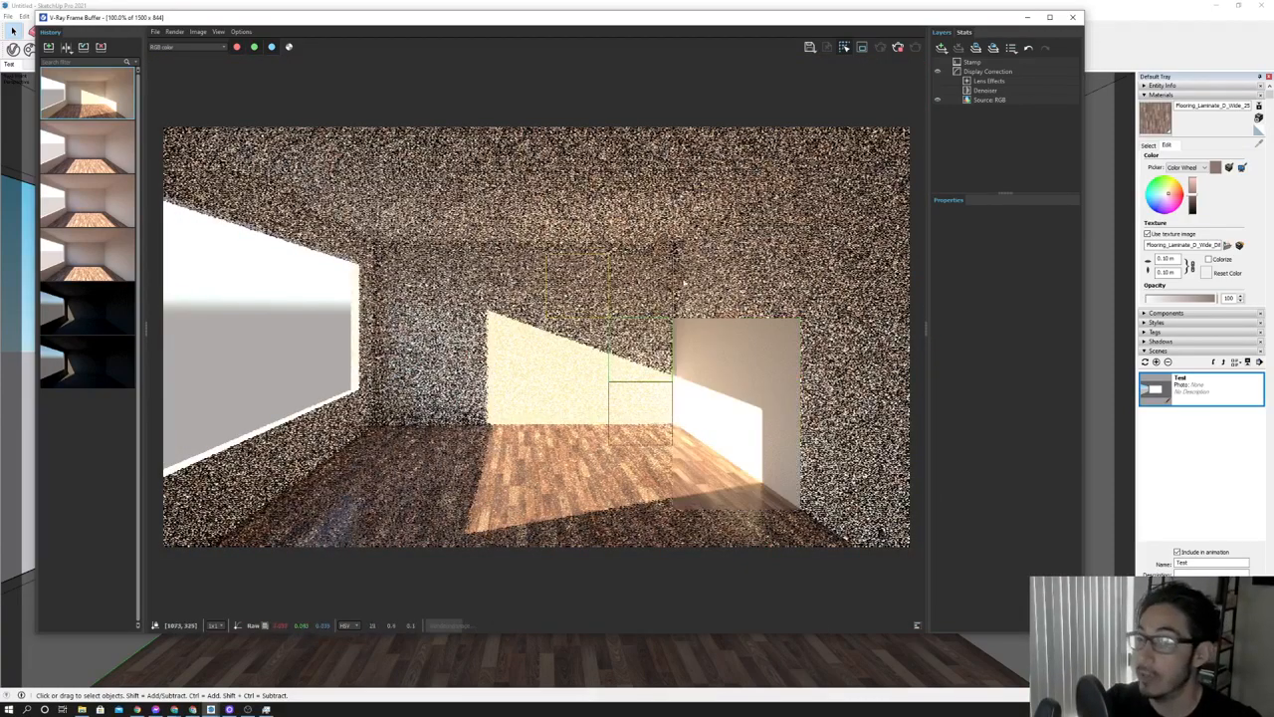
# Bring Task Manager beside the running render and inspect the performance graphs of GPU 1.
pyautogui.click(266, 710)
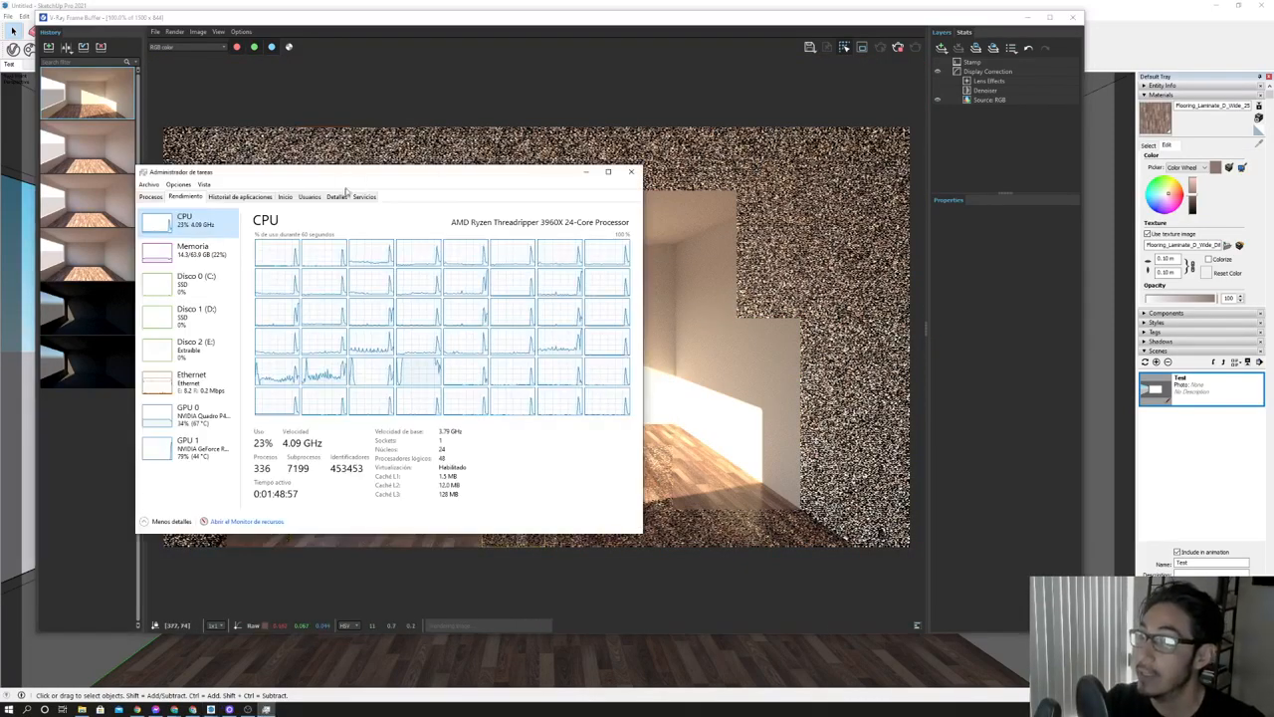
pyautogui.moveTo(364, 168); pyautogui.dragTo(876, 203)
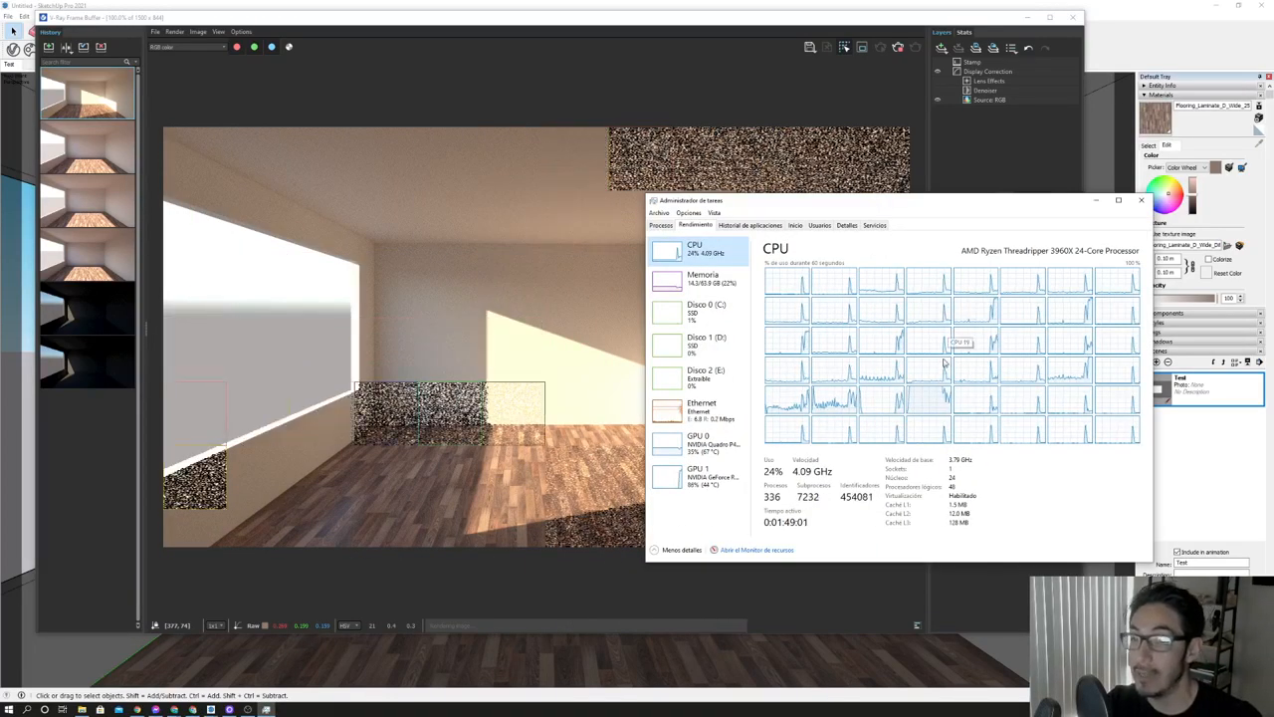
pyautogui.click(695, 482)
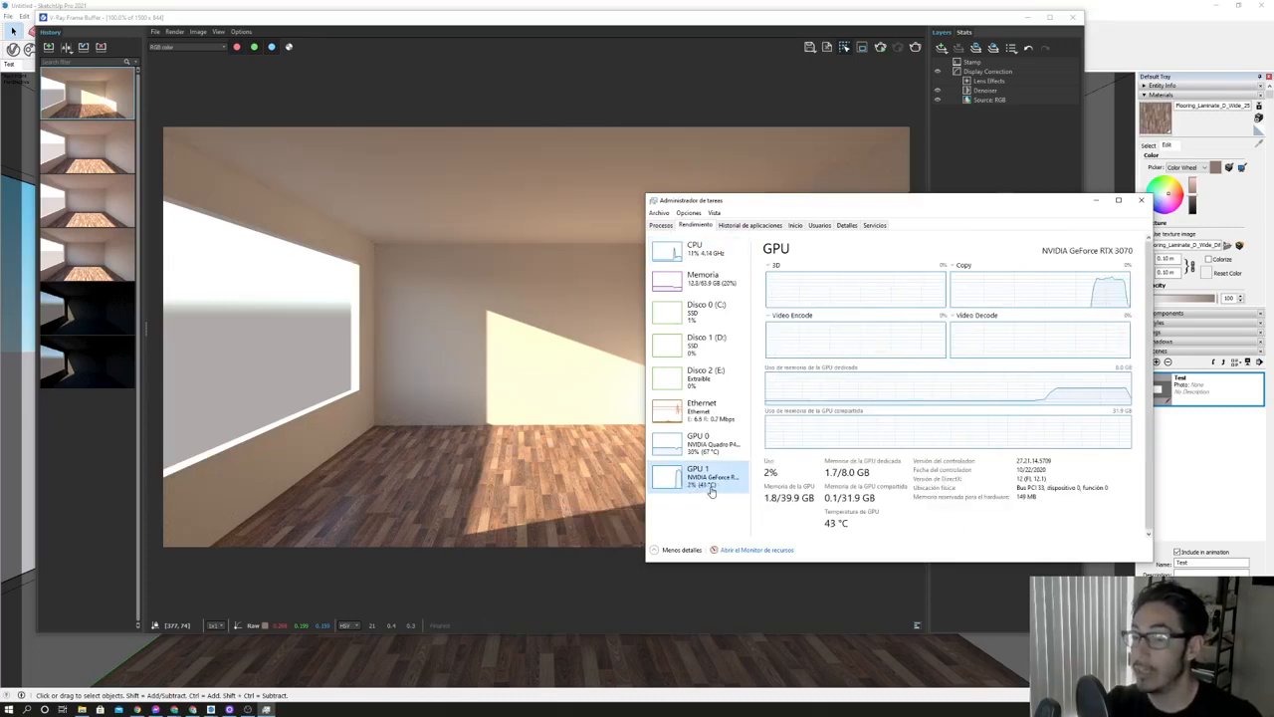
# Return to the V-Ray Frame Buffer and save the finished render to its history.
pyautogui.click(654, 120)
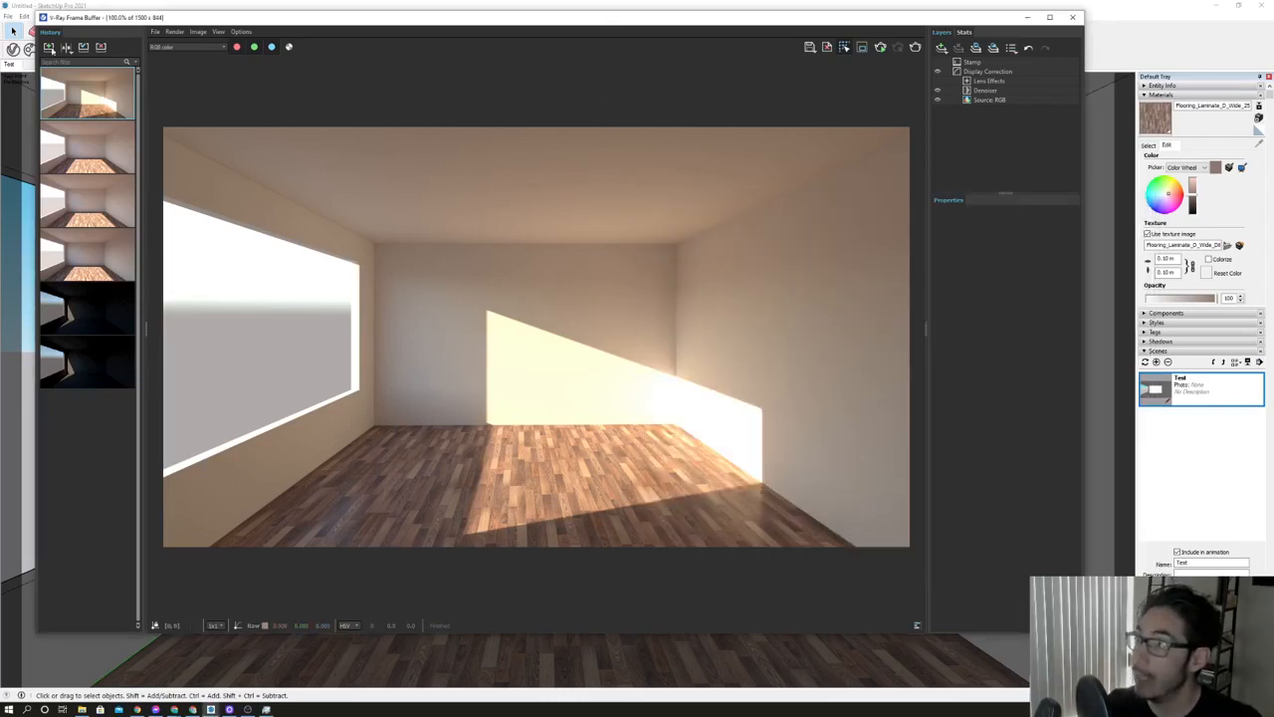
pyautogui.scroll(1, 61, 84)
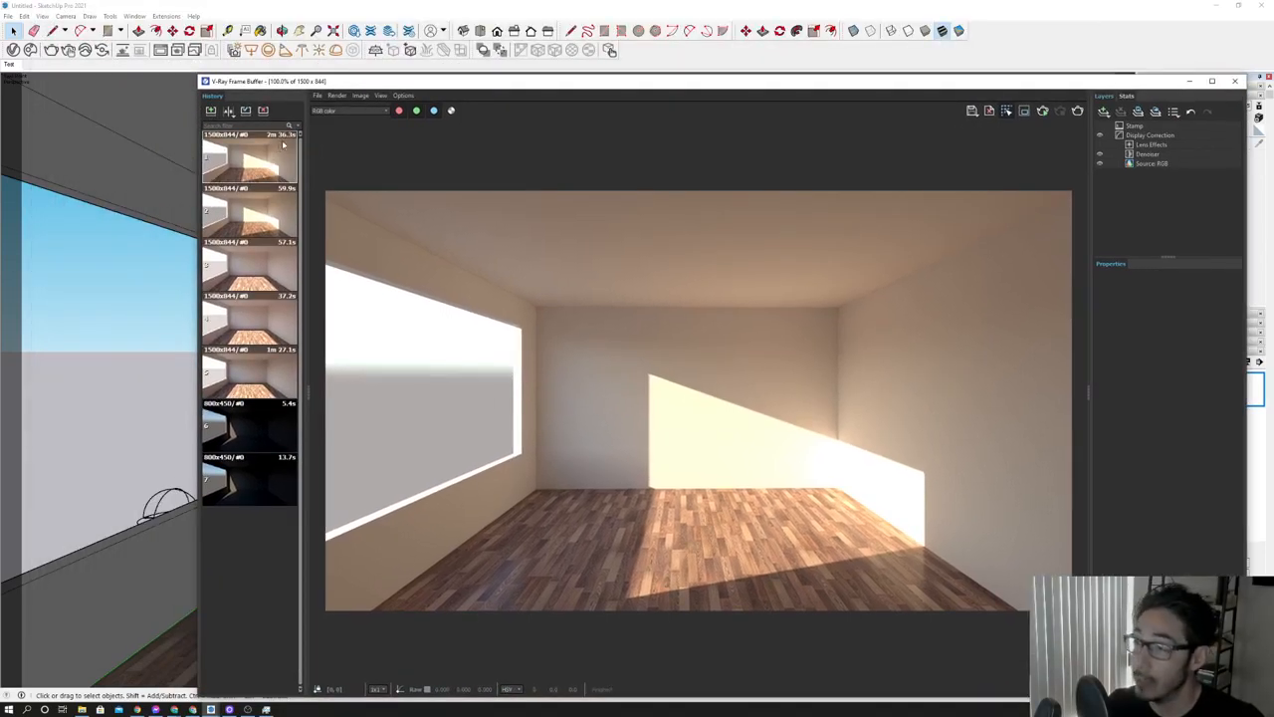
pyautogui.moveTo(649, 96); pyautogui.dragTo(599, 97)
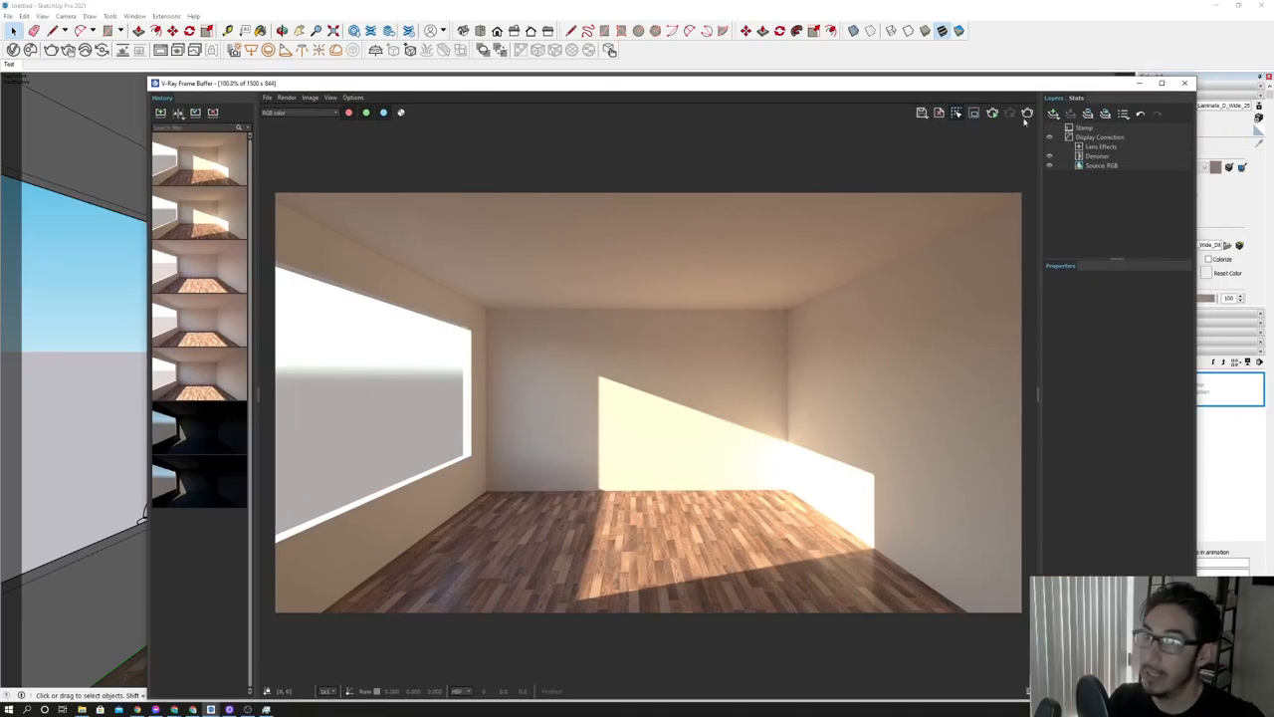
# Raise the SunLight's vertical angle to about 38 degrees and render the room again.
pyautogui.click(14, 51)
pyautogui.click(283, 114)
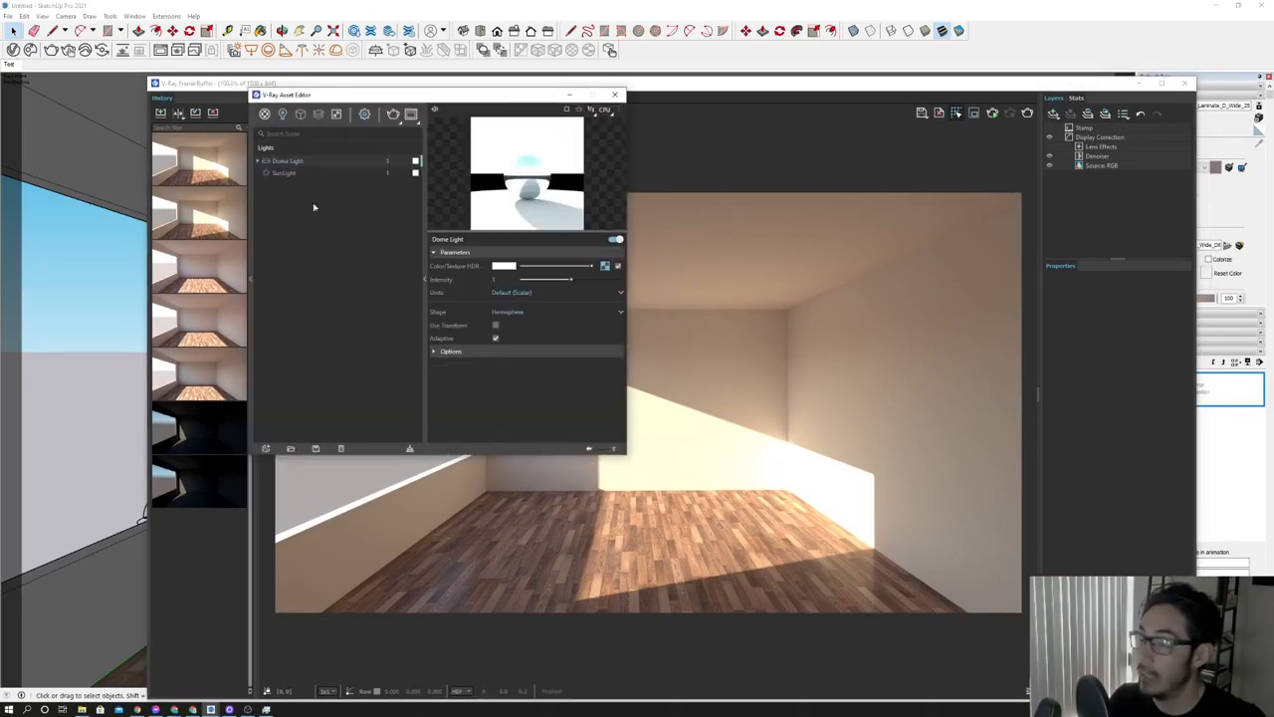
pyautogui.click(304, 174)
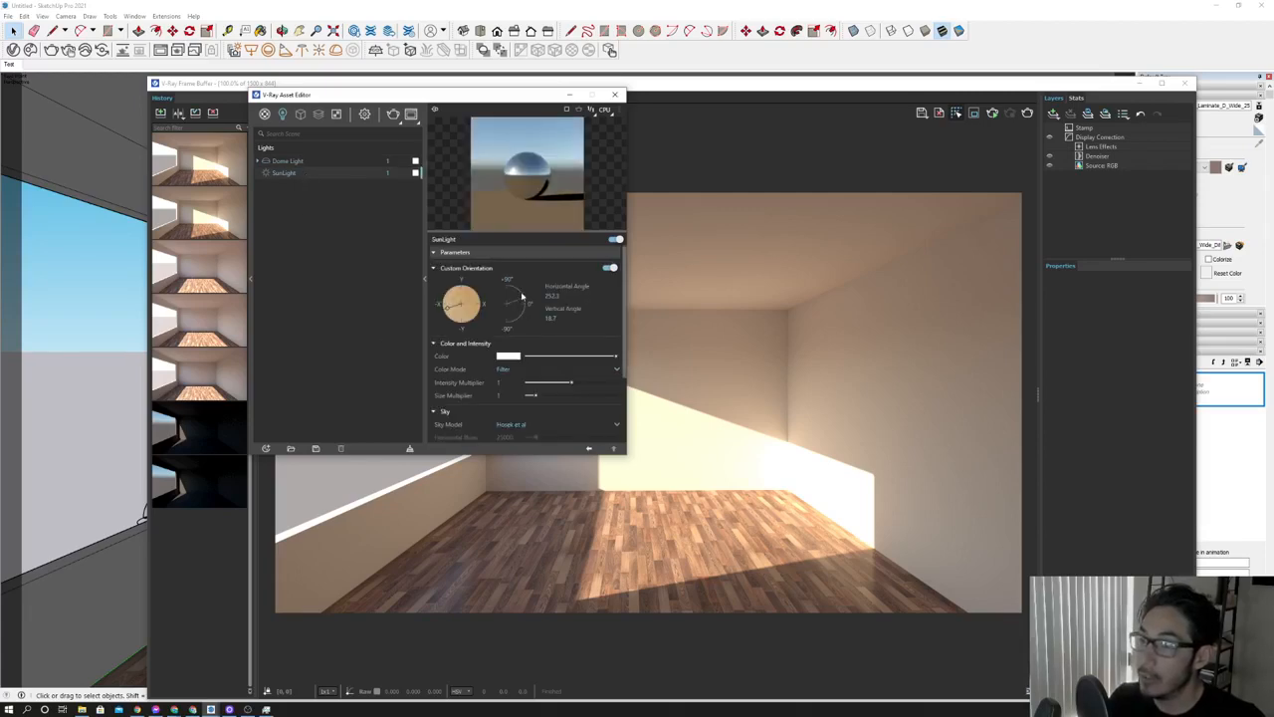
pyautogui.moveTo(522, 297); pyautogui.dragTo(519, 290)
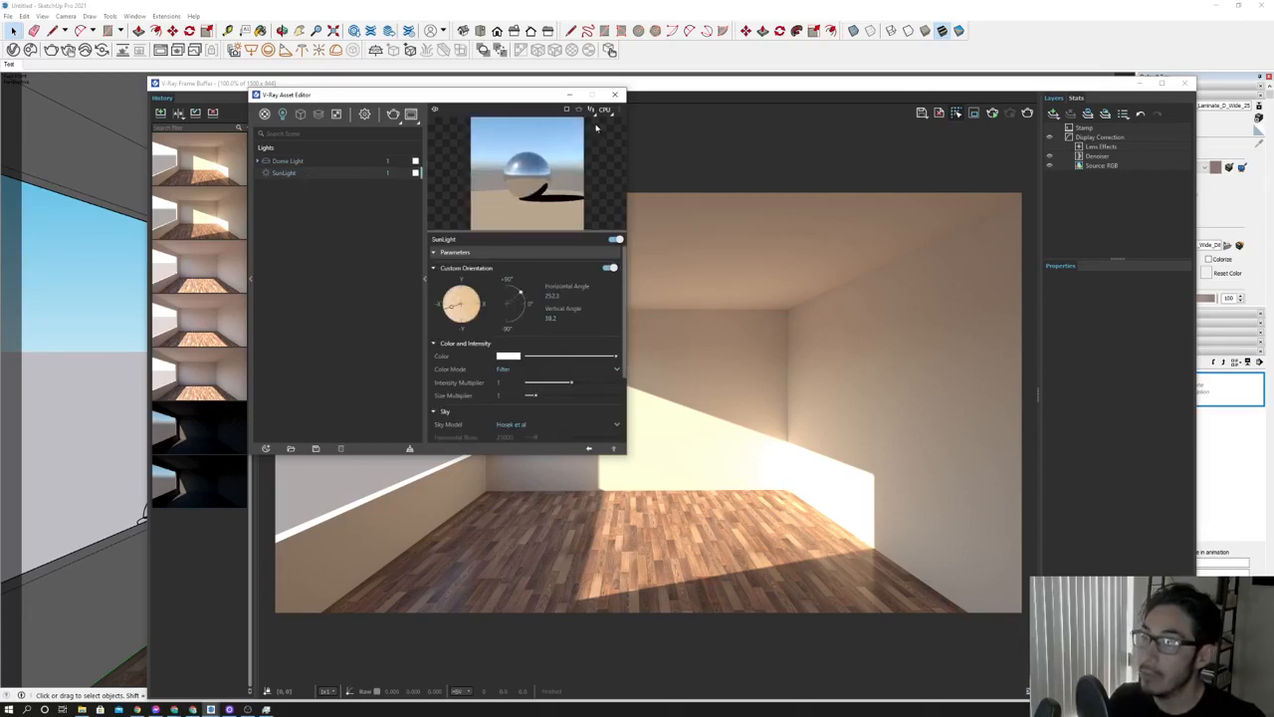
pyautogui.click(615, 94)
pyautogui.click(1028, 114)
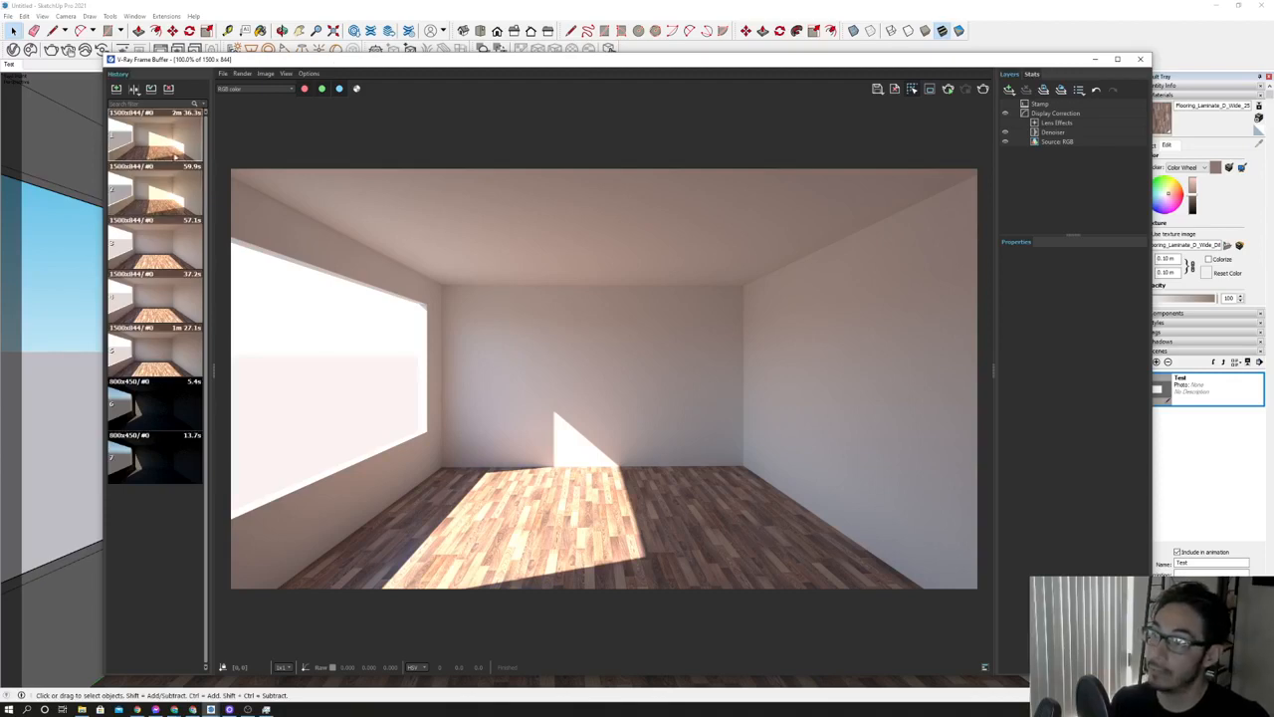
# Lower the SunLight's vertical angle to 19.7 degrees and start another render of the room.
pyautogui.click(102, 50)
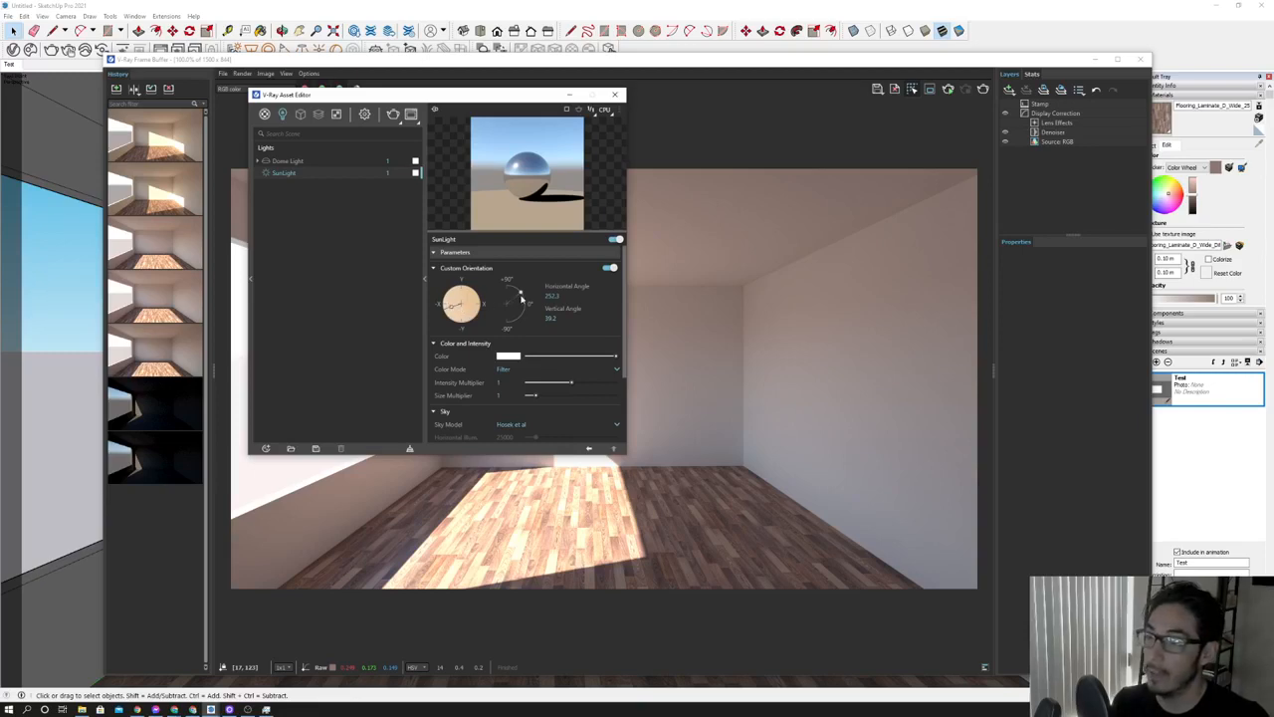
pyautogui.moveTo(522, 299); pyautogui.dragTo(525, 297)
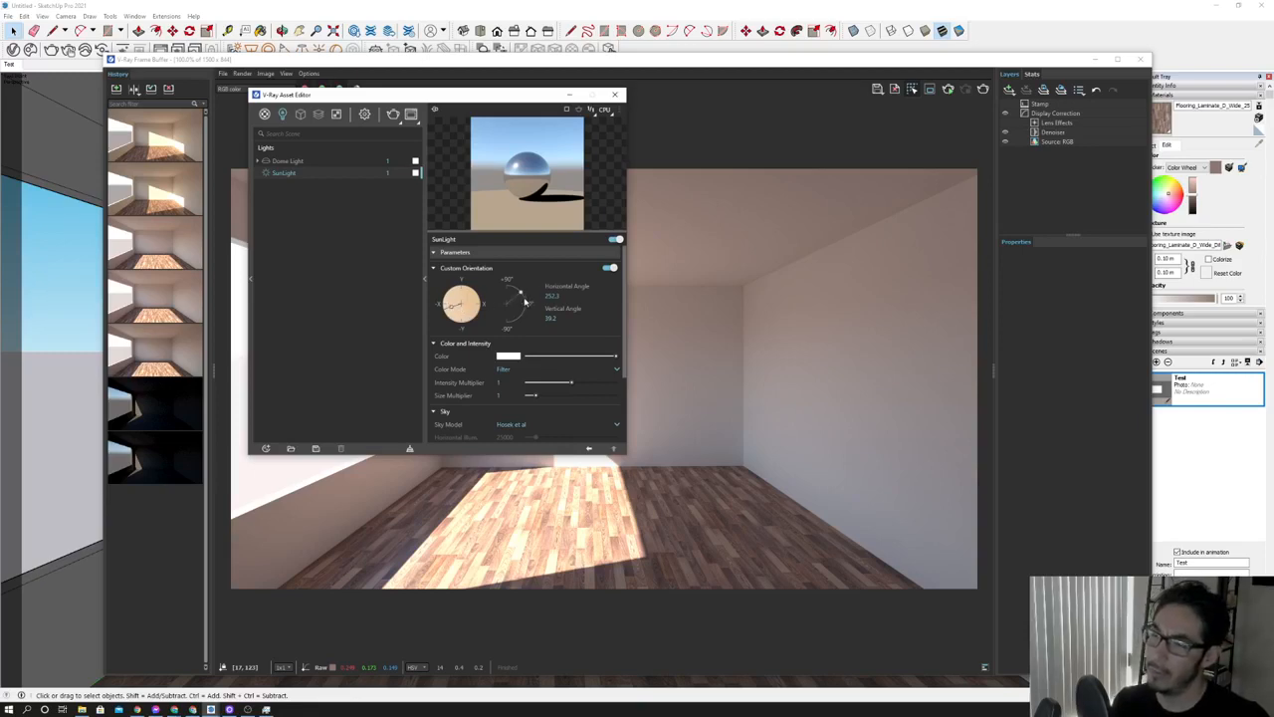
pyautogui.click(617, 95)
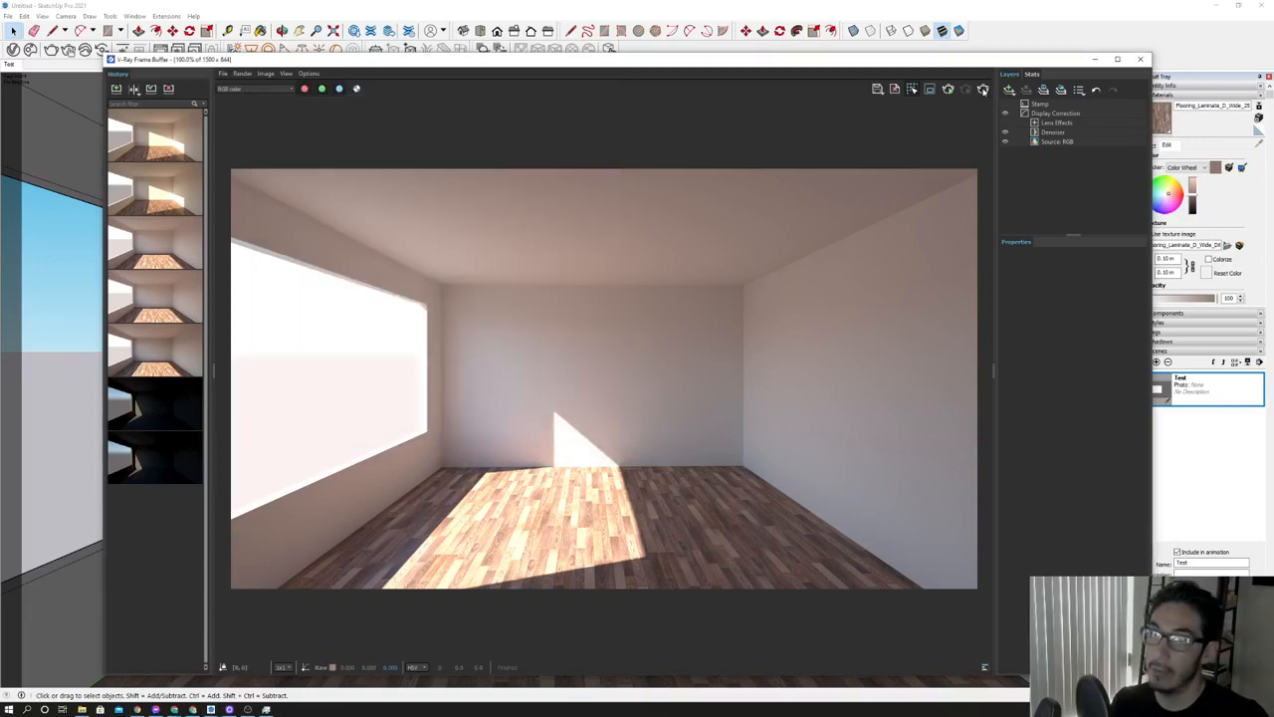
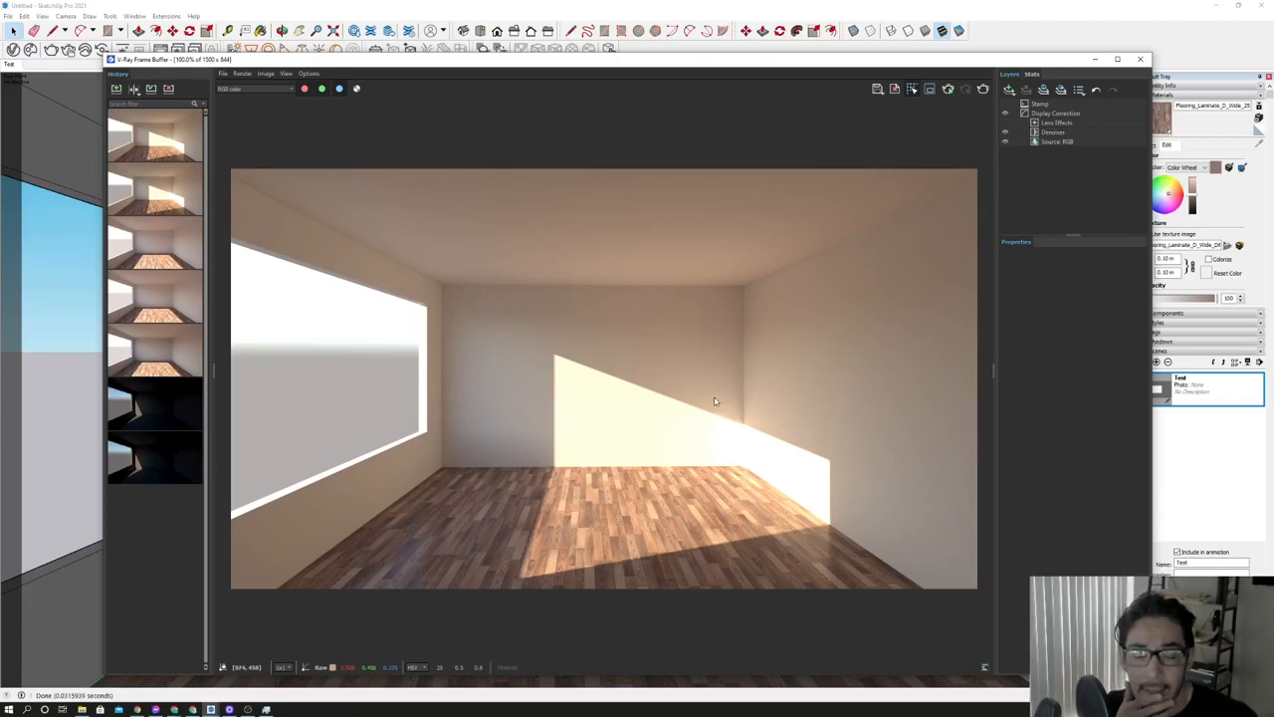
# Raise the V-Ray render quality to the High preset and render the room again.
pyautogui.moveTo(449, 63); pyautogui.dragTo(465, 78)
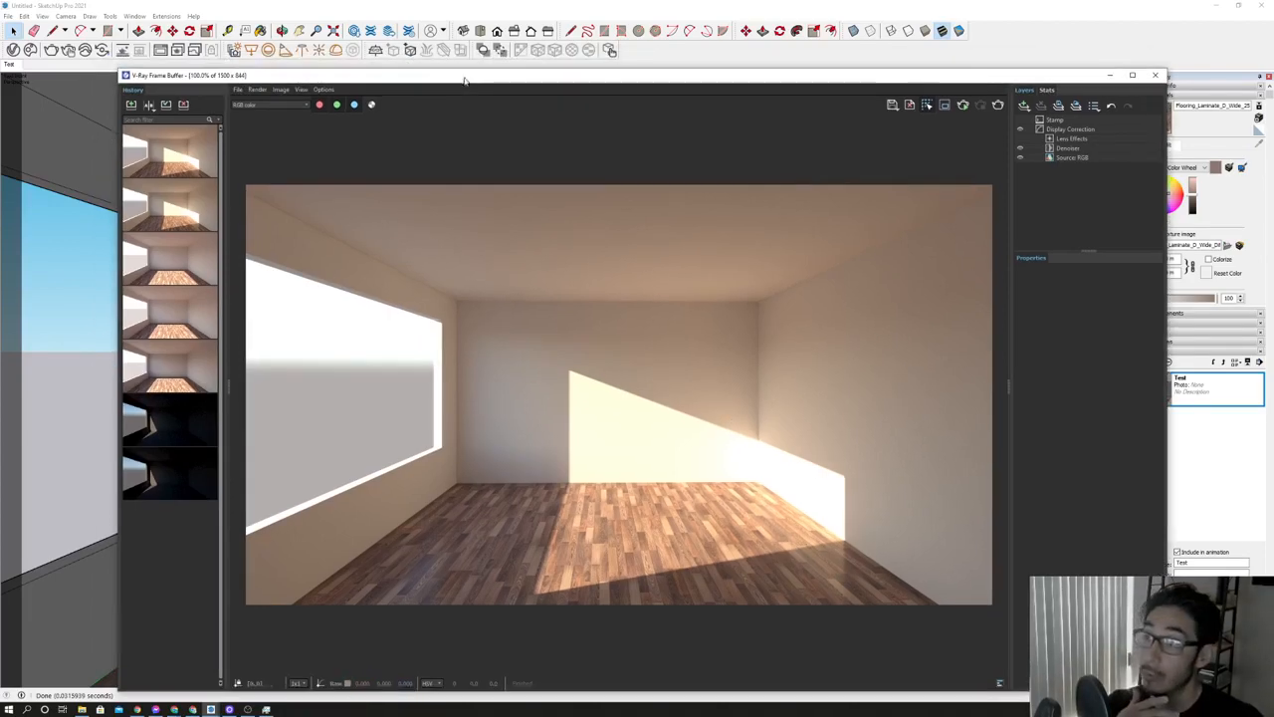
pyautogui.click(14, 50)
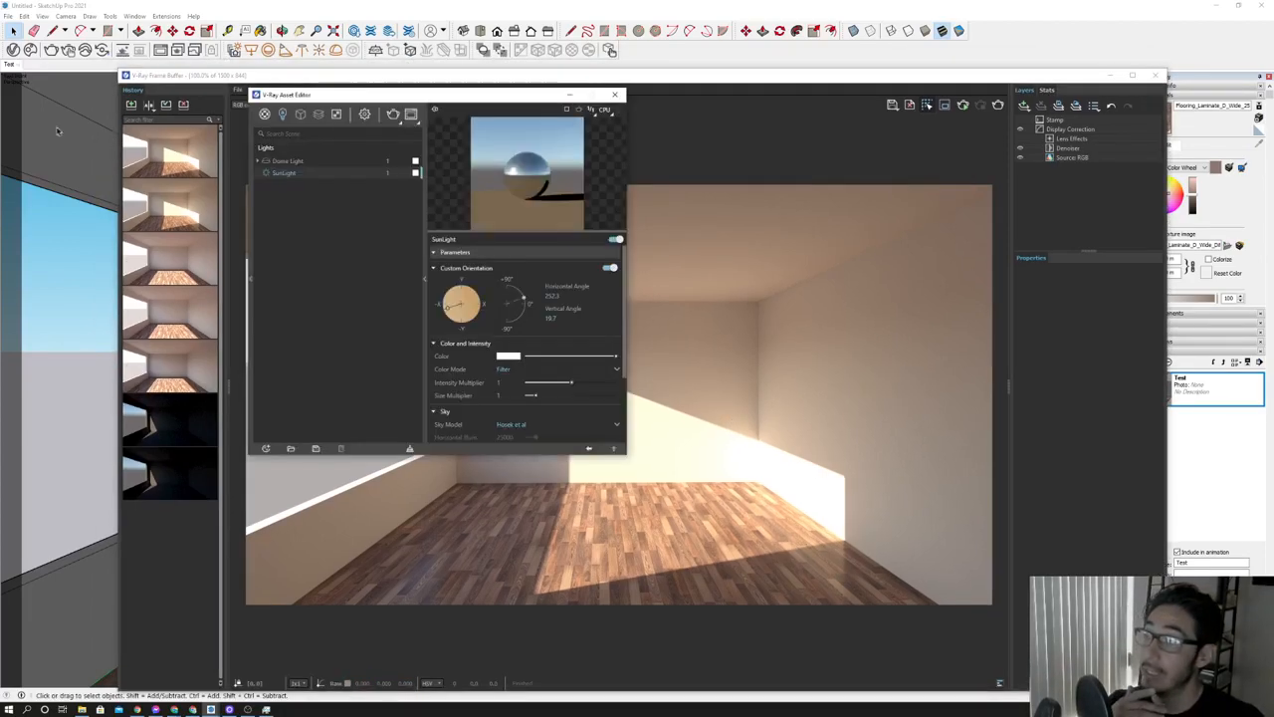
pyautogui.click(364, 113)
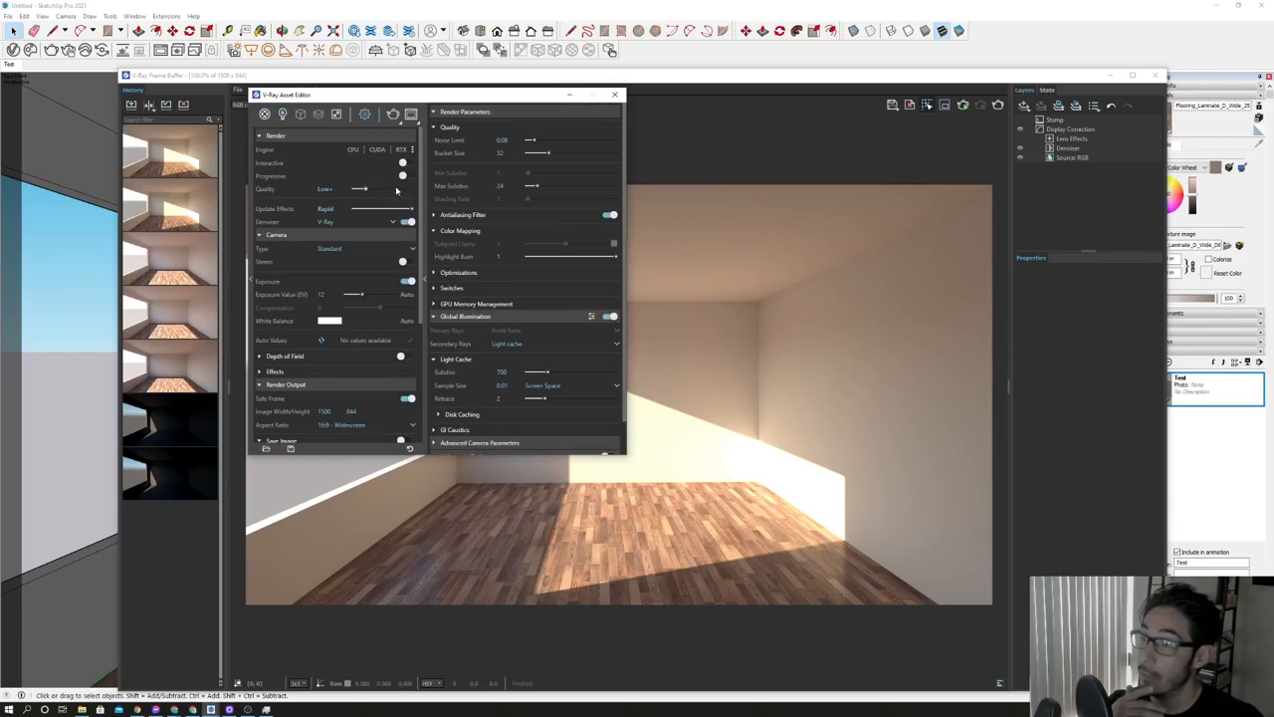
pyautogui.click(392, 189)
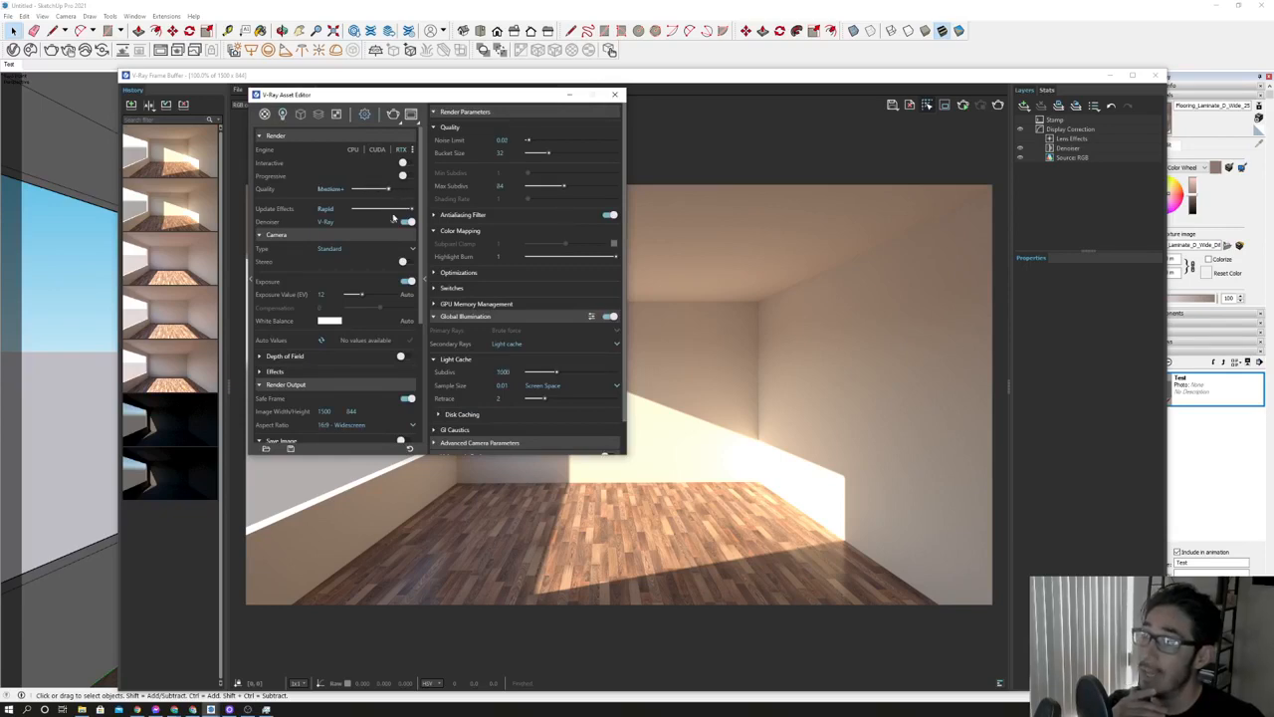
pyautogui.click(401, 190)
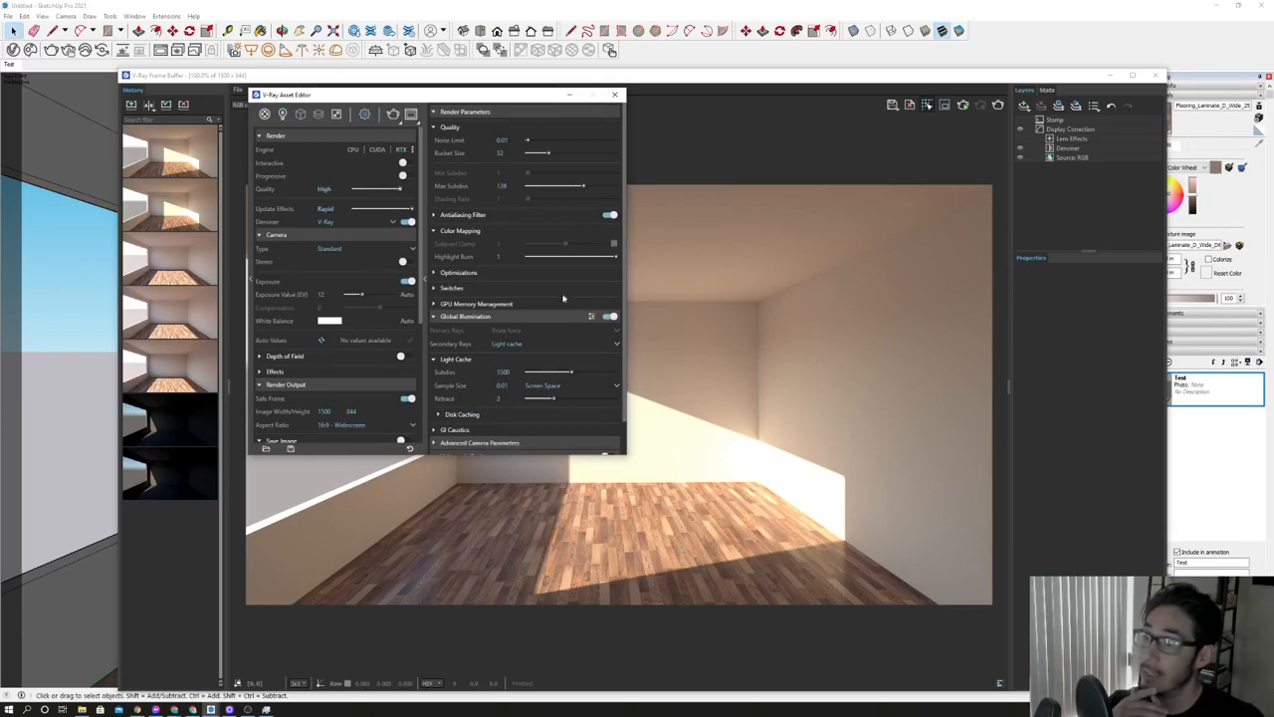
pyautogui.click(998, 106)
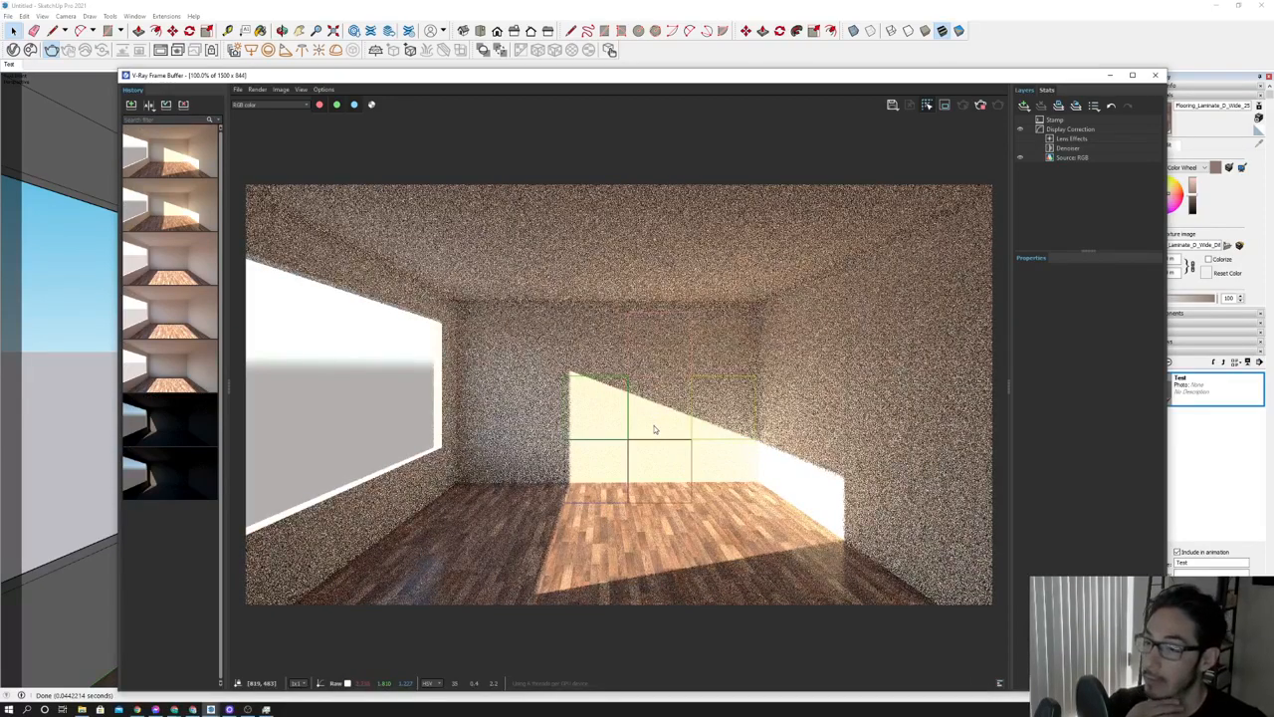
# Bring up Task Manager during the render and compare the CPU graphs with those of GPU 1.
pyautogui.hotkey('ctrl', 'shift', 'Escape')
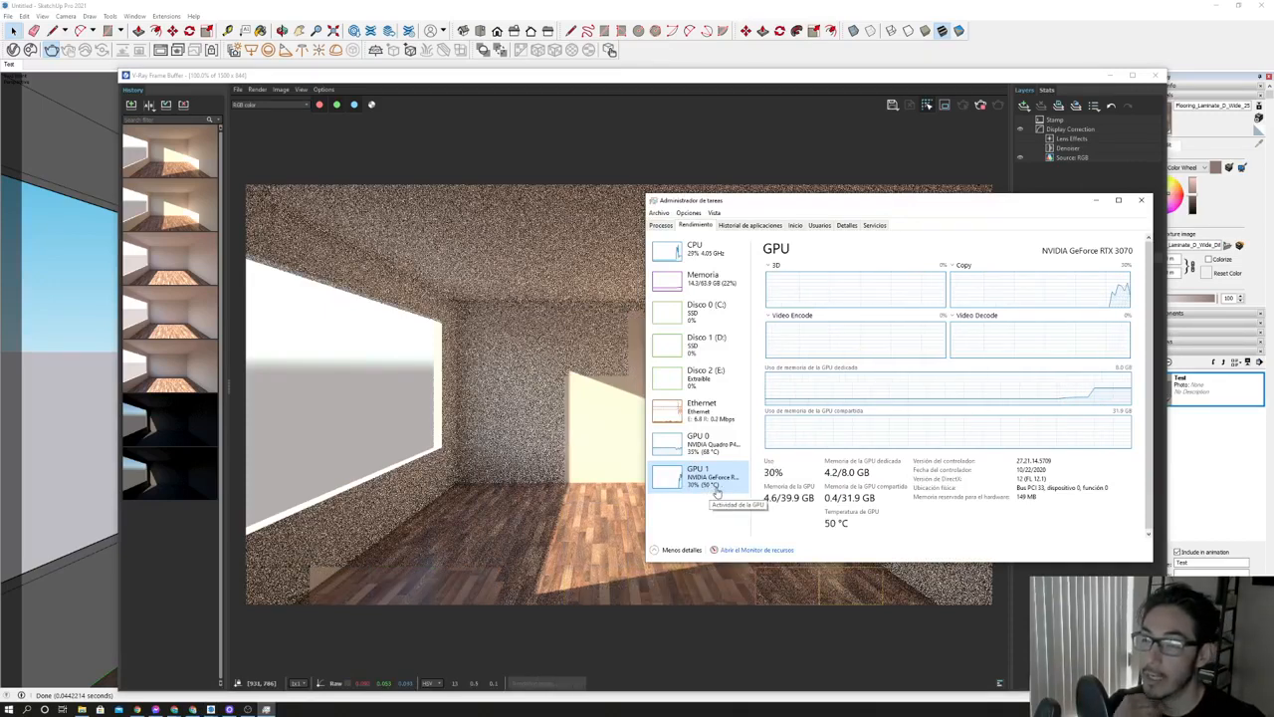
pyautogui.click(697, 251)
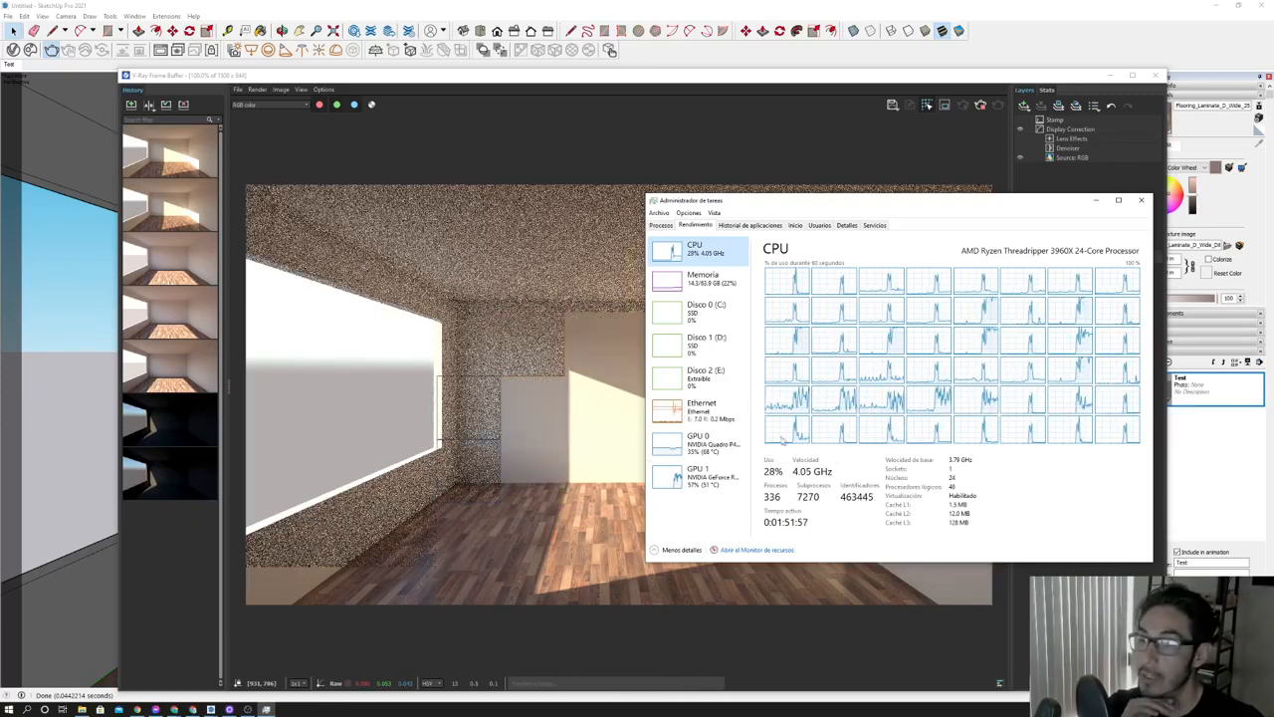
pyautogui.click(717, 480)
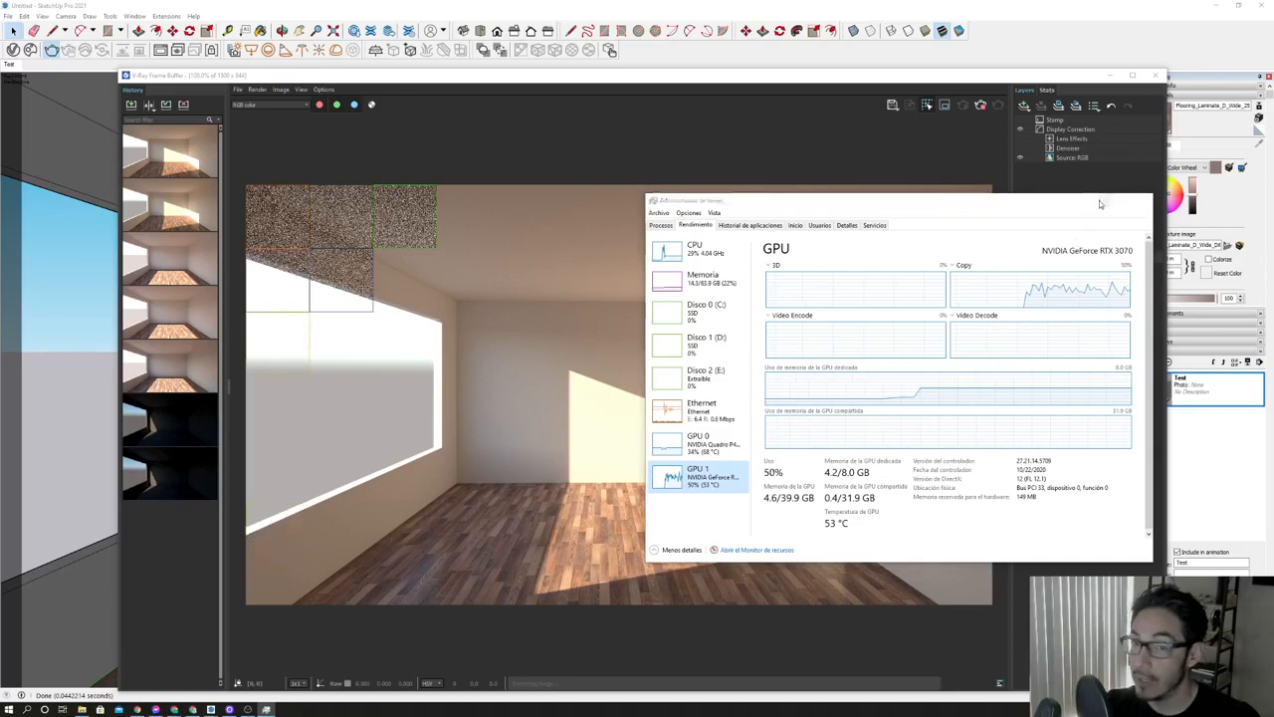
# Put Task Manager away and save the finished High-quality render to the frame buffer's history.
pyautogui.click(1098, 200)
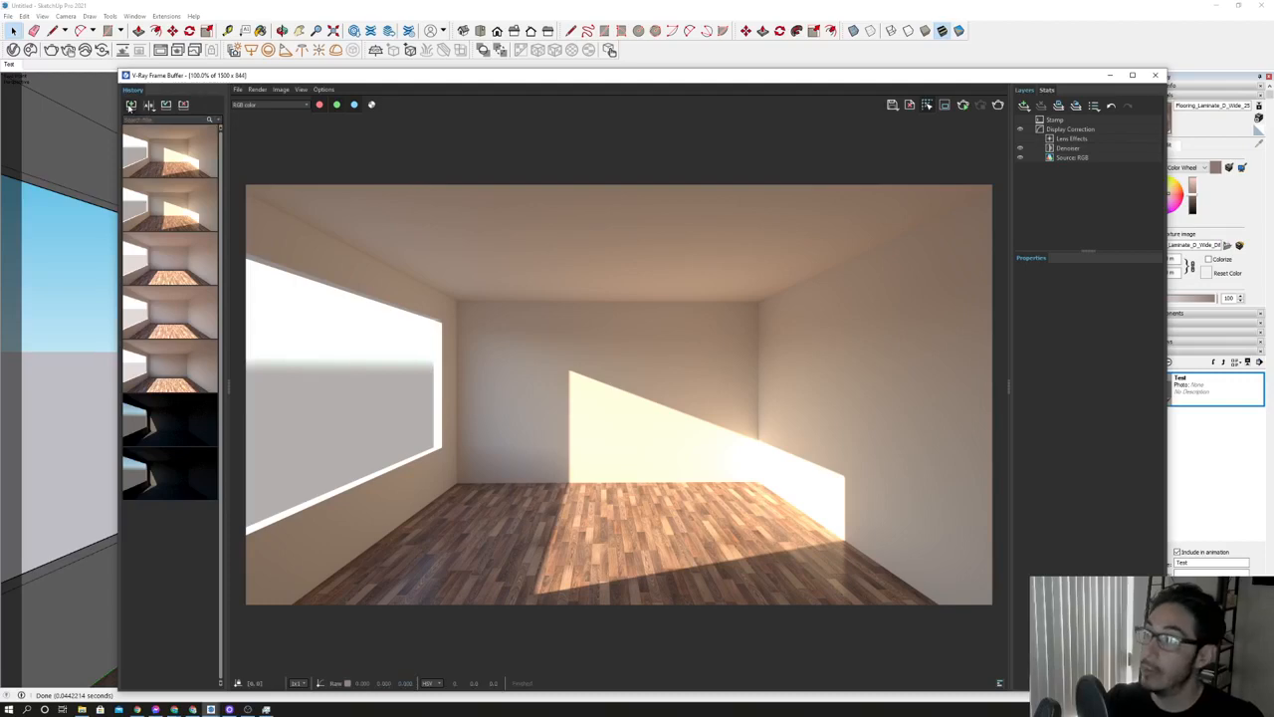
pyautogui.click(129, 105)
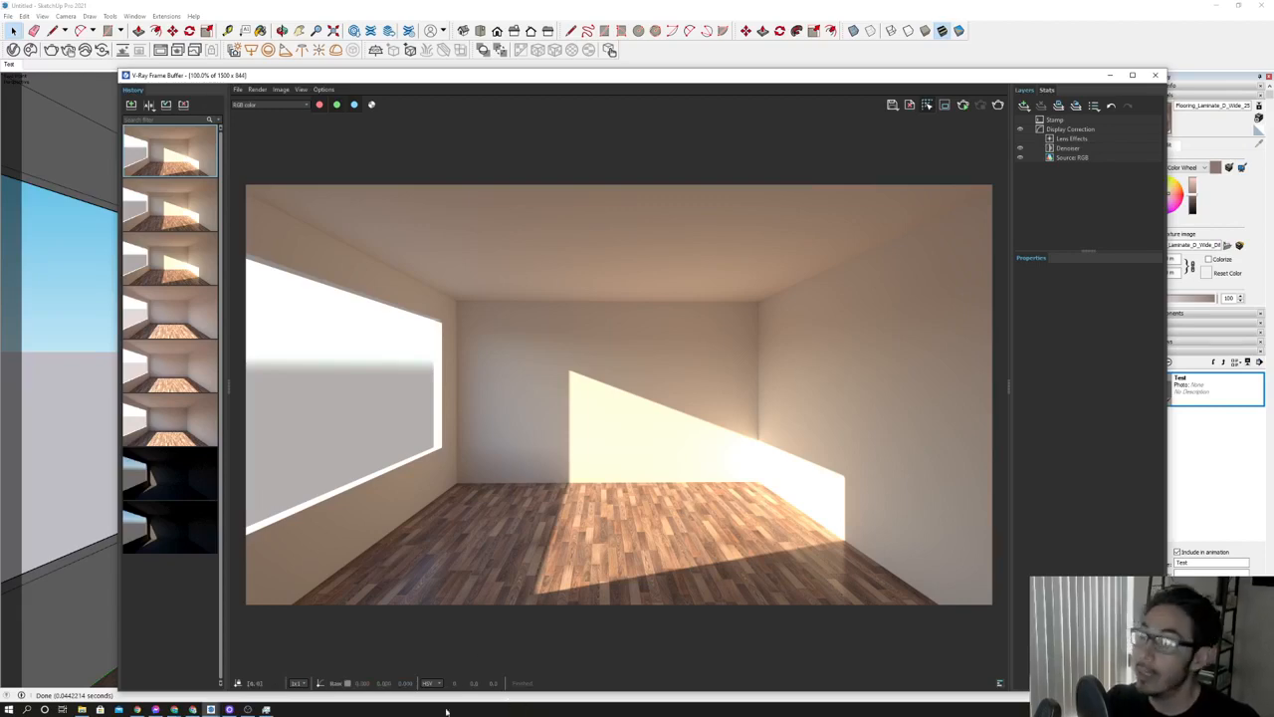
# Reopen Task Manager and view the CPU performance details.
pyautogui.click(266, 710)
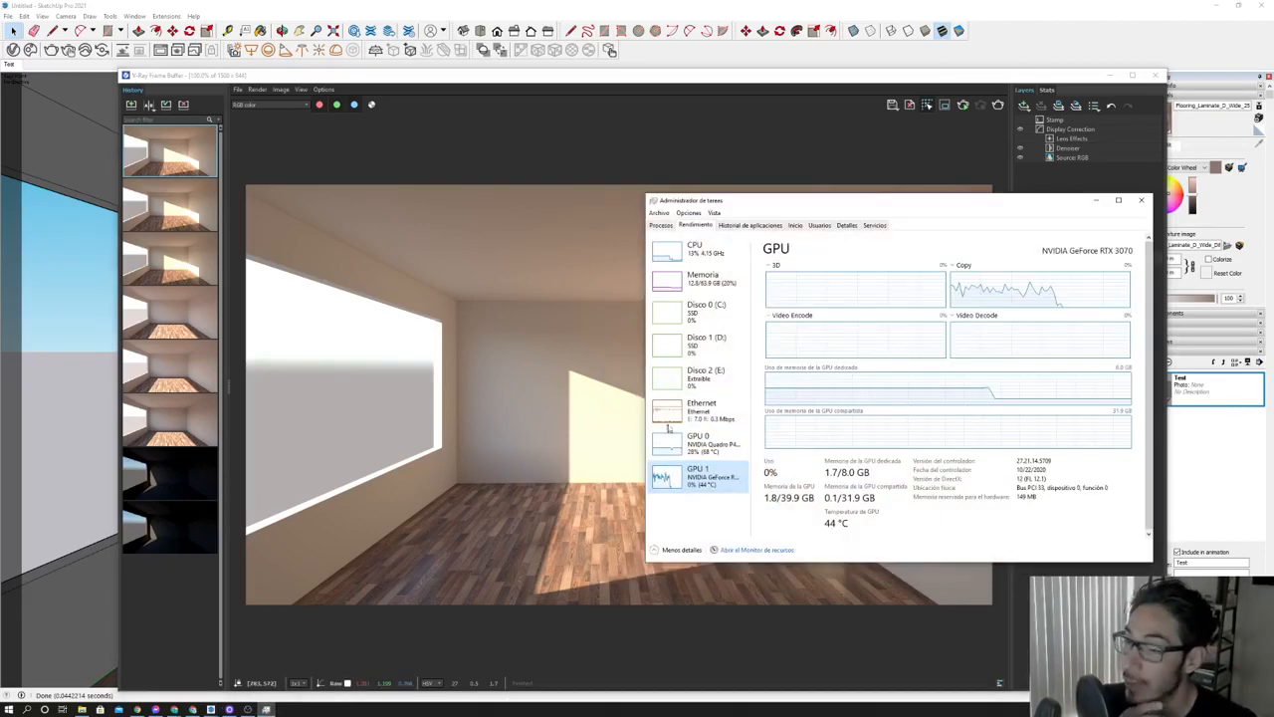
pyautogui.click(743, 239)
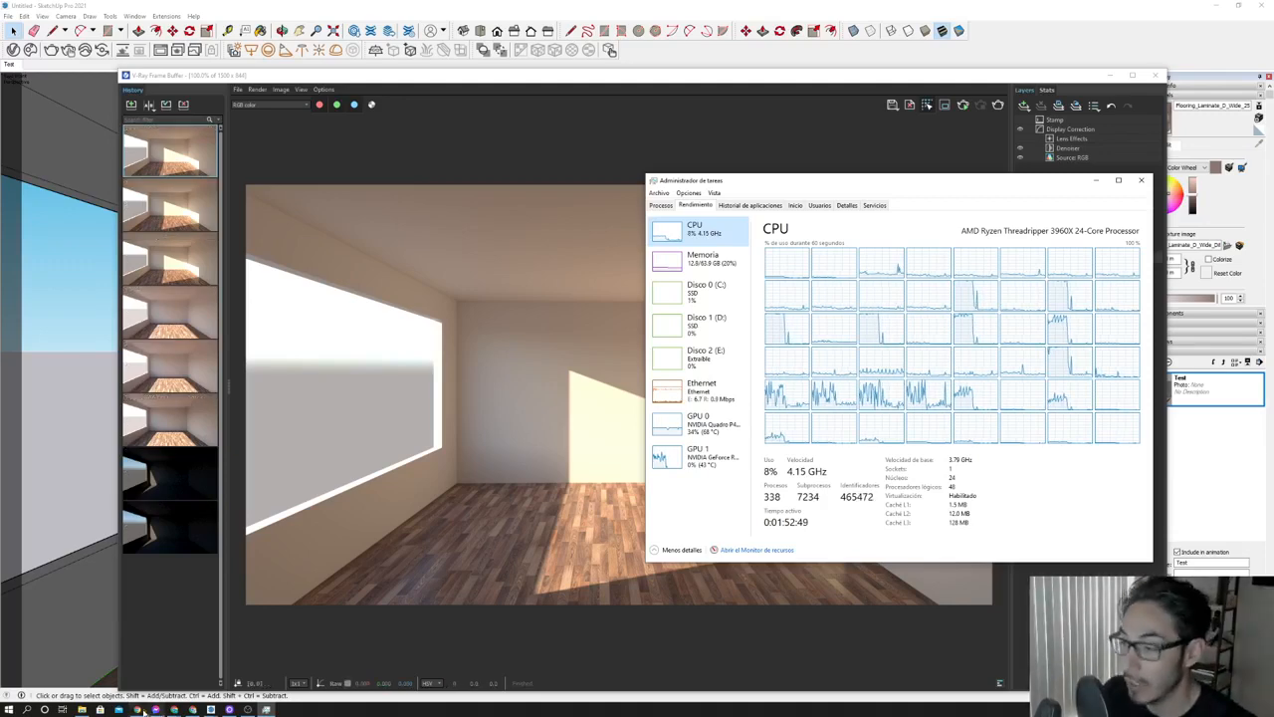
# Switch to the Amazon page in Chrome, search for "amd 3960x" to check the processor's price, and minimise the browser.
pyautogui.click(355, 581)
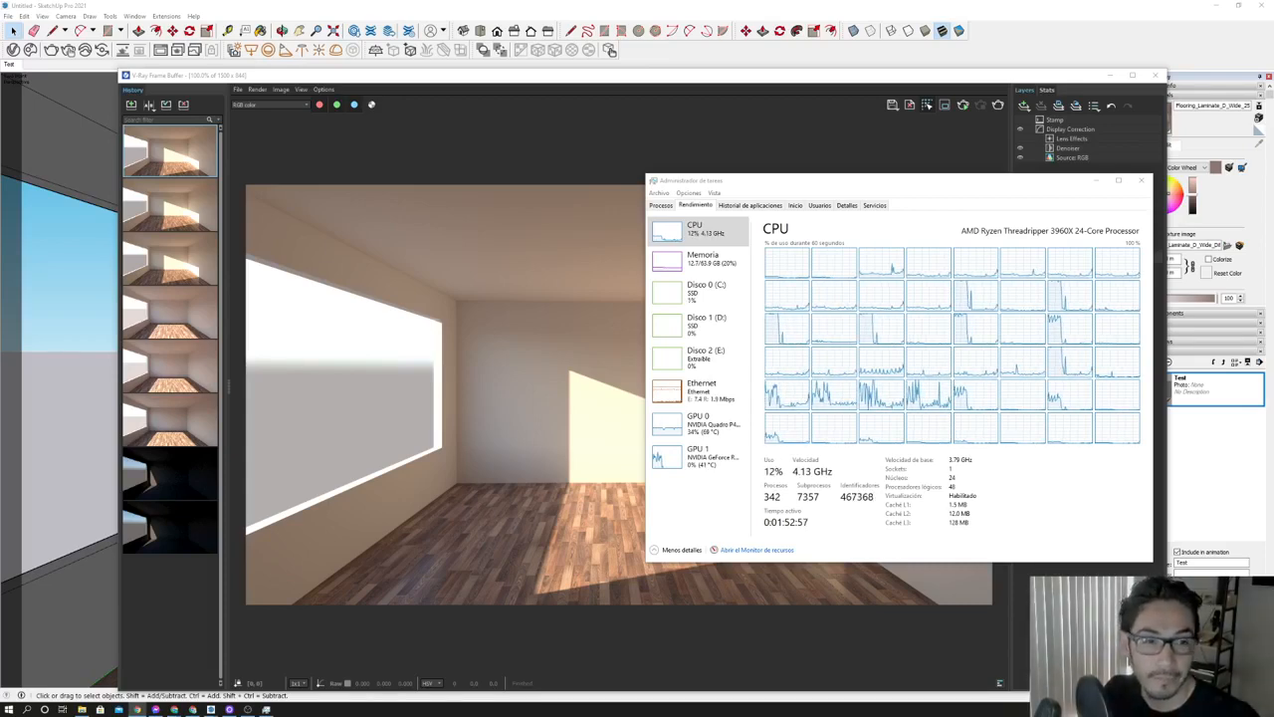
pyautogui.moveTo(1273, 200); pyautogui.dragTo(538, 1)
pyautogui.click(512, 67)
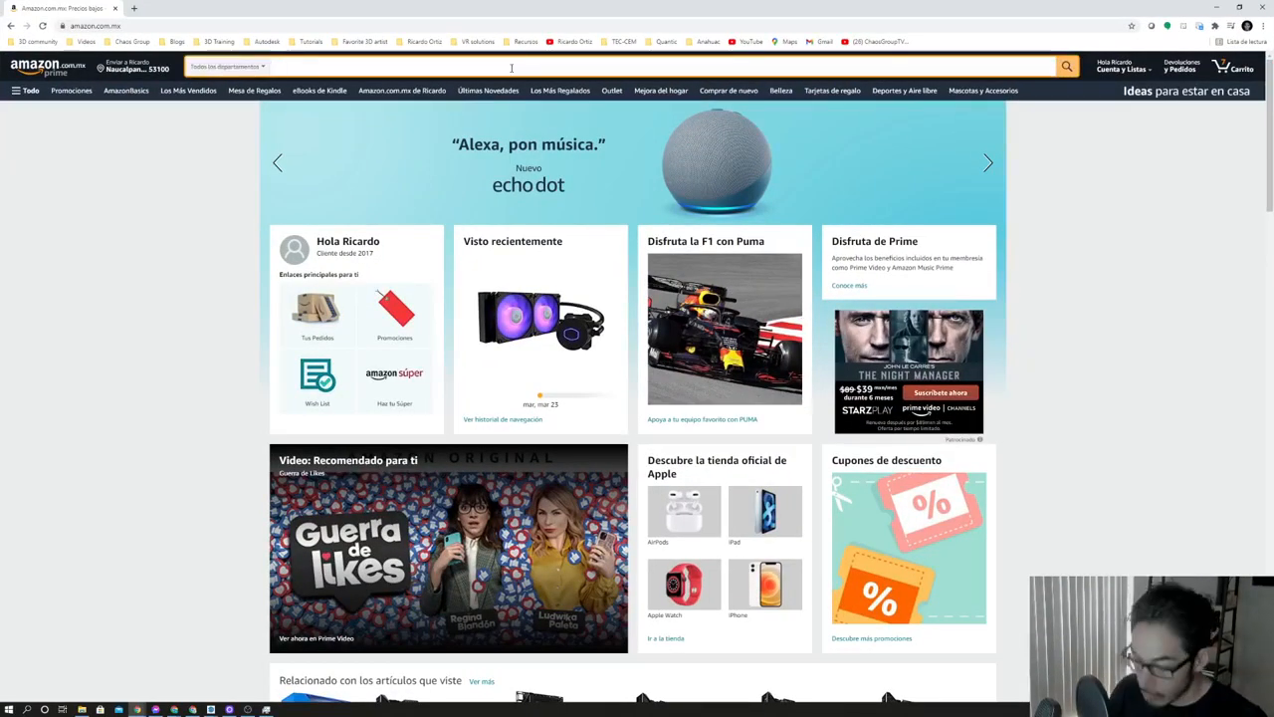
pyautogui.write('amd')
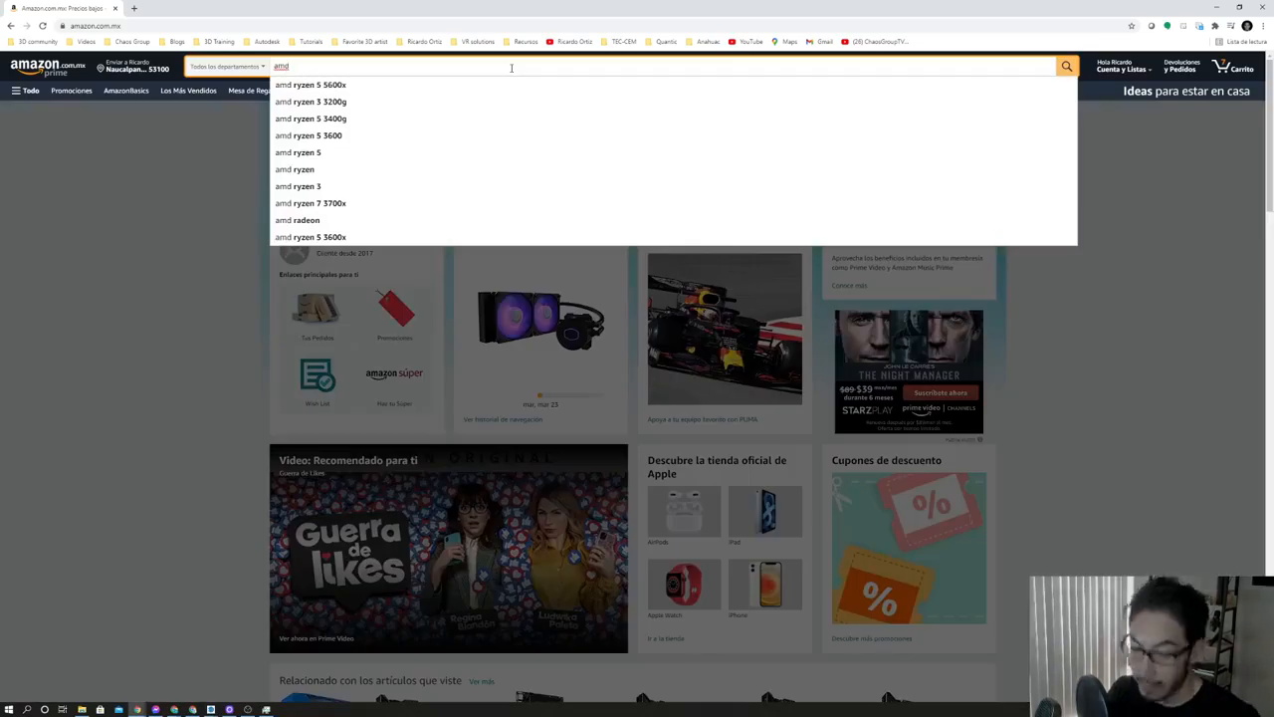
pyautogui.write('3960')
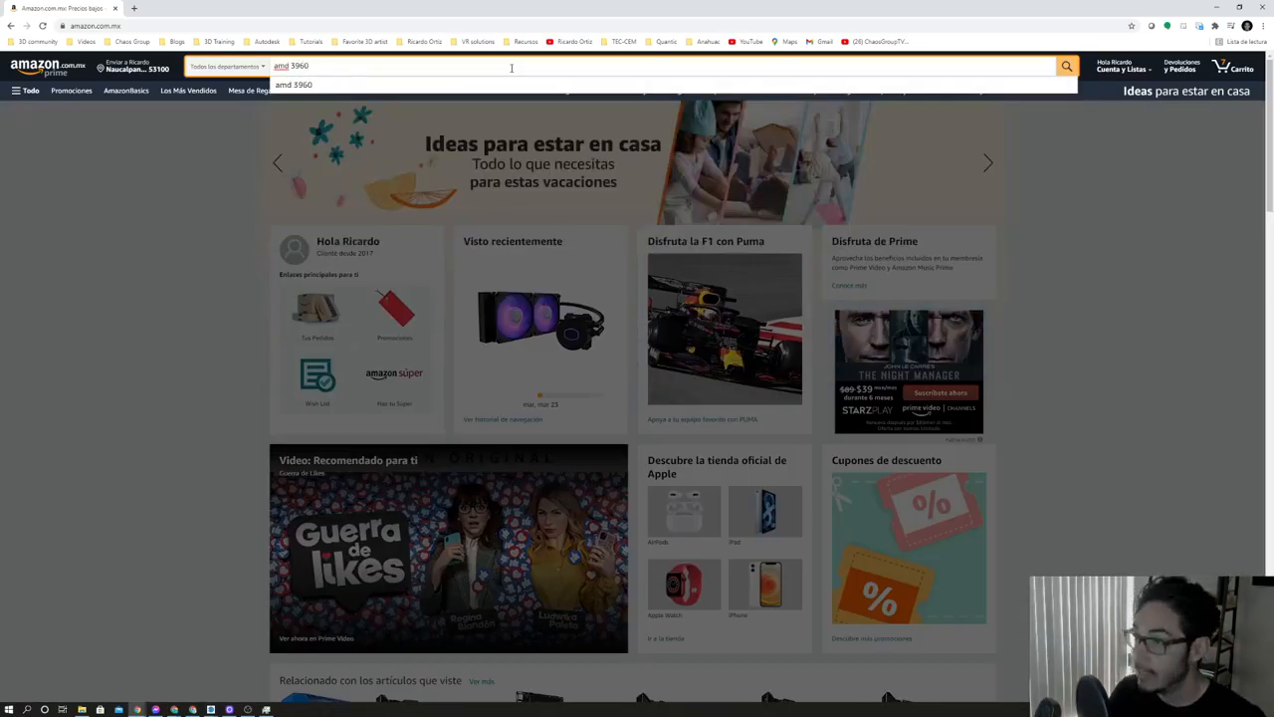
pyautogui.write('x')
pyautogui.press('Return')
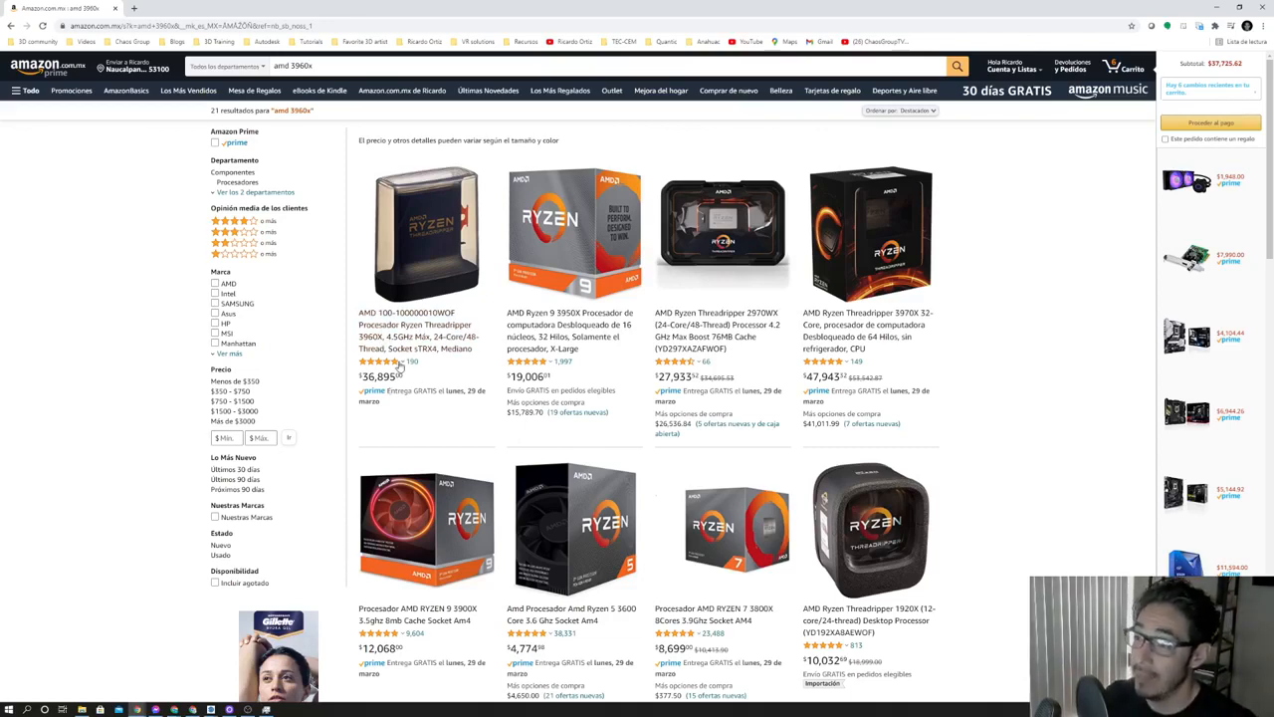
pyautogui.click(1217, 7)
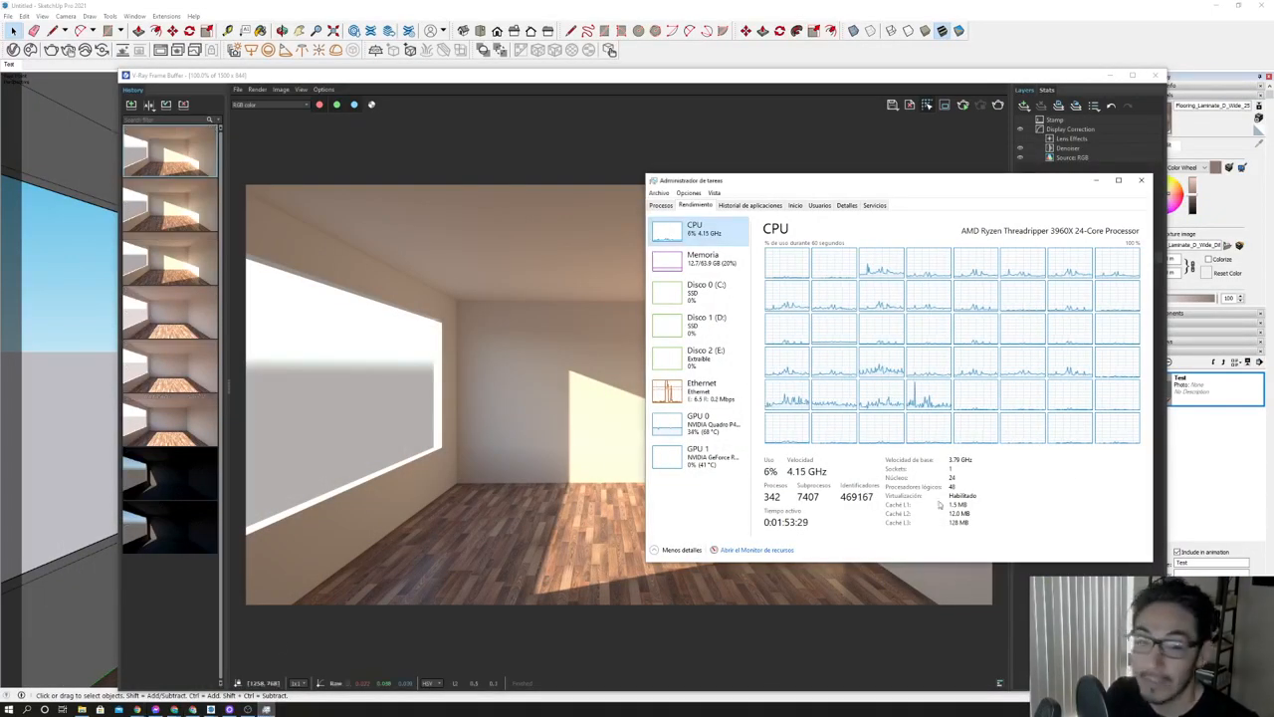
# Return to the Chrome window with Amazon and search Google for "nvidia 3070 rtx" in a new tab.
pyautogui.click(193, 709)
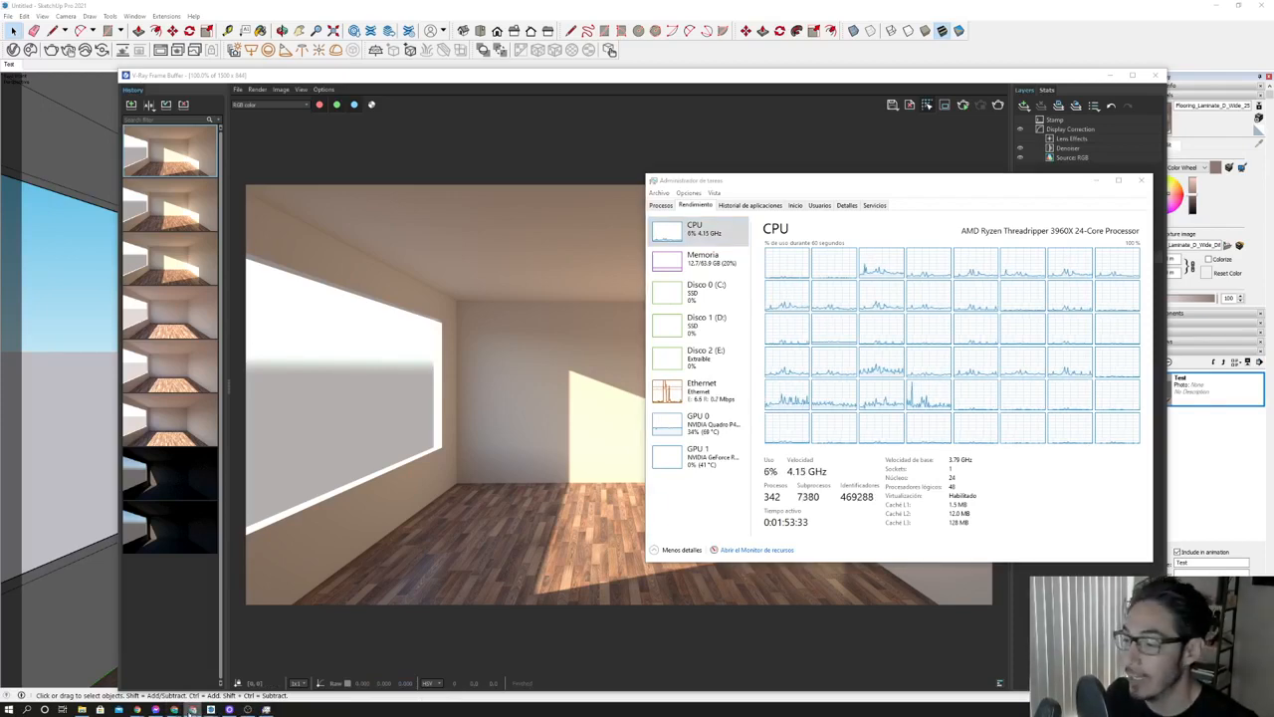
pyautogui.moveTo(152, 709)
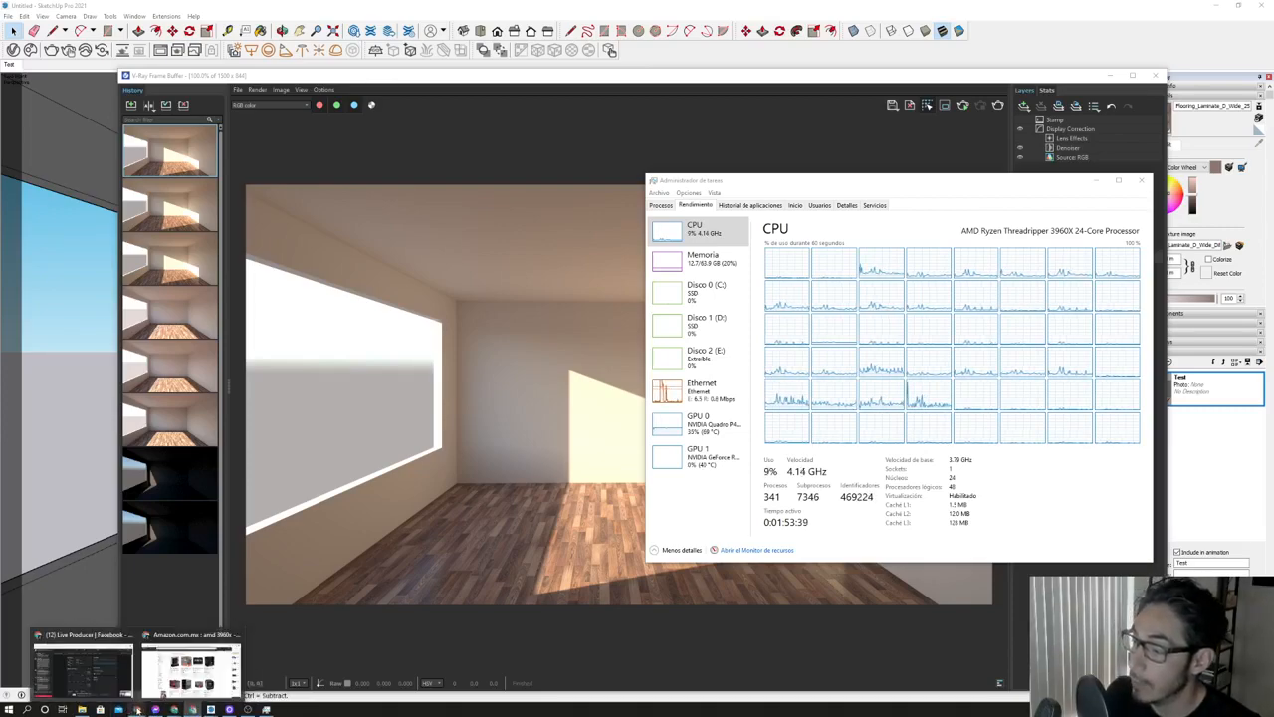
pyautogui.click(191, 661)
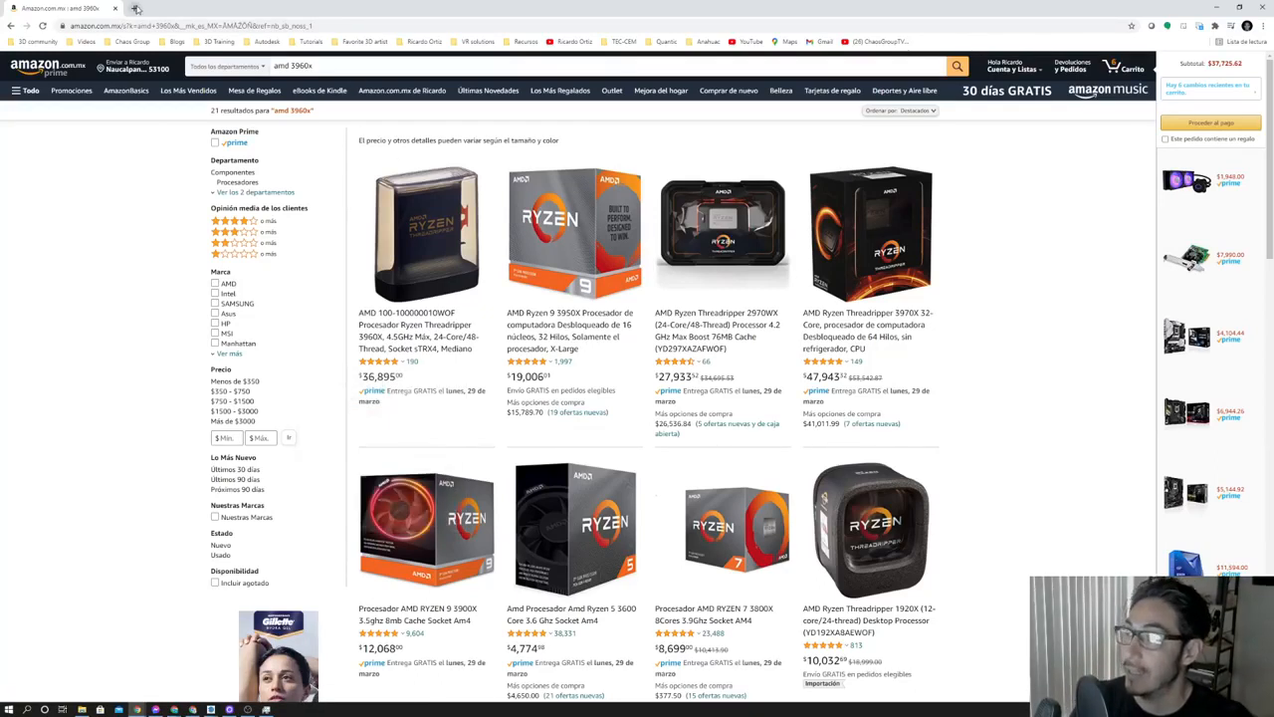
pyautogui.hotkey('ctrl', 't')
pyautogui.write('nvidia 3070')
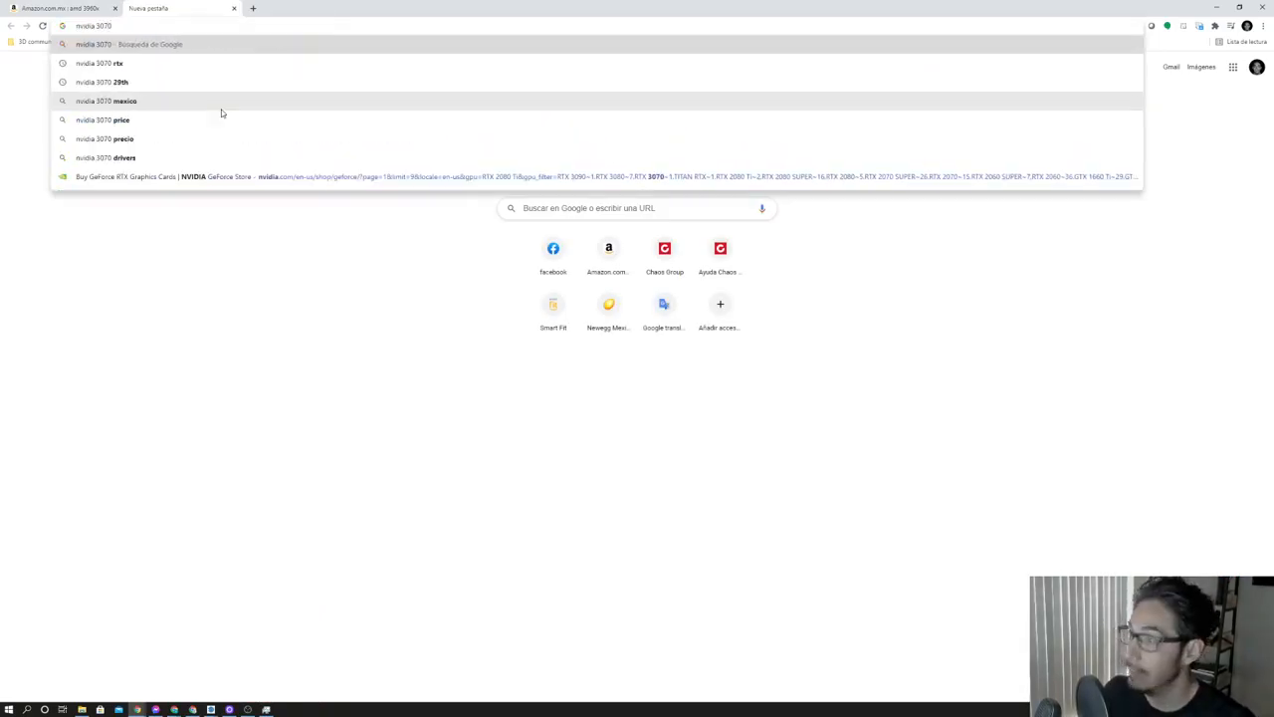
pyautogui.press('Down')
pyautogui.press('Return')
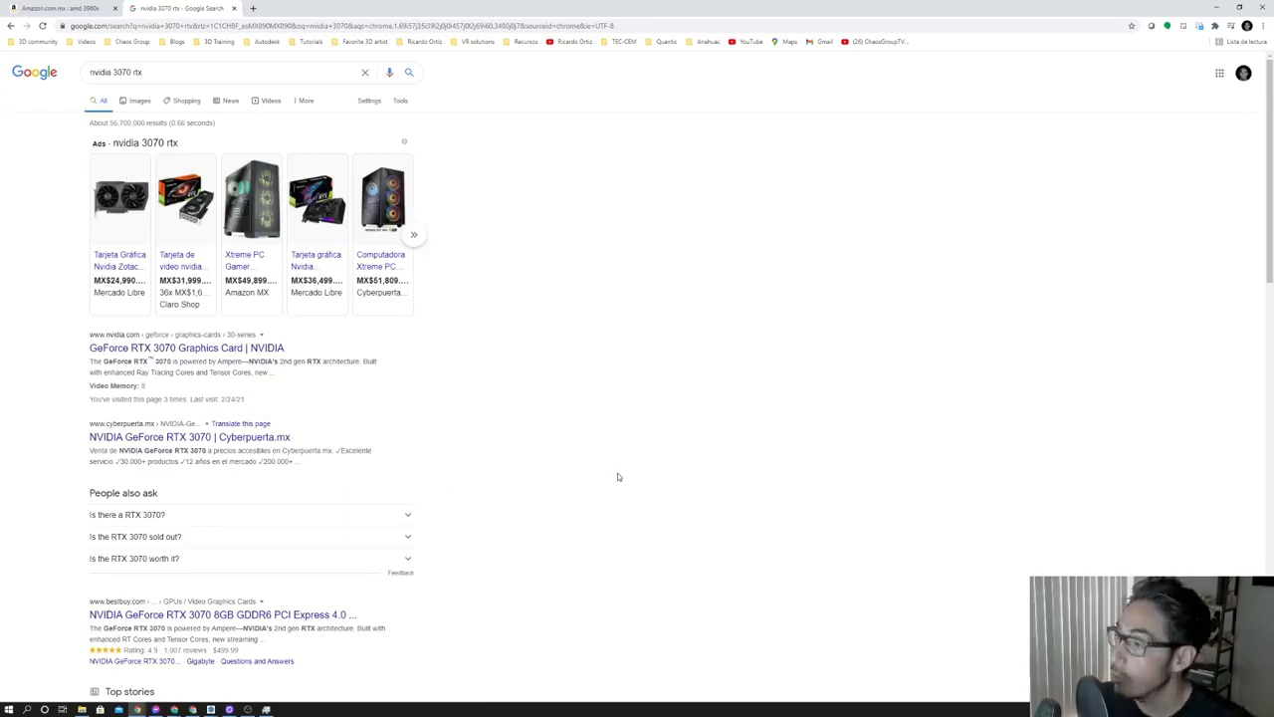
# Open NVIDIA's GeForce RTX 3070 page, highlight the card's starting price, and minimise the browser.
pyautogui.click(185, 350)
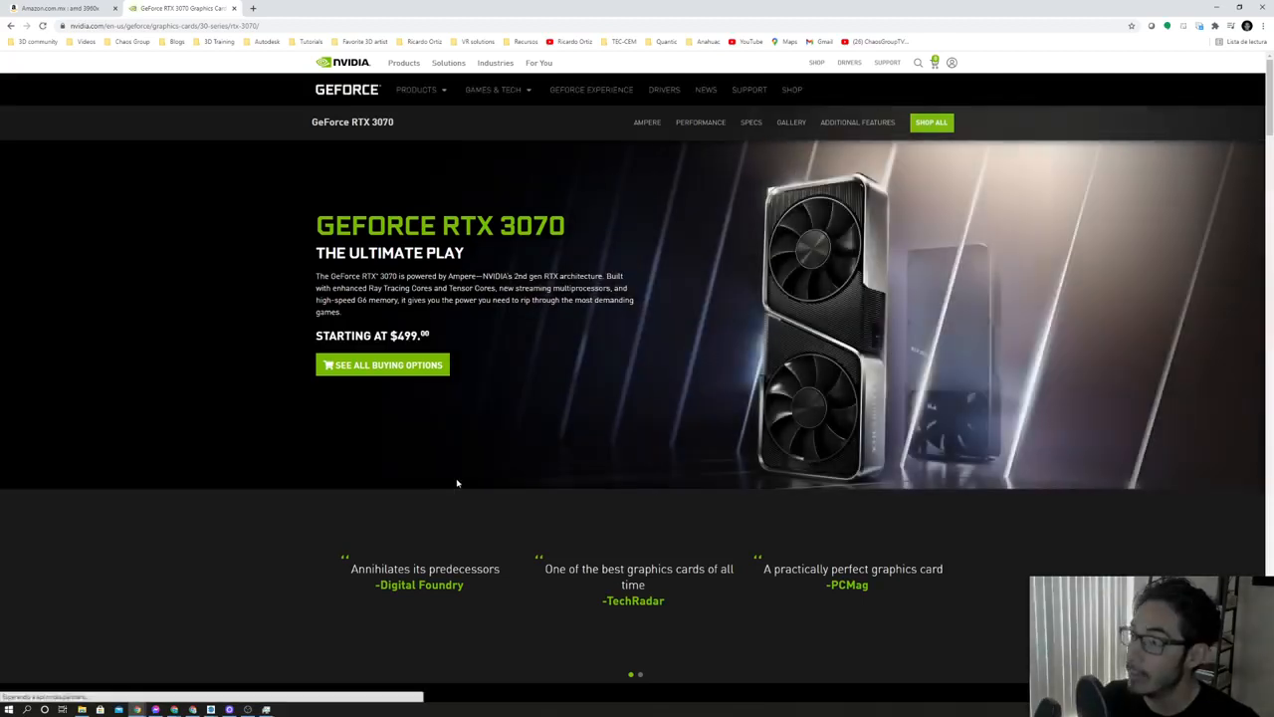
pyautogui.moveTo(432, 343); pyautogui.dragTo(317, 347)
pyautogui.moveTo(441, 339); pyautogui.dragTo(396, 341)
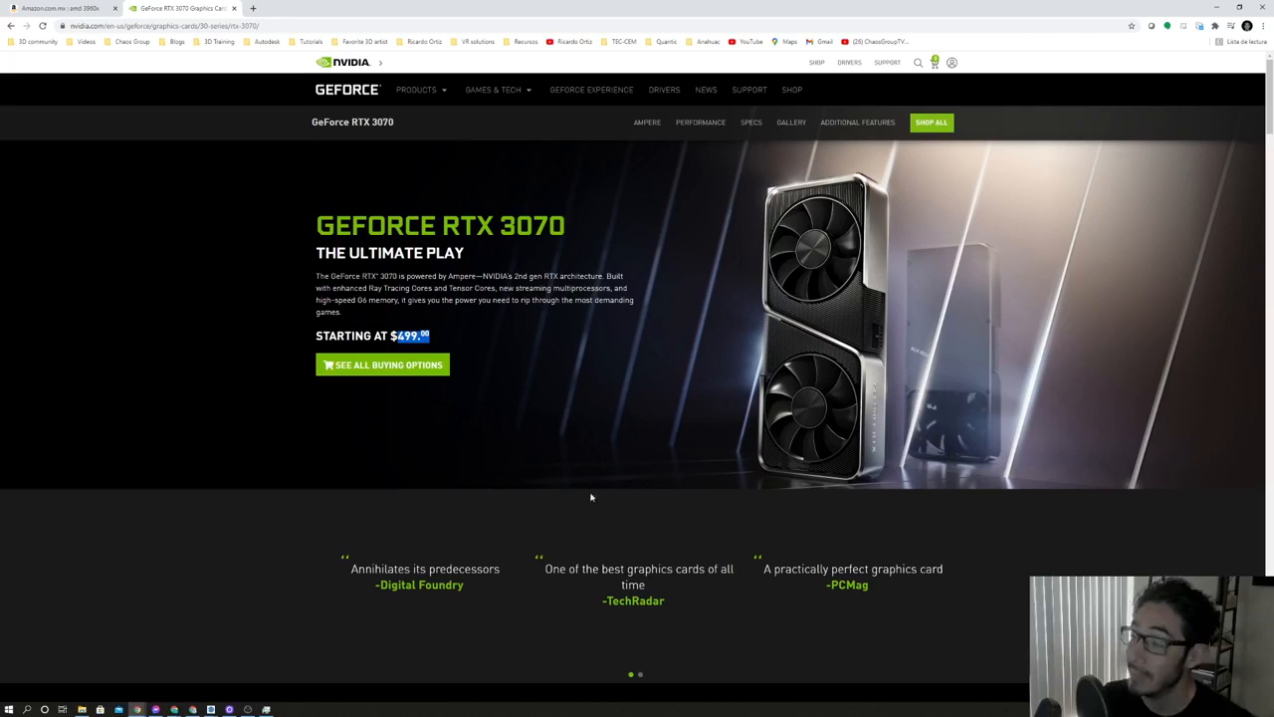
pyautogui.click(1217, 7)
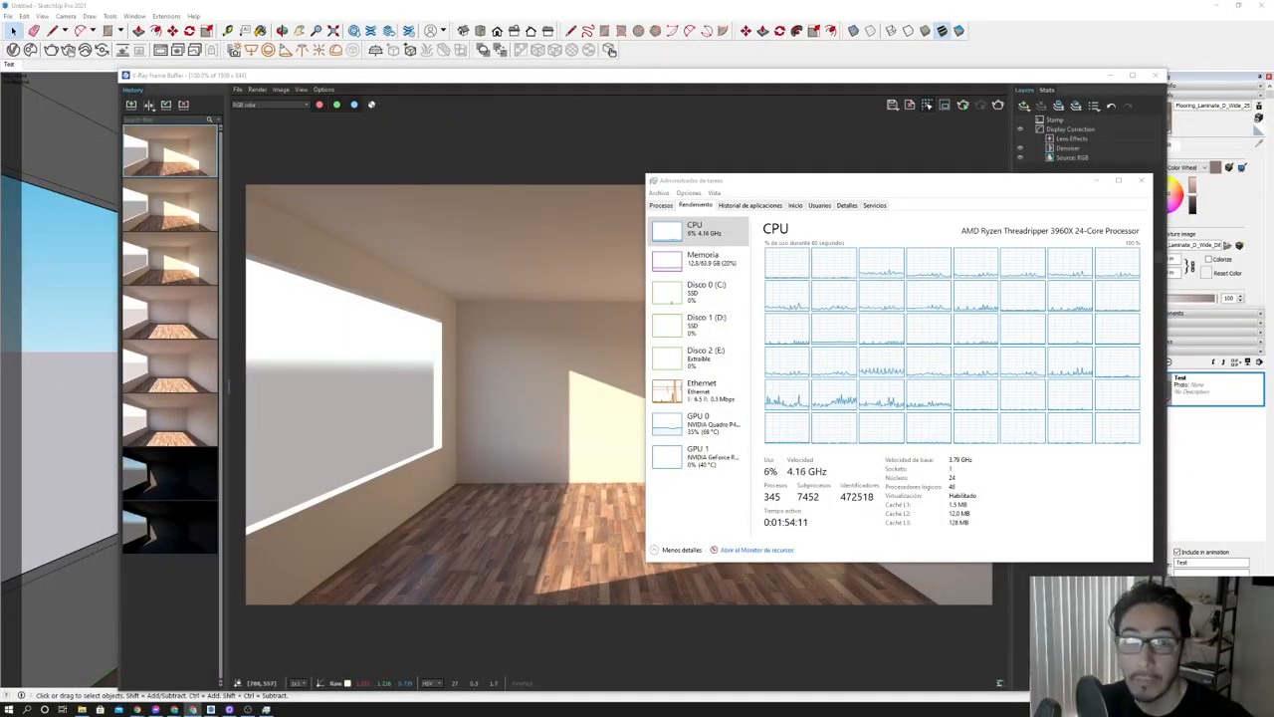
# Bring the V-Ray Frame Buffer forward, enlarge the V-Ray Progress Window and review its GPU render log, ending back at the frame buffer.
pyautogui.click(846, 181)
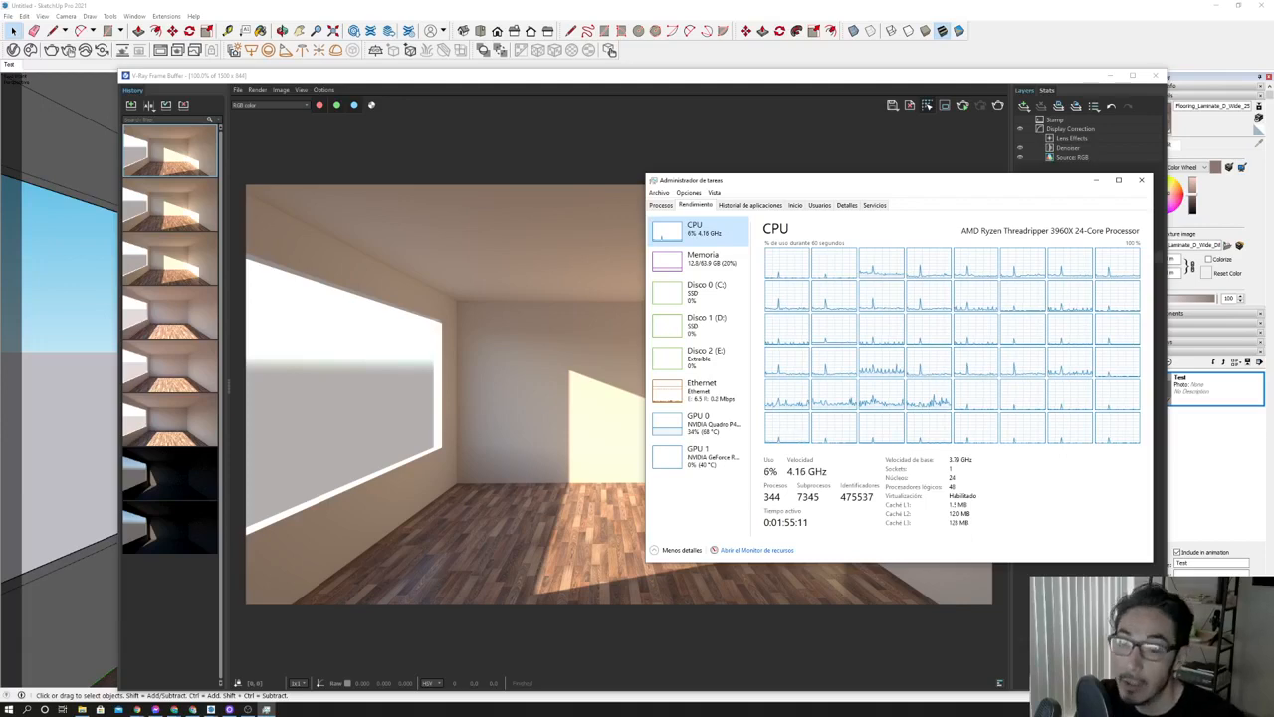
pyautogui.moveTo(785, 76); pyautogui.dragTo(731, 46)
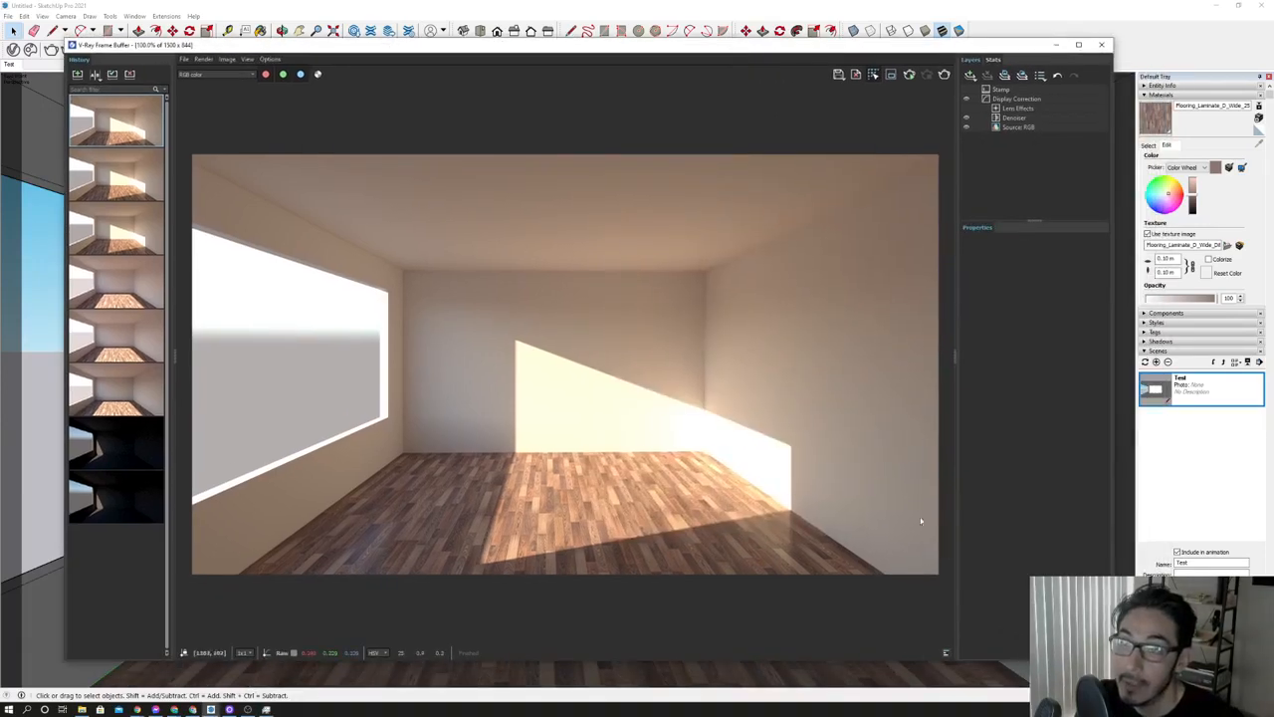
pyautogui.click(947, 654)
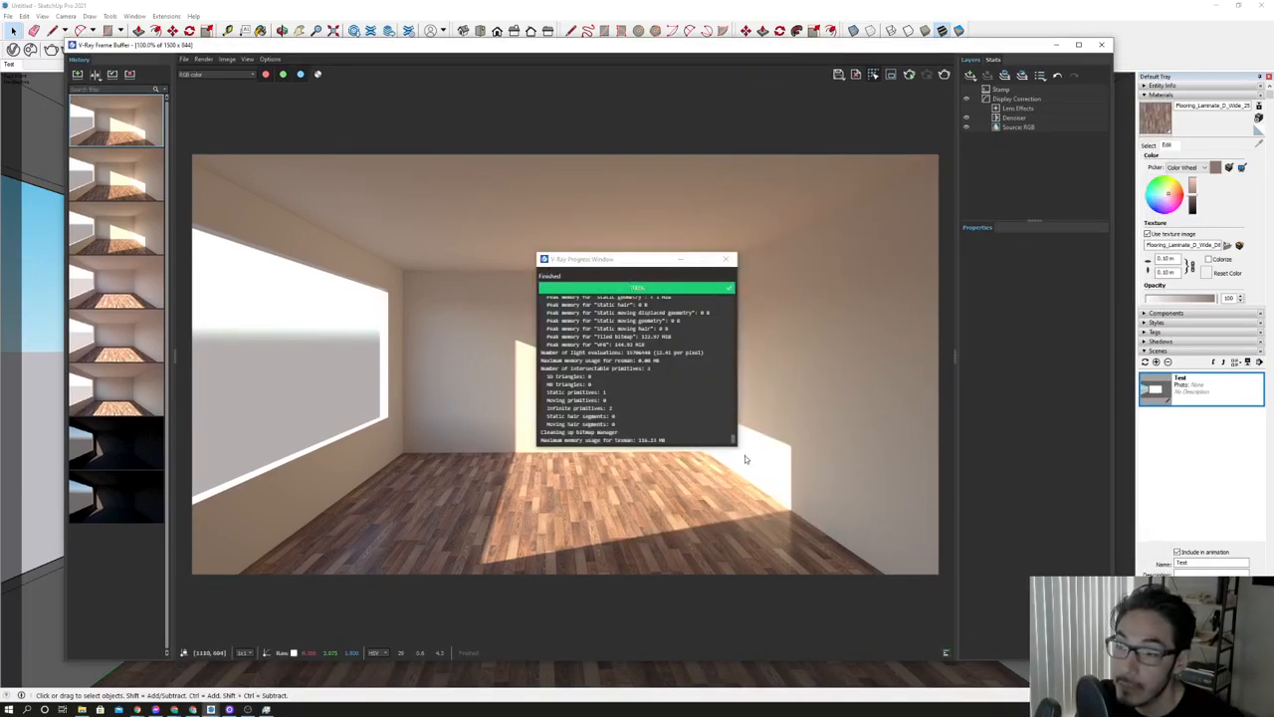
pyautogui.moveTo(735, 454); pyautogui.dragTo(962, 649)
pyautogui.scroll(5, 710, 463)
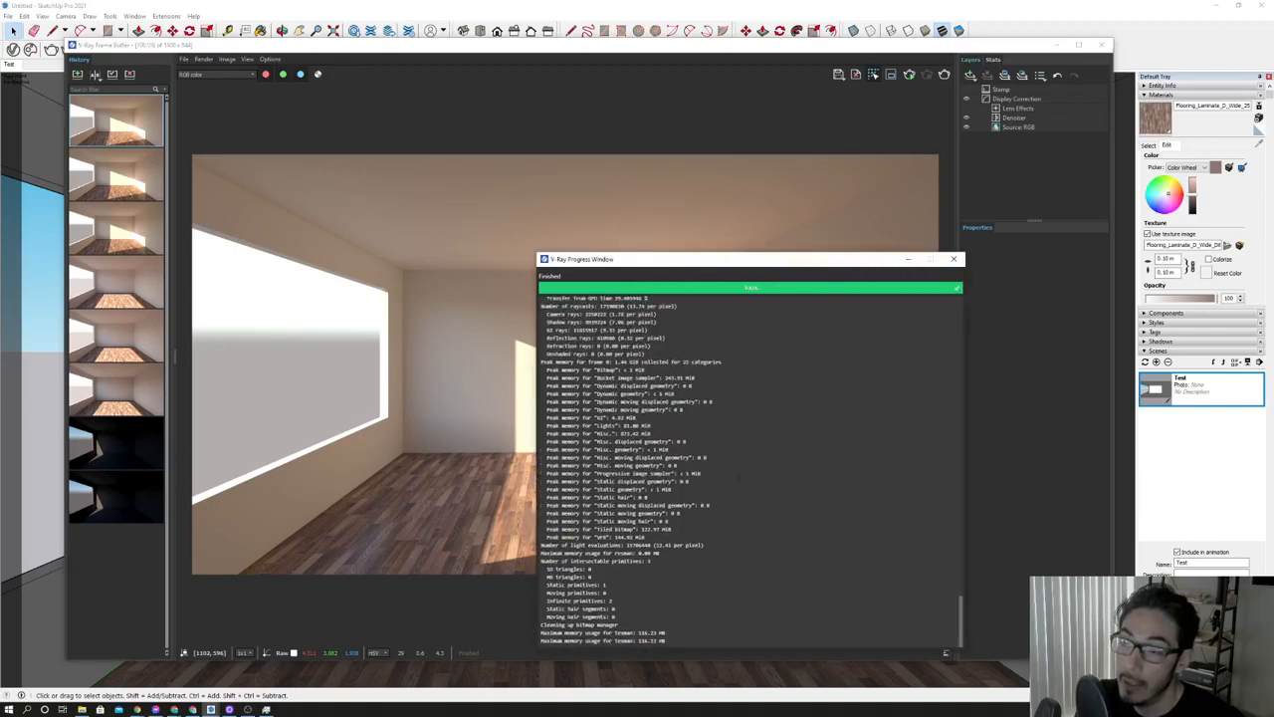
pyautogui.scroll(10, 710, 463)
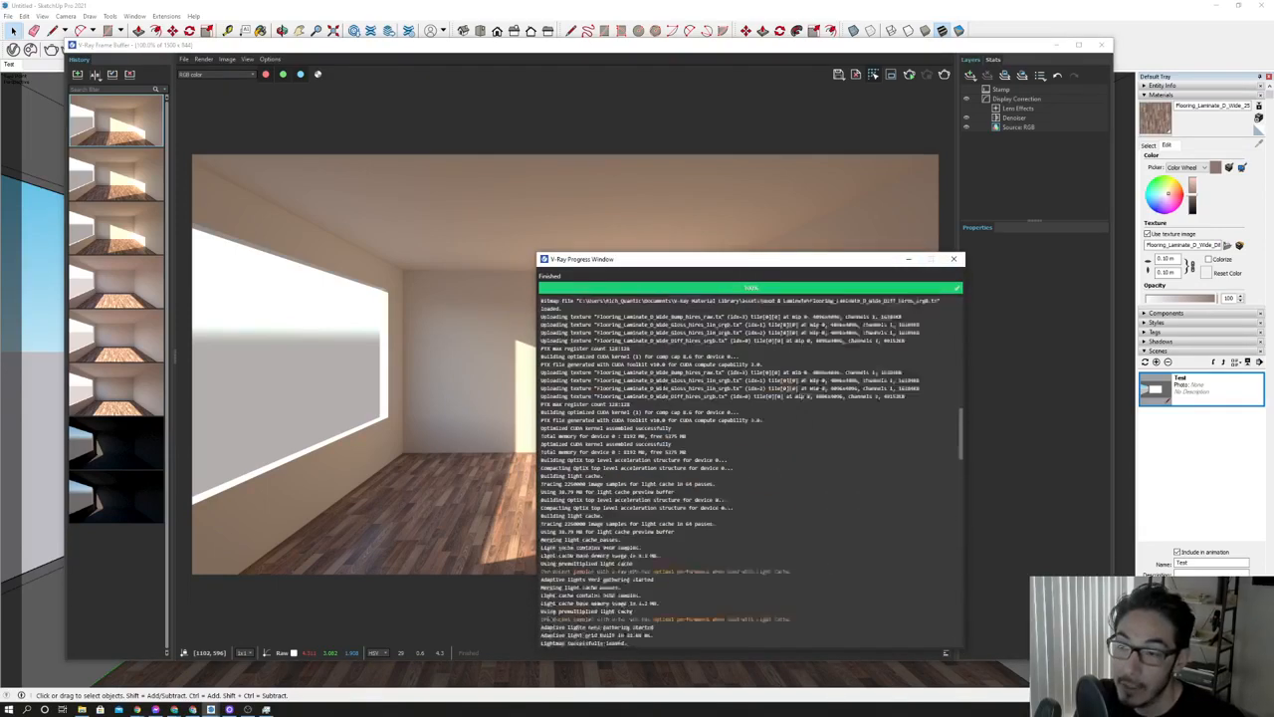
pyautogui.scroll(-6, 710, 462)
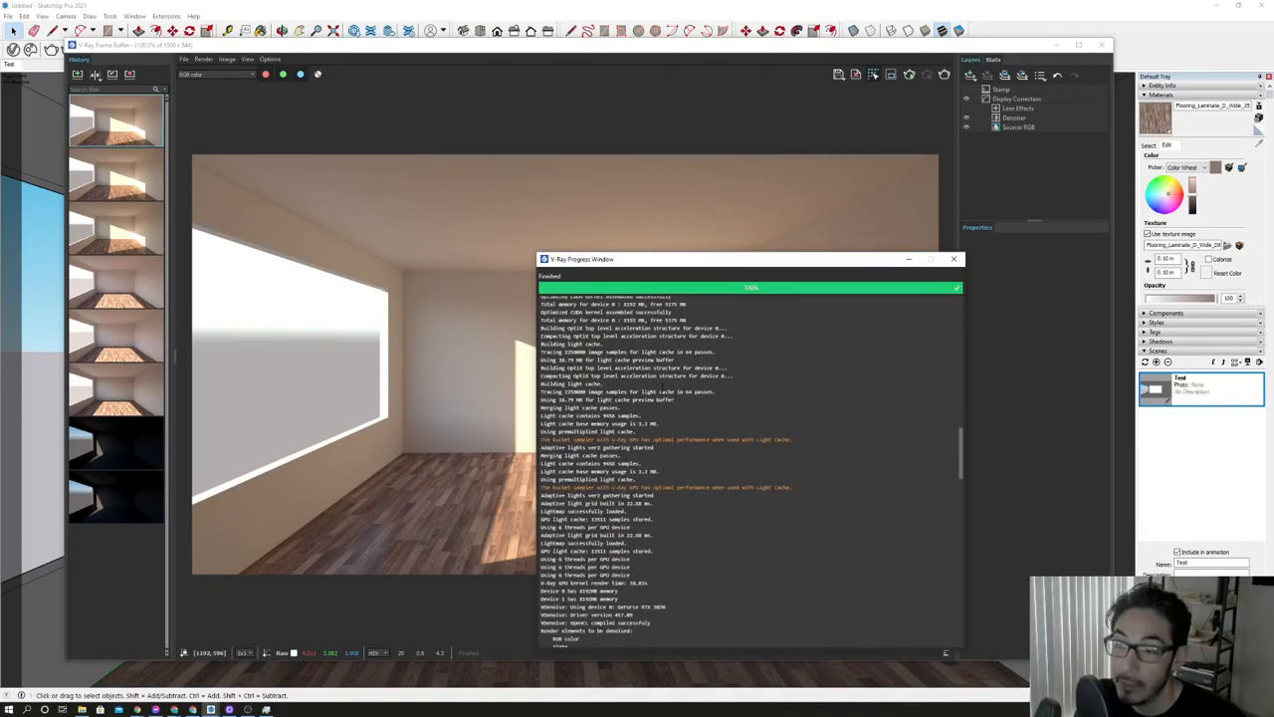
pyautogui.scroll(-4, 660, 402)
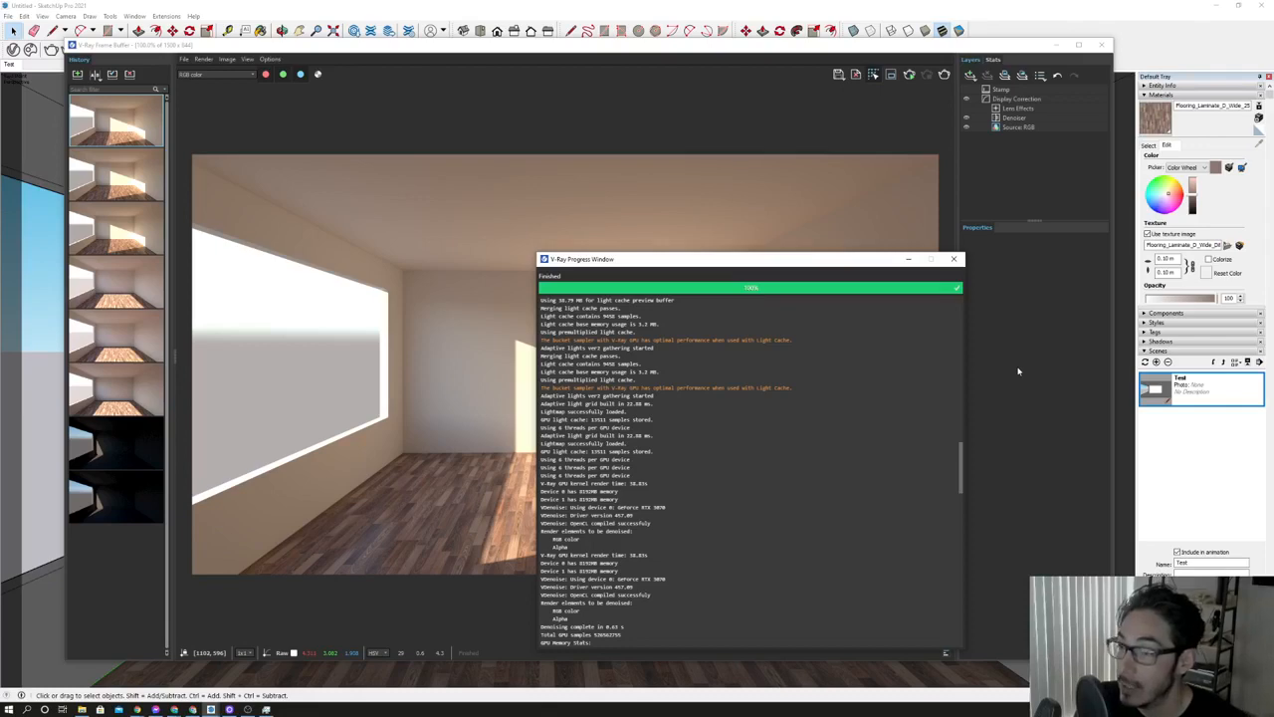
pyautogui.click(573, 51)
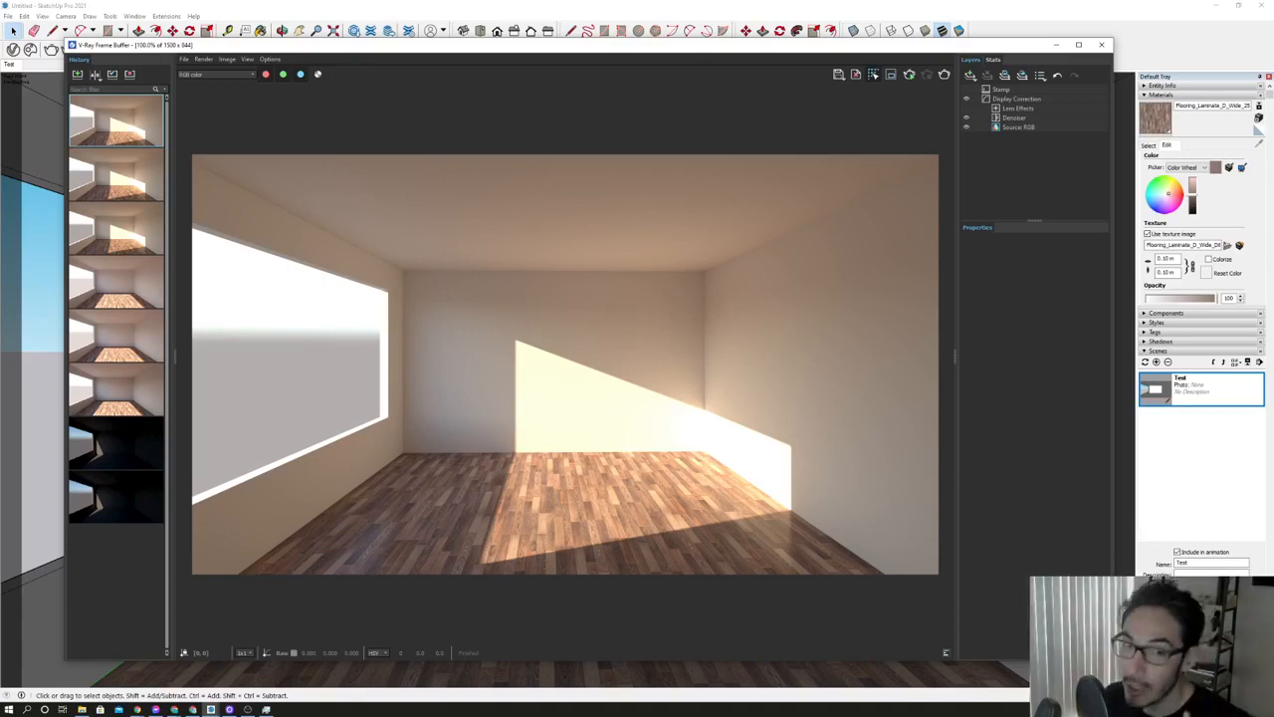
# In the V-Ray render settings, set the engine to CUDA and enable the C++/CPU device alongside the GeForce RTX 3070.
pyautogui.moveTo(438, 66); pyautogui.dragTo(486, 110)
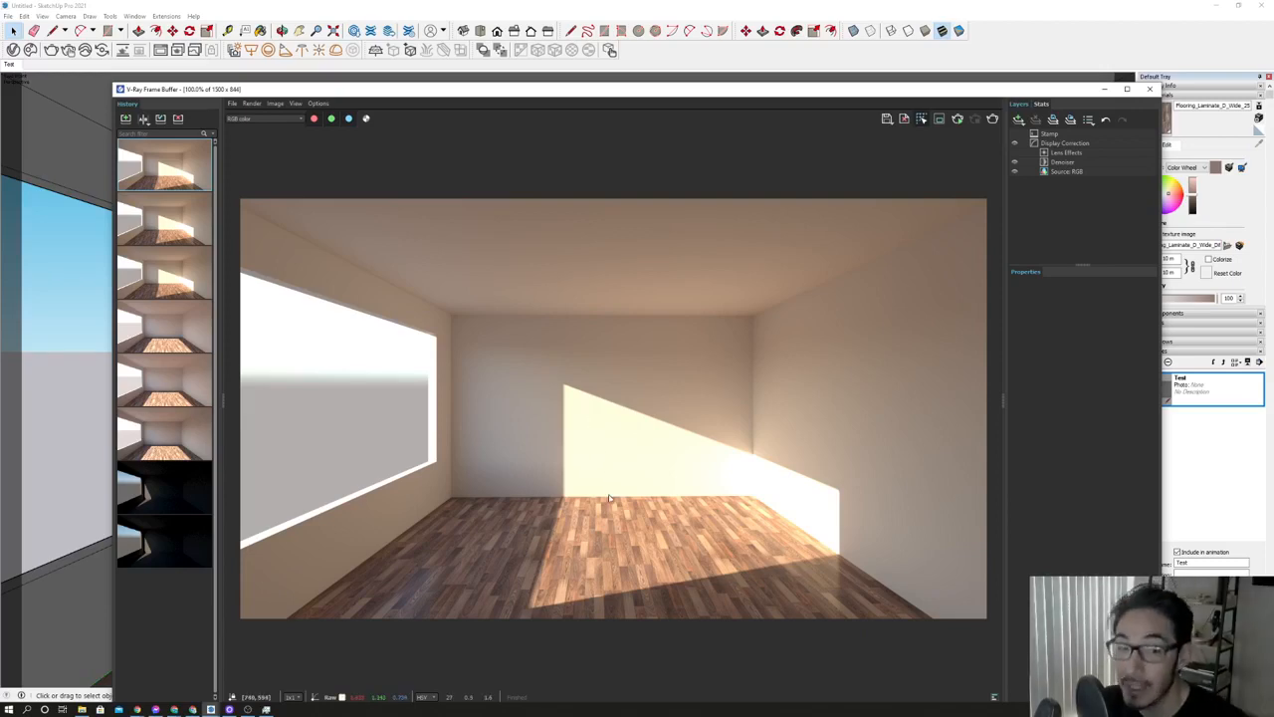
pyautogui.click(14, 50)
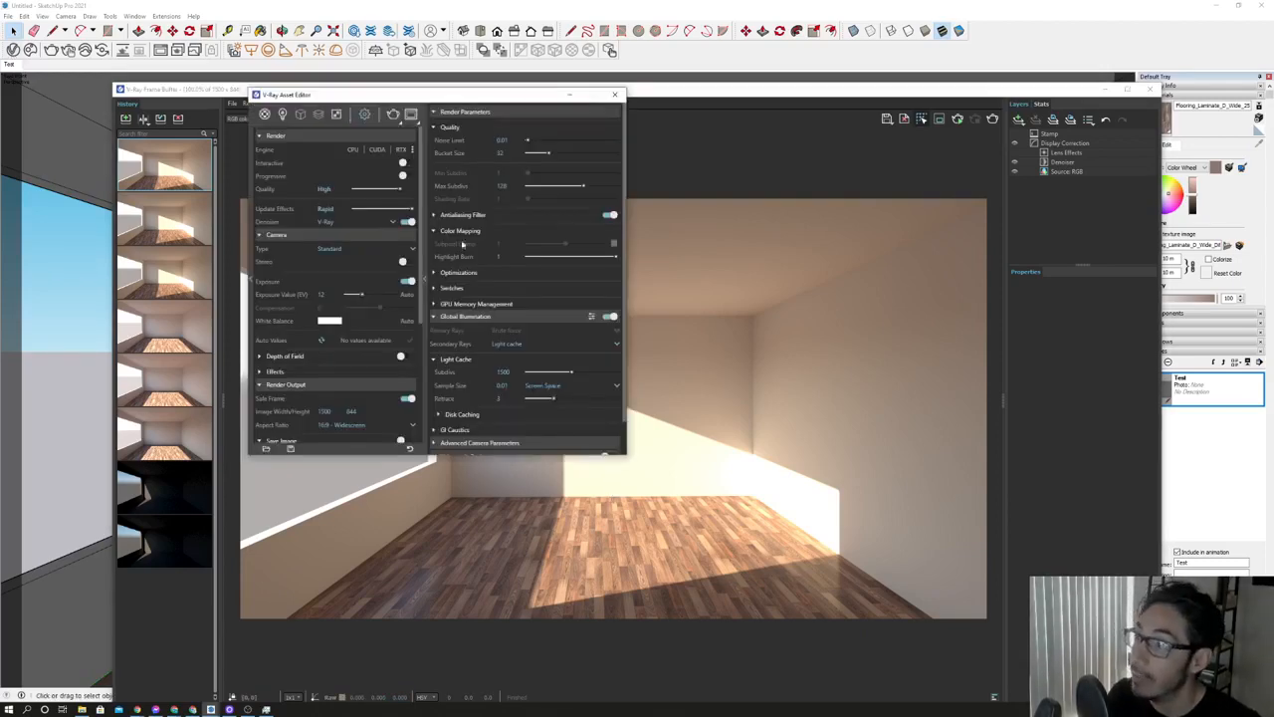
pyautogui.moveTo(368, 97); pyautogui.dragTo(380, 249)
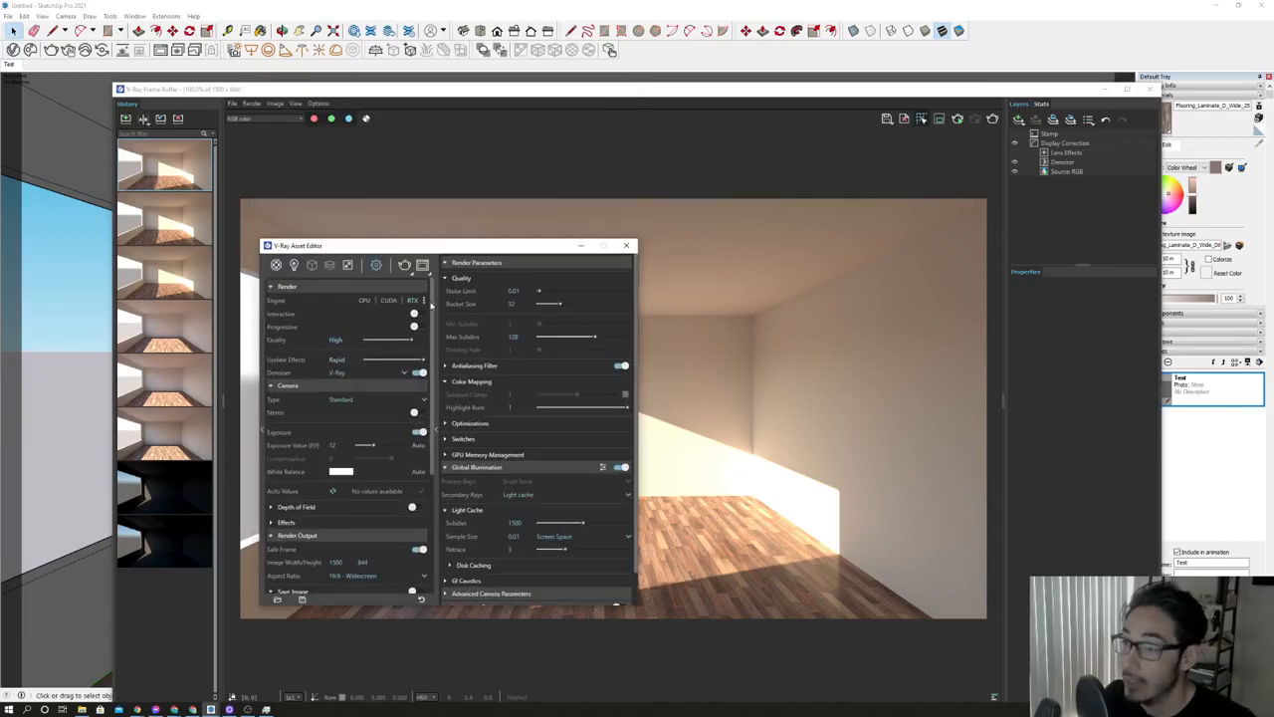
pyautogui.click(425, 302)
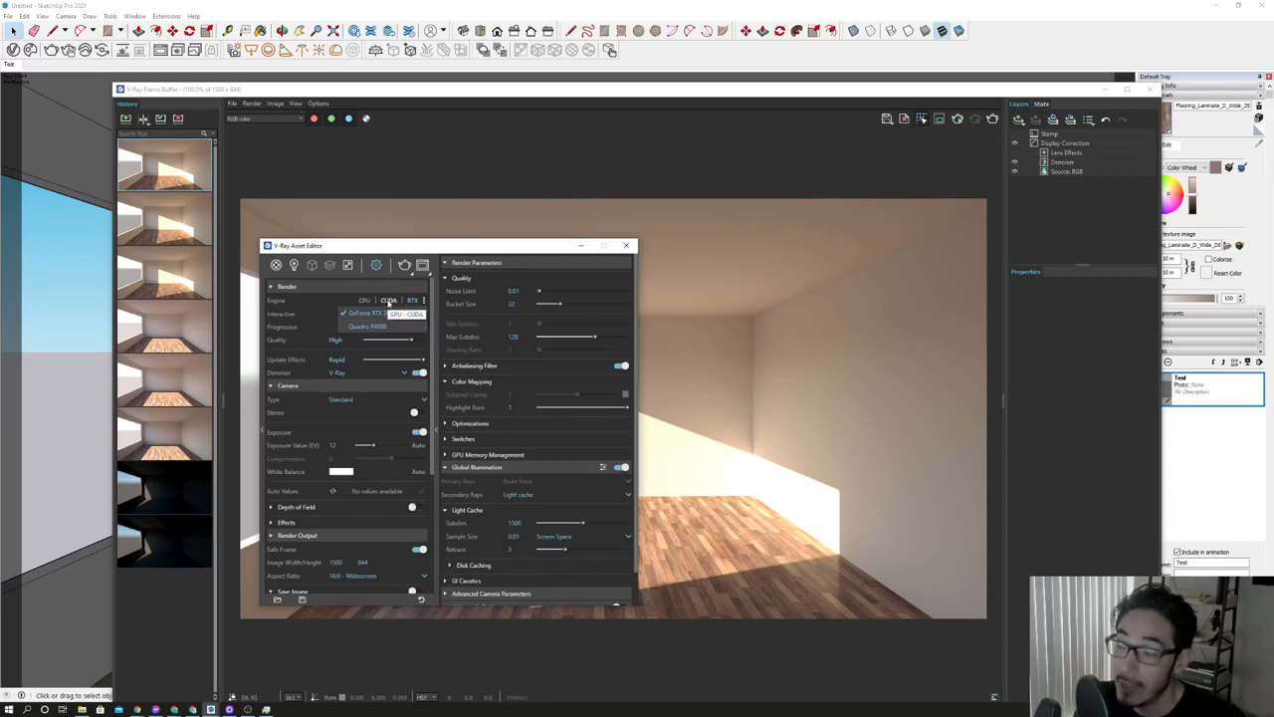
pyautogui.click(389, 302)
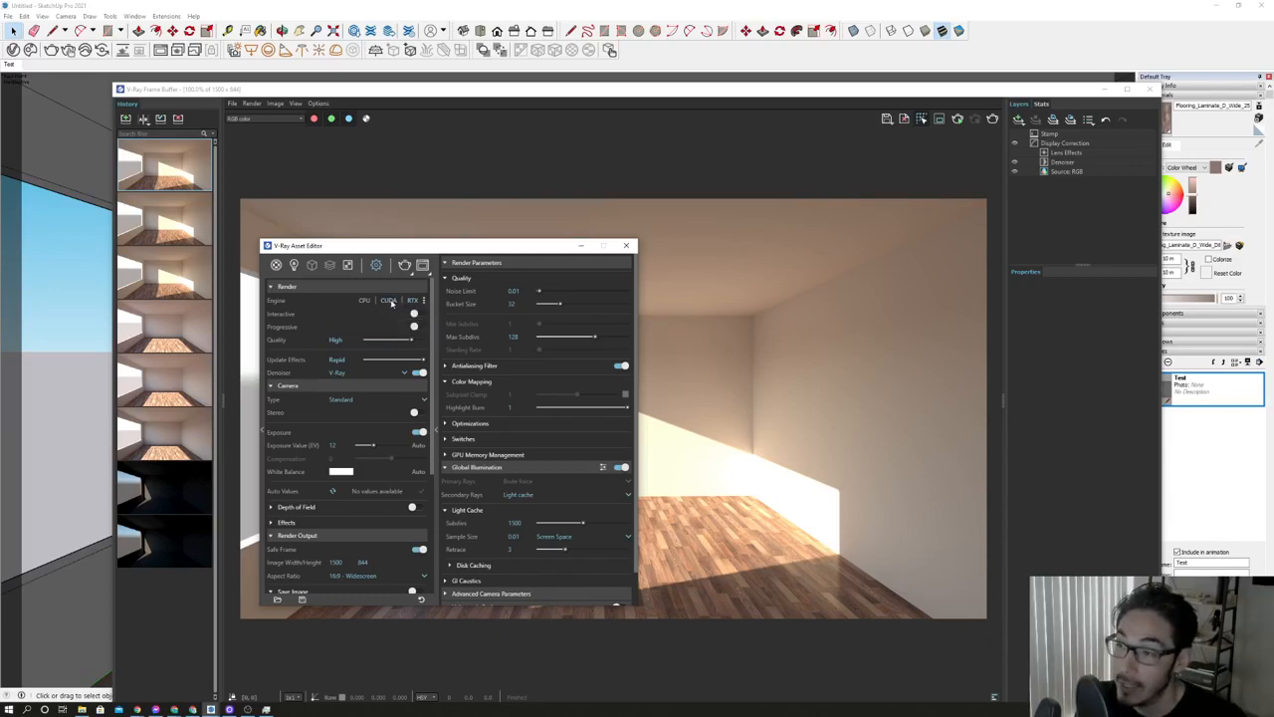
pyautogui.click(425, 300)
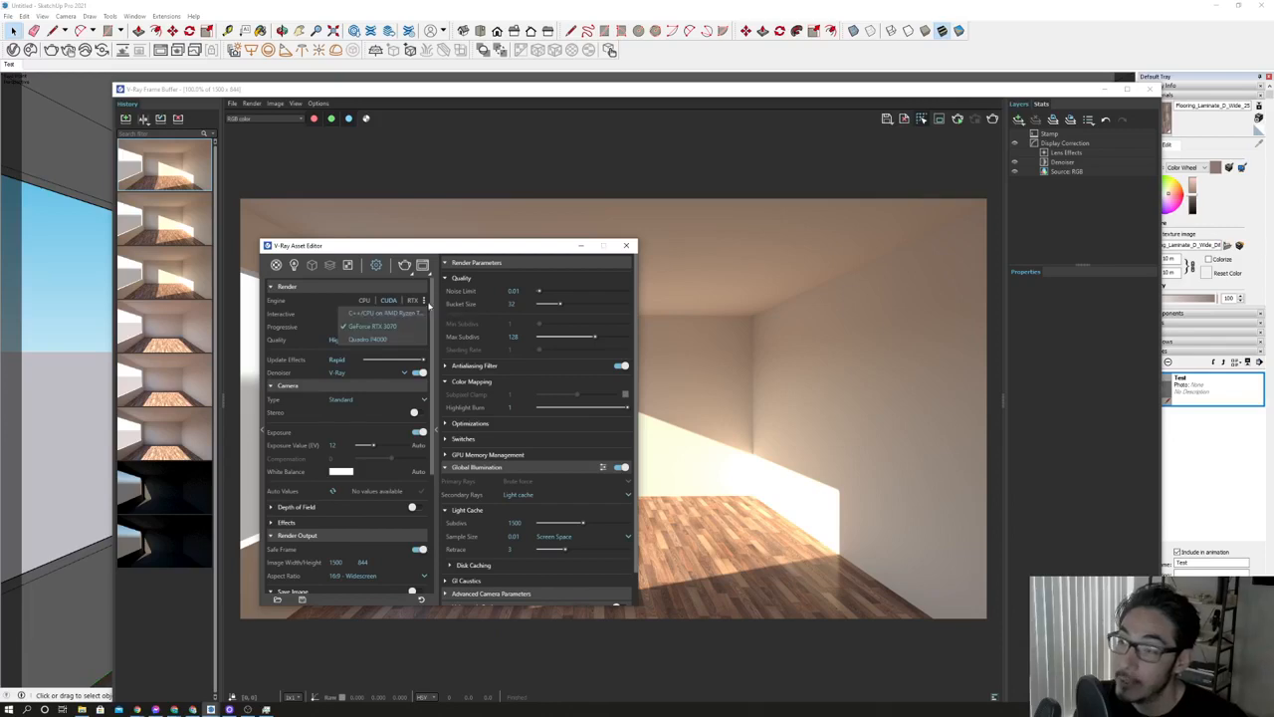
pyautogui.click(378, 313)
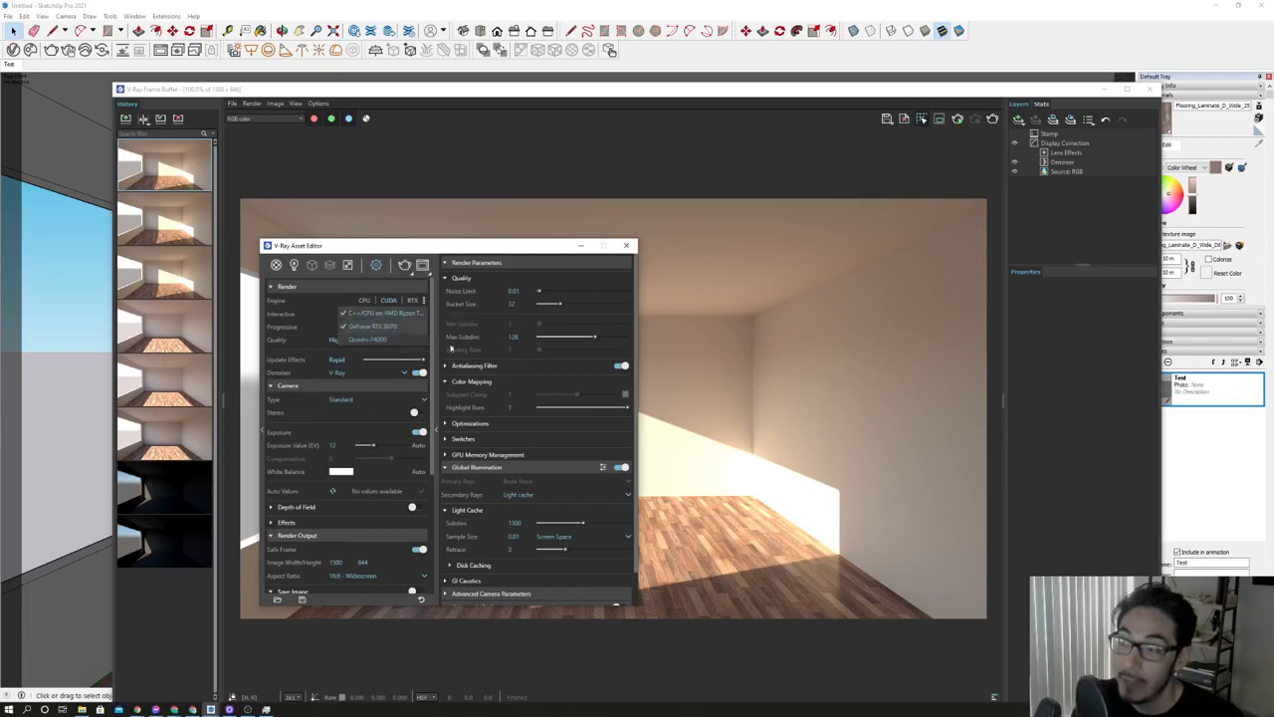
# Render the room with V-Ray using the hybrid CUDA setup.
pyautogui.moveTo(459, 246); pyautogui.dragTo(474, 181)
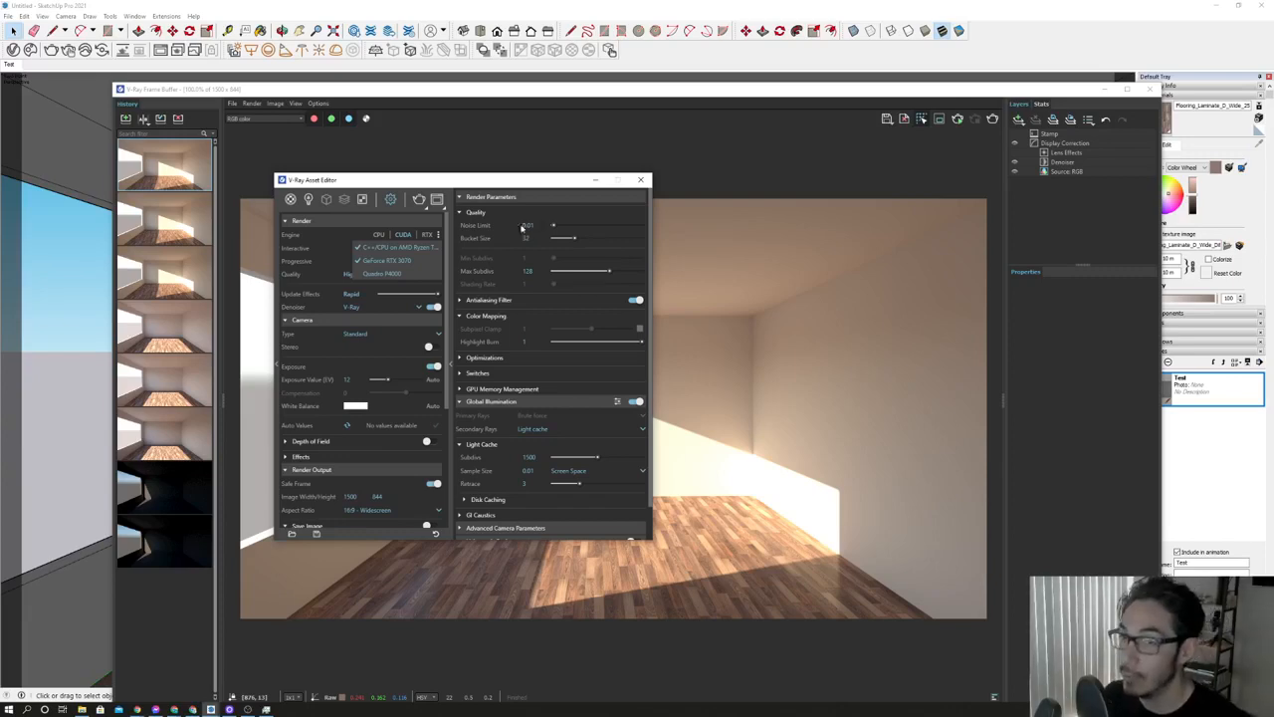
pyautogui.click(420, 200)
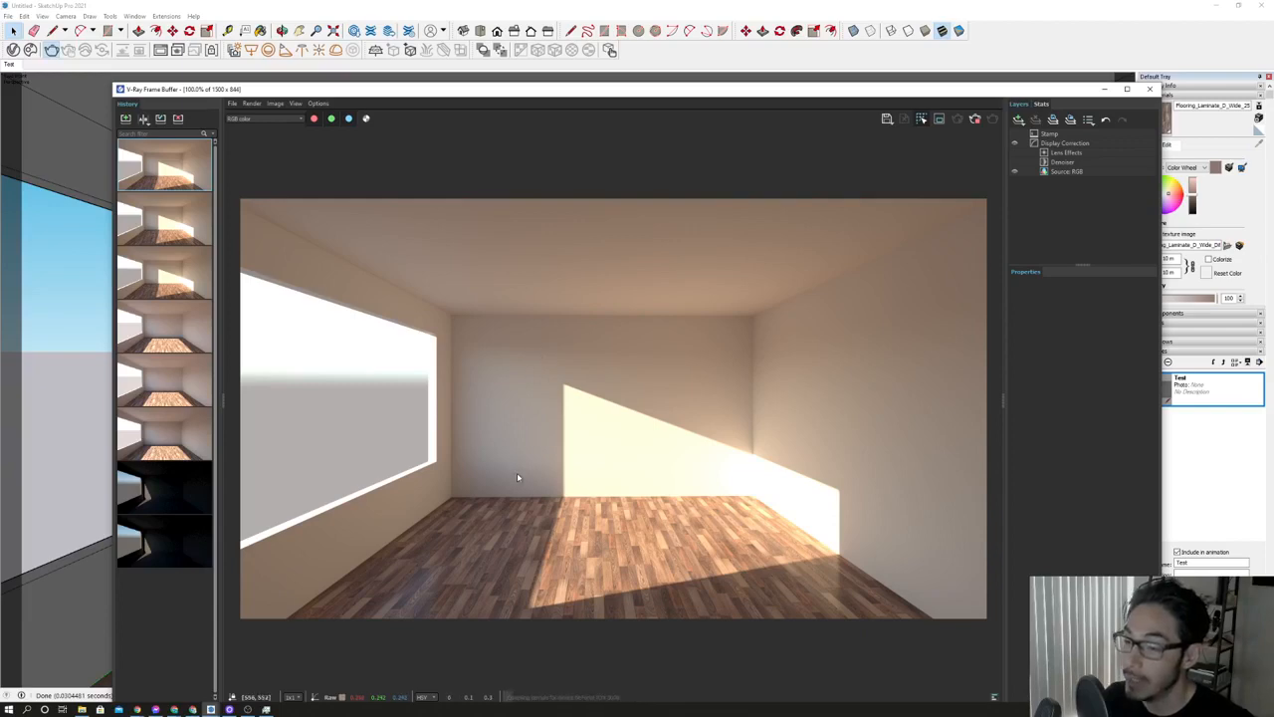
pyautogui.moveTo(558, 99); pyautogui.dragTo(553, 67)
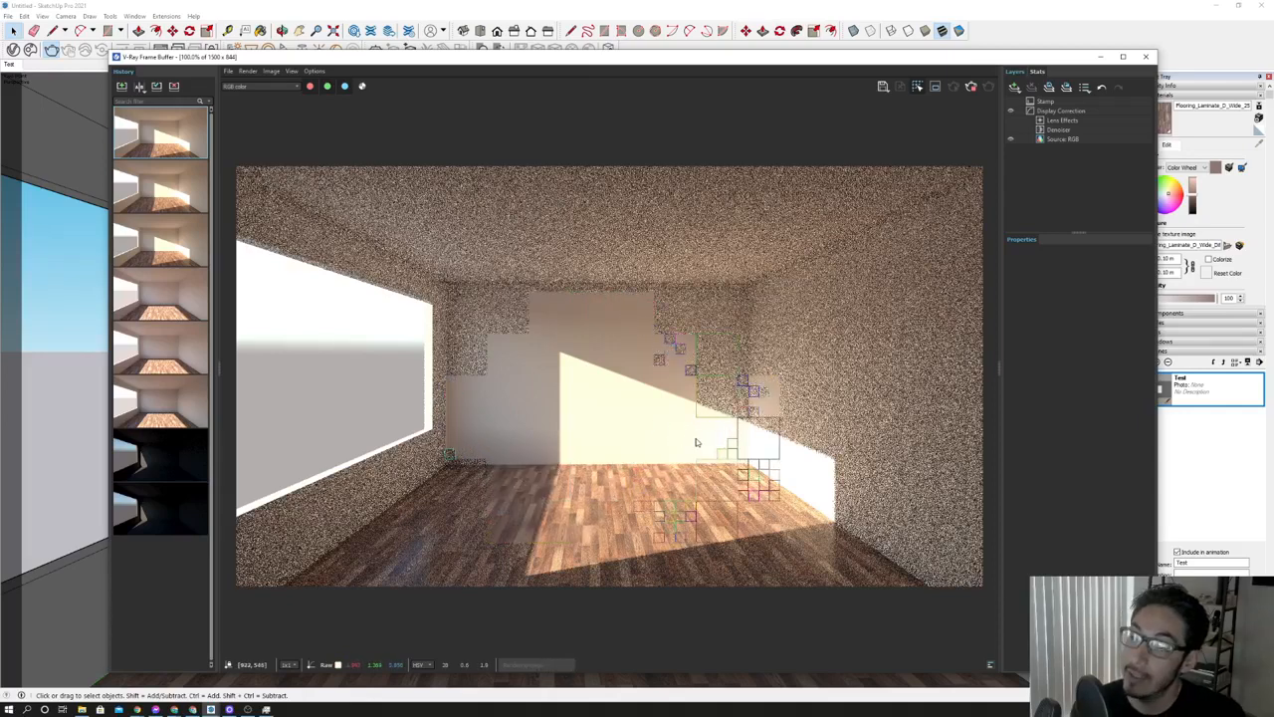
# Switch to Task Manager, check the CPU and GeForce RTX 3070 load during the render, and minimise it.
pyautogui.hotkey('ctrl', 'shift', 'Escape')
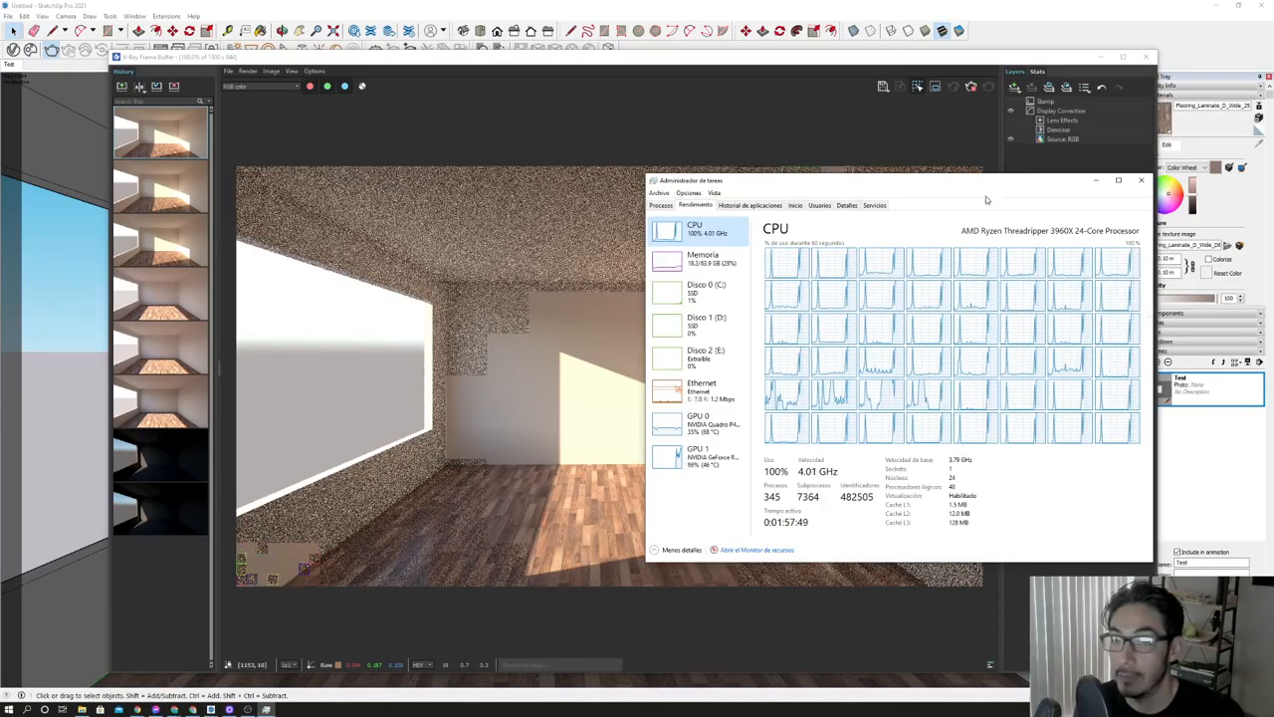
pyautogui.moveTo(969, 184); pyautogui.dragTo(865, 183)
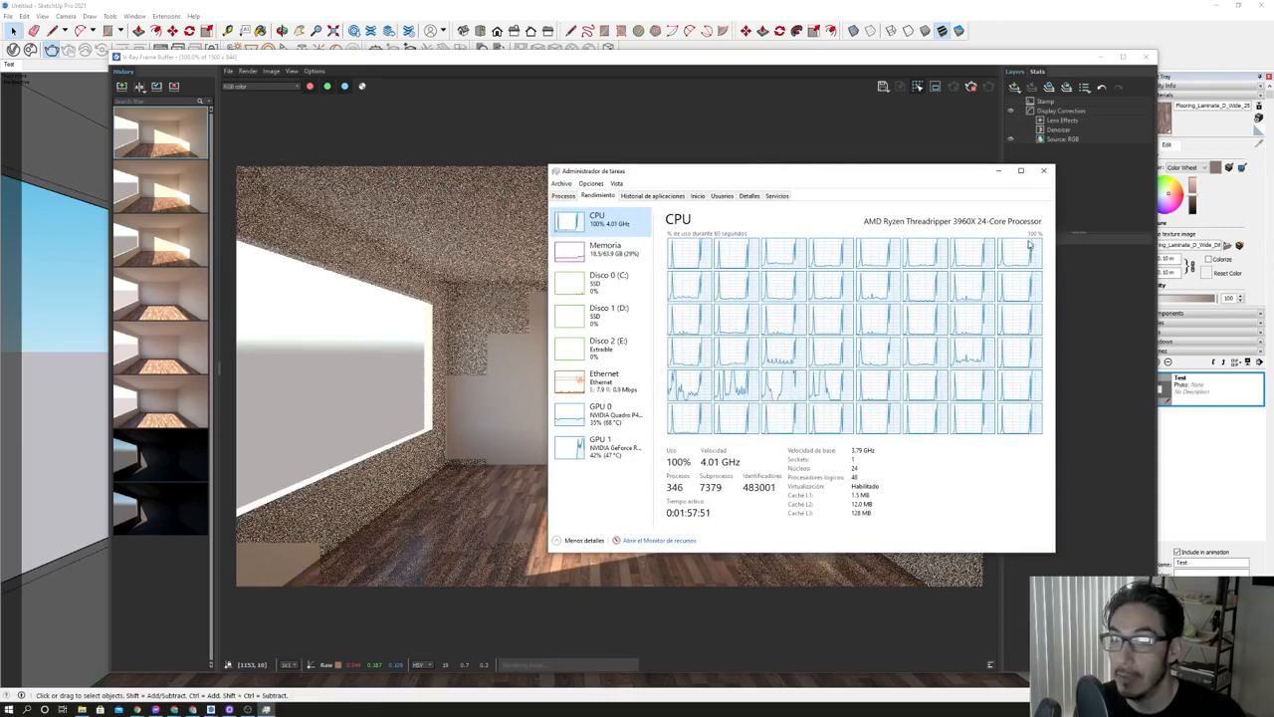
pyautogui.click(605, 448)
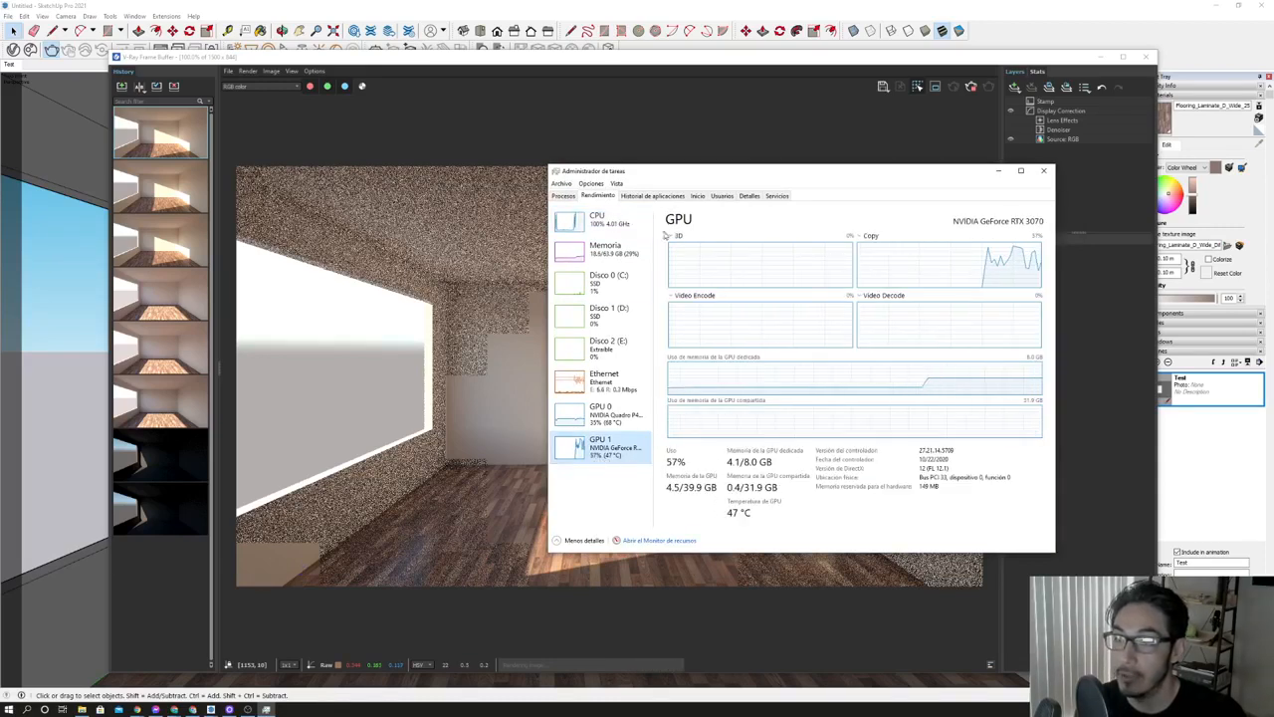
pyautogui.click(999, 171)
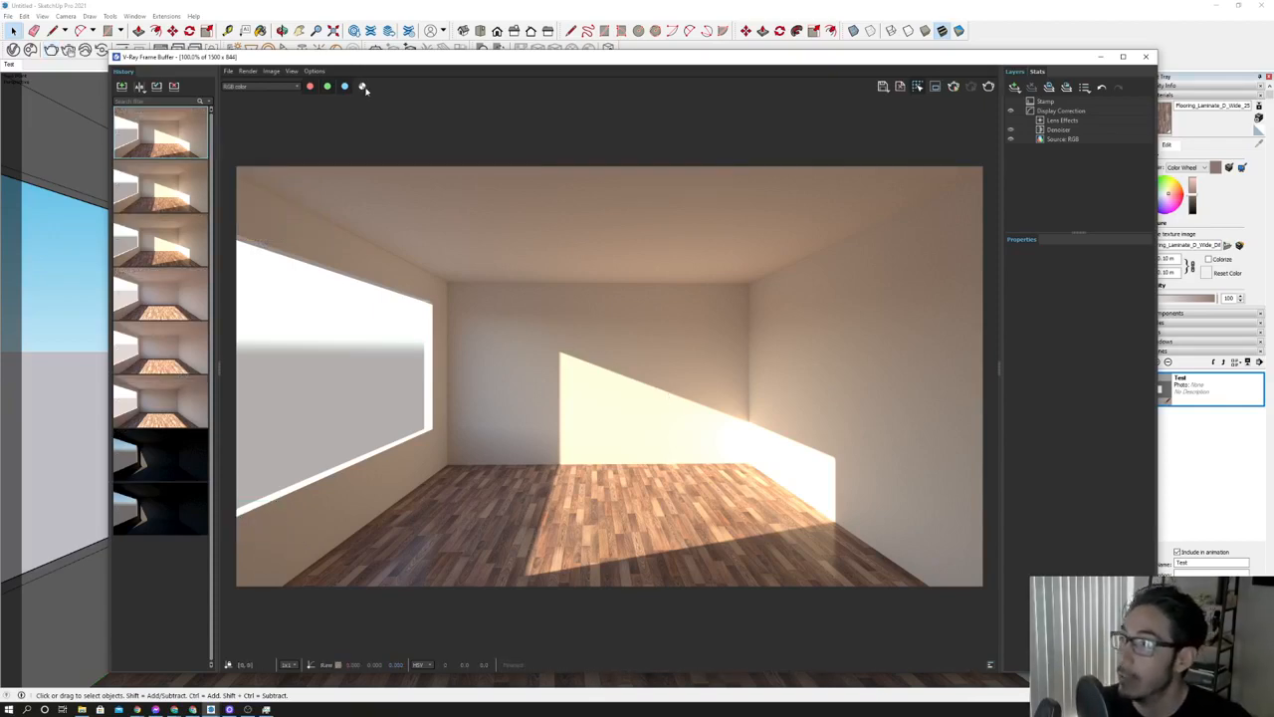
# Save the finished room renders to the V-Ray Frame Buffer history.
pyautogui.moveTo(369, 60); pyautogui.dragTo(401, 74)
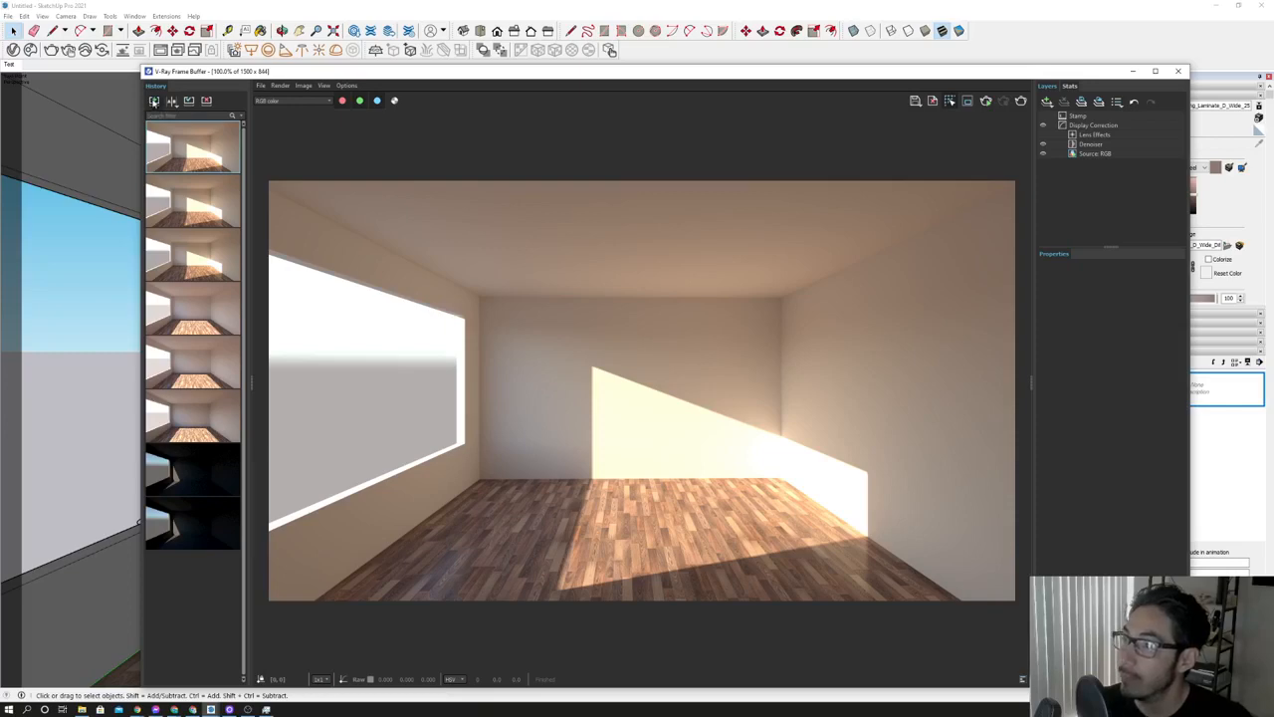
pyautogui.click(154, 103)
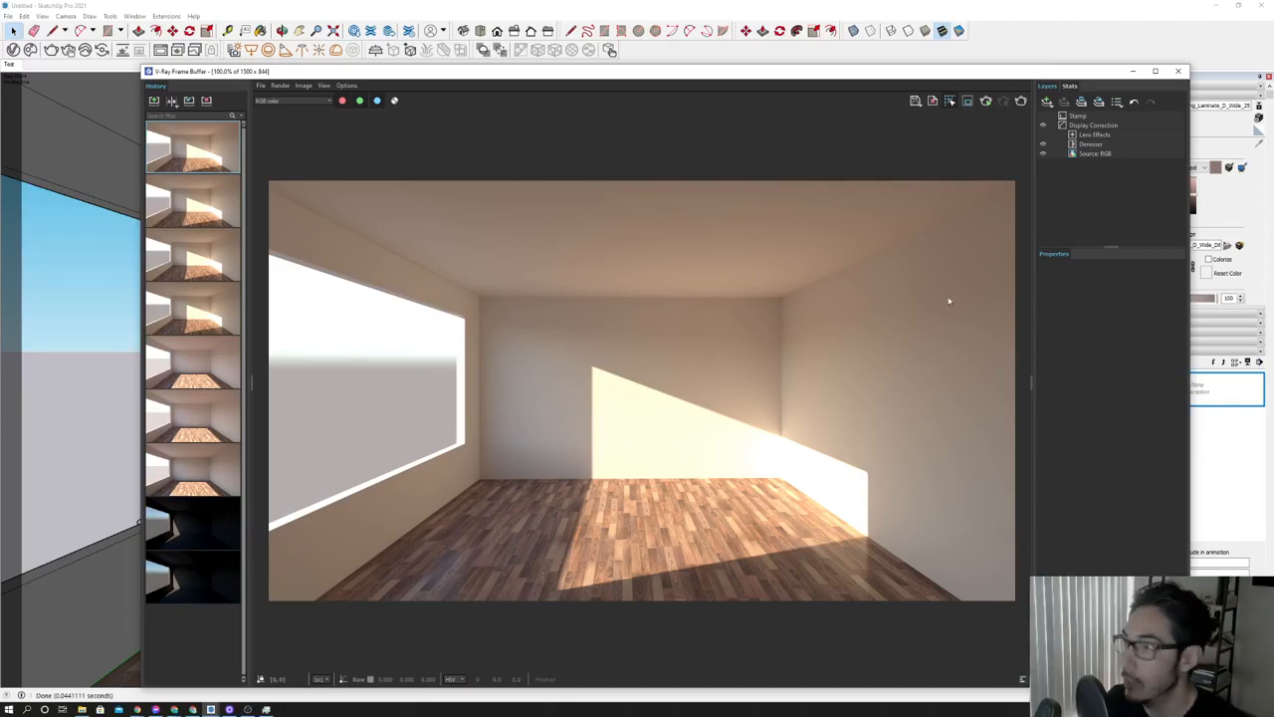
pyautogui.moveTo(489, 75); pyautogui.dragTo(507, 76)
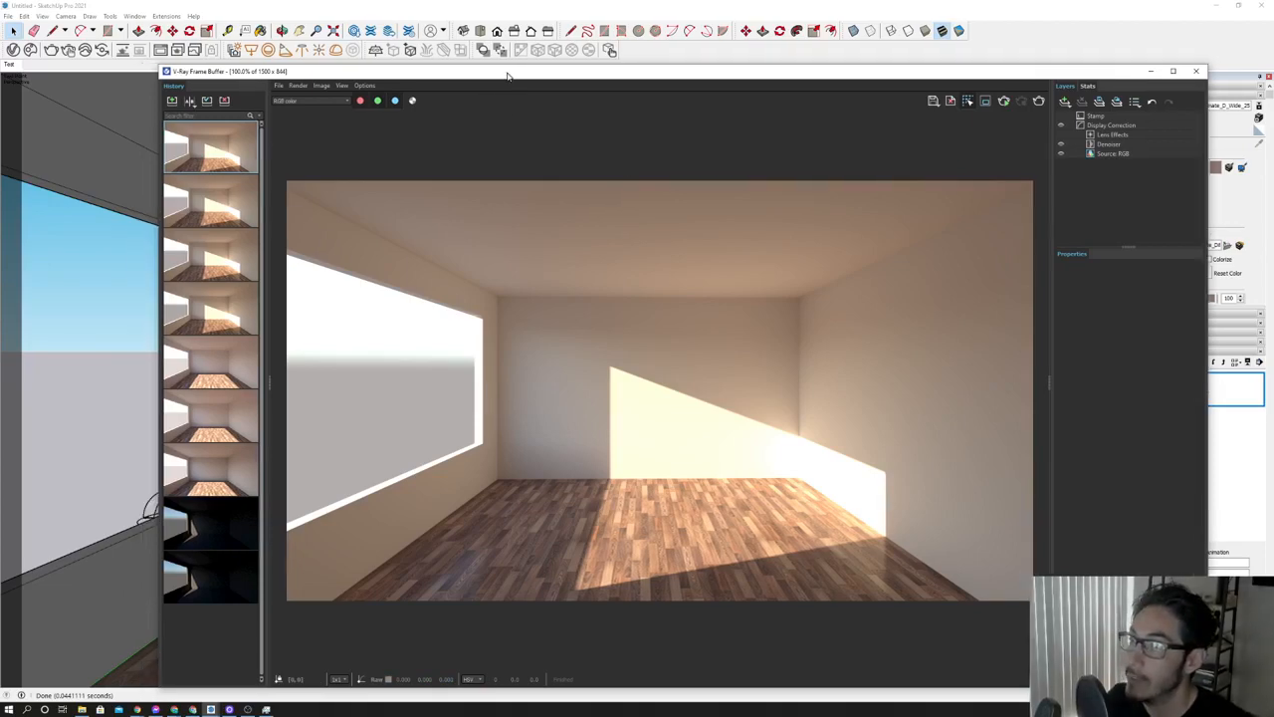
pyautogui.click(171, 101)
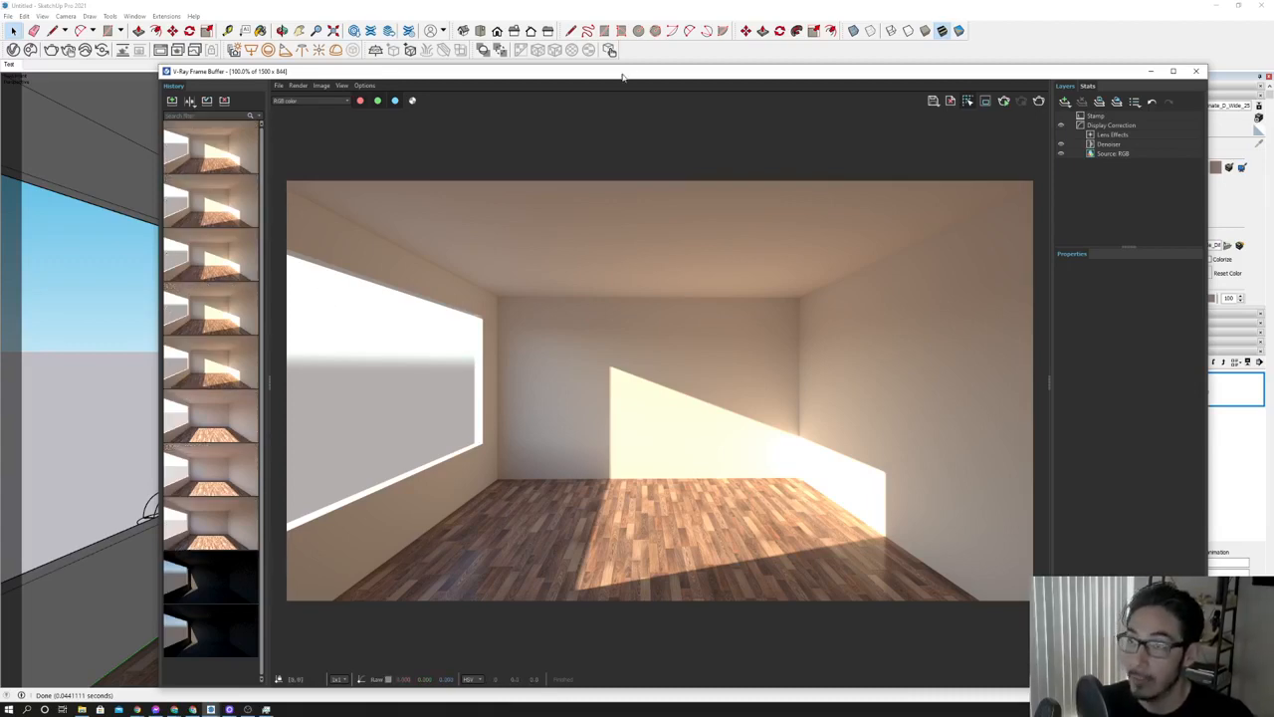
pyautogui.moveTo(627, 73); pyautogui.dragTo(585, 53)
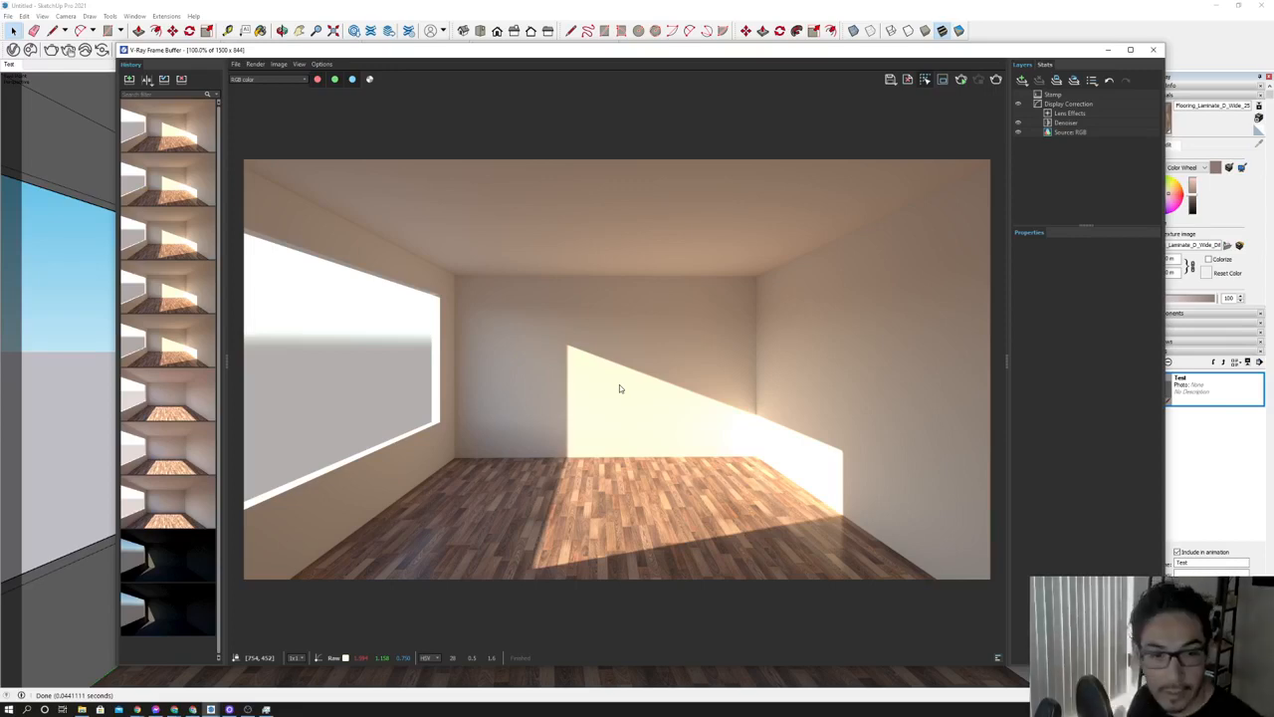